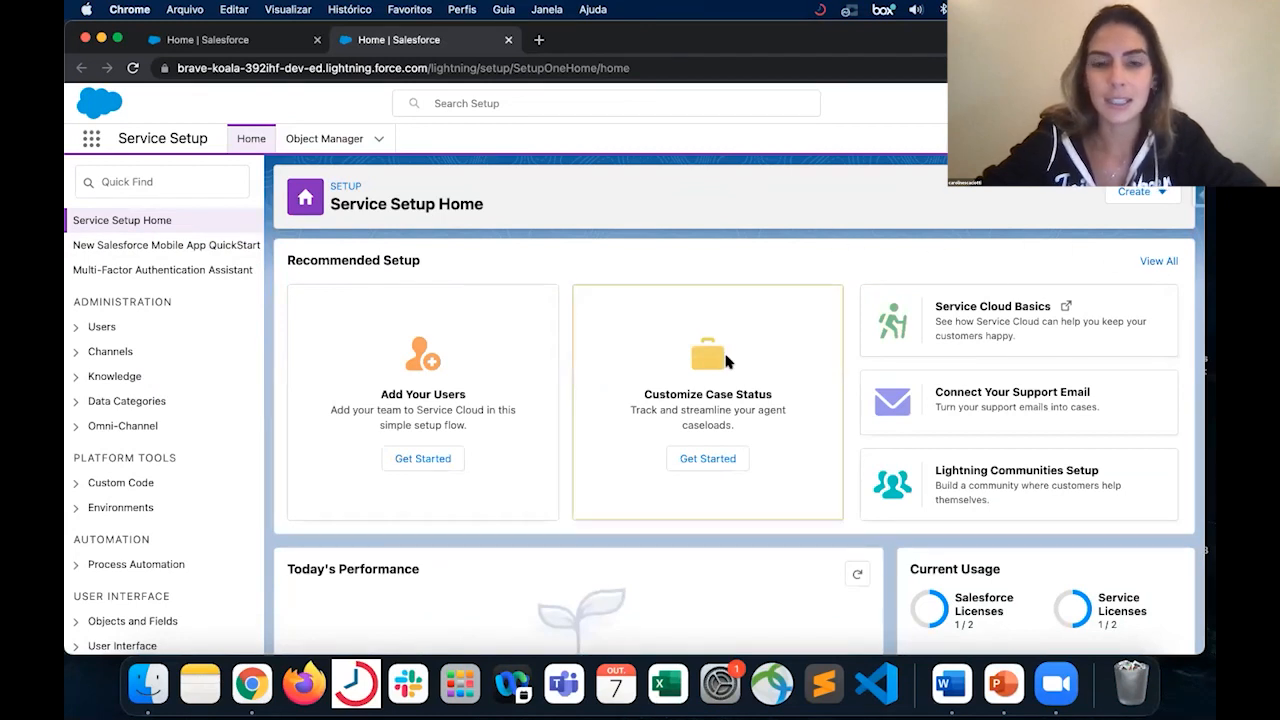
- Find the Knowledge setup flow among all service setup options and start it to enable Lightning Knowledge
{"action": "left_click", "coordinate": [1159, 261]}
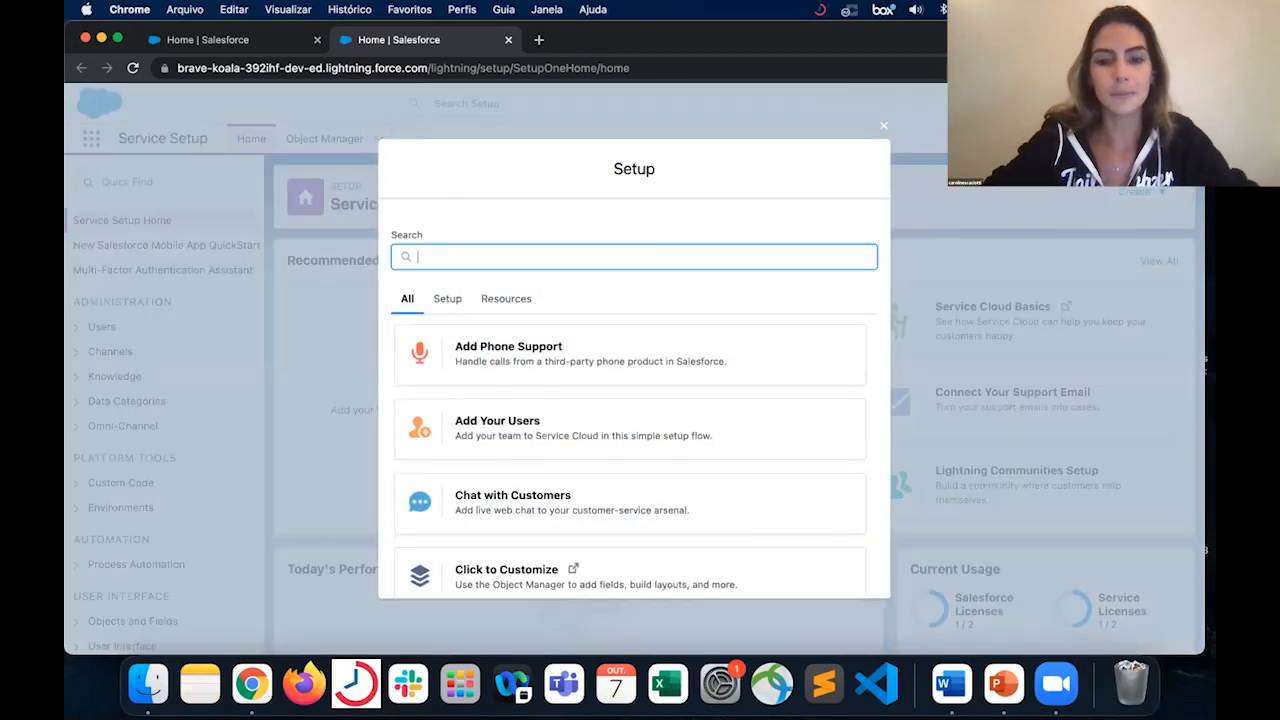
{"action": "type", "text": "knowledge"}
{"action": "left_click", "coordinate": [537, 330]}
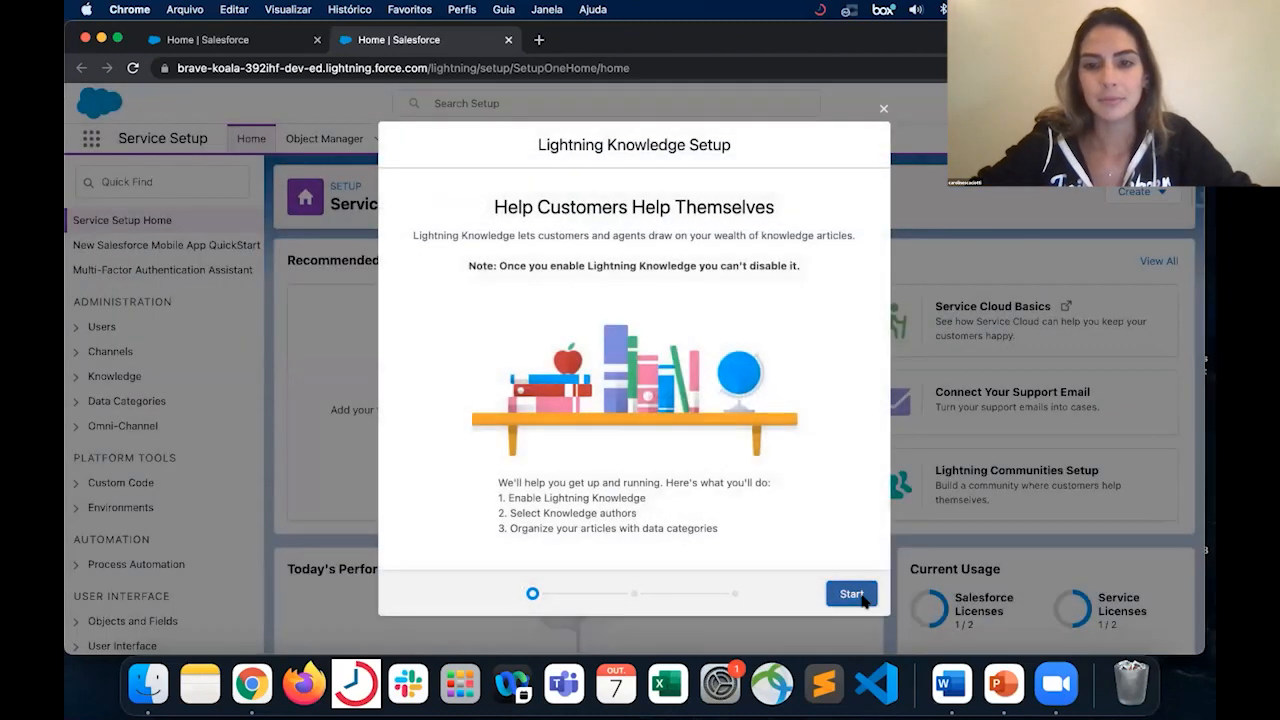
{"action": "left_click", "coordinate": [853, 574]}
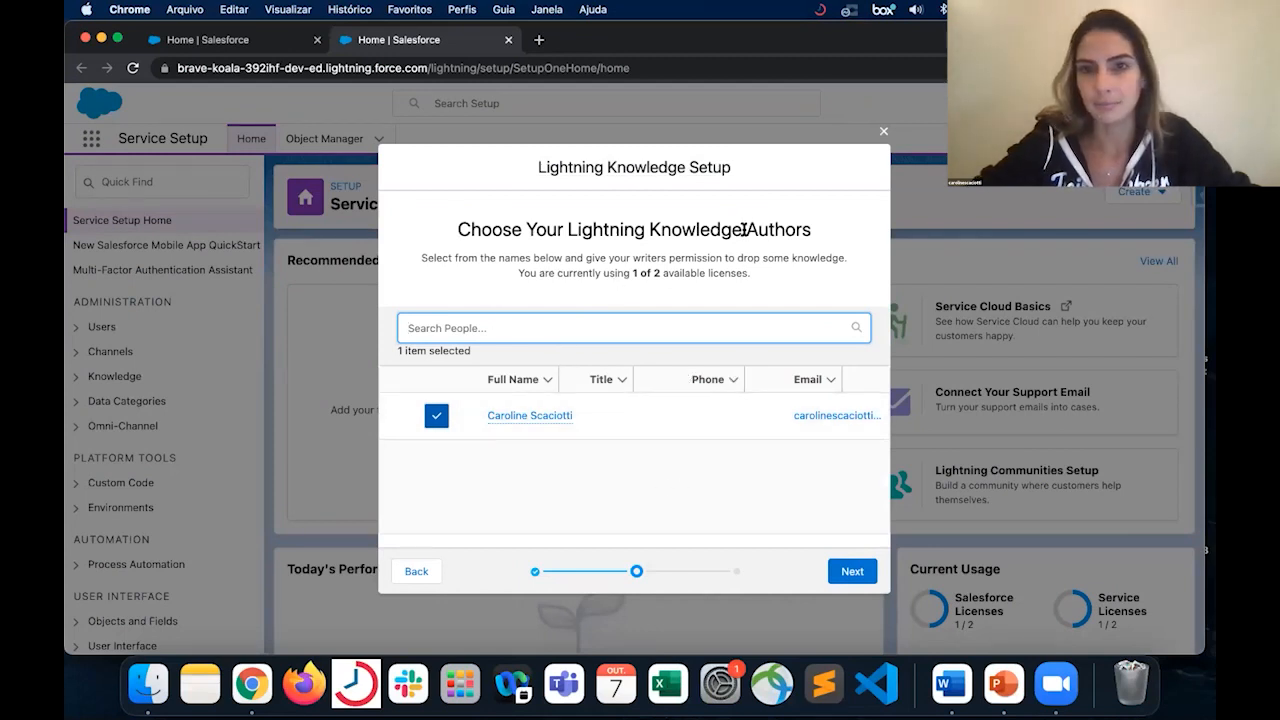
- Keep the preselected user as Lightning Knowledge author and continue past the data category page without adding a group
{"action": "left_click_drag", "start_coordinate": [747, 229], "coordinate": [822, 242]}
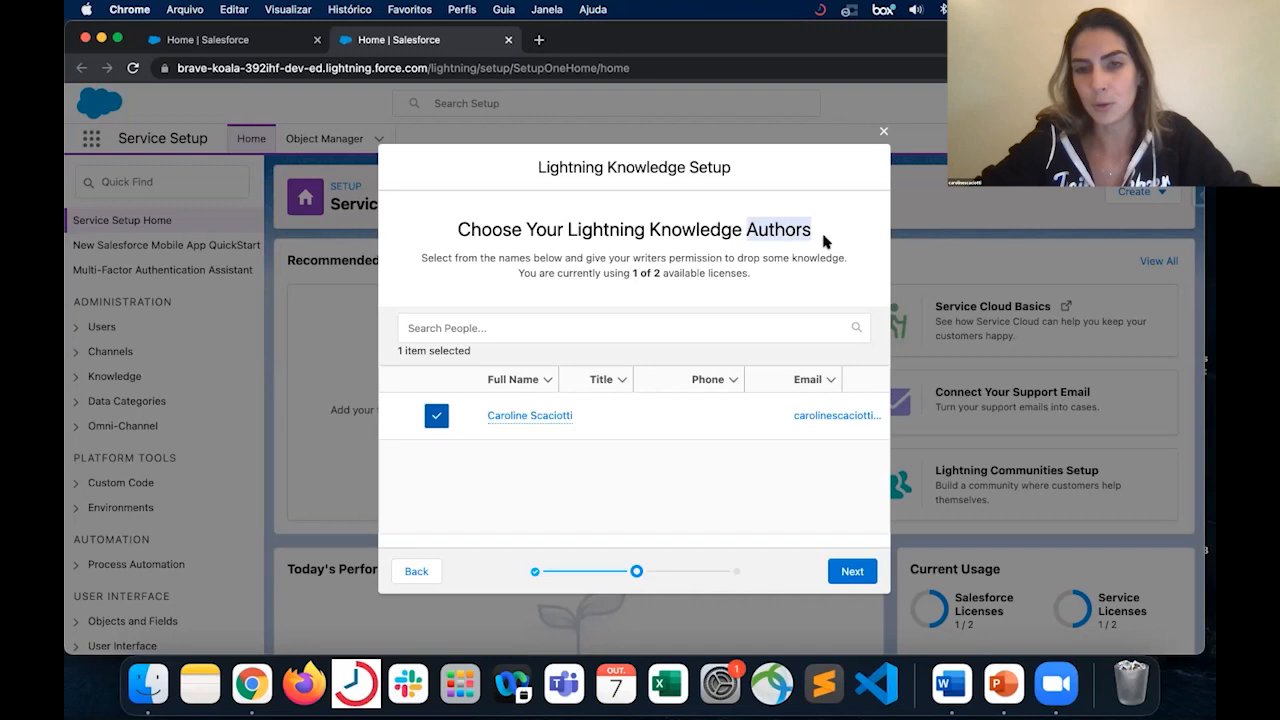
{"action": "left_click", "coordinate": [694, 379]}
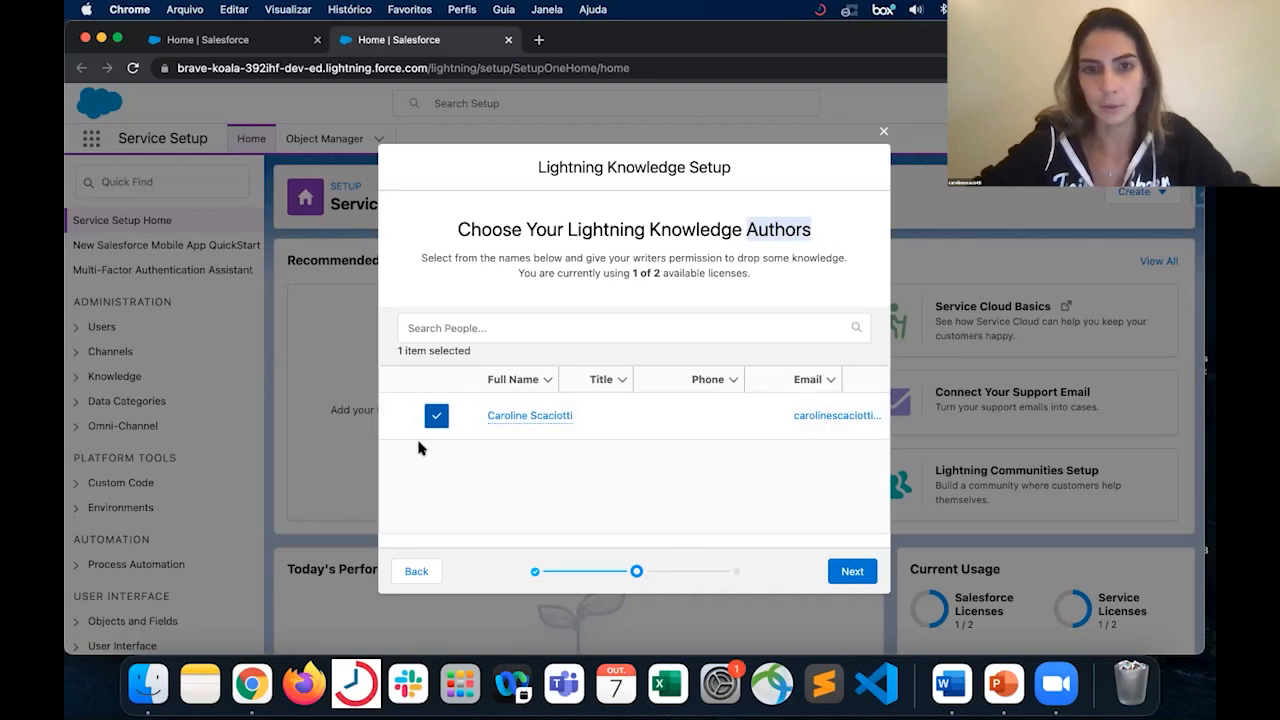
{"action": "left_click", "coordinate": [851, 577]}
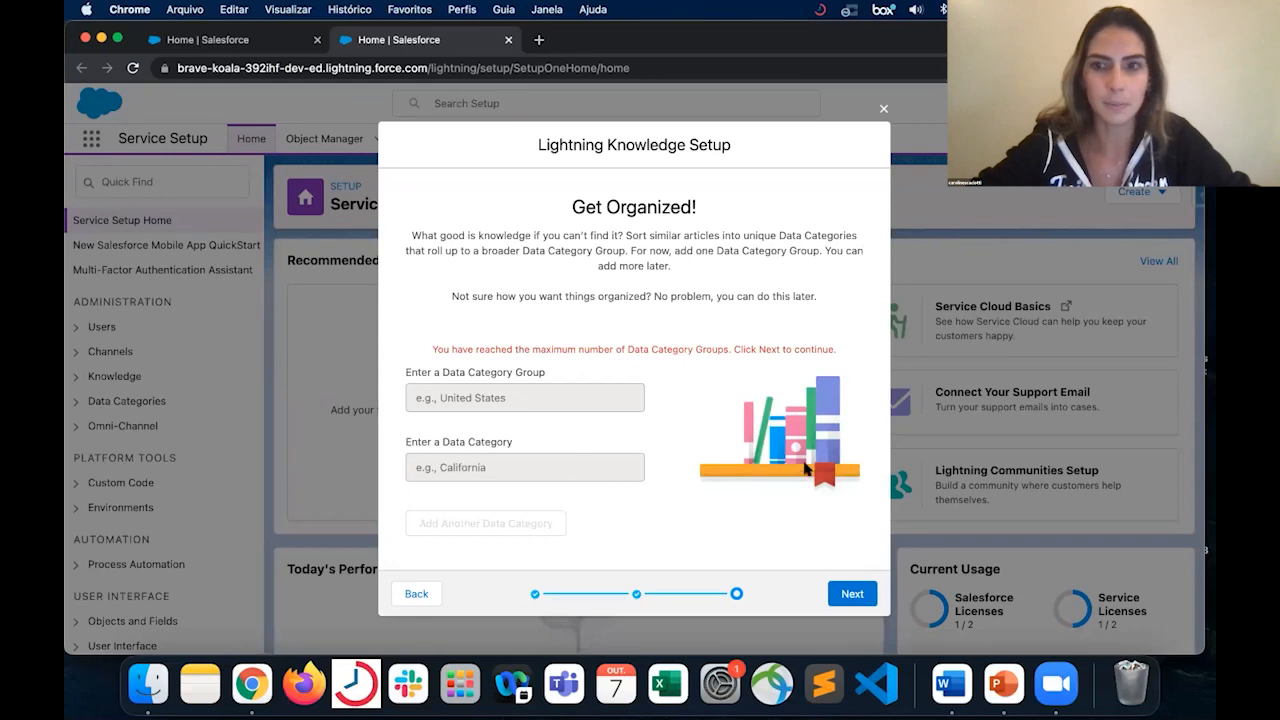
{"action": "scroll", "coordinate": [808, 513], "scroll_direction": "down", "scroll_amount": 1}
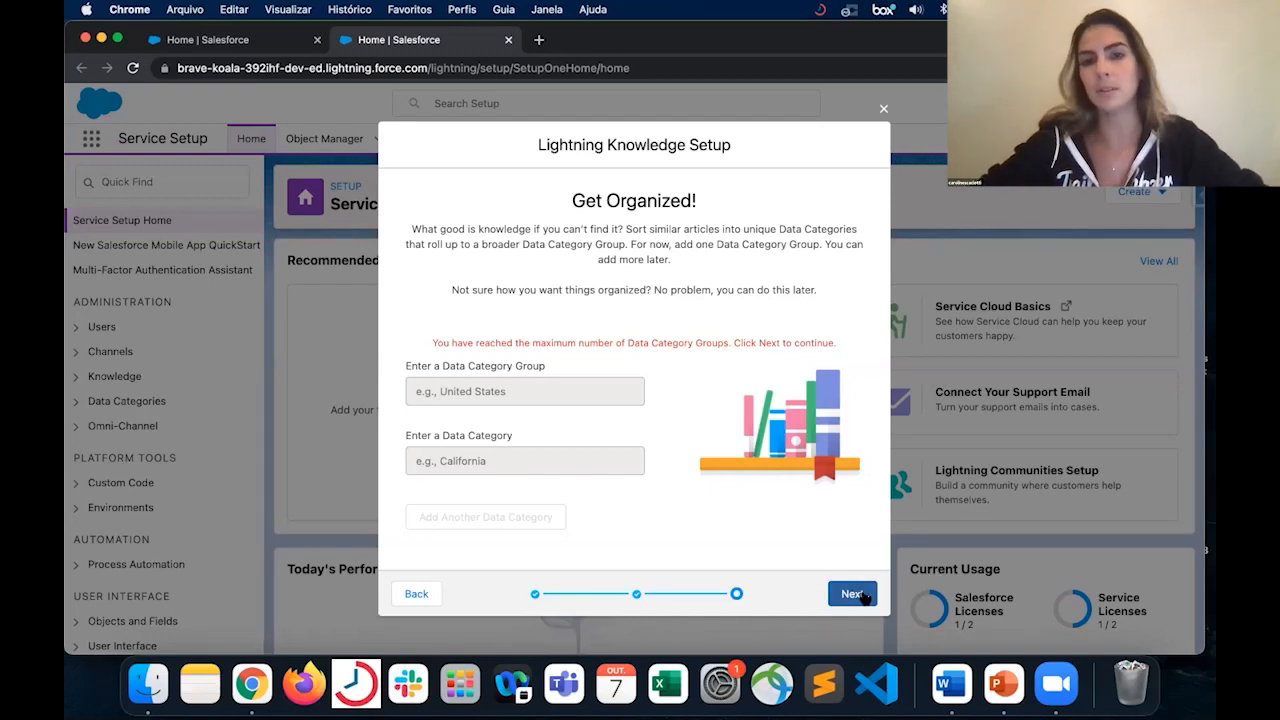
{"action": "left_click", "coordinate": [852, 594]}
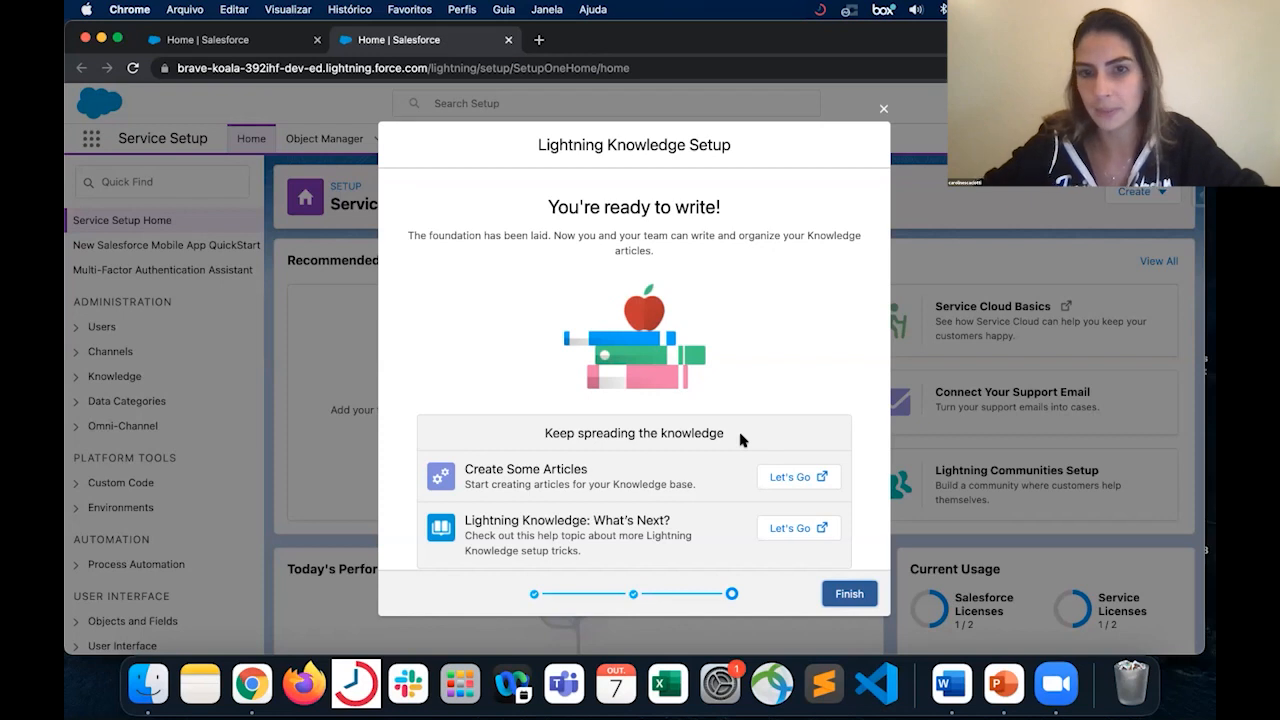
- Open the Create Some Articles and Lightning Knowledge: What's Next? resources, and finish the Lightning Knowledge setup
{"action": "scroll", "coordinate": [606, 368], "scroll_direction": "down", "scroll_amount": 1}
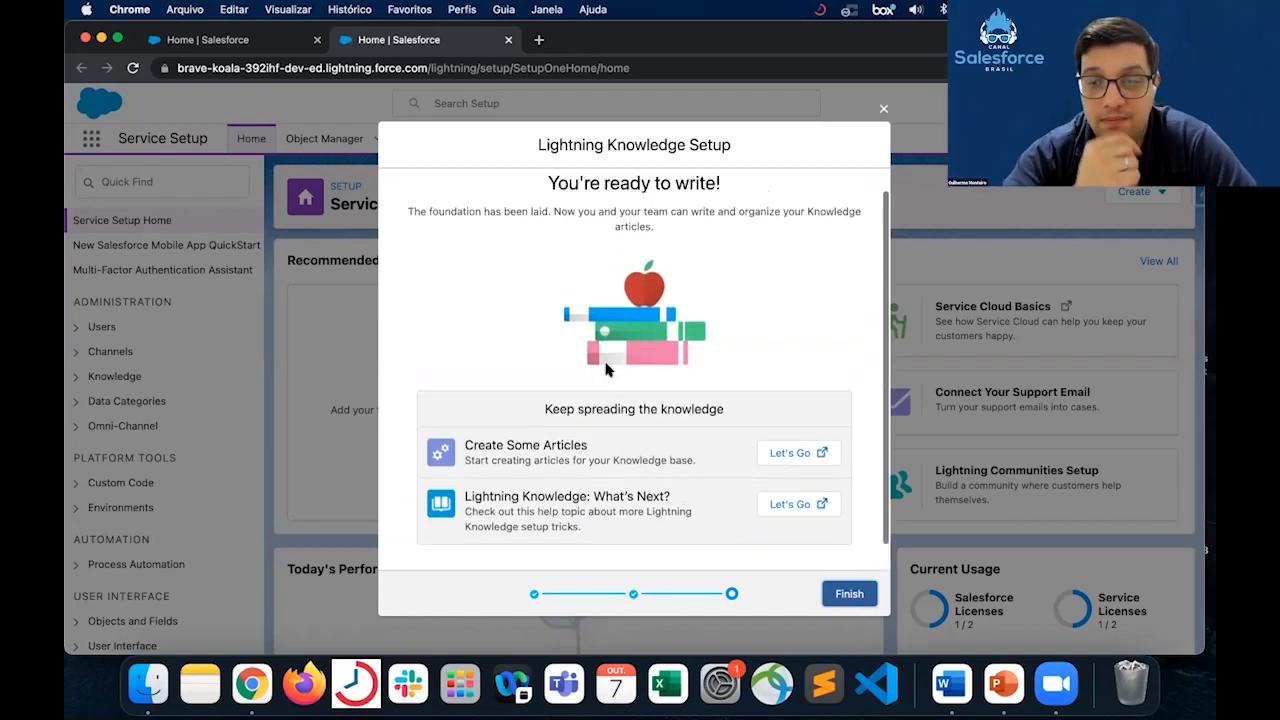
{"action": "scroll", "coordinate": [606, 368], "scroll_direction": "up", "scroll_amount": 1}
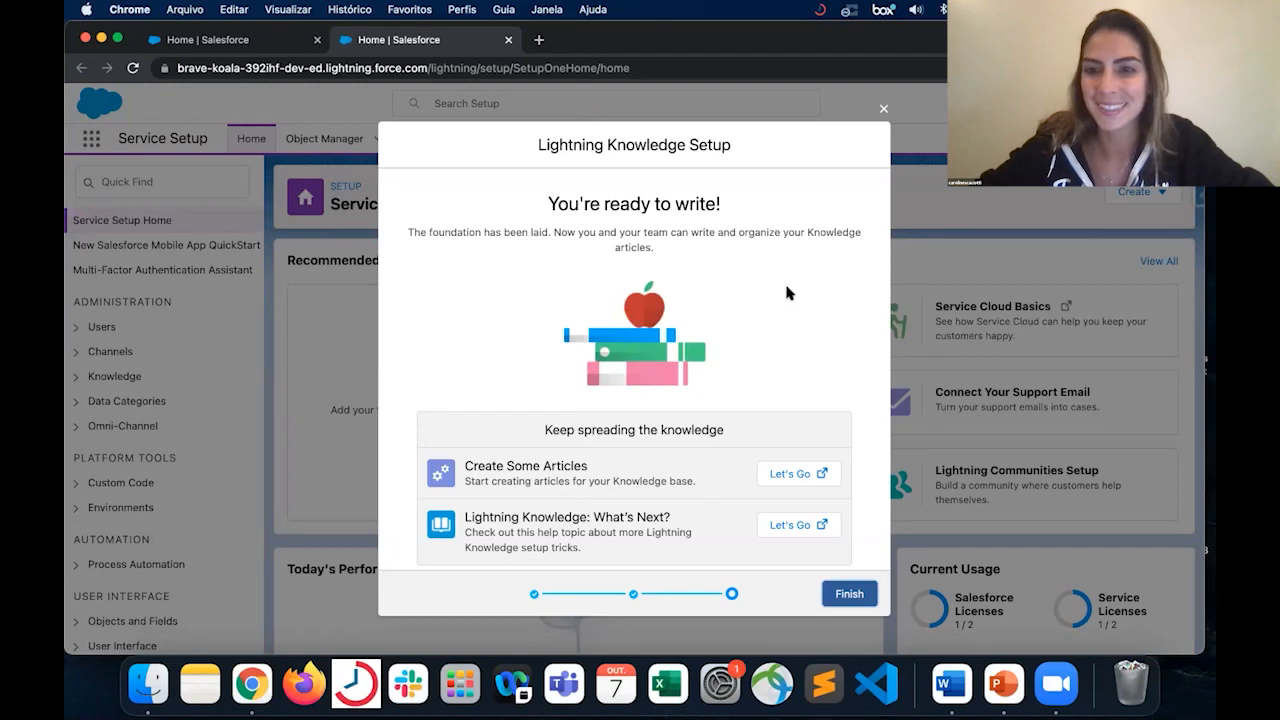
{"action": "scroll", "coordinate": [786, 292], "scroll_direction": "down", "scroll_amount": 2}
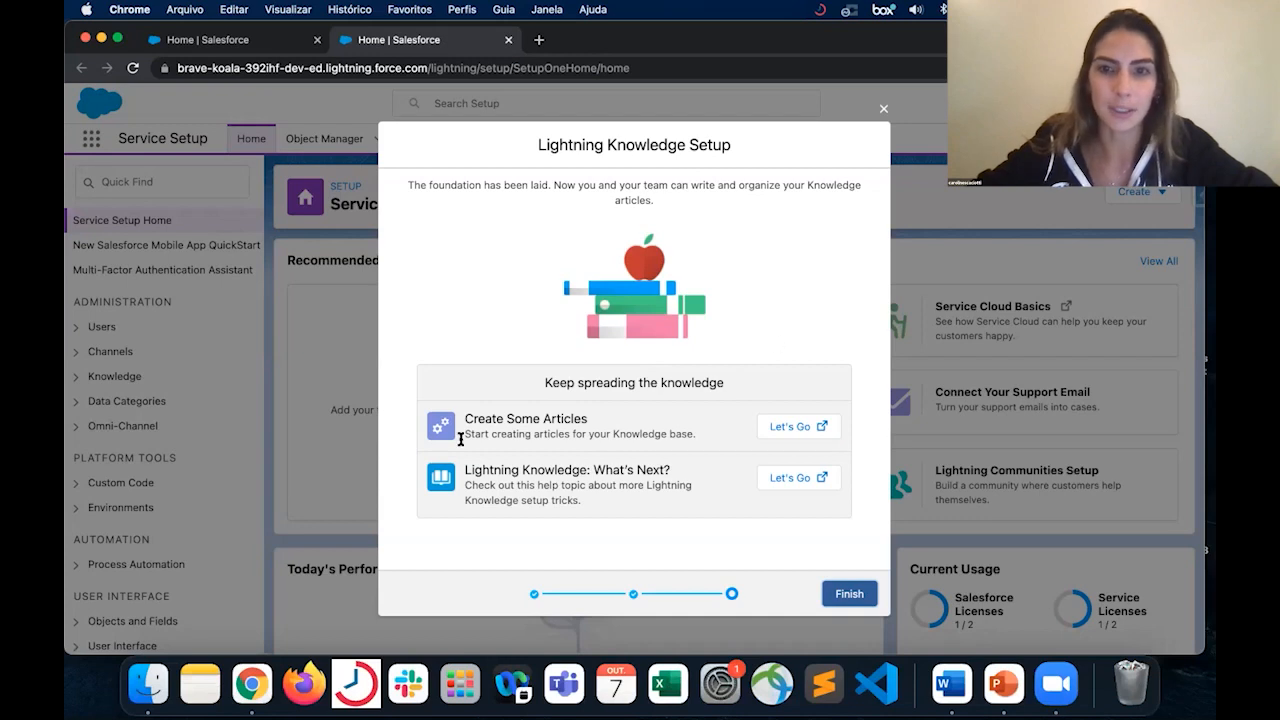
{"action": "left_click", "coordinate": [795, 427]}
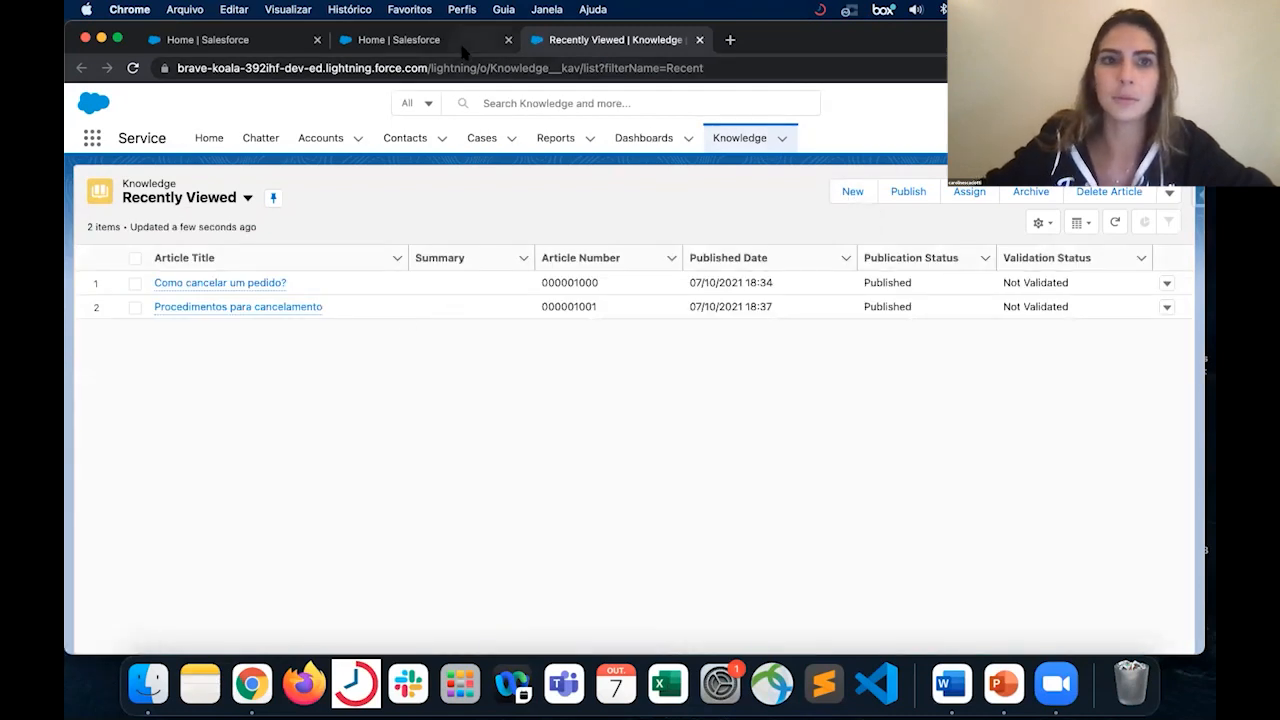
{"action": "left_click", "coordinate": [400, 39]}
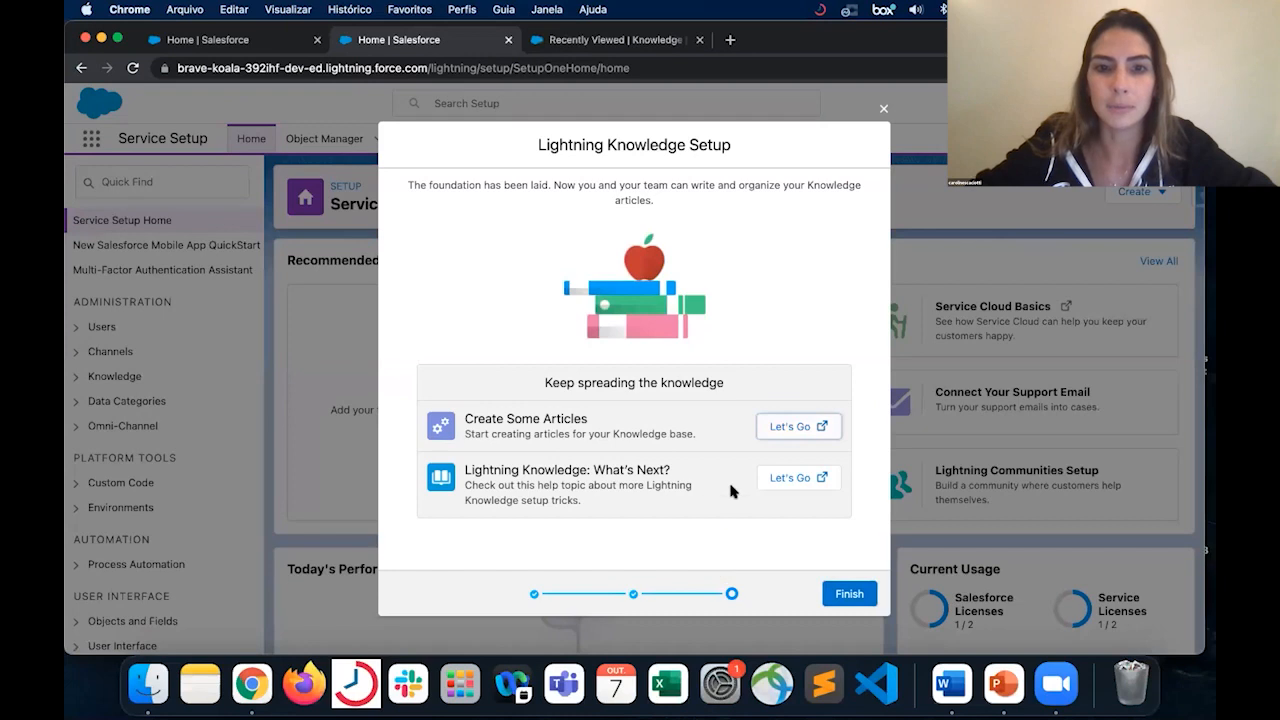
{"action": "left_click", "coordinate": [822, 478]}
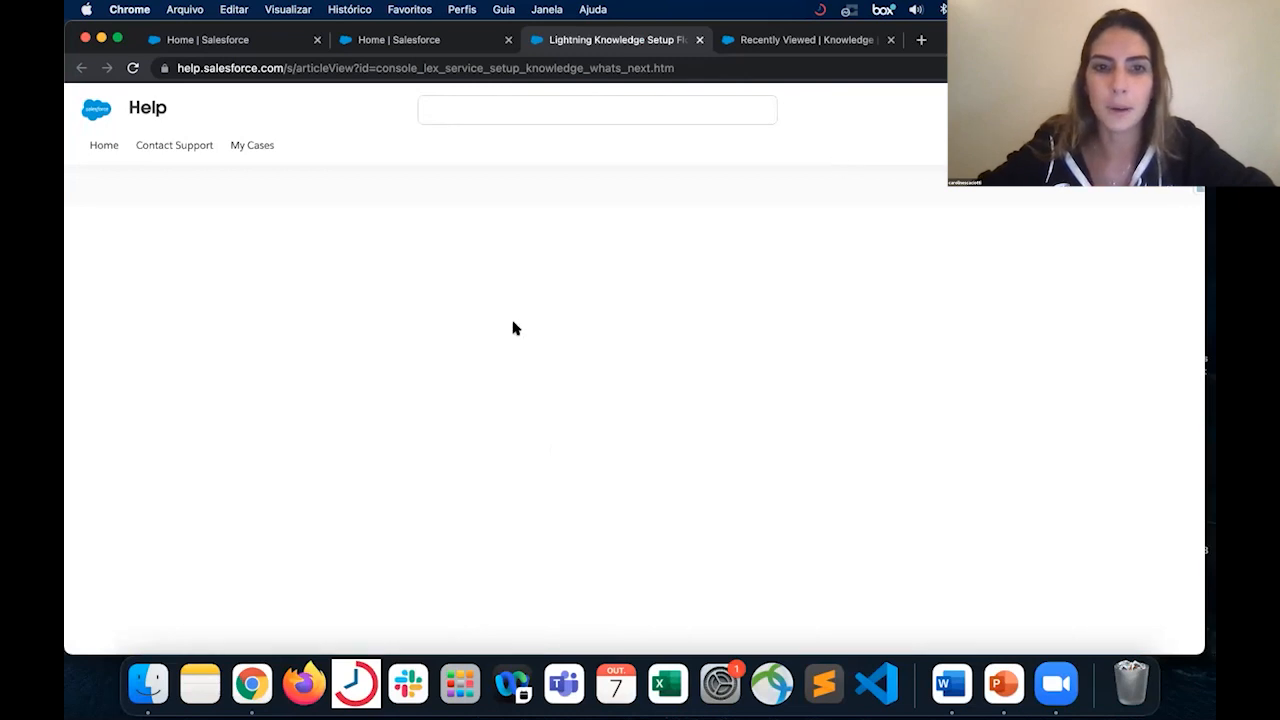
{"action": "left_click", "coordinate": [446, 39]}
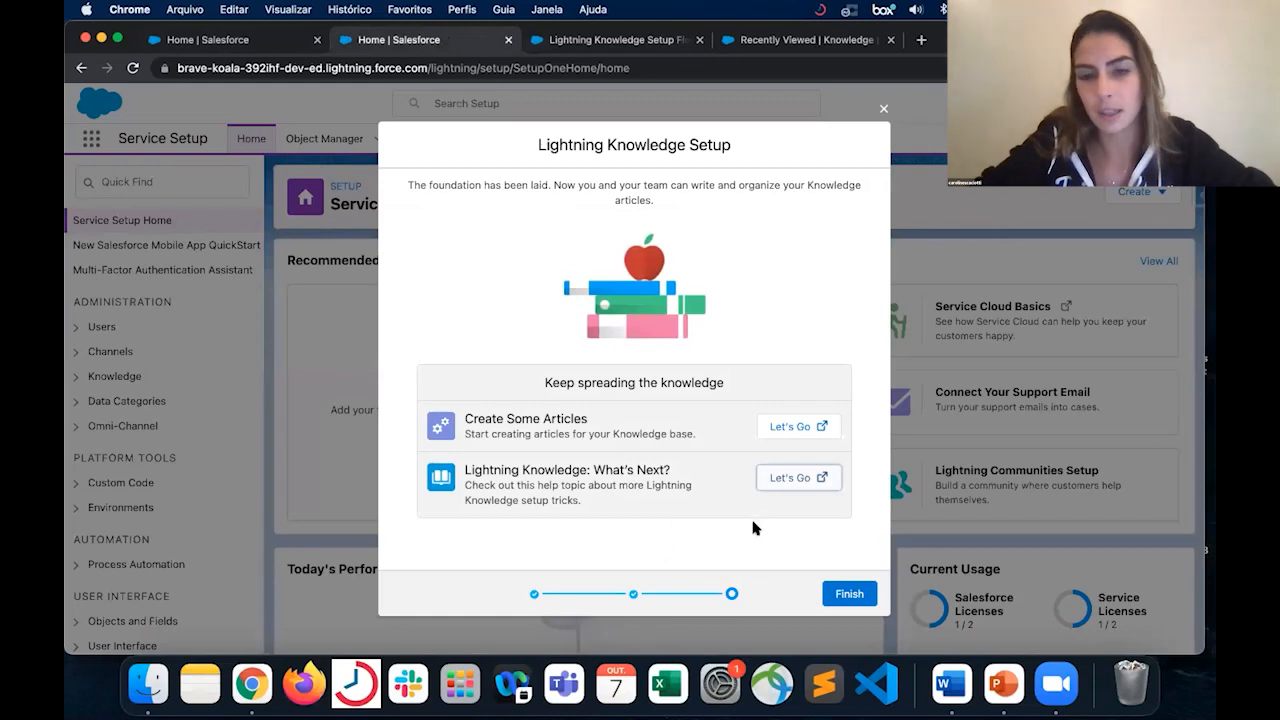
{"action": "left_click", "coordinate": [849, 595]}
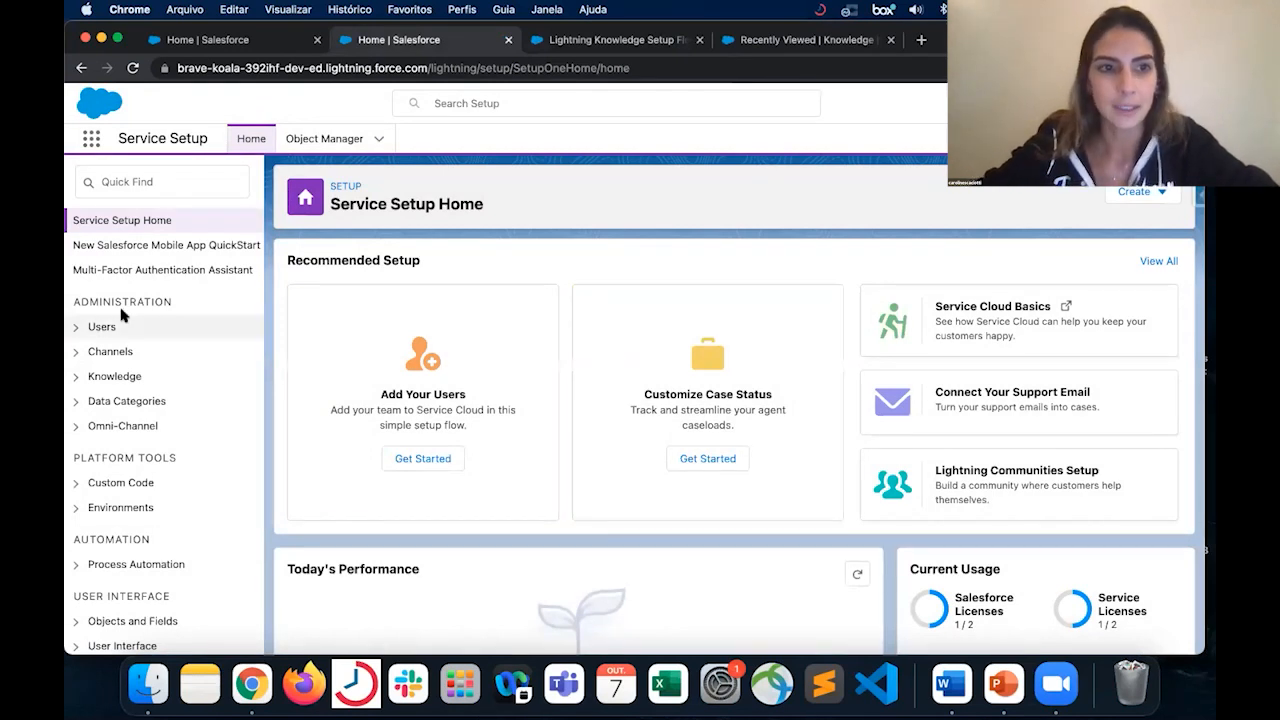
- Open the system administrator's user record from the users list and check its Knowledge User setting
{"action": "left_click", "coordinate": [78, 328]}
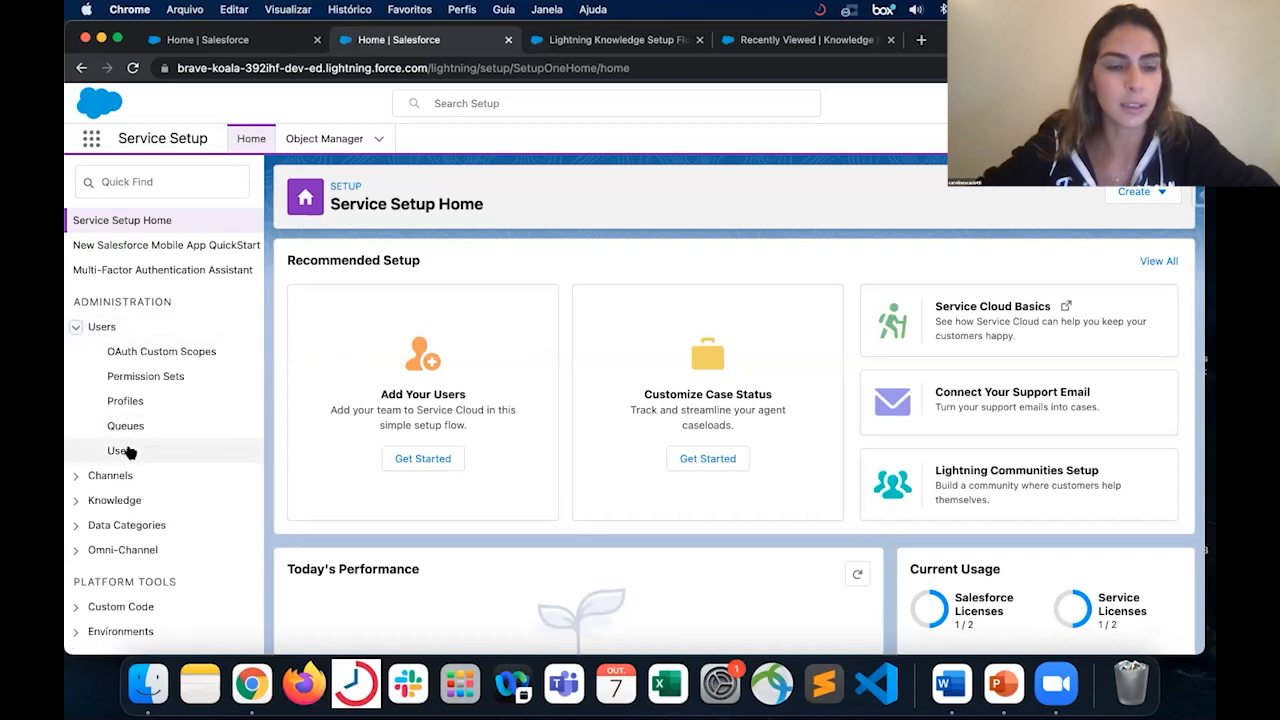
{"action": "left_click", "coordinate": [127, 451]}
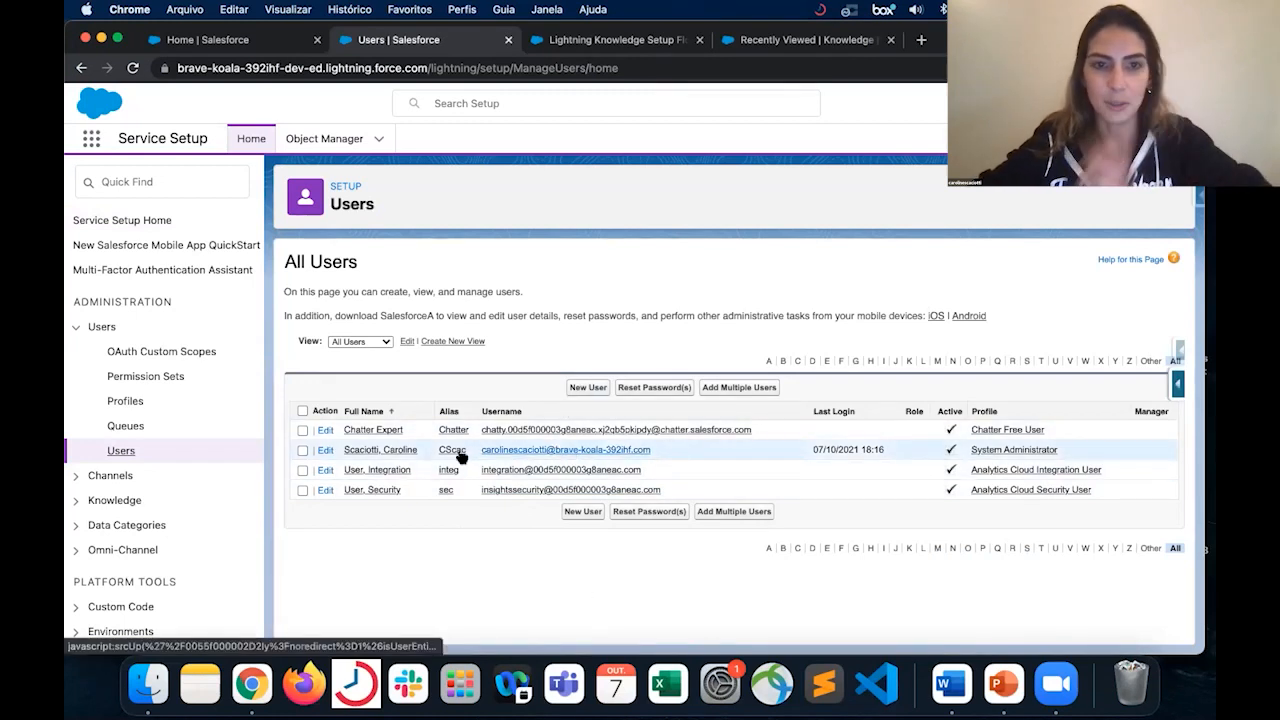
{"action": "left_click", "coordinate": [403, 452]}
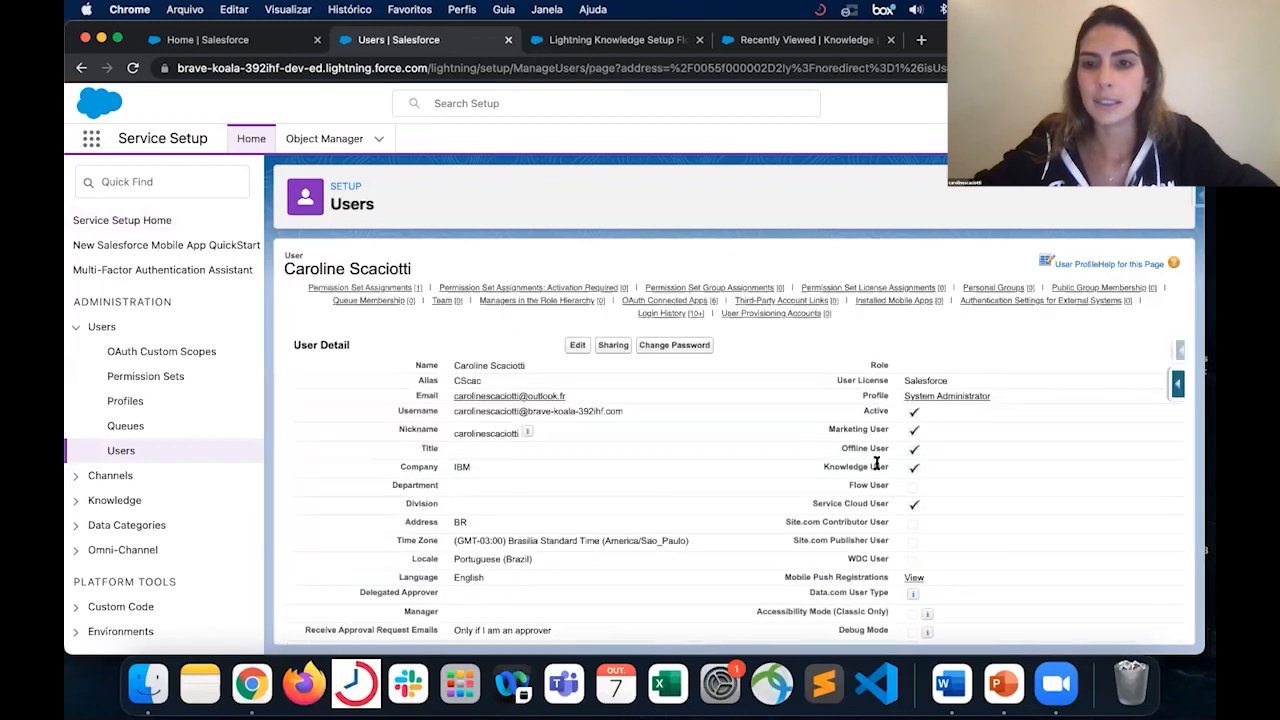
{"action": "triple_click", "coordinate": [889, 470]}
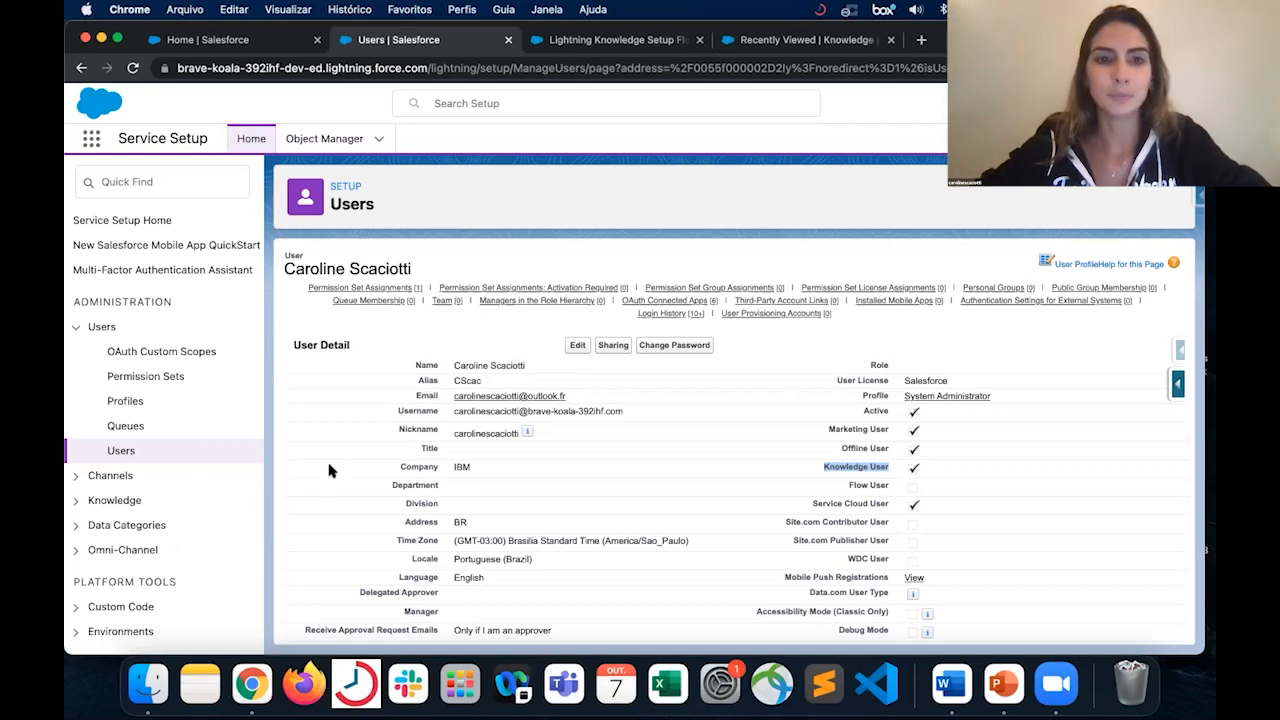
- Close the user record and help pages, and review the record types offered for a new Knowledge article without creating one
{"action": "left_click", "coordinate": [508, 40]}
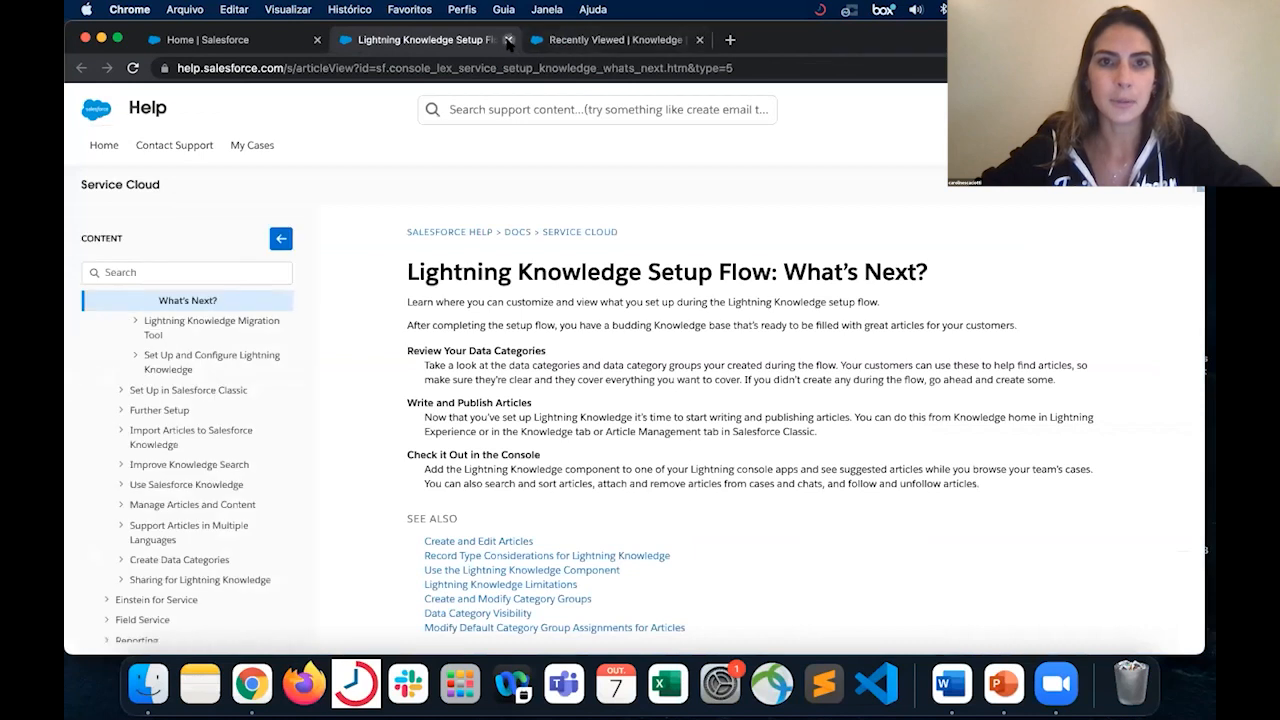
{"action": "left_click", "coordinate": [508, 40]}
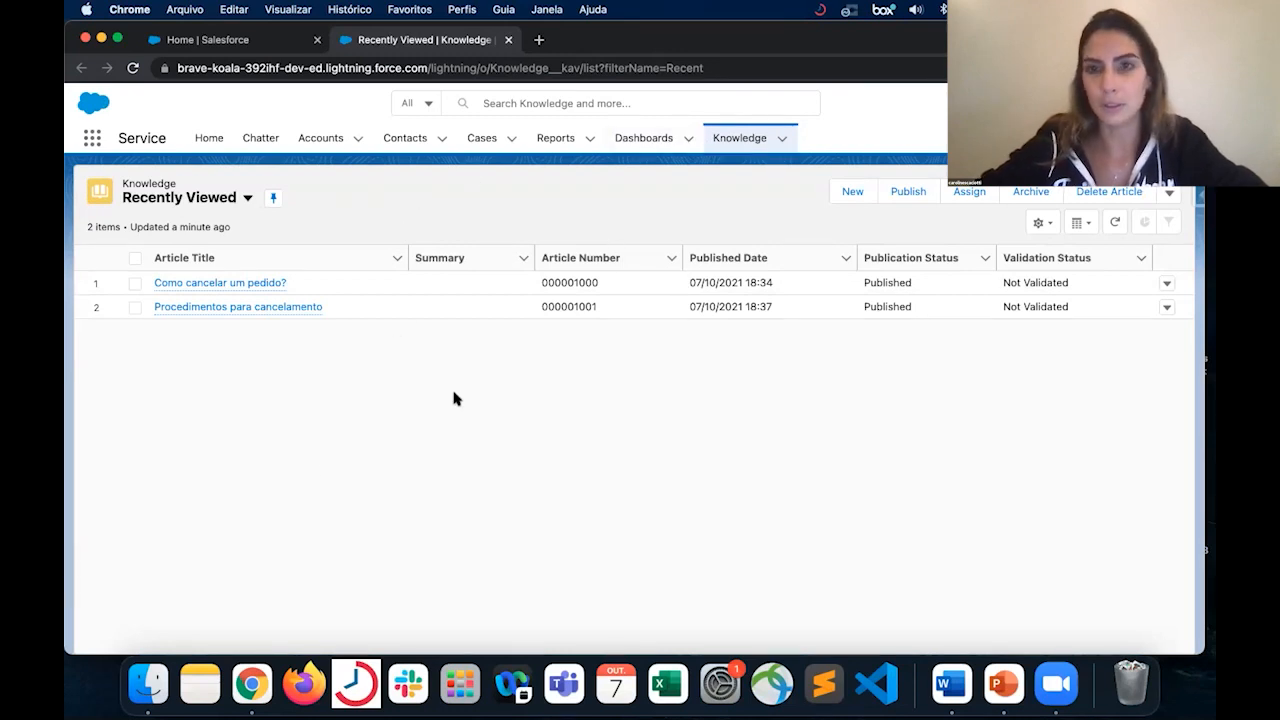
{"action": "left_click", "coordinate": [850, 192]}
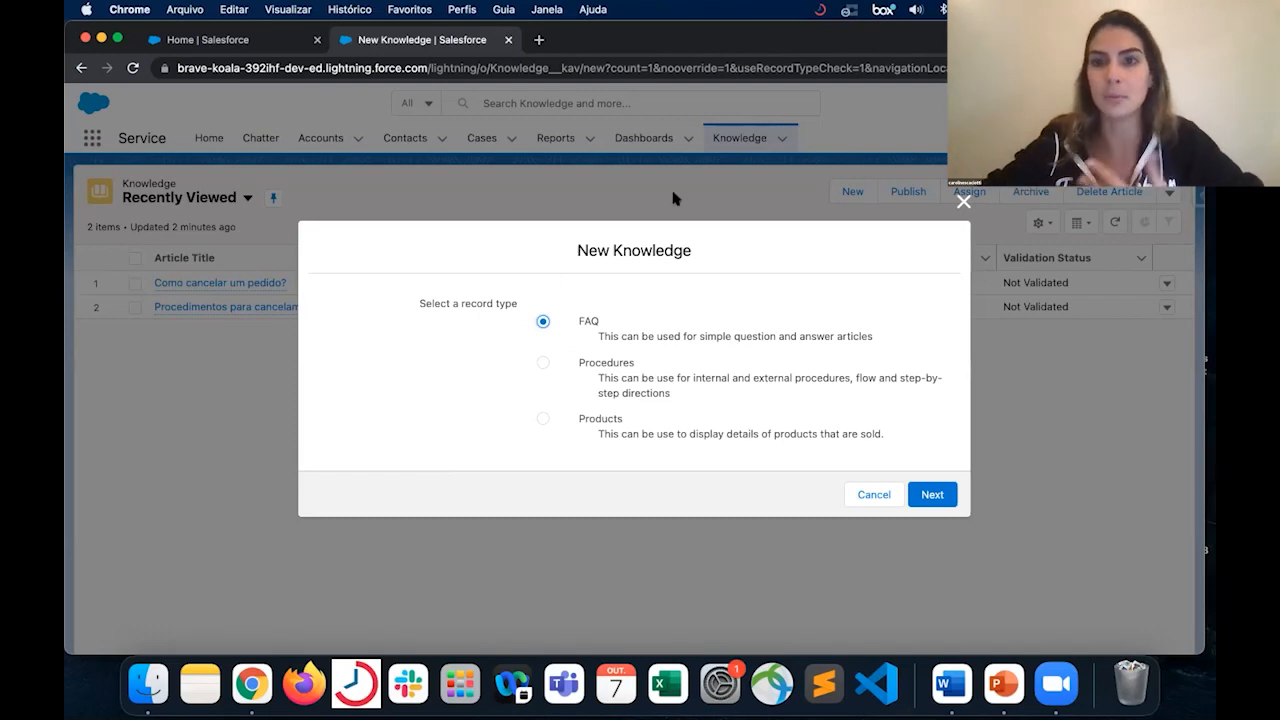
{"action": "left_click", "coordinate": [963, 201]}
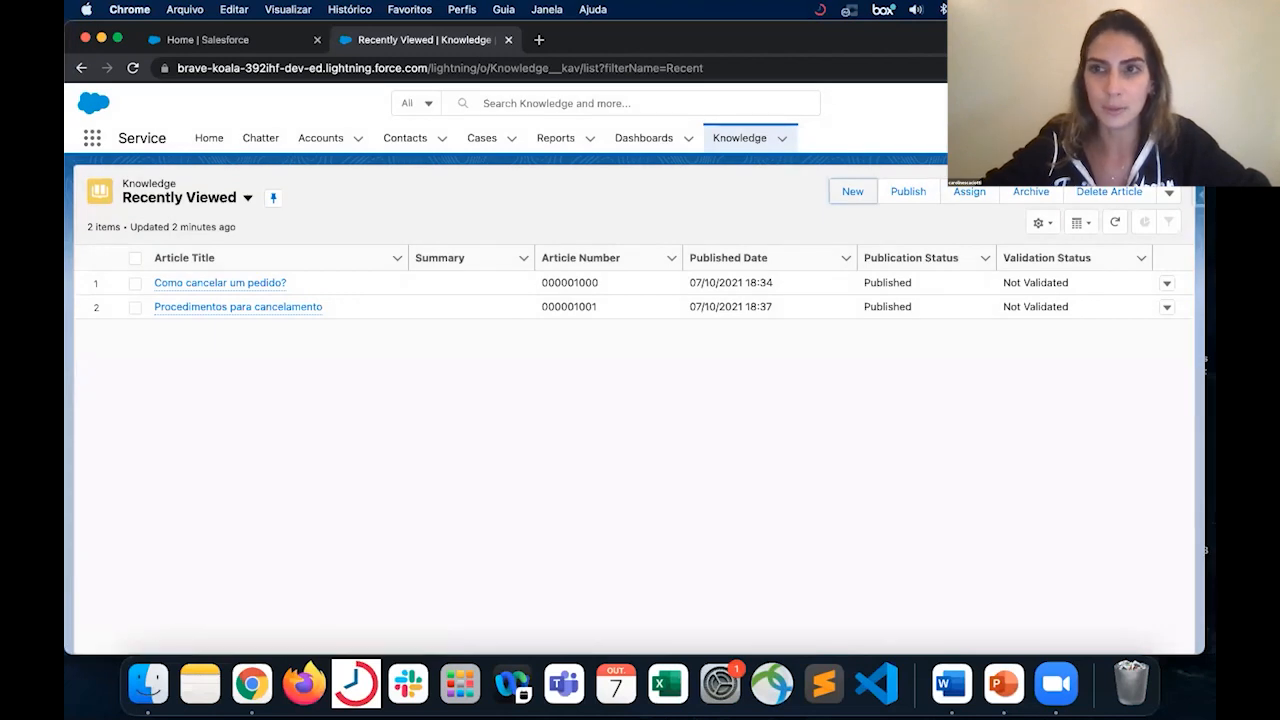
- Open Service Setup from the Knowledge list and go to the Data Category Setup page
{"action": "left_click", "coordinate": [1120, 104]}
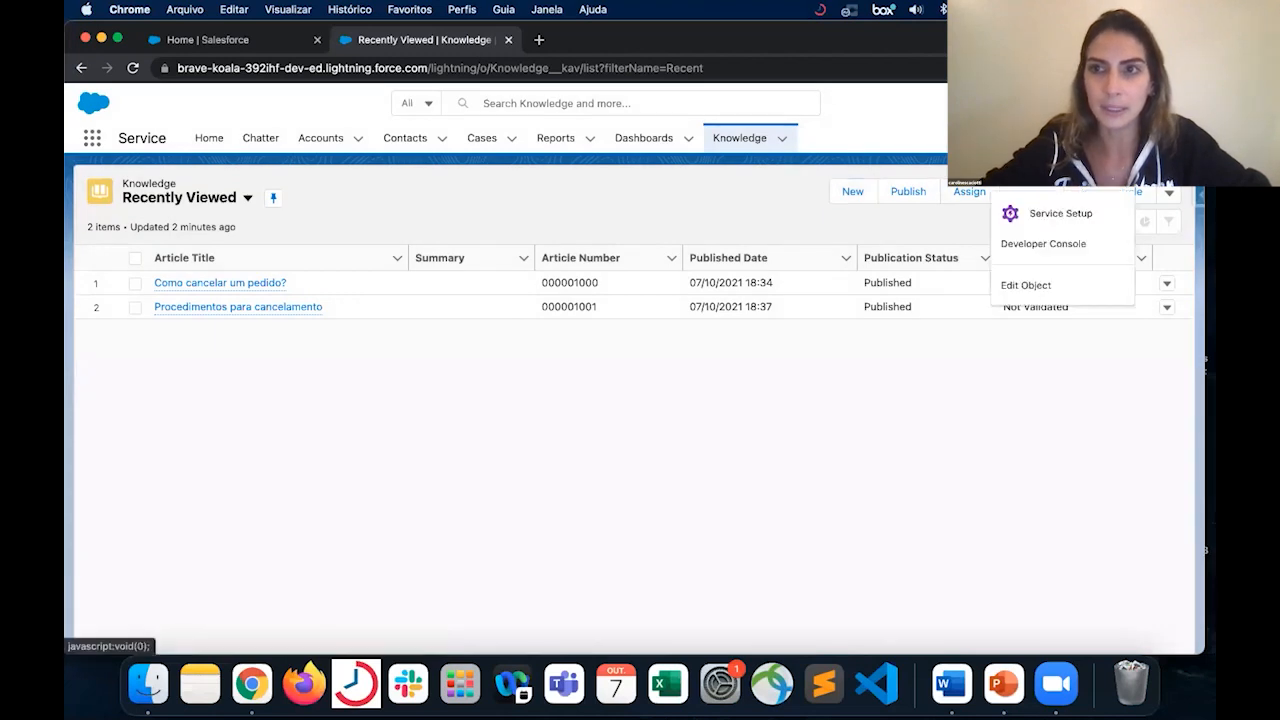
{"action": "left_click", "coordinate": [1058, 214]}
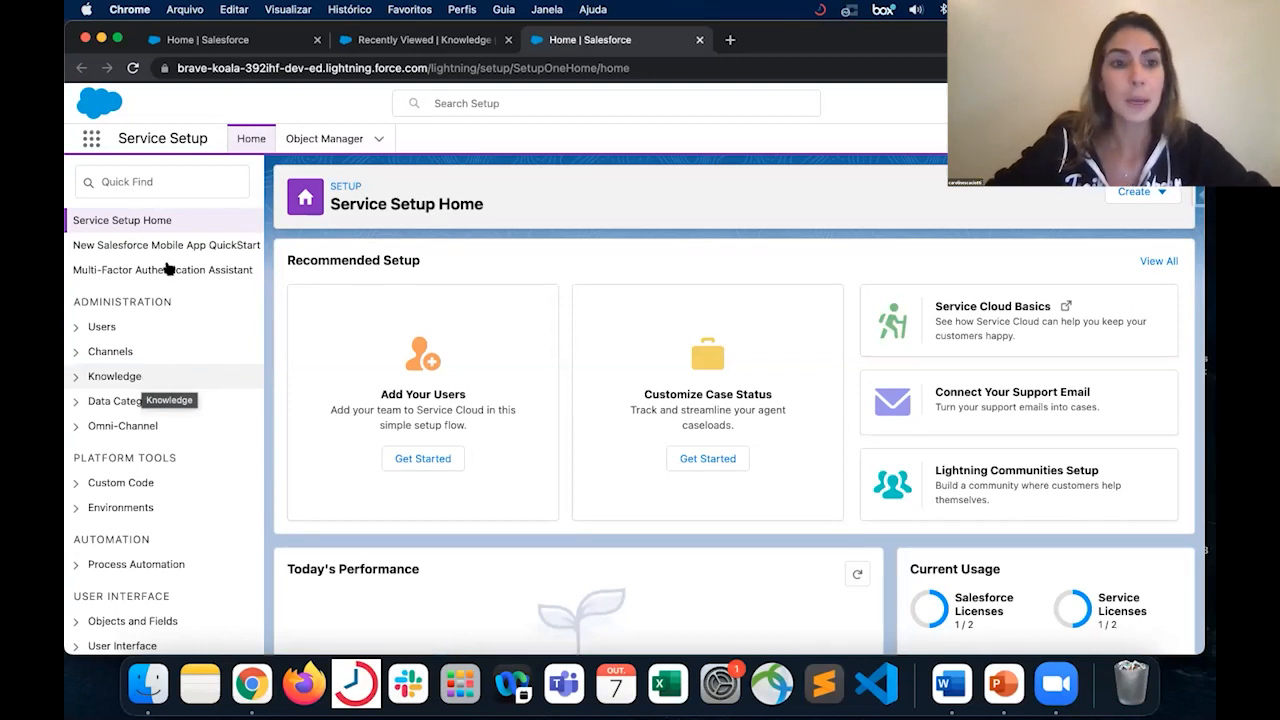
{"action": "left_click", "coordinate": [77, 404]}
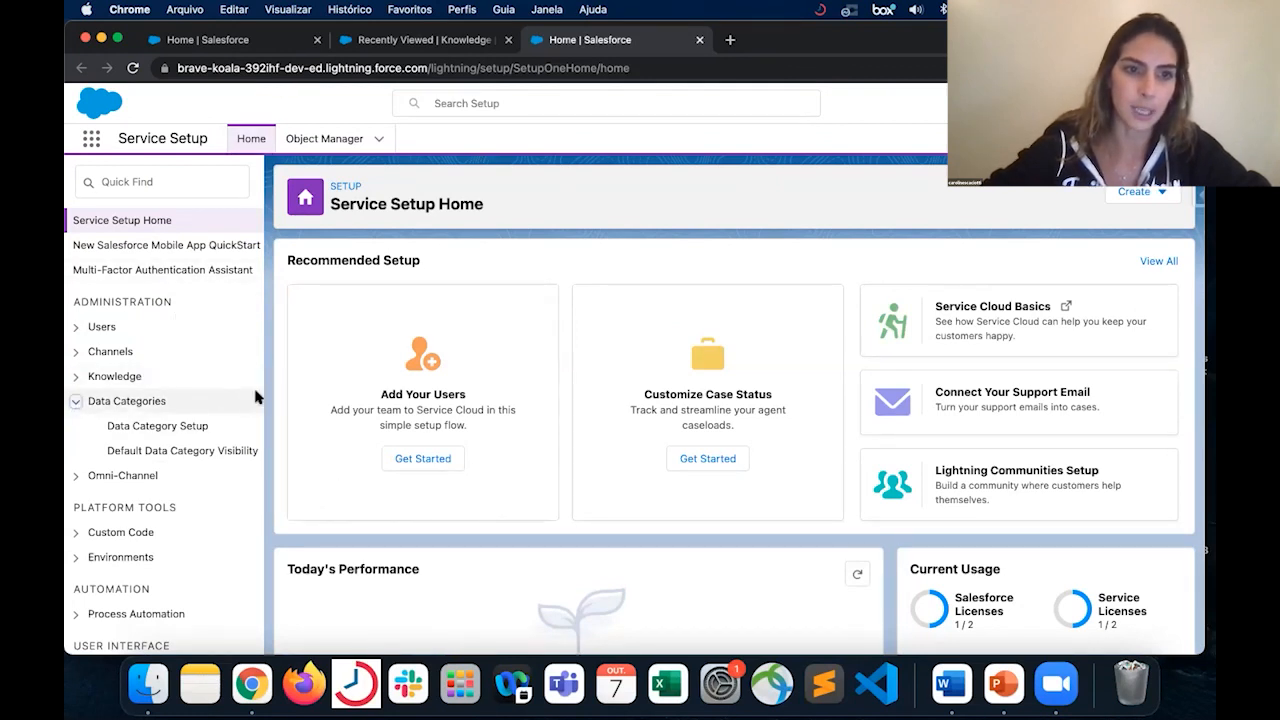
{"action": "left_click", "coordinate": [199, 428]}
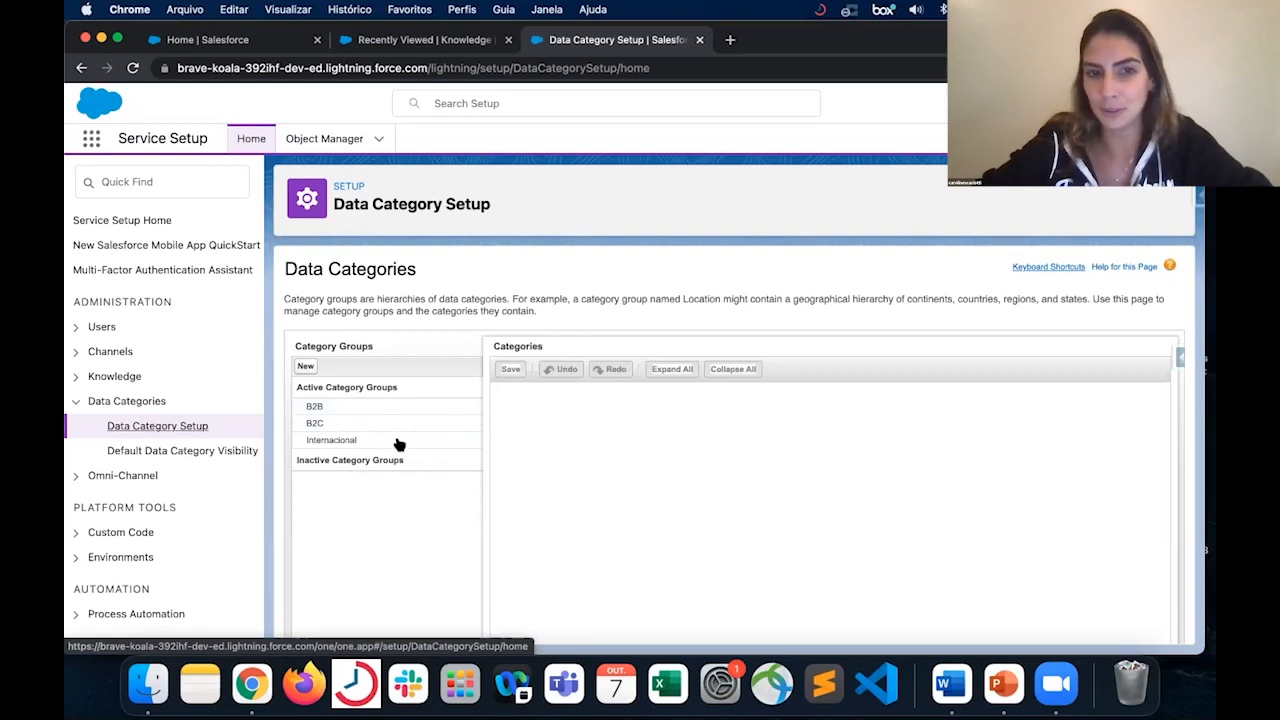
- Open the B2B category group and expand Material, Cursos and Online to review its category hierarchy
{"action": "mouse_move", "coordinate": [398, 445]}
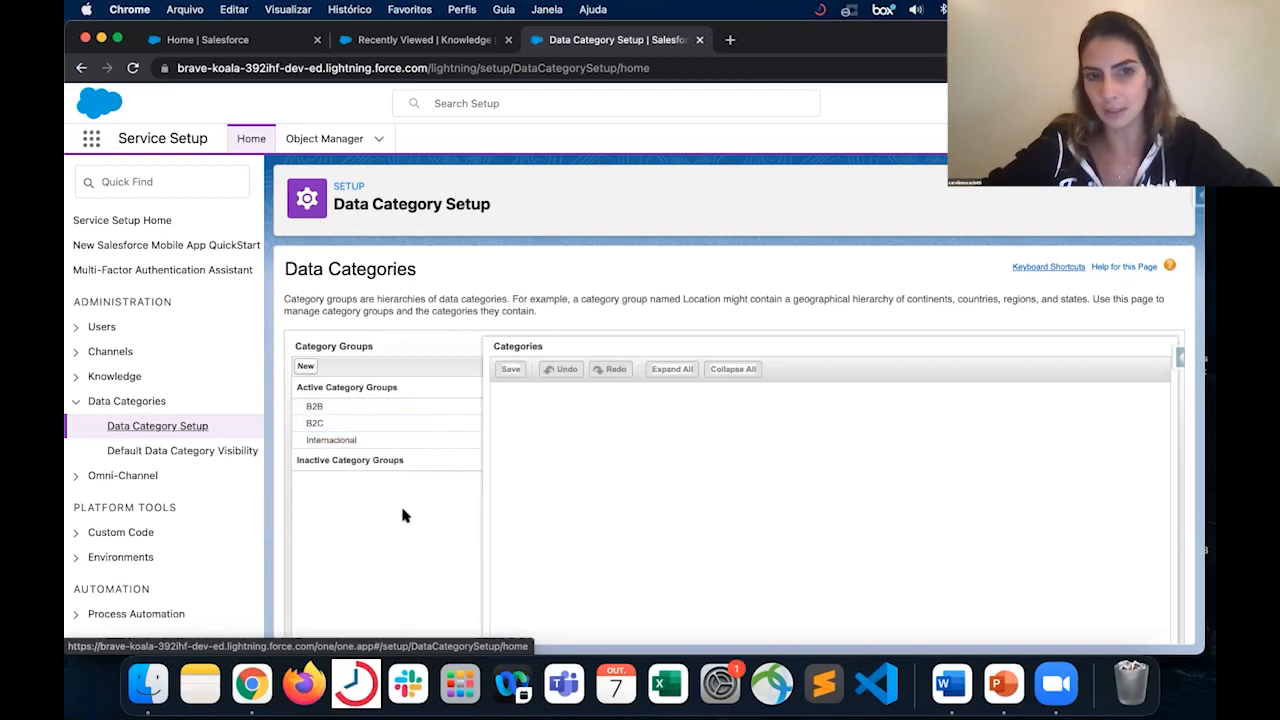
{"action": "left_click", "coordinate": [395, 410]}
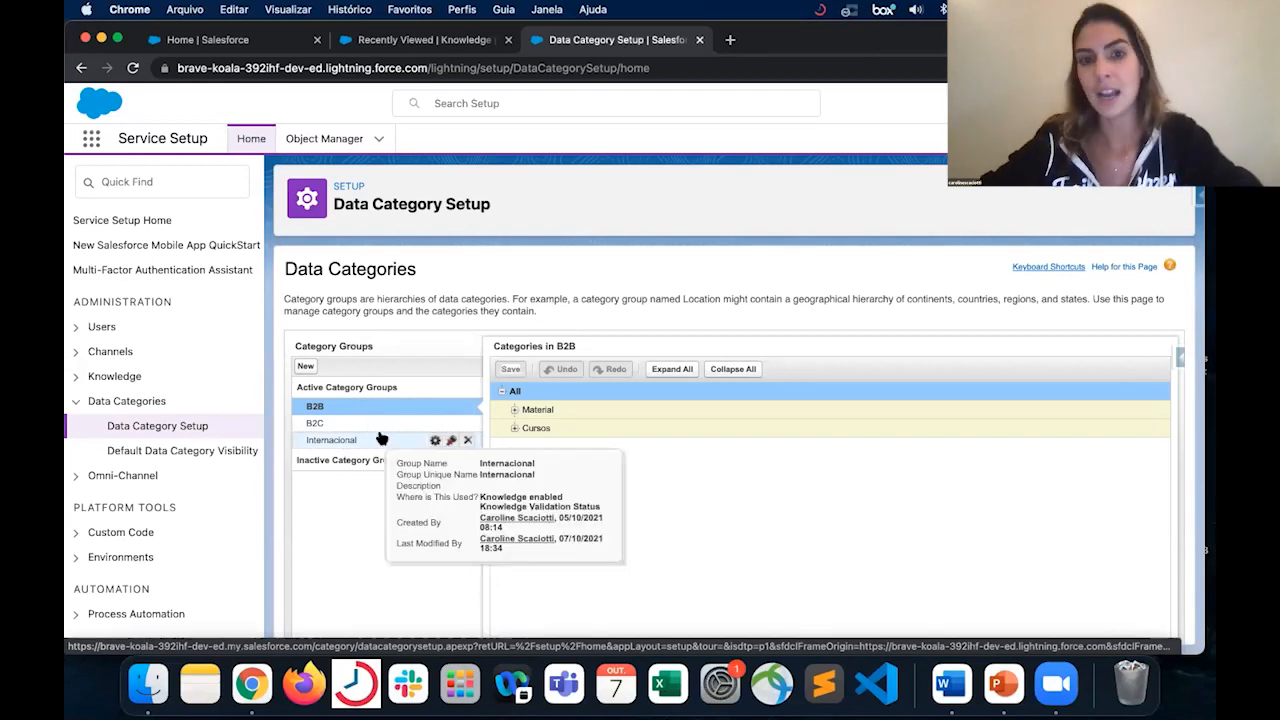
{"action": "mouse_move", "coordinate": [587, 407]}
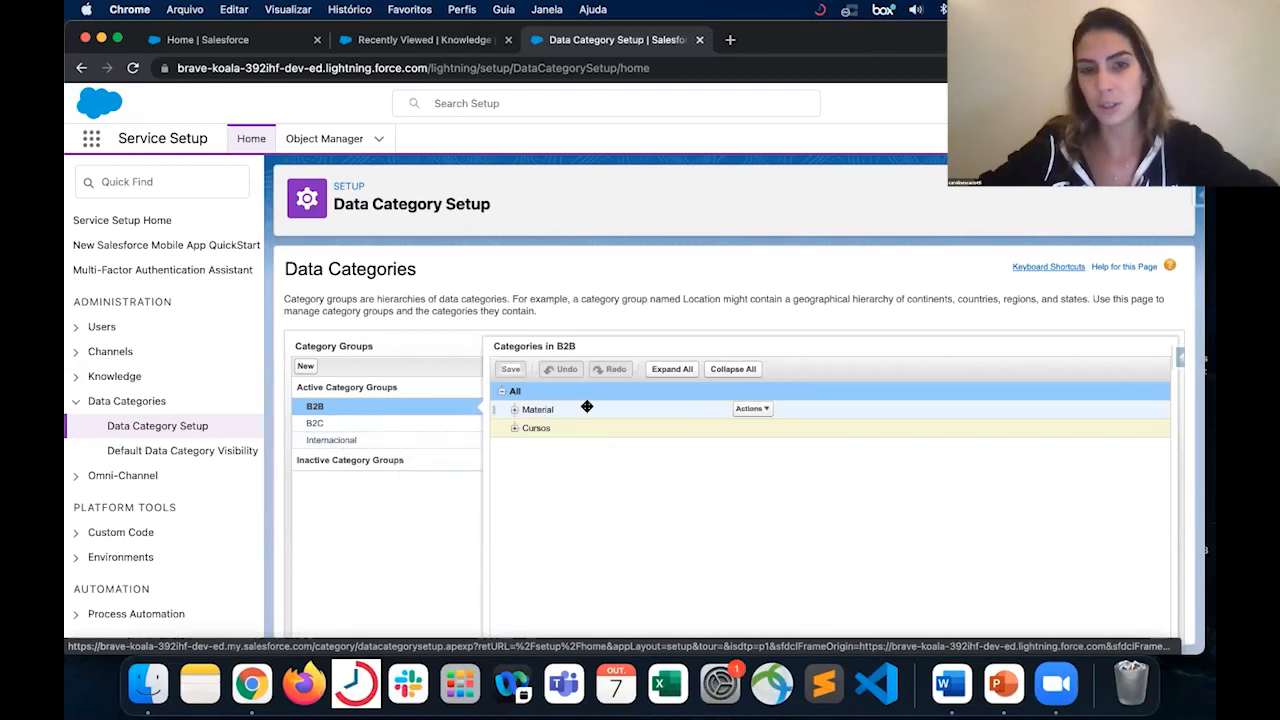
{"action": "left_click", "coordinate": [517, 411]}
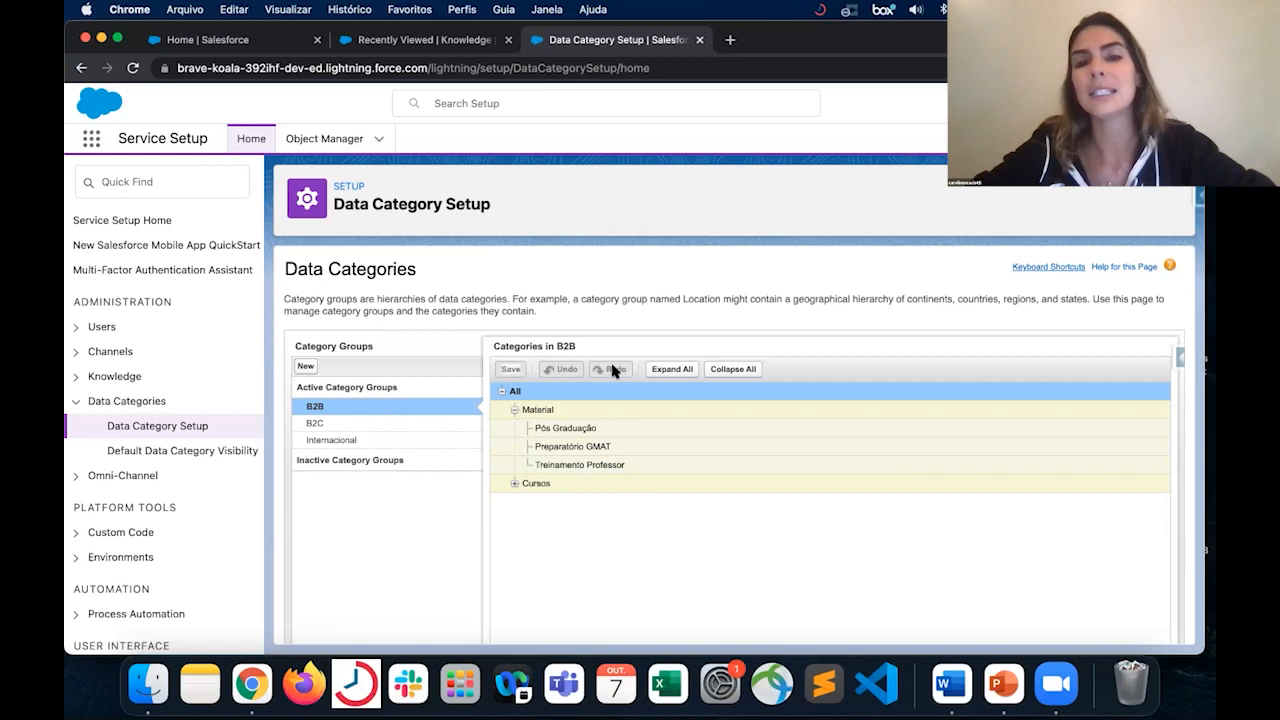
{"action": "left_click", "coordinate": [515, 485]}
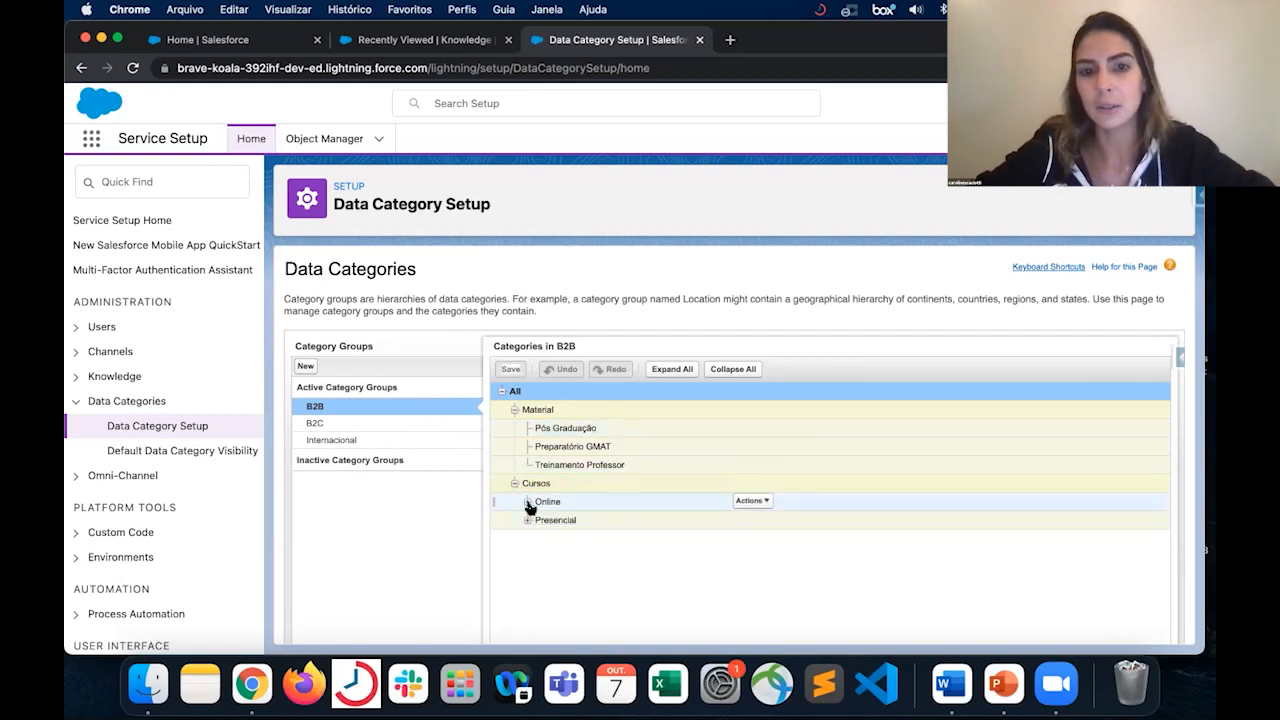
{"action": "left_click", "coordinate": [527, 502]}
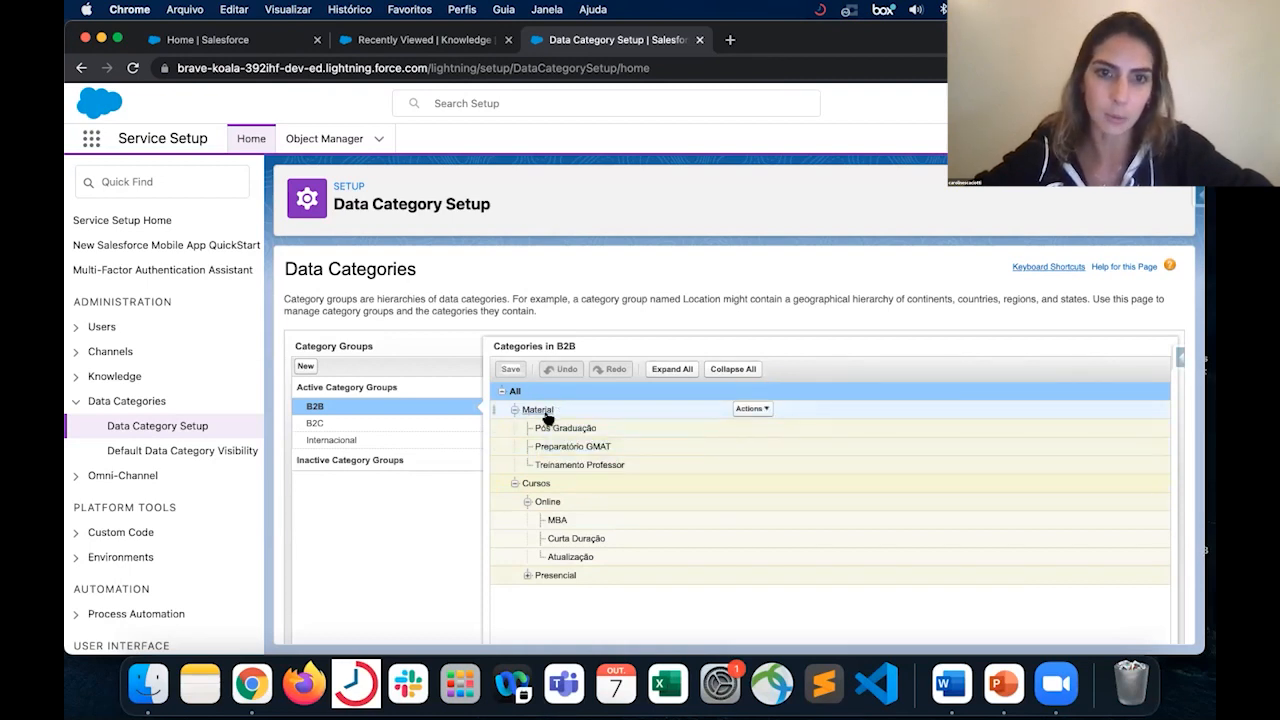
- Add a sibling category named Teste after Material in the B2B category group
{"action": "left_click", "coordinate": [754, 410]}
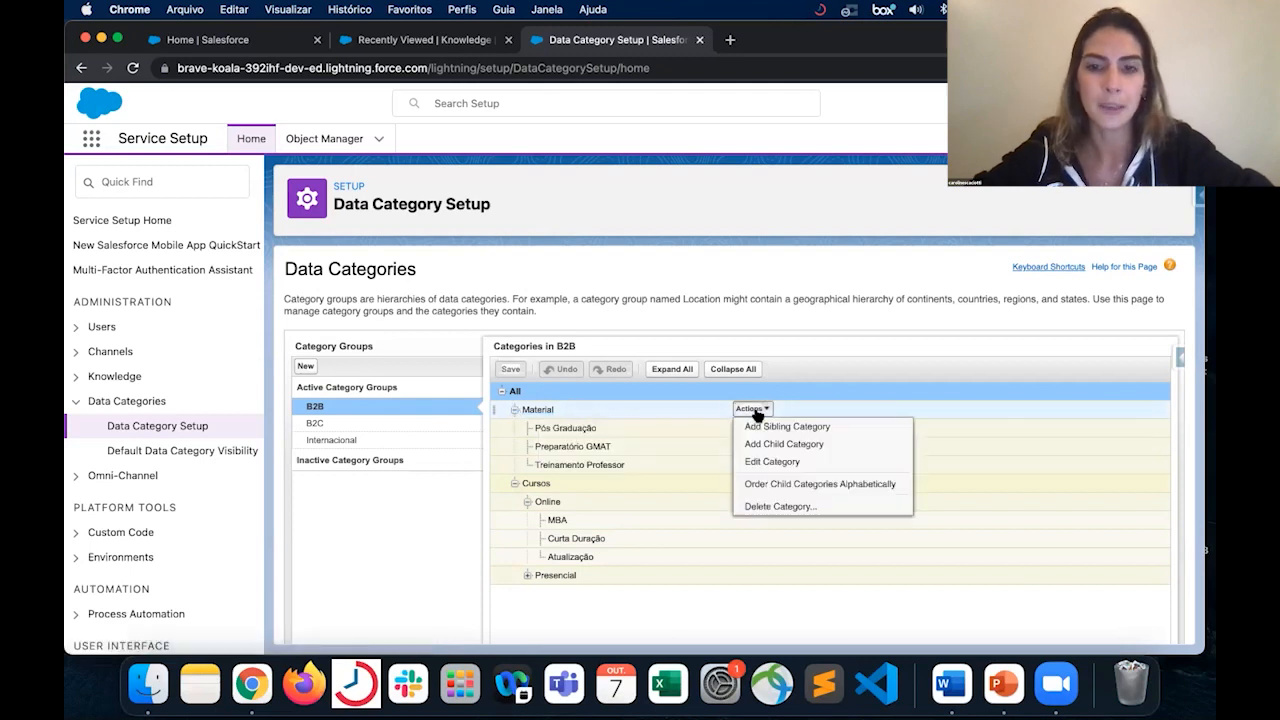
{"action": "left_click", "coordinate": [809, 427]}
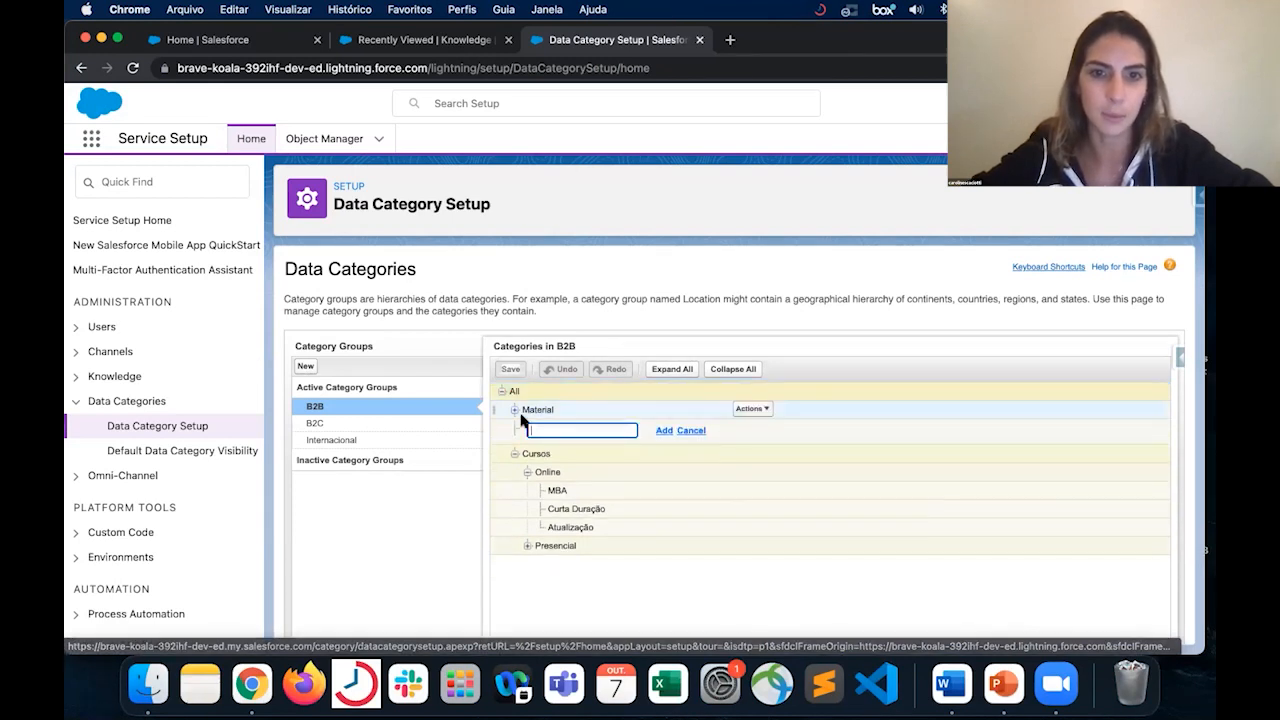
{"action": "type", "text": "Teste"}
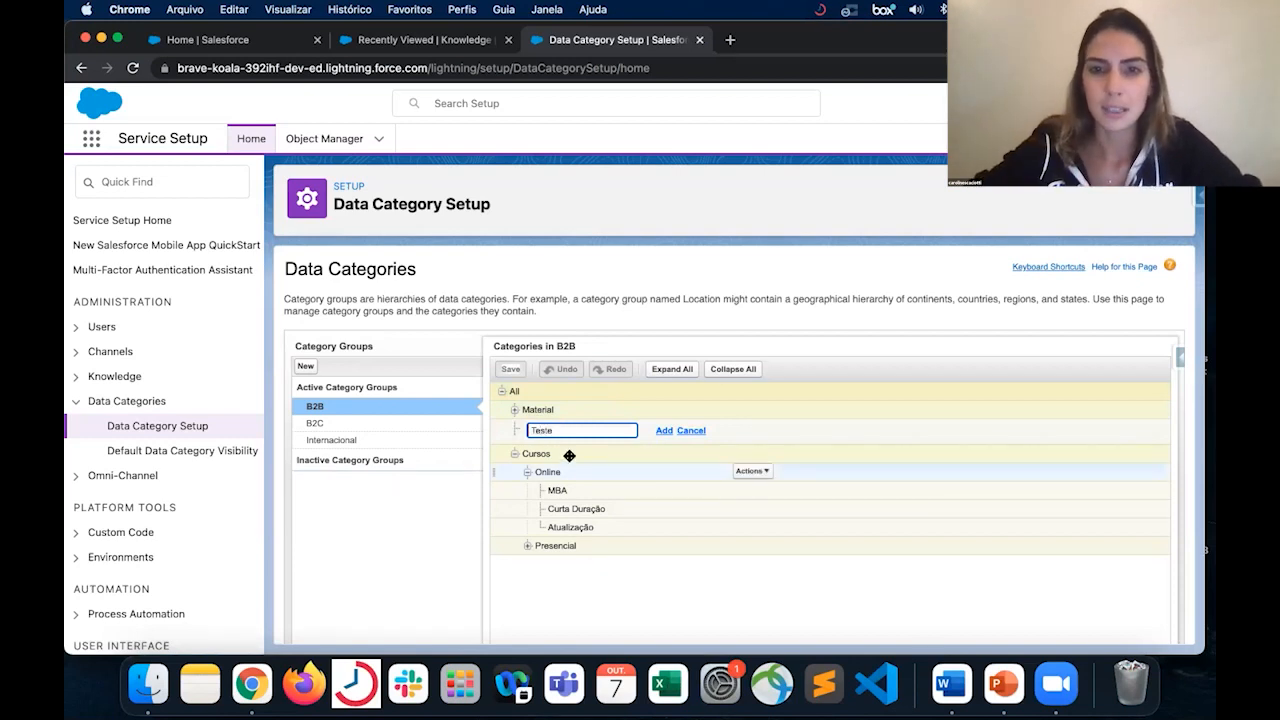
{"action": "left_click", "coordinate": [663, 430]}
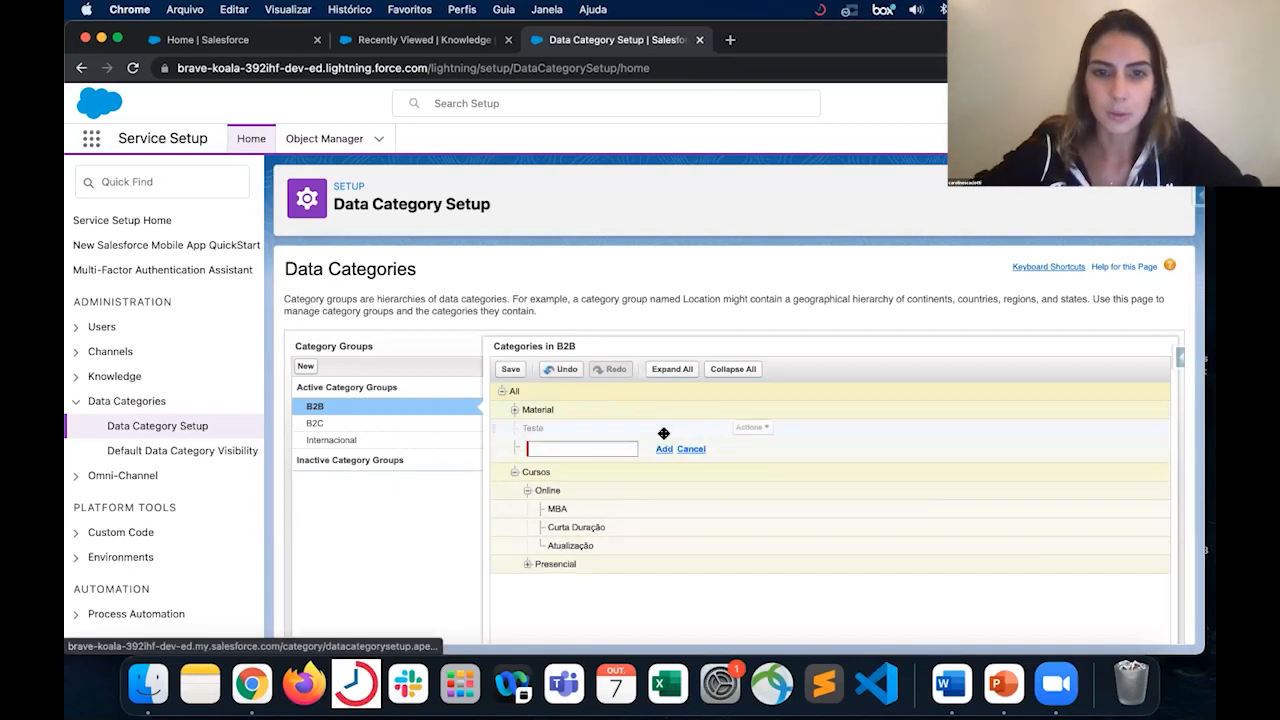
- Add a child category named Teste Filho under Teste and save the B2B category changes
{"action": "left_click", "coordinate": [514, 410]}
{"action": "left_click", "coordinate": [550, 502]}
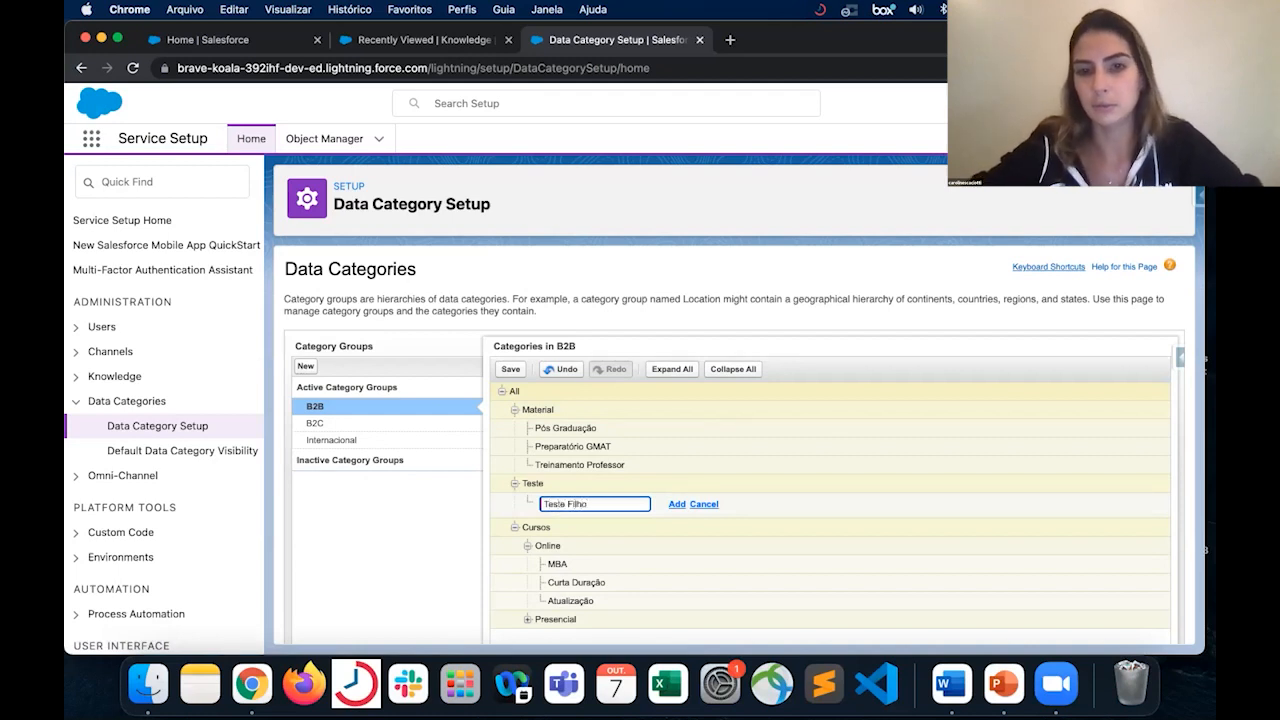
{"action": "key", "text": "Return"}
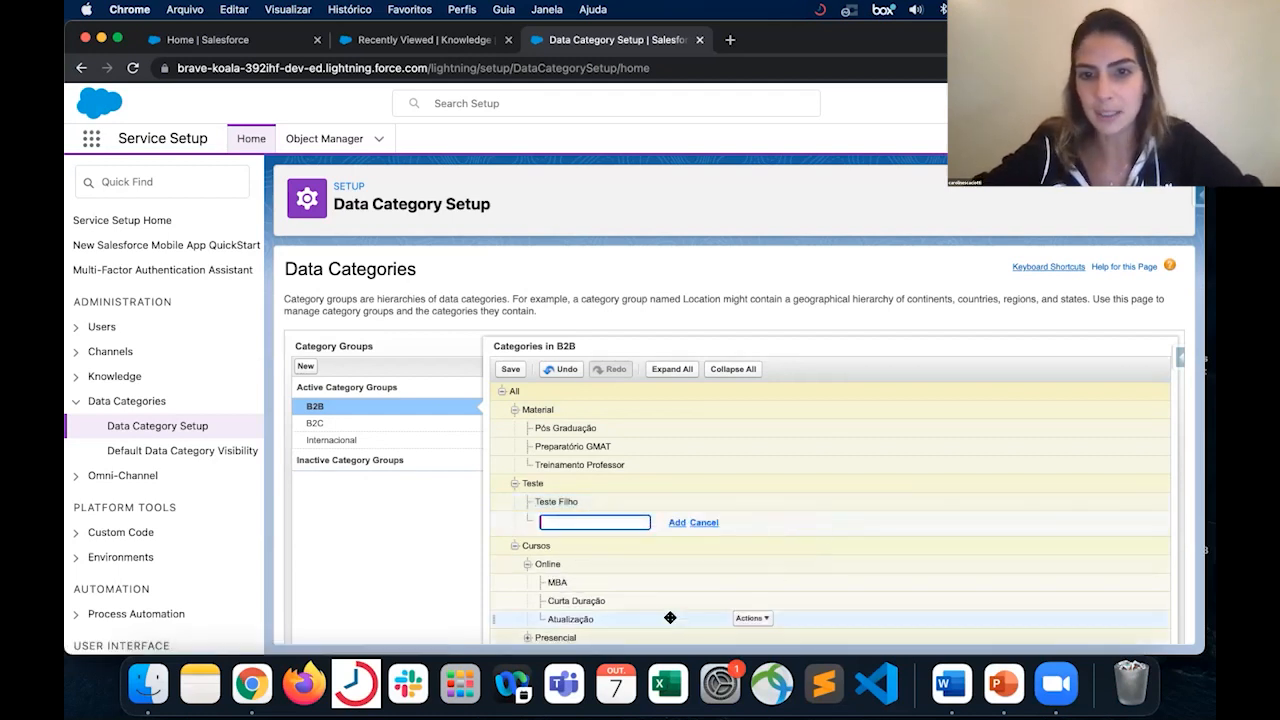
{"action": "left_click", "coordinate": [511, 370]}
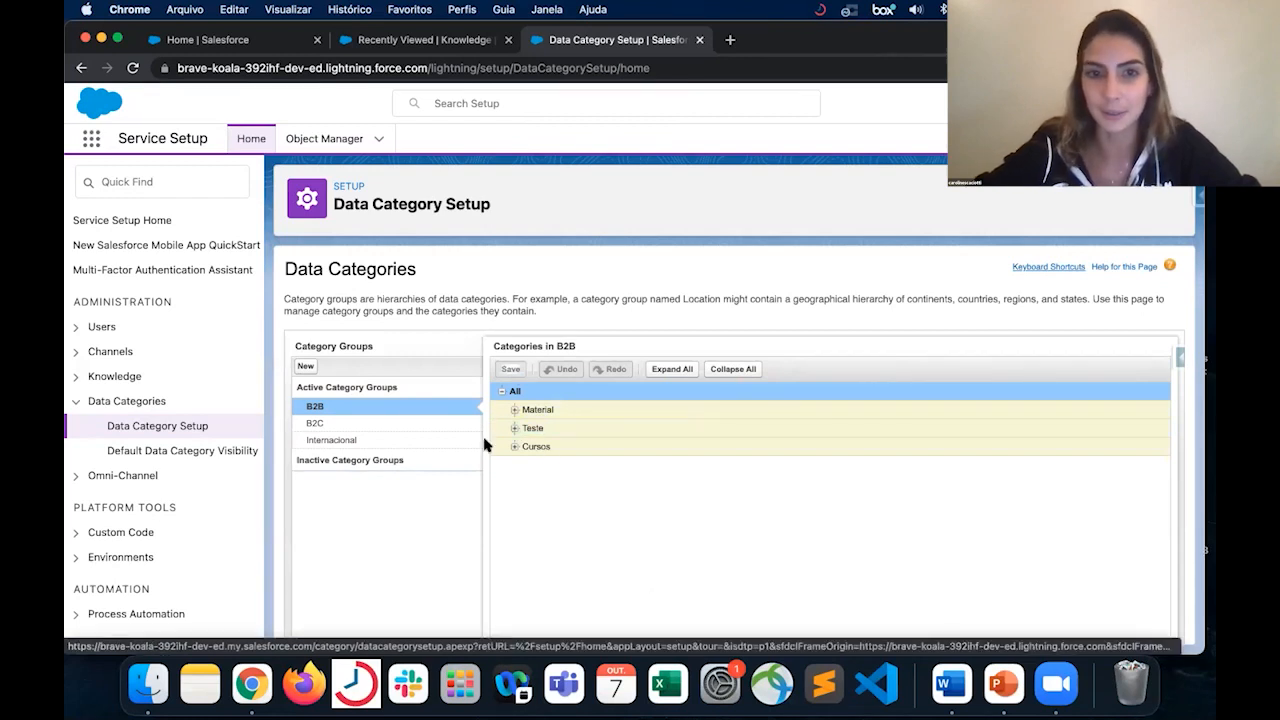
- Expand Material in the saved B2B hierarchy and deactivate the B2C category group
{"action": "left_click", "coordinate": [514, 410]}
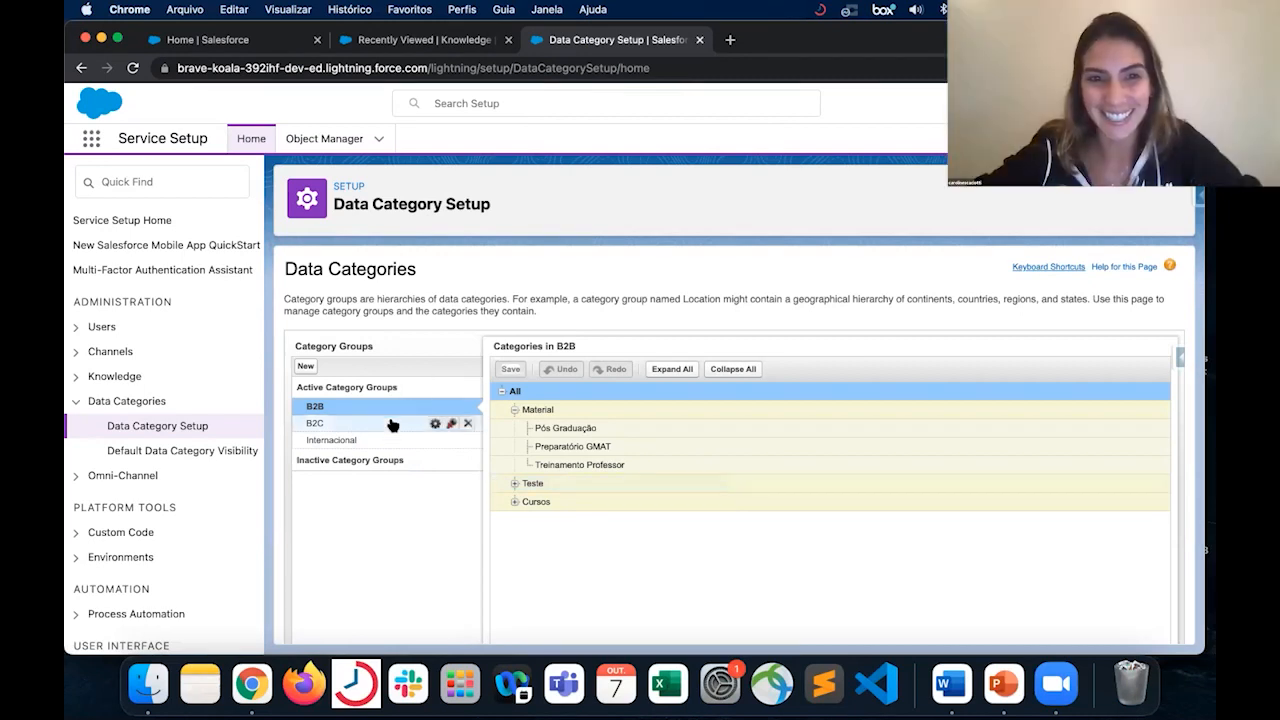
{"action": "mouse_move", "coordinate": [392, 427]}
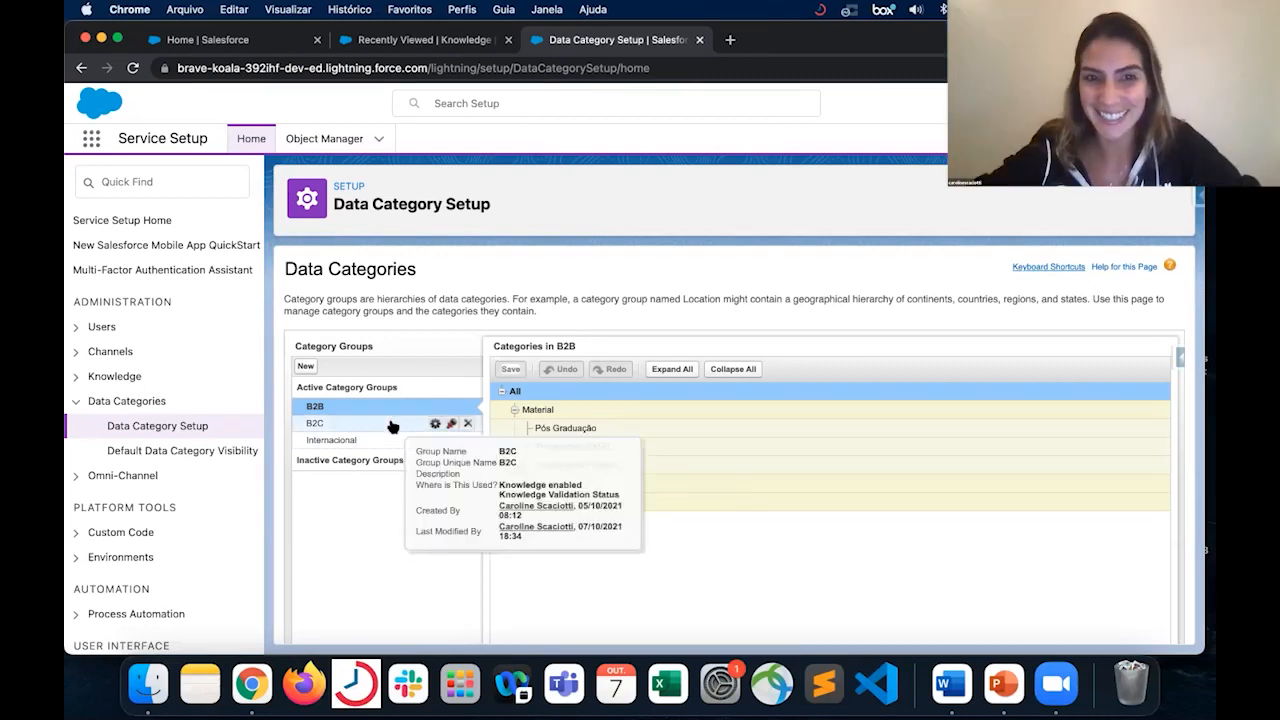
{"action": "left_click", "coordinate": [452, 426]}
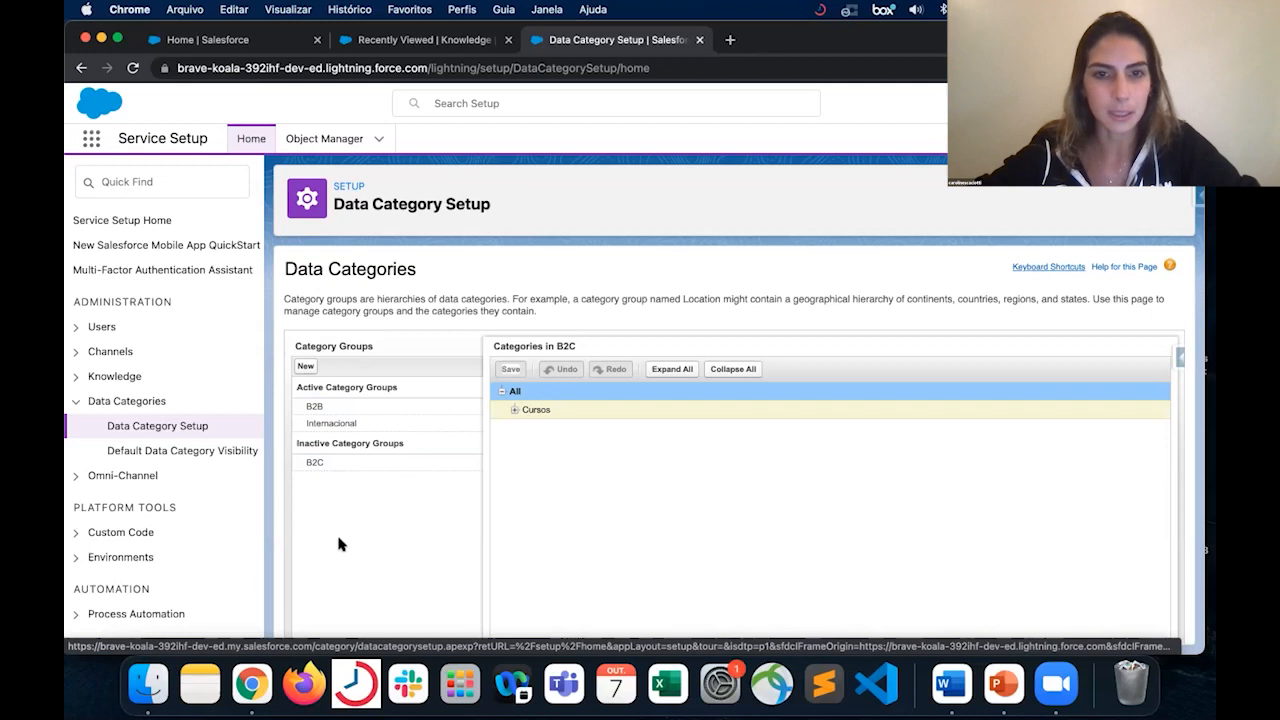
- Expand Cursos and MBA in the B2C category group to review its course categories
{"action": "left_click", "coordinate": [515, 410]}
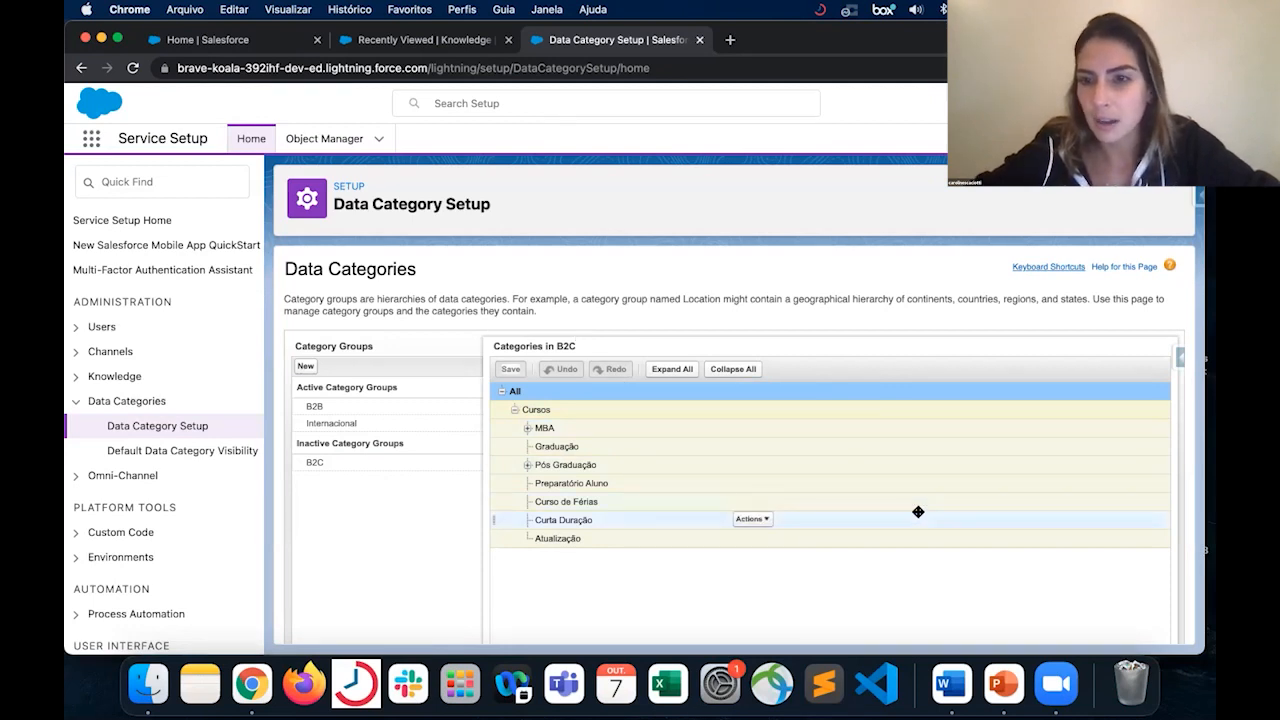
{"action": "left_click", "coordinate": [527, 428]}
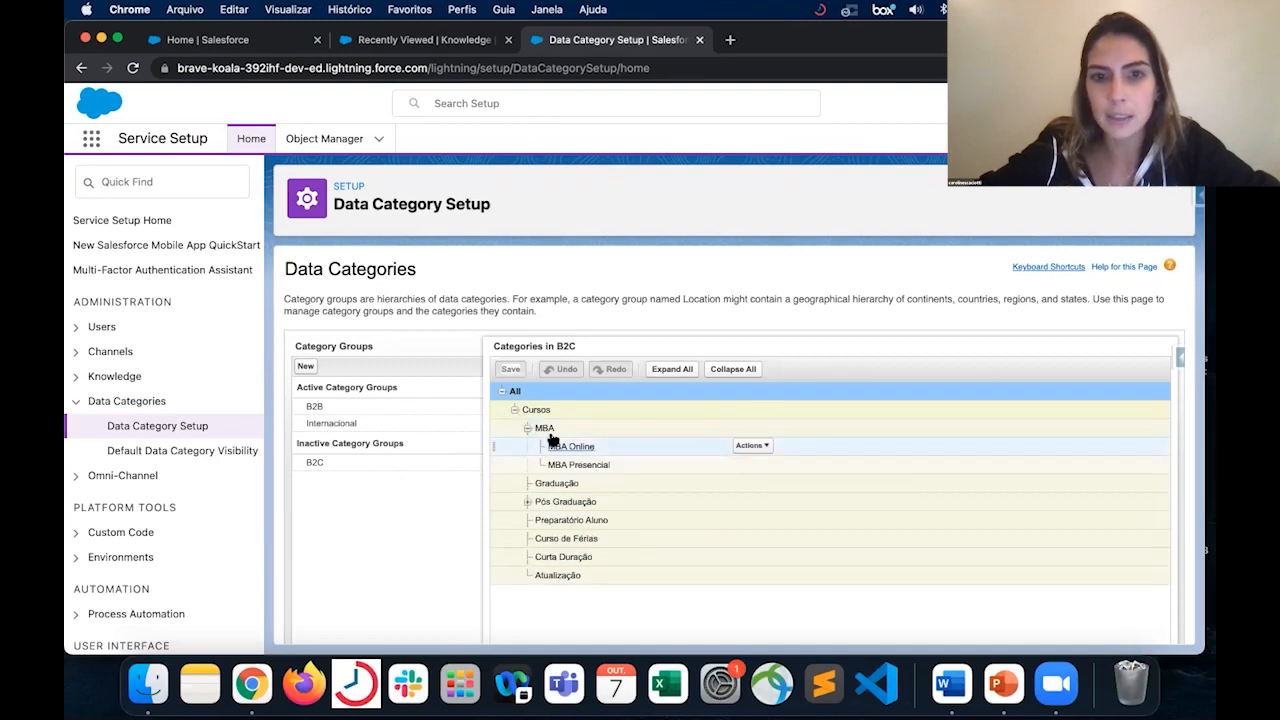
{"action": "mouse_move", "coordinate": [543, 411]}
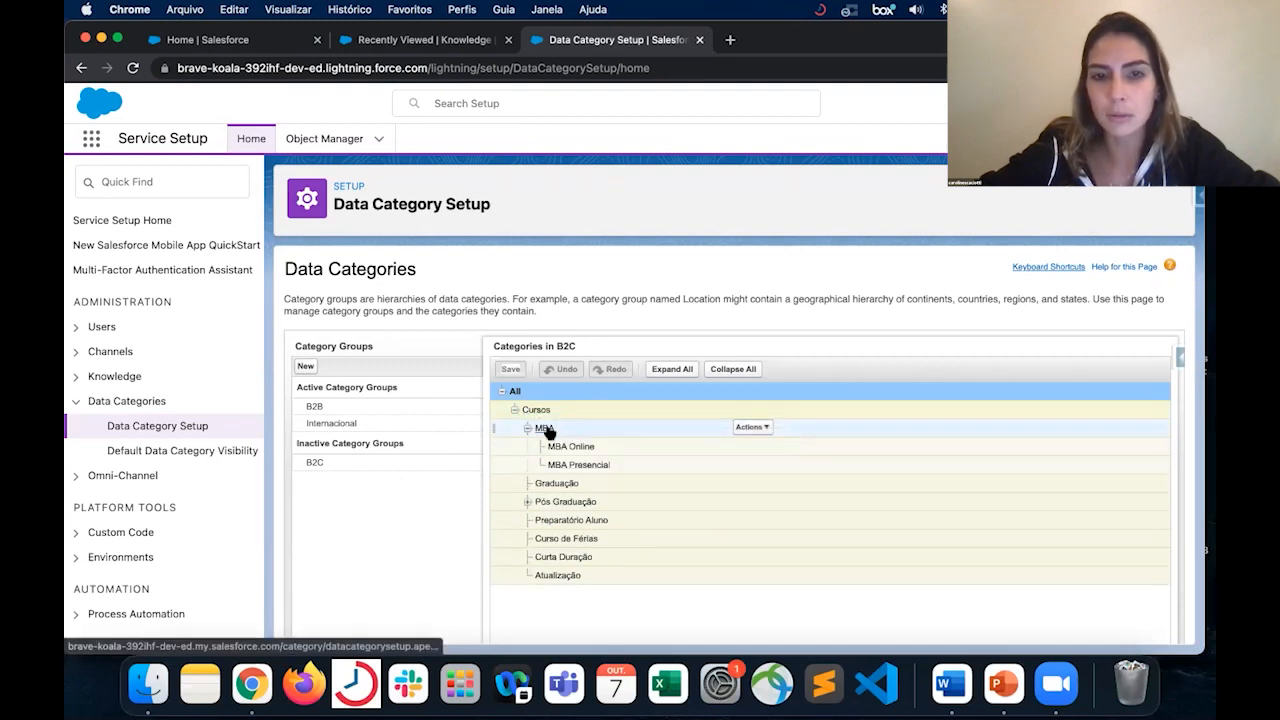
{"action": "mouse_move", "coordinate": [575, 452]}
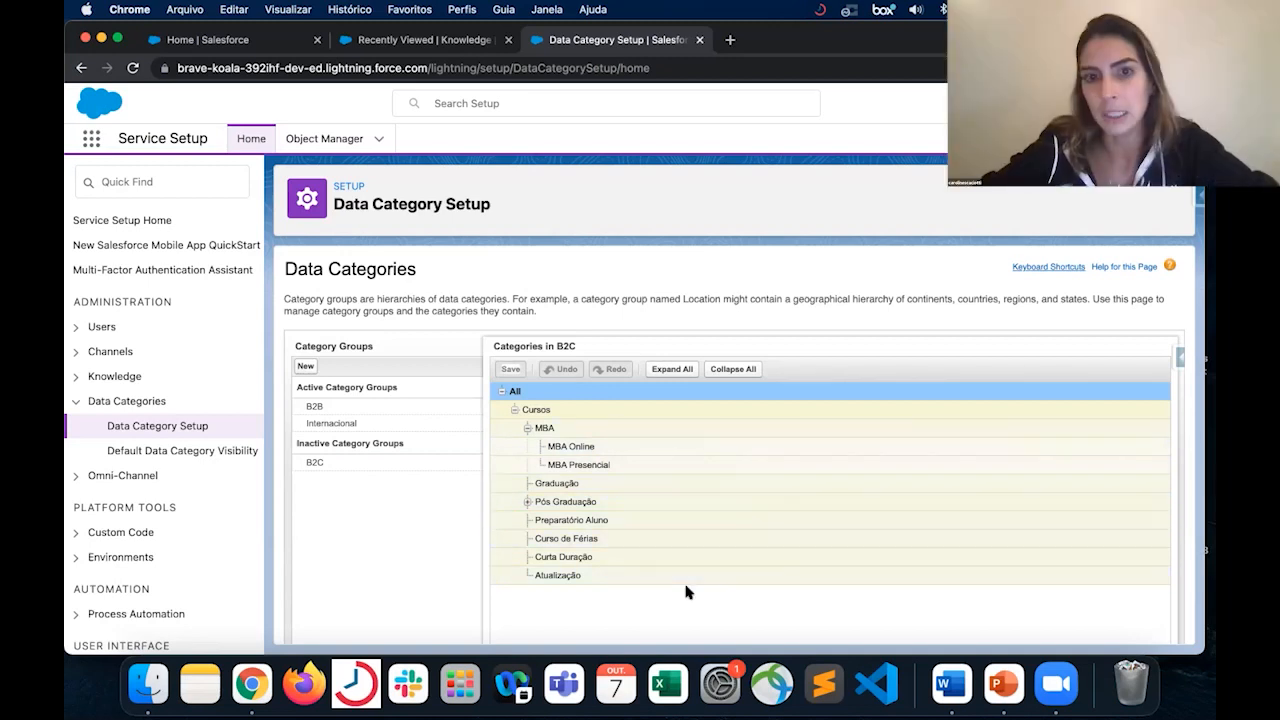
{"action": "mouse_move", "coordinate": [333, 412]}
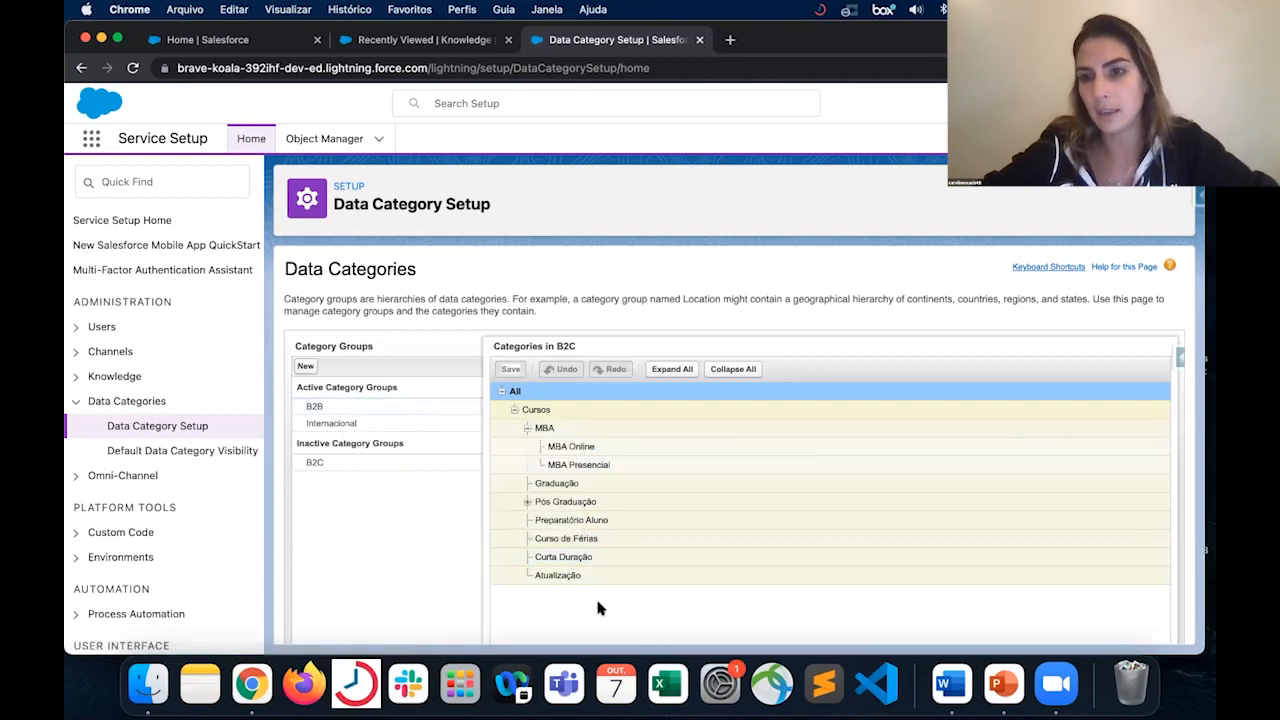
{"action": "scroll", "coordinate": [597, 608], "scroll_direction": "down", "scroll_amount": 1}
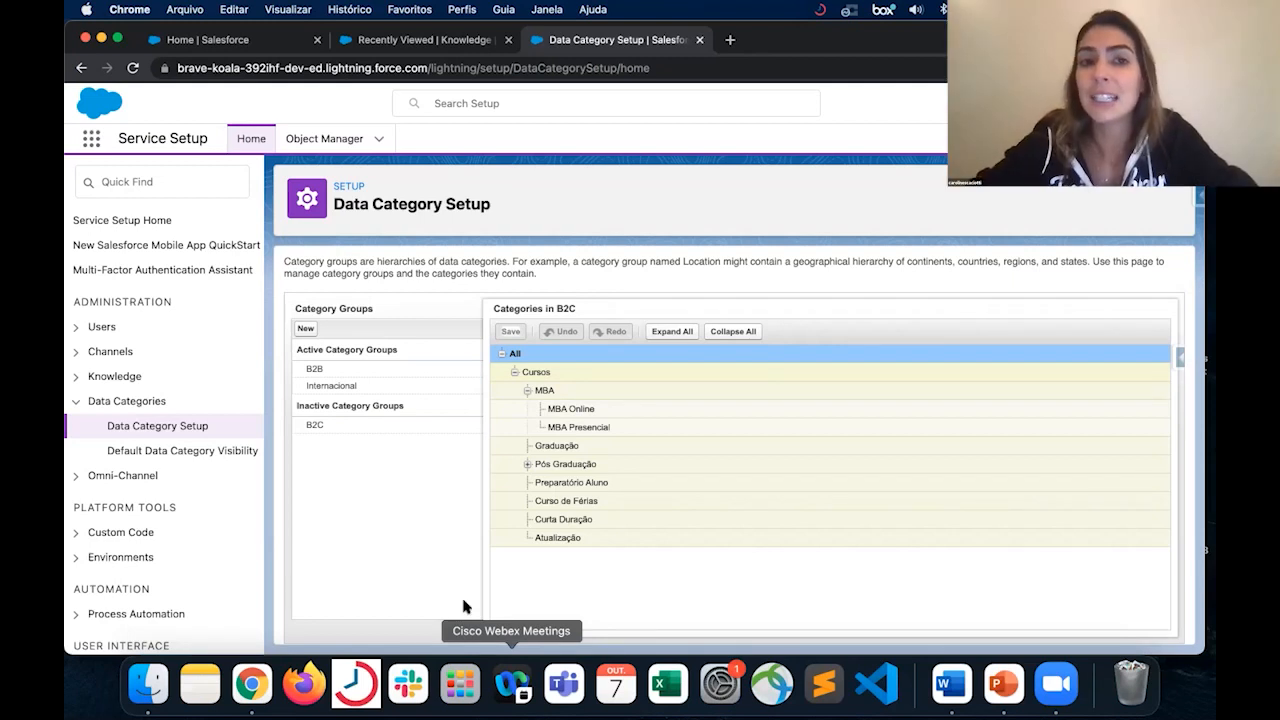
{"action": "mouse_move", "coordinate": [341, 370]}
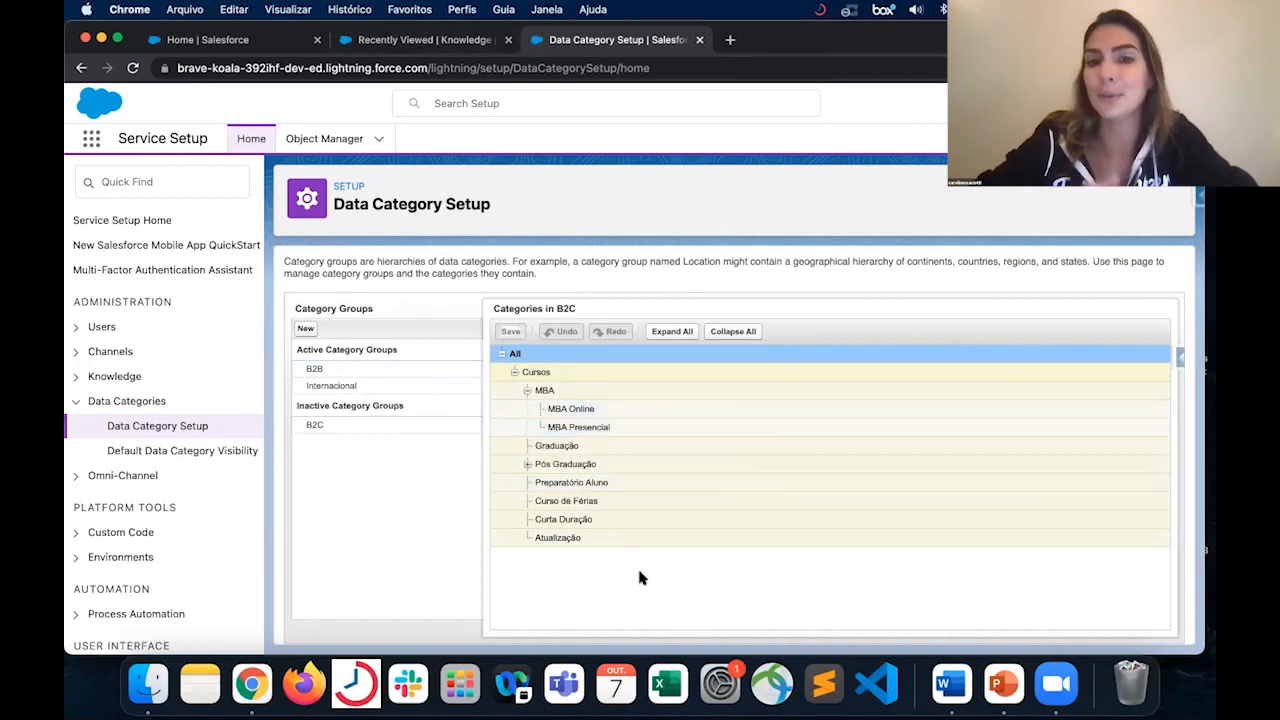
- Open the Knowledge article "Como cancelar um pedido?", review its details and assigned categories, and return to Data Category Setup
{"action": "left_click", "coordinate": [425, 39]}
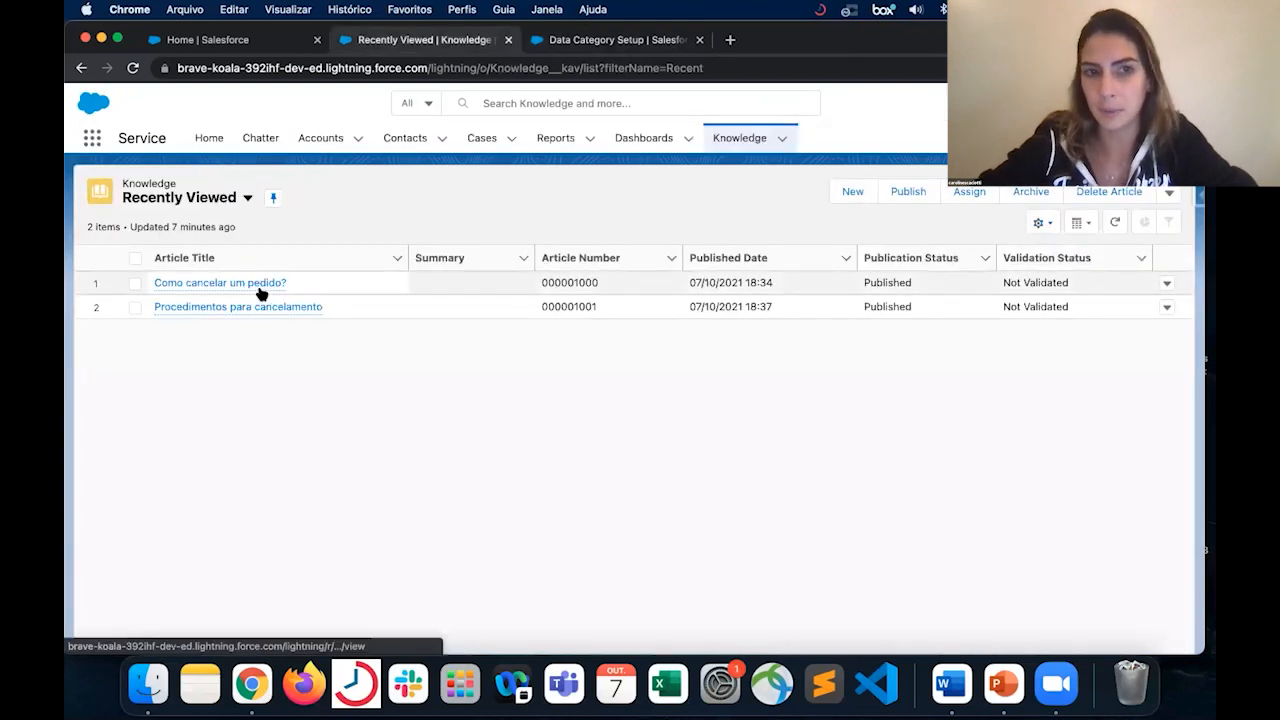
{"action": "left_click", "coordinate": [260, 292]}
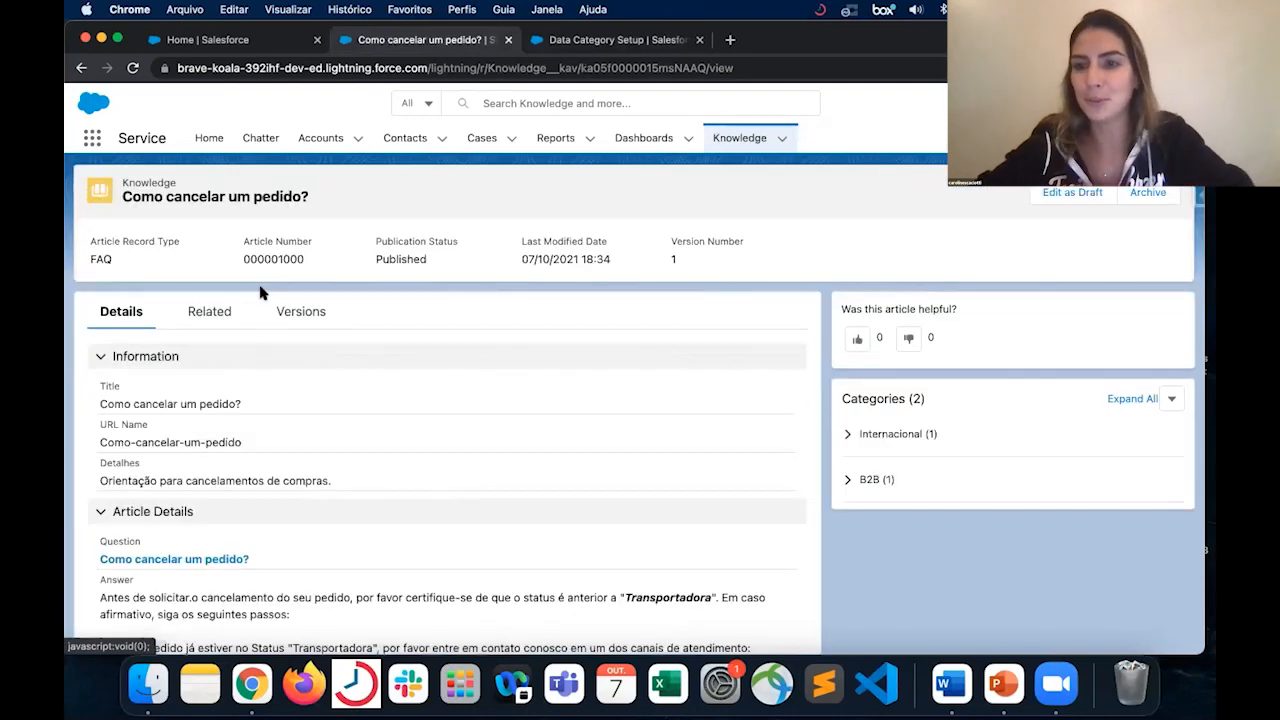
{"action": "scroll", "coordinate": [878, 447], "scroll_direction": "down", "scroll_amount": 1}
{"action": "scroll", "coordinate": [878, 447], "scroll_direction": "down", "scroll_amount": 3}
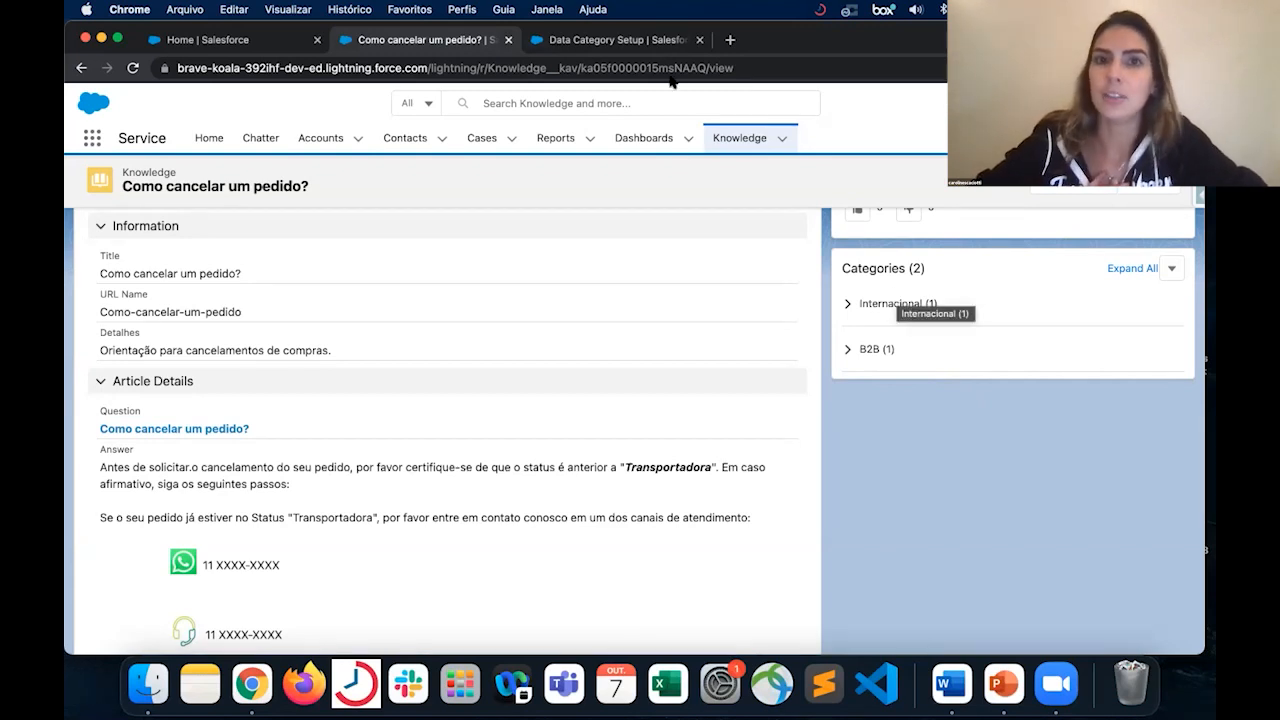
{"action": "left_click", "coordinate": [655, 42]}
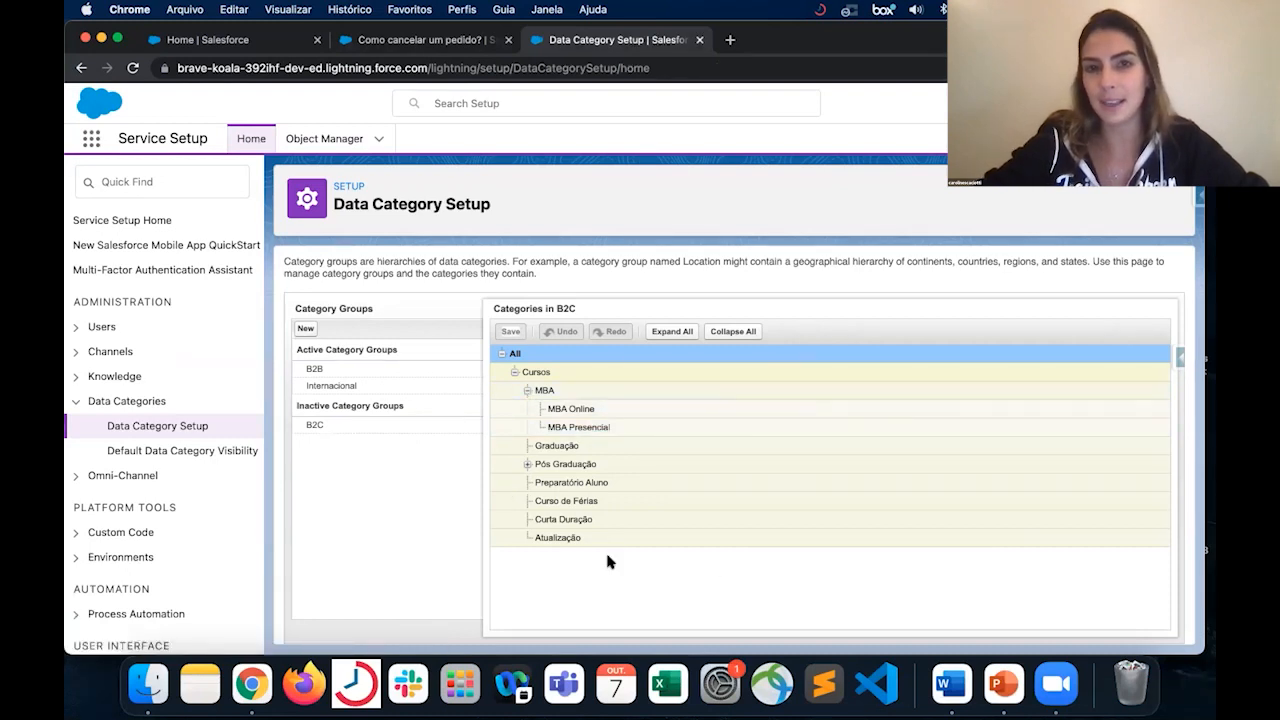
{"action": "left_click", "coordinate": [430, 44]}
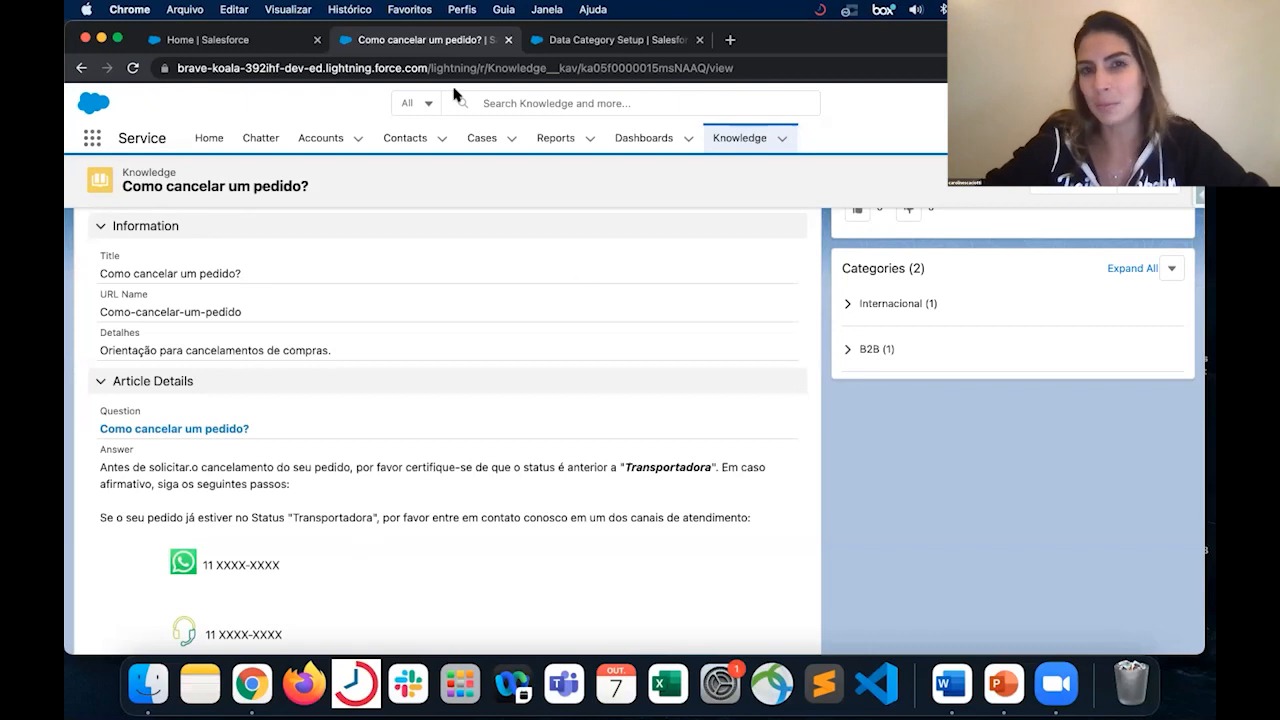
{"action": "left_click", "coordinate": [613, 42]}
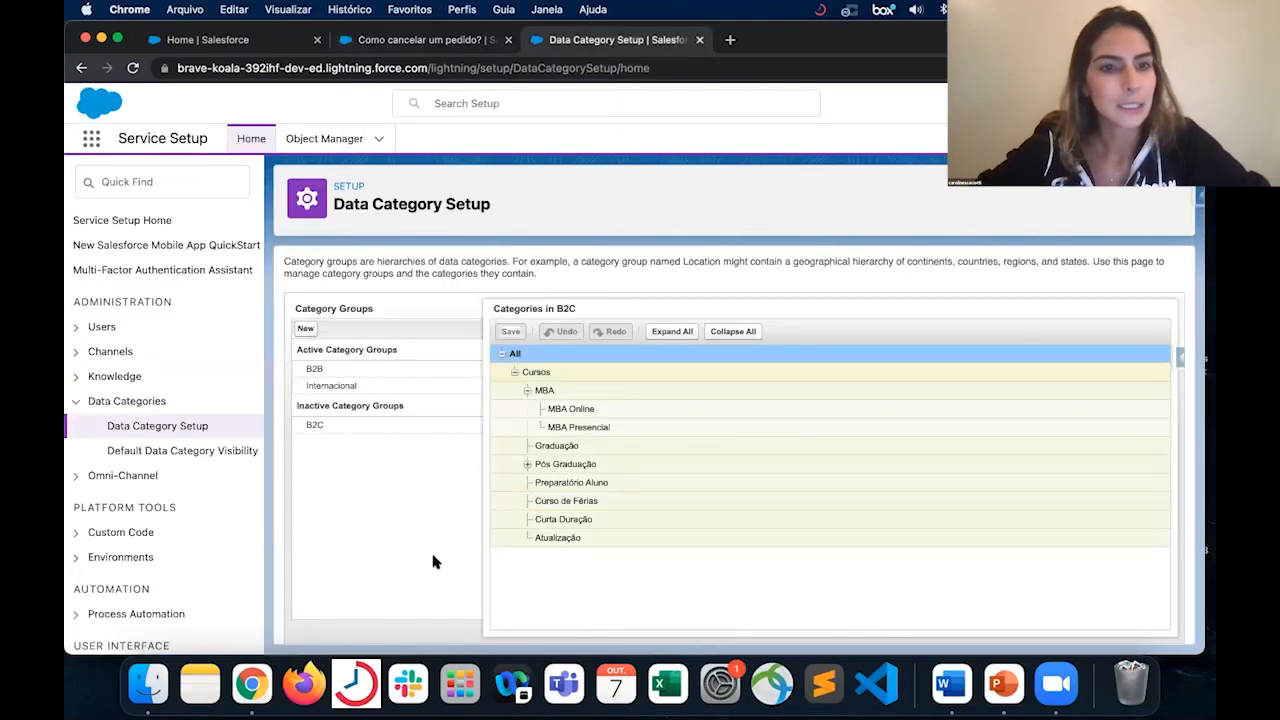
- In the Default Data Category Visibility settings, set B2B's visibility to Custom and add Material to its selected categories
{"action": "left_click", "coordinate": [240, 452]}
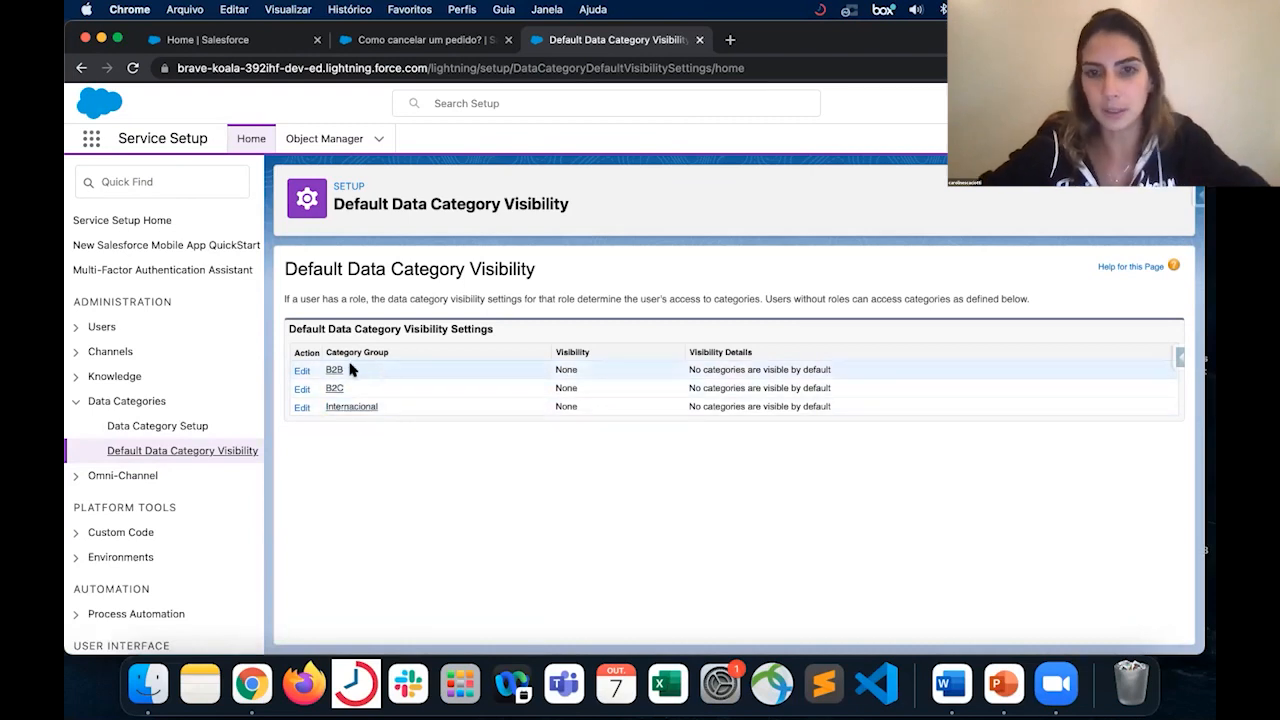
{"action": "left_click", "coordinate": [304, 372]}
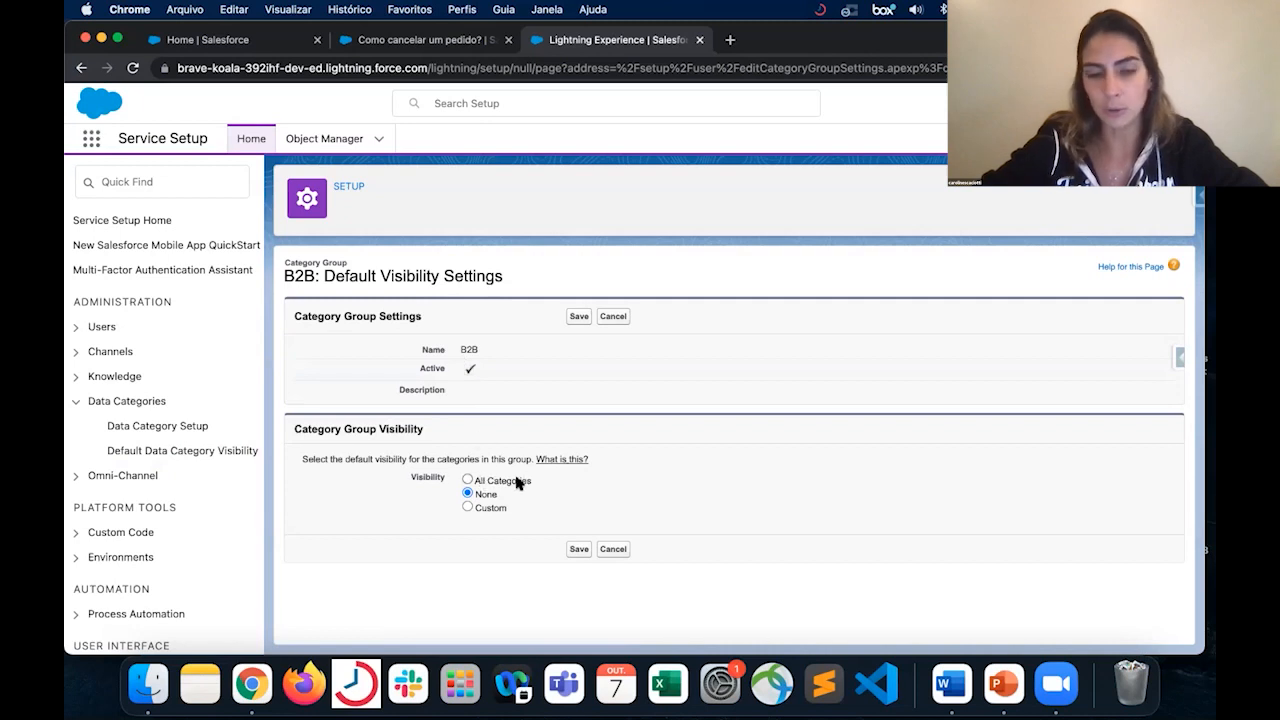
{"action": "left_click", "coordinate": [490, 507]}
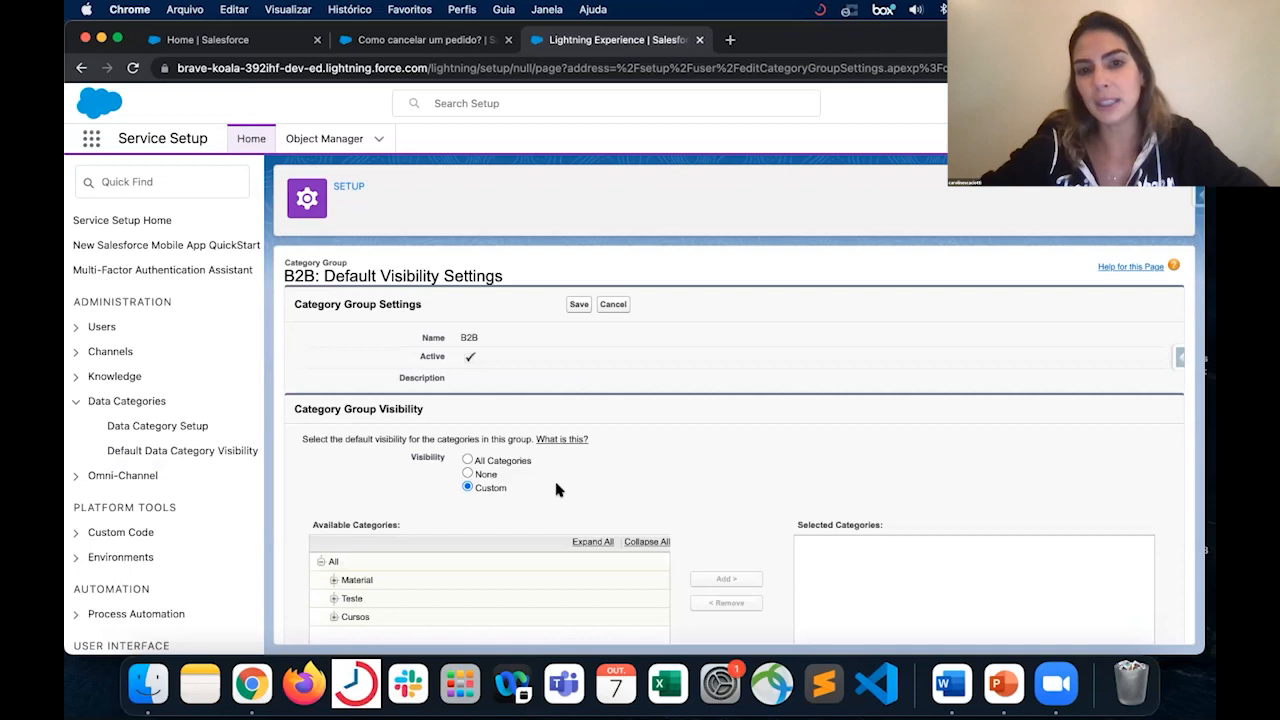
{"action": "scroll", "coordinate": [557, 489], "scroll_direction": "down", "scroll_amount": 3}
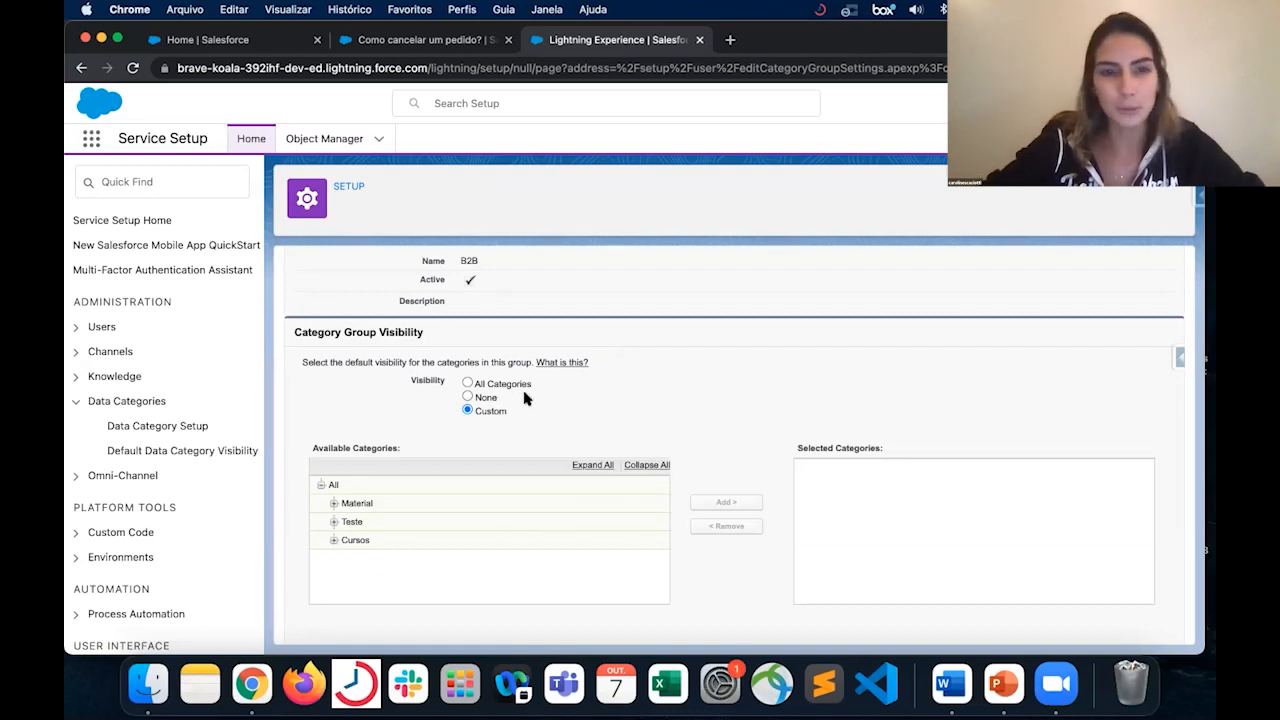
{"action": "left_click", "coordinate": [378, 502]}
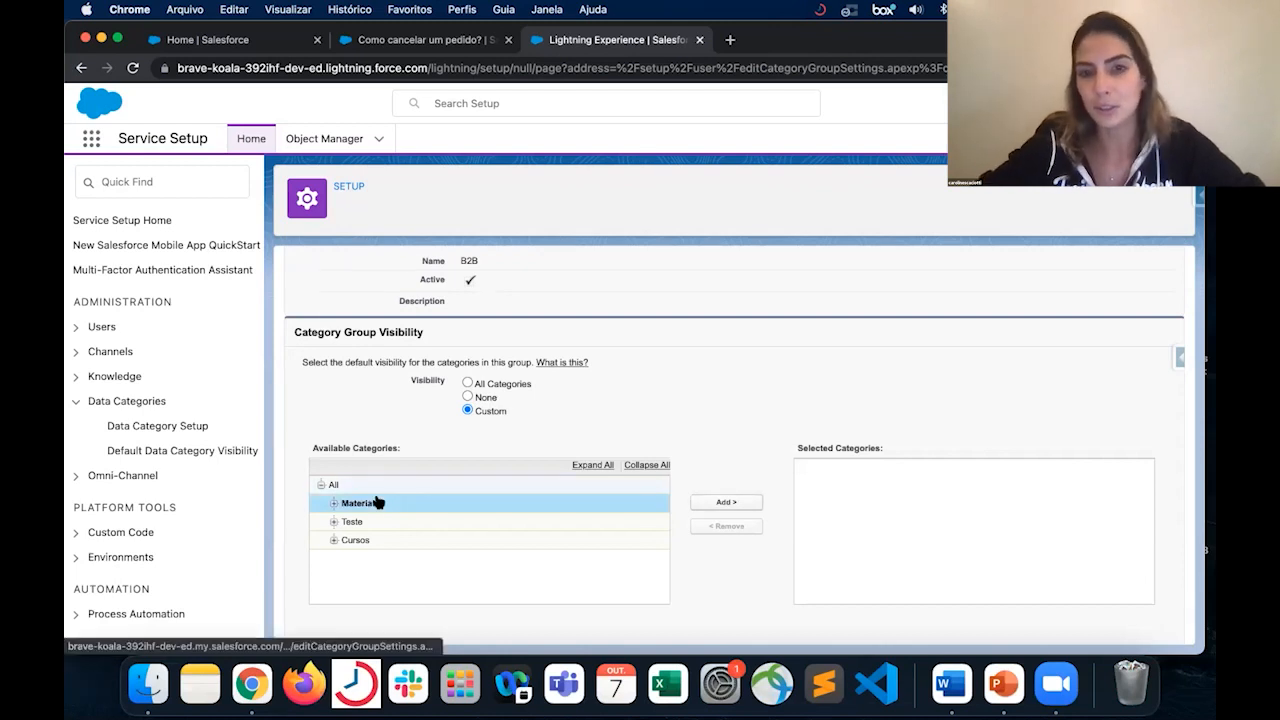
{"action": "left_click", "coordinate": [728, 504]}
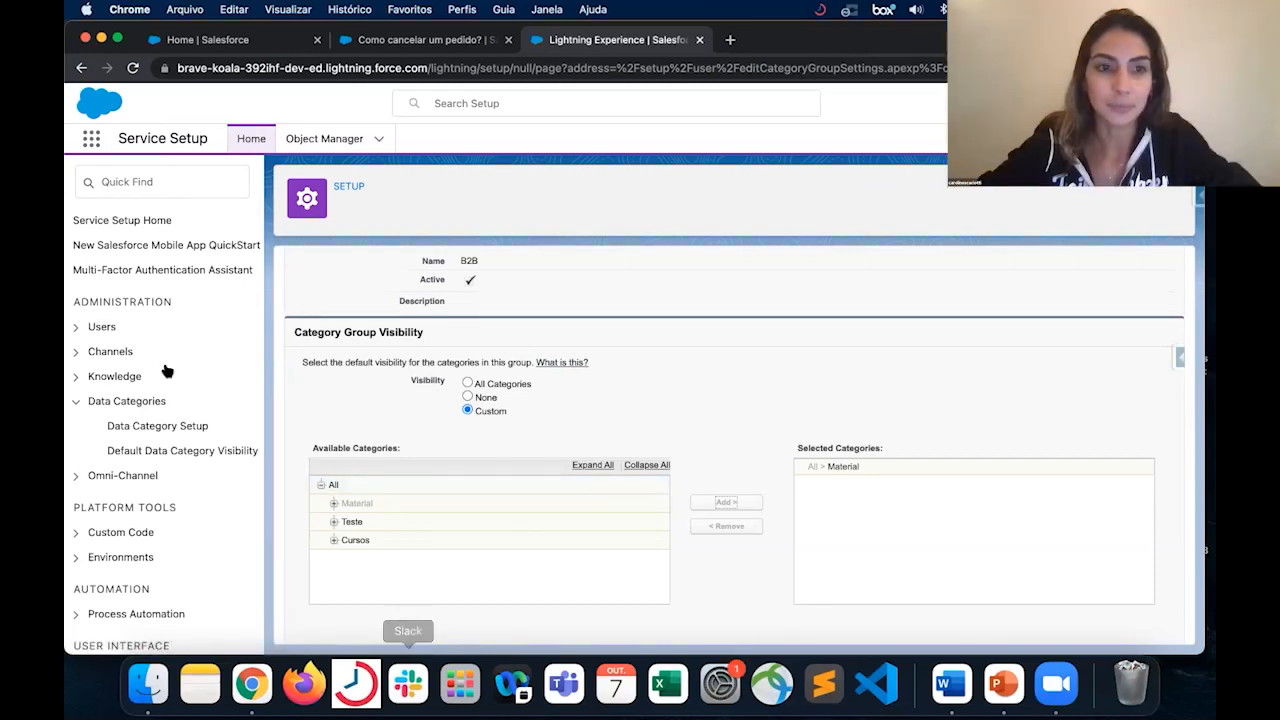
- Open the KB International permission set's Data Category Visibility, inspect the B2B visibility options and cancel the edit
{"action": "left_click", "coordinate": [76, 328]}
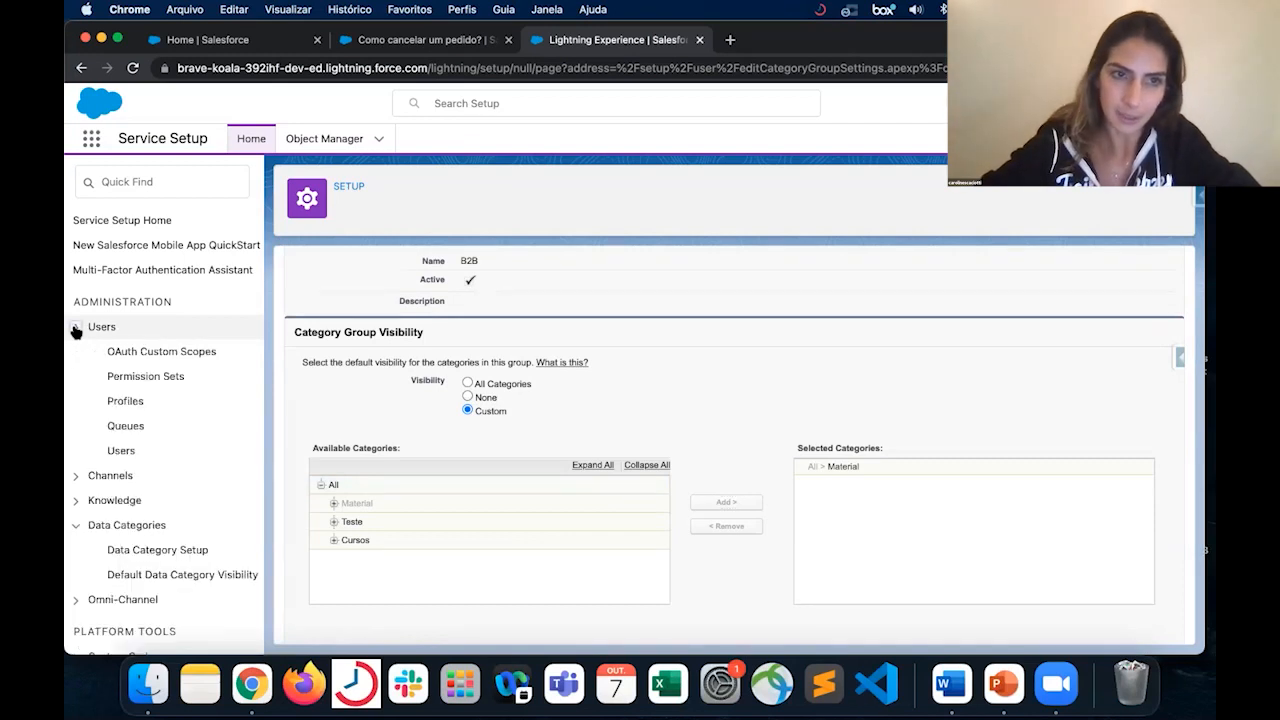
{"action": "left_click", "coordinate": [165, 383]}
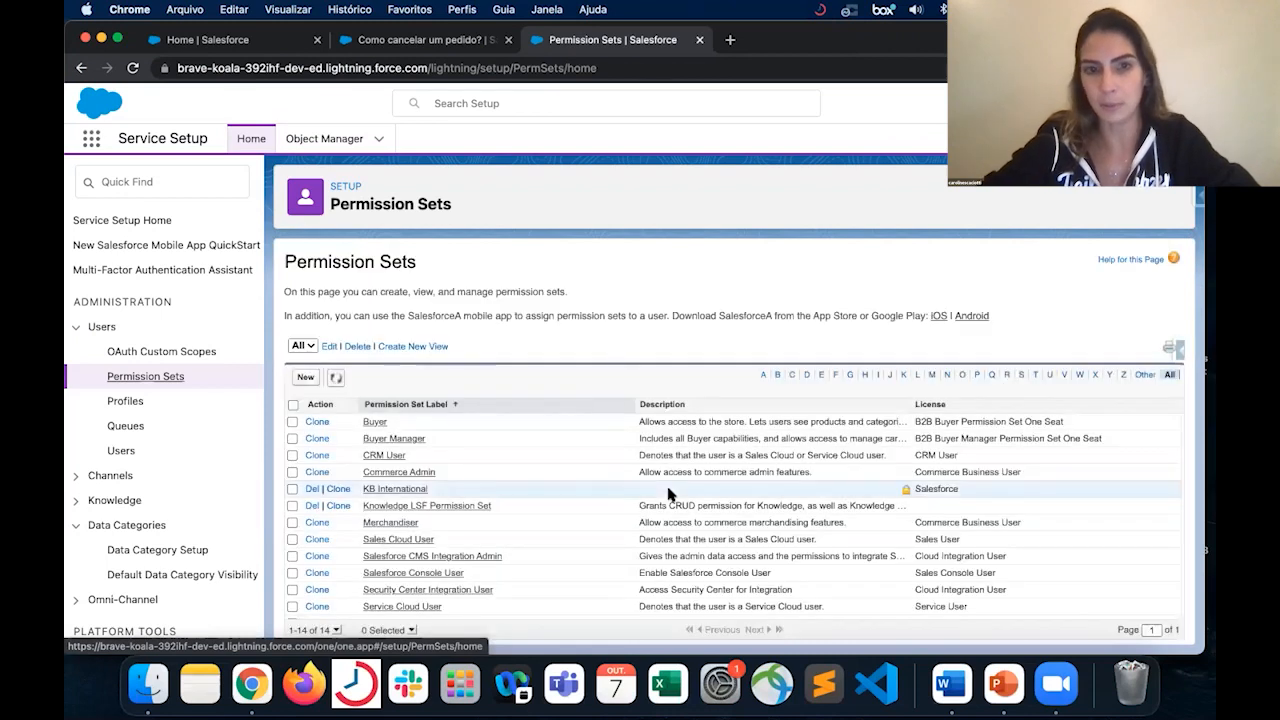
{"action": "scroll", "coordinate": [665, 443], "scroll_direction": "down", "scroll_amount": 1}
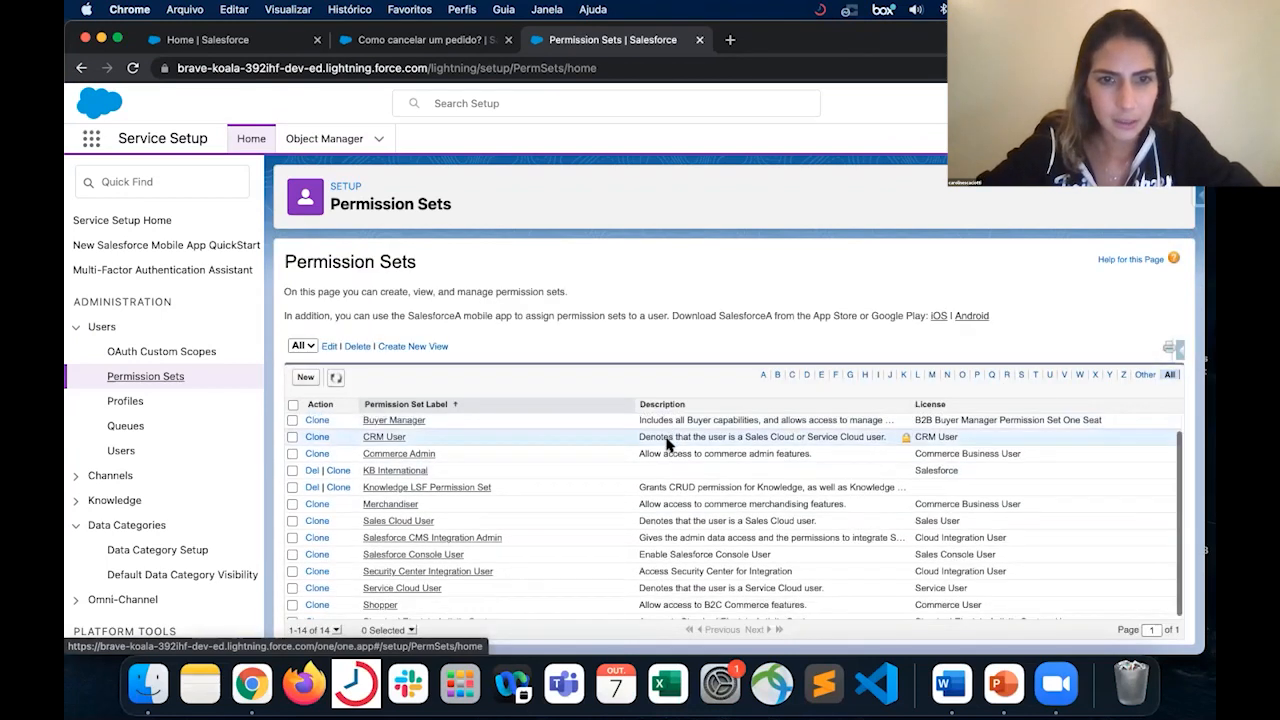
{"action": "left_click", "coordinate": [418, 472]}
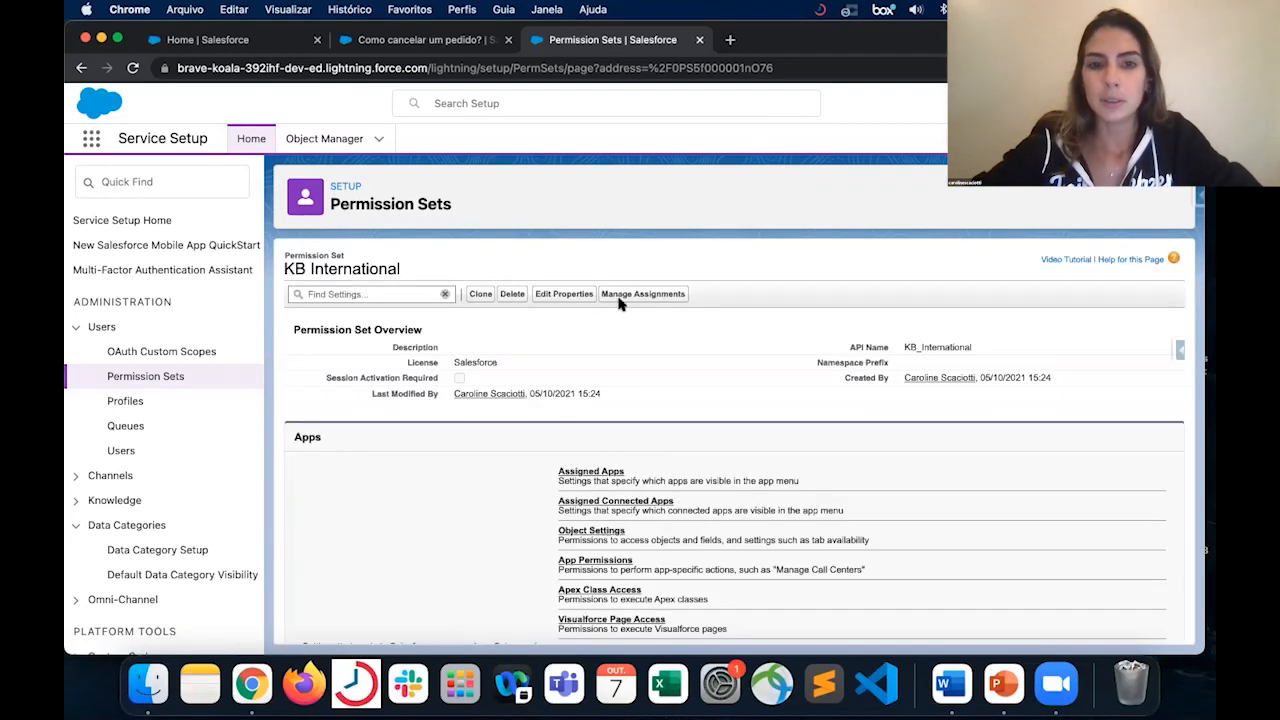
{"action": "scroll", "coordinate": [671, 425], "scroll_direction": "down", "scroll_amount": 3}
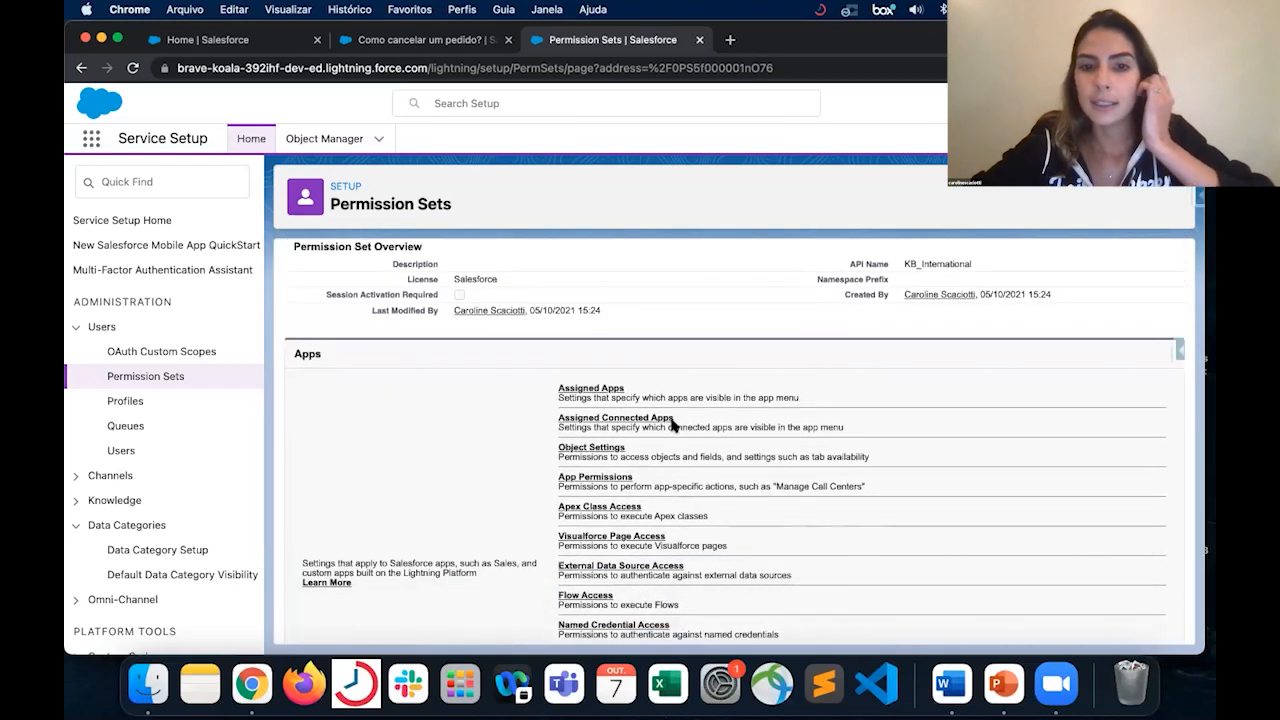
{"action": "scroll", "coordinate": [671, 425], "scroll_direction": "down", "scroll_amount": 1}
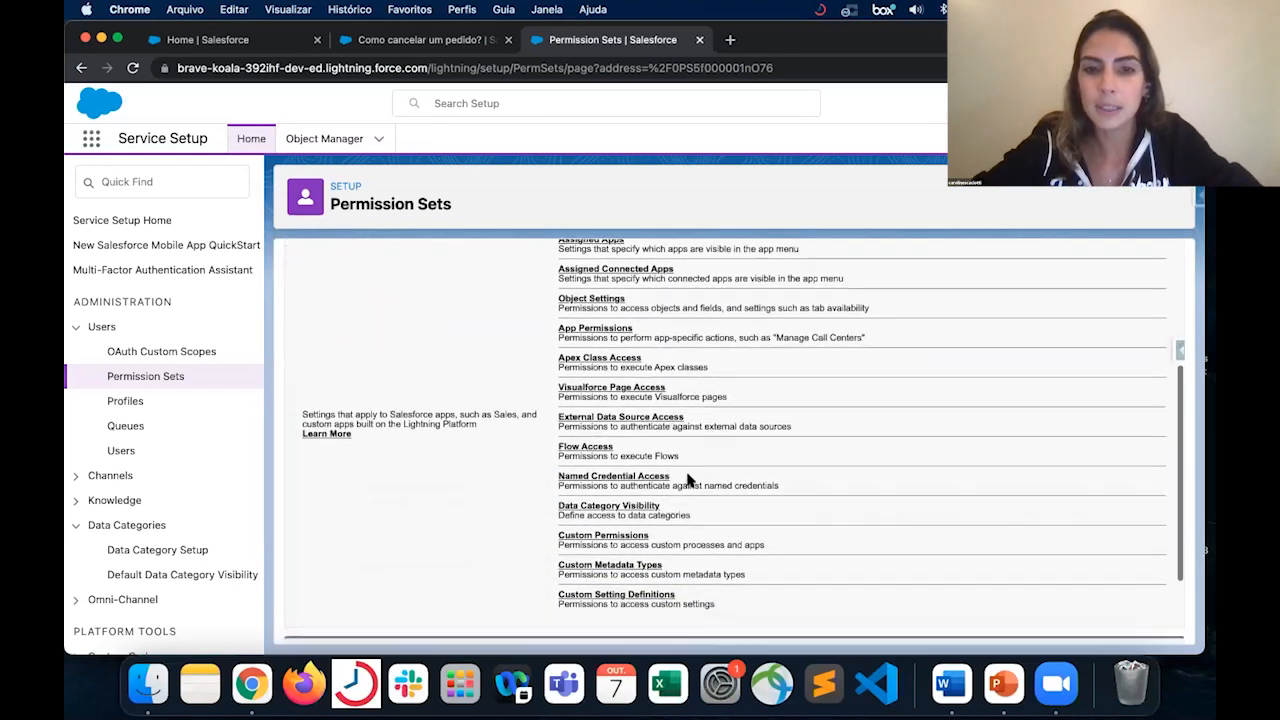
{"action": "left_click", "coordinate": [624, 510]}
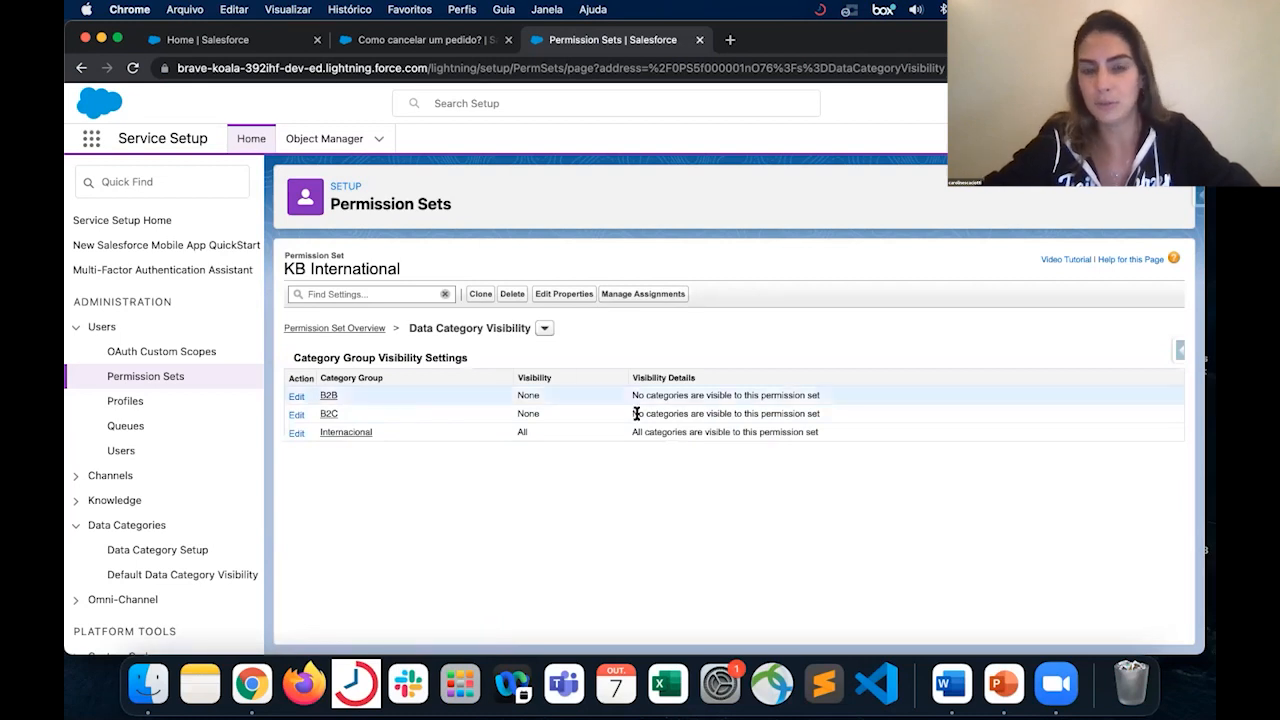
{"action": "left_click", "coordinate": [297, 398]}
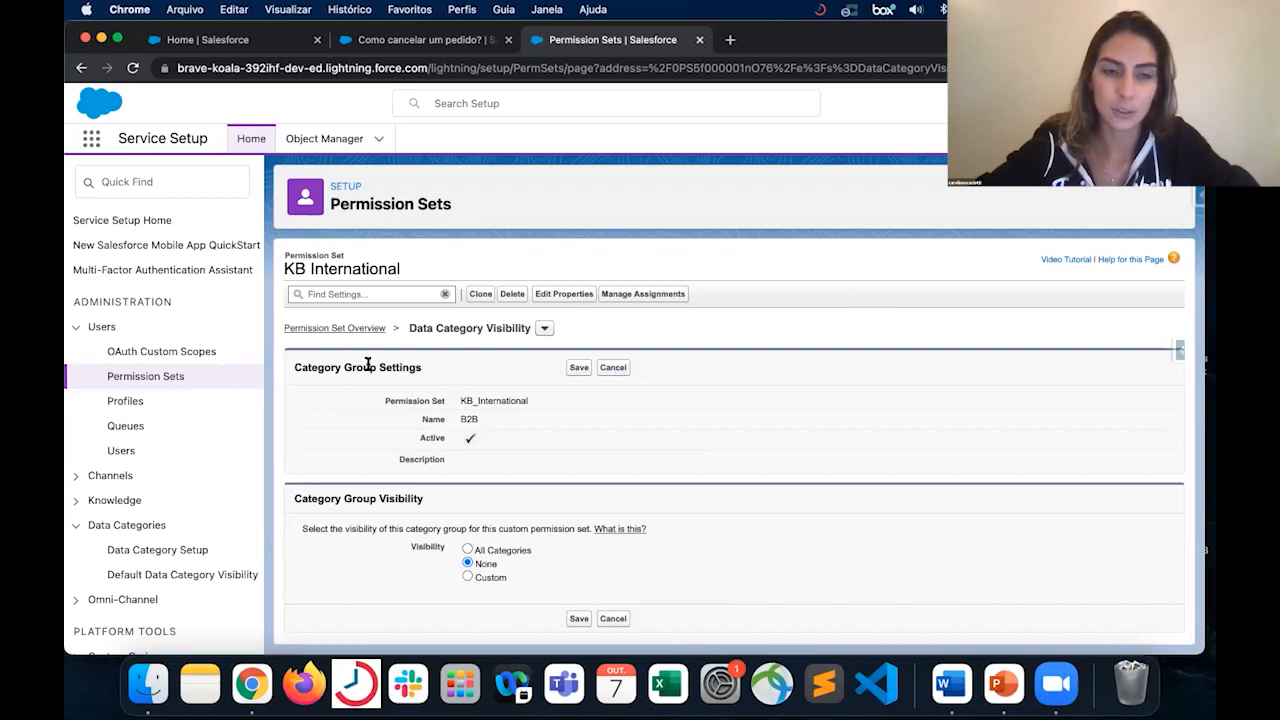
{"action": "left_click", "coordinate": [619, 370]}
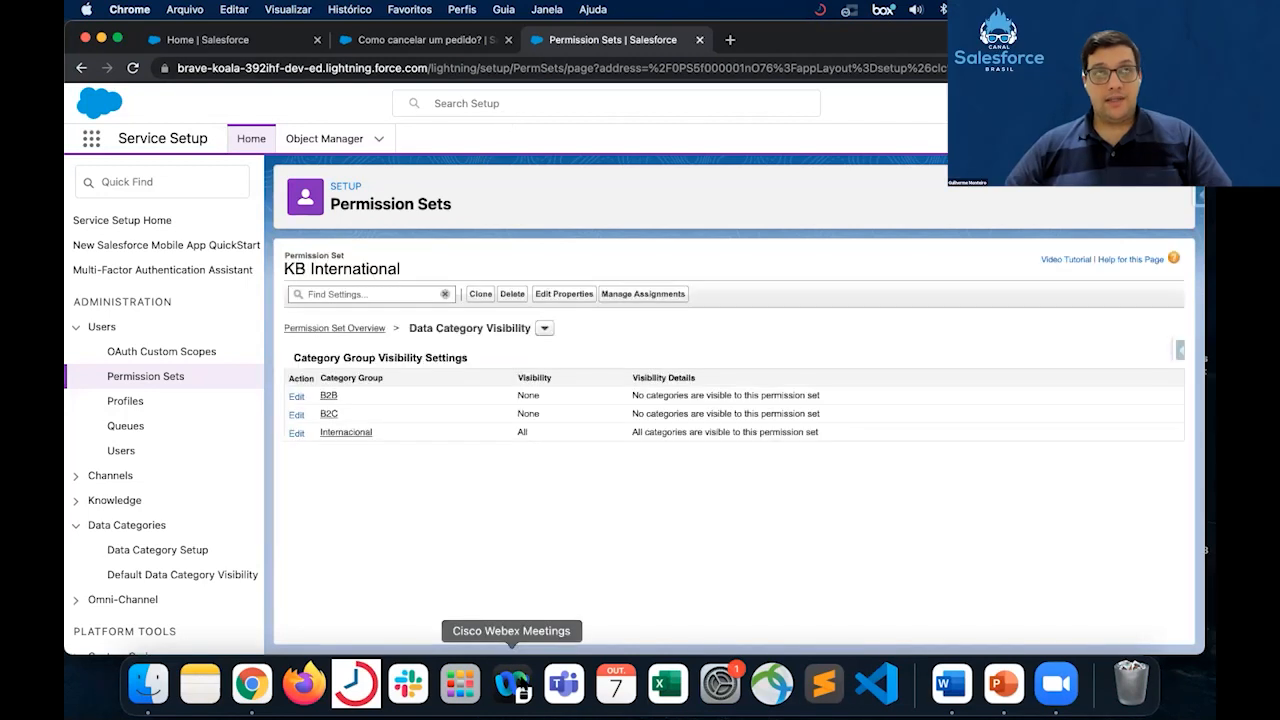
- Browse the list of all profiles, open the new profile form and cancel it to return to the list
{"action": "left_click", "coordinate": [125, 403]}
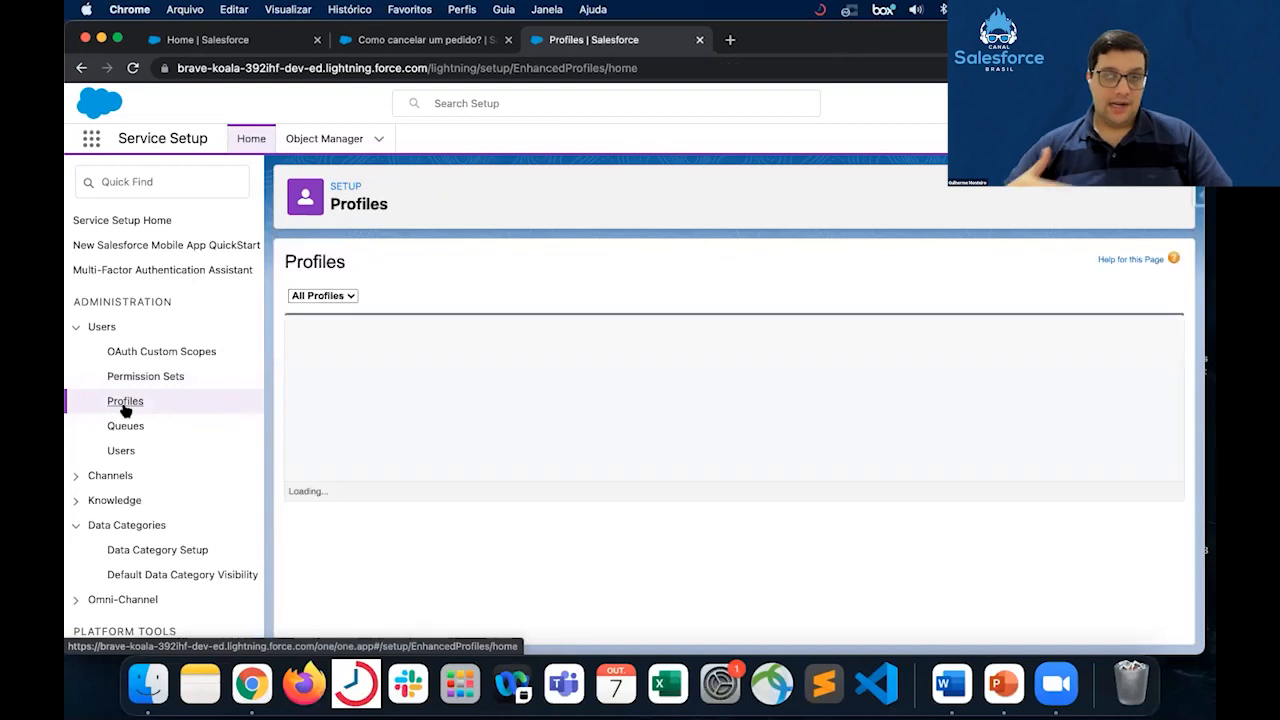
{"action": "scroll", "coordinate": [564, 600], "scroll_direction": "down", "scroll_amount": 4}
{"action": "scroll", "coordinate": [563, 593], "scroll_direction": "down", "scroll_amount": 3}
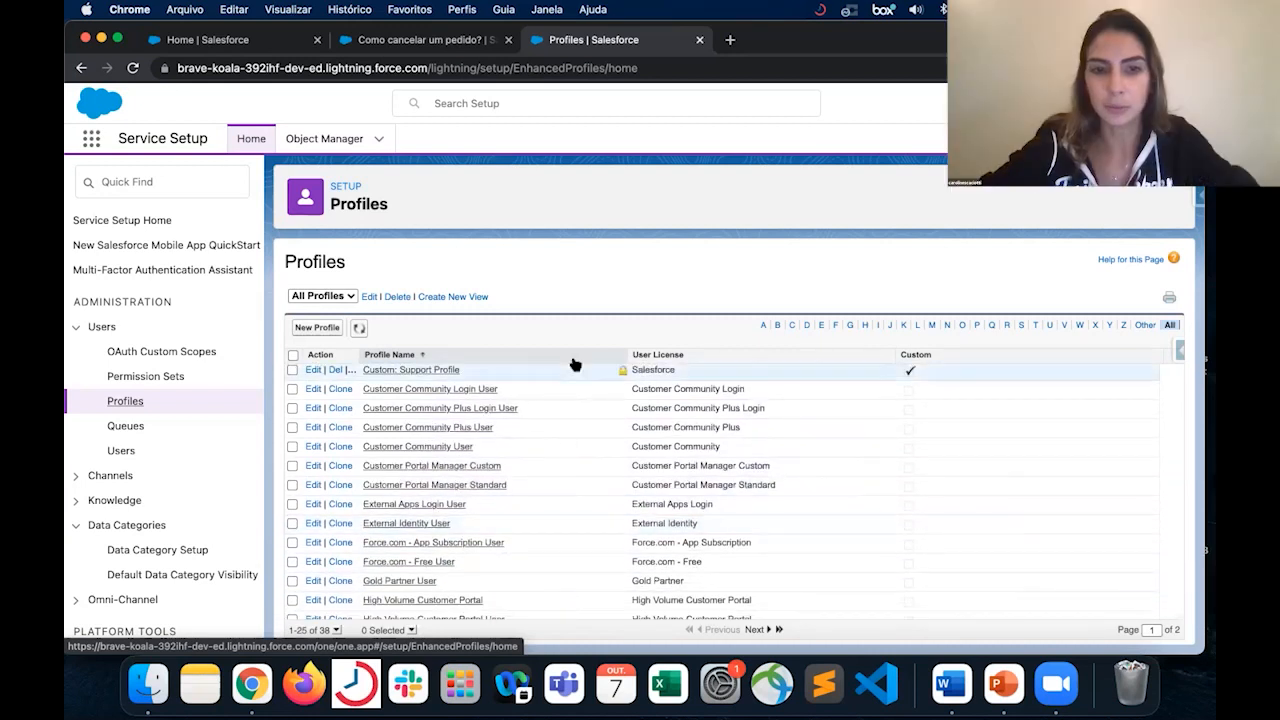
{"action": "scroll", "coordinate": [557, 449], "scroll_direction": "up", "scroll_amount": 5}
{"action": "scroll", "coordinate": [557, 447], "scroll_direction": "up", "scroll_amount": 2}
{"action": "scroll", "coordinate": [558, 422], "scroll_direction": "down", "scroll_amount": 5}
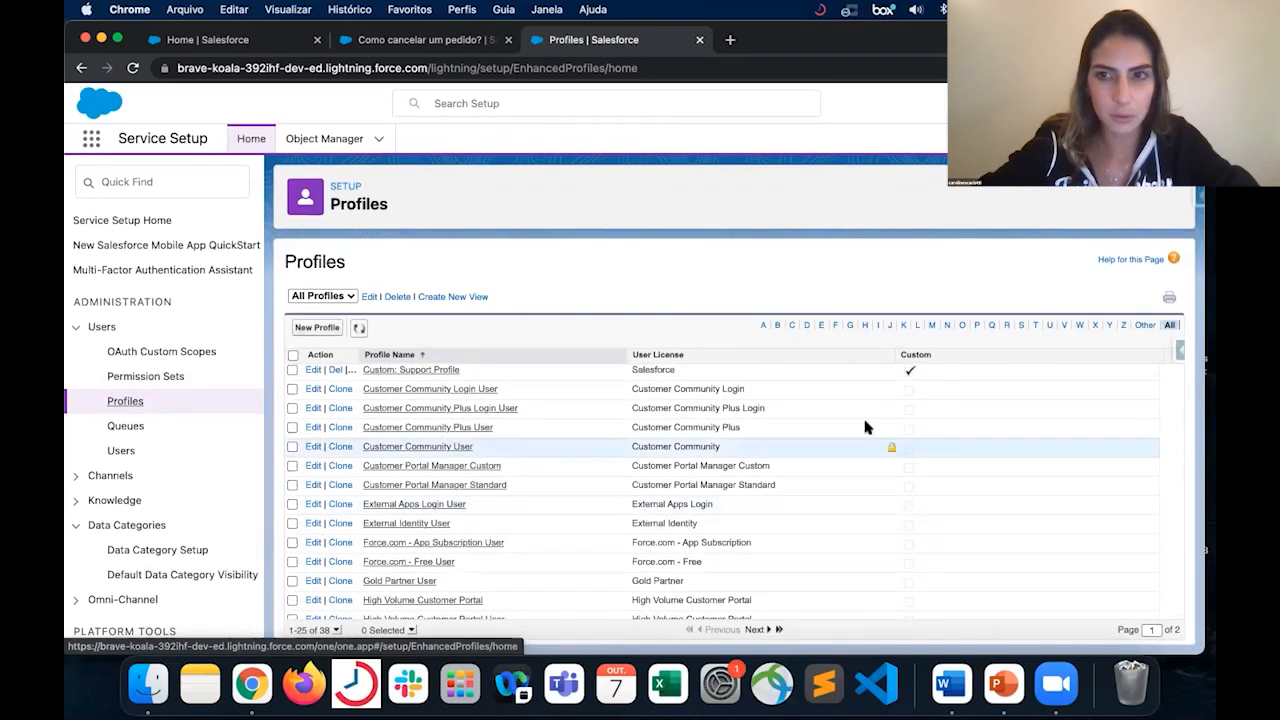
{"action": "left_click", "coordinate": [321, 329]}
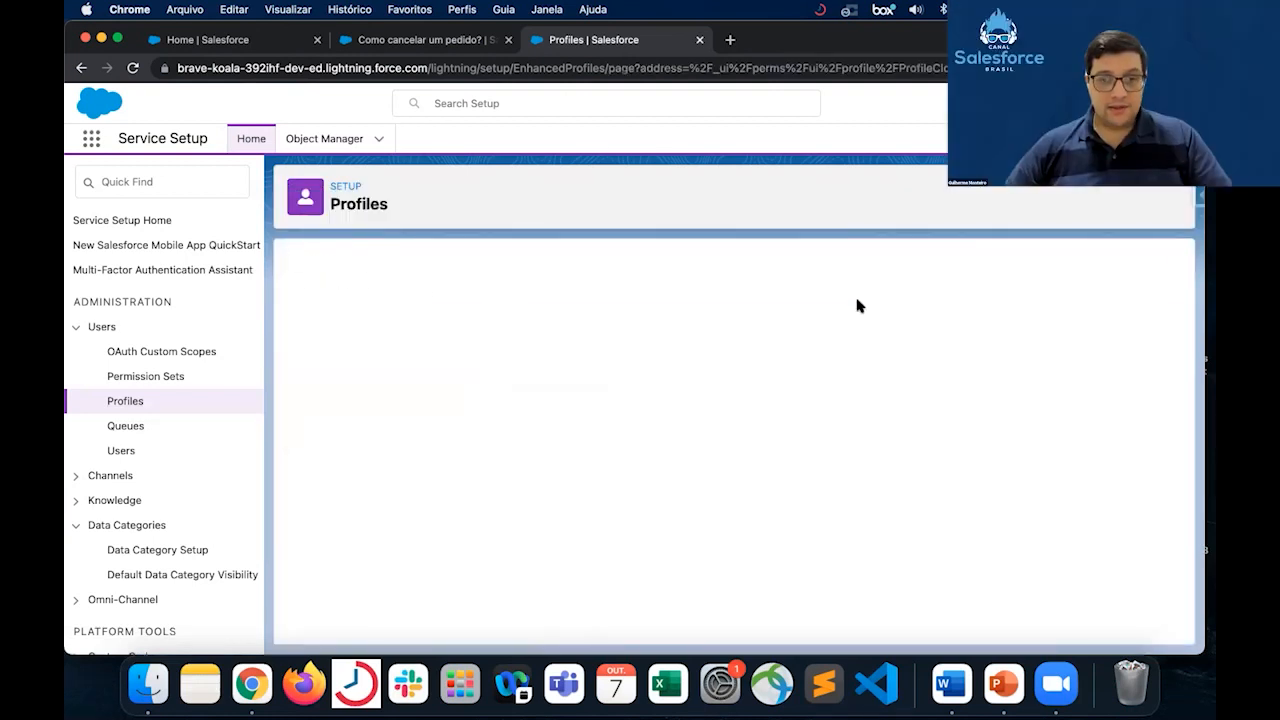
{"action": "left_click", "coordinate": [608, 440]}
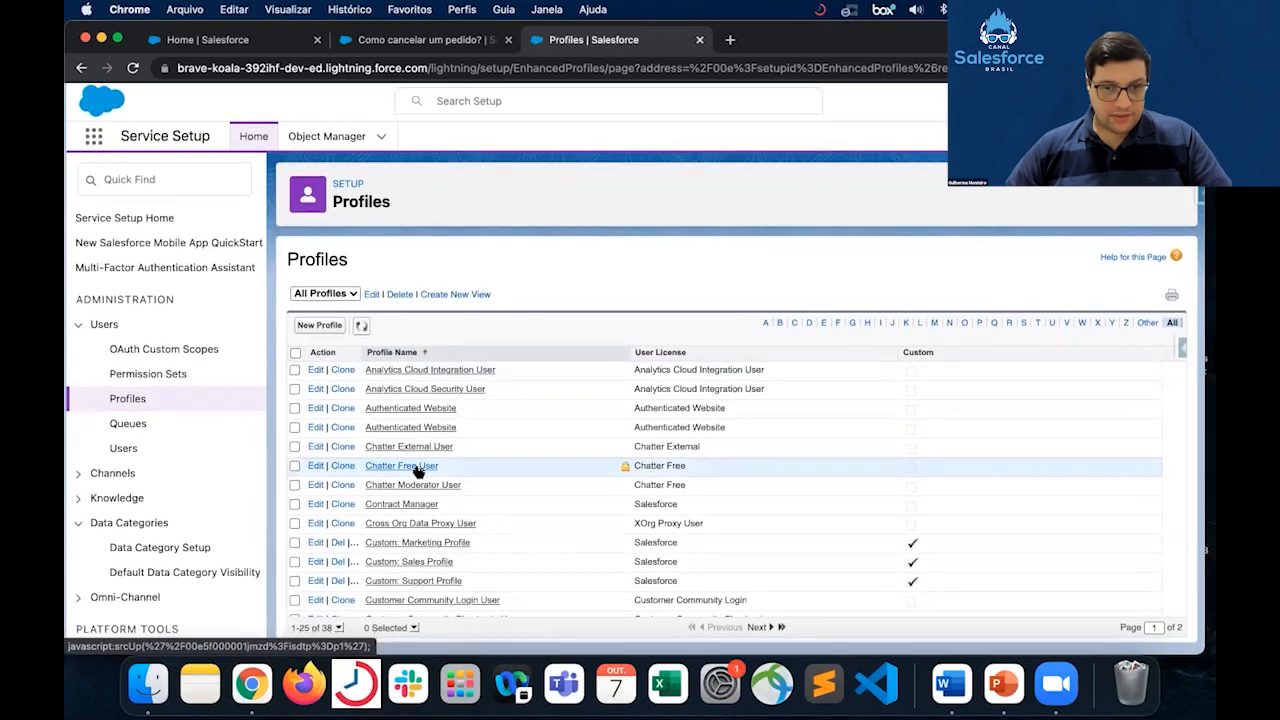
- Open the Custom: Support Profile and search its page for "categ"
{"action": "left_click", "coordinate": [448, 585]}
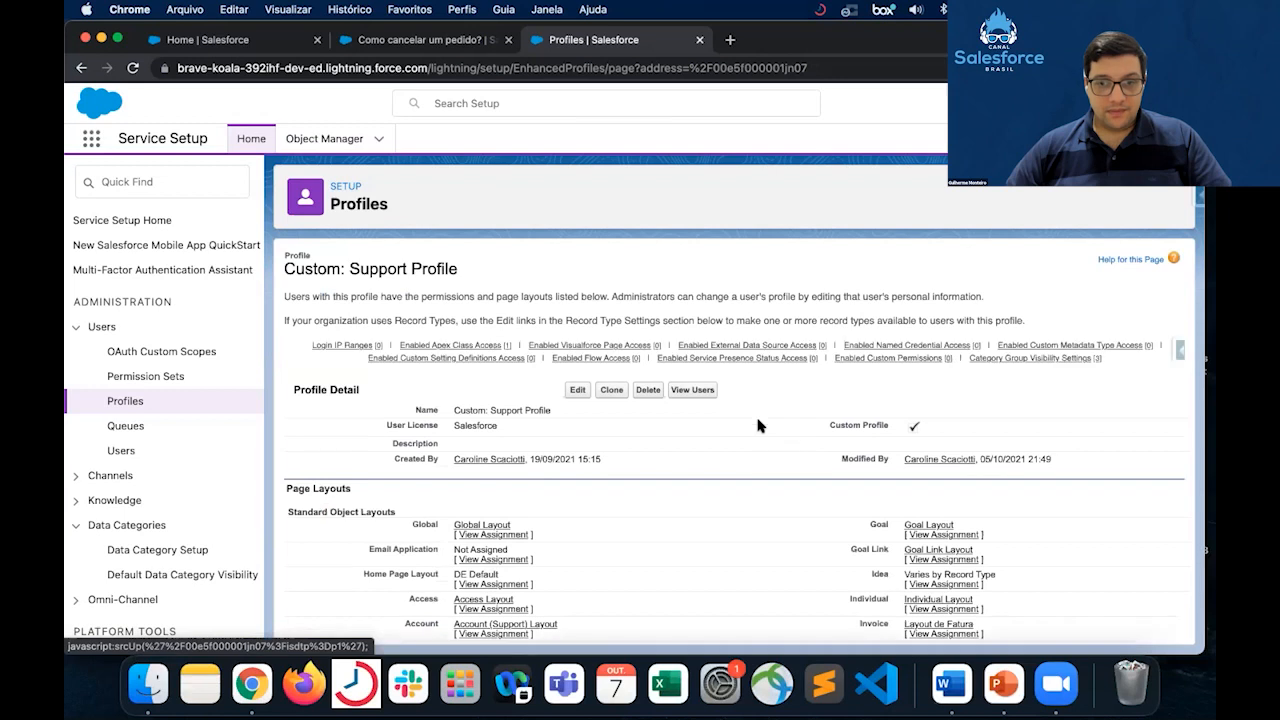
{"action": "scroll", "coordinate": [757, 425], "scroll_direction": "down", "scroll_amount": 1}
{"action": "scroll", "coordinate": [757, 425], "scroll_direction": "down", "scroll_amount": 3}
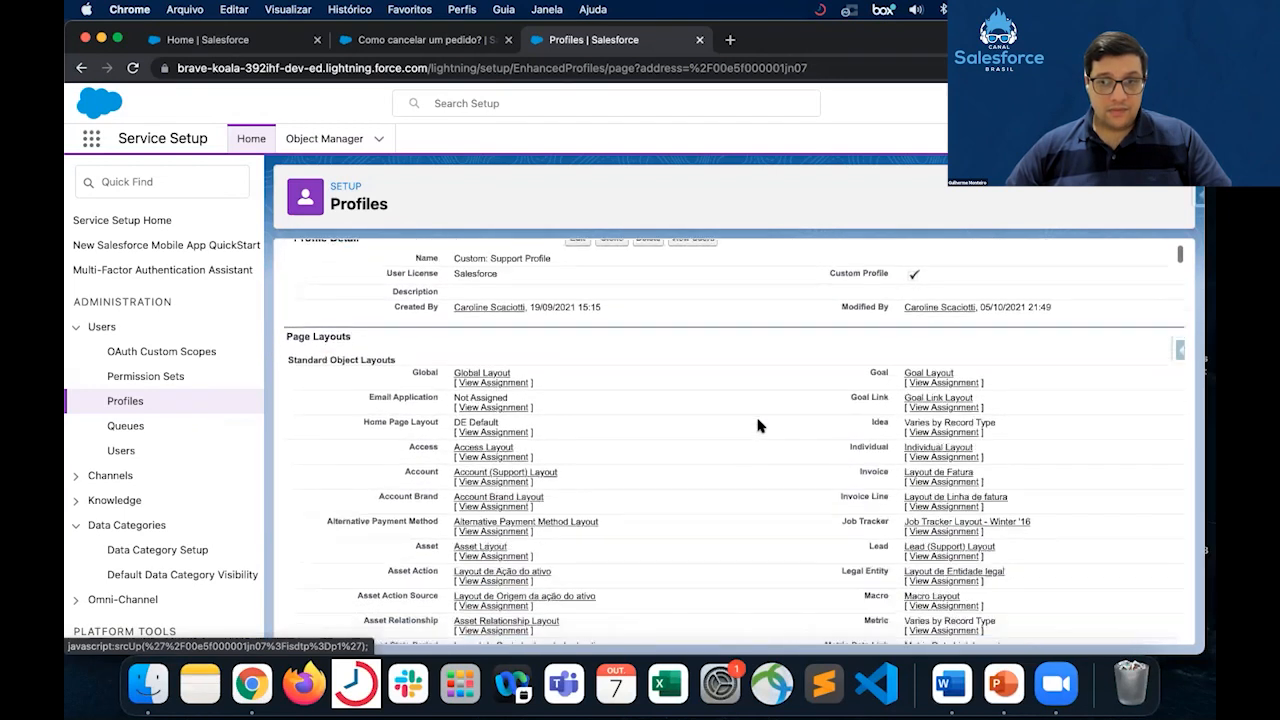
{"action": "key", "text": "super+f"}
{"action": "type", "text": "catel"}
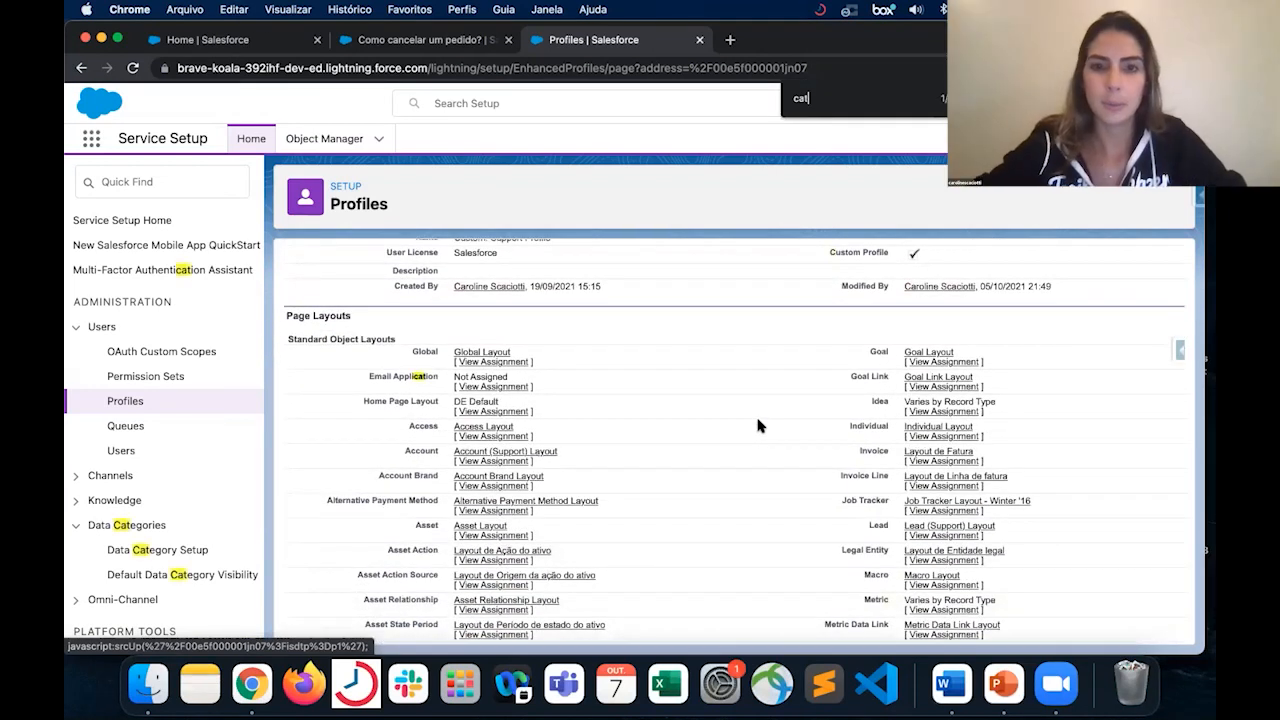
{"action": "key", "text": "BackSpace"}
{"action": "type", "text": "g"}
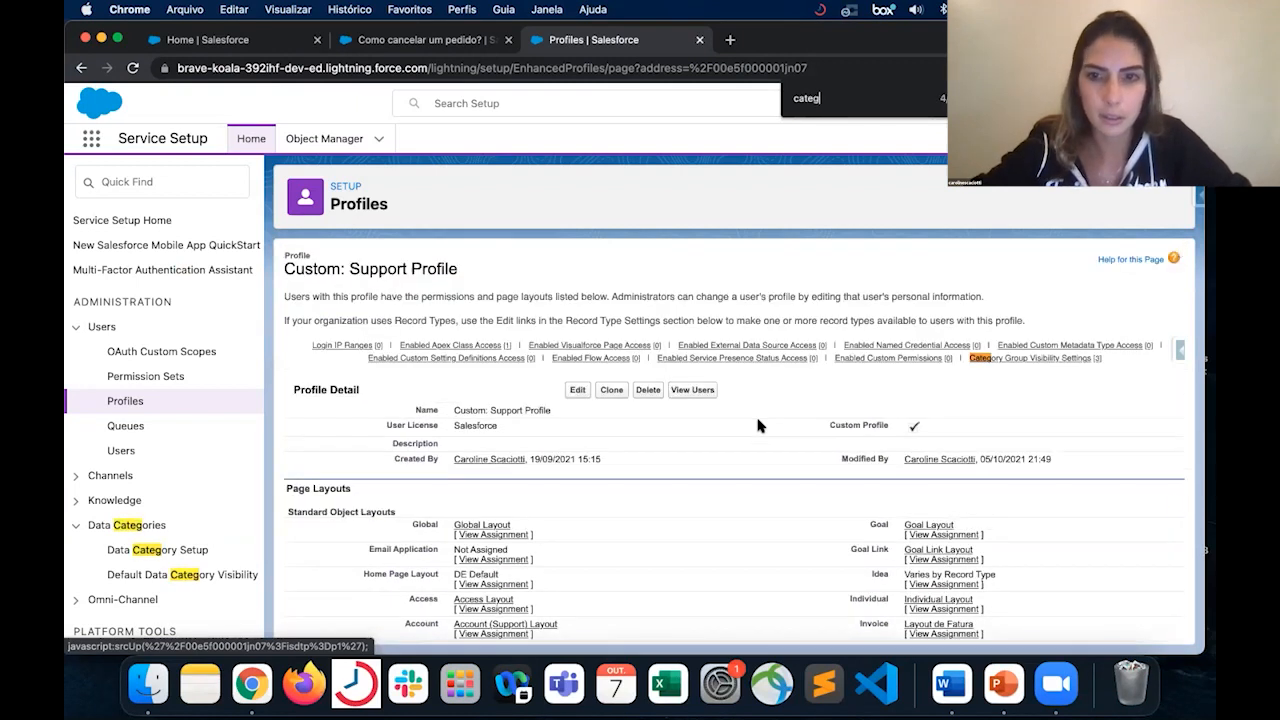
- Find the profile's Category Group Visibility Settings among the search matches, inspect the B2B visibility options and cancel the edit
{"action": "key", "text": "Return"}
{"action": "key", "text": "Return"}
{"action": "key", "text": "Return"}
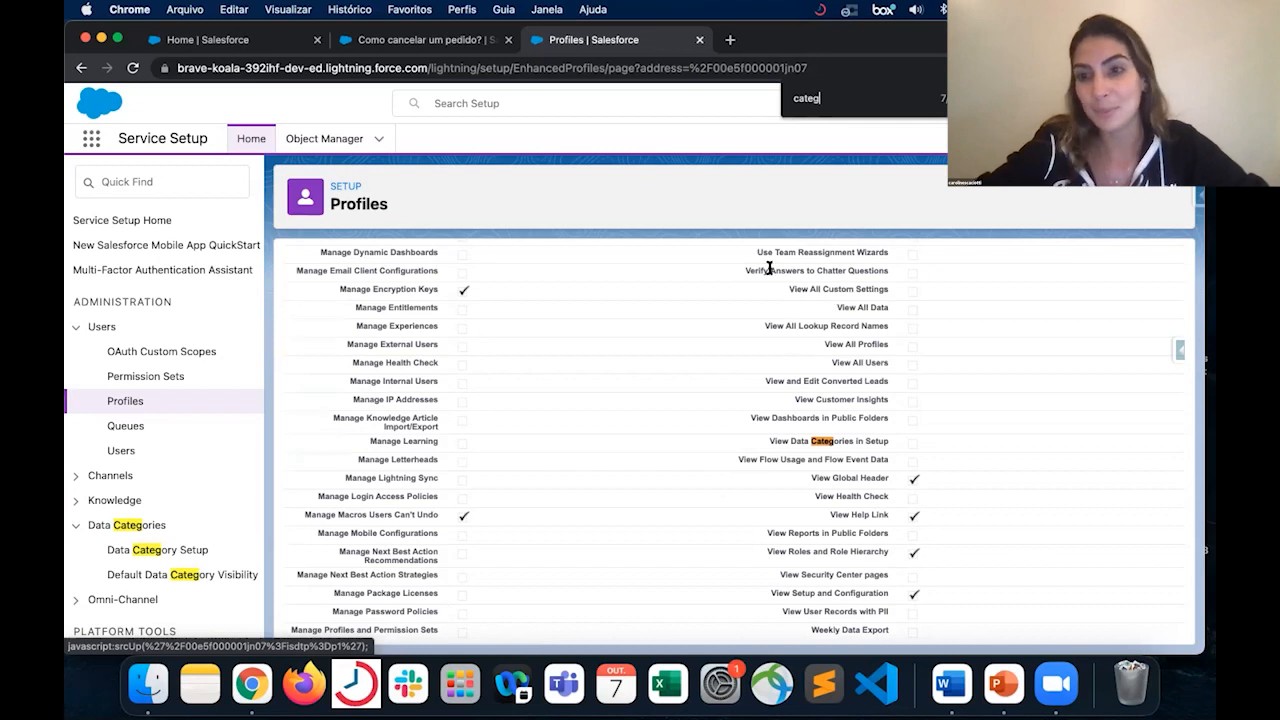
{"action": "scroll", "coordinate": [770, 384], "scroll_direction": "down", "scroll_amount": 1}
{"action": "scroll", "coordinate": [770, 384], "scroll_direction": "down", "scroll_amount": 4}
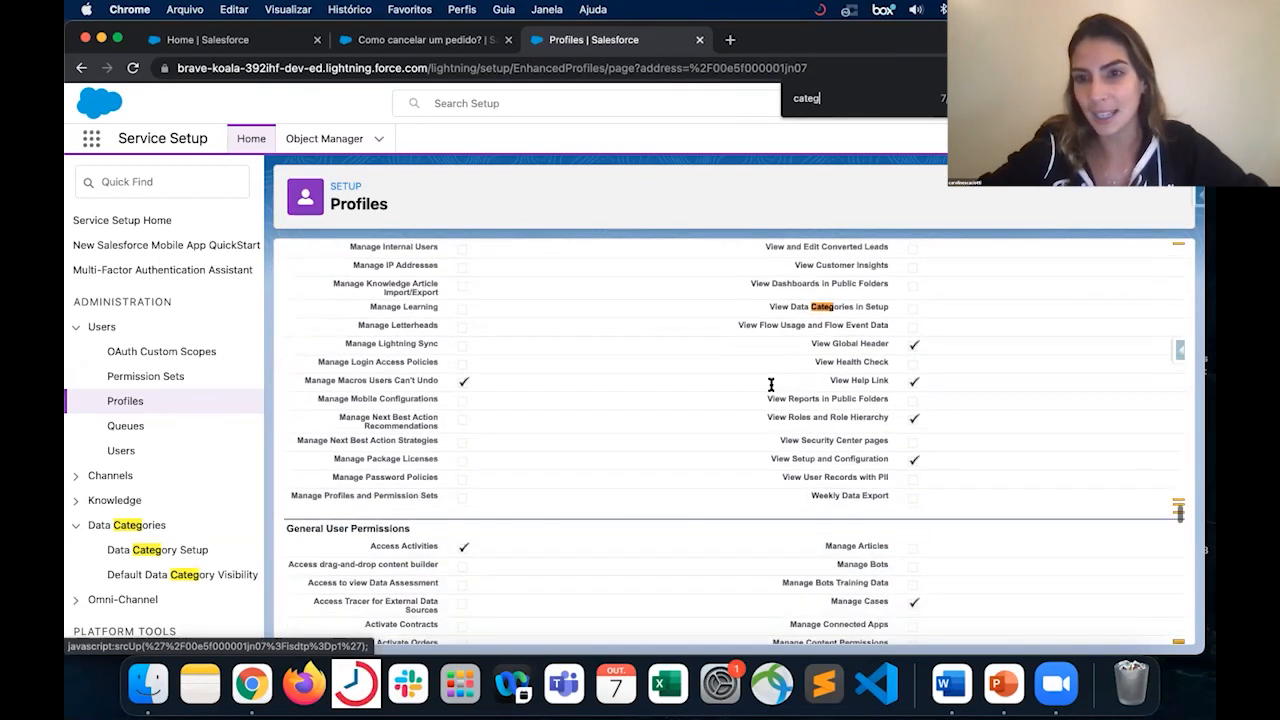
{"action": "key", "text": "Return"}
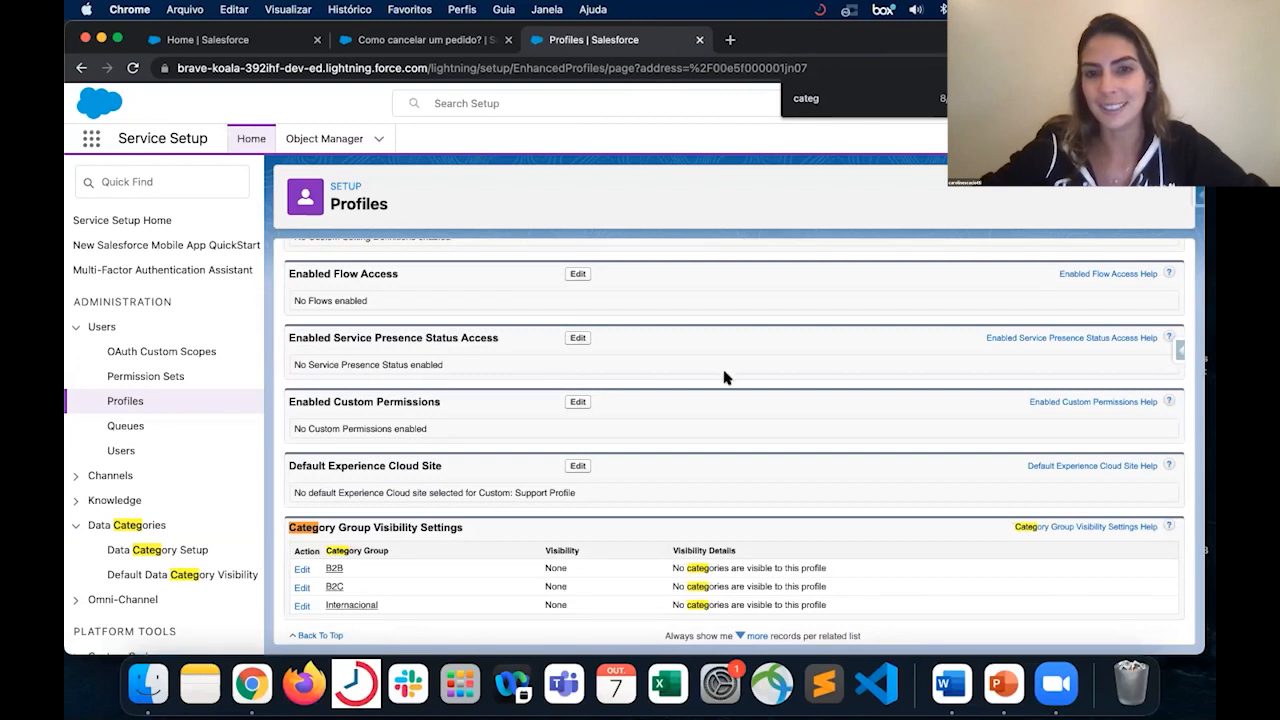
{"action": "scroll", "coordinate": [735, 442], "scroll_direction": "down", "scroll_amount": 1}
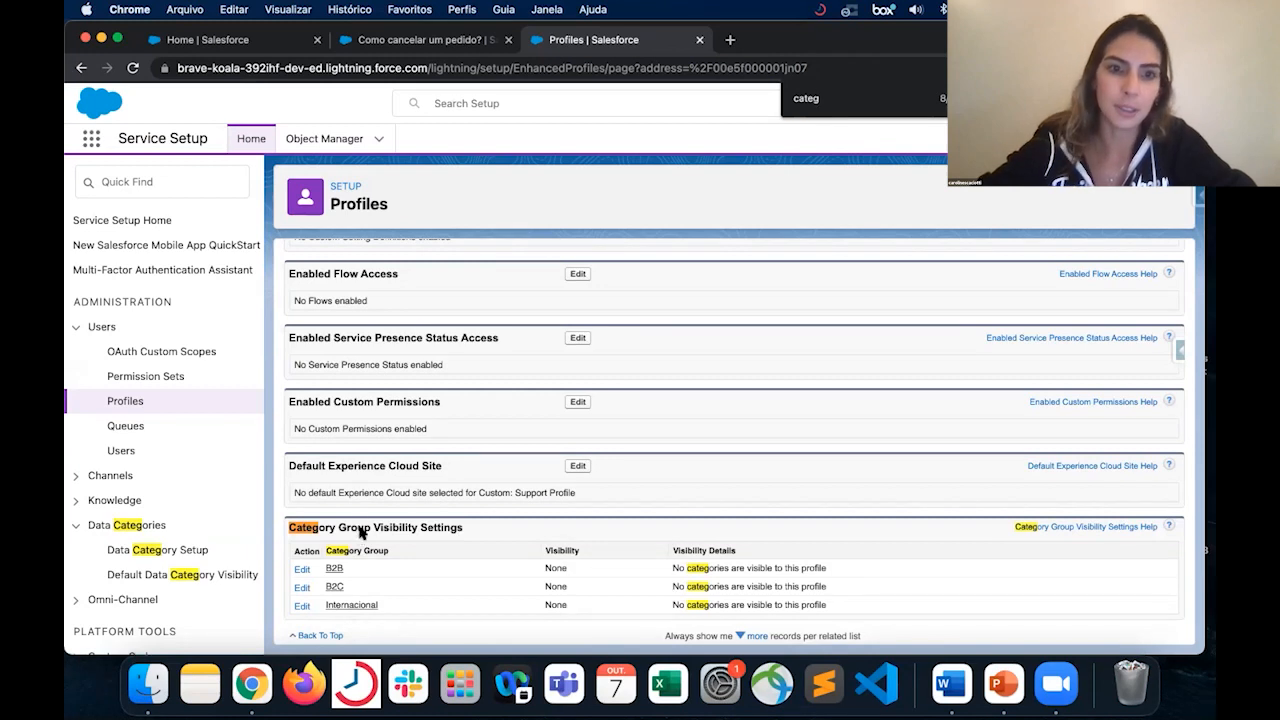
{"action": "left_click", "coordinate": [302, 569]}
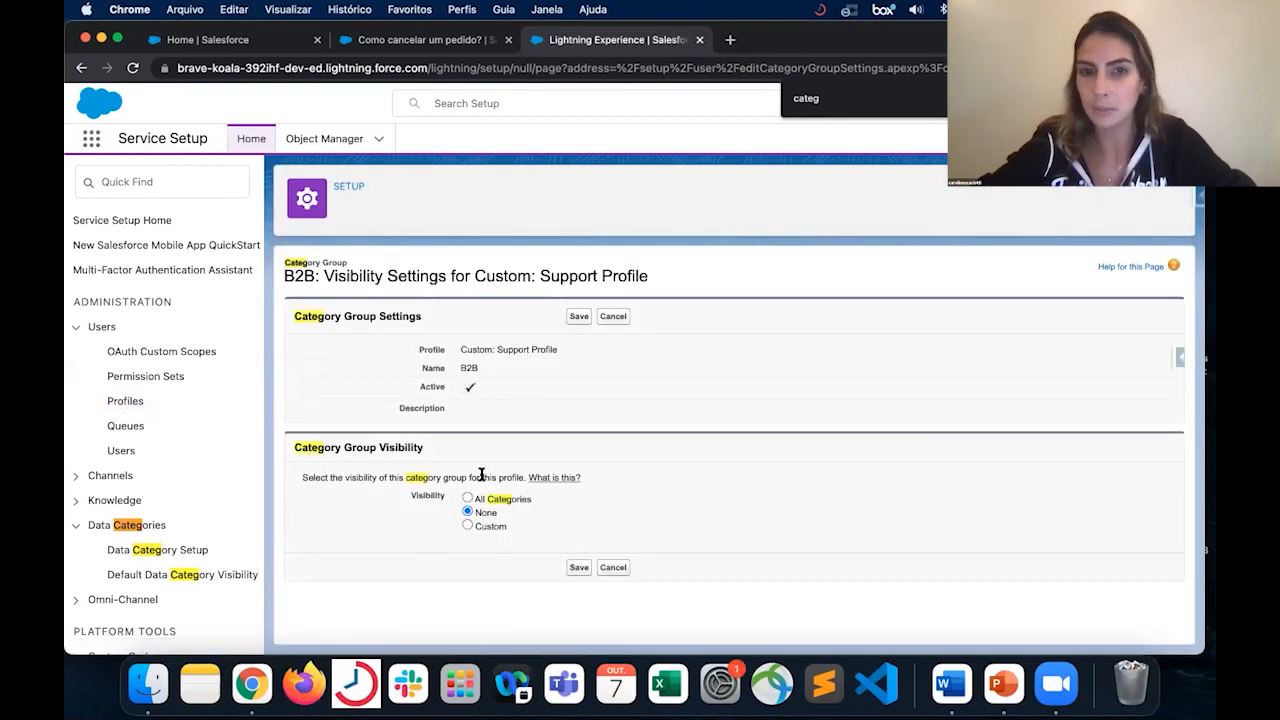
{"action": "left_click", "coordinate": [613, 317]}
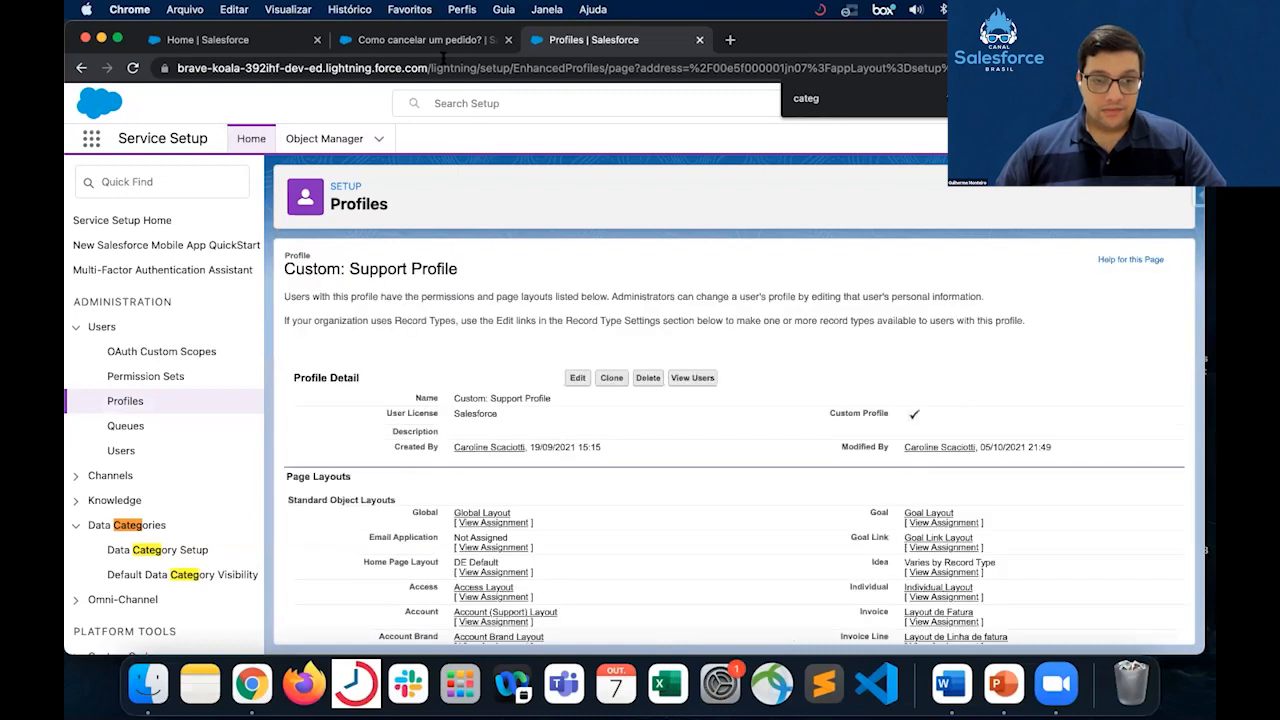
- Find the Knowledge object in Object Manager by searching for "knowledge" and open its details
{"action": "left_click", "coordinate": [342, 140]}
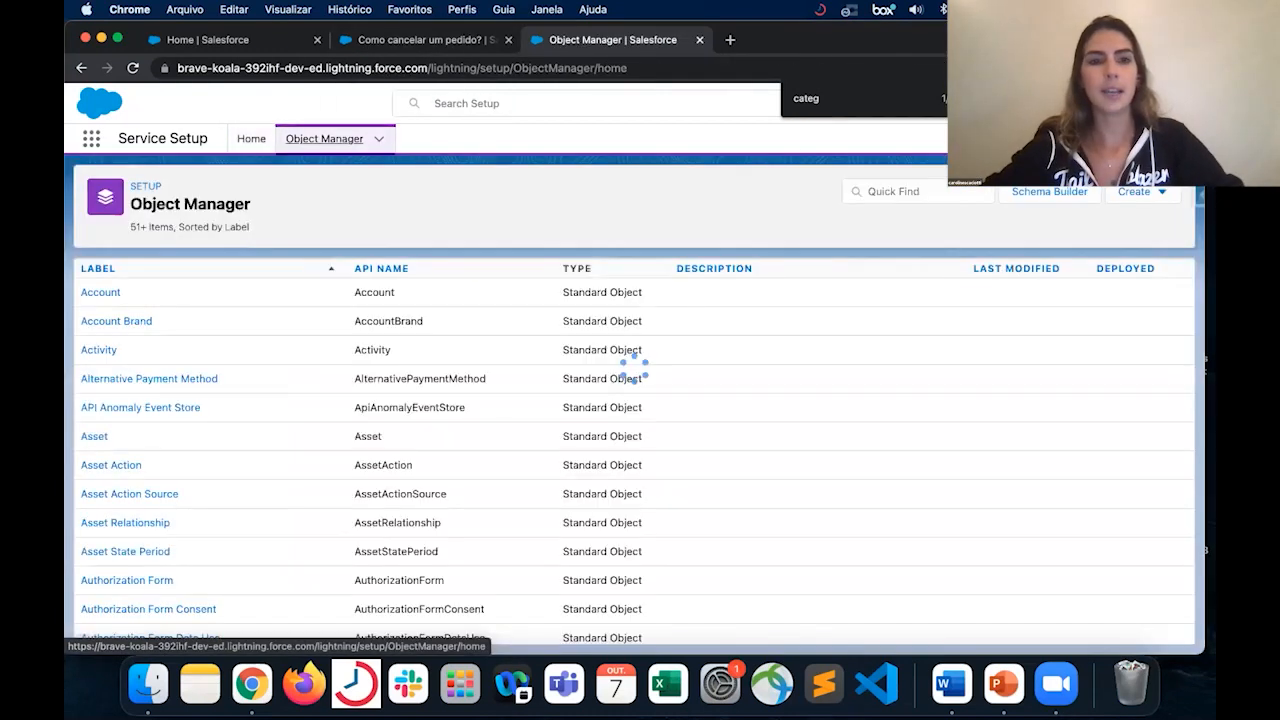
{"action": "left_click", "coordinate": [869, 191]}
{"action": "type", "text": "k"}
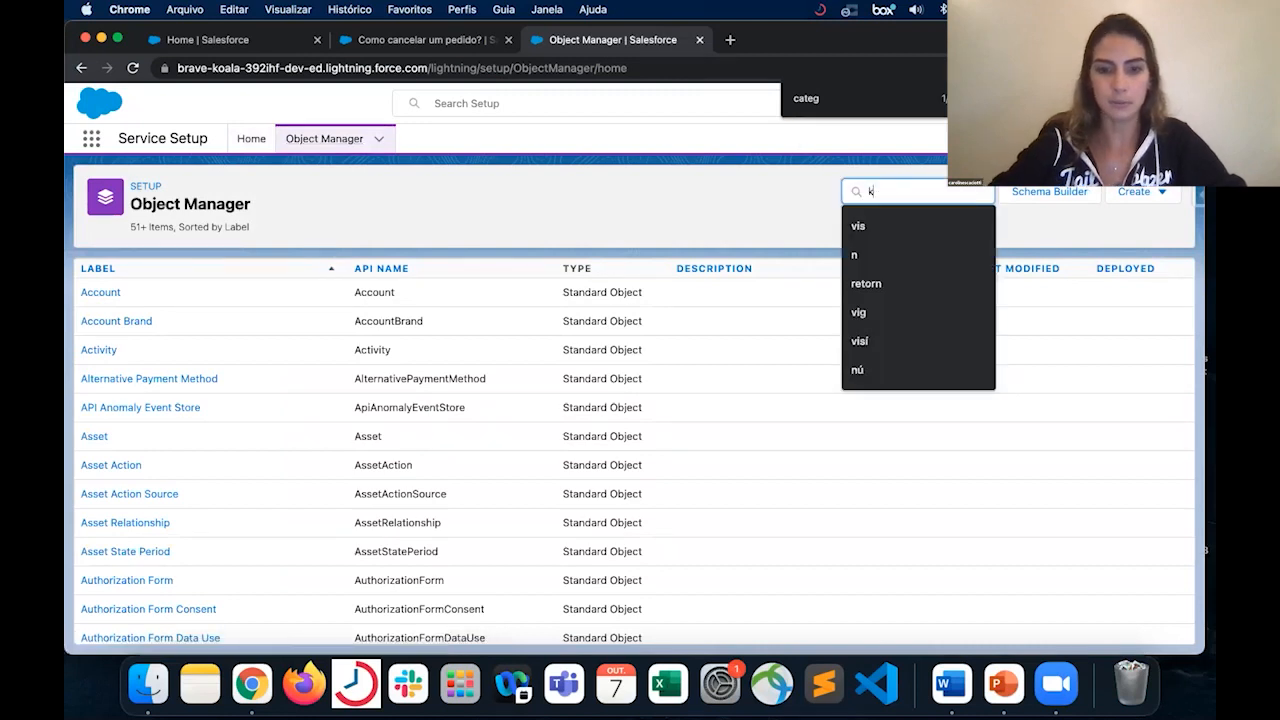
{"action": "type", "text": "nowledge"}
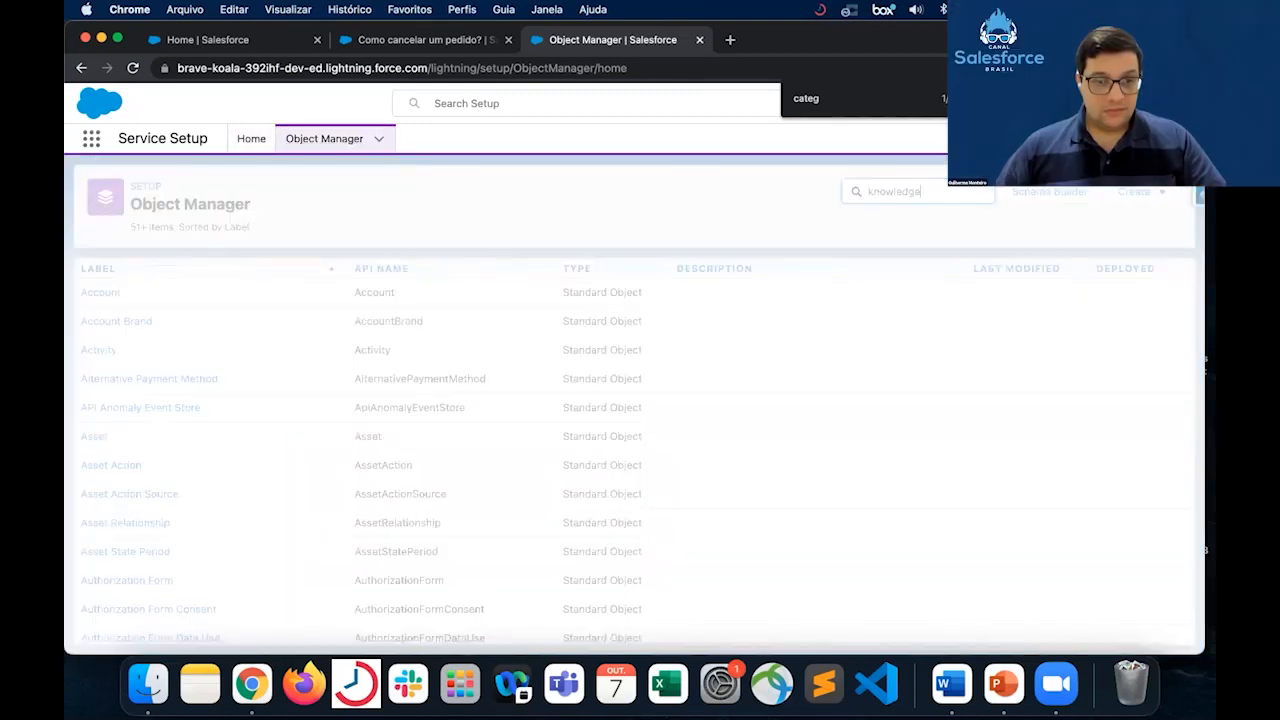
{"action": "left_click", "coordinate": [121, 301]}
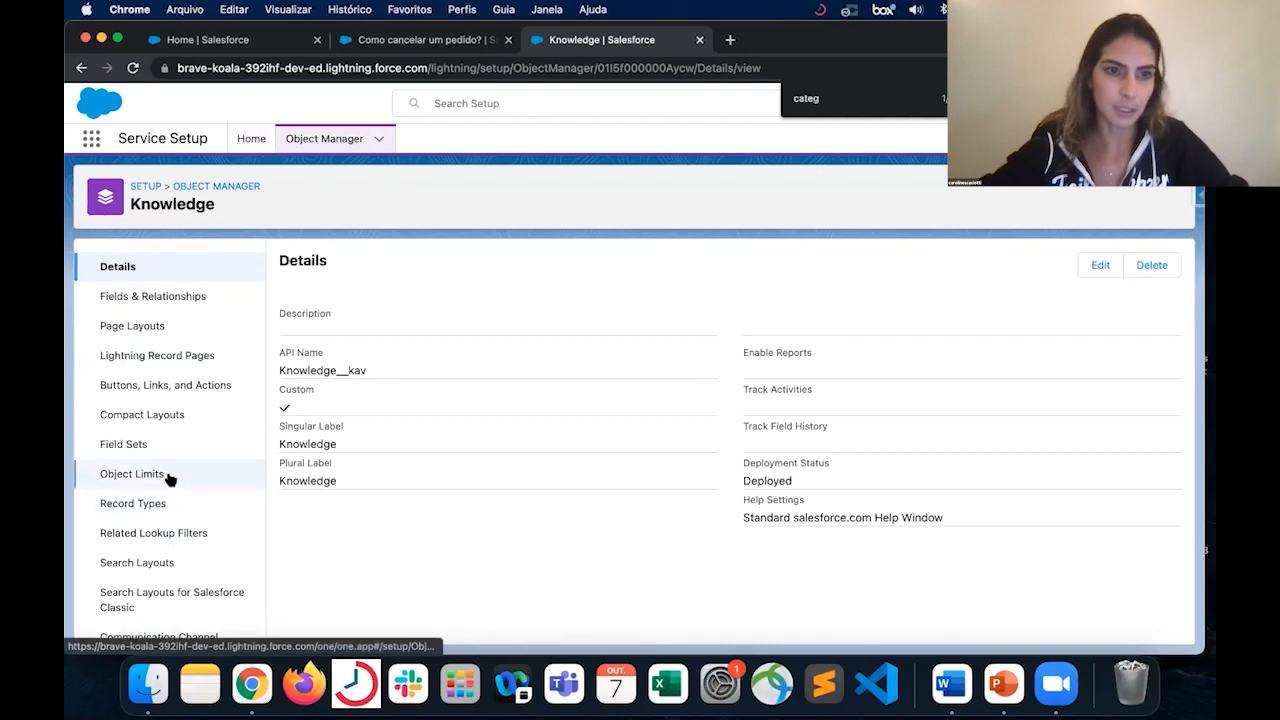
- Review the Knowledge object's record types and page layouts, and open the Procedures record type
{"action": "left_click", "coordinate": [150, 514]}
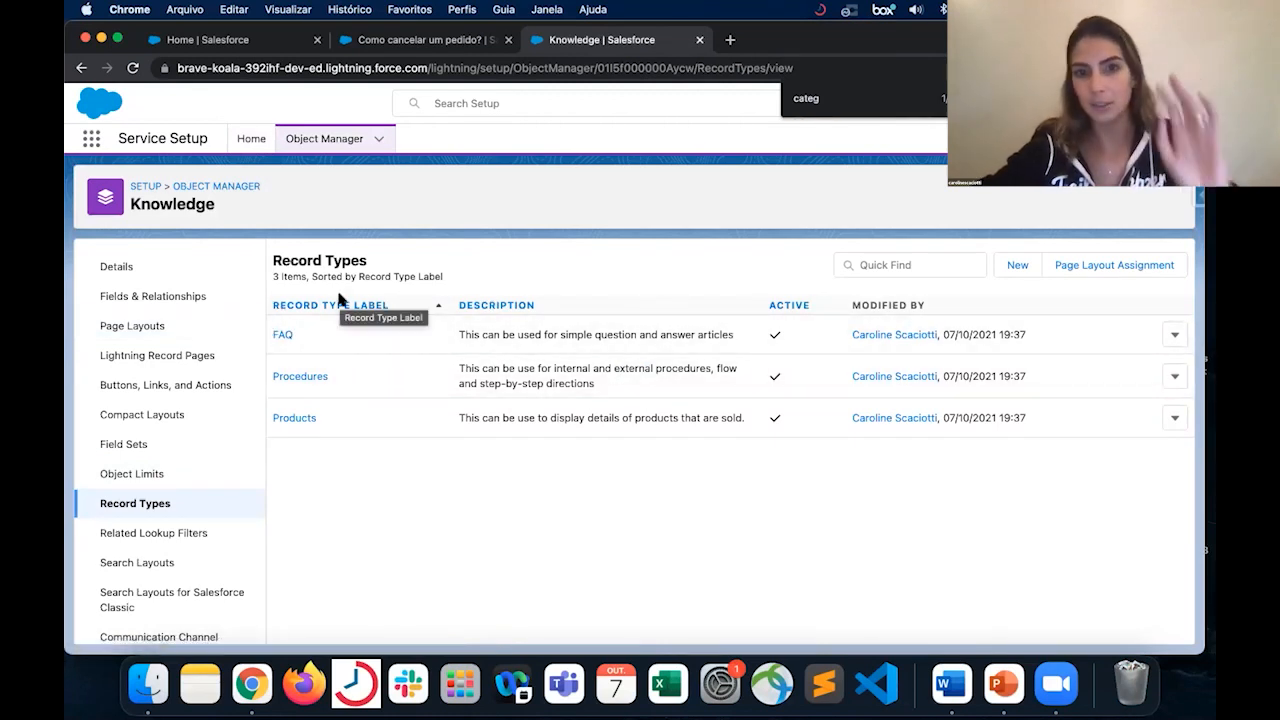
{"action": "left_click", "coordinate": [150, 328]}
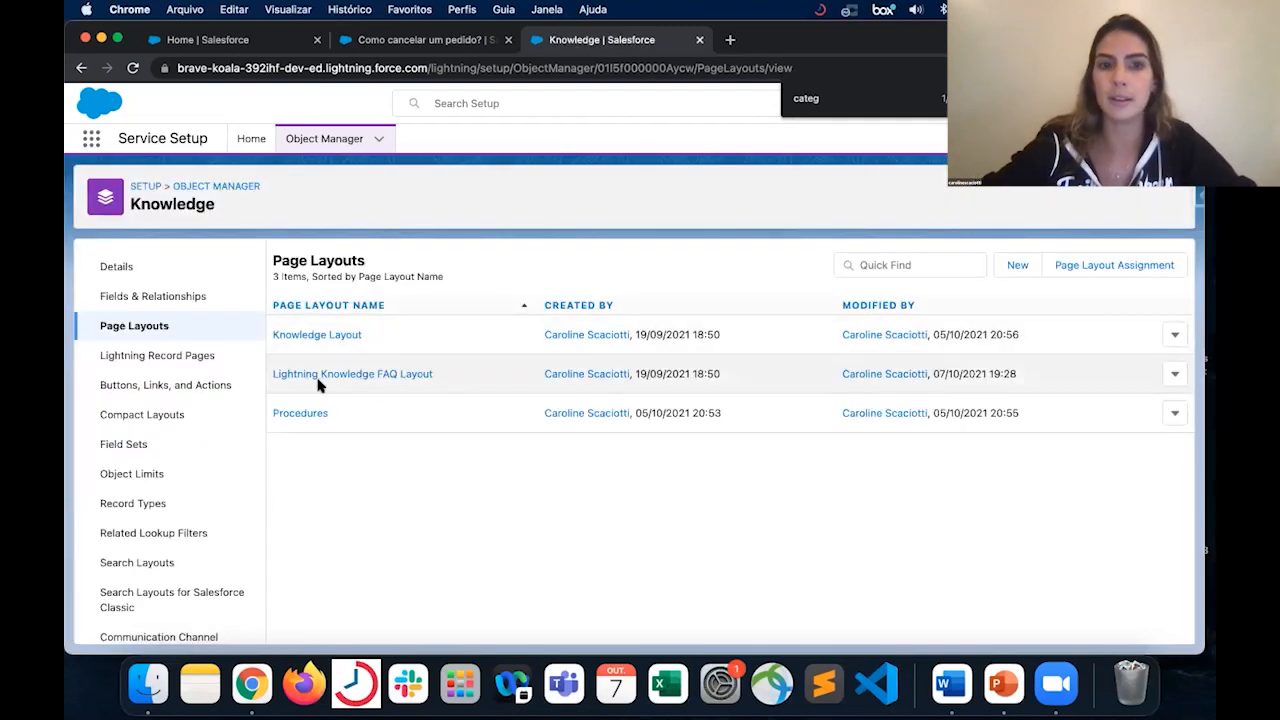
{"action": "left_click", "coordinate": [160, 506]}
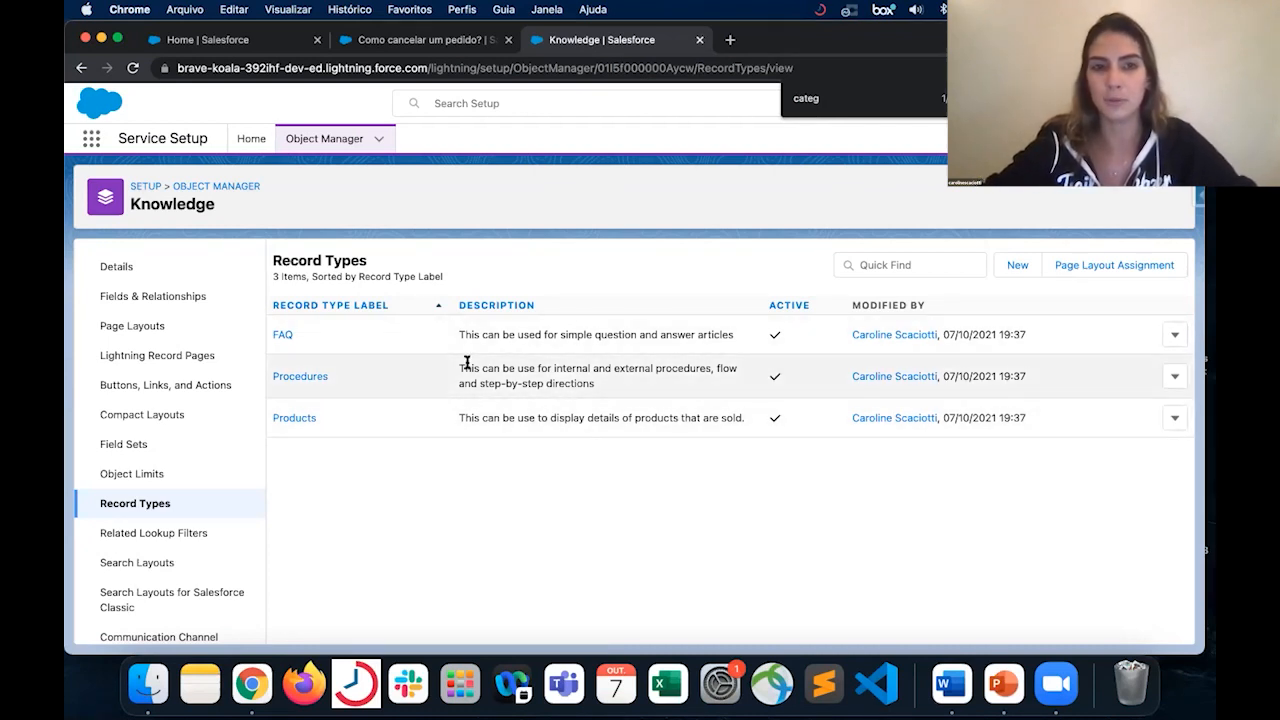
{"action": "left_click", "coordinate": [317, 381]}
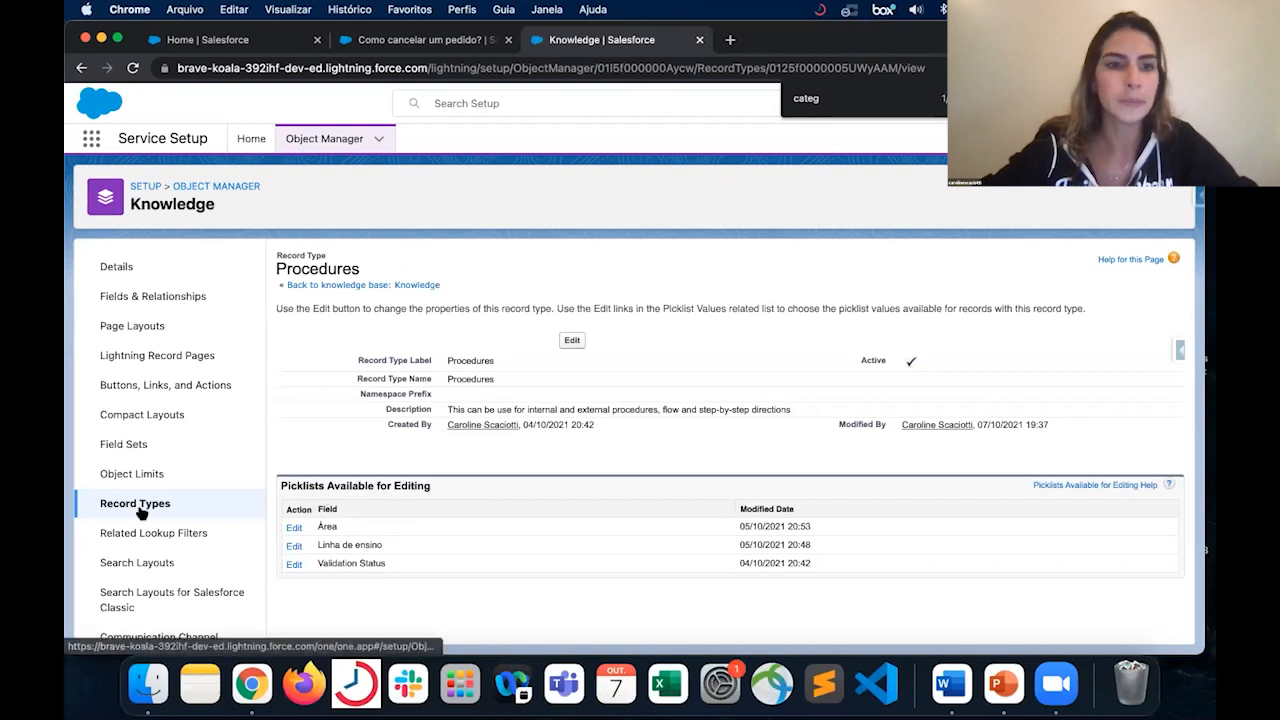
- Open the Lightning Knowledge FAQ Layout in the page layout editor and show its available related lists
{"action": "left_click", "coordinate": [158, 328]}
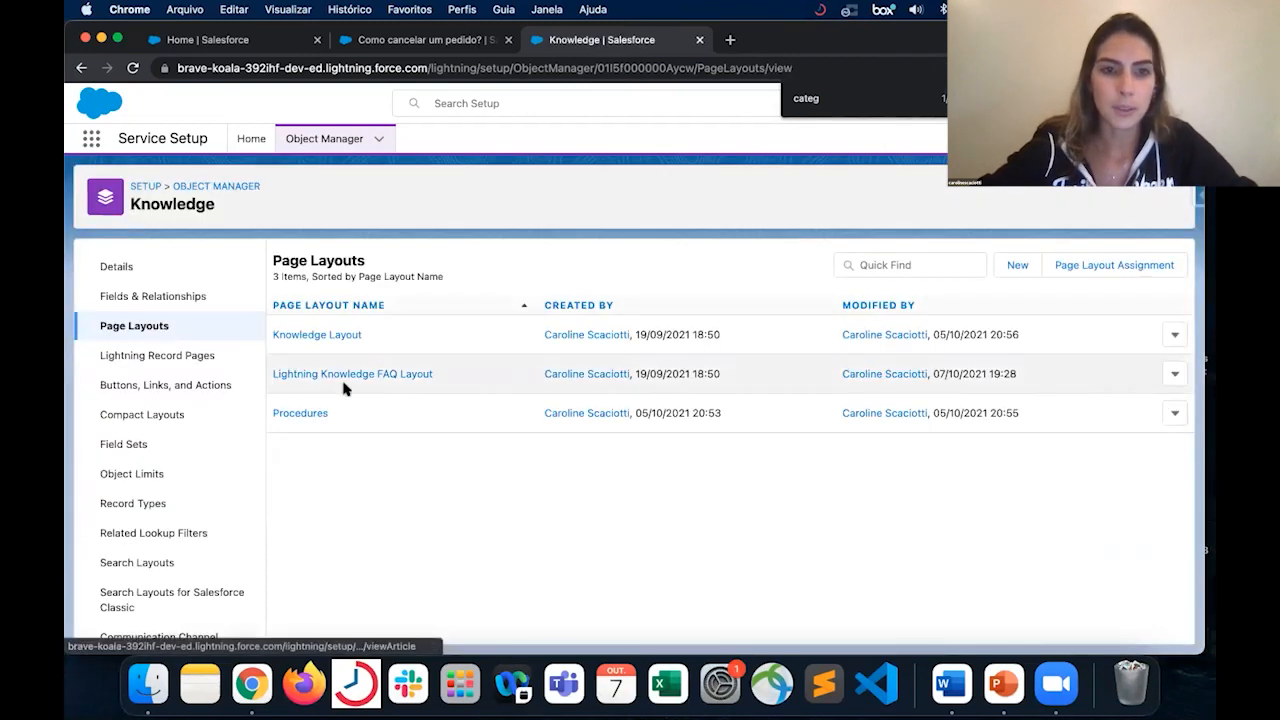
{"action": "left_click", "coordinate": [349, 376]}
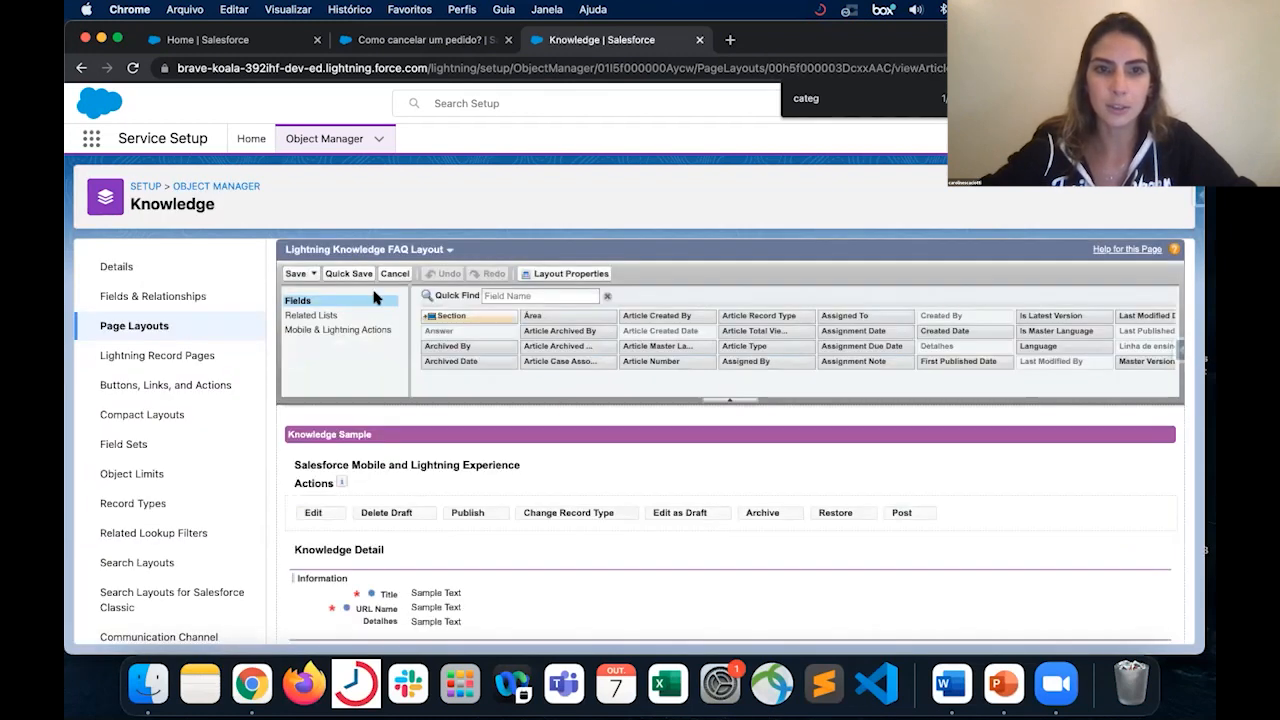
{"action": "left_click", "coordinate": [376, 318]}
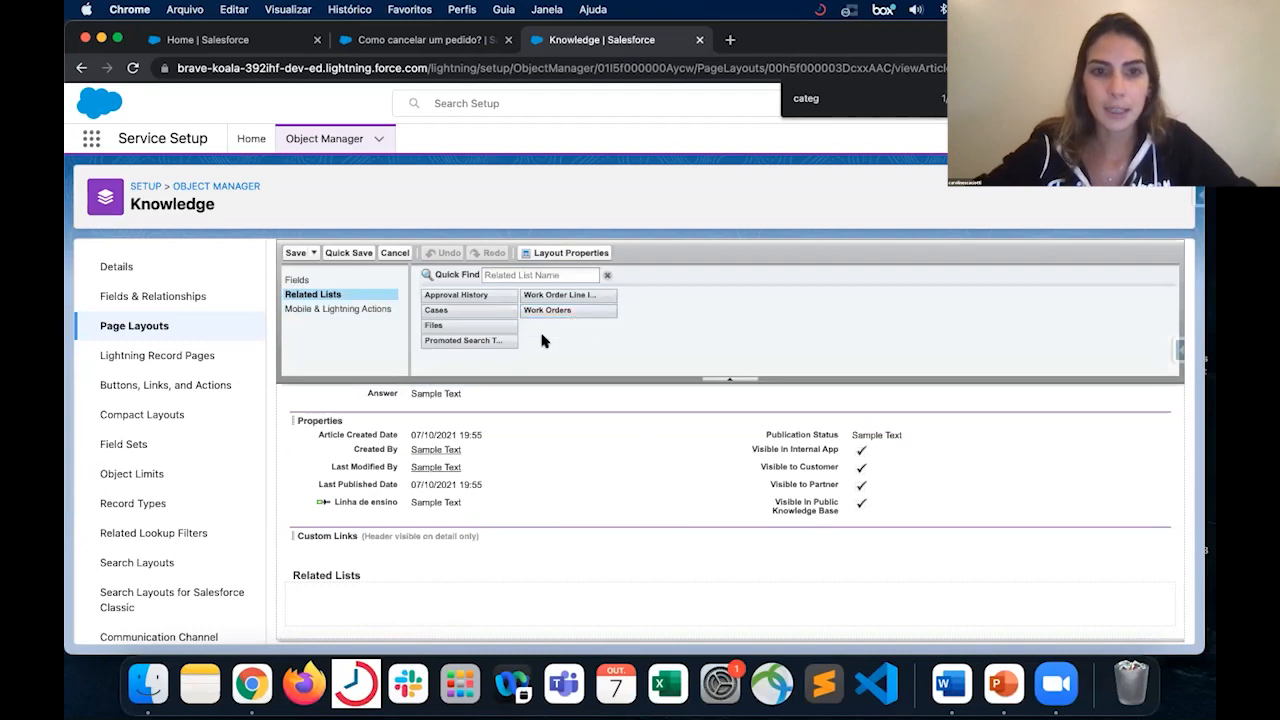
- Add the Promoted Search Terms related list to the Related Lists section of the FAQ page layout
{"action": "left_click_drag", "start_coordinate": [503, 339], "coordinate": [437, 588]}
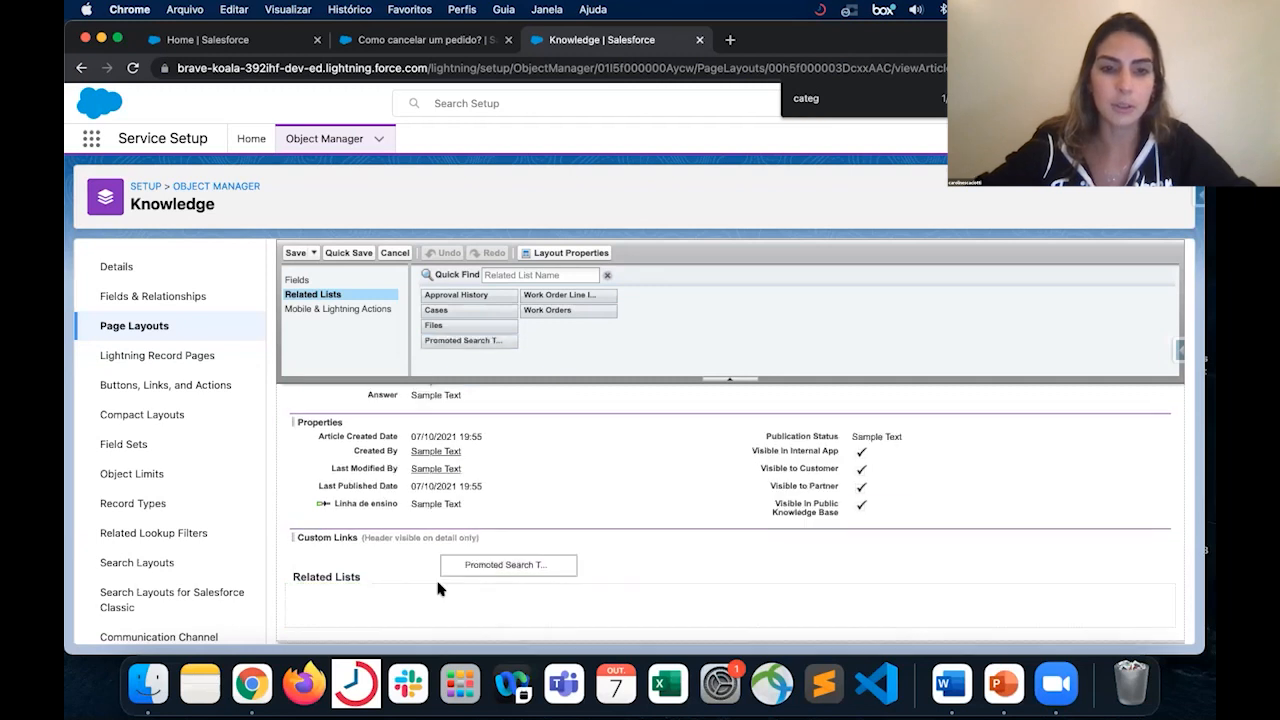
{"action": "left_click_drag", "start_coordinate": [462, 342], "coordinate": [358, 604]}
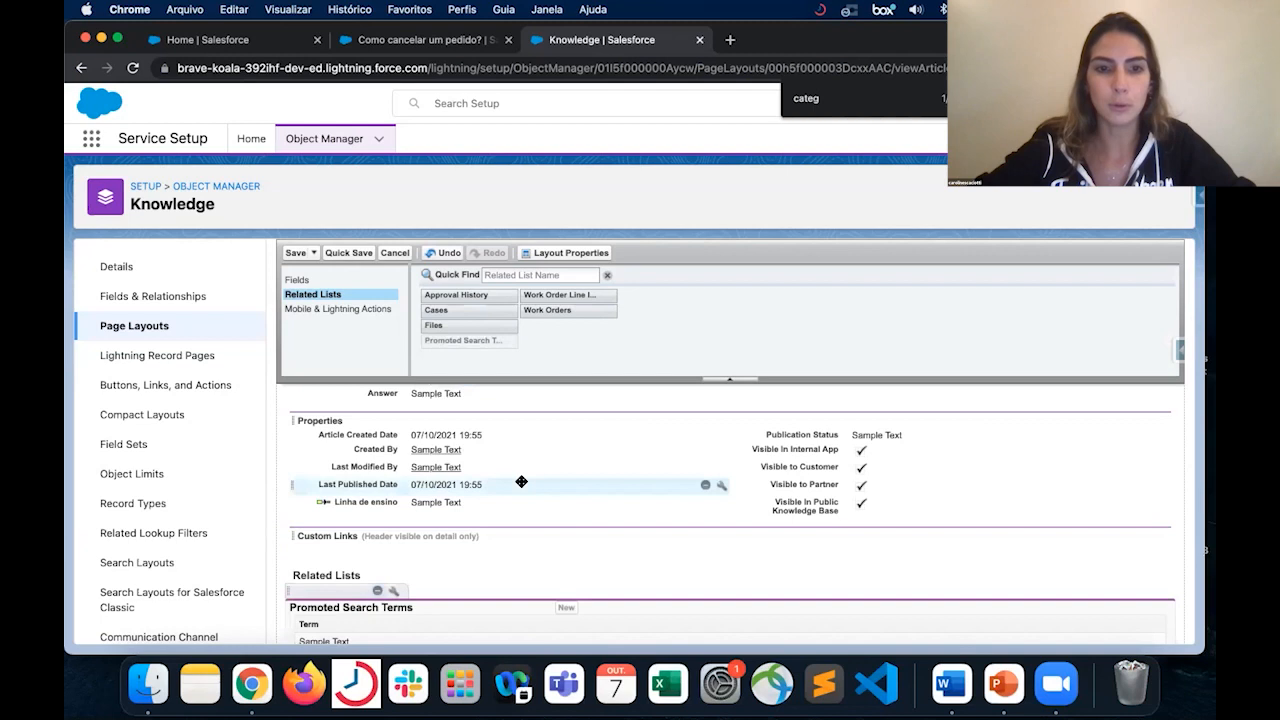
{"action": "scroll", "coordinate": [521, 481], "scroll_direction": "down", "scroll_amount": 1}
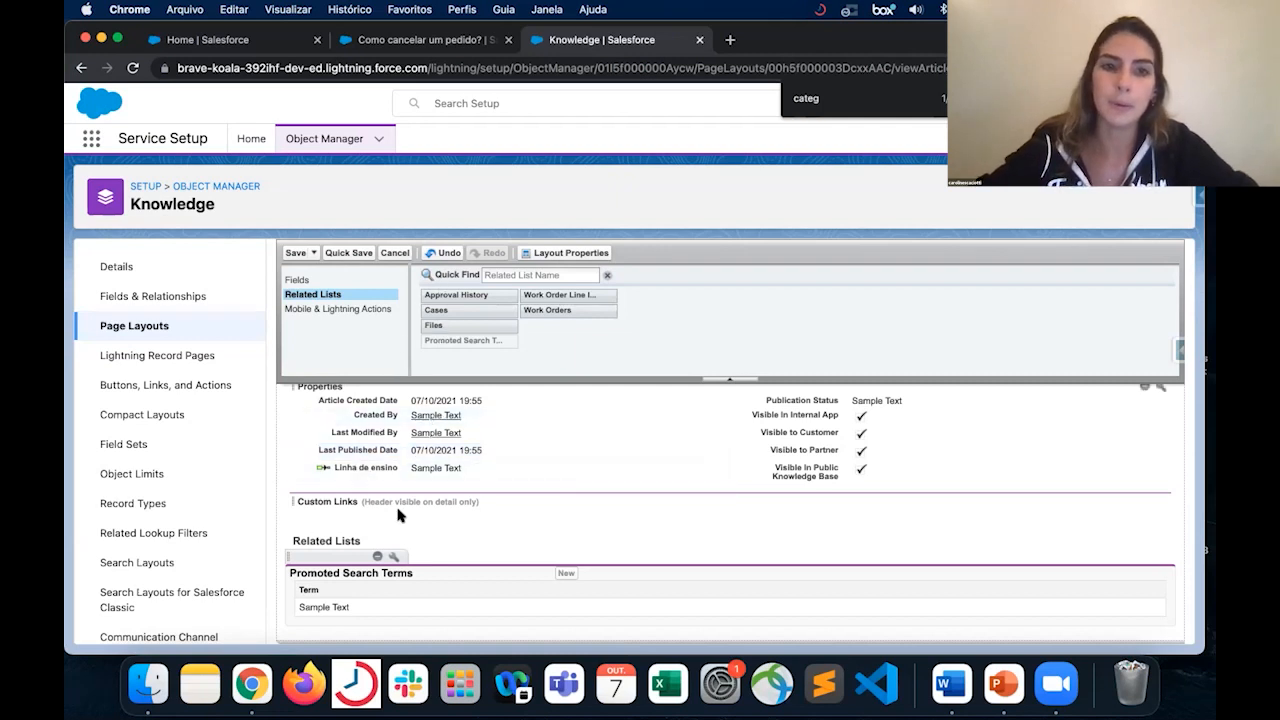
- Review the header and details of the published article "Como cancelar um pedido?" against the page layout being edited
{"action": "left_click", "coordinate": [452, 42]}
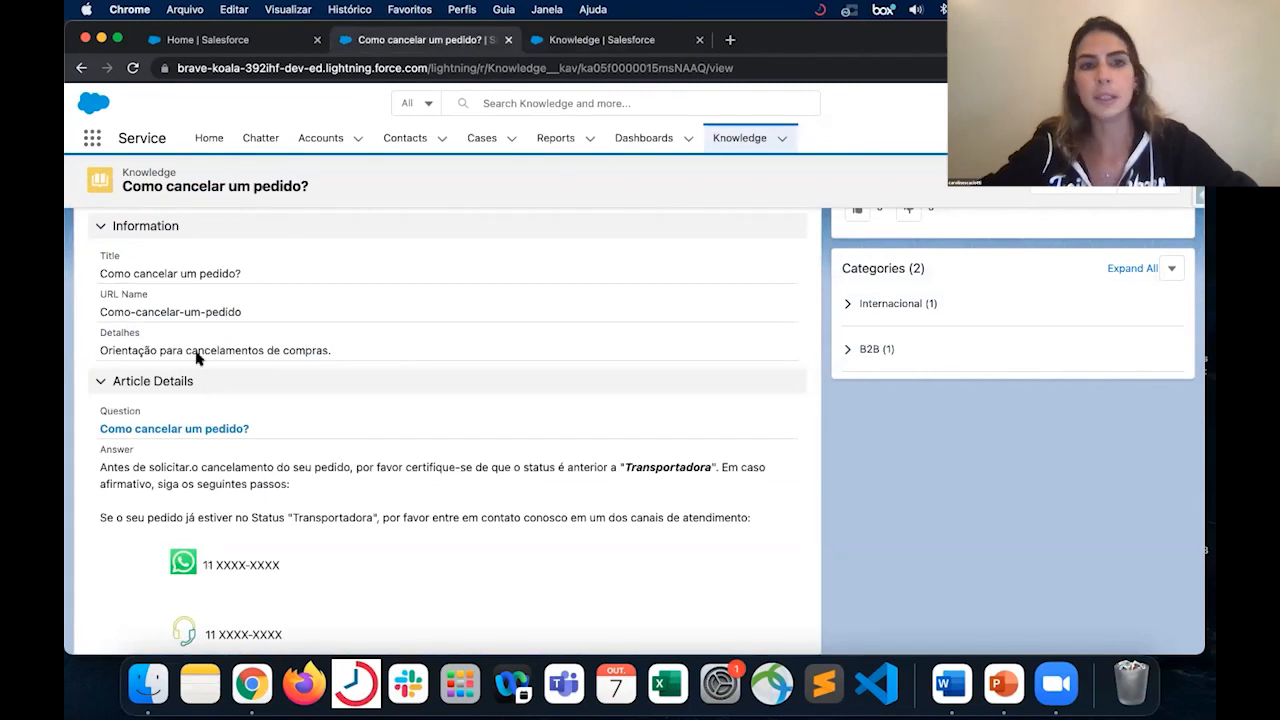
{"action": "scroll", "coordinate": [378, 315], "scroll_direction": "up", "scroll_amount": 3}
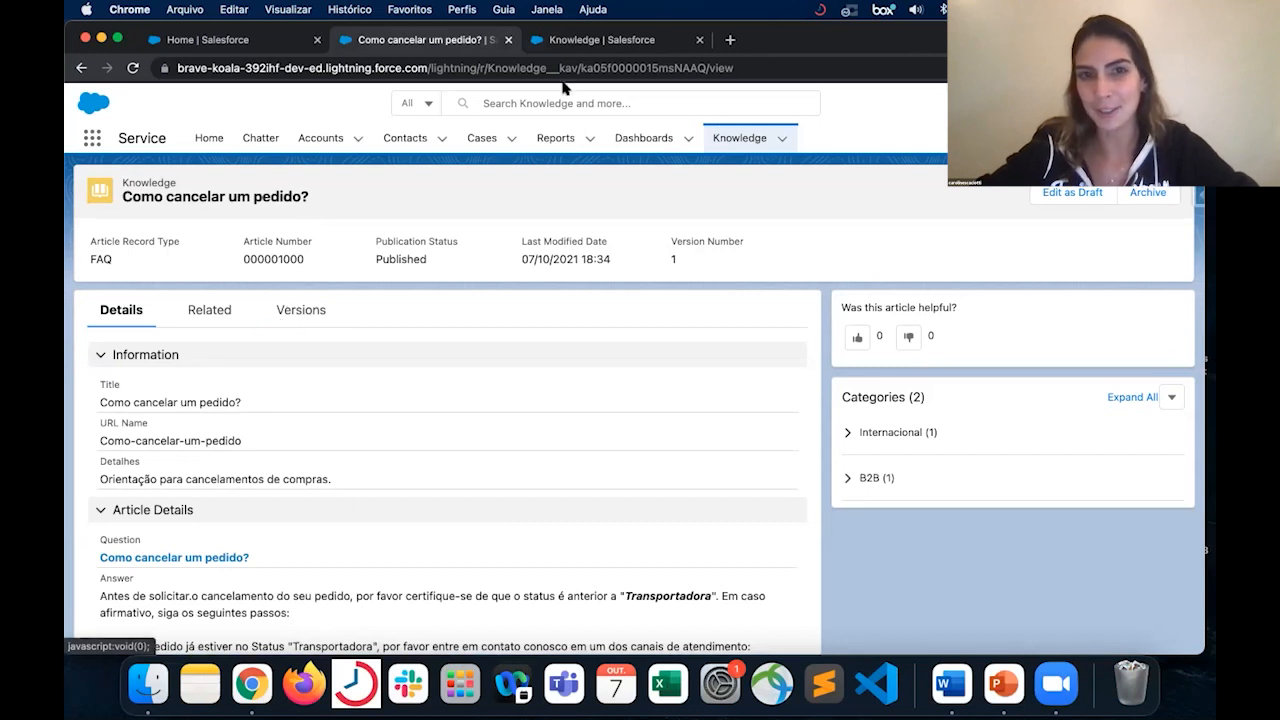
{"action": "left_click", "coordinate": [634, 44]}
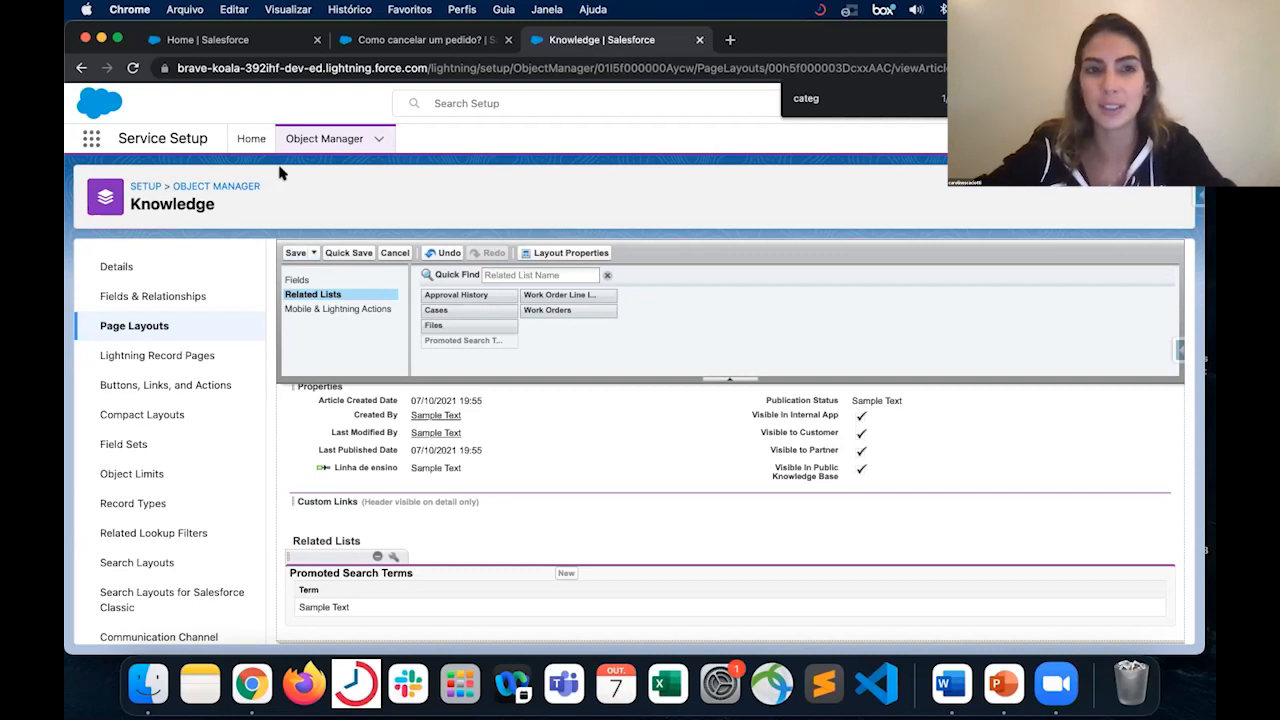
{"action": "left_click", "coordinate": [240, 40]}
- Save the FAQ page layout without leaving the editor and overwrite users' personal related list customizations
{"action": "left_click", "coordinate": [584, 46]}
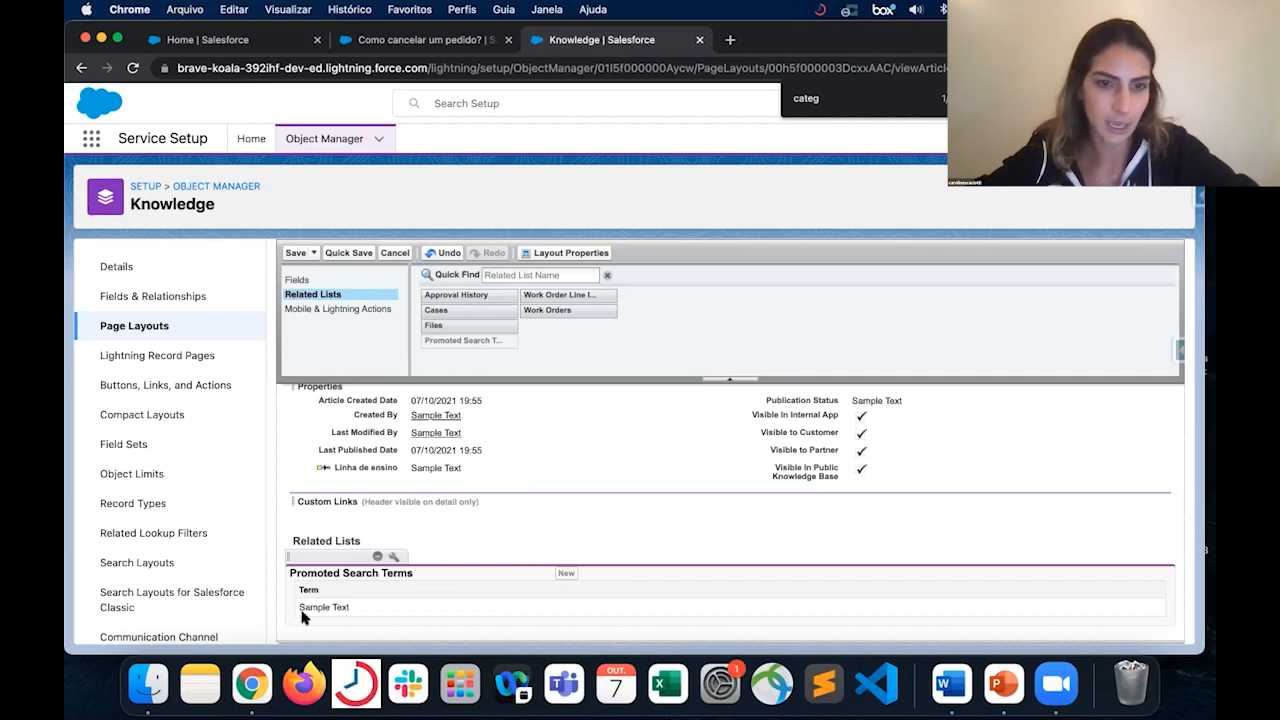
{"action": "left_click", "coordinate": [361, 256]}
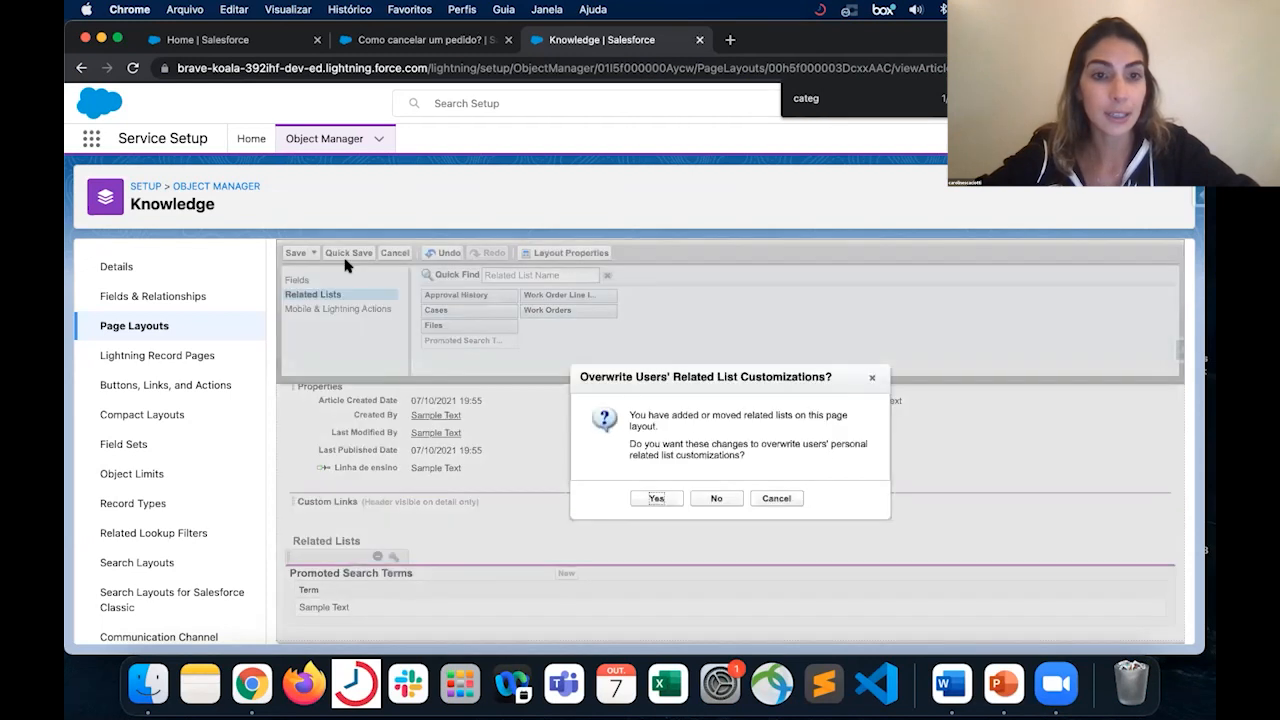
{"action": "left_click", "coordinate": [670, 504]}
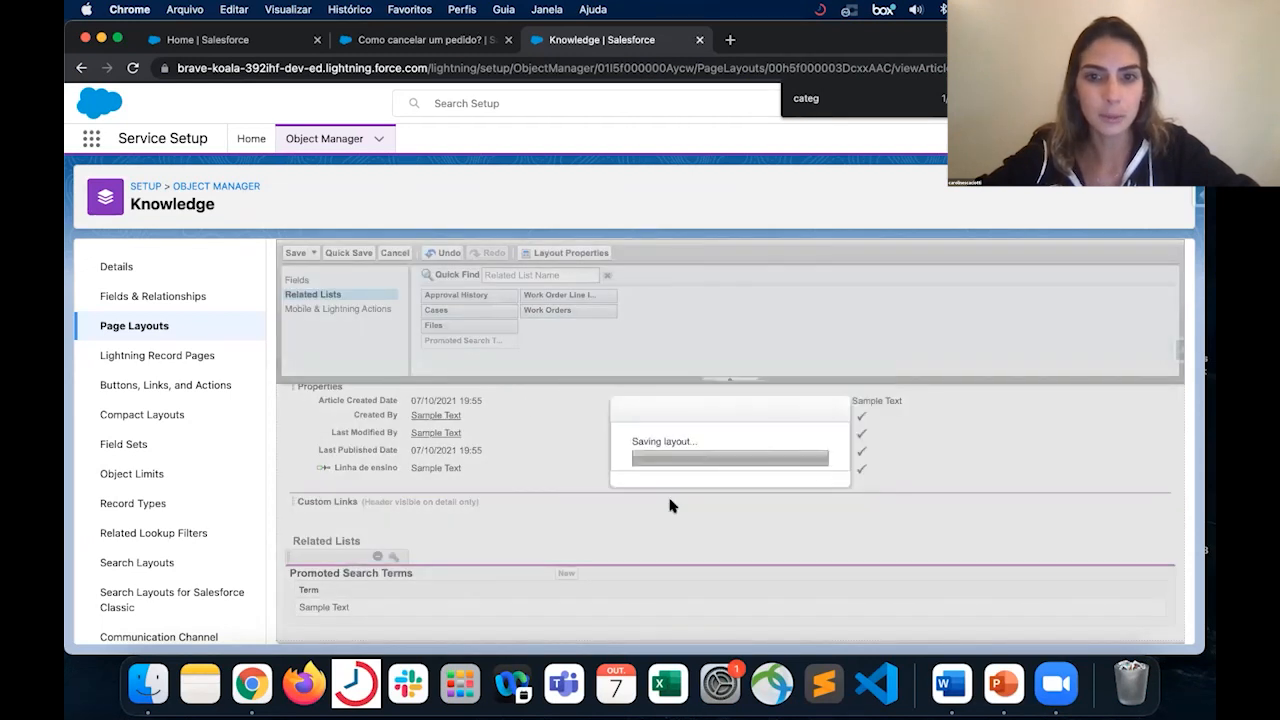
- Show the layout's available Mobile & Lightning Actions and compare the assigned actions with those on the published article
{"action": "left_click", "coordinate": [385, 312]}
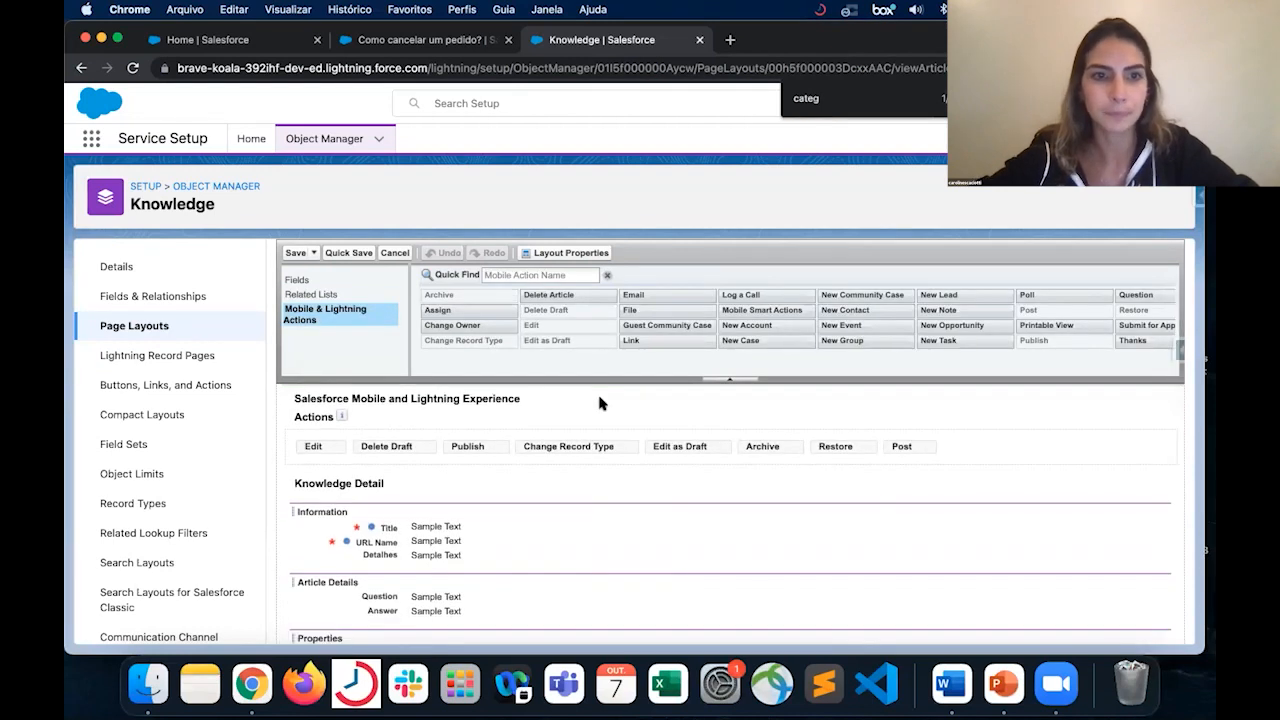
{"action": "left_click", "coordinate": [402, 44]}
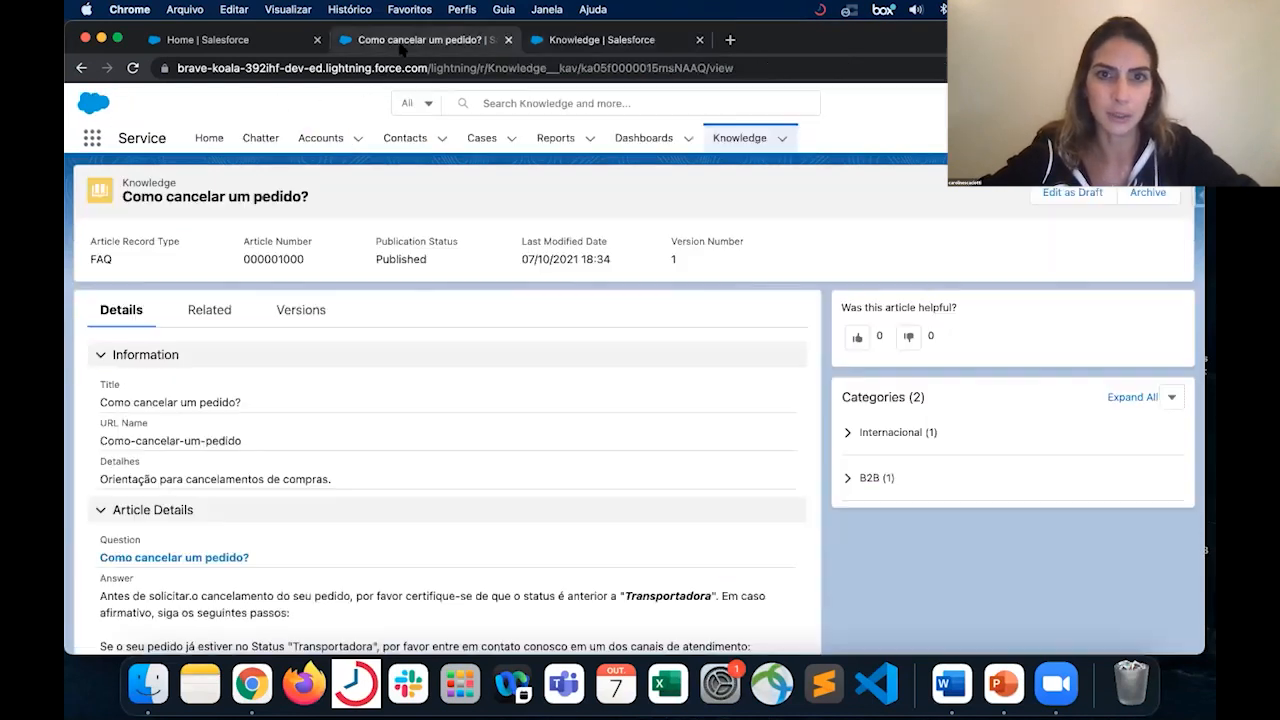
{"action": "left_click", "coordinate": [575, 44]}
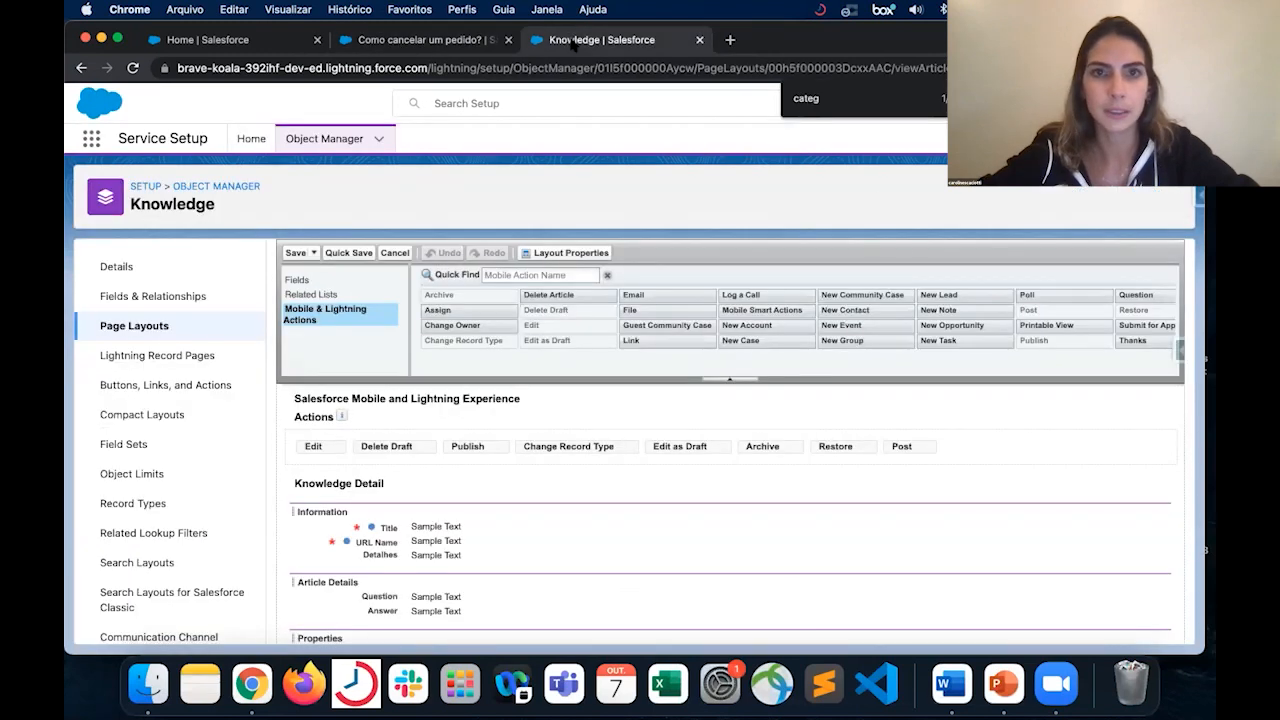
{"action": "scroll", "coordinate": [502, 512], "scroll_direction": "down", "scroll_amount": 1}
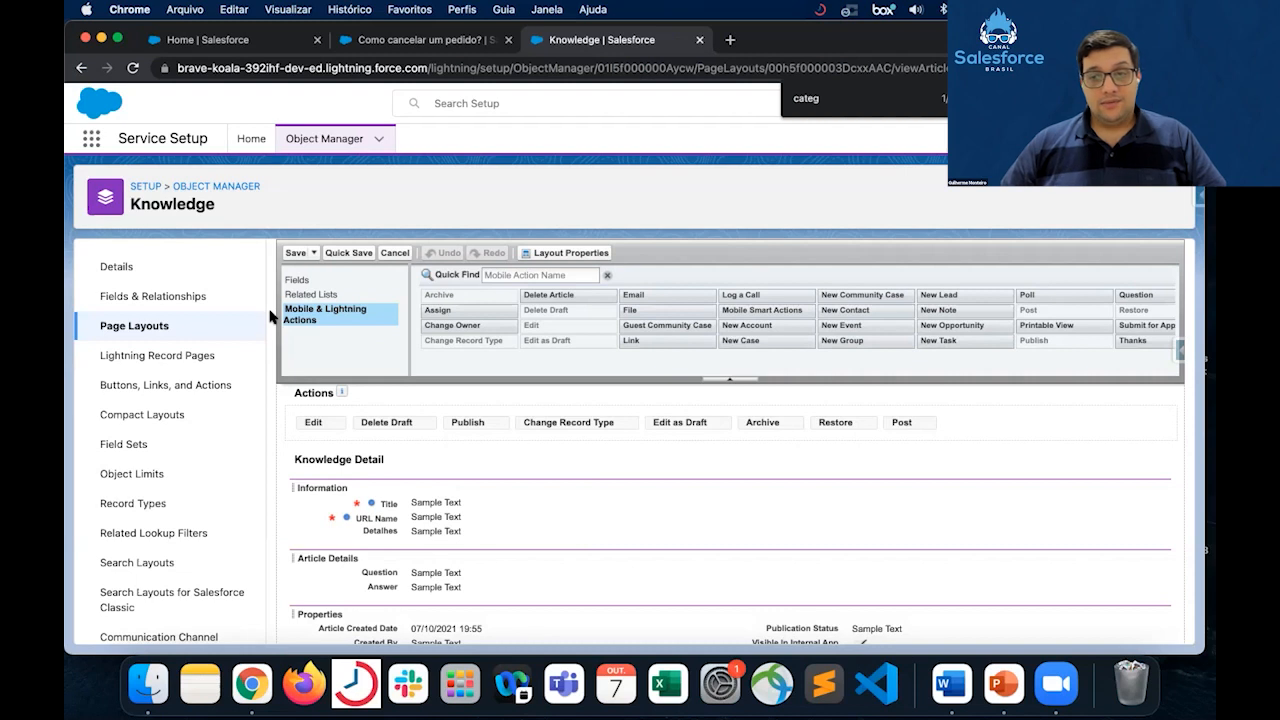
- Return to the article "Como cancelar um pedido?" and examine its Publication Status
{"action": "left_click", "coordinate": [407, 44]}
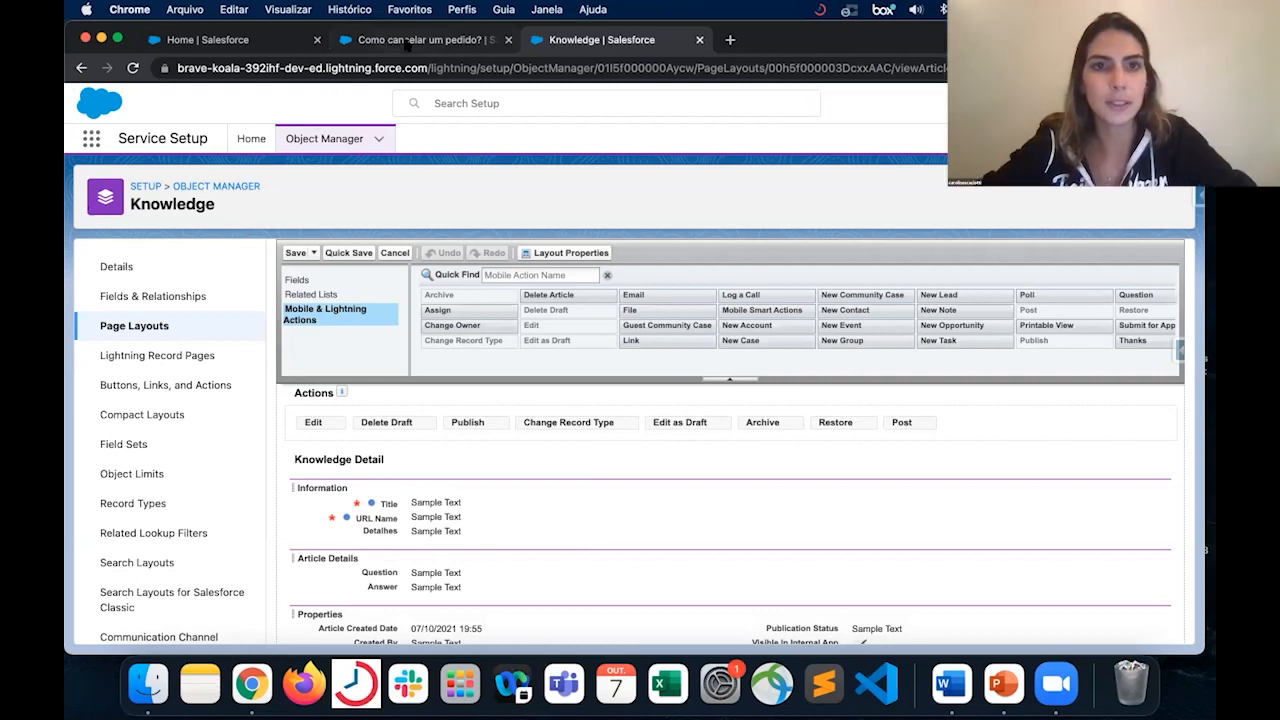
{"action": "left_click", "coordinate": [407, 40]}
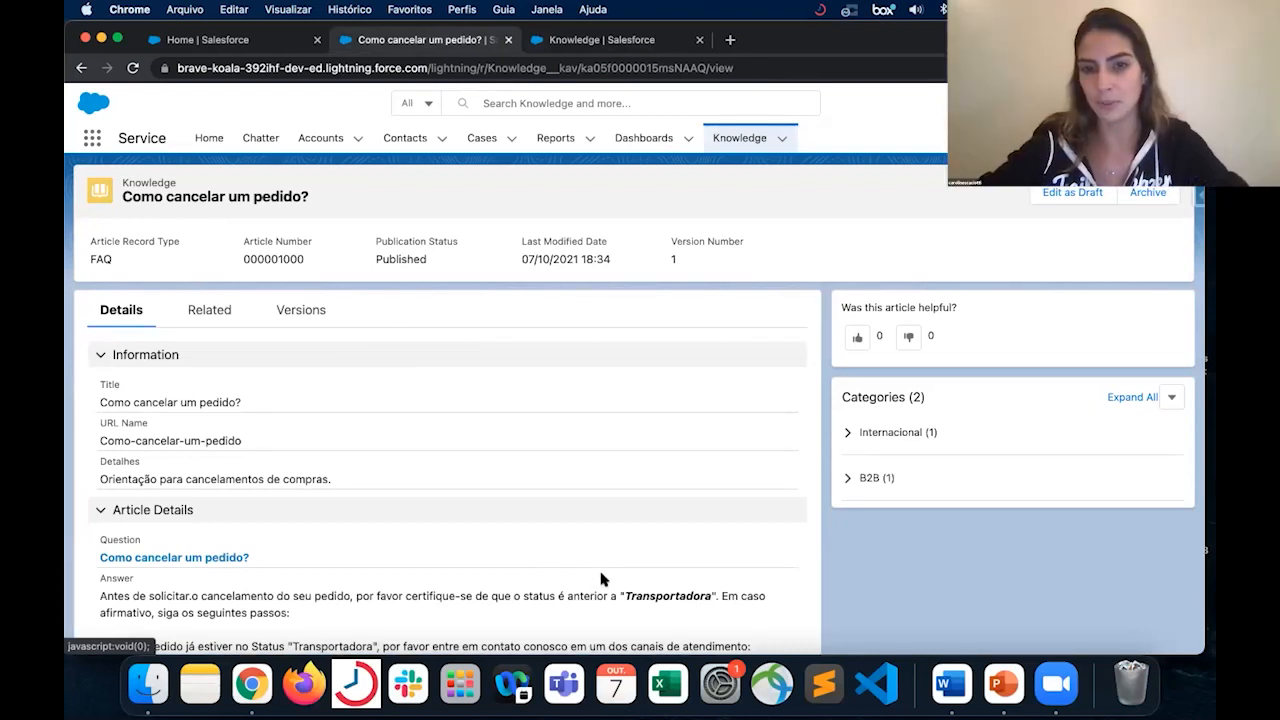
{"action": "left_click_drag", "start_coordinate": [396, 242], "coordinate": [463, 248]}
{"action": "left_click", "coordinate": [463, 248]}
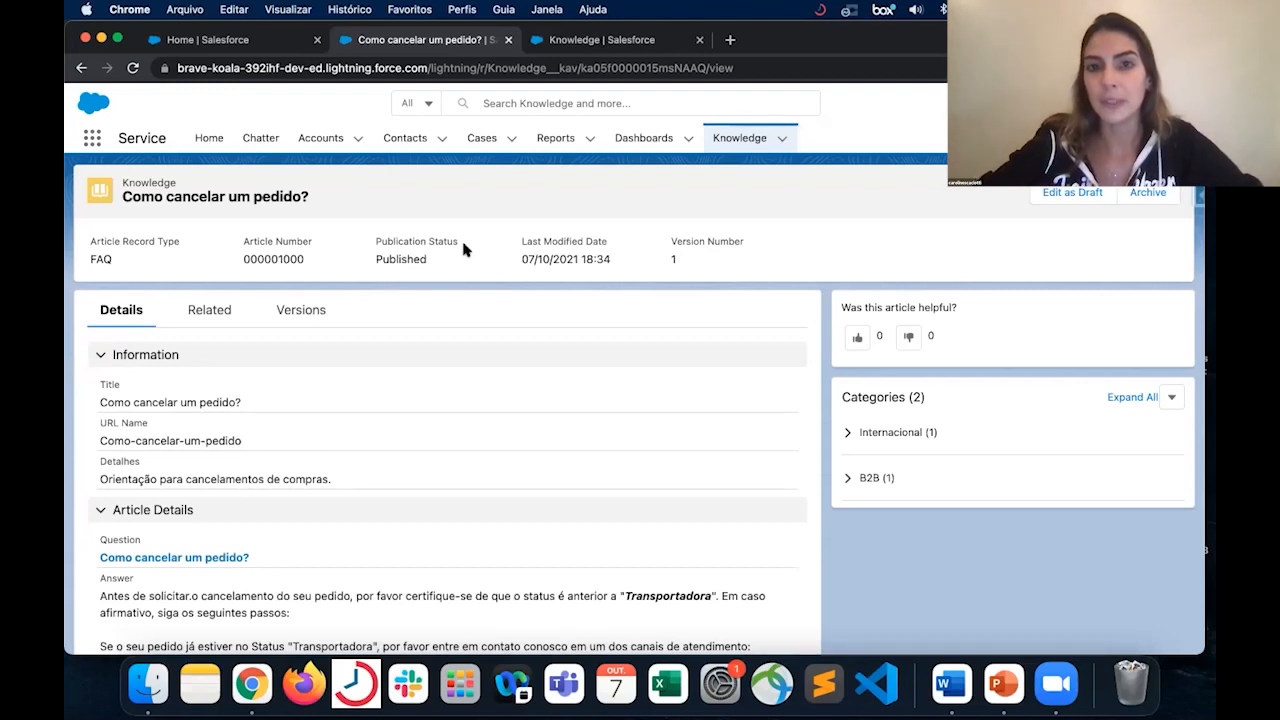
- Start a new Knowledge article from the Knowledge list using the Products record type
{"action": "left_click", "coordinate": [720, 140]}
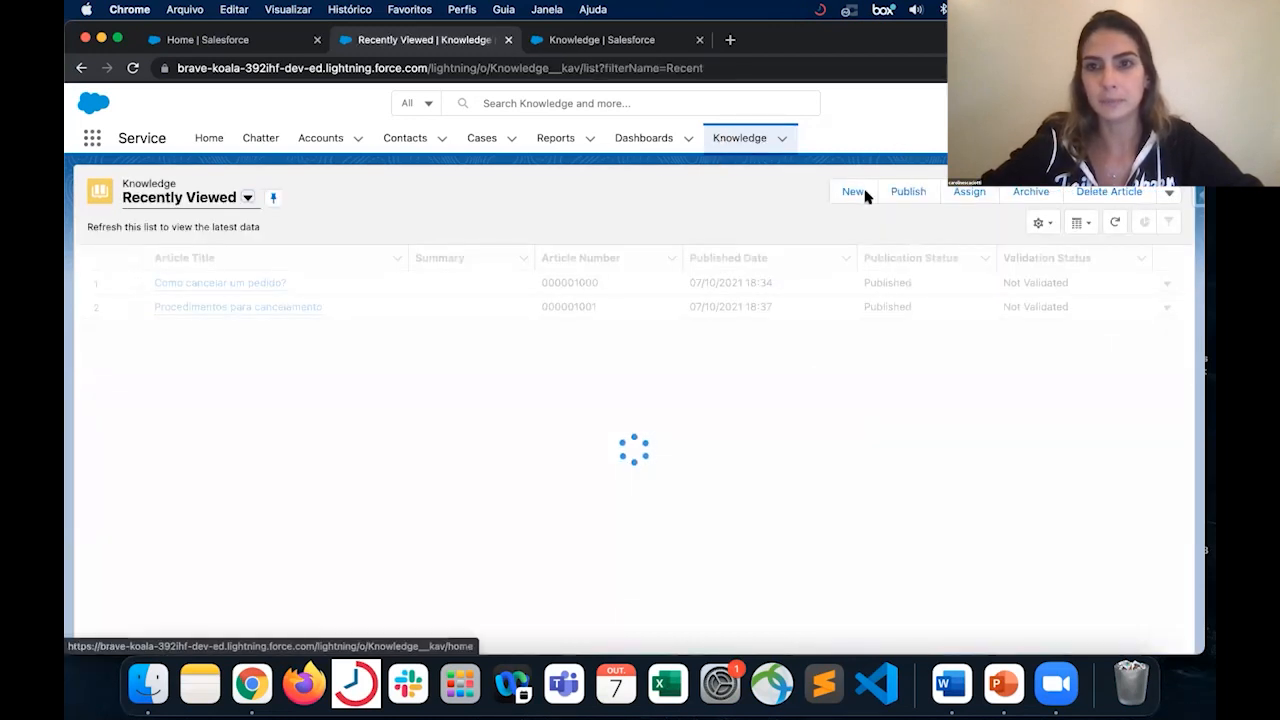
{"action": "left_click", "coordinate": [852, 192]}
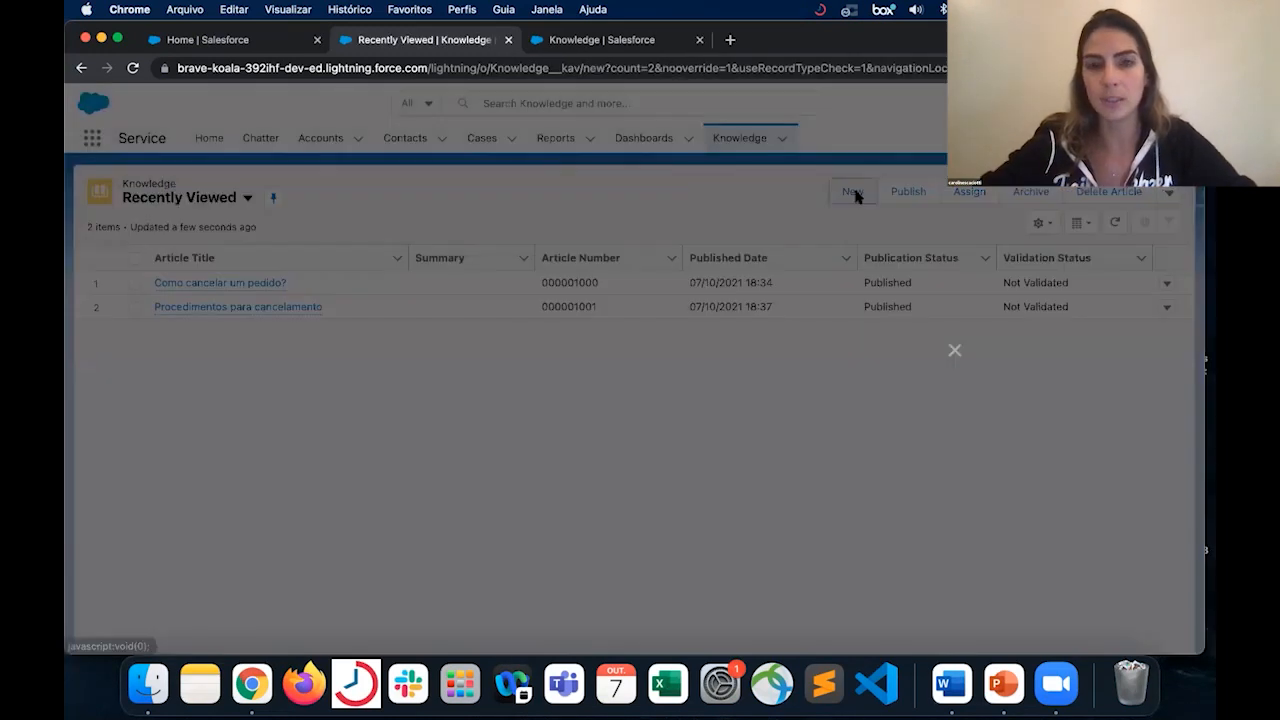
{"action": "left_click", "coordinate": [685, 433]}
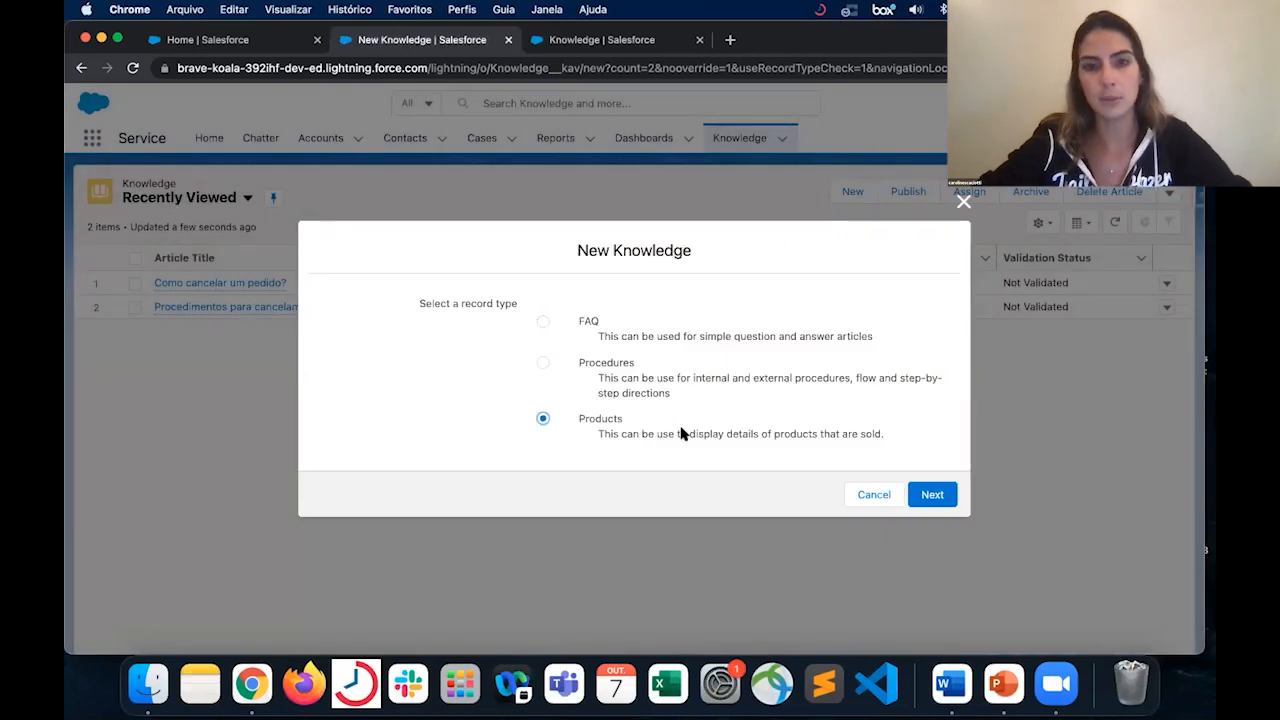
{"action": "left_click", "coordinate": [922, 499]}
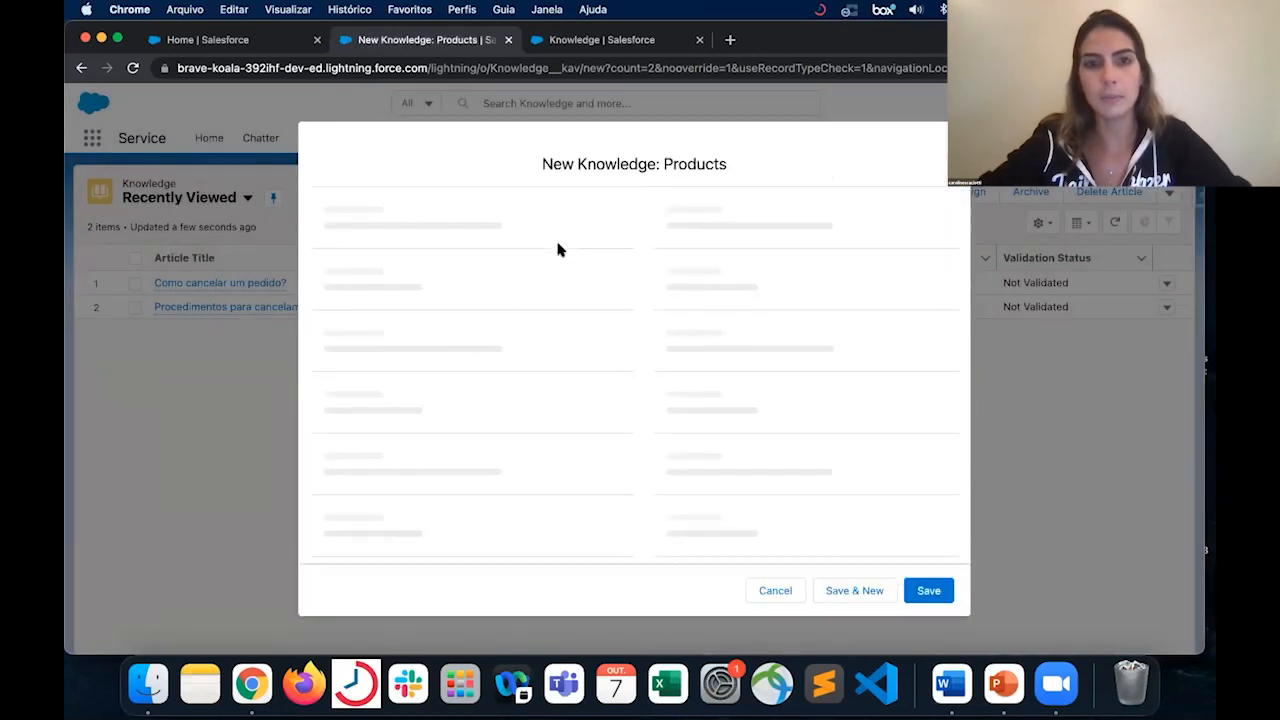
- Title the new article "Material MBA" and let the URL Name fill in from it
{"action": "type", "text": "Produtos"}
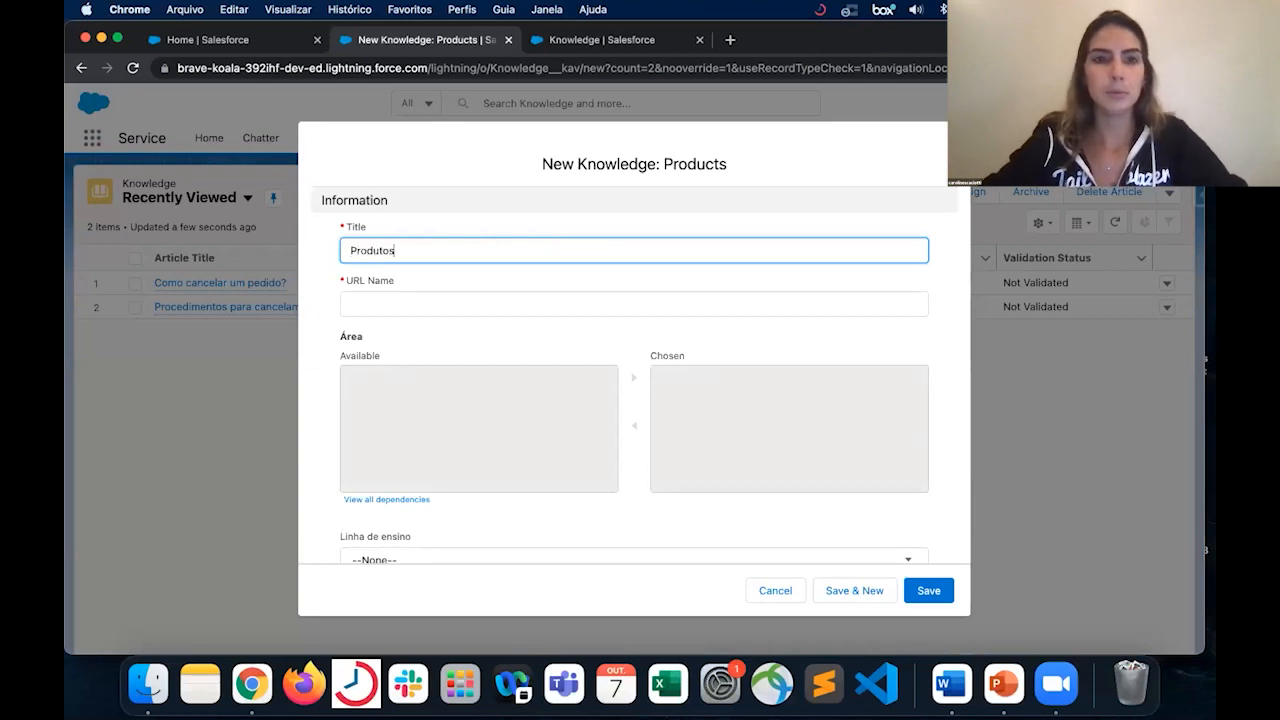
{"action": "key", "text": "BackSpace"}
{"action": "key", "text": "BackSpace"}
{"action": "key", "text": "BackSpace"}
{"action": "key", "text": "BackSpace"}
{"action": "key", "text": "BackSpace"}
{"action": "key", "text": "BackSpace"}
{"action": "type", "text": "Mate"}
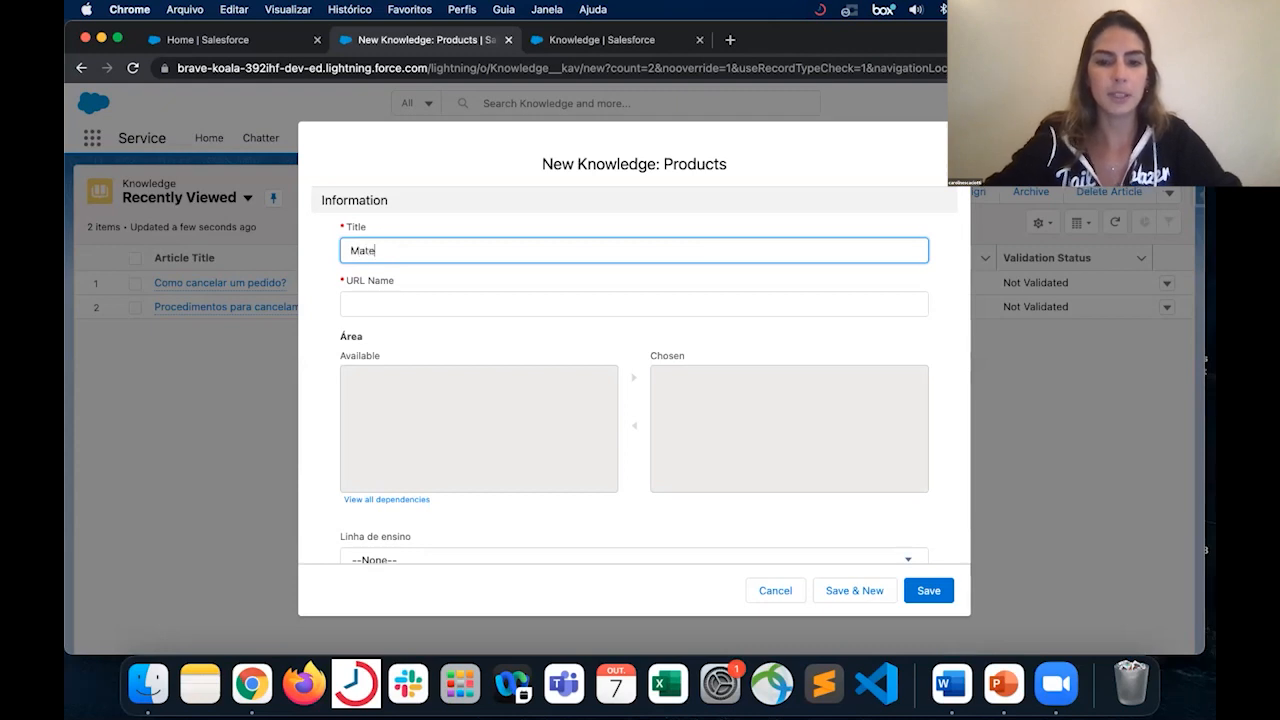
{"action": "type", "text": "rial MBA"}
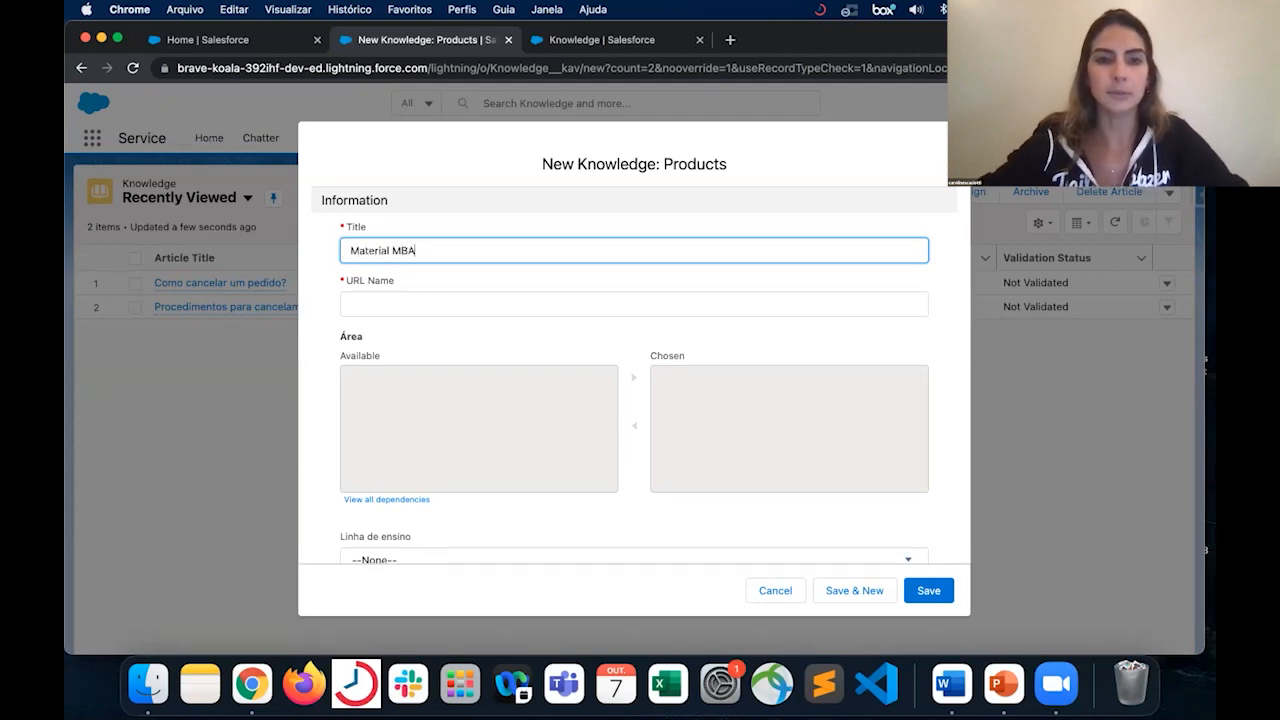
{"action": "key", "text": "Tab"}
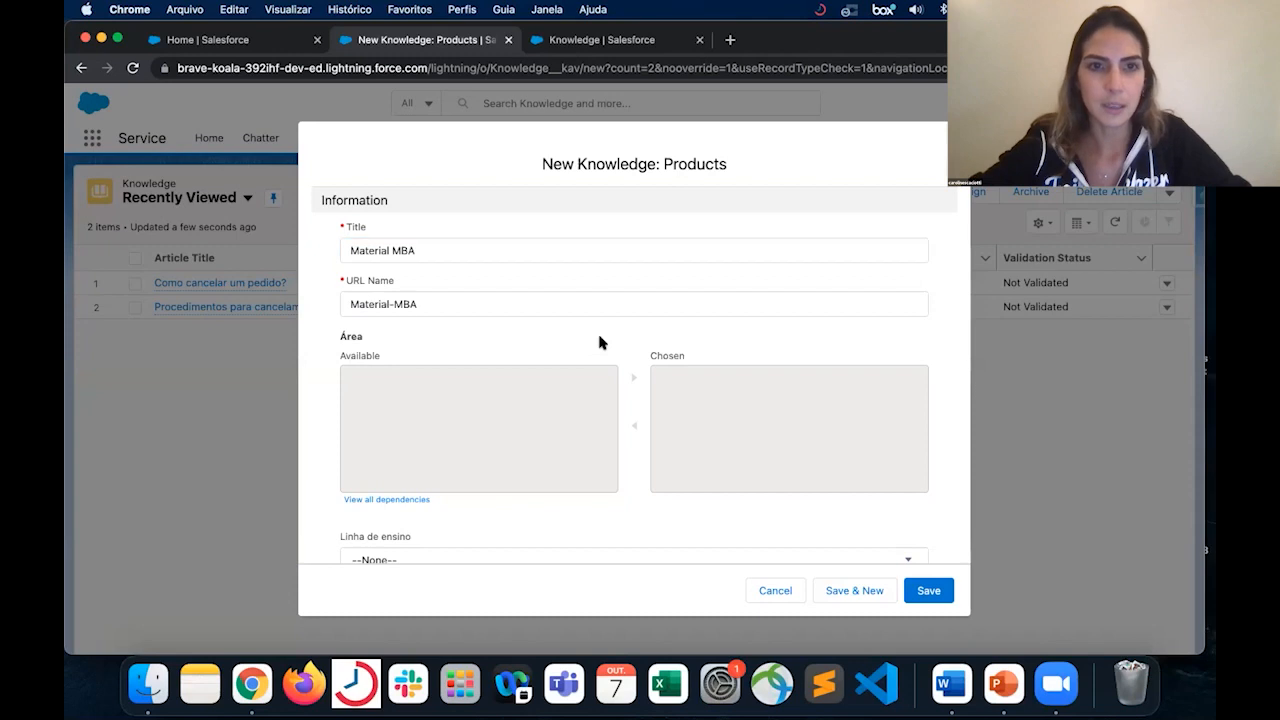
- Set the article's Linha de ensino to MBA
{"action": "scroll", "coordinate": [599, 340], "scroll_direction": "down", "scroll_amount": 4}
{"action": "scroll", "coordinate": [599, 343], "scroll_direction": "down", "scroll_amount": 2}
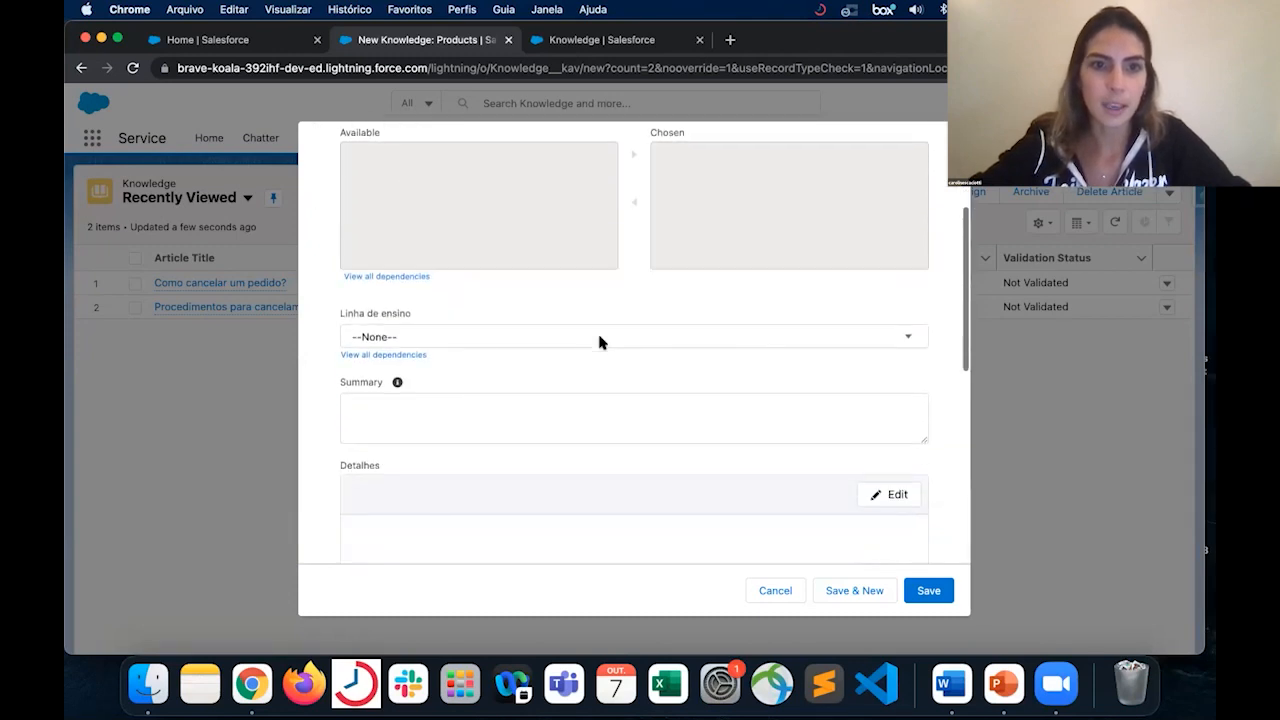
{"action": "left_click", "coordinate": [595, 290]}
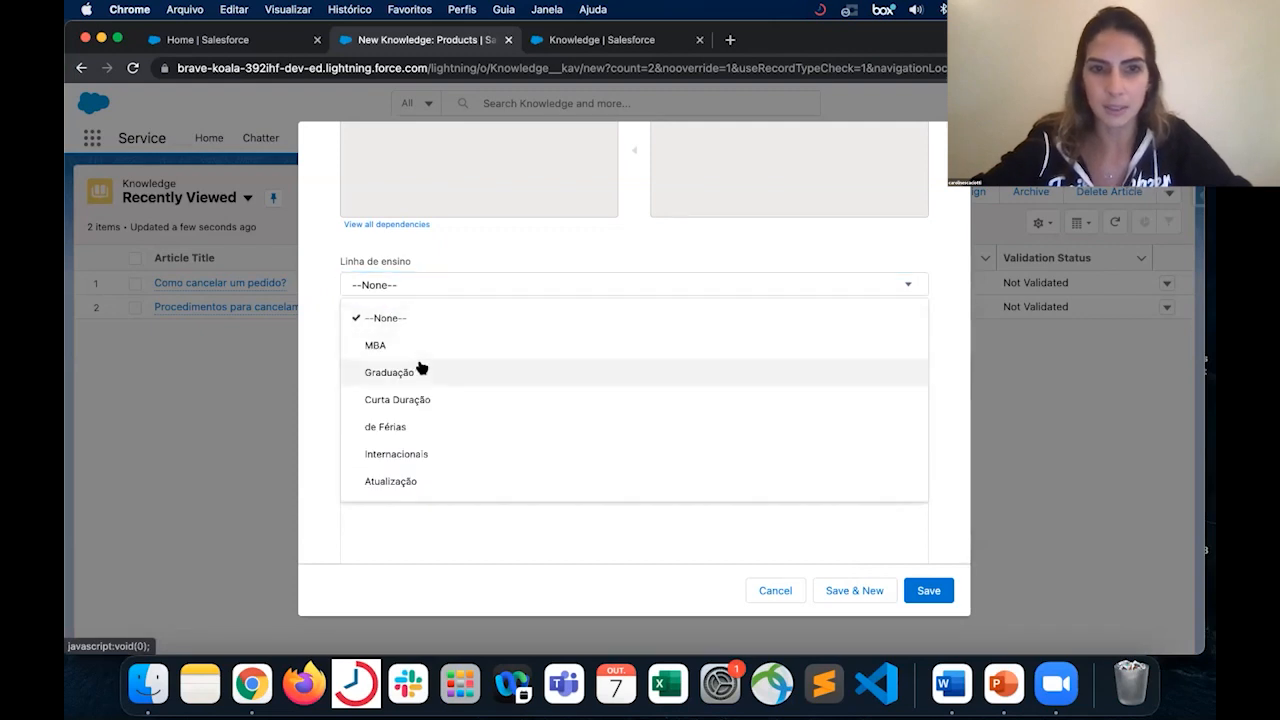
{"action": "left_click", "coordinate": [406, 344]}
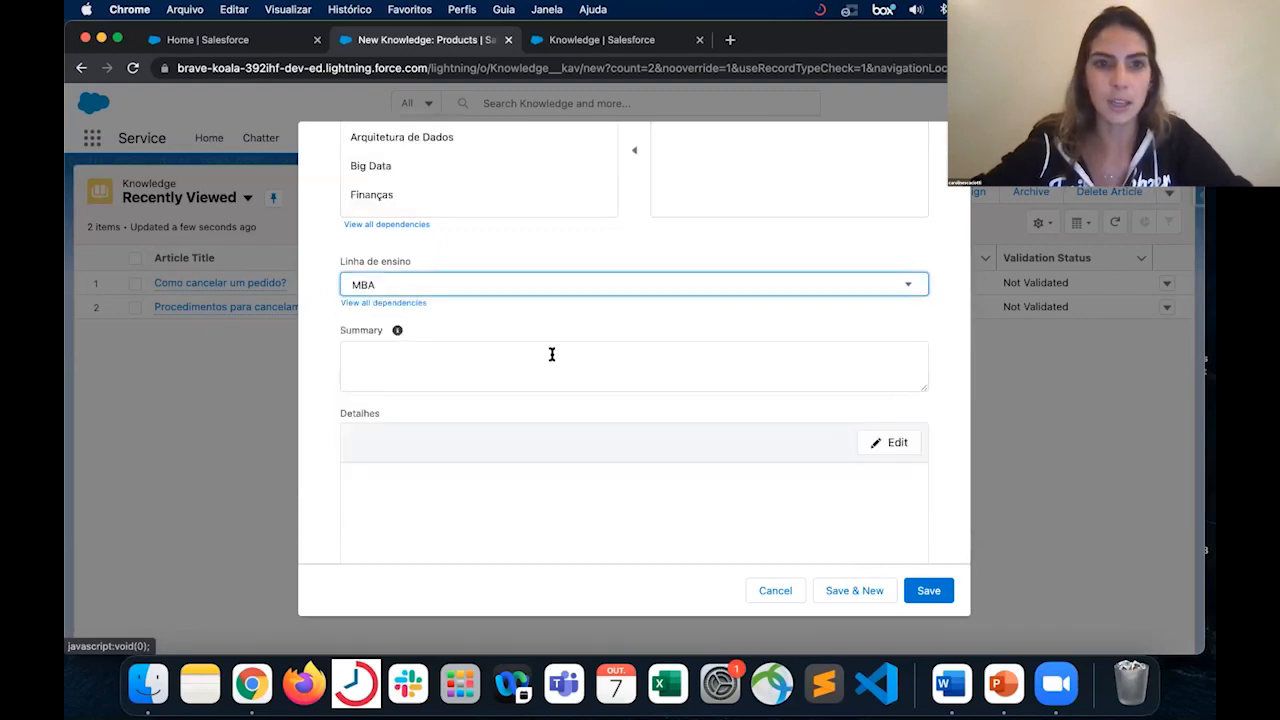
- Enter "Teste" as the article's Detalhes text and save the new article
{"action": "scroll", "coordinate": [583, 360], "scroll_direction": "down", "scroll_amount": 1}
{"action": "left_click", "coordinate": [897, 420]}
{"action": "scroll", "coordinate": [771, 392], "scroll_direction": "down", "scroll_amount": 3}
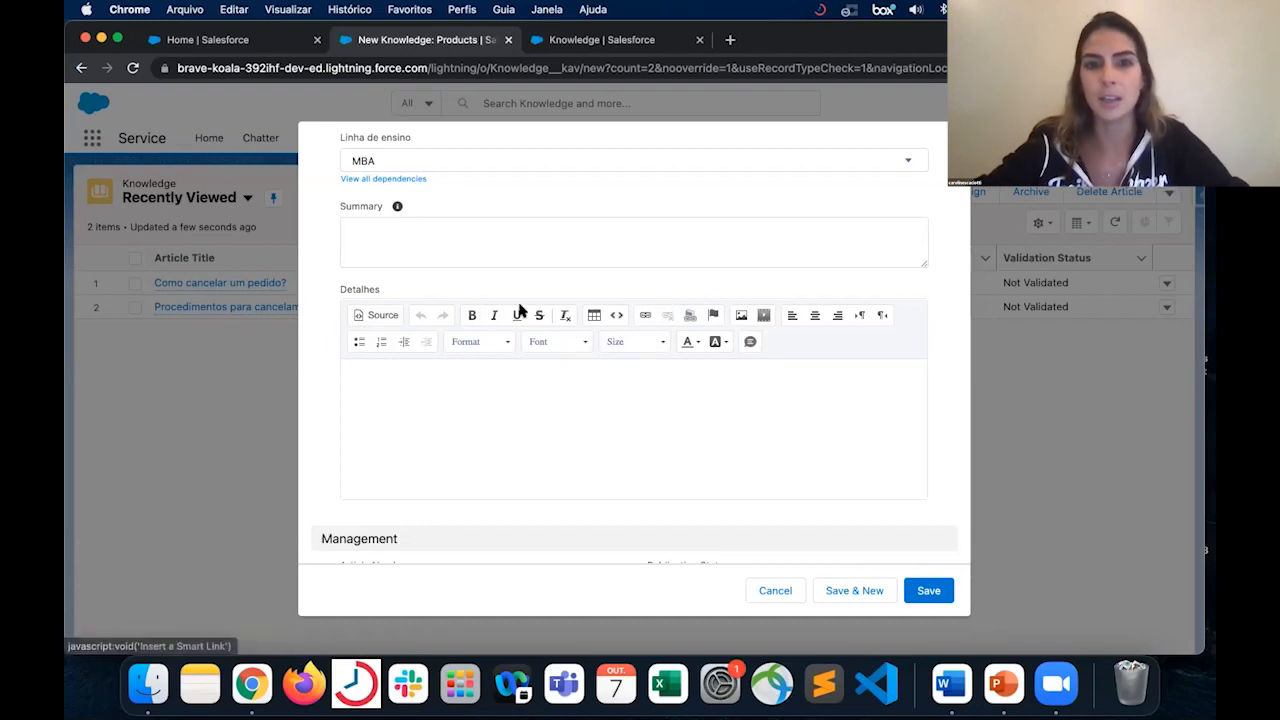
{"action": "type", "text": "Teste"}
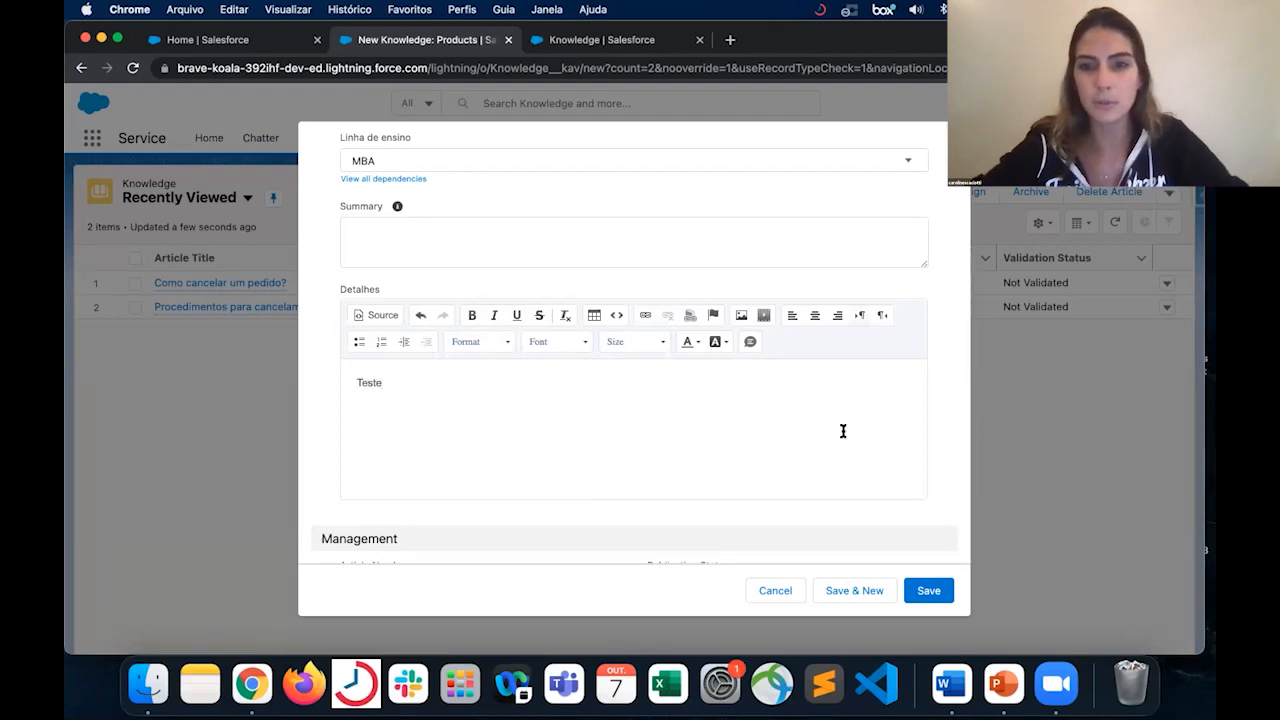
{"action": "scroll", "coordinate": [843, 431], "scroll_direction": "down", "scroll_amount": 5}
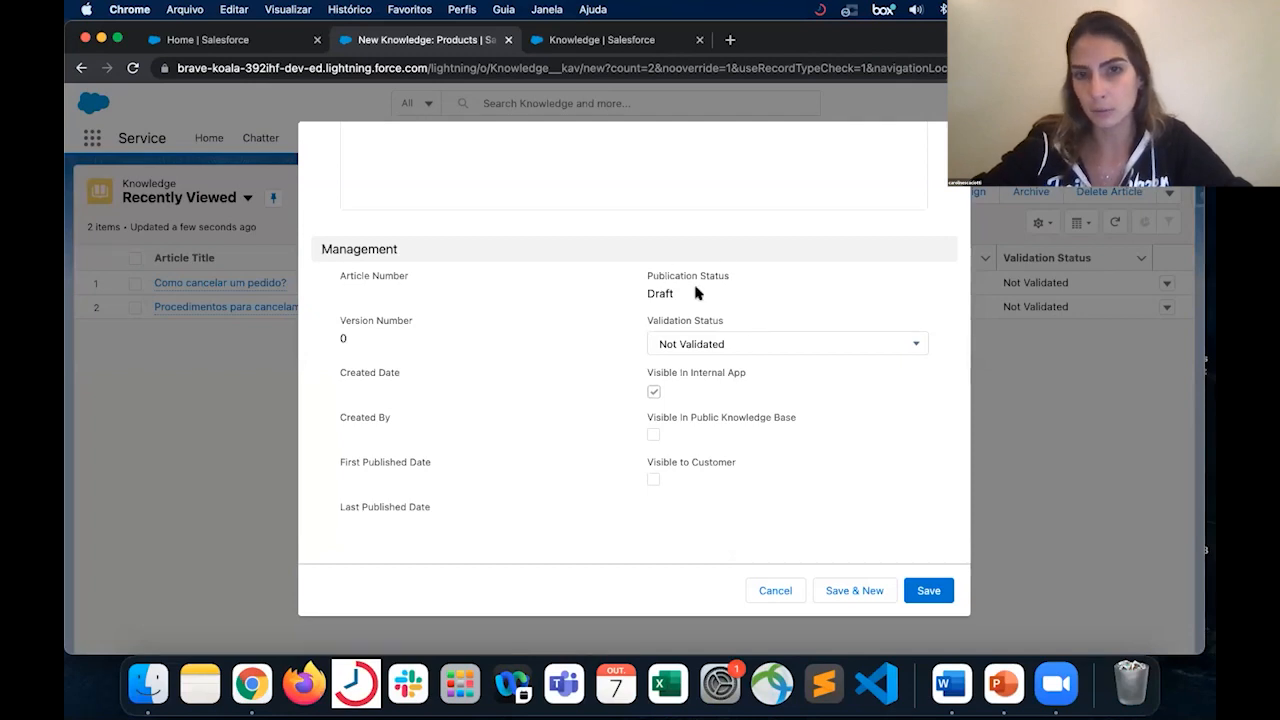
{"action": "left_click", "coordinate": [929, 591]}
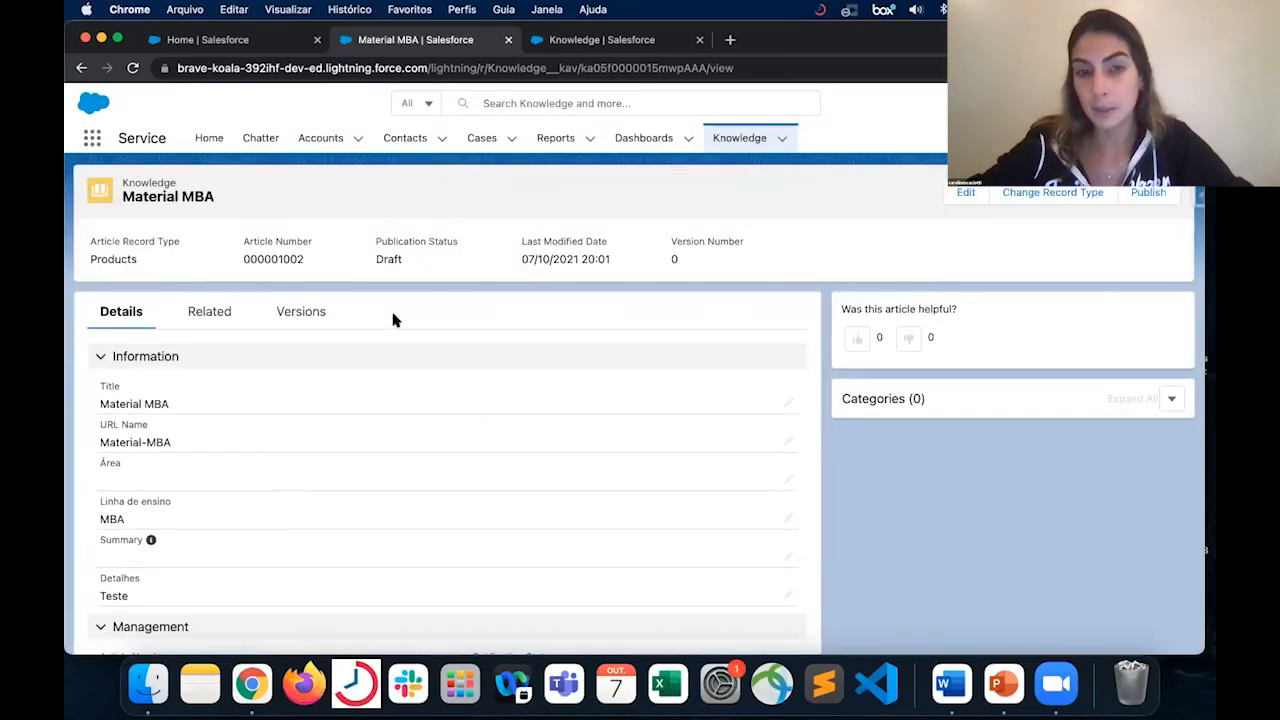
- Open the Material MBA article's category assignment and select MBA under Internacional > Material
{"action": "left_click_drag", "start_coordinate": [379, 259], "coordinate": [419, 260]}
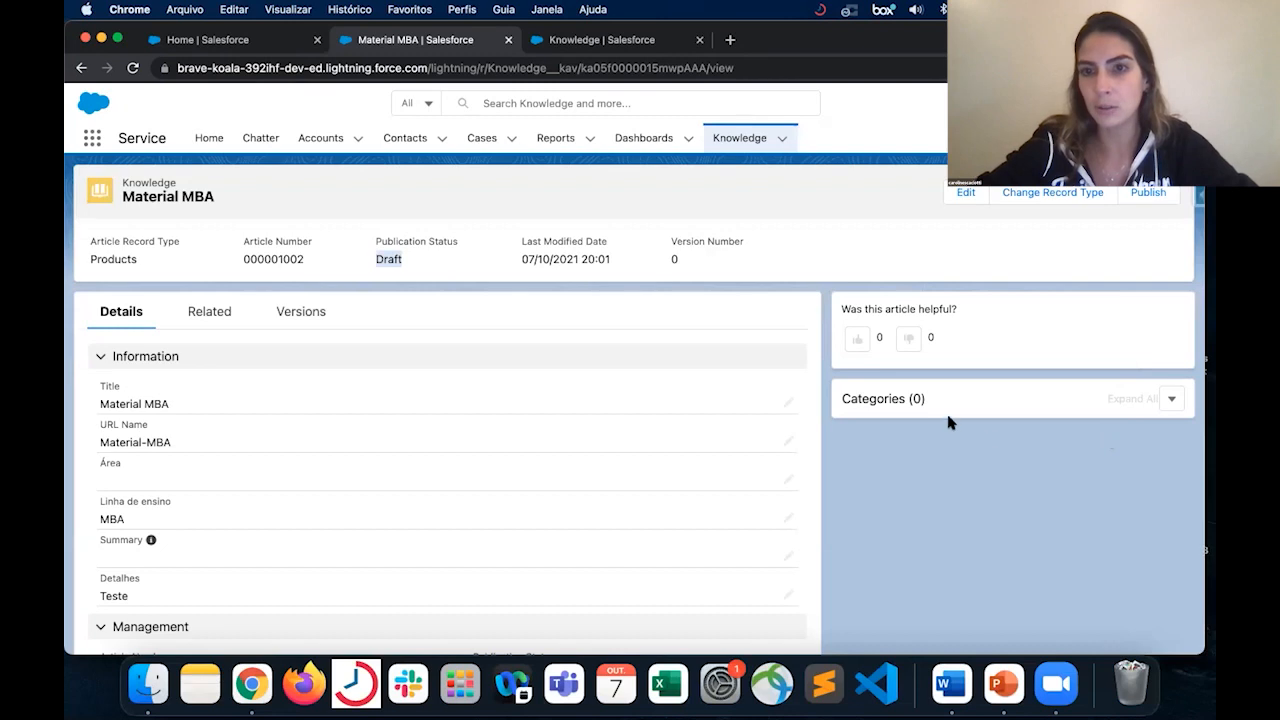
{"action": "left_click", "coordinate": [1176, 398]}
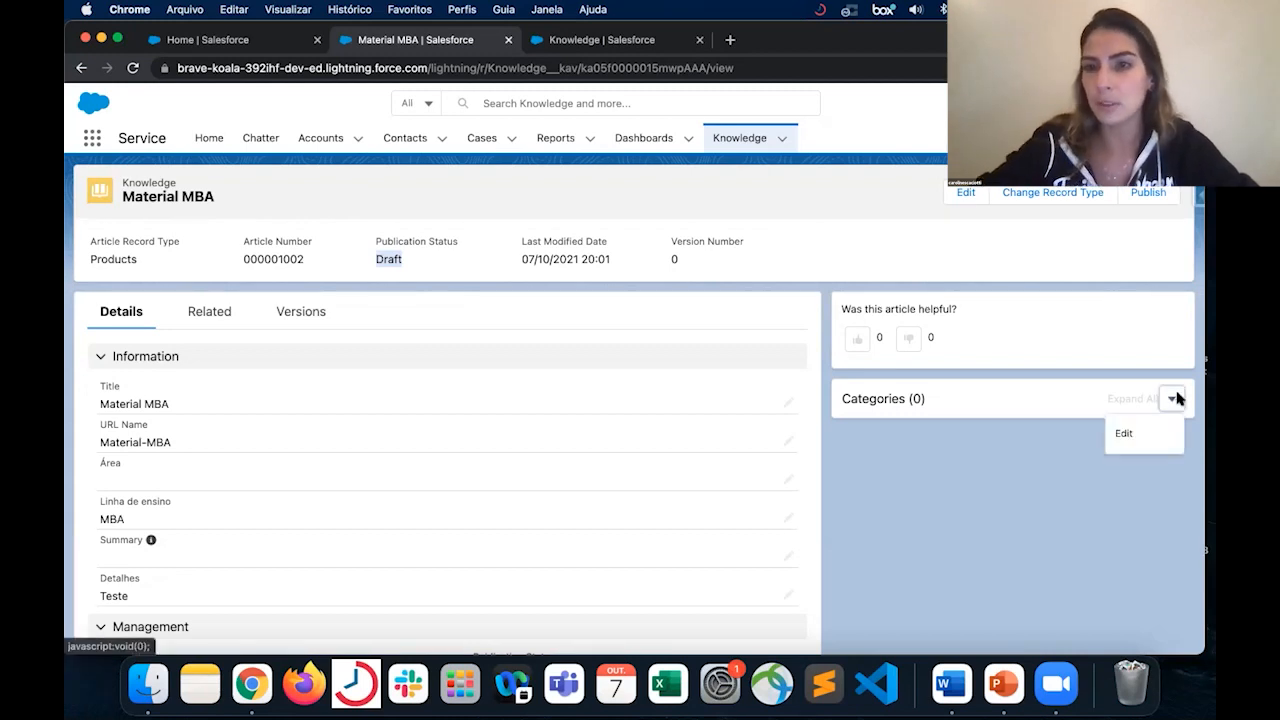
{"action": "left_click", "coordinate": [1125, 432]}
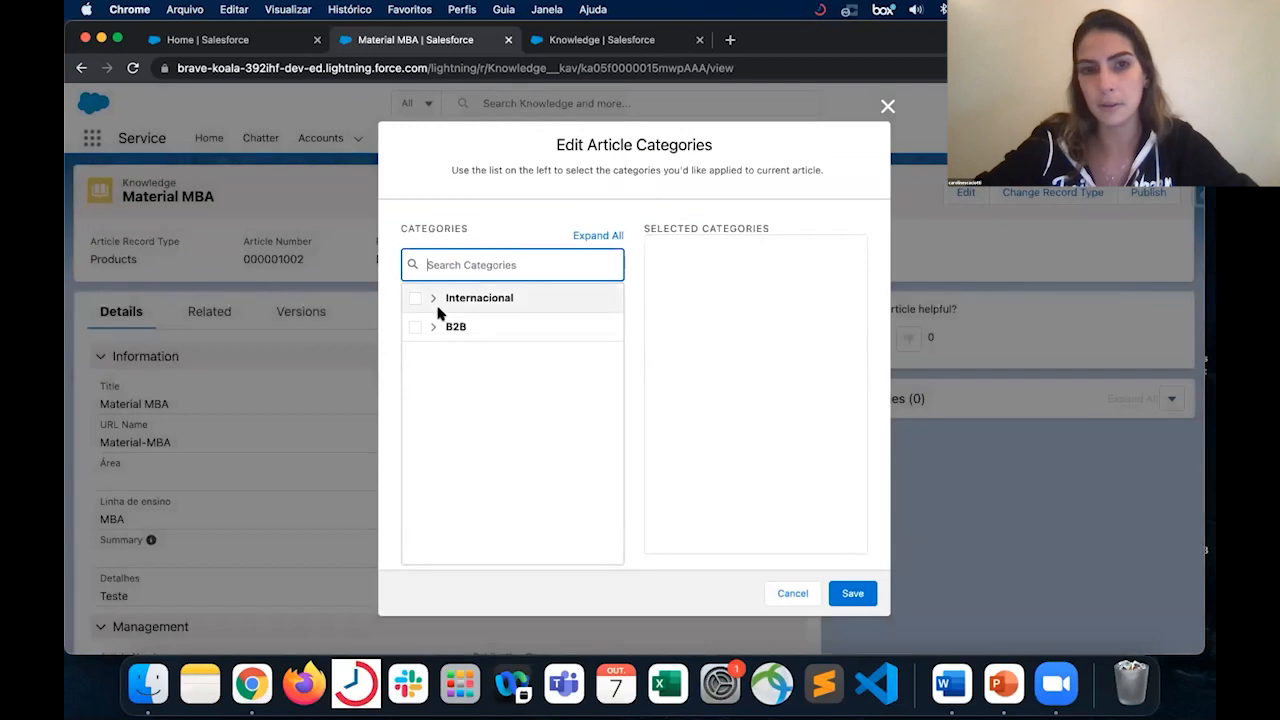
{"action": "left_click", "coordinate": [433, 328]}
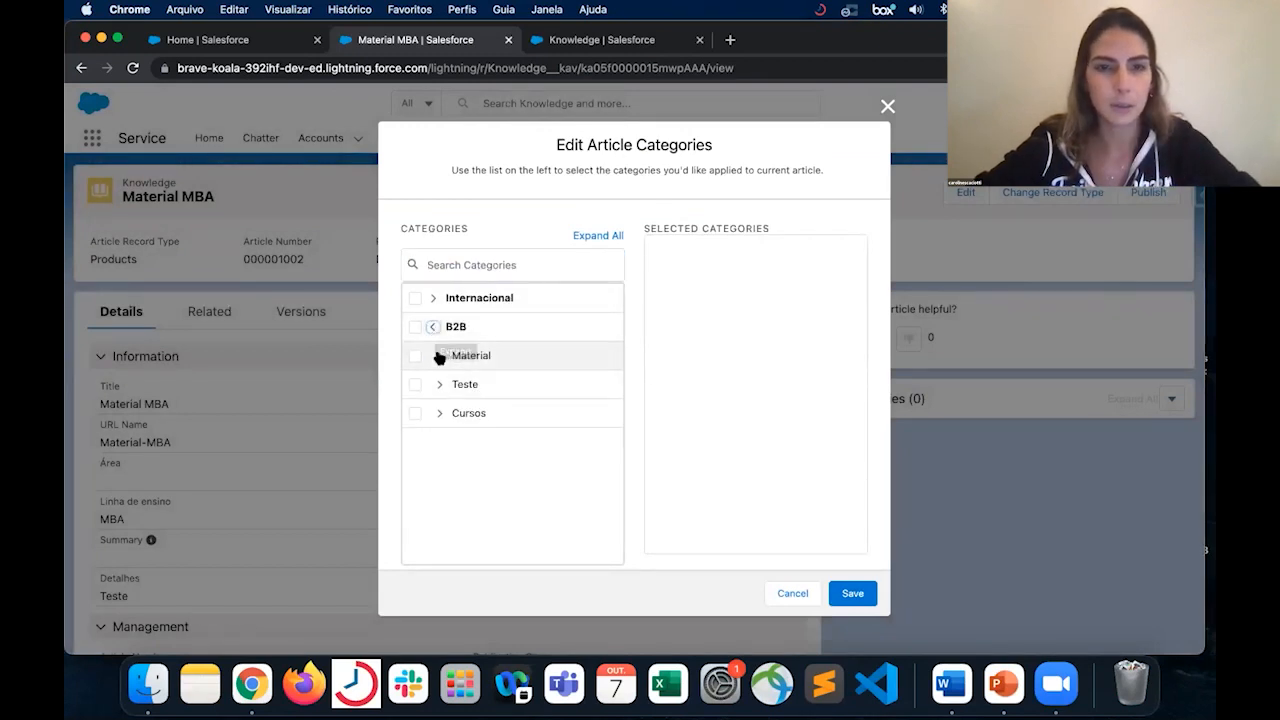
{"action": "left_click", "coordinate": [439, 356]}
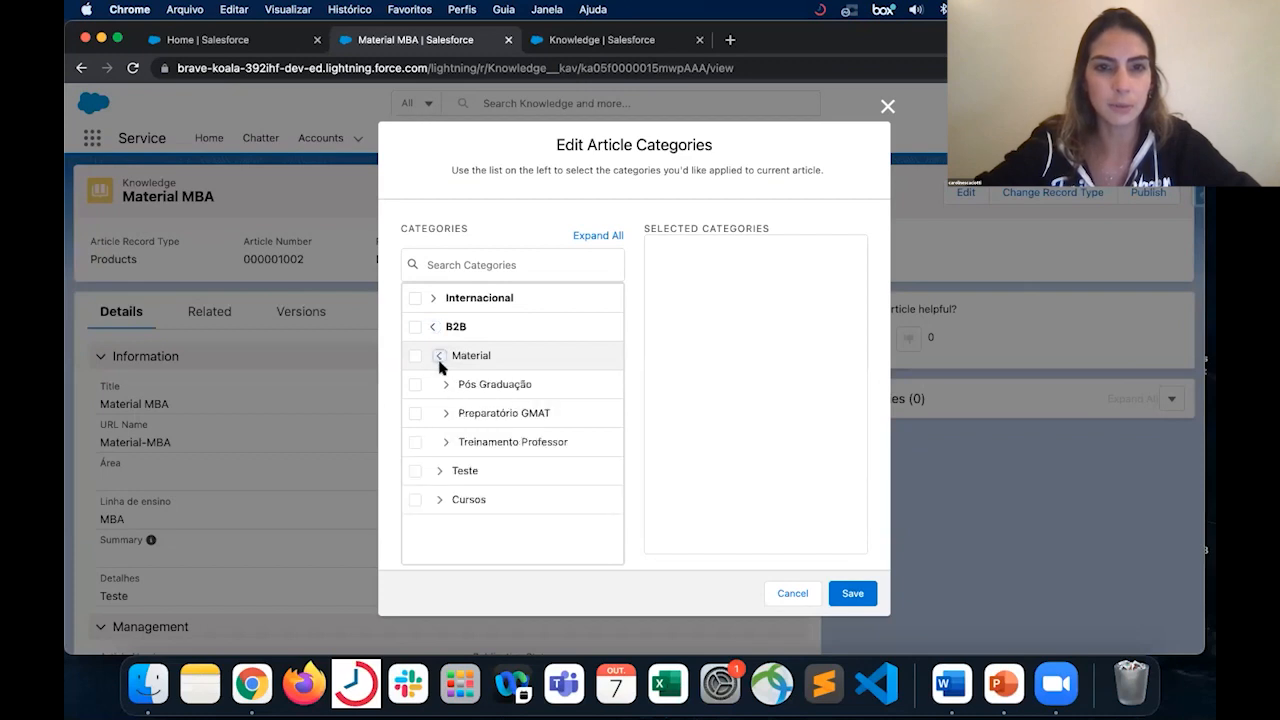
{"action": "left_click", "coordinate": [441, 357]}
{"action": "left_click", "coordinate": [433, 298]}
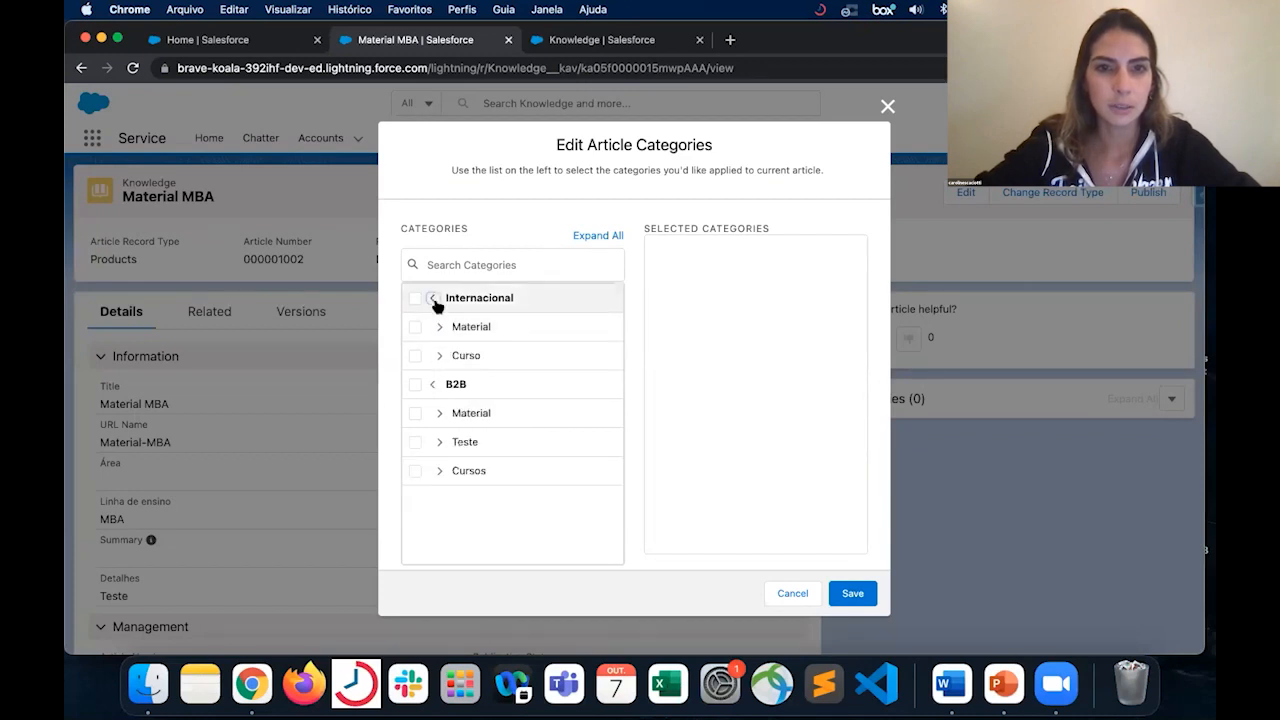
{"action": "left_click", "coordinate": [441, 328]}
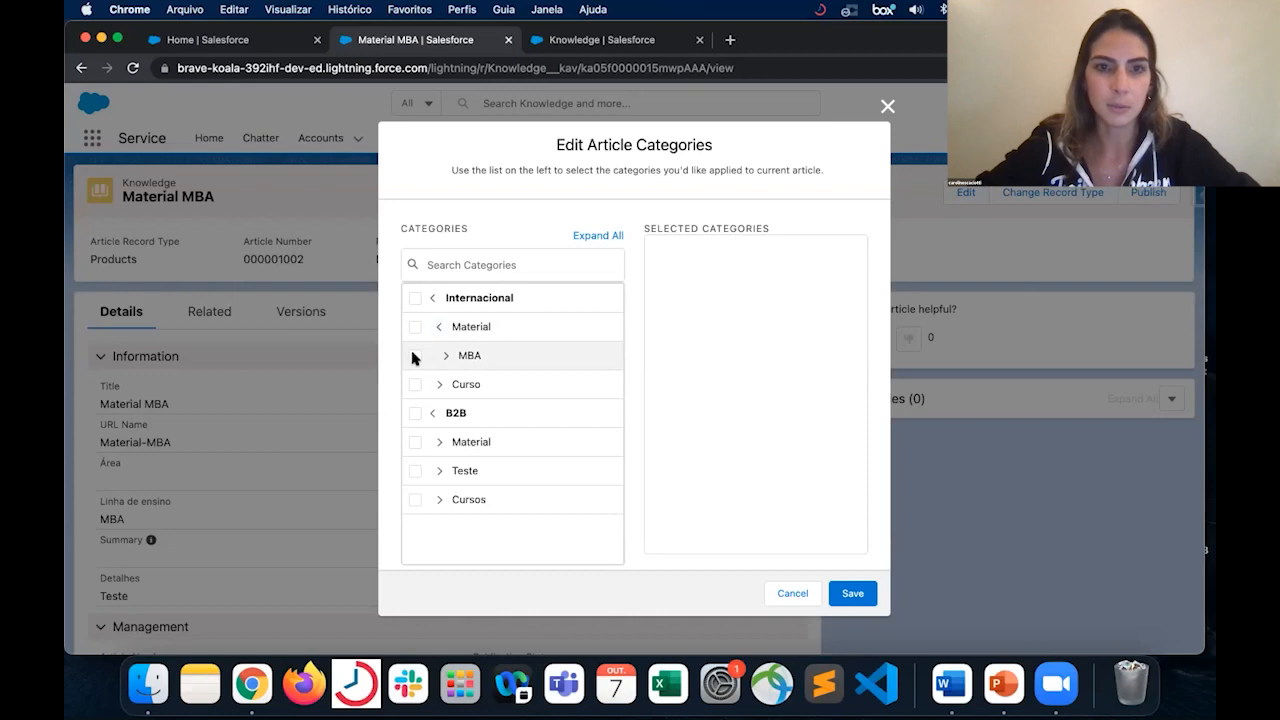
{"action": "left_click", "coordinate": [414, 356]}
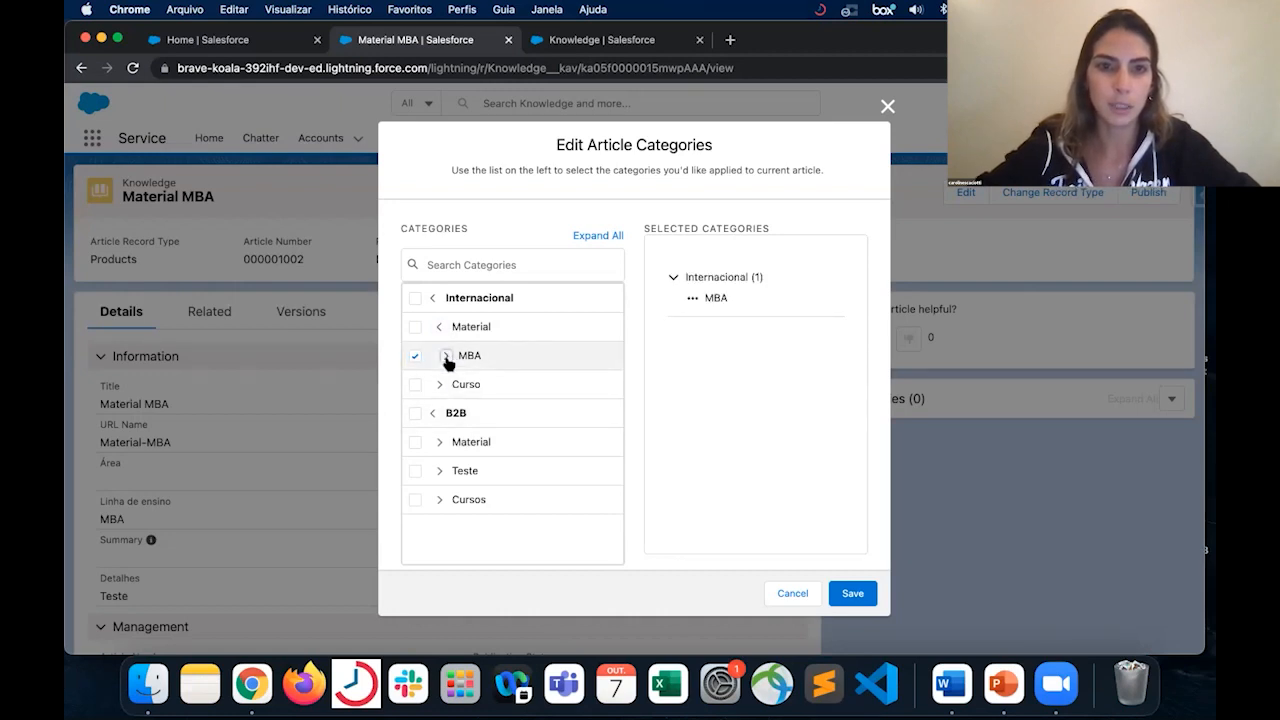
- Examine the B2B category tree by expanding its Material, Teste, Cursos and Online branches
{"action": "left_click", "coordinate": [440, 443]}
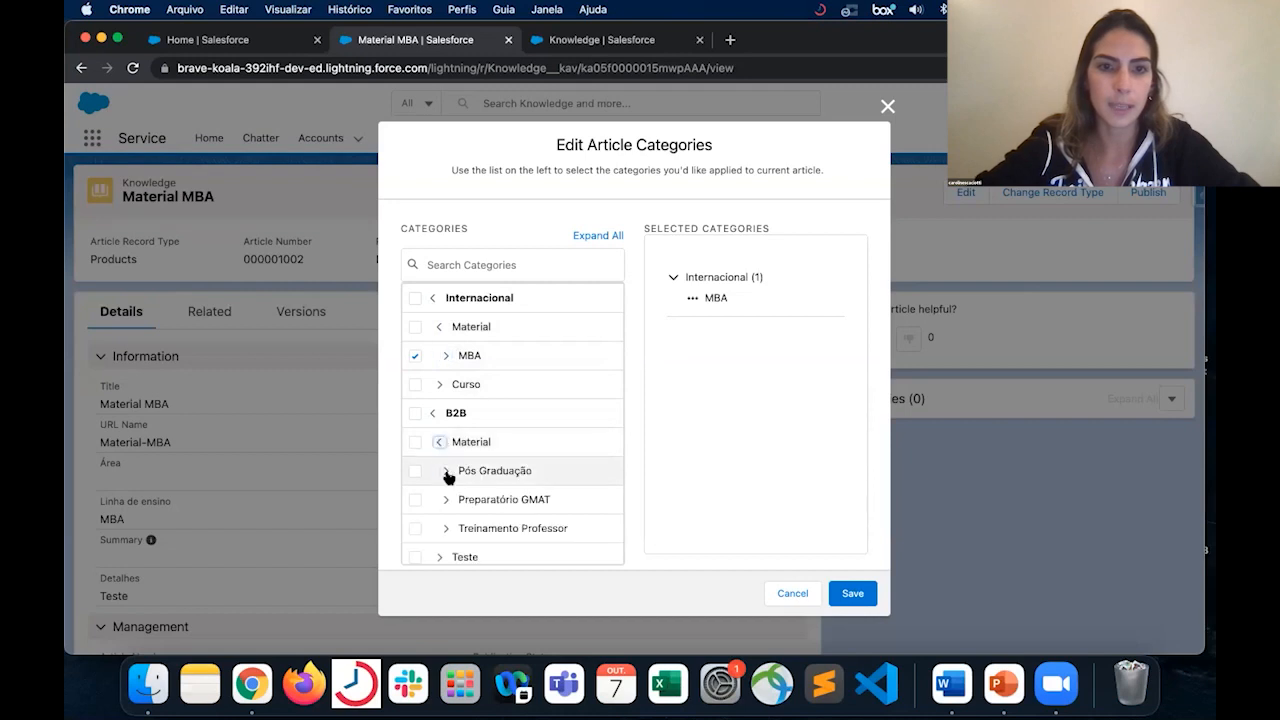
{"action": "scroll", "coordinate": [446, 513], "scroll_direction": "down", "scroll_amount": 1}
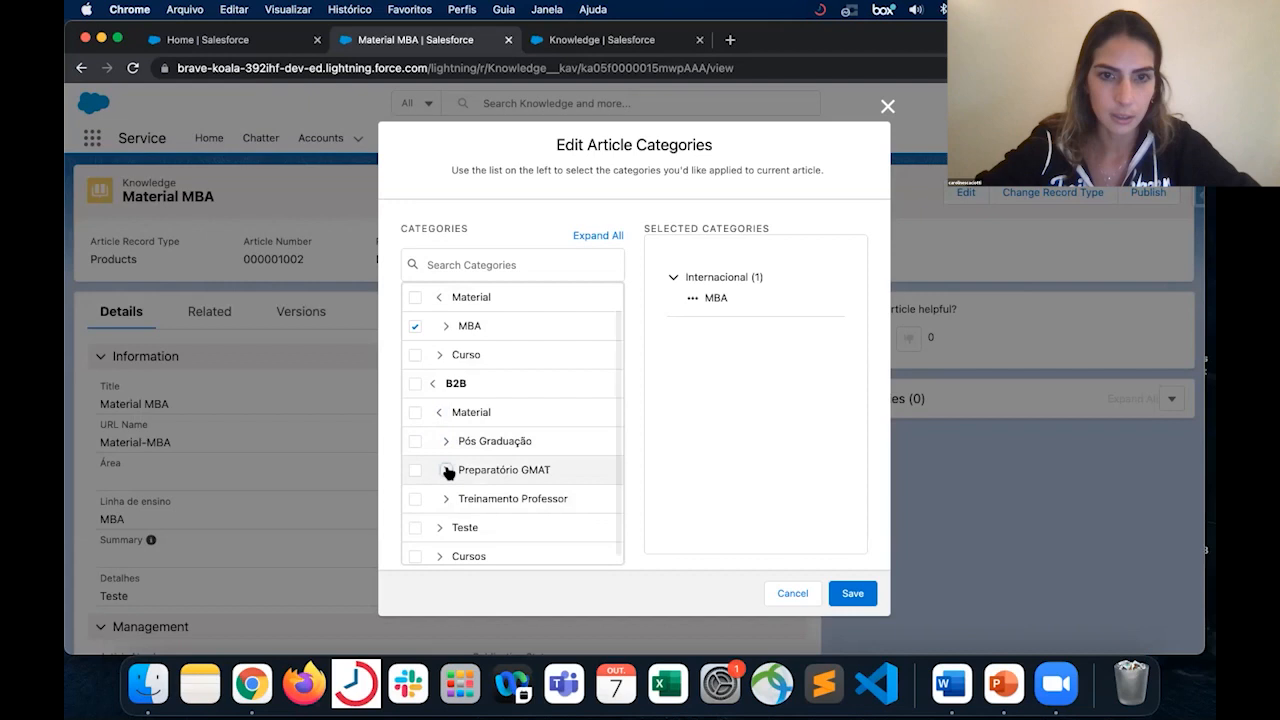
{"action": "left_click", "coordinate": [439, 528]}
{"action": "scroll", "coordinate": [439, 536], "scroll_direction": "down", "scroll_amount": 1}
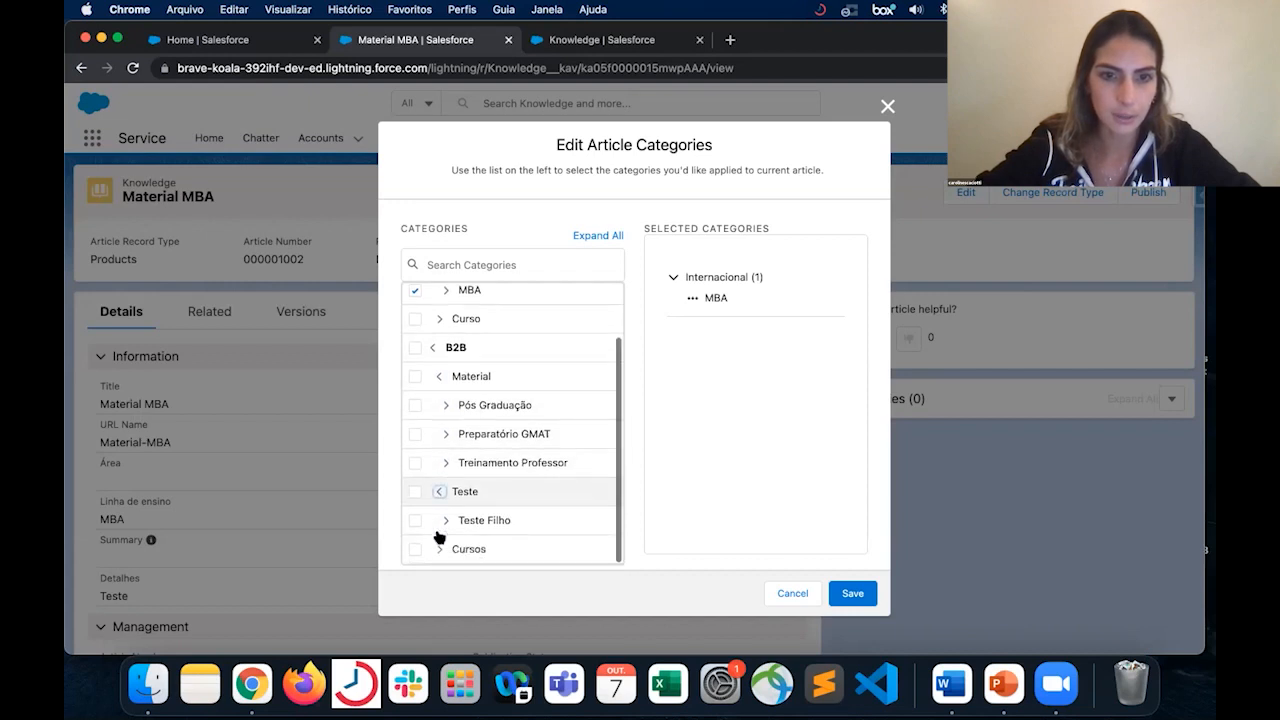
{"action": "left_click", "coordinate": [440, 550]}
{"action": "scroll", "coordinate": [443, 551], "scroll_direction": "down", "scroll_amount": 2}
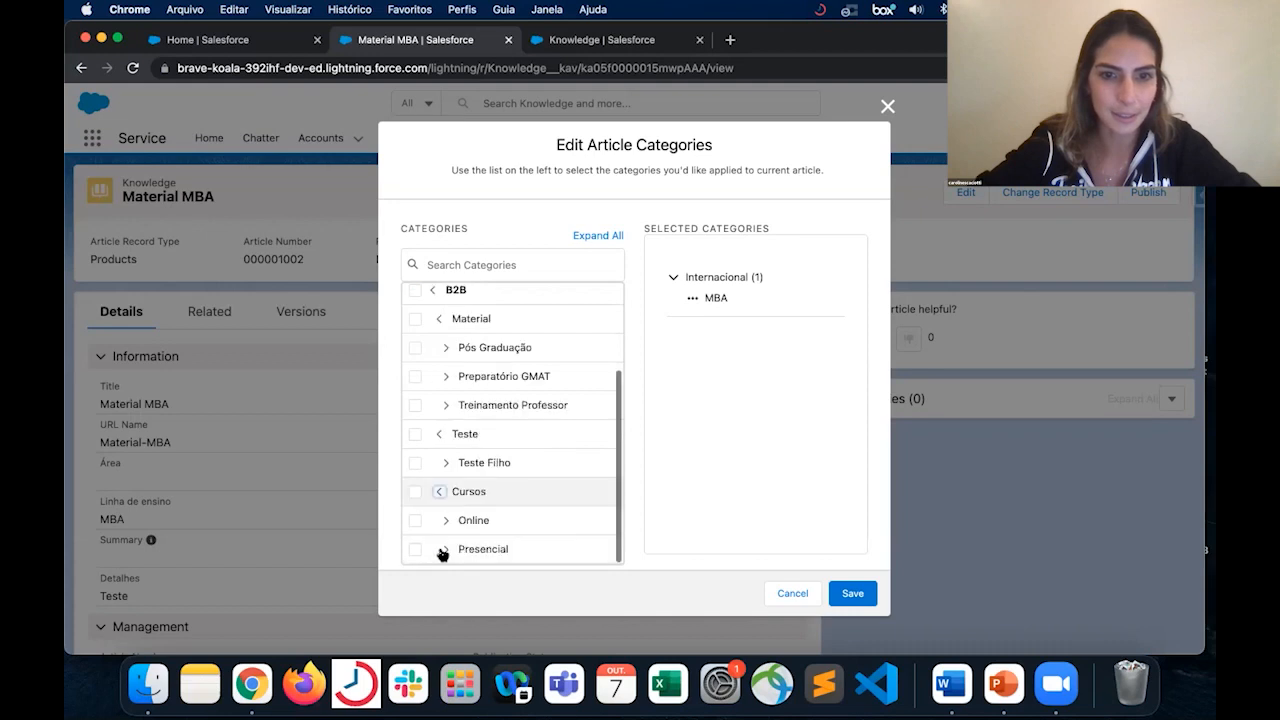
{"action": "left_click", "coordinate": [446, 519]}
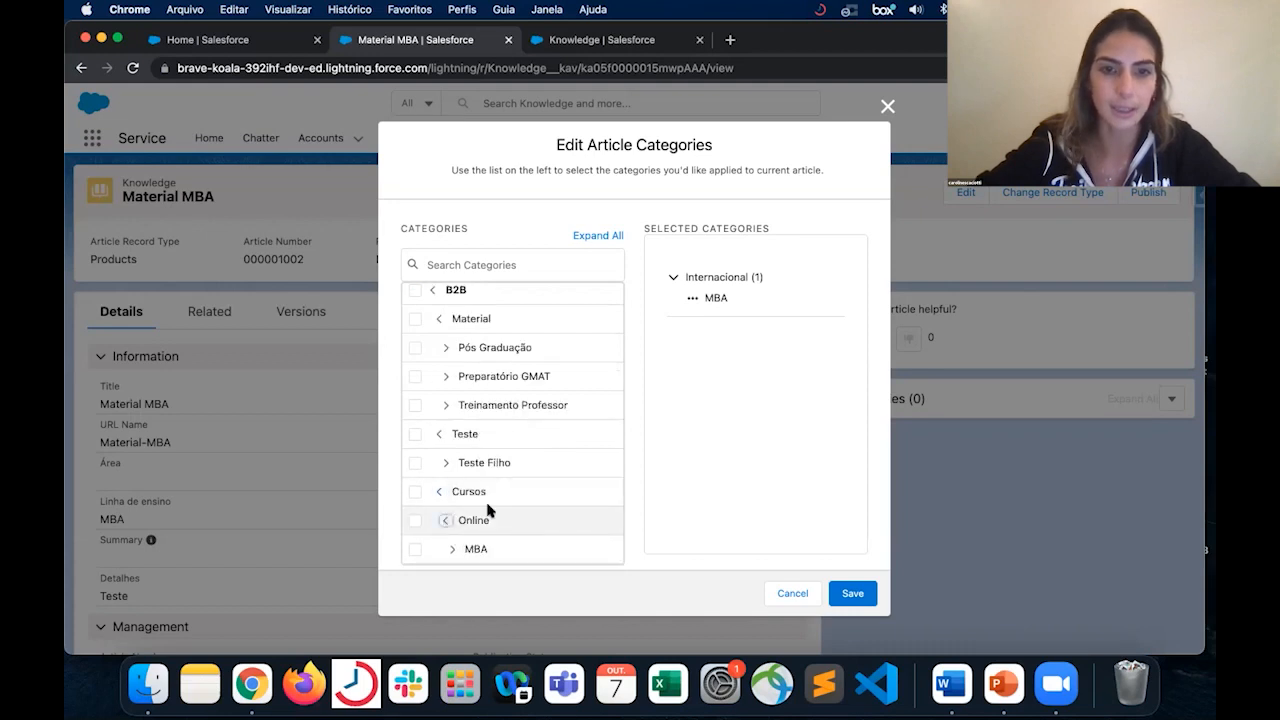
{"action": "scroll", "coordinate": [491, 509], "scroll_direction": "down", "scroll_amount": 3}
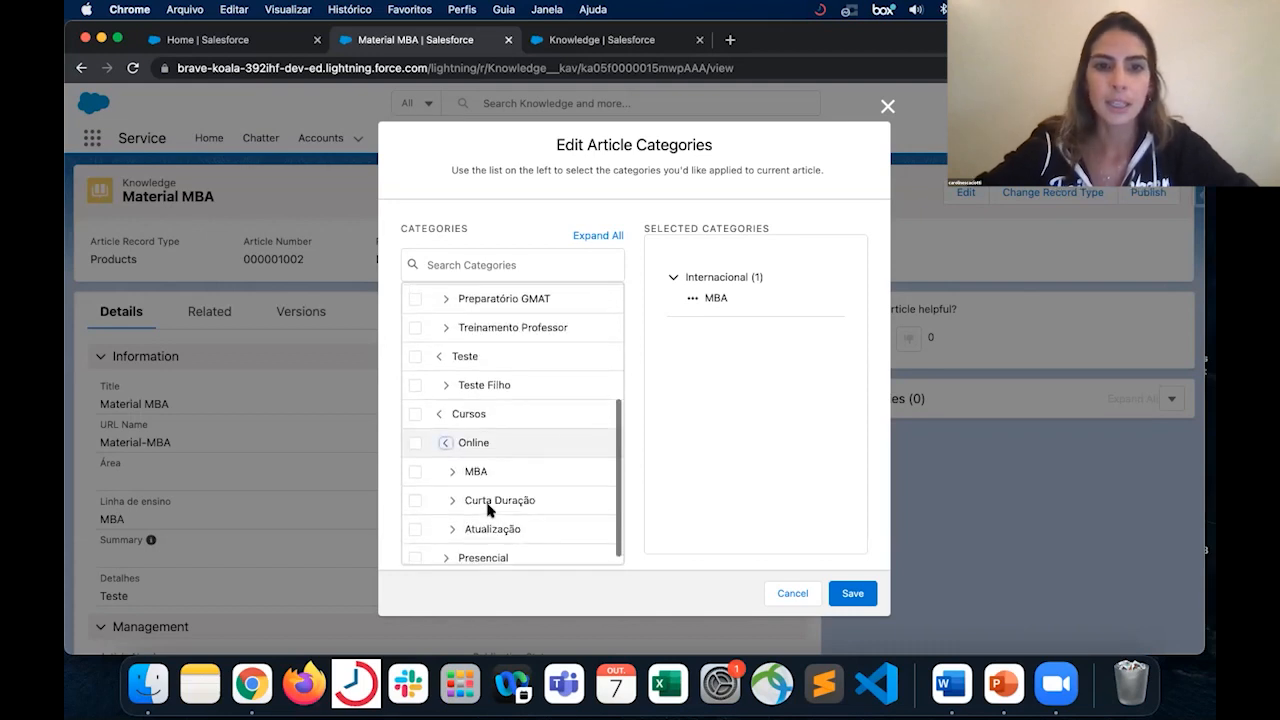
- Try selecting Online and its MBA subcategory under B2B > Cursos, clearing each selection again
{"action": "left_click", "coordinate": [416, 436]}
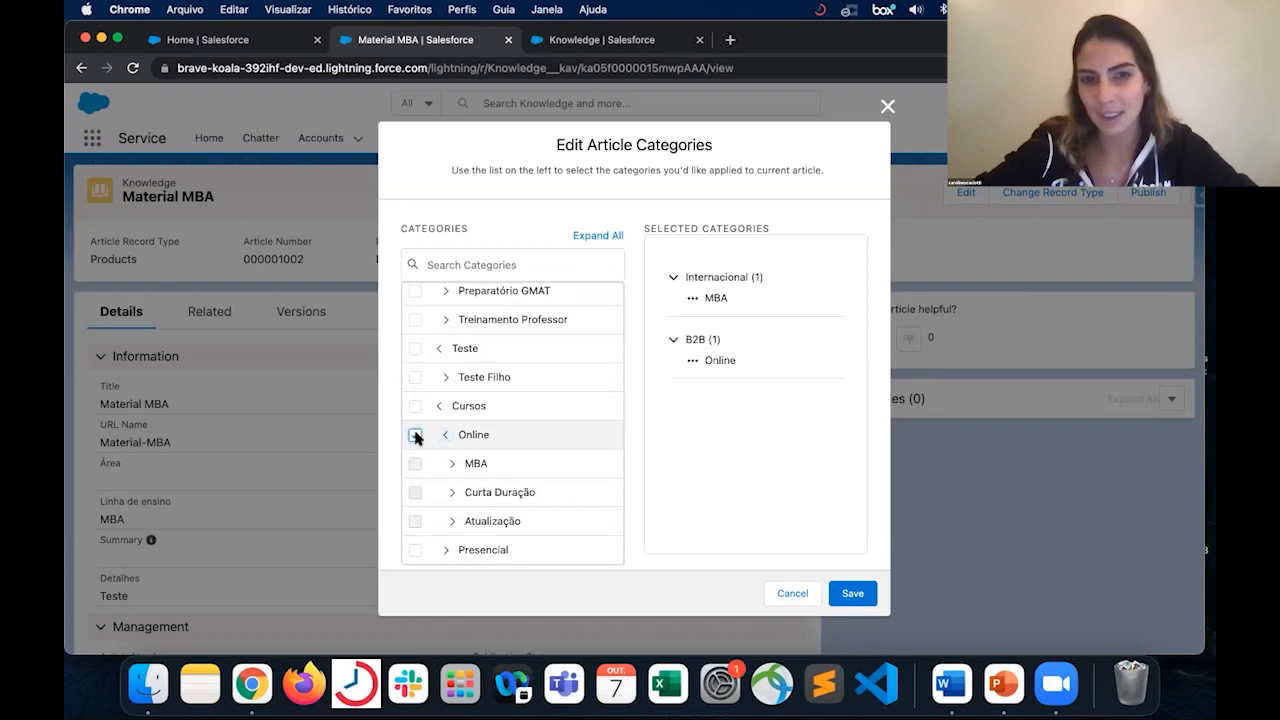
{"action": "left_click", "coordinate": [416, 437]}
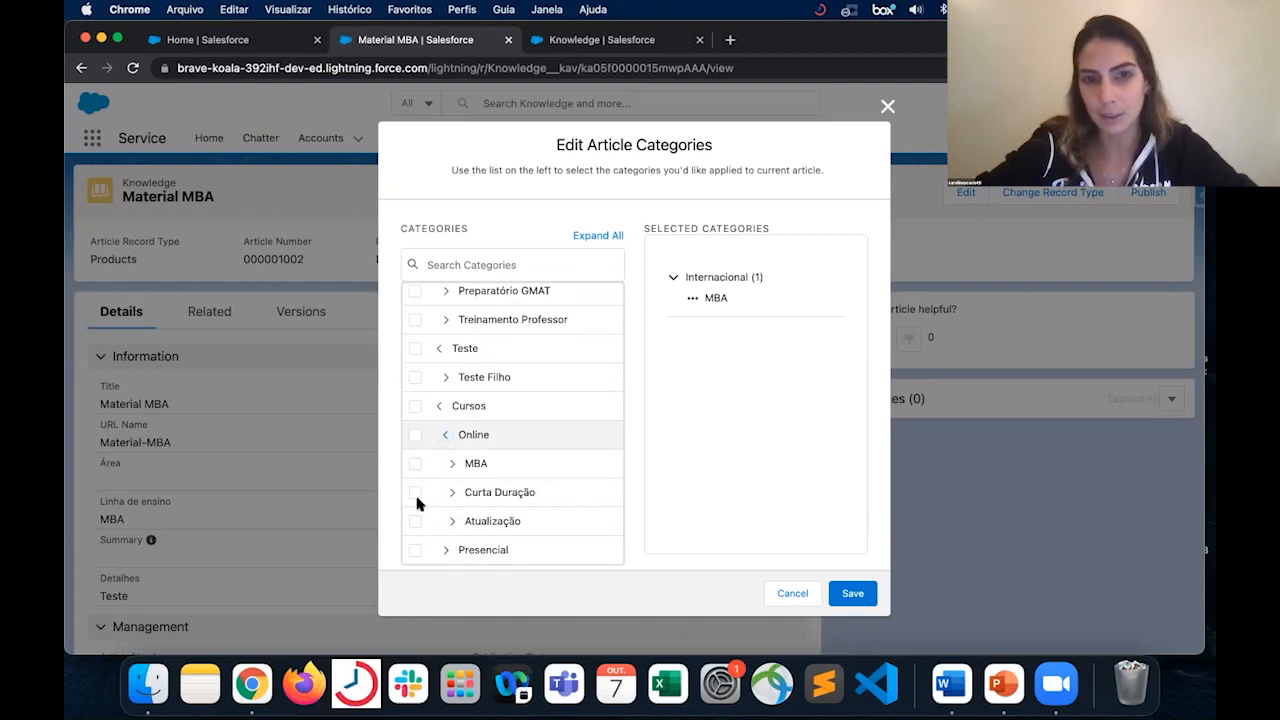
{"action": "left_click", "coordinate": [415, 435]}
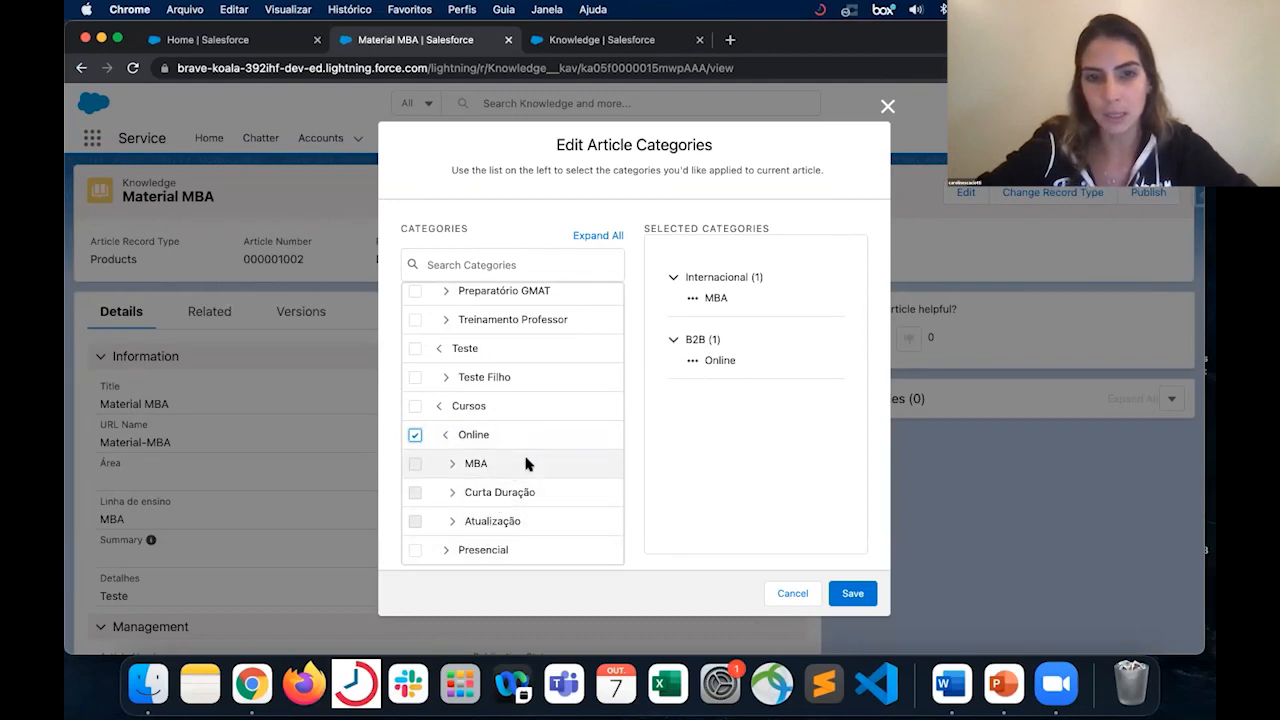
{"action": "left_click", "coordinate": [415, 435]}
{"action": "left_click", "coordinate": [415, 464]}
{"action": "left_click", "coordinate": [415, 464]}
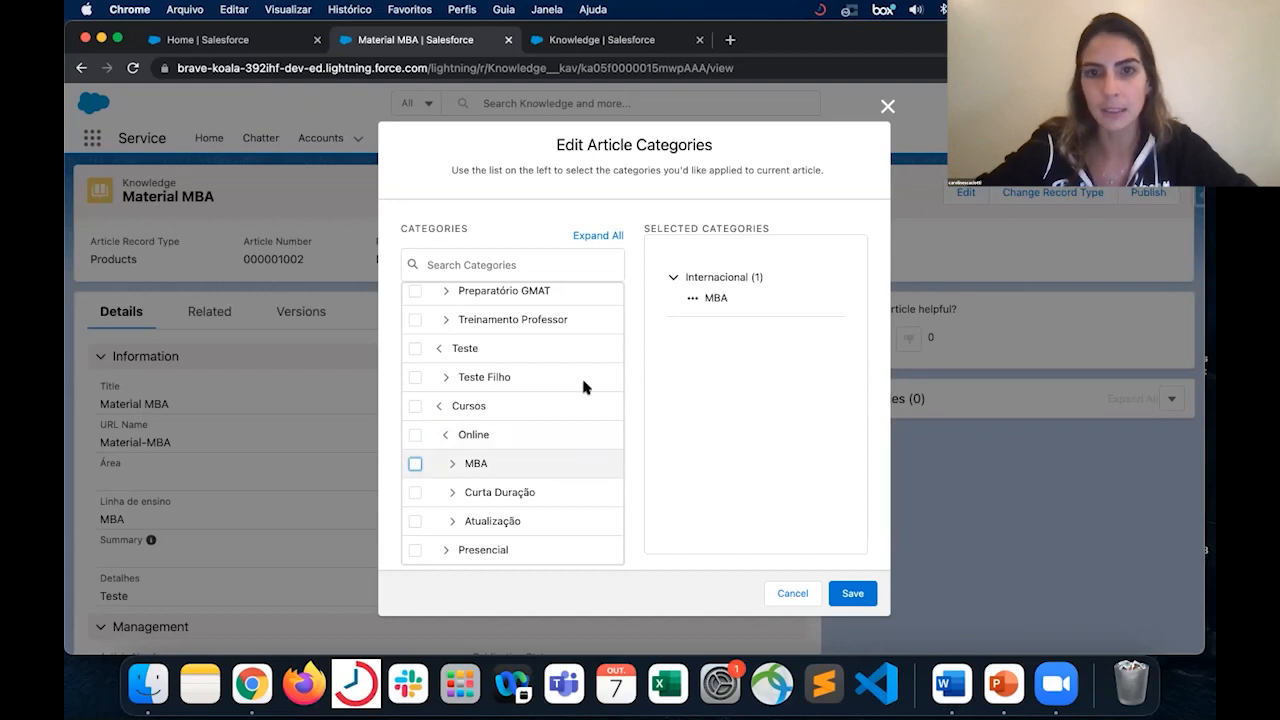
- Save the article's category assignment with only MBA under Internacional selected, and check its publication status
{"action": "scroll", "coordinate": [578, 360], "scroll_direction": "up", "scroll_amount": 5}
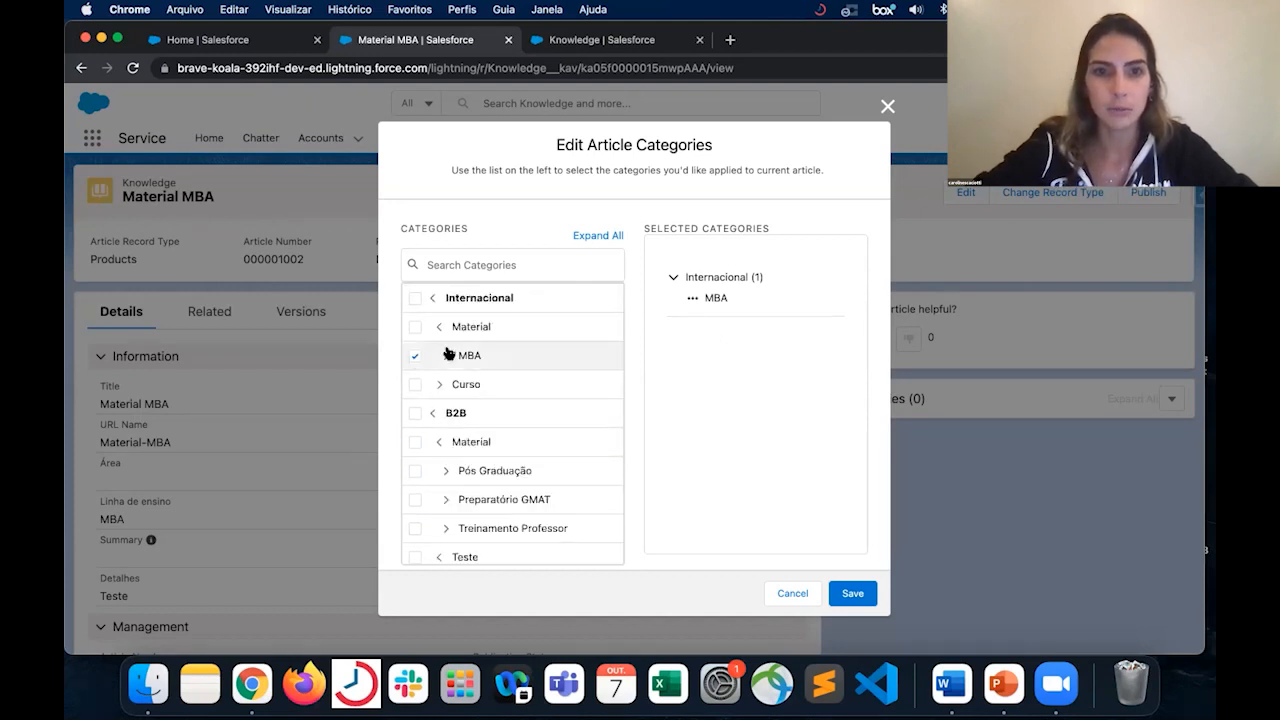
{"action": "left_click", "coordinate": [861, 596]}
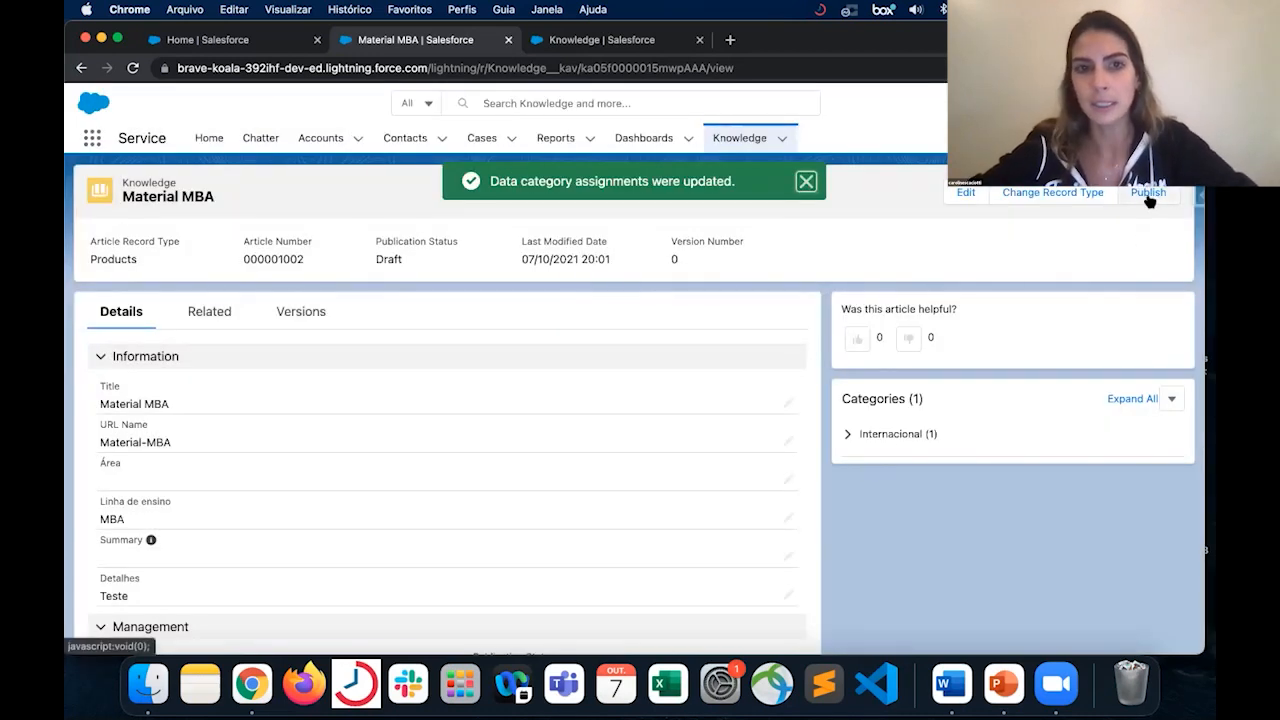
{"action": "double_click", "coordinate": [382, 258]}
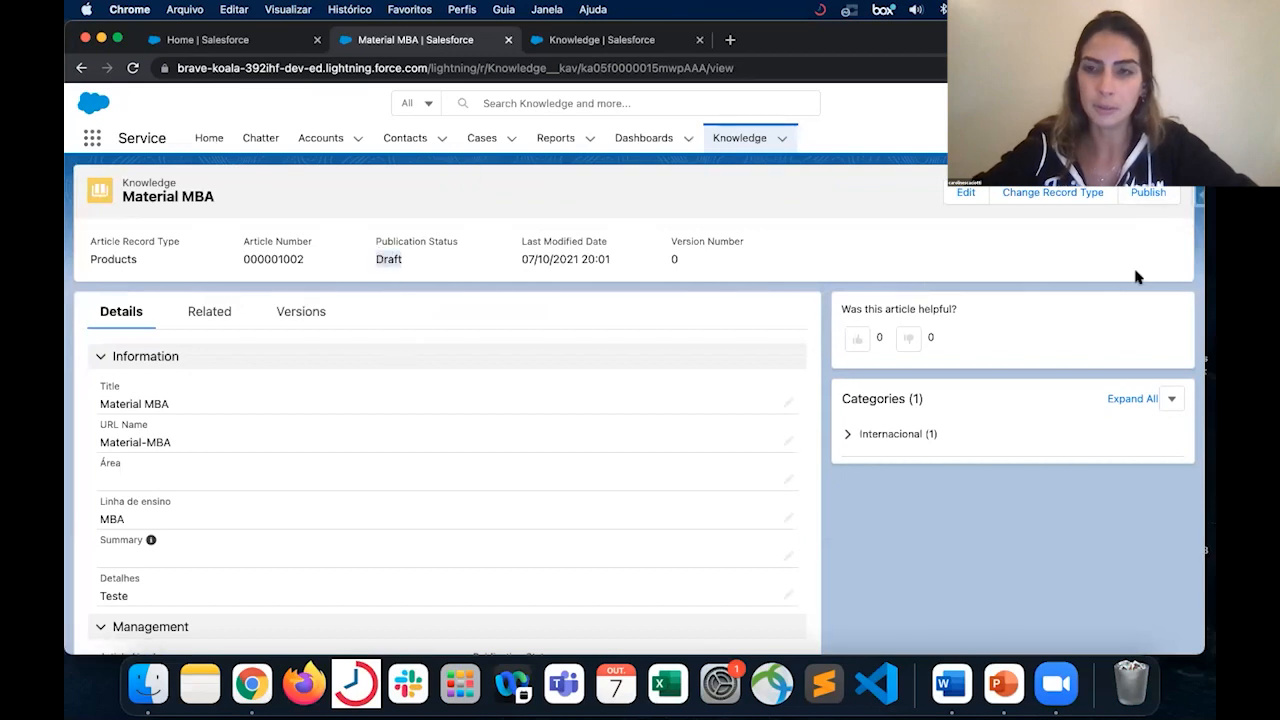
- Start publishing the Material MBA article and try scheduling the publication without entering a date
{"action": "left_click", "coordinate": [1150, 192]}
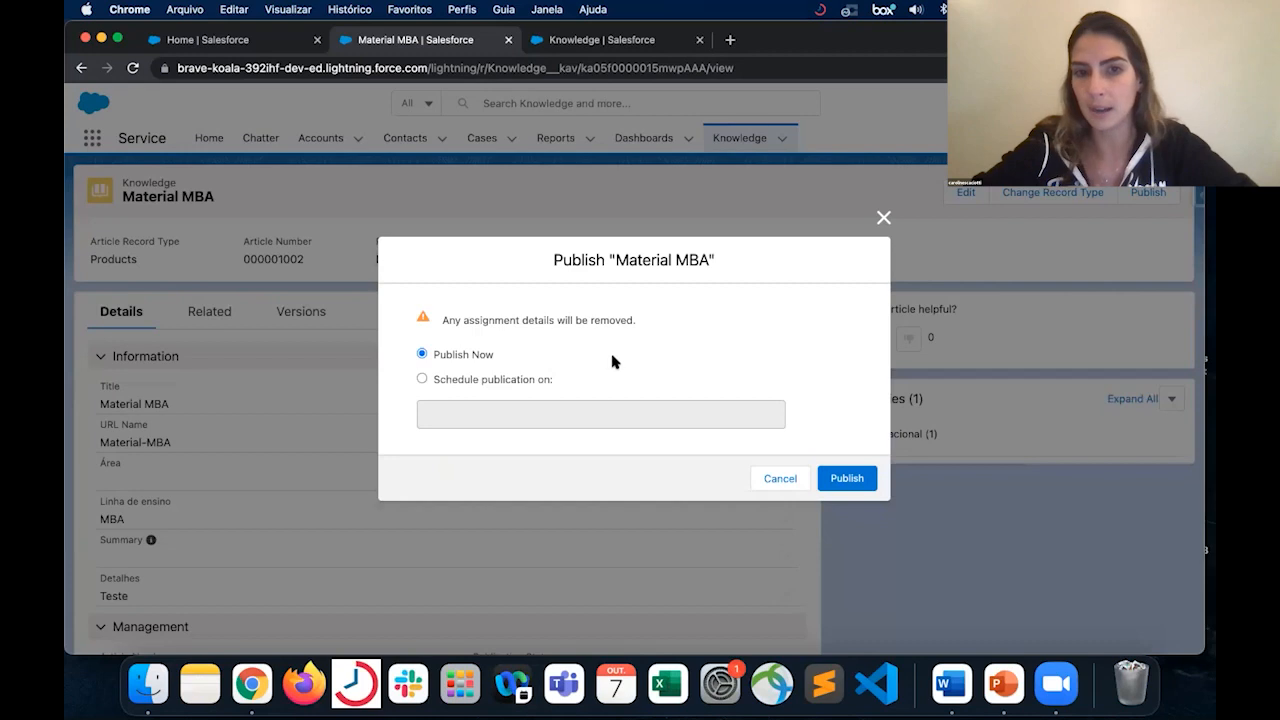
{"action": "left_click", "coordinate": [497, 381]}
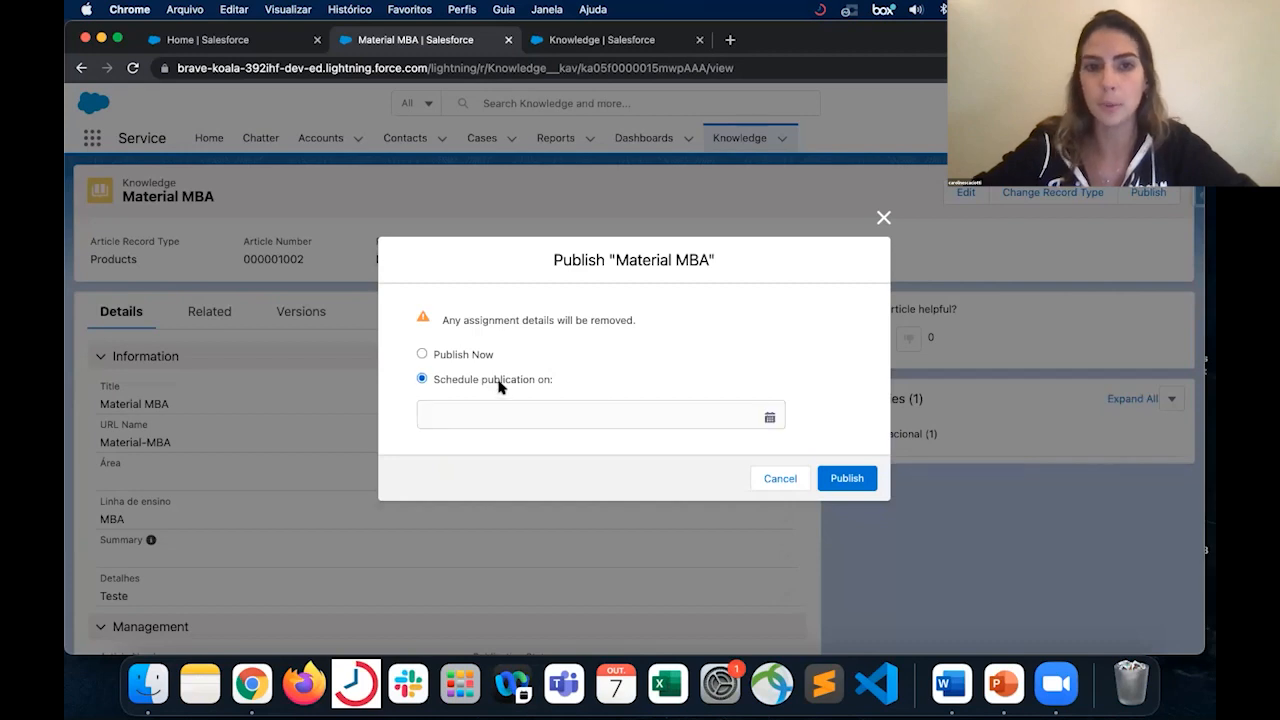
{"action": "left_click", "coordinate": [770, 418]}
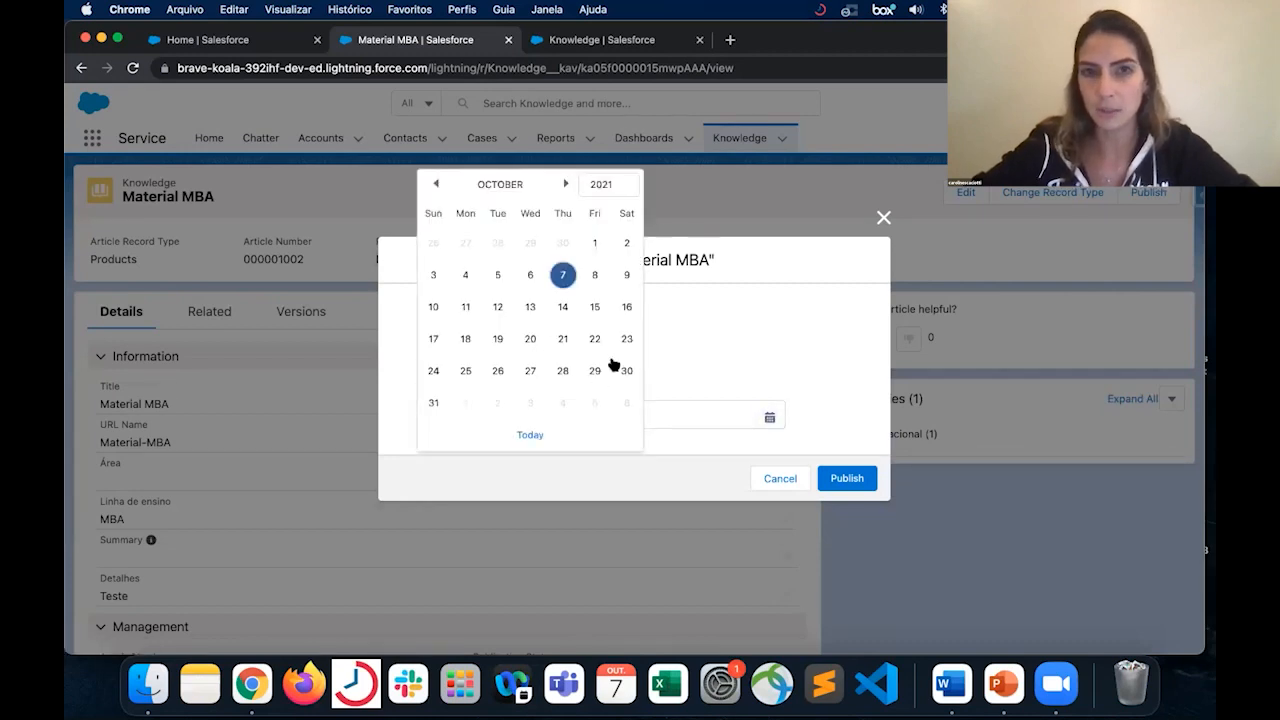
{"action": "left_click", "coordinate": [734, 379]}
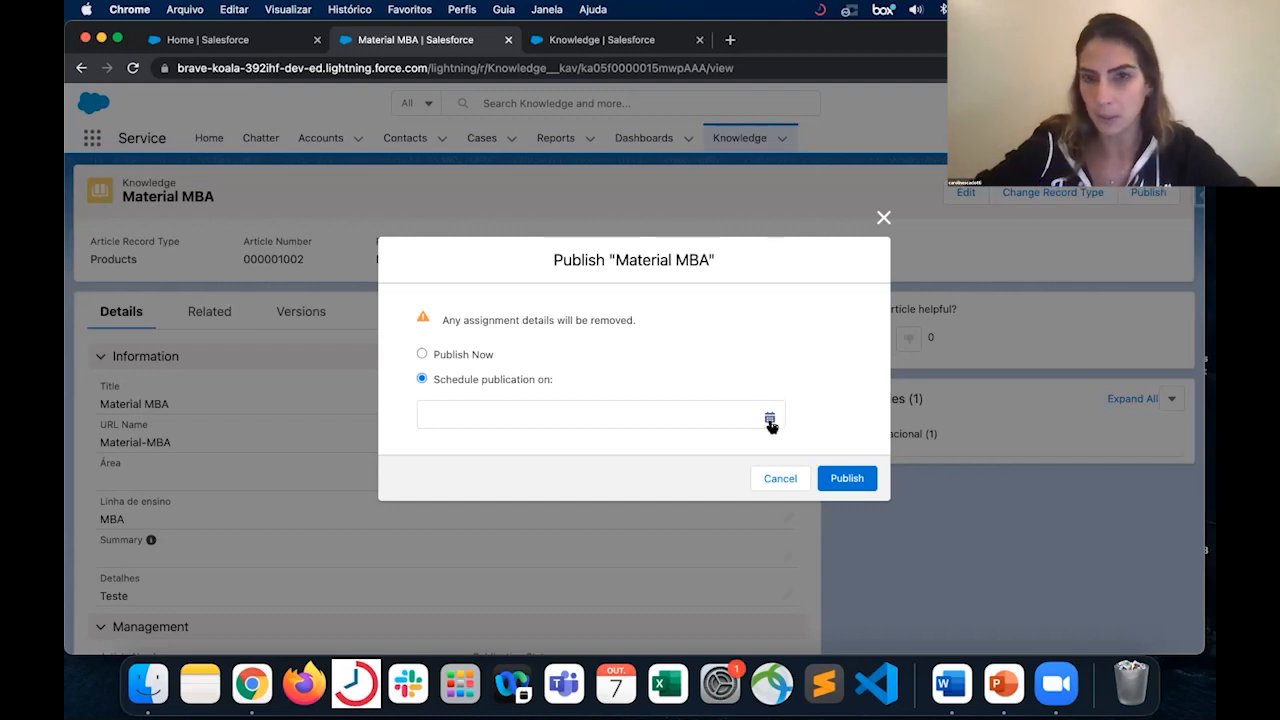
{"action": "left_click", "coordinate": [851, 478]}
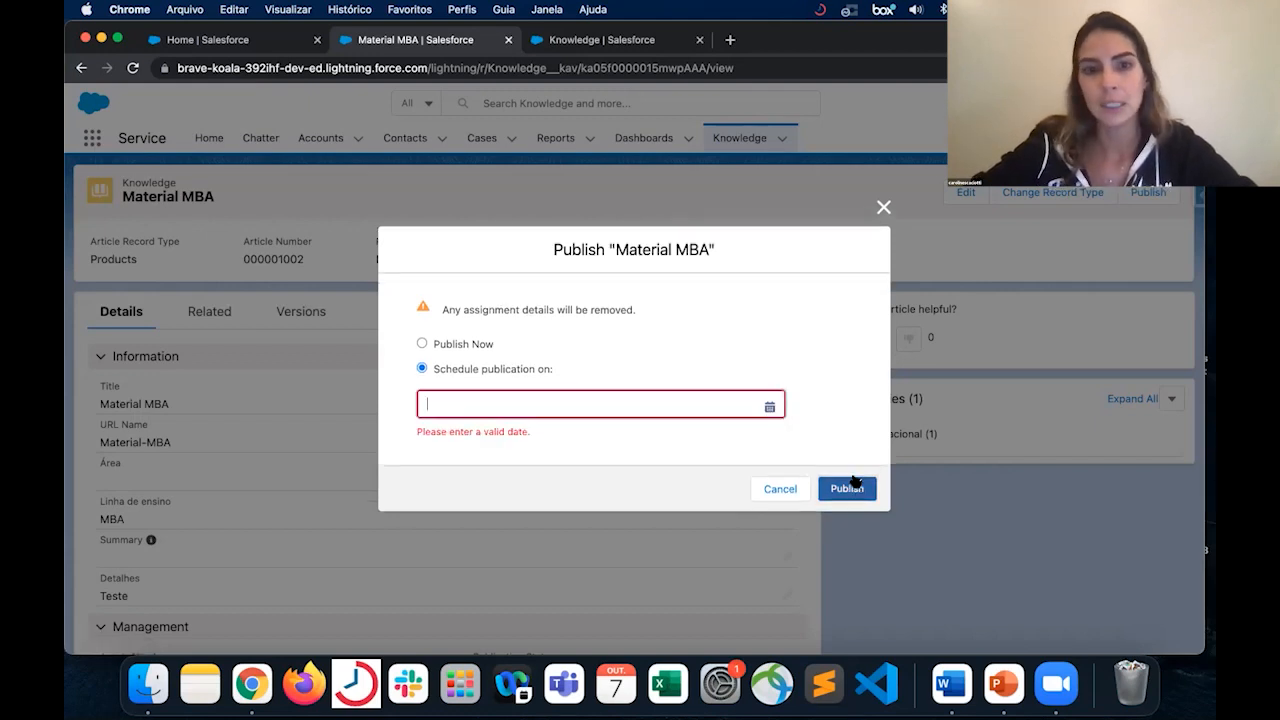
- Switch the publication option to Publish Now, publish the article, and check its publication status
{"action": "left_click", "coordinate": [481, 352]}
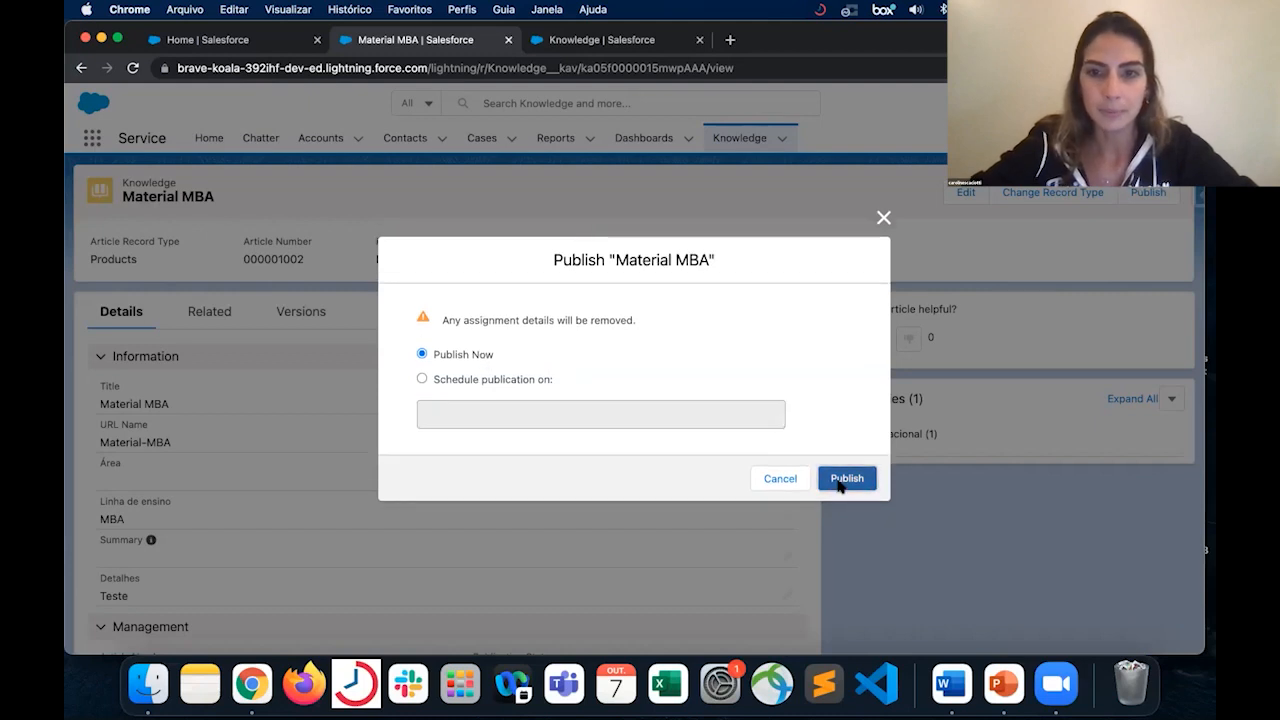
{"action": "left_click", "coordinate": [843, 479]}
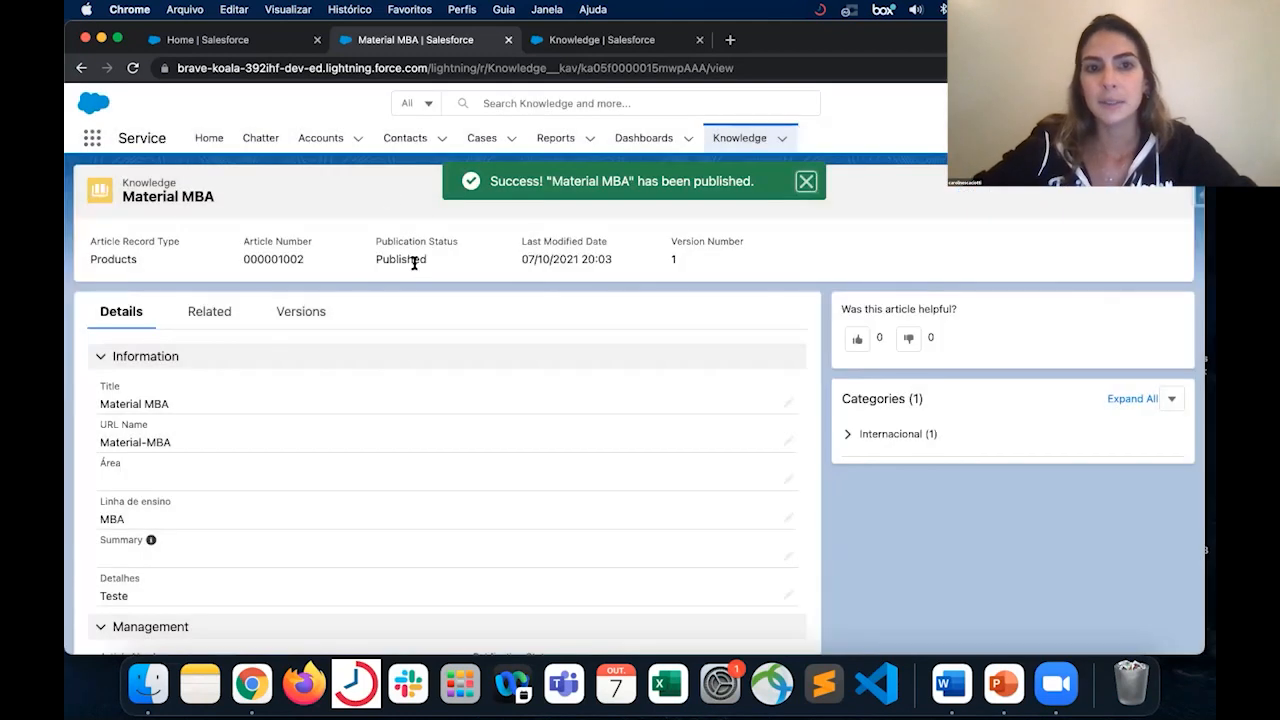
{"action": "double_click", "coordinate": [414, 262]}
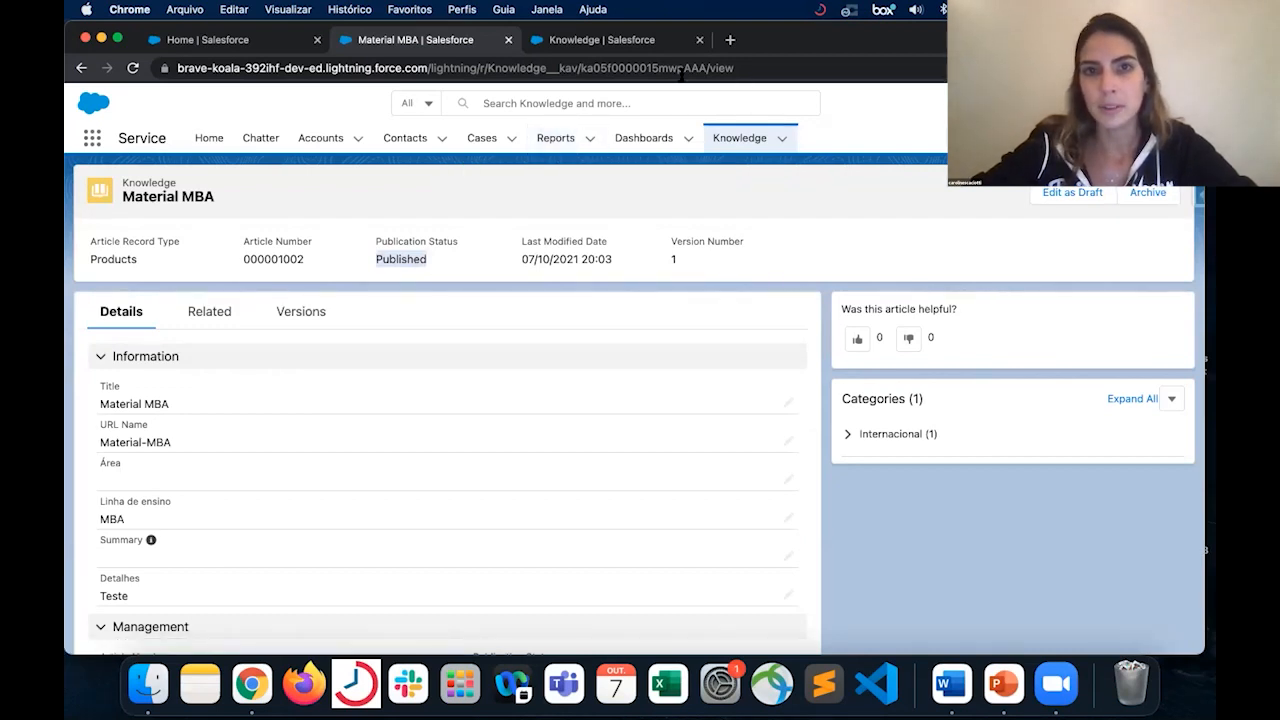
- Go back to the Knowledge list and open the article "Como cancelar um pedido?"
{"action": "left_click", "coordinate": [632, 48]}
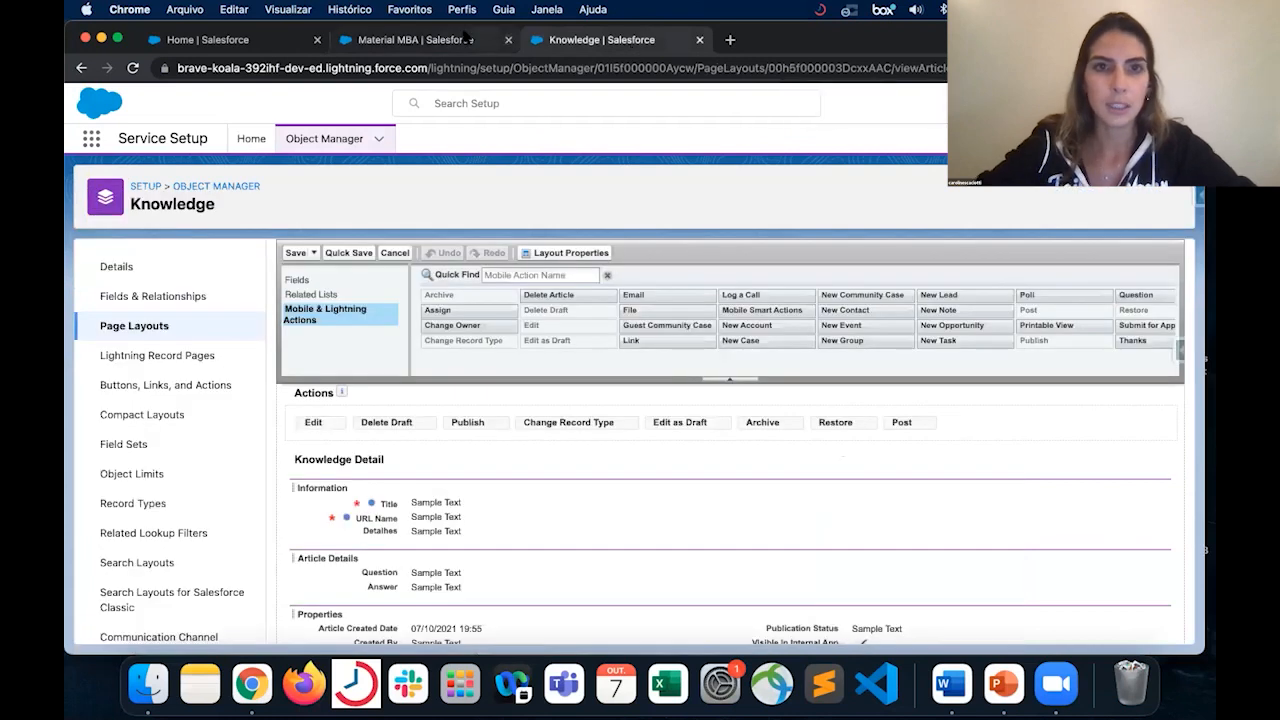
{"action": "left_click", "coordinate": [466, 39]}
{"action": "left_click", "coordinate": [726, 141]}
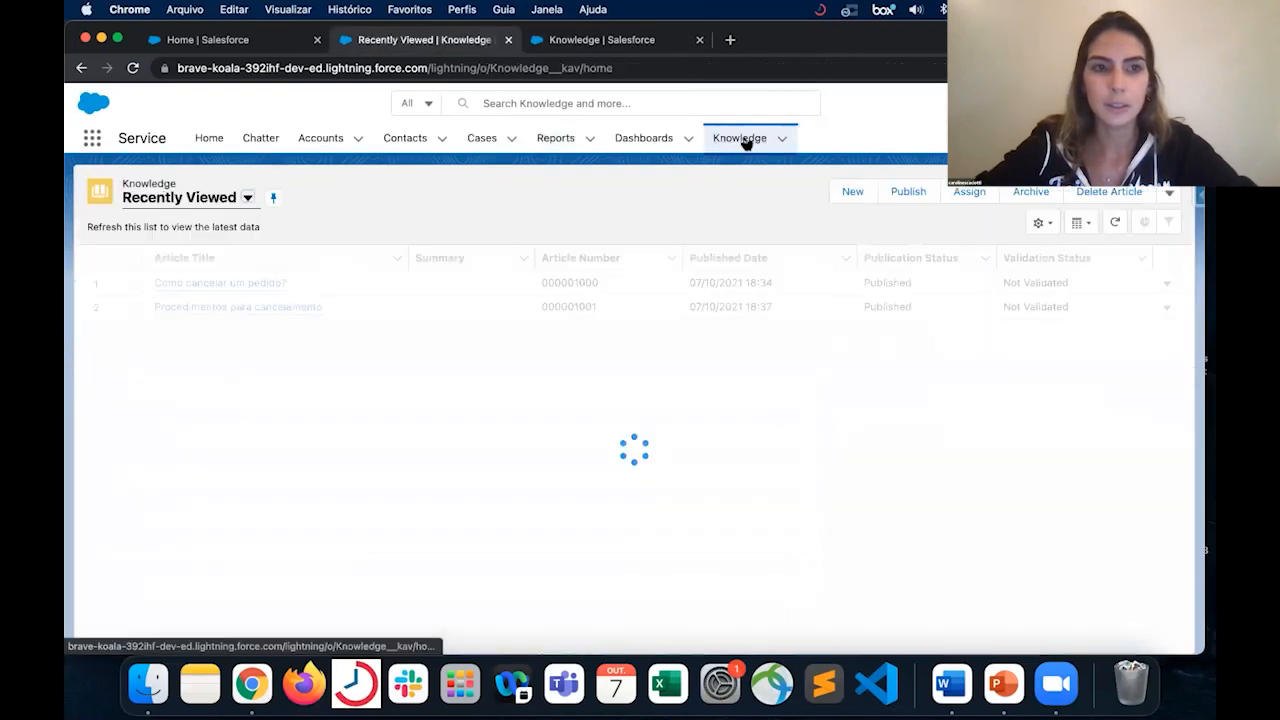
{"action": "left_click", "coordinate": [266, 307]}
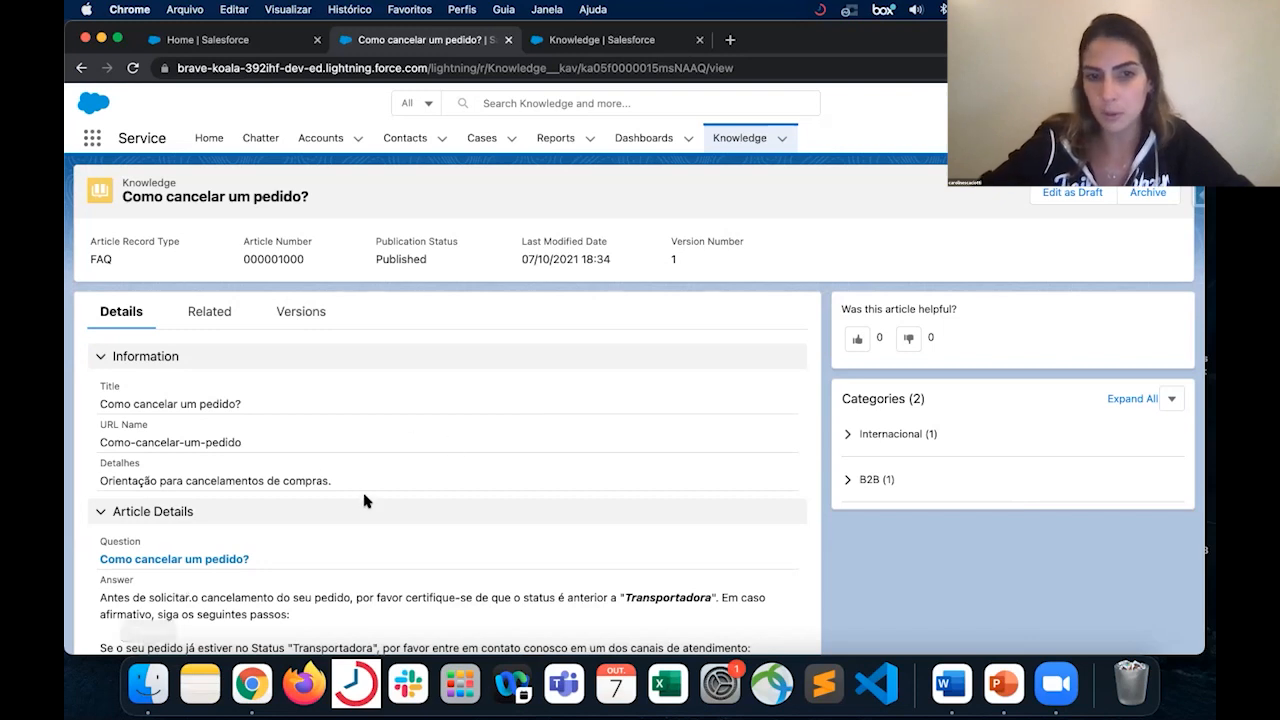
- Edit the published article as a draft and place the text cursor in the Answer after "siga os seguintes passos:"
{"action": "left_click", "coordinate": [1068, 192]}
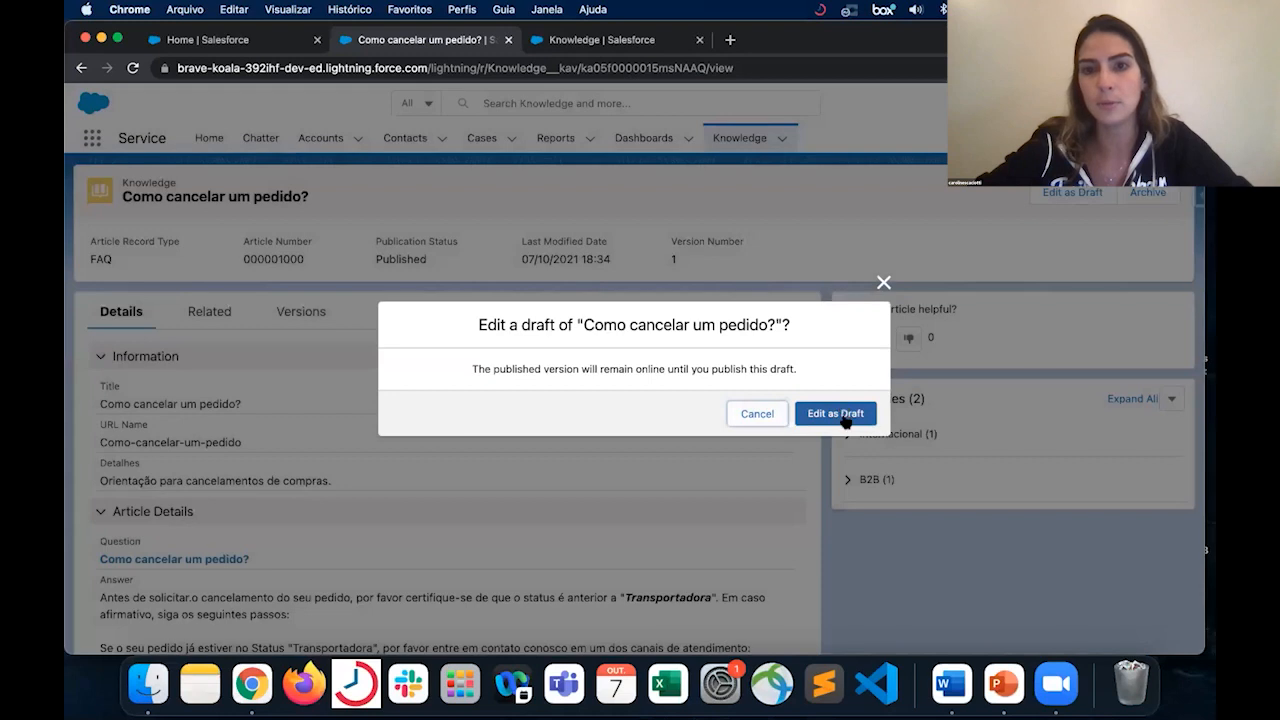
{"action": "left_click", "coordinate": [843, 411]}
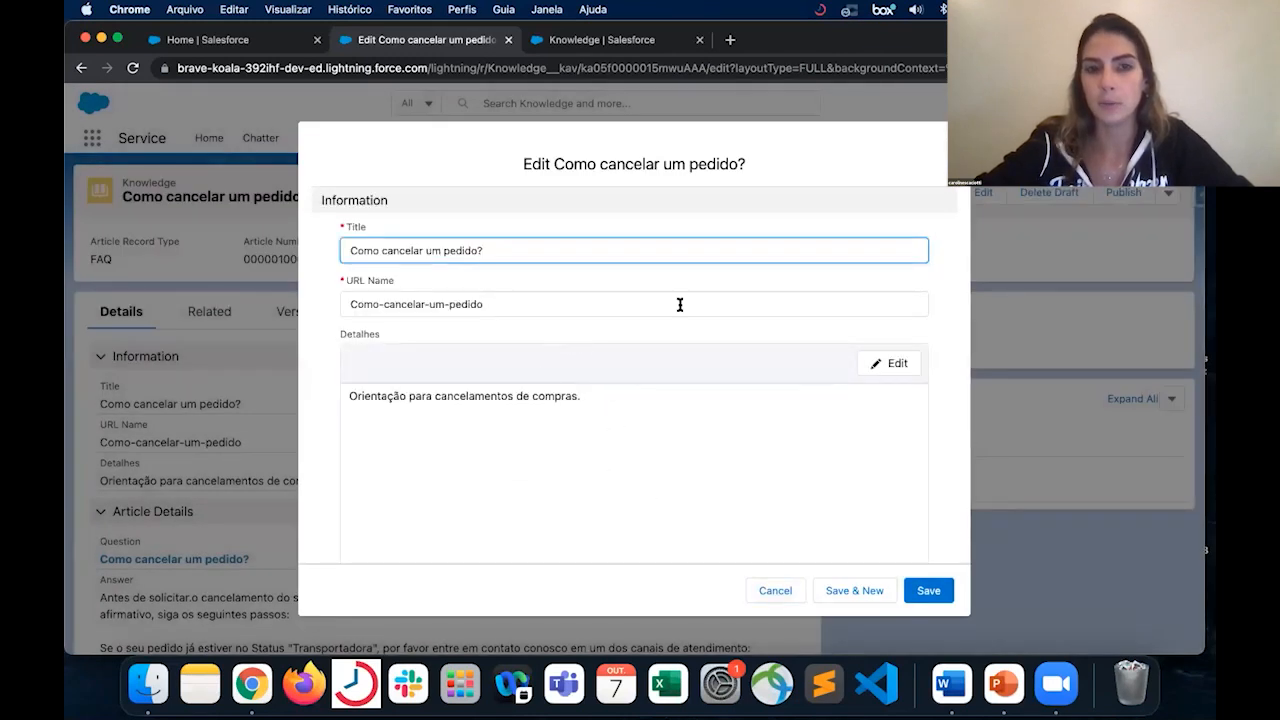
{"action": "scroll", "coordinate": [637, 499], "scroll_direction": "down", "scroll_amount": 1}
{"action": "scroll", "coordinate": [640, 500], "scroll_direction": "down", "scroll_amount": 8}
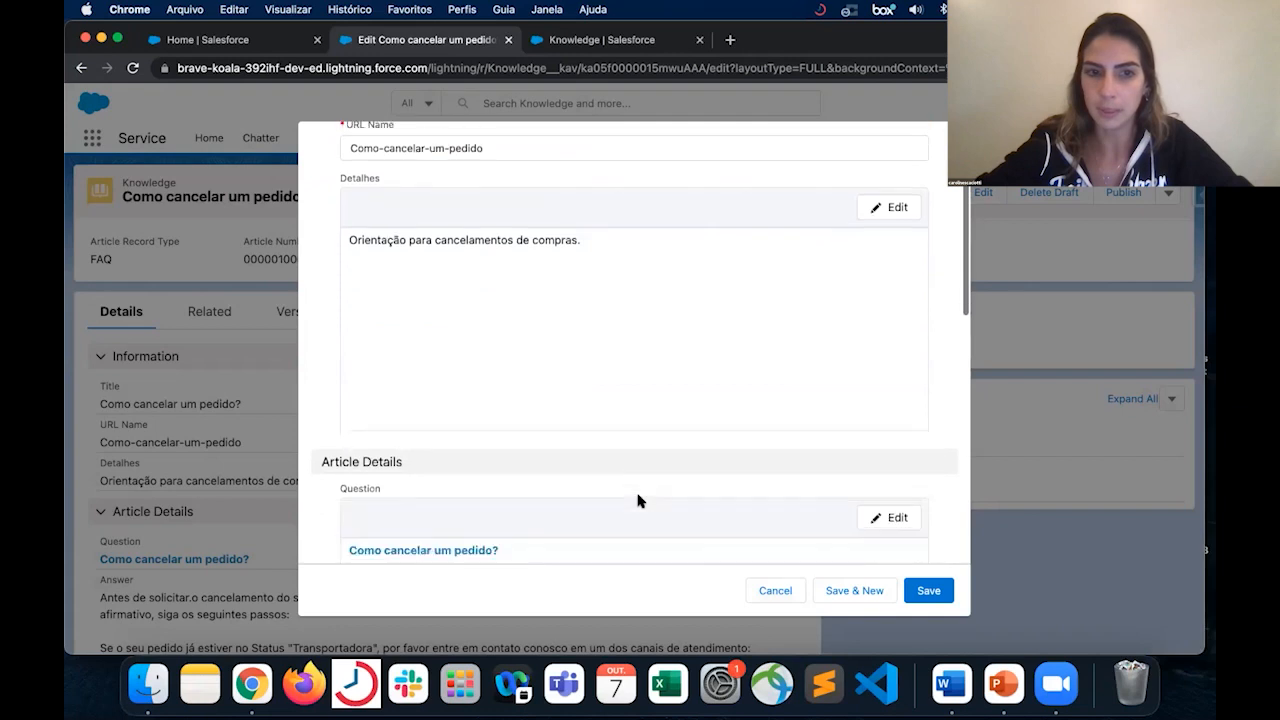
{"action": "scroll", "coordinate": [637, 500], "scroll_direction": "down", "scroll_amount": 4}
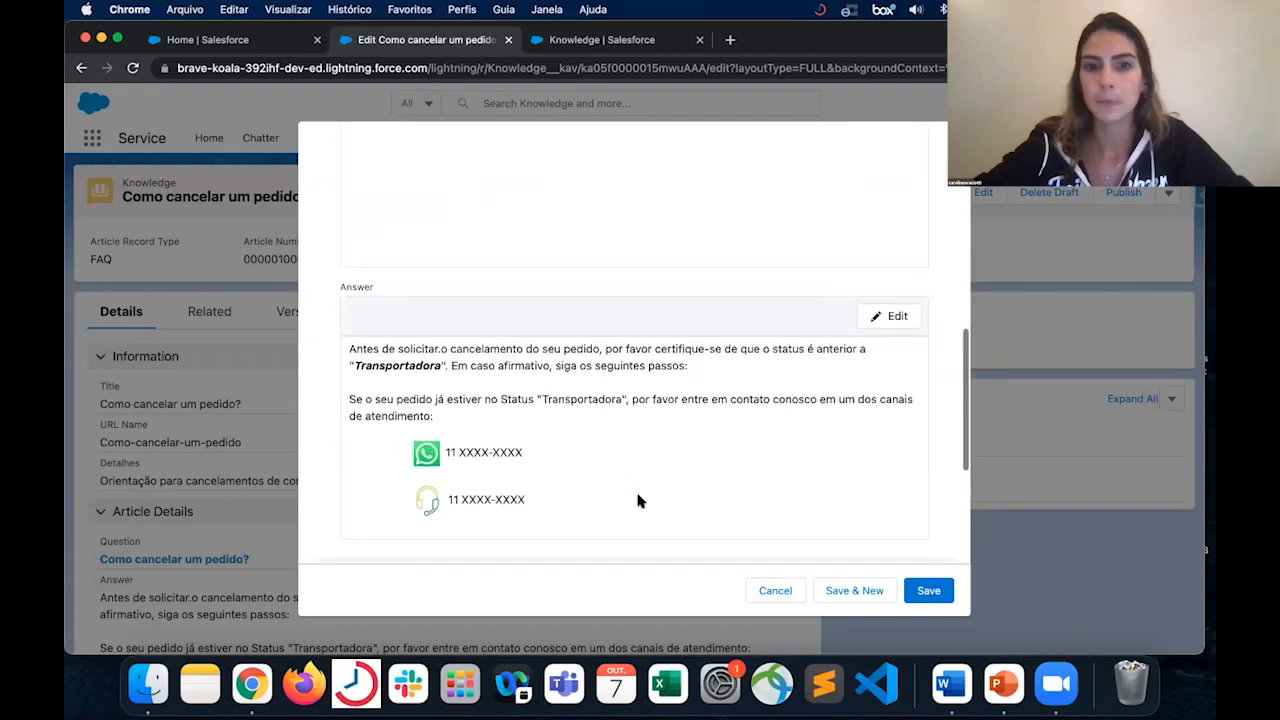
{"action": "scroll", "coordinate": [637, 500], "scroll_direction": "up", "scroll_amount": 3}
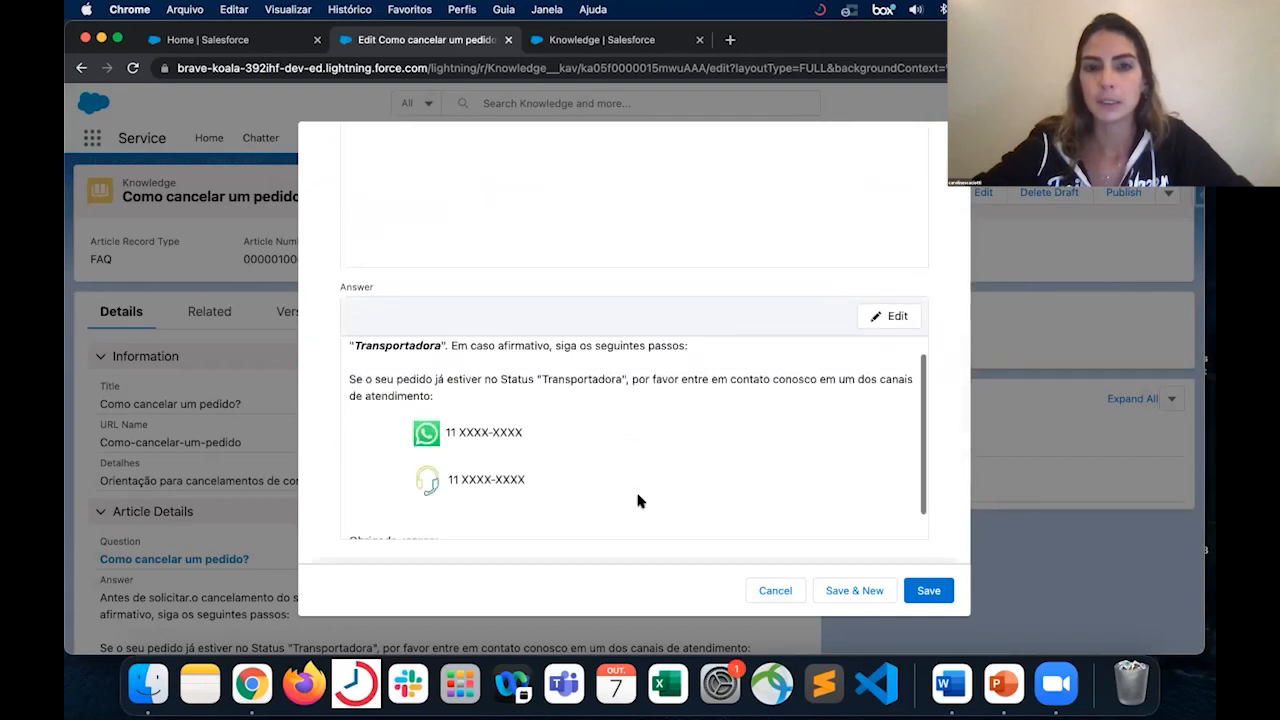
{"action": "left_click", "coordinate": [896, 316]}
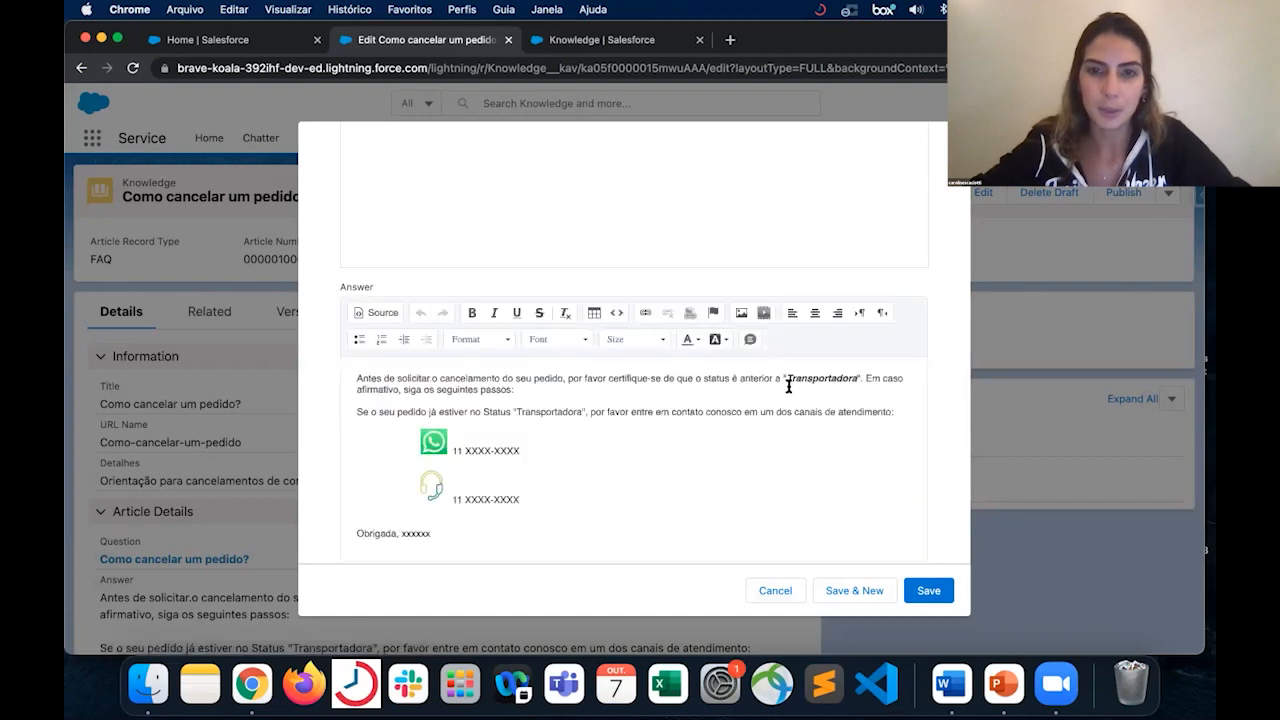
{"action": "left_click", "coordinate": [726, 393]}
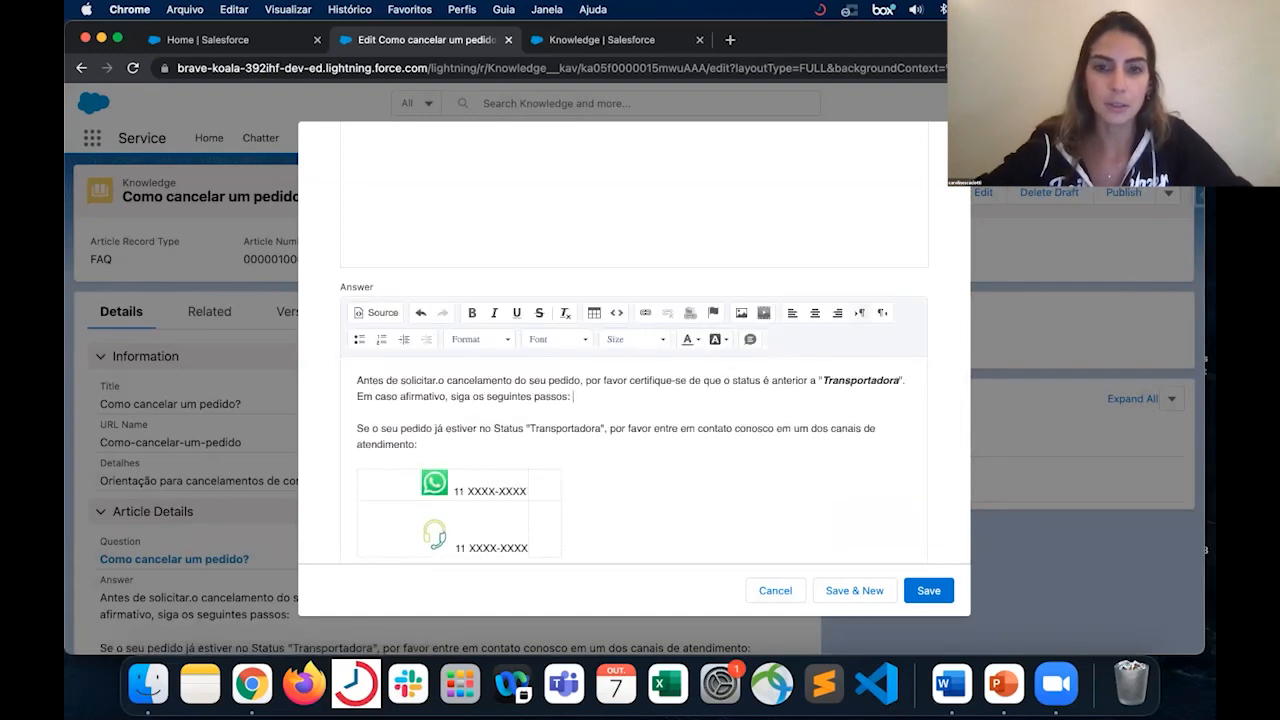
{"action": "left_click", "coordinate": [645, 314]}
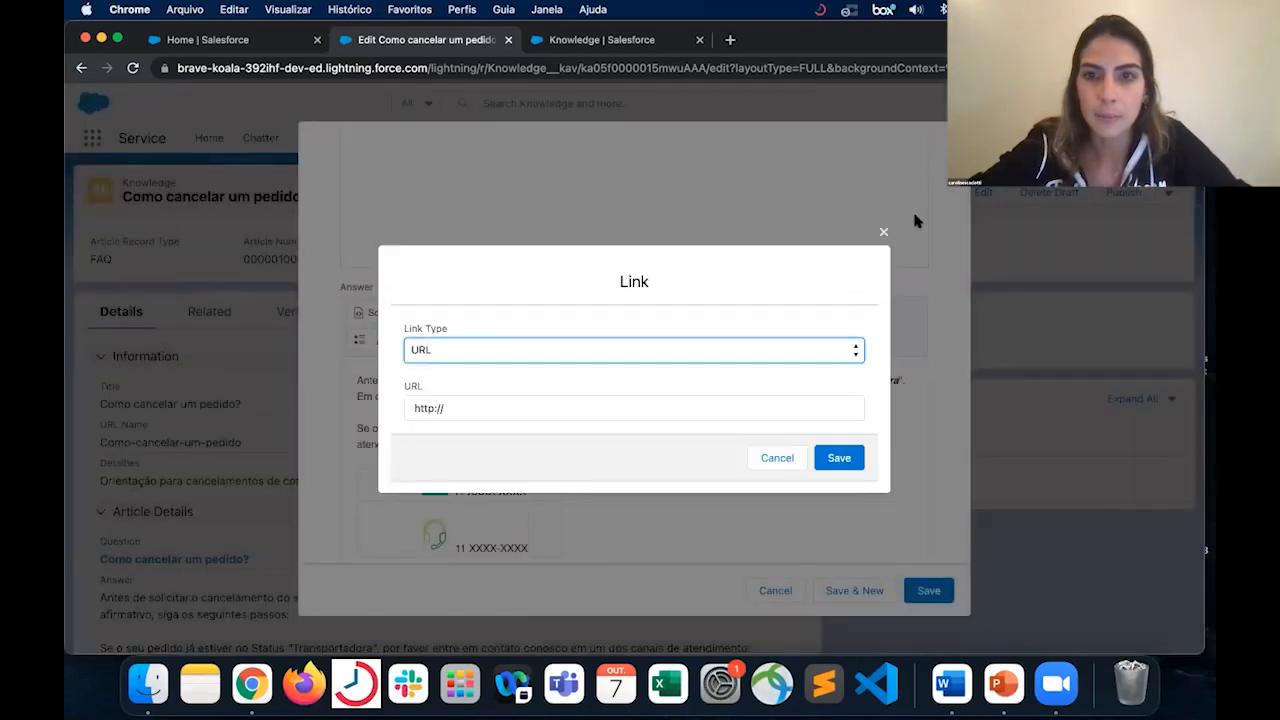
{"action": "left_click", "coordinate": [884, 232]}
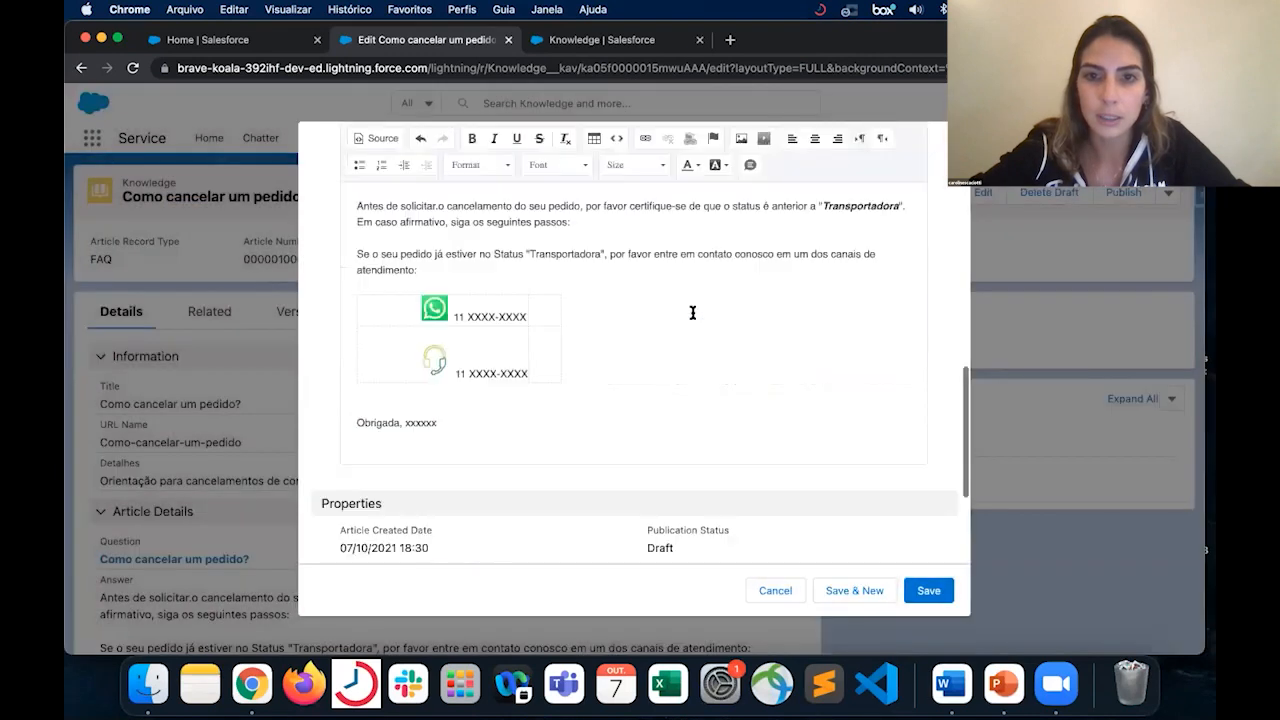
{"action": "scroll", "coordinate": [720, 310], "scroll_direction": "up", "scroll_amount": 2}
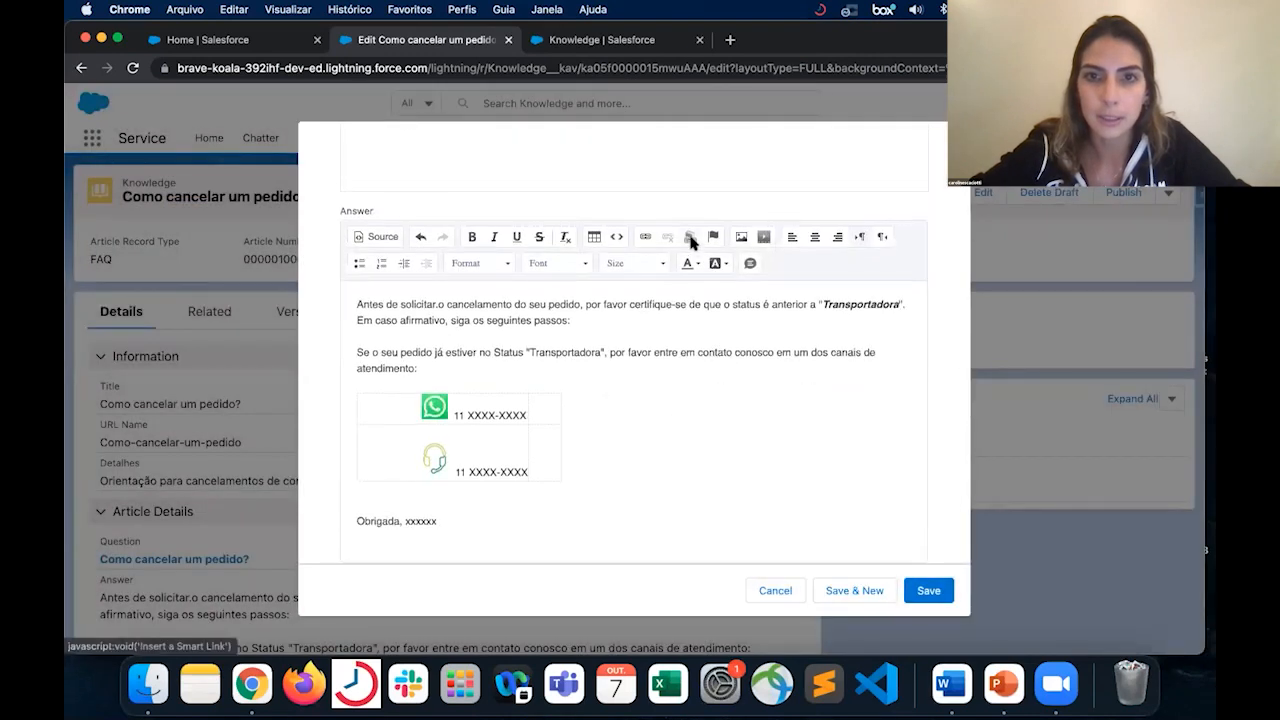
- Start a smart link in the Answer and choose the article "Procedimentos para cancelamento" as its destination
{"action": "left_click", "coordinate": [689, 237]}
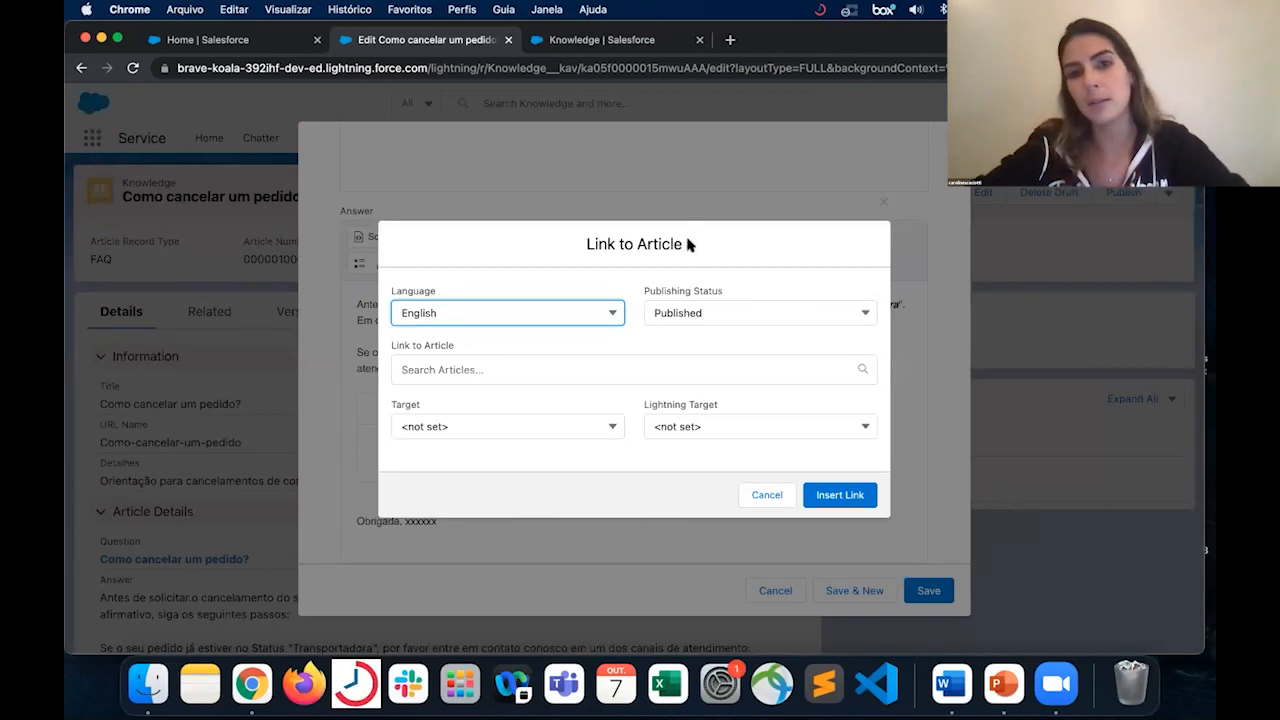
{"action": "left_click", "coordinate": [574, 367]}
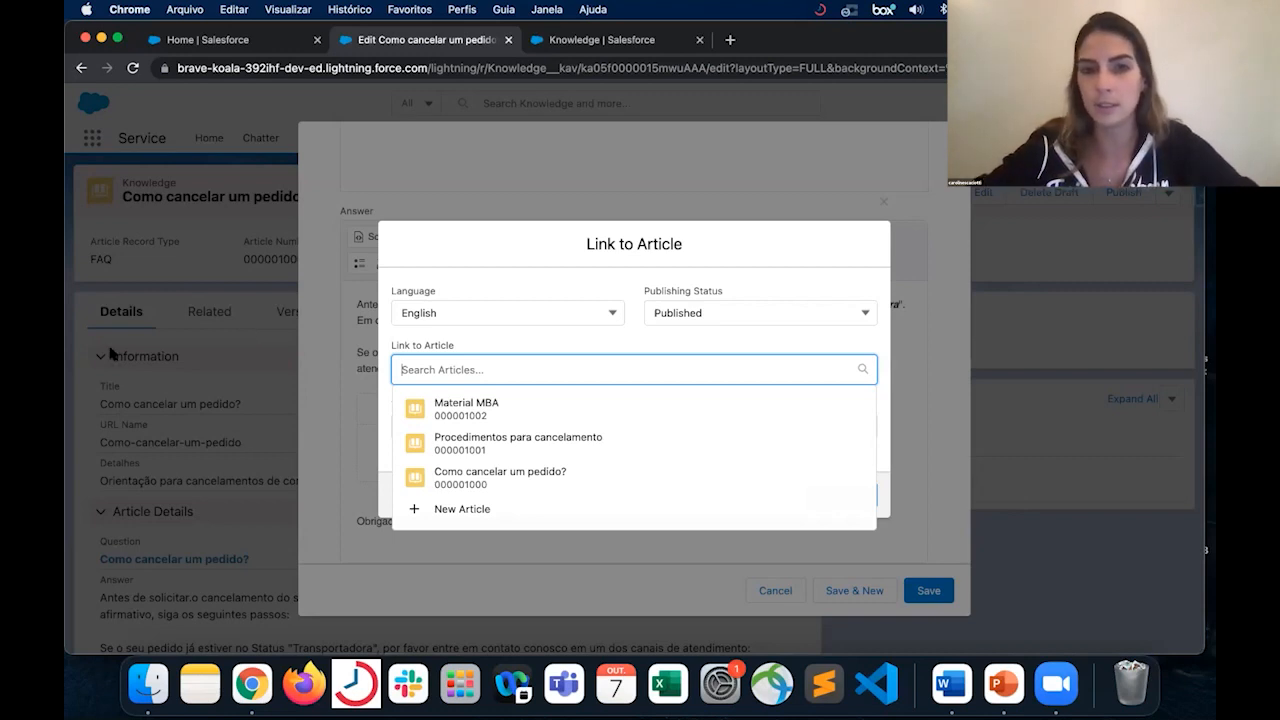
{"action": "left_click", "coordinate": [566, 455]}
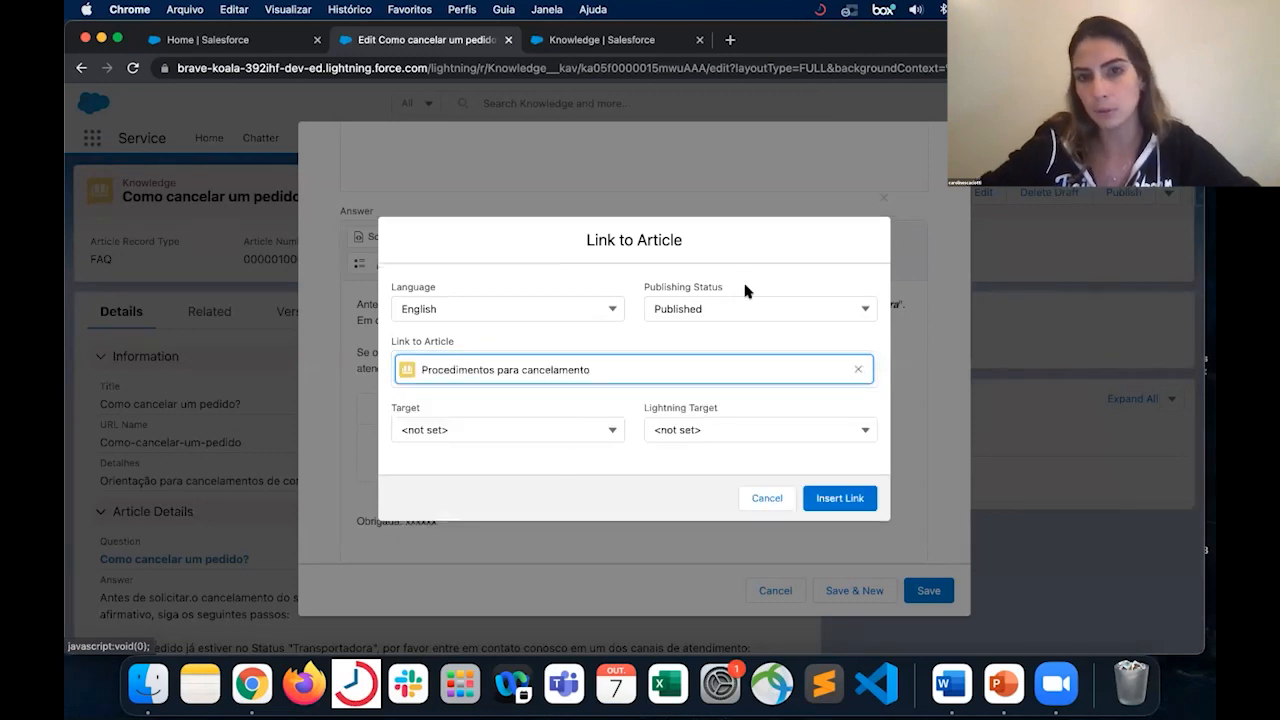
- Examine the publishing status, language, target and Lightning target options available for the article link
{"action": "left_click", "coordinate": [747, 304]}
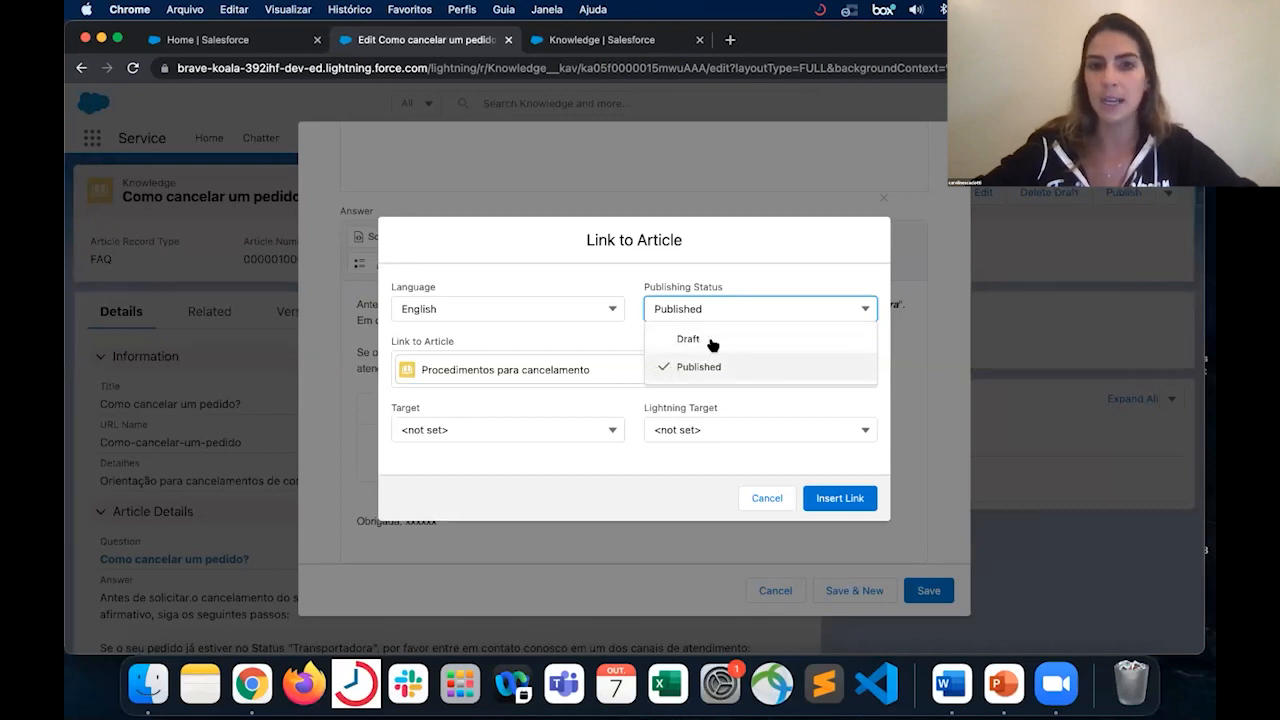
{"action": "left_click", "coordinate": [475, 311]}
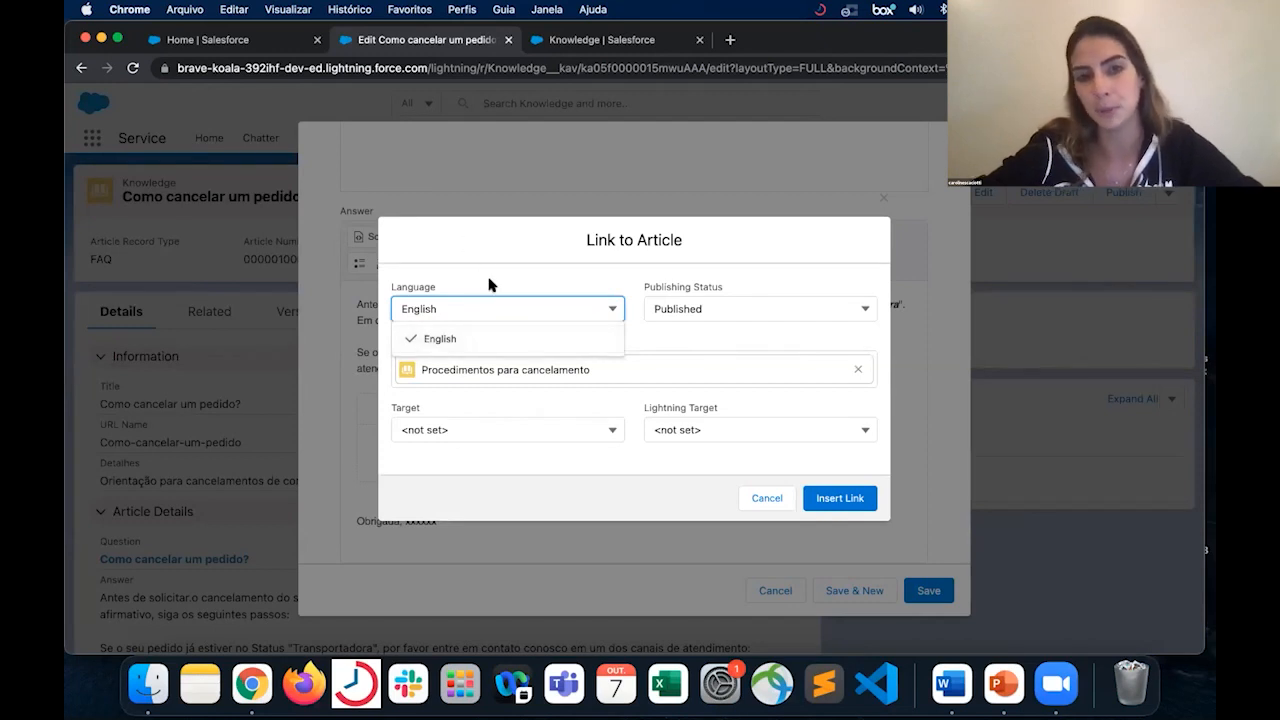
{"action": "left_click", "coordinate": [588, 270]}
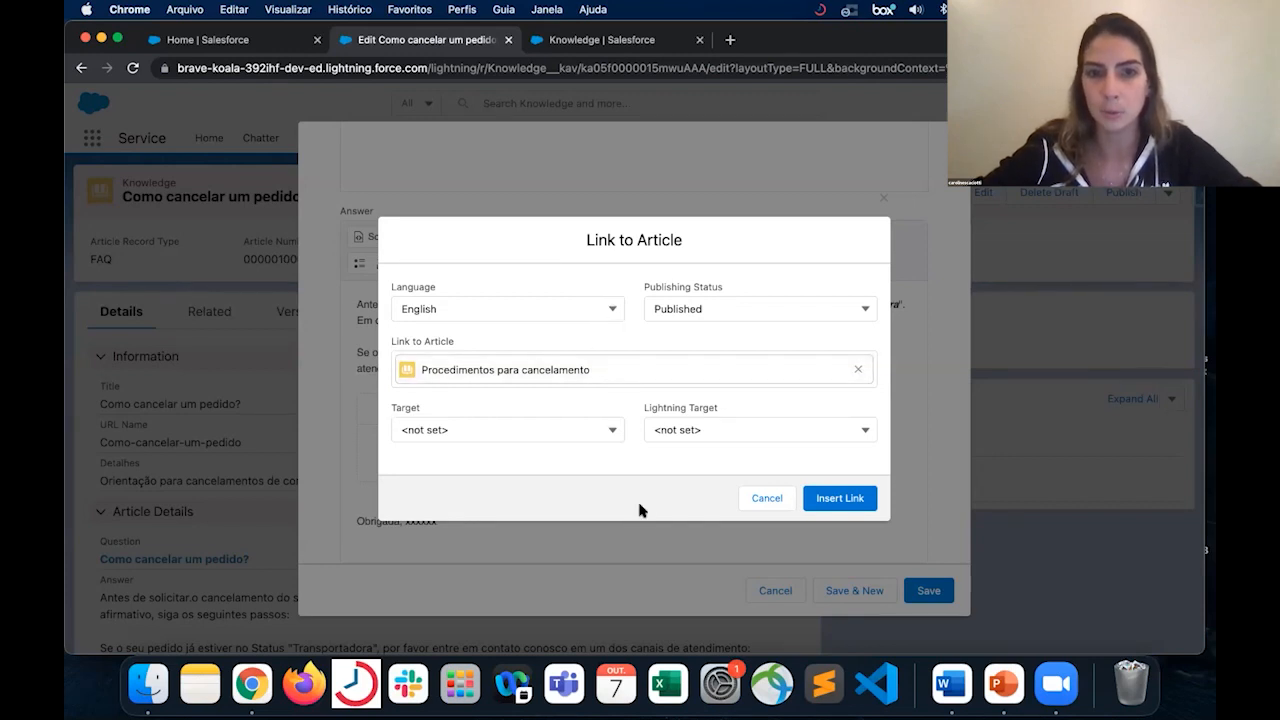
{"action": "left_click", "coordinate": [613, 431]}
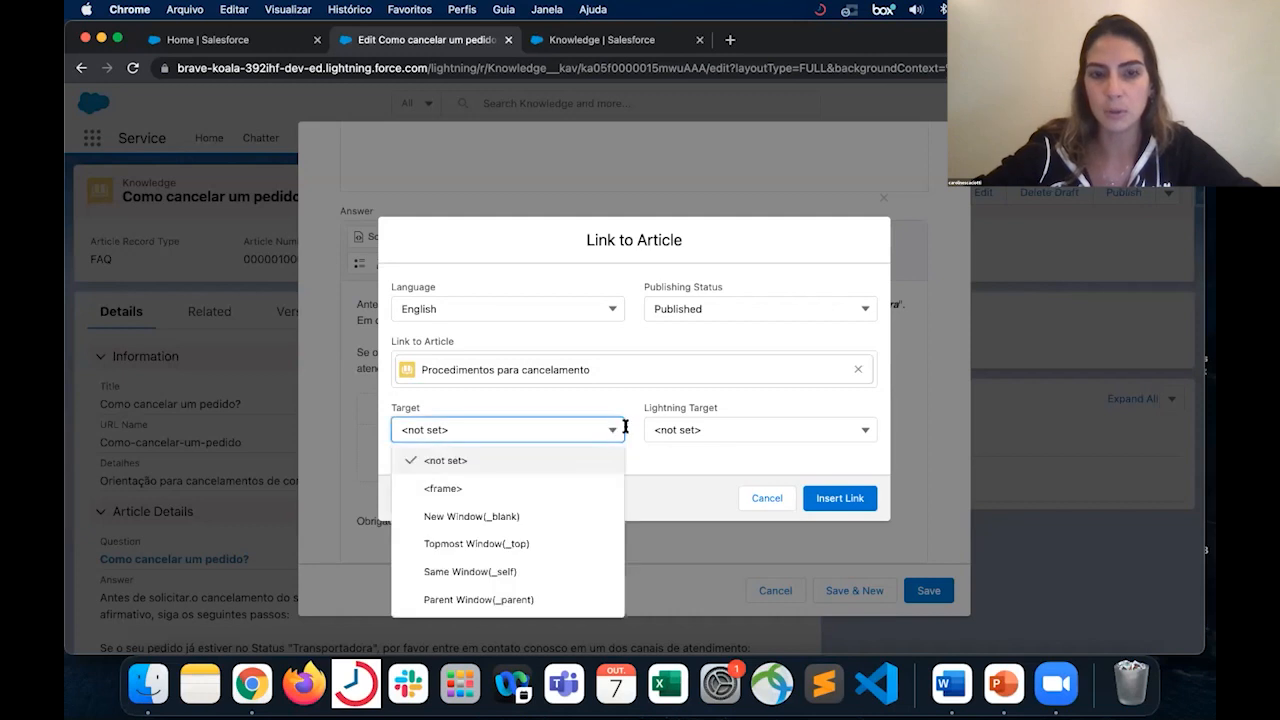
{"action": "left_click", "coordinate": [714, 430]}
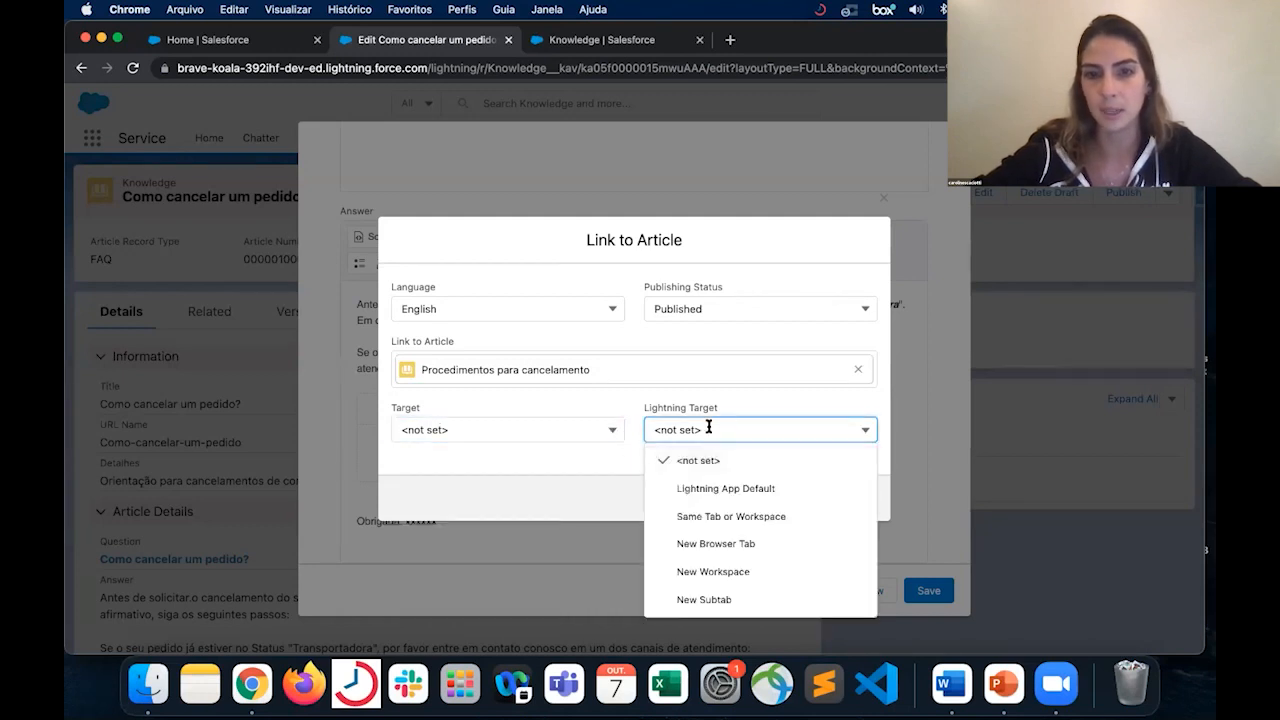
{"action": "left_click", "coordinate": [521, 477]}
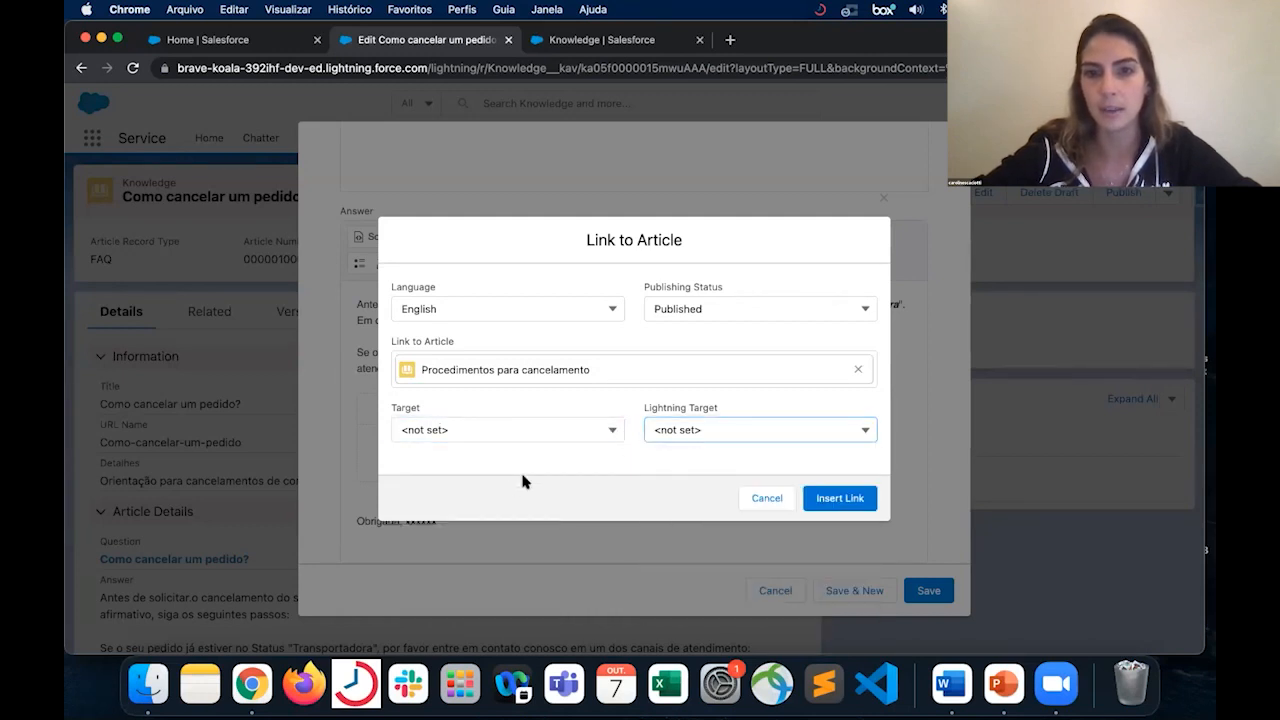
- Insert the article link into the Answer, review the draft's content and properties, and save the draft
{"action": "left_click", "coordinate": [847, 500]}
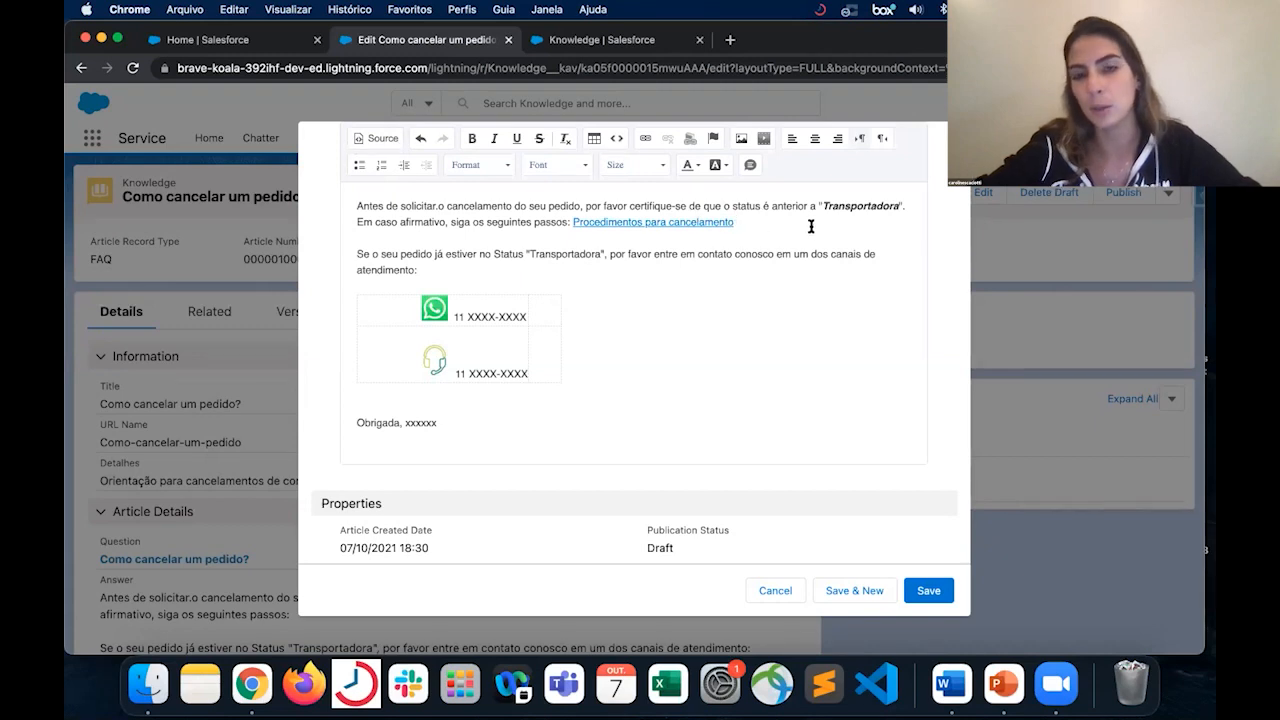
{"action": "scroll", "coordinate": [811, 226], "scroll_direction": "up", "scroll_amount": 10}
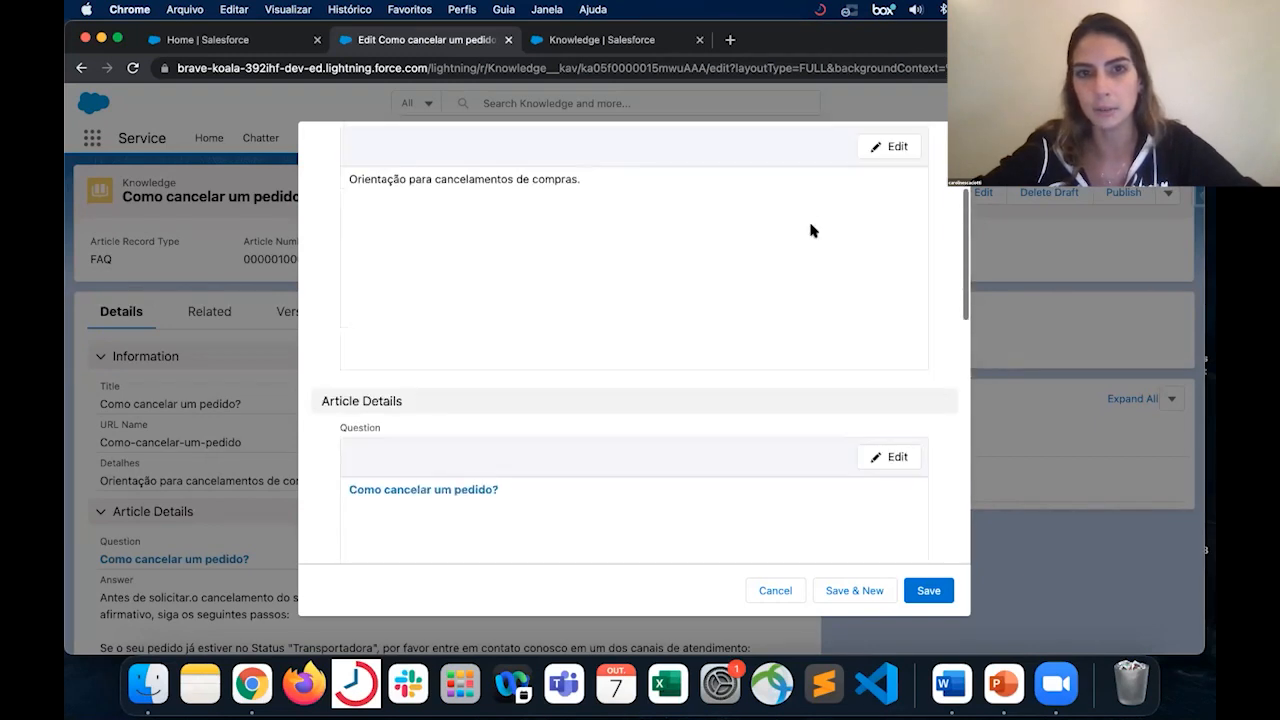
{"action": "scroll", "coordinate": [811, 230], "scroll_direction": "down", "scroll_amount": 10}
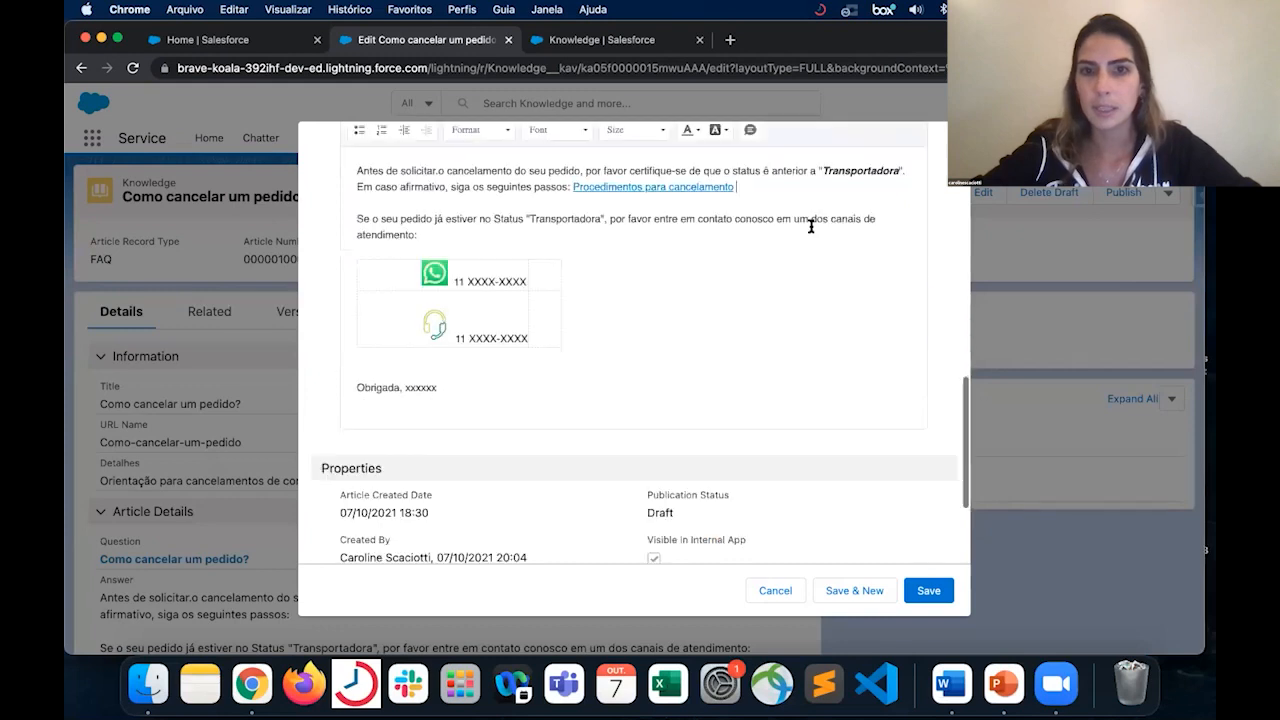
{"action": "scroll", "coordinate": [785, 263], "scroll_direction": "up", "scroll_amount": 3}
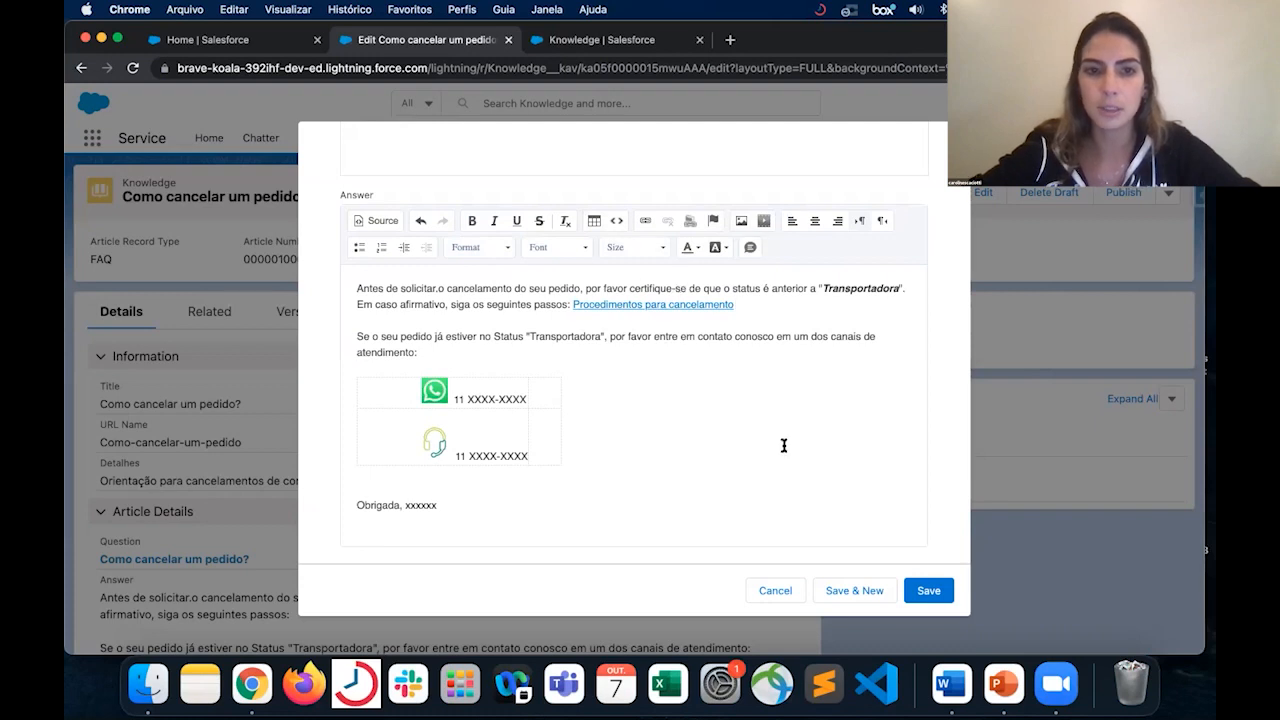
{"action": "scroll", "coordinate": [784, 445], "scroll_direction": "down", "scroll_amount": 5}
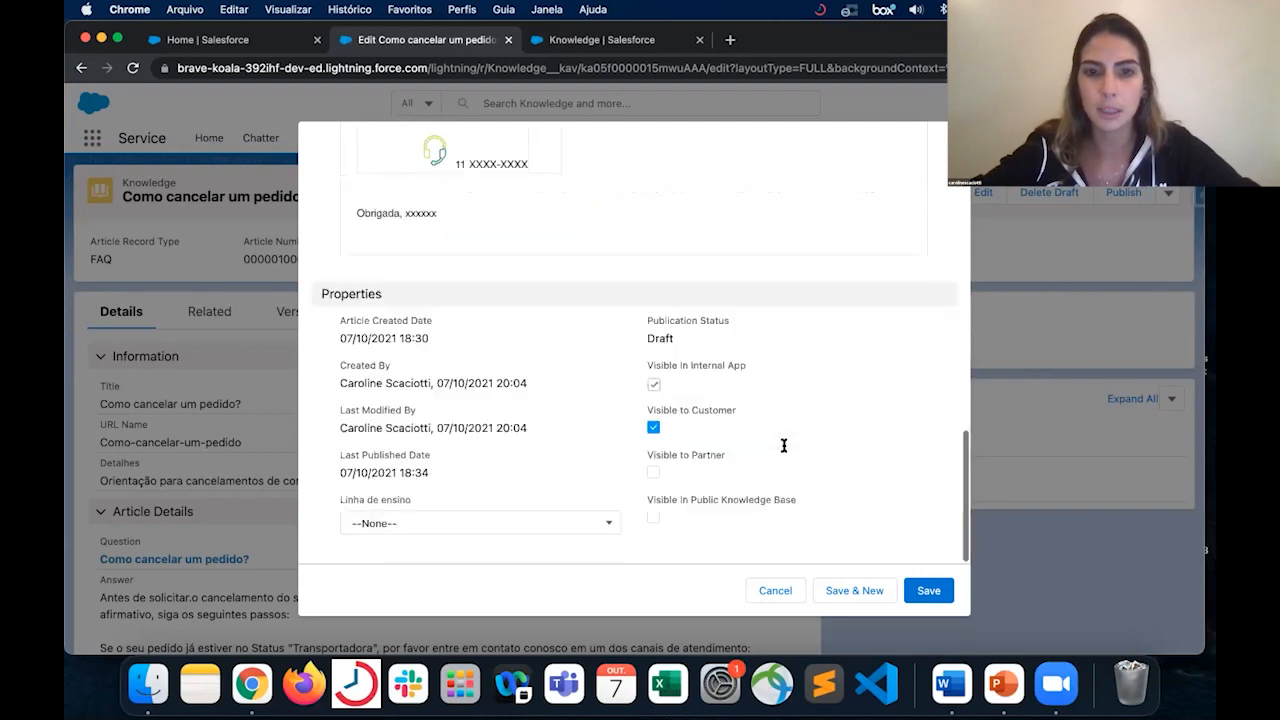
{"action": "left_click", "coordinate": [930, 591]}
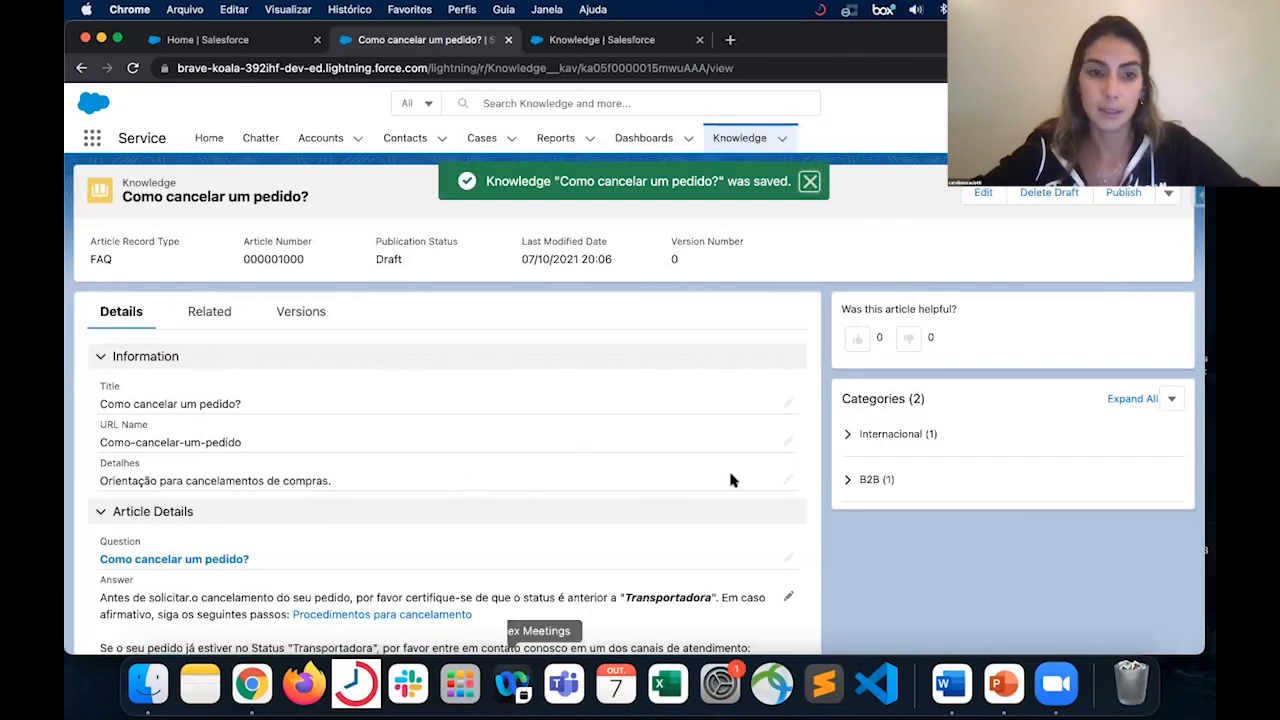
- Start publishing the draft of "Como cancelar um pedido?"
{"action": "left_click", "coordinate": [1135, 197]}
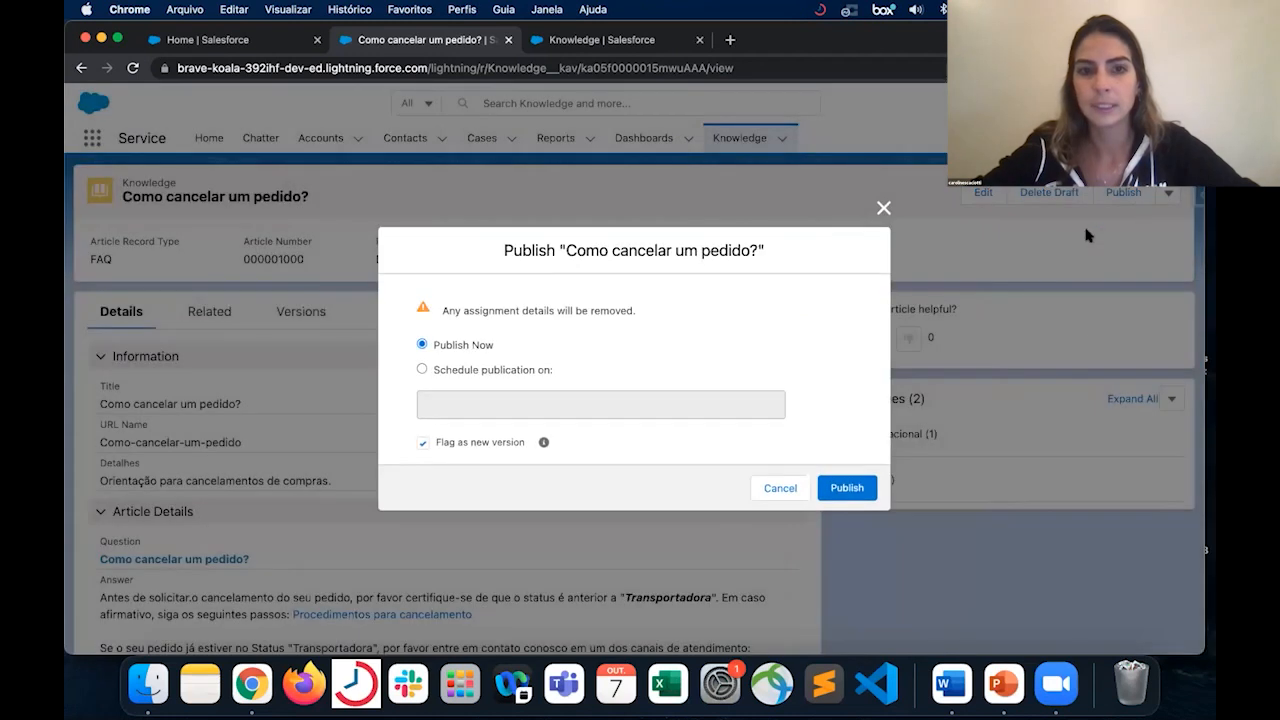
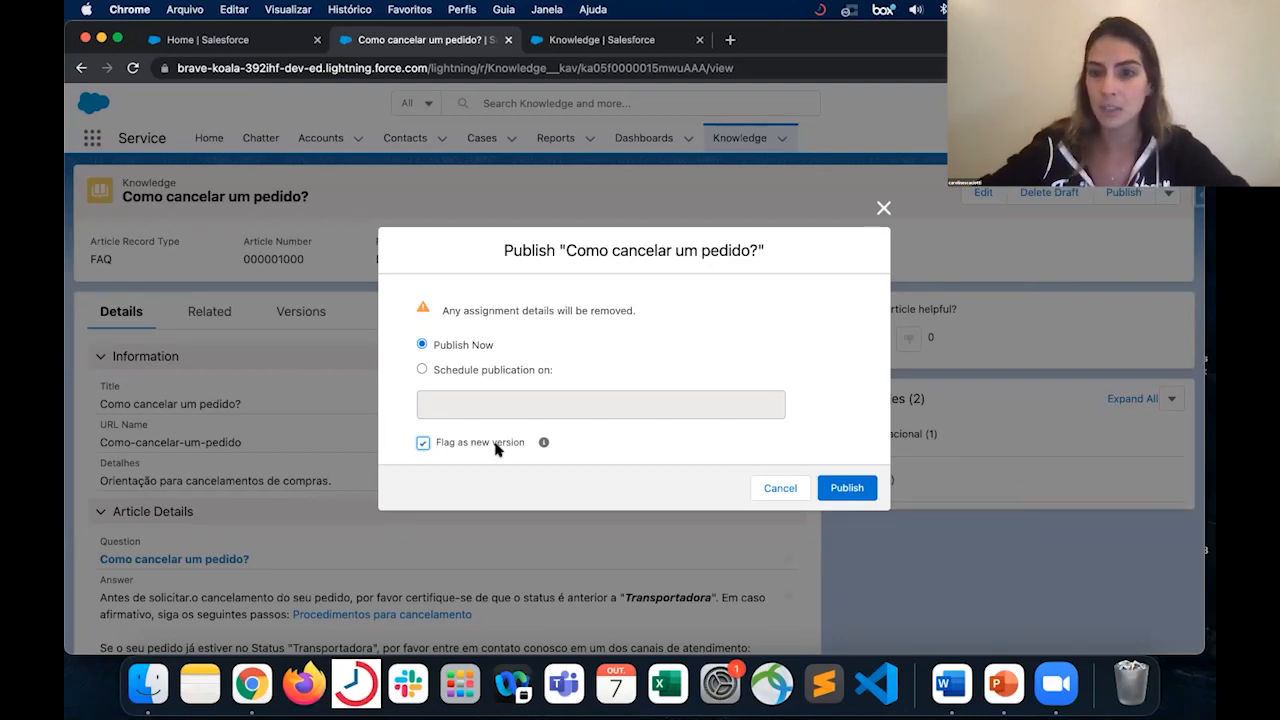
- Publish the draft of "Como cancelar um pedido?" now as a new version and check its publication status
{"action": "left_click", "coordinate": [855, 487]}
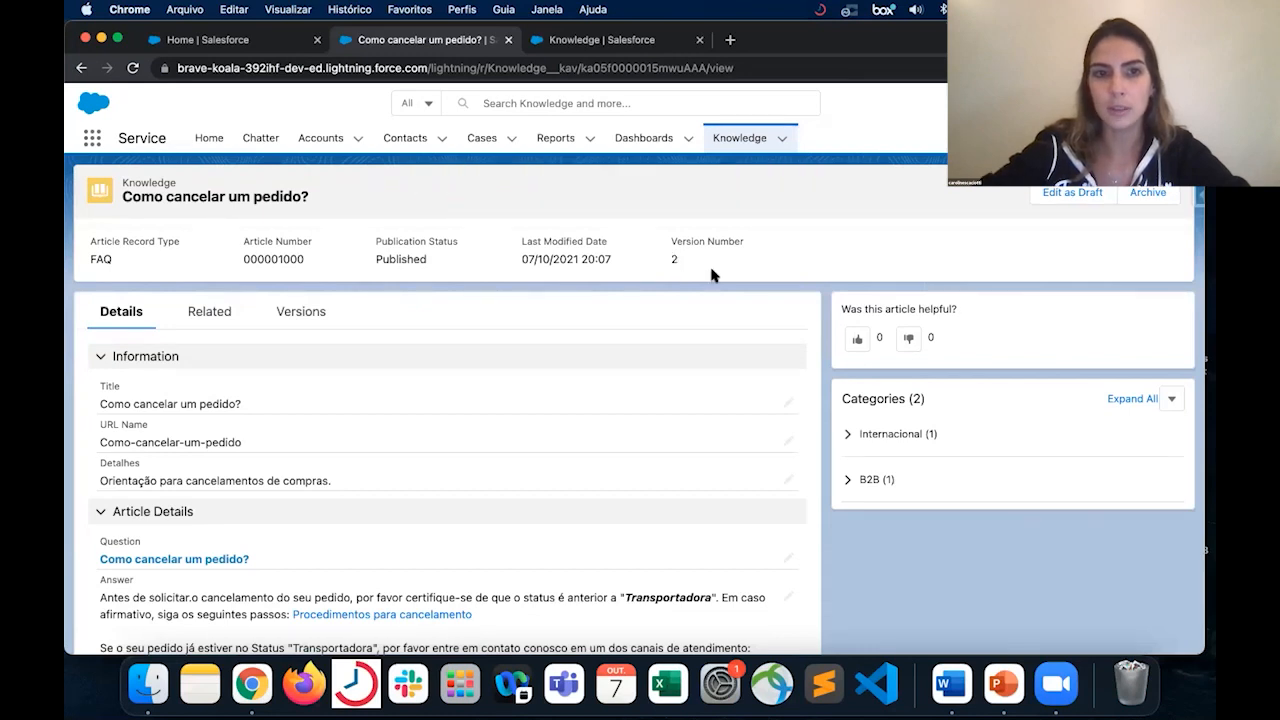
{"action": "double_click", "coordinate": [390, 256]}
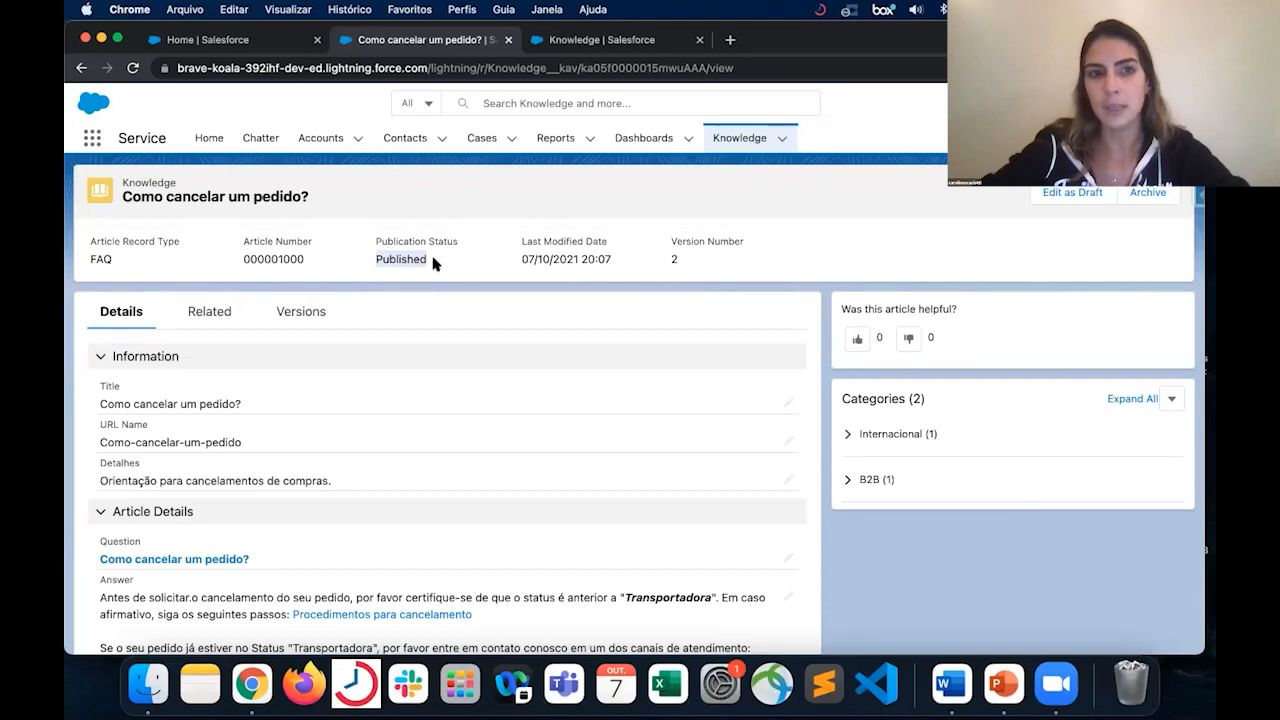
- Add the promoted search term "cancelamento" to the article's related items
{"action": "left_click", "coordinate": [222, 322]}
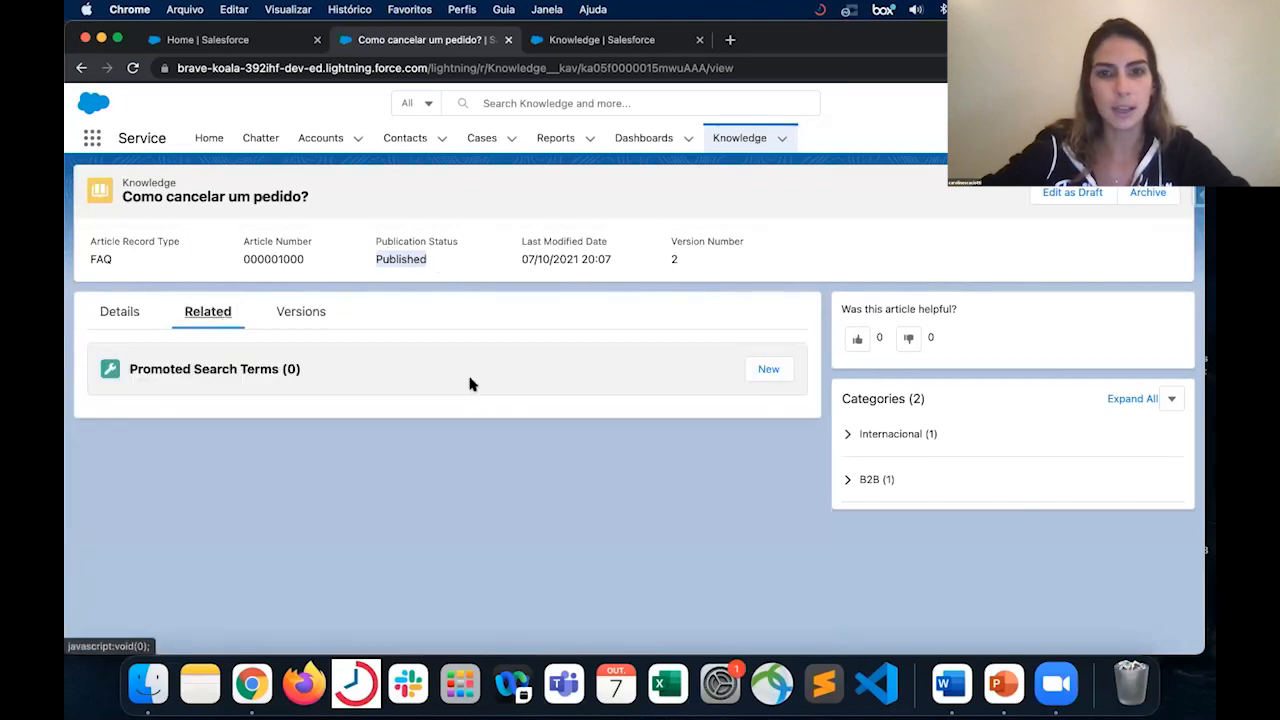
{"action": "left_click", "coordinate": [769, 369]}
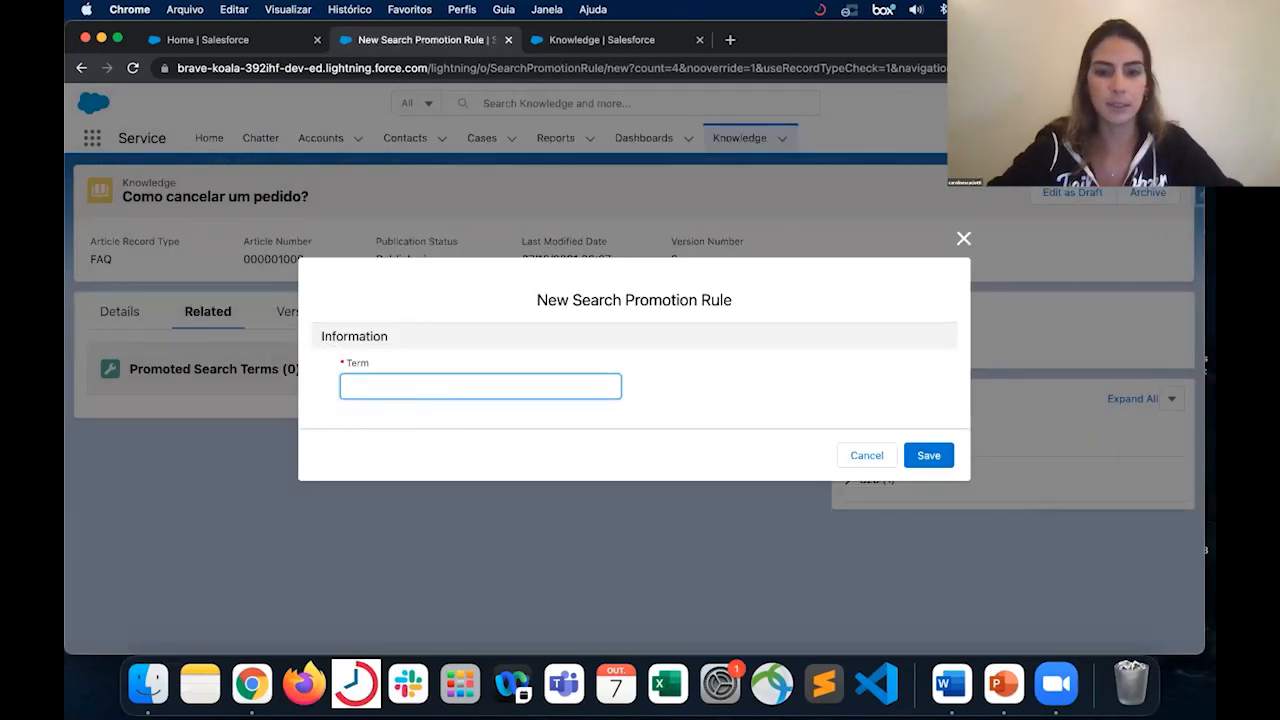
{"action": "type", "text": "cancelamento"}
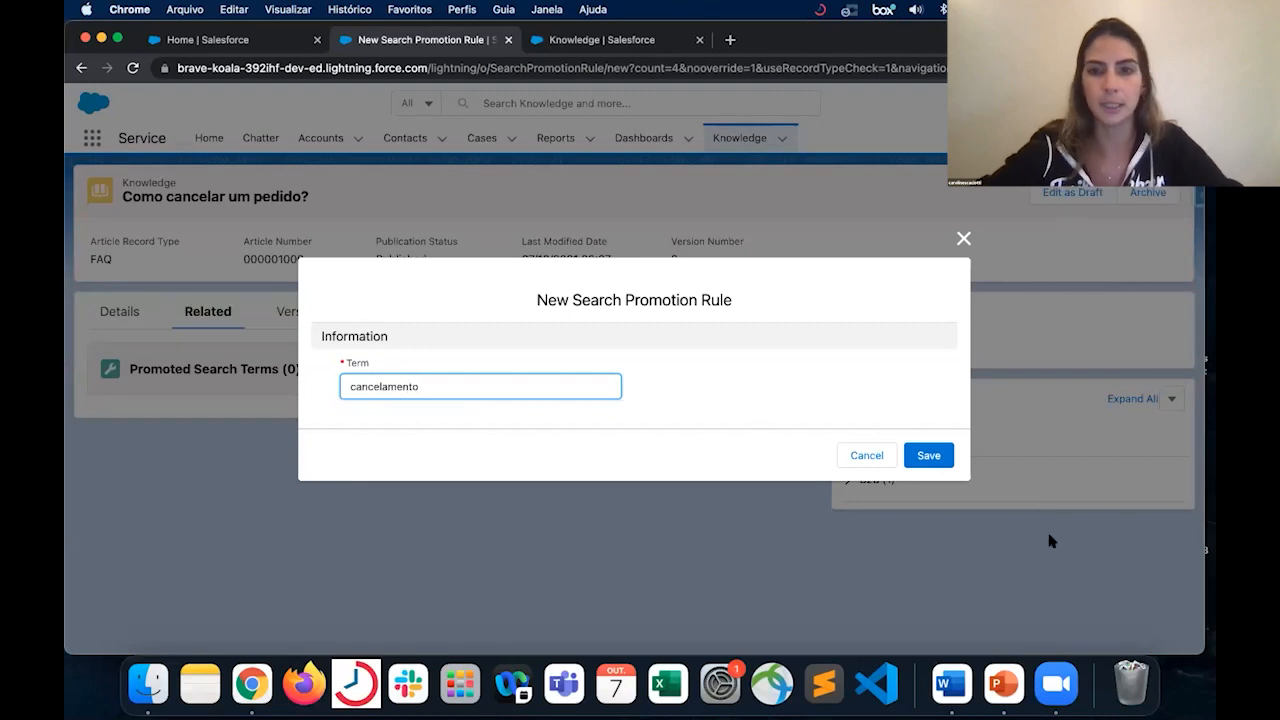
{"action": "left_click", "coordinate": [933, 462]}
{"action": "left_click", "coordinate": [928, 456]}
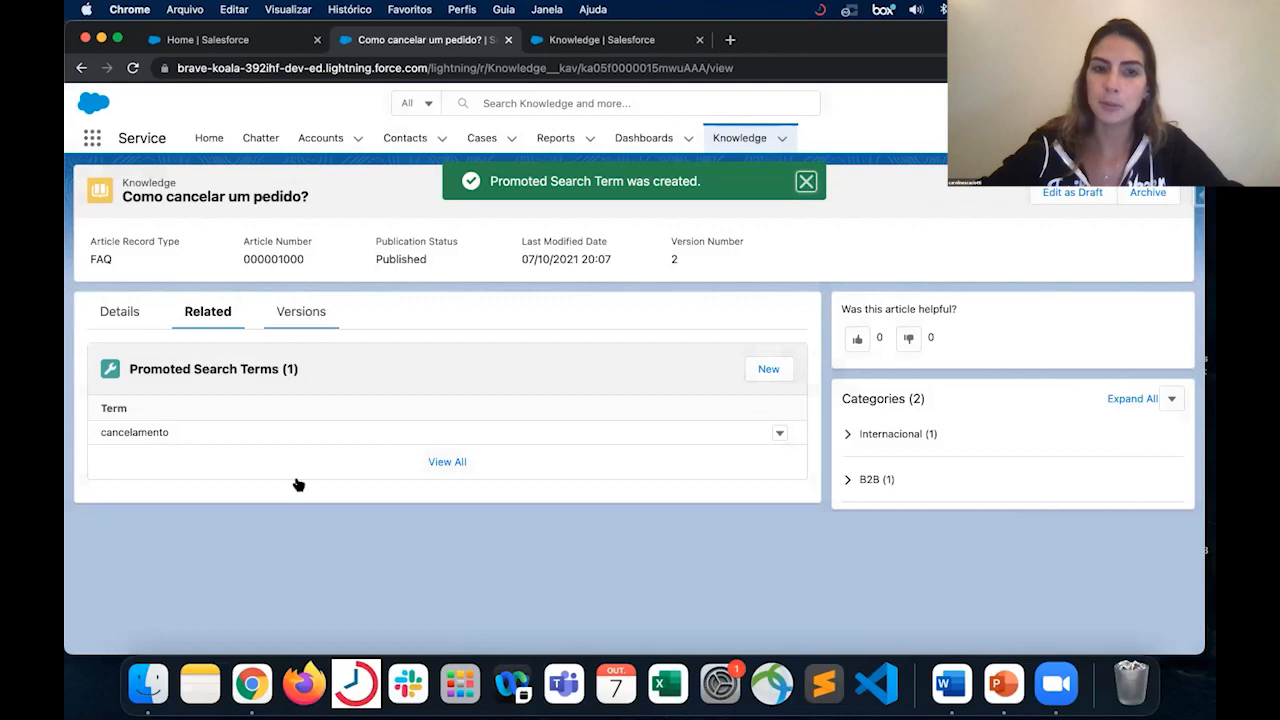
{"action": "left_click", "coordinate": [779, 374]}
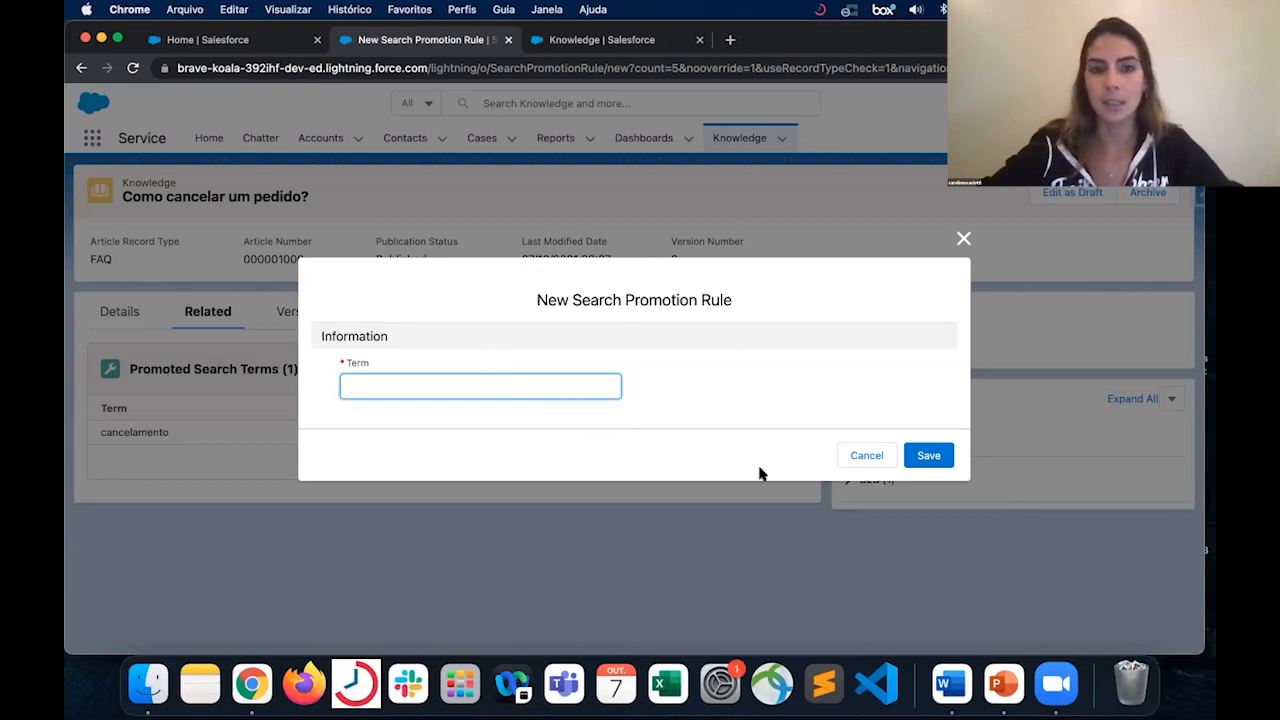
{"action": "left_click", "coordinate": [865, 459]}
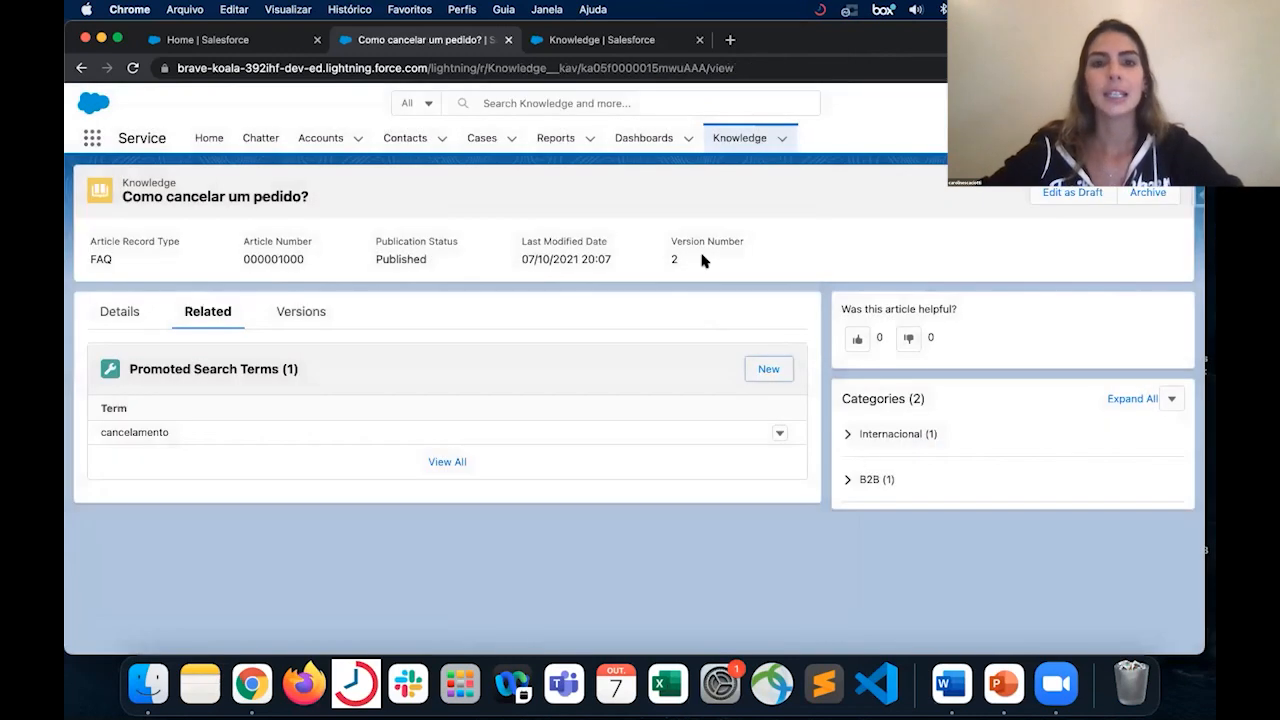
- Review the article's version history and open version 2
{"action": "left_click", "coordinate": [335, 313]}
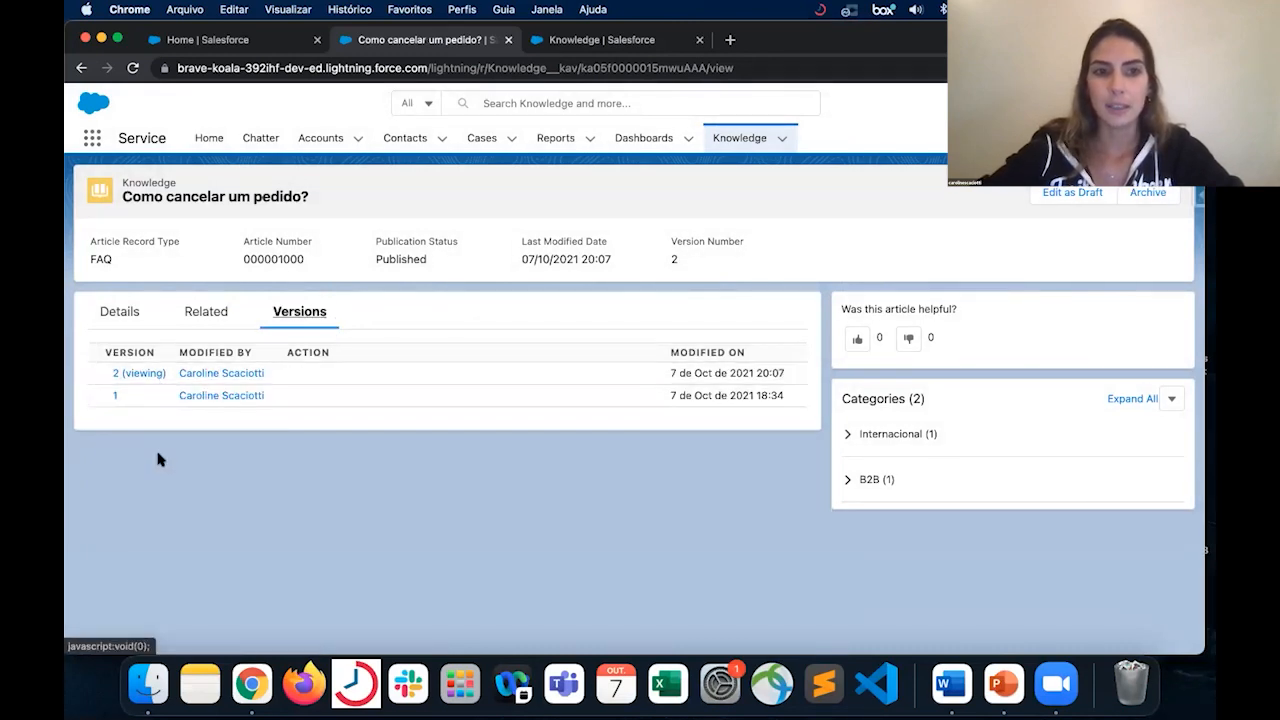
{"action": "left_click", "coordinate": [115, 374]}
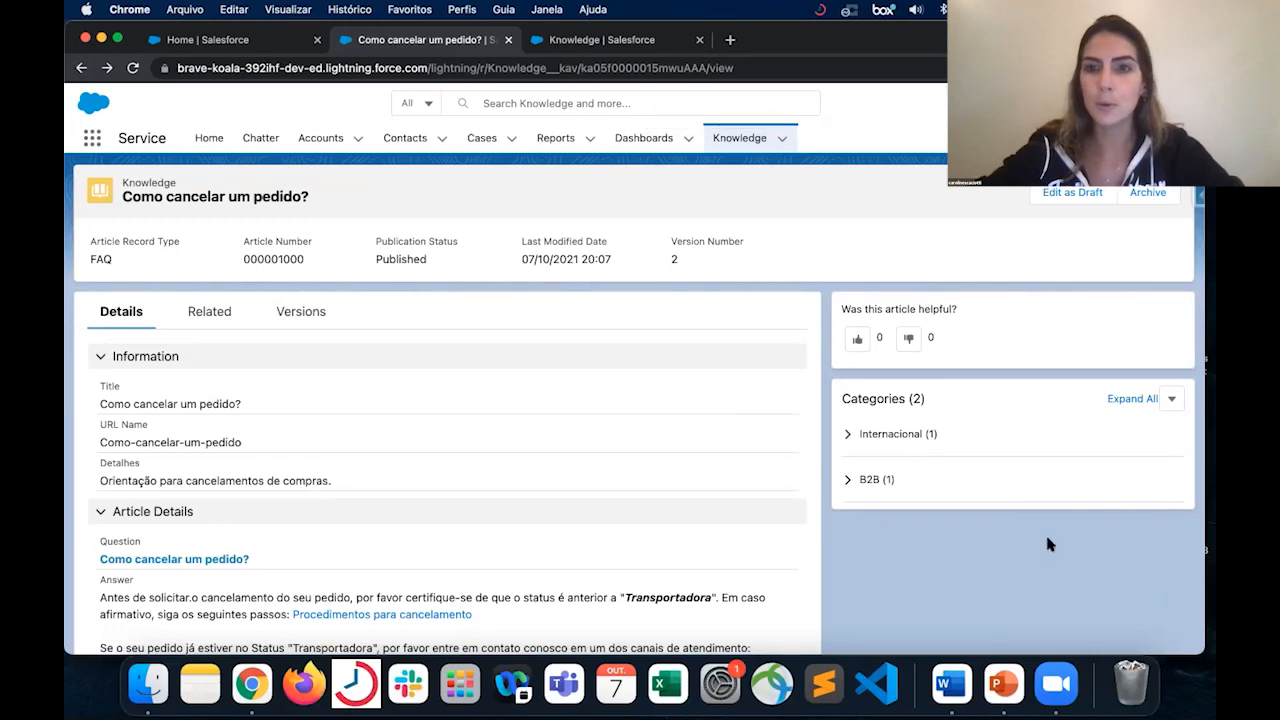
- Open the article's record page in Lightning App Builder and delete its Versions tab
{"action": "left_click", "coordinate": [1122, 103]}
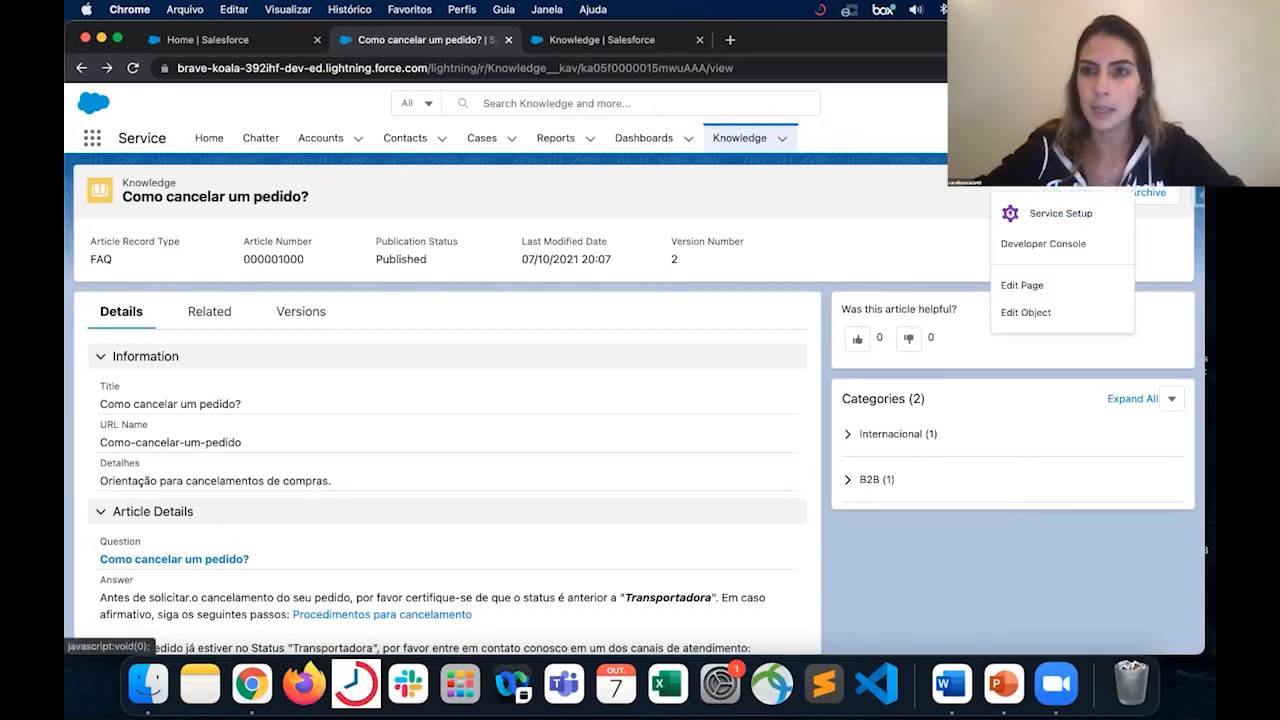
{"action": "left_click", "coordinate": [1023, 285]}
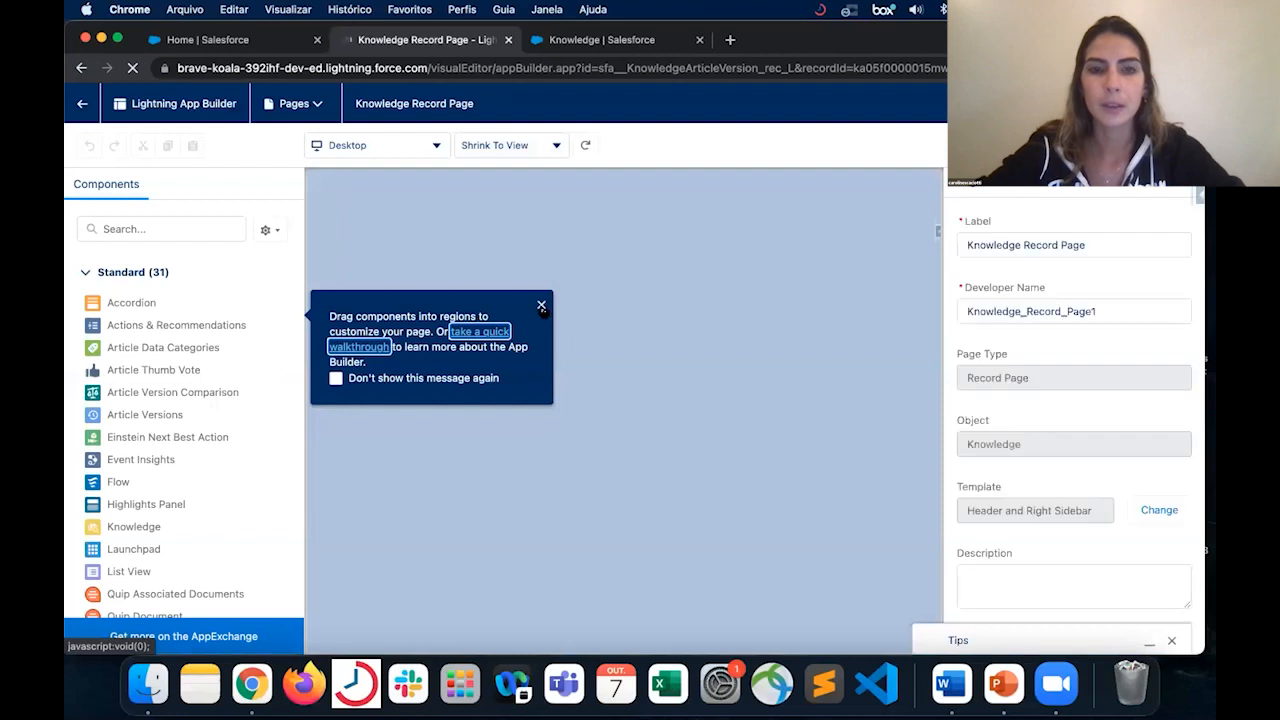
{"action": "left_click", "coordinate": [541, 306]}
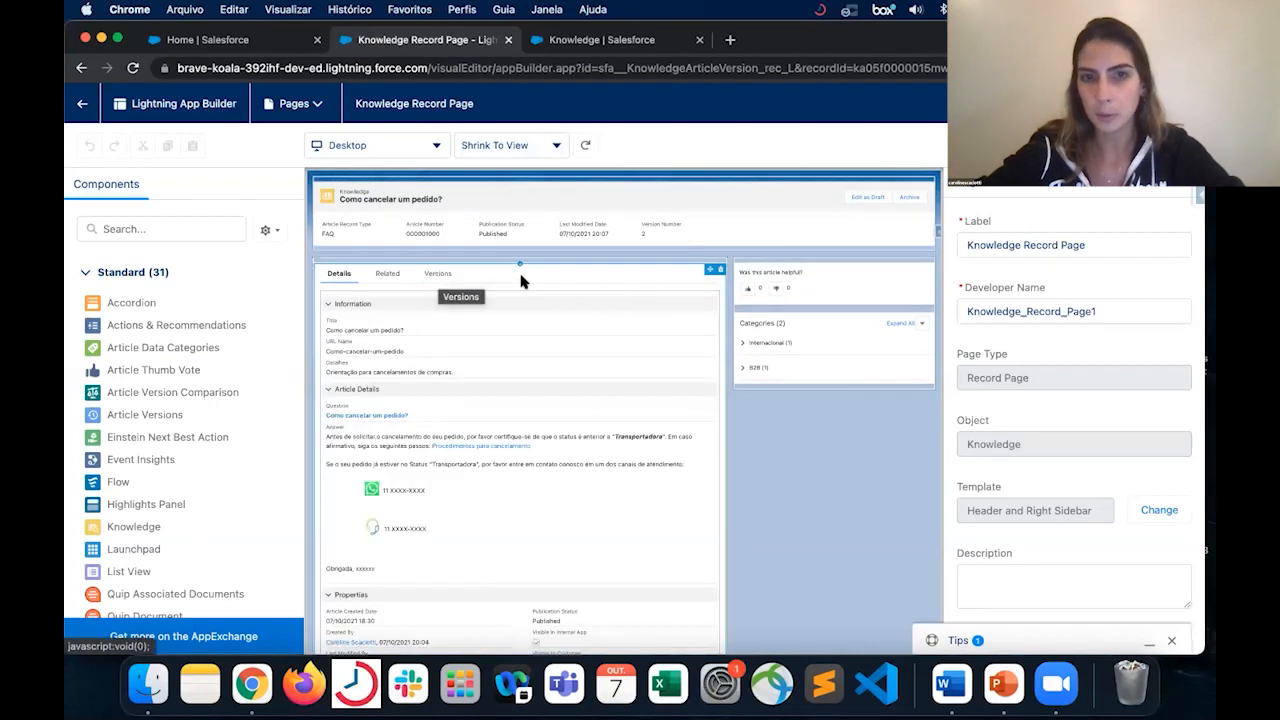
{"action": "left_click", "coordinate": [438, 279]}
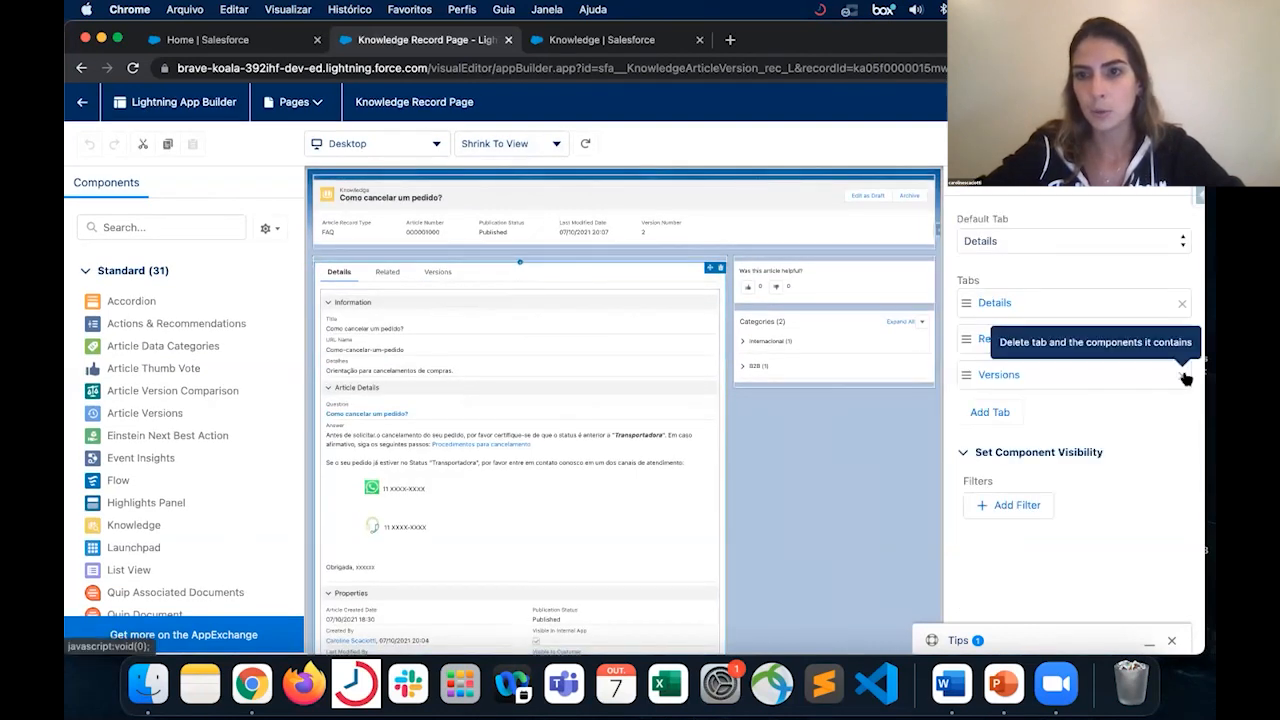
{"action": "left_click", "coordinate": [1182, 375]}
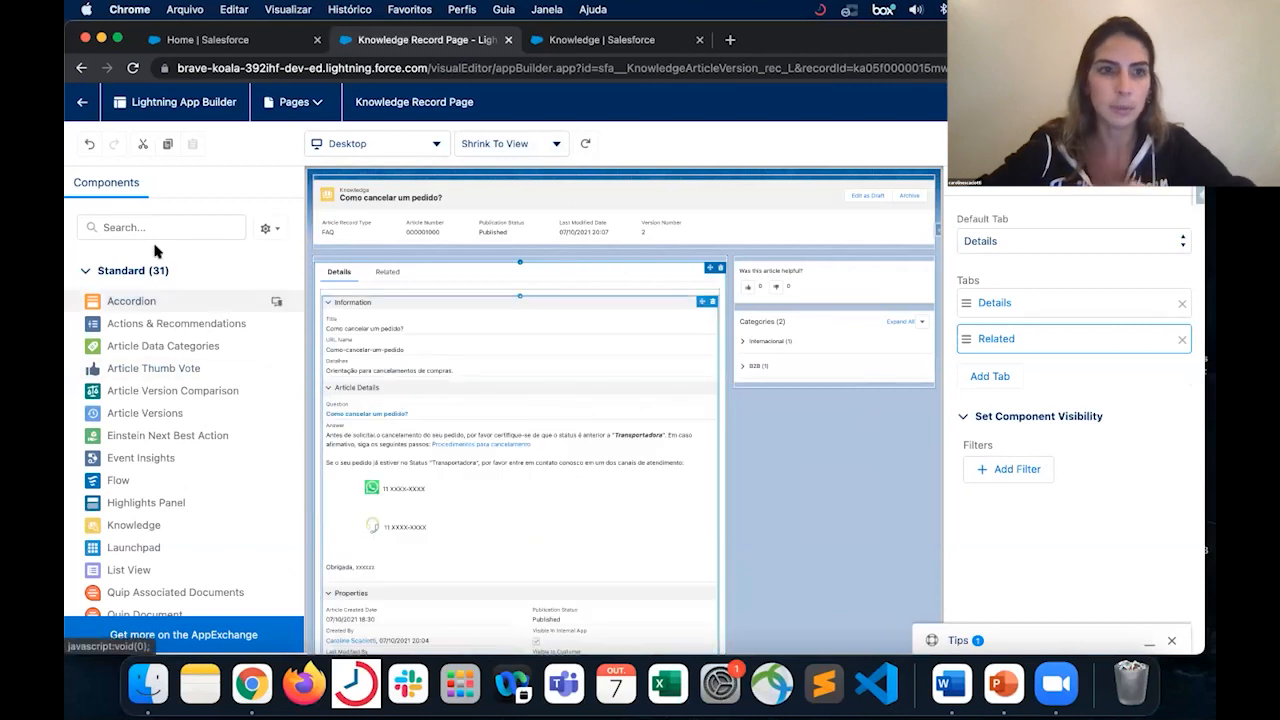
- Find the Article Versions component and place it in the sidebar below the Categories component
{"action": "left_click", "coordinate": [157, 227]}
{"action": "type", "text": "versi"}
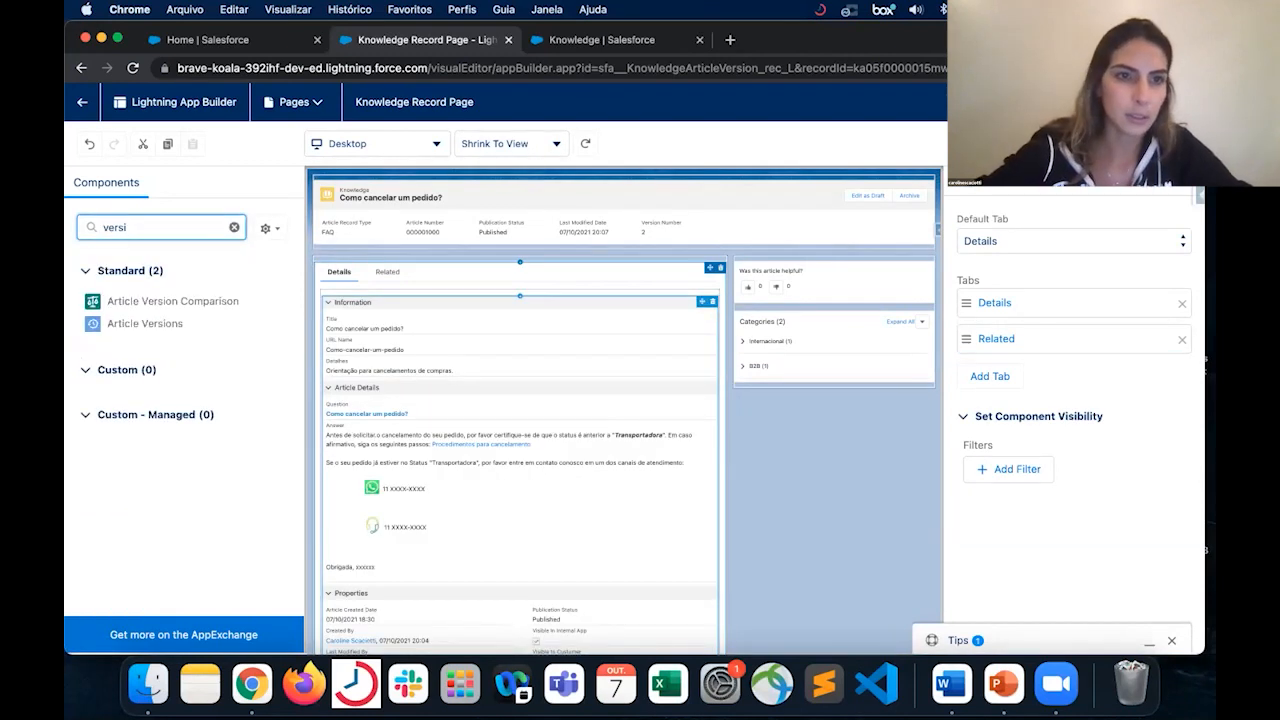
{"action": "left_click_drag", "start_coordinate": [149, 323], "coordinate": [754, 384]}
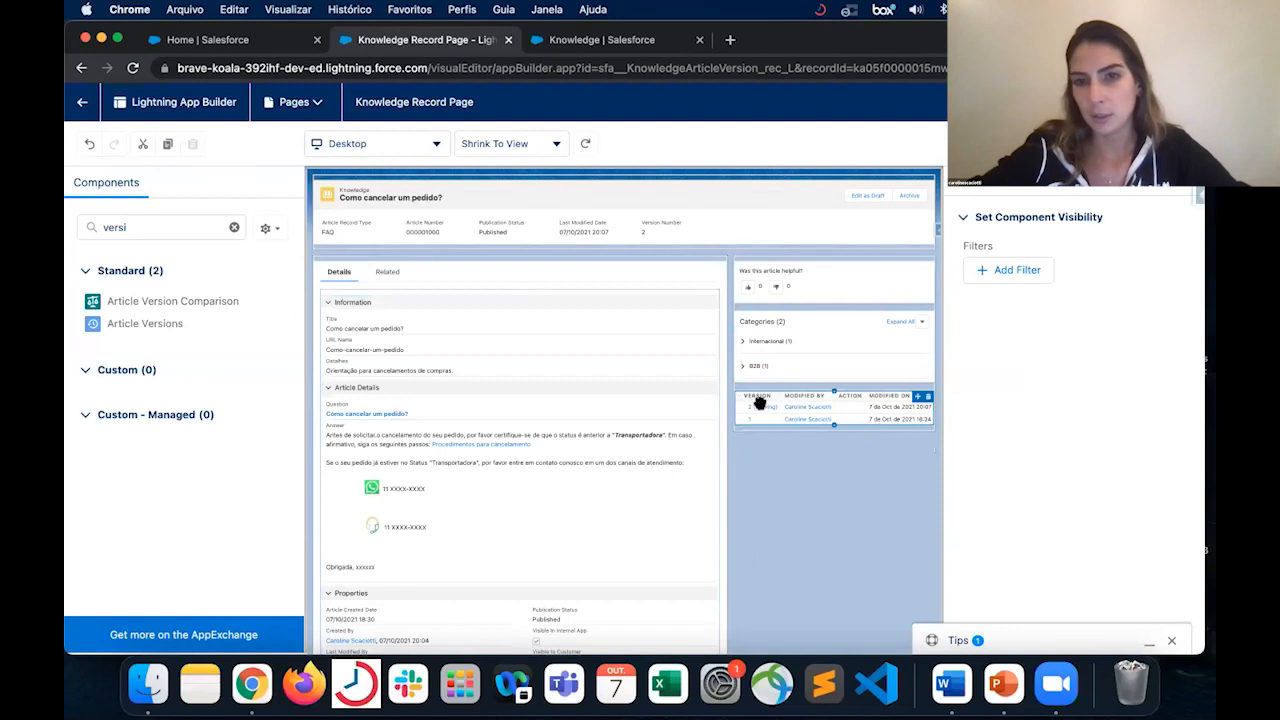
{"action": "left_click", "coordinate": [755, 350]}
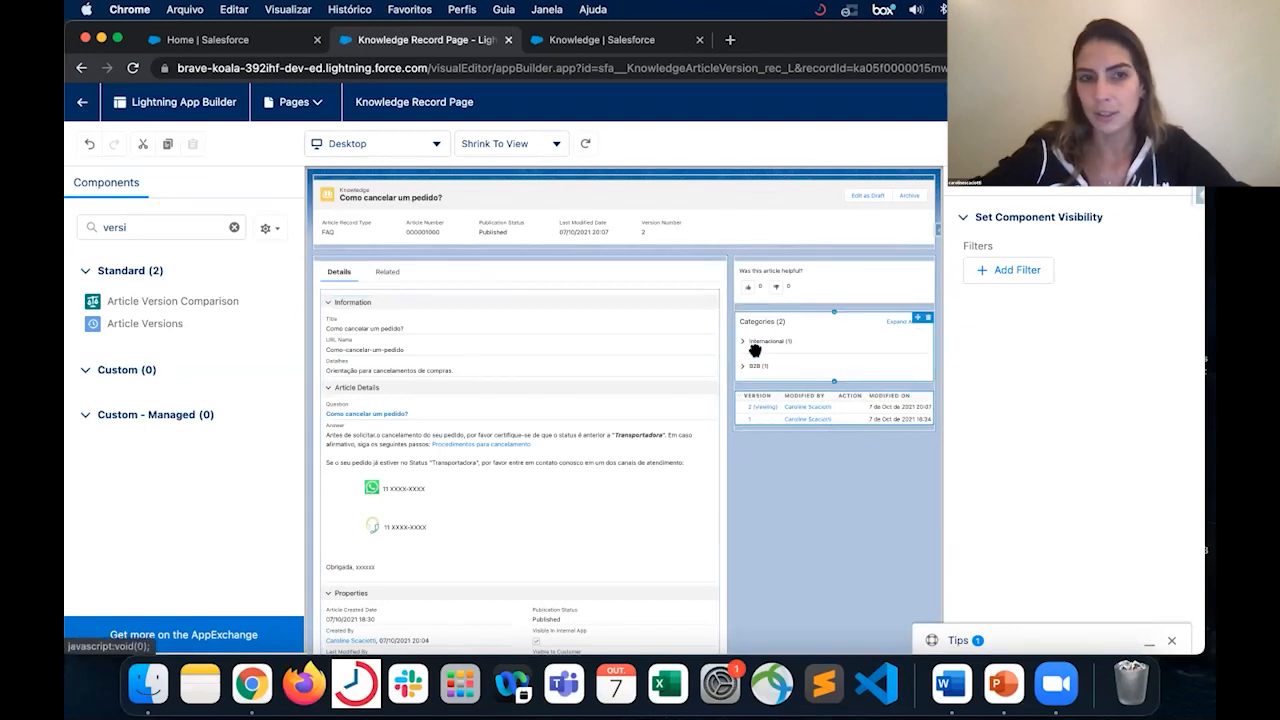
- Add a third tab labelled Version Comparison after the Related tab in the record page's tab set
{"action": "left_click_drag", "start_coordinate": [154, 300], "coordinate": [412, 268]}
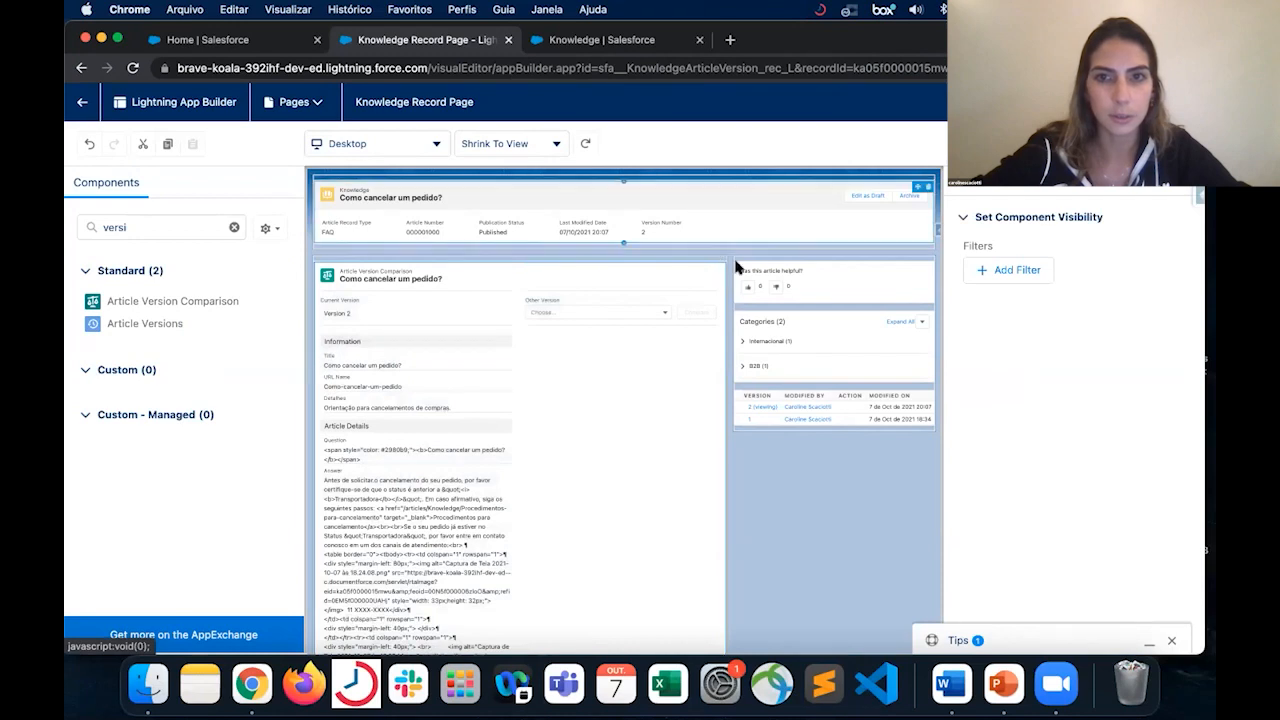
{"action": "left_click", "coordinate": [720, 268]}
{"action": "left_click", "coordinate": [505, 274]}
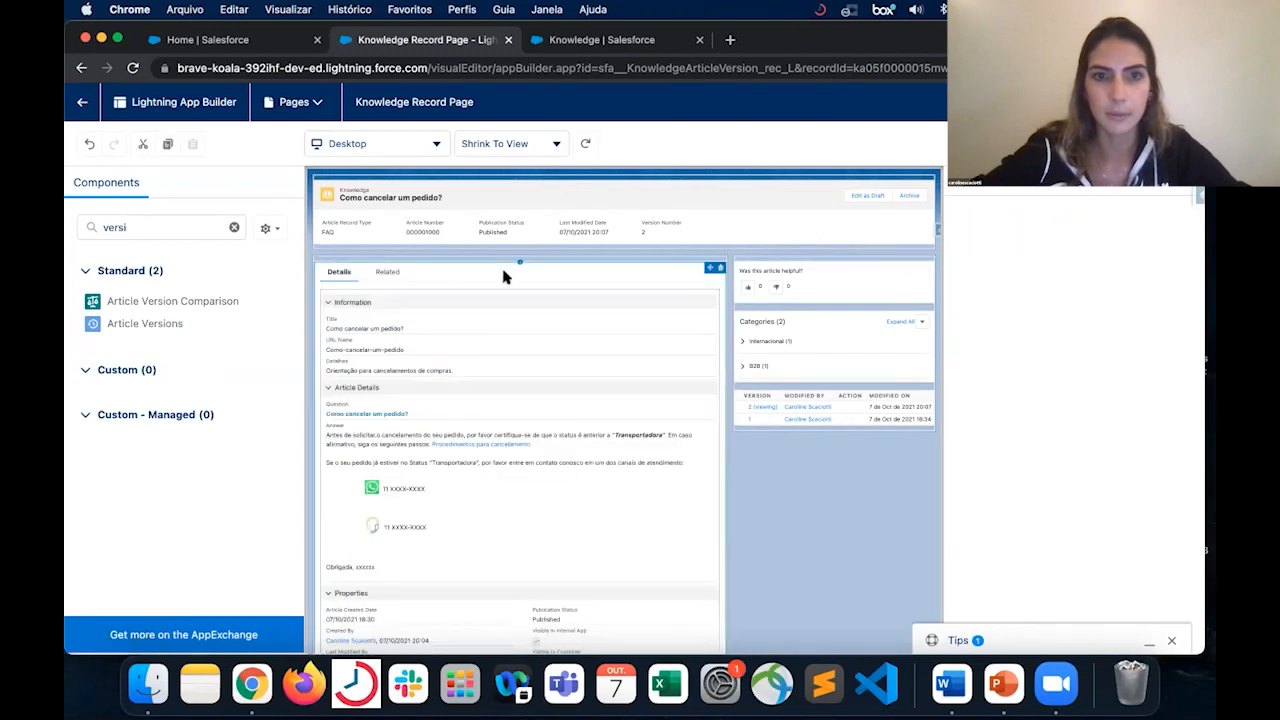
{"action": "left_click", "coordinate": [992, 376]}
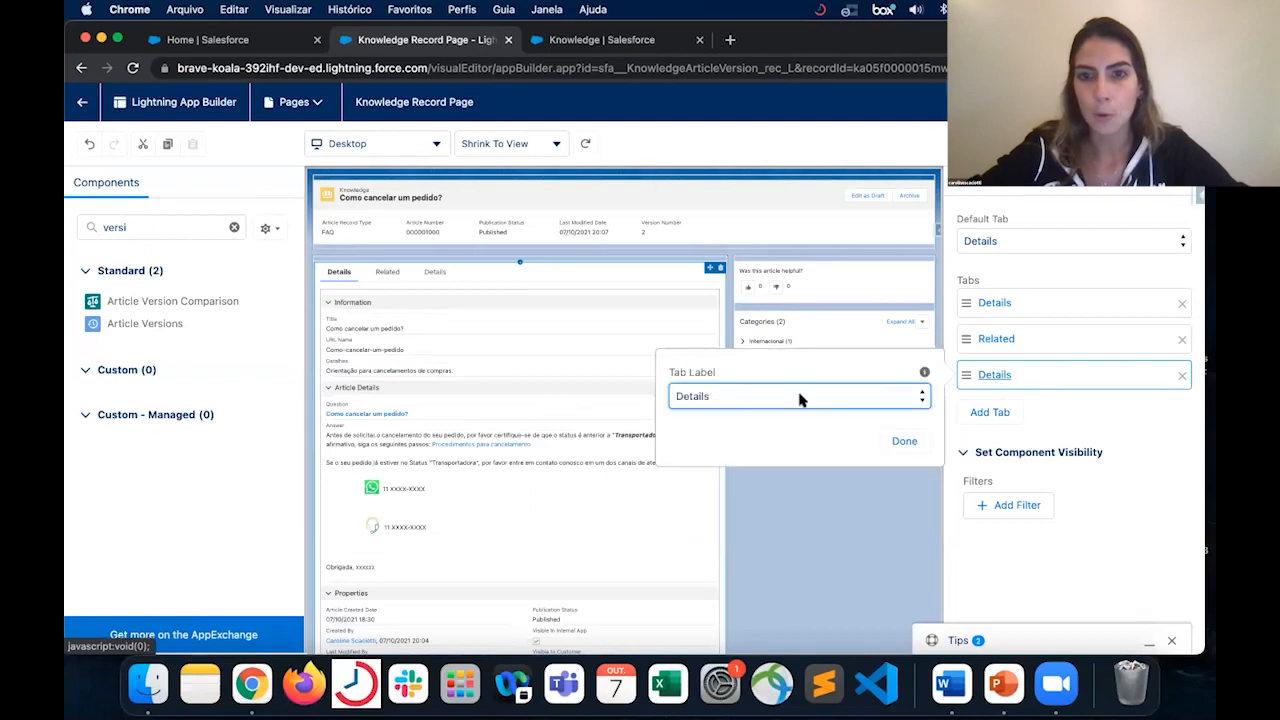
{"action": "left_click", "coordinate": [800, 397]}
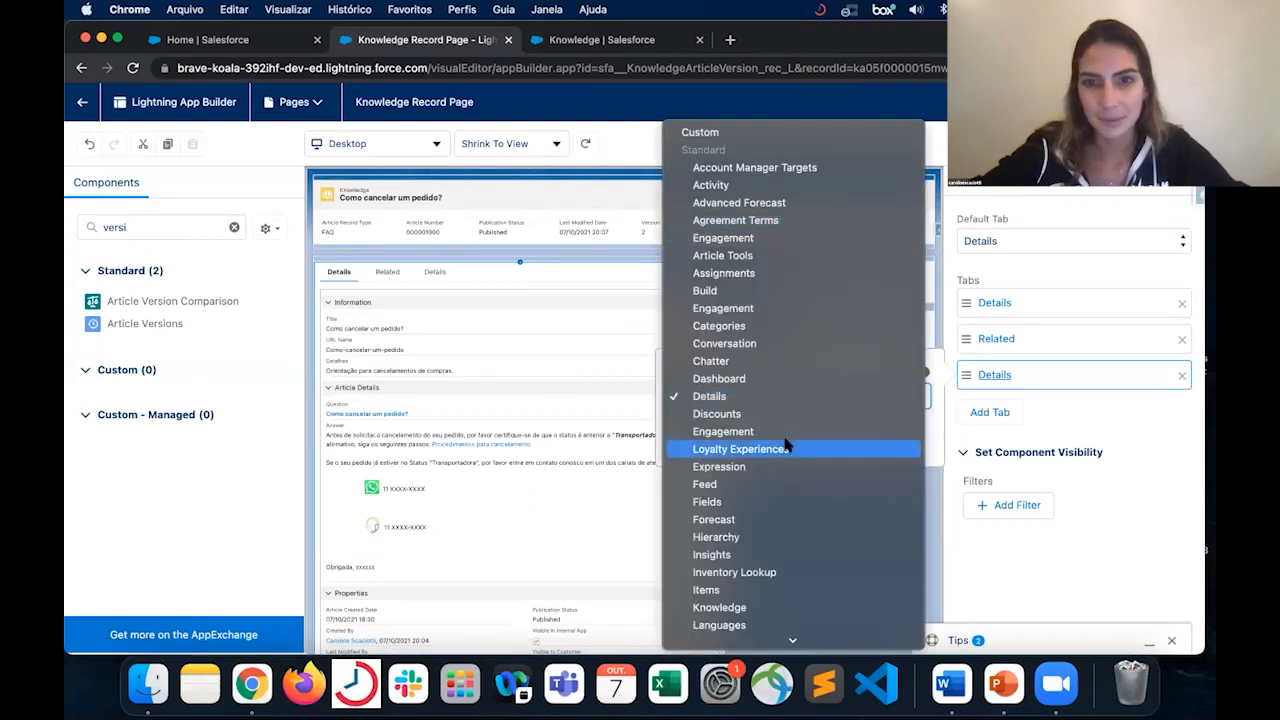
{"action": "scroll", "coordinate": [788, 534], "scroll_direction": "down", "scroll_amount": 1}
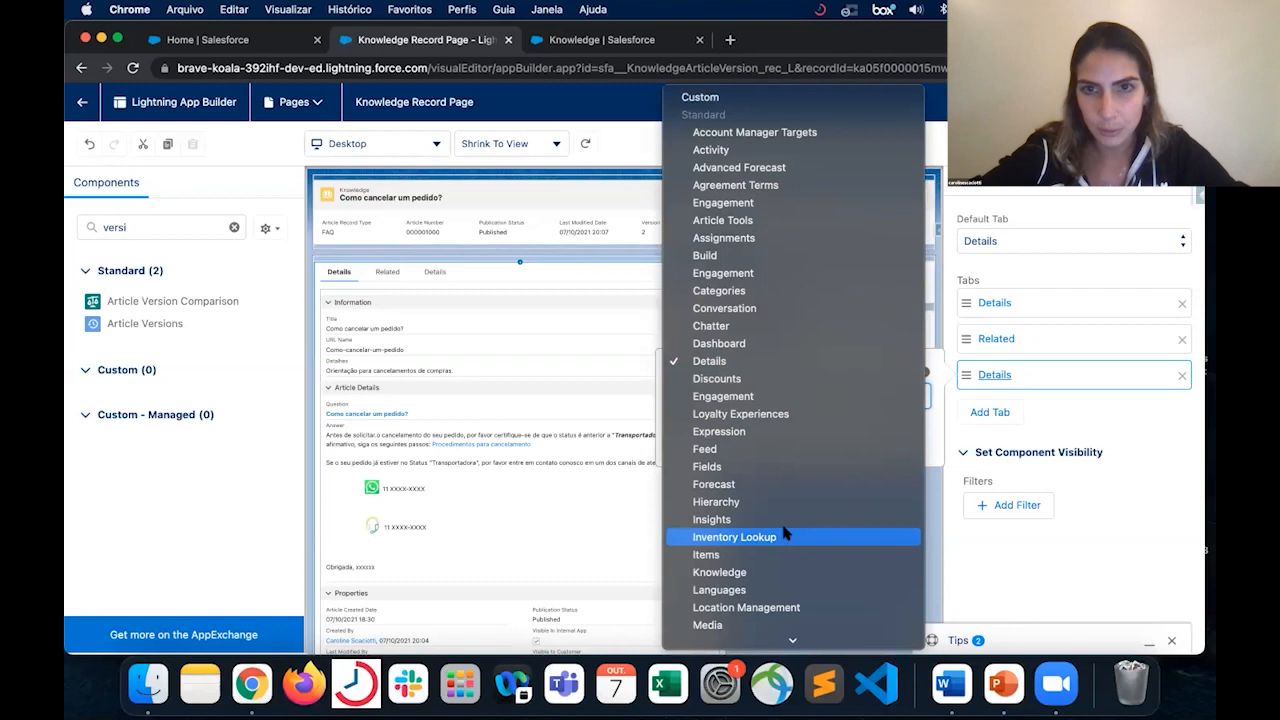
{"action": "scroll", "coordinate": [785, 533], "scroll_direction": "down", "scroll_amount": 8}
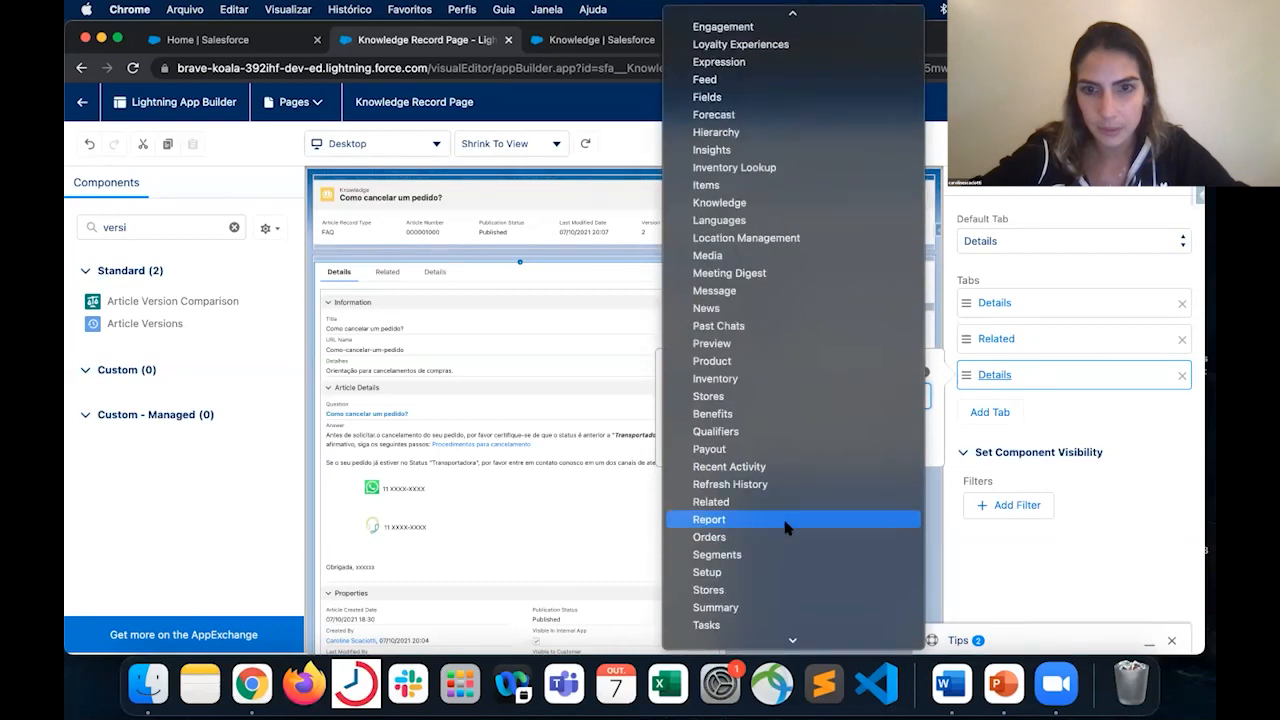
{"action": "scroll", "coordinate": [790, 528], "scroll_direction": "down", "scroll_amount": 3}
{"action": "left_click", "coordinate": [794, 567]}
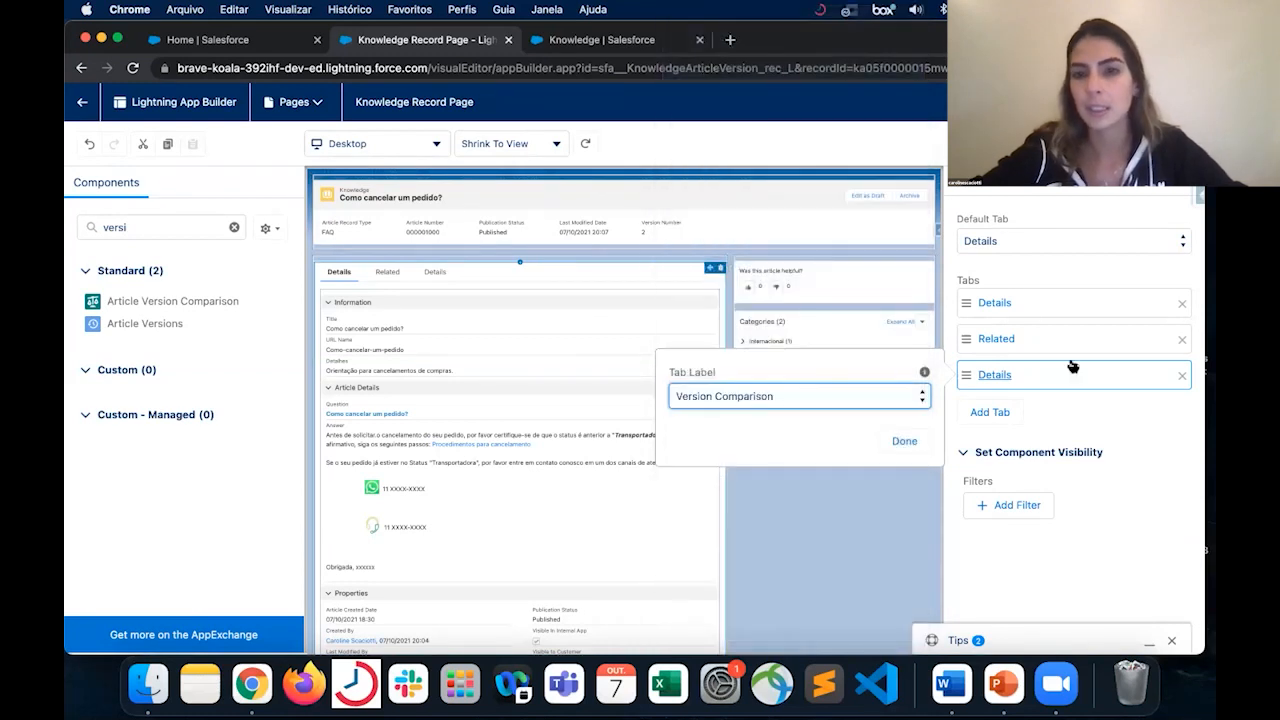
{"action": "left_click", "coordinate": [908, 442]}
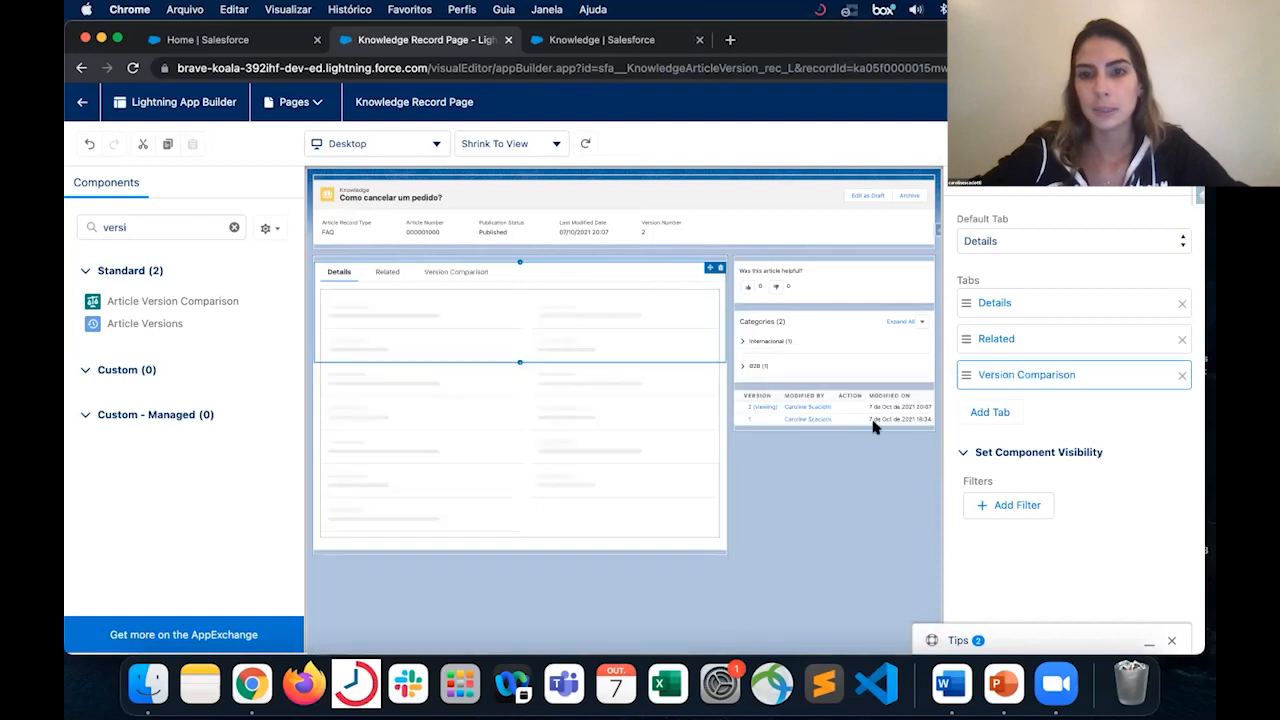
- Place the Article Version Comparison component inside the Version Comparison tab and save the record page
{"action": "left_click", "coordinate": [474, 280]}
{"action": "left_click_drag", "start_coordinate": [186, 305], "coordinate": [451, 315]}
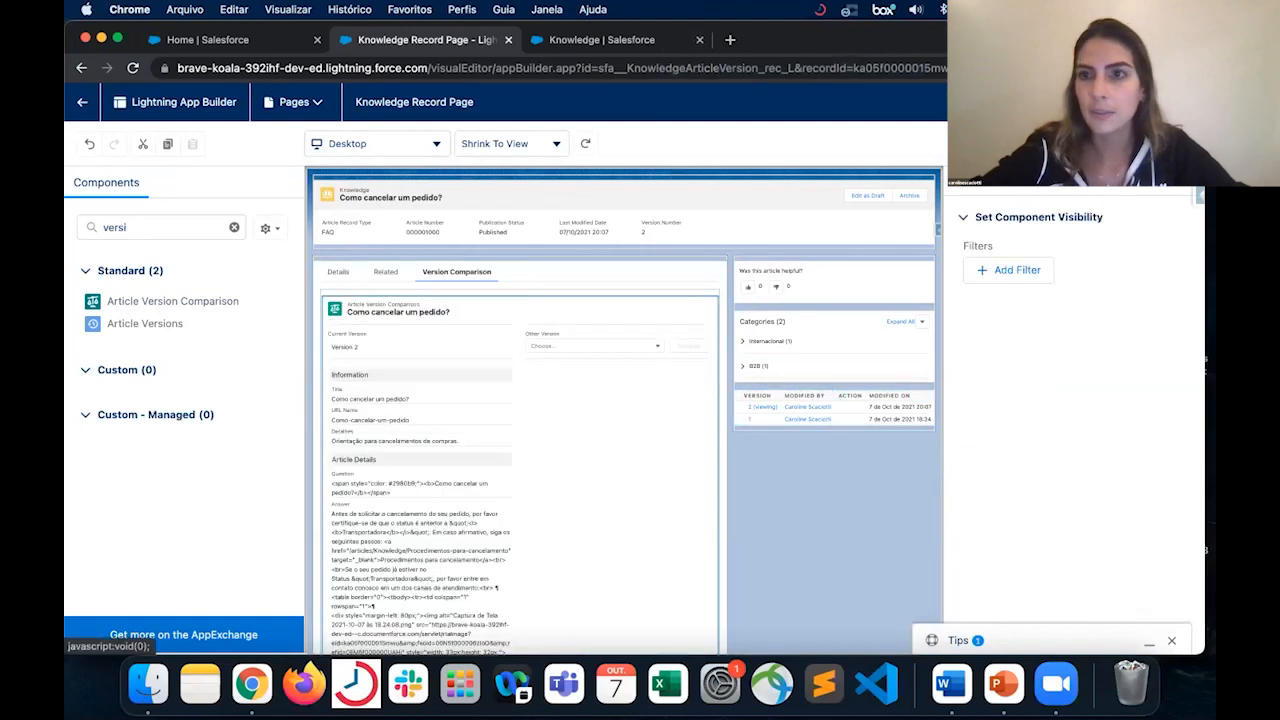
{"action": "left_click", "coordinate": [1170, 143]}
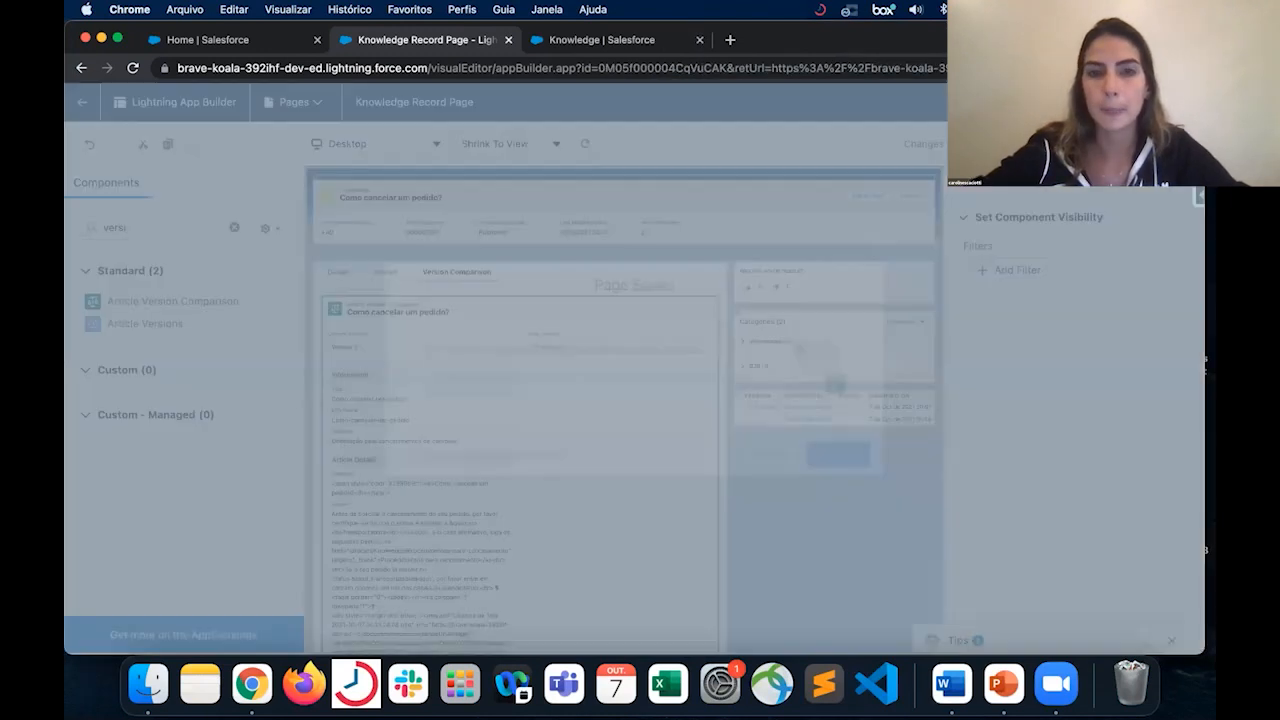
- Activate the Knowledge Record Page as the org default for desktop and phone
{"action": "left_click", "coordinate": [843, 458]}
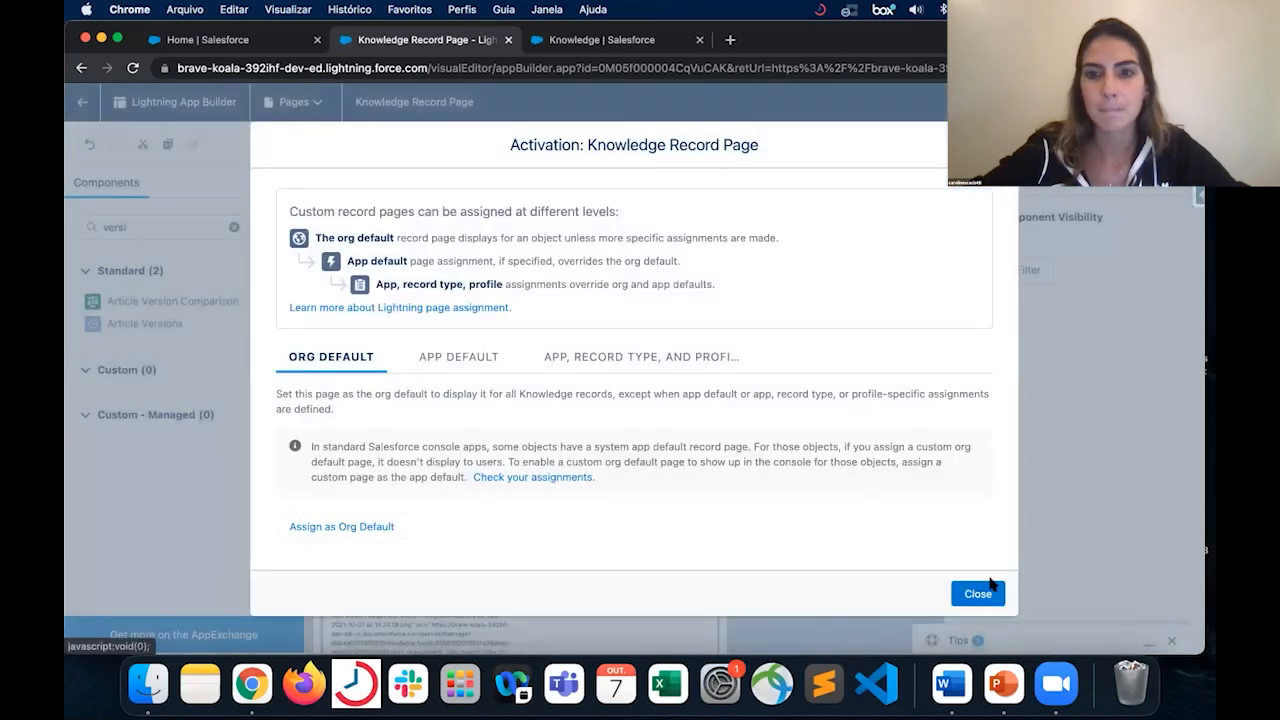
{"action": "left_click", "coordinate": [367, 532]}
{"action": "left_click", "coordinate": [532, 407]}
{"action": "left_click", "coordinate": [985, 524]}
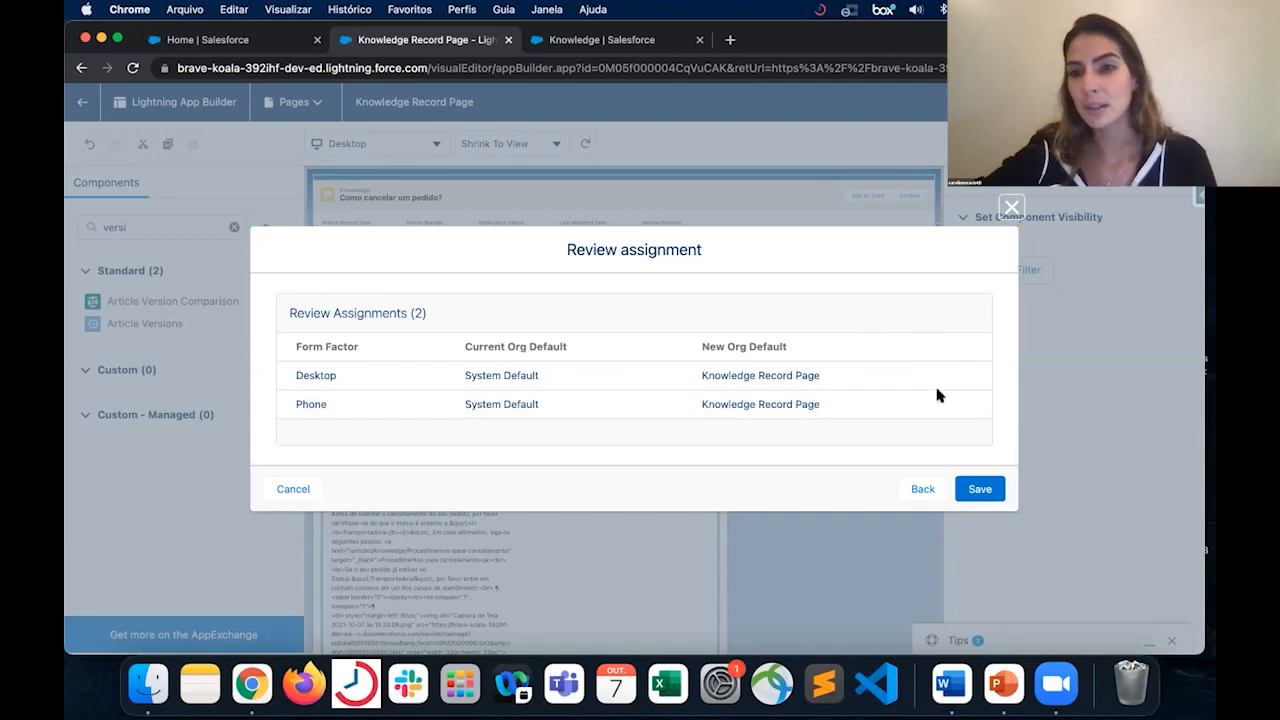
{"action": "left_click", "coordinate": [979, 489]}
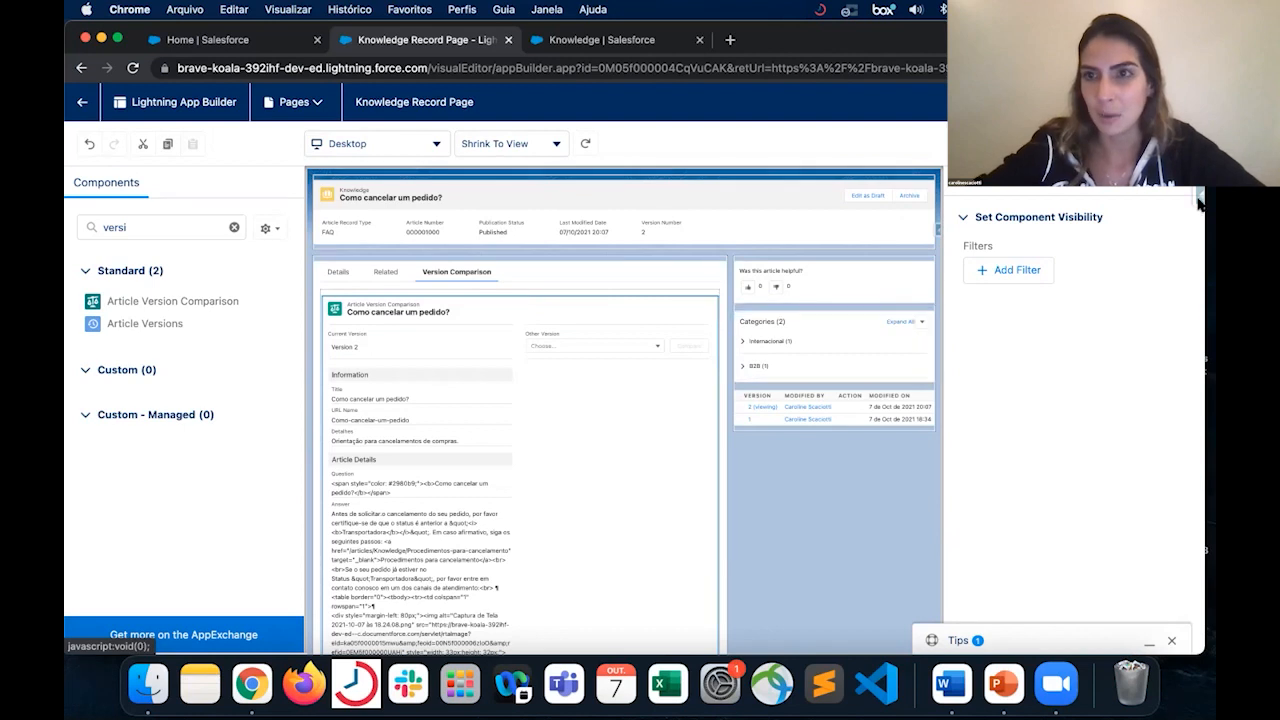
- Return to the article from the page builder and compare its current version with Version 1 in the Version Comparison tab
{"action": "left_click", "coordinate": [82, 106]}
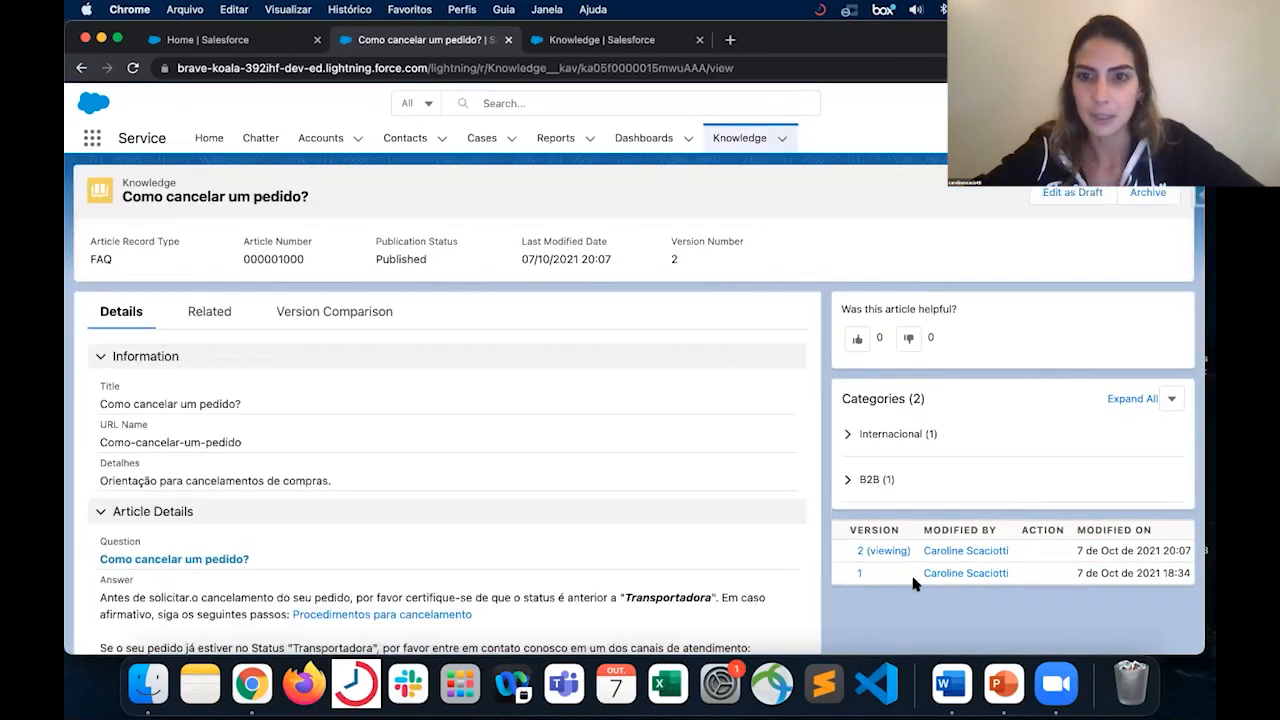
{"action": "scroll", "coordinate": [913, 590], "scroll_direction": "down", "scroll_amount": 5}
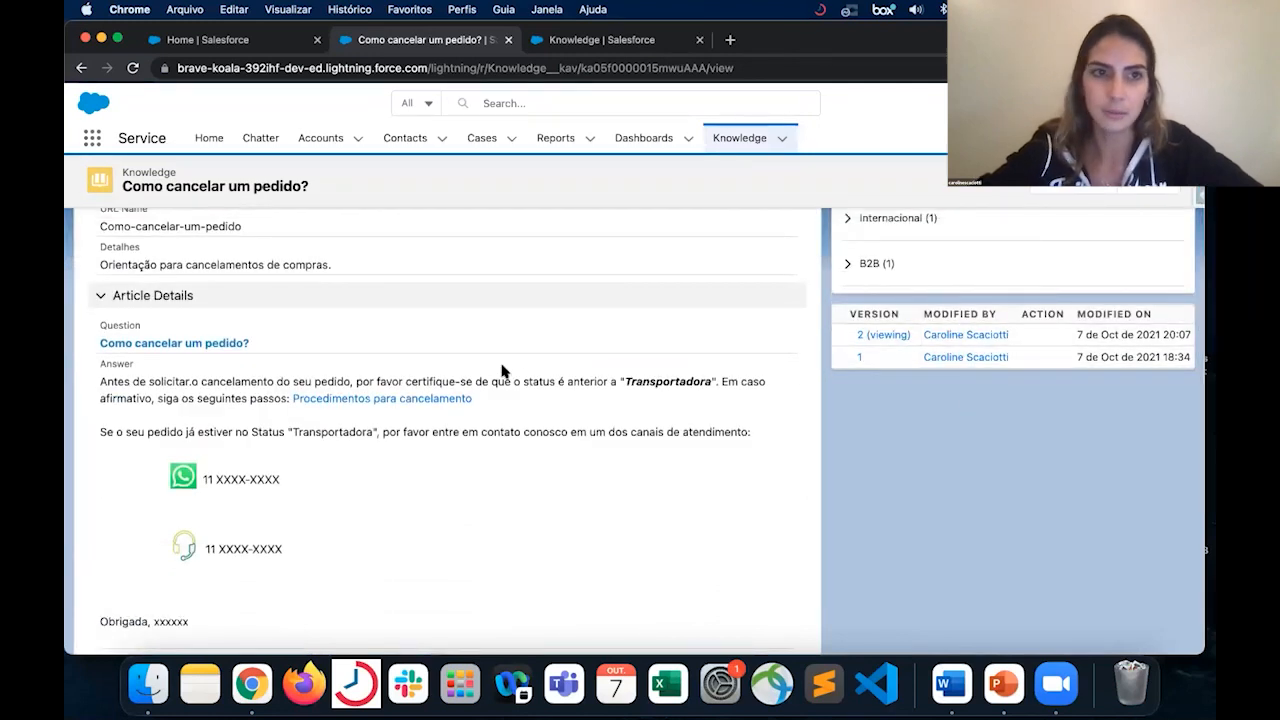
{"action": "scroll", "coordinate": [580, 369], "scroll_direction": "up", "scroll_amount": 5}
{"action": "left_click", "coordinate": [380, 314]}
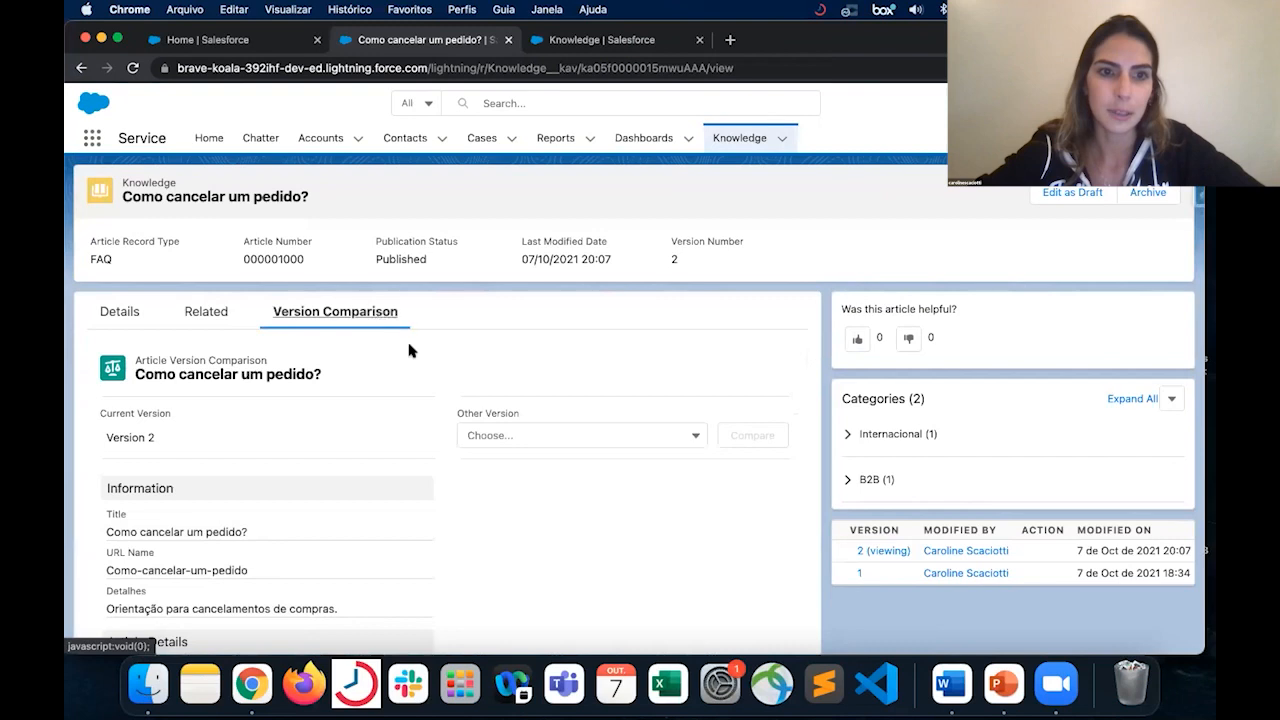
{"action": "scroll", "coordinate": [352, 475], "scroll_direction": "down", "scroll_amount": 2}
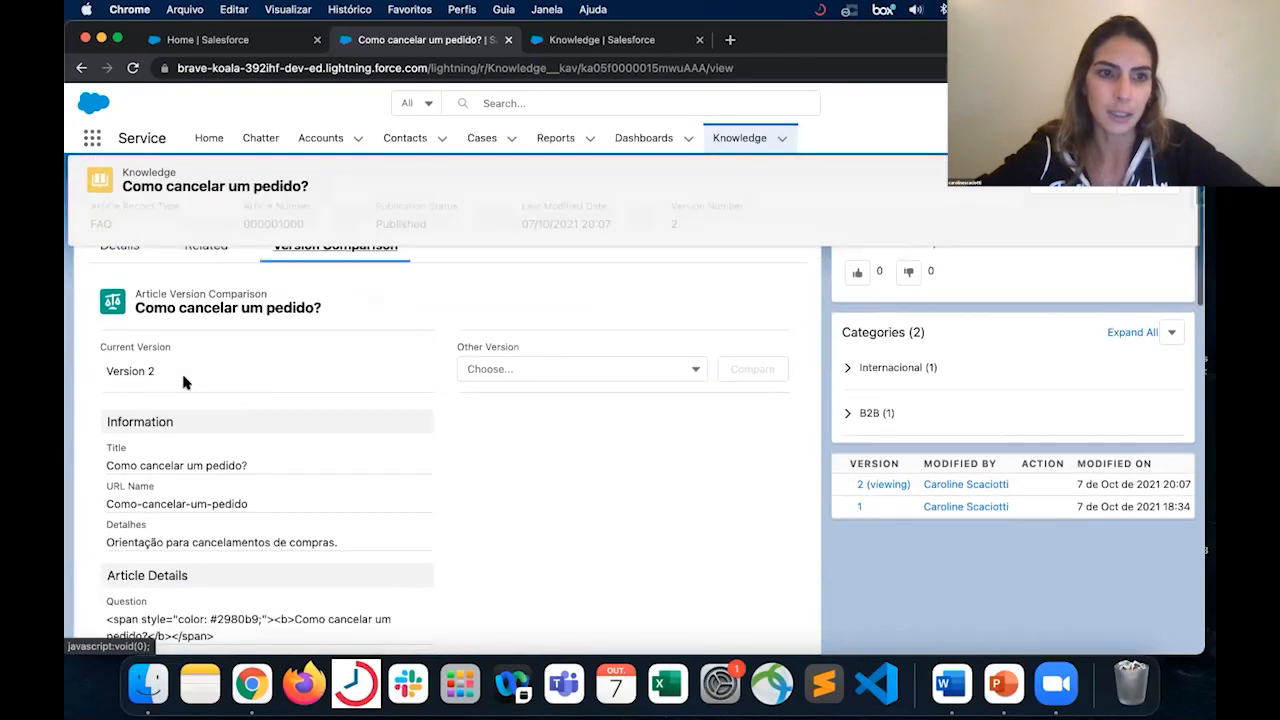
{"action": "left_click", "coordinate": [529, 368]}
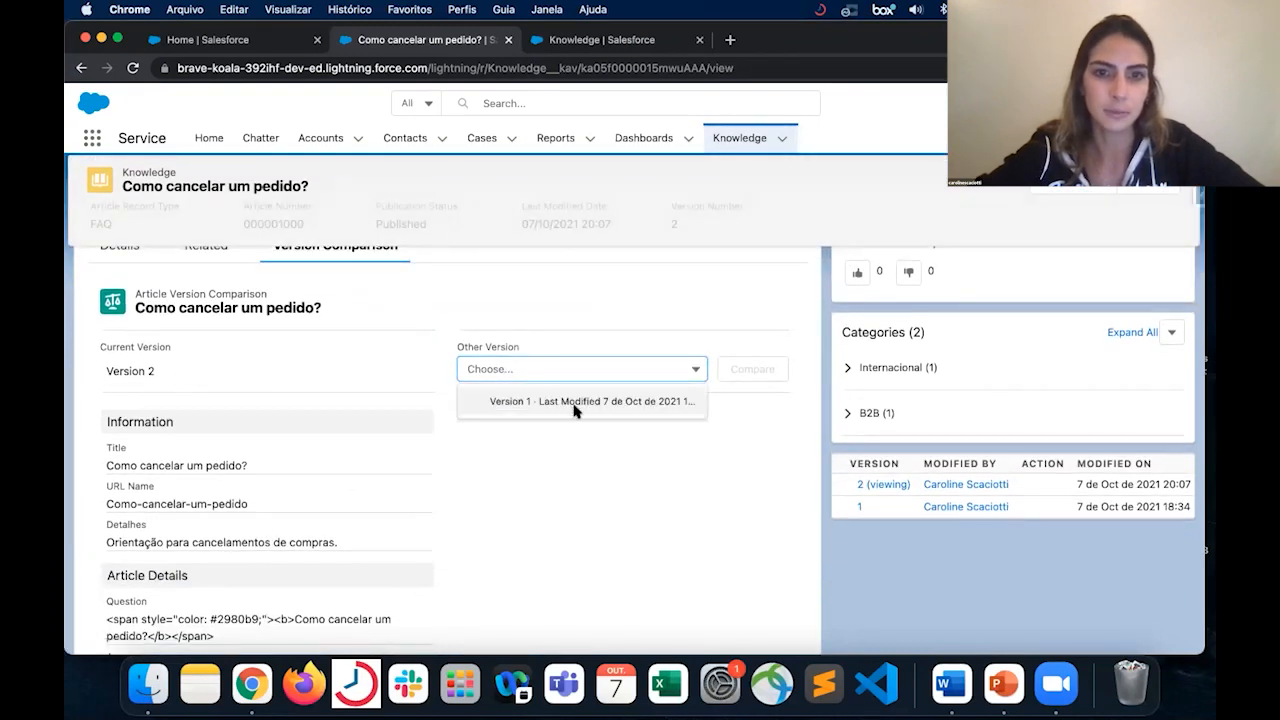
{"action": "left_click", "coordinate": [578, 408]}
{"action": "left_click", "coordinate": [748, 370]}
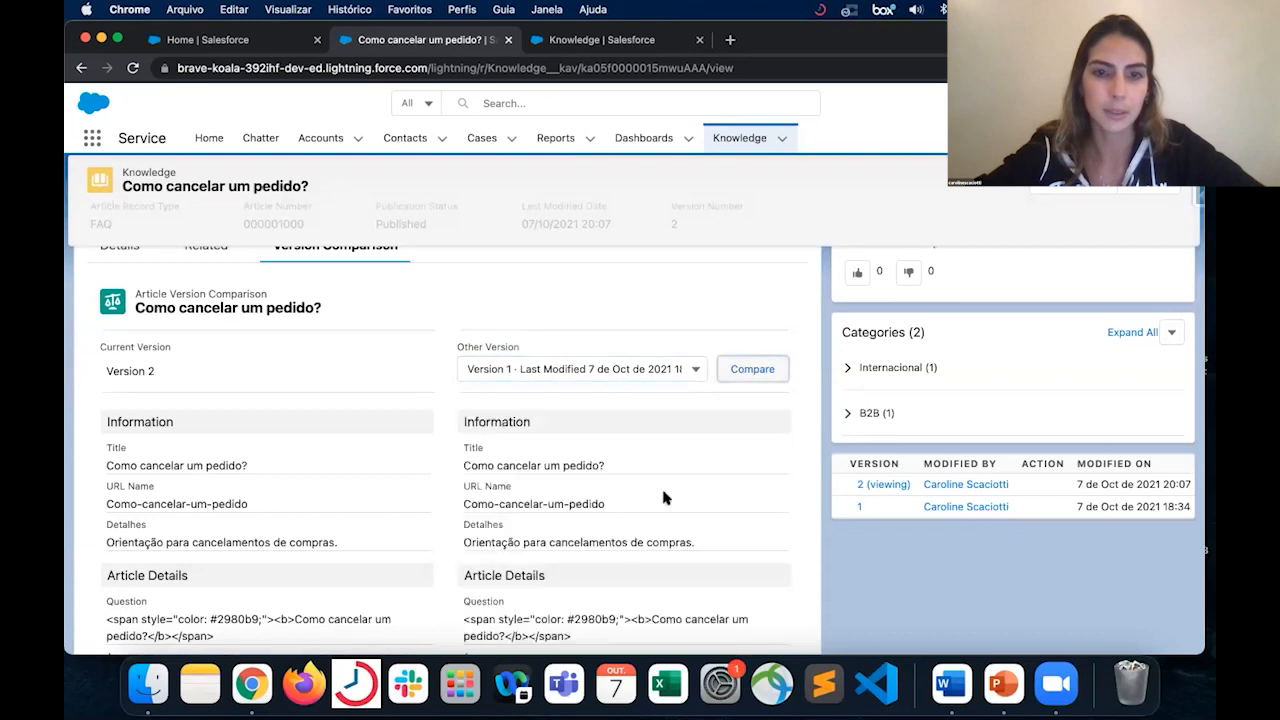
- Examine the Answer field differences between the two article versions, including the struck-through link and the text around it
{"action": "scroll", "coordinate": [648, 456], "scroll_direction": "down", "scroll_amount": 10}
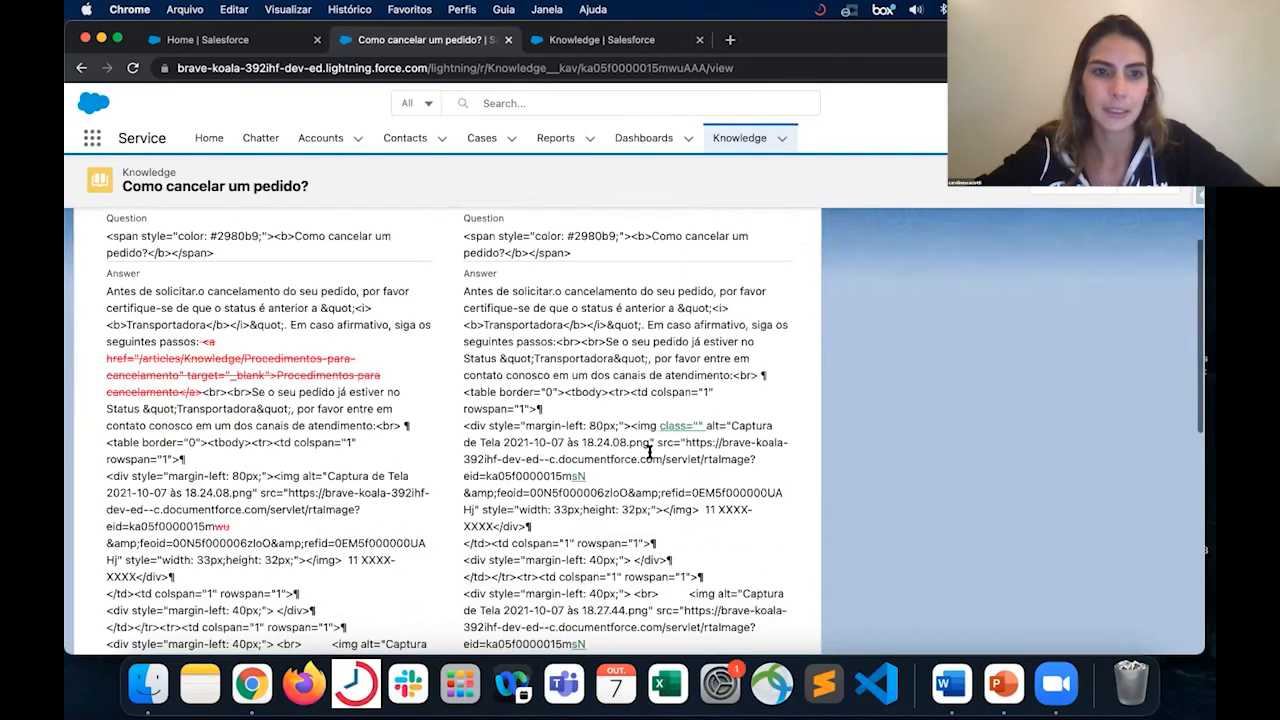
{"action": "left_click_drag", "start_coordinate": [203, 341], "coordinate": [200, 393]}
{"action": "scroll", "coordinate": [258, 385], "scroll_direction": "down", "scroll_amount": 3}
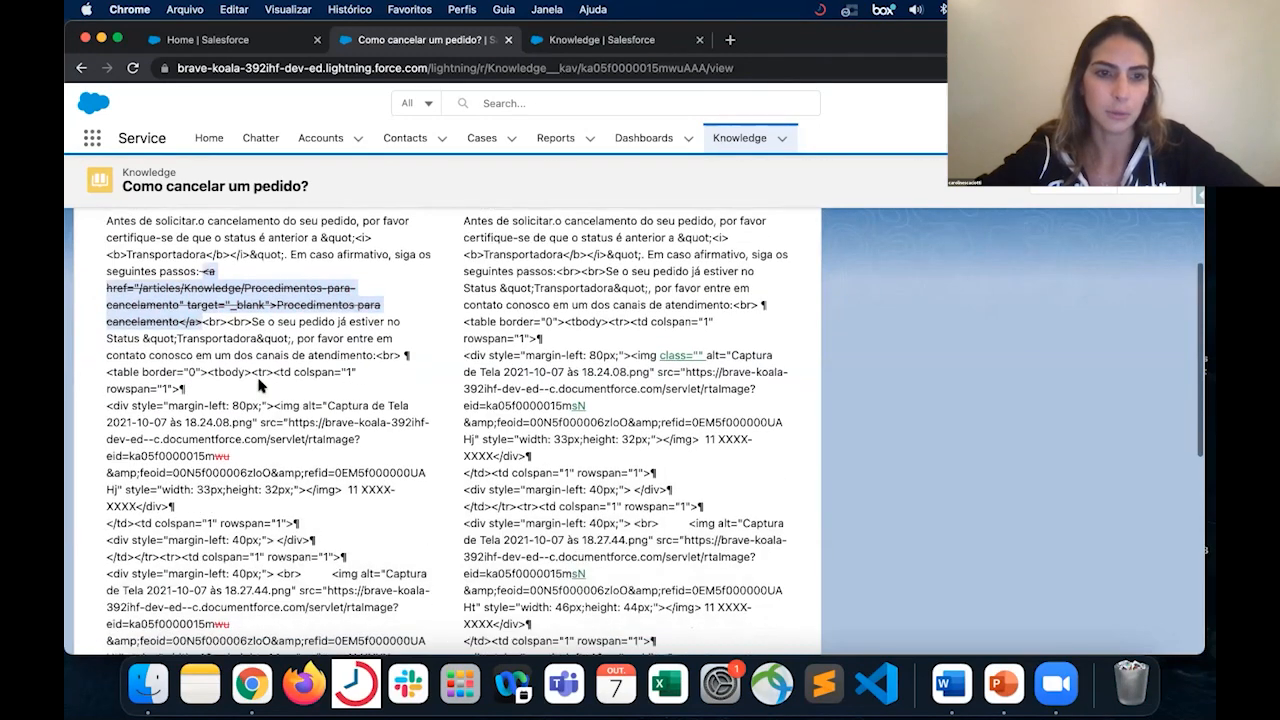
{"action": "scroll", "coordinate": [258, 385], "scroll_direction": "down", "scroll_amount": 5}
{"action": "scroll", "coordinate": [256, 386], "scroll_direction": "up", "scroll_amount": 6}
{"action": "scroll", "coordinate": [256, 386], "scroll_direction": "up", "scroll_amount": 1}
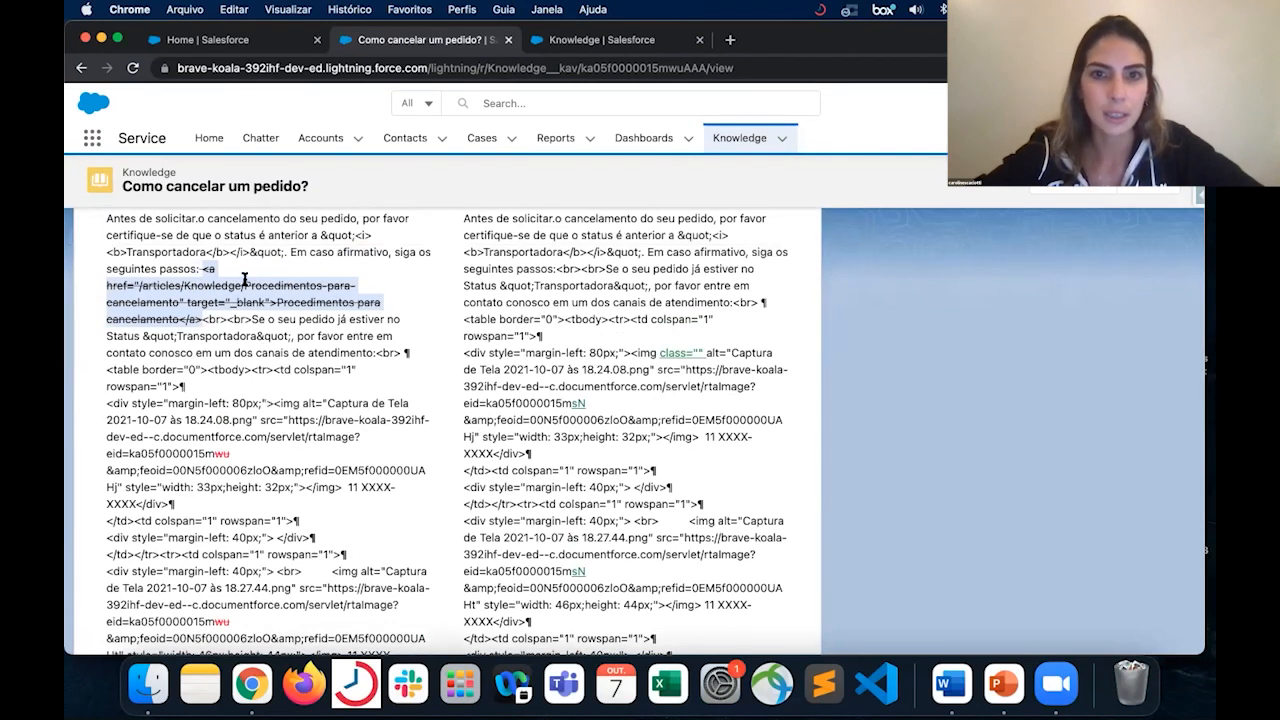
{"action": "left_click_drag", "start_coordinate": [580, 266], "coordinate": [492, 266]}
{"action": "left_click_drag", "start_coordinate": [457, 268], "coordinate": [467, 252]}
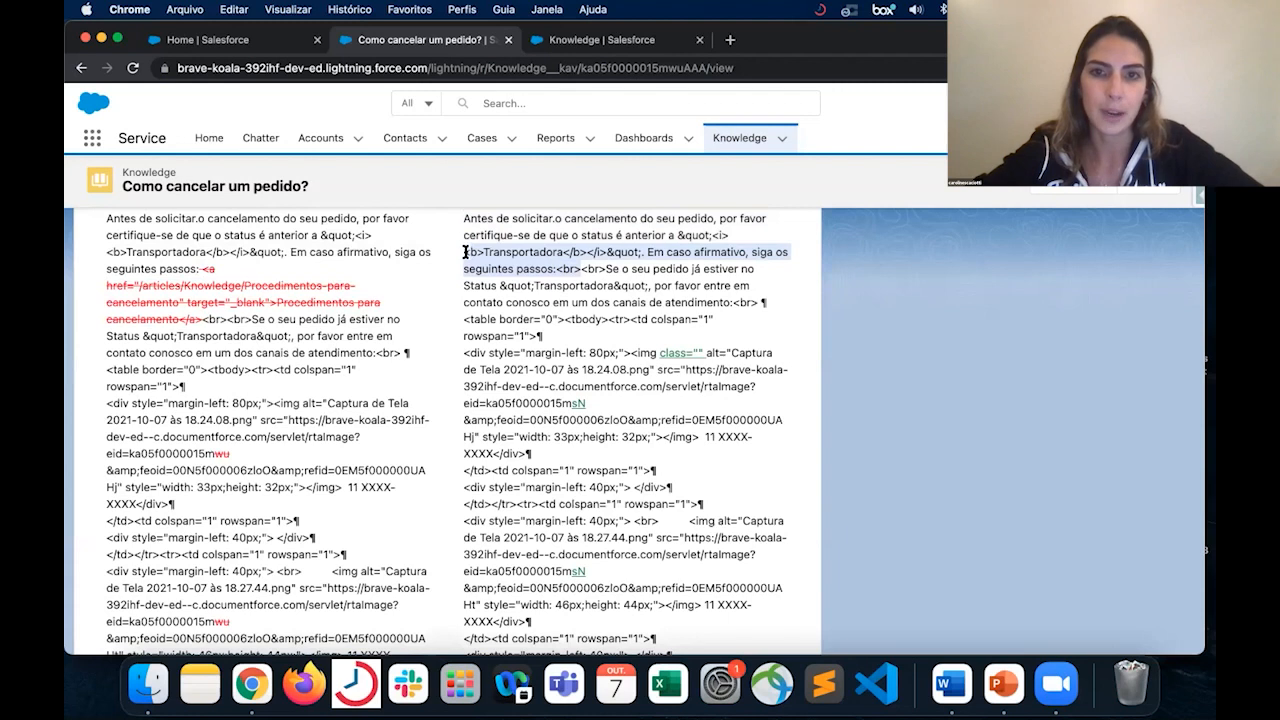
{"action": "left_click_drag", "start_coordinate": [605, 268], "coordinate": [651, 286]}
{"action": "left_click_drag", "start_coordinate": [247, 320], "coordinate": [267, 335]}
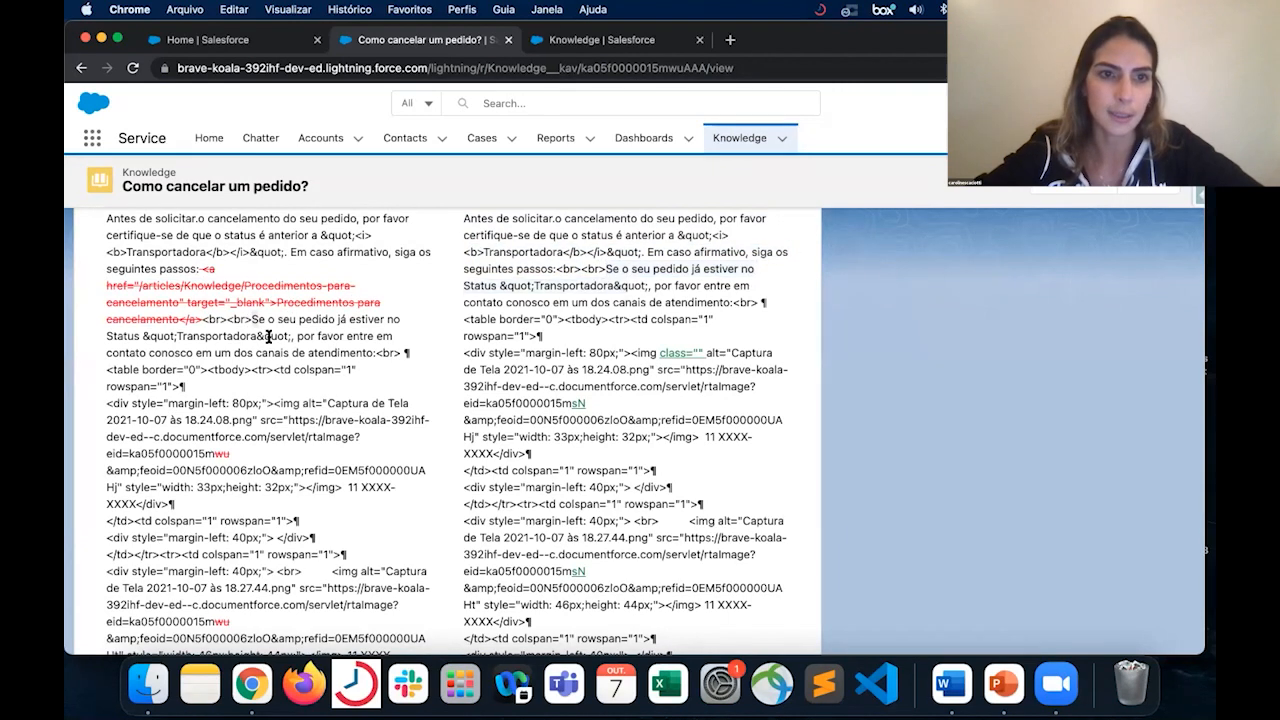
- Examine the rest of the version comparison down to the Properties section, including the Publication Status of both versions
{"action": "scroll", "coordinate": [408, 453], "scroll_direction": "down", "scroll_amount": 1}
{"action": "scroll", "coordinate": [408, 453], "scroll_direction": "down", "scroll_amount": 8}
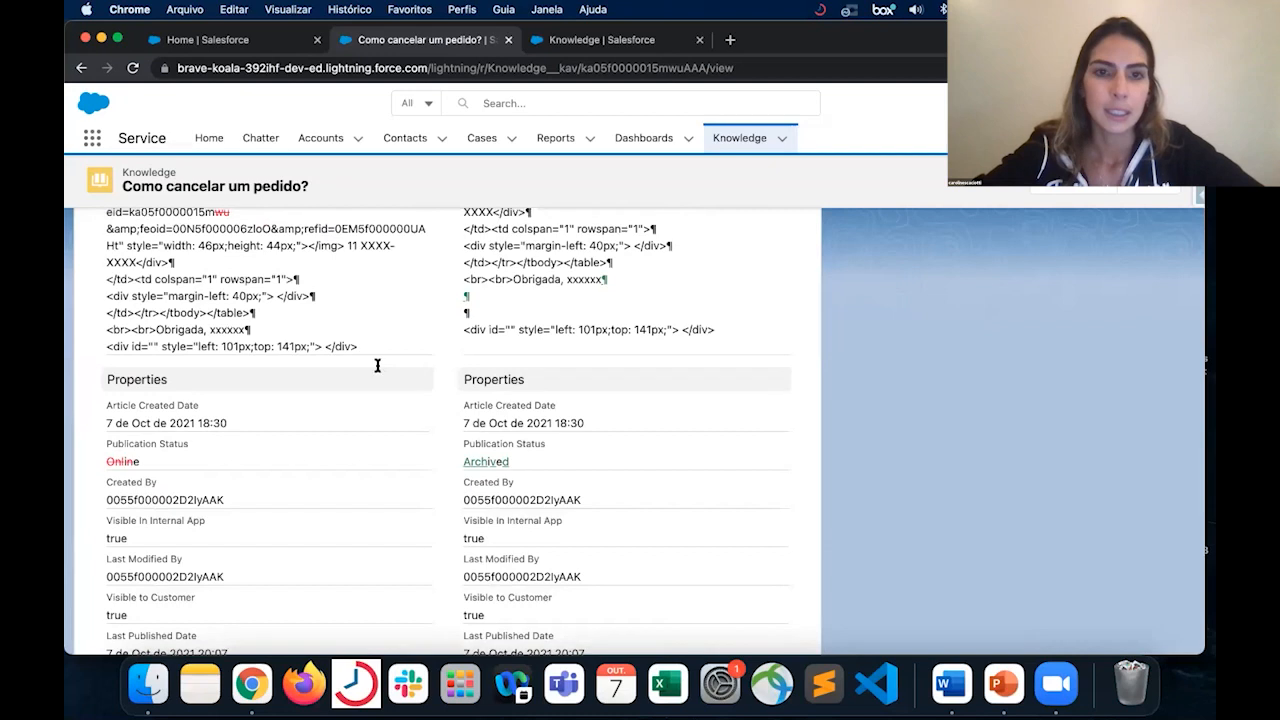
{"action": "scroll", "coordinate": [376, 362], "scroll_direction": "up", "scroll_amount": 10}
{"action": "left_click", "coordinate": [108, 403]}
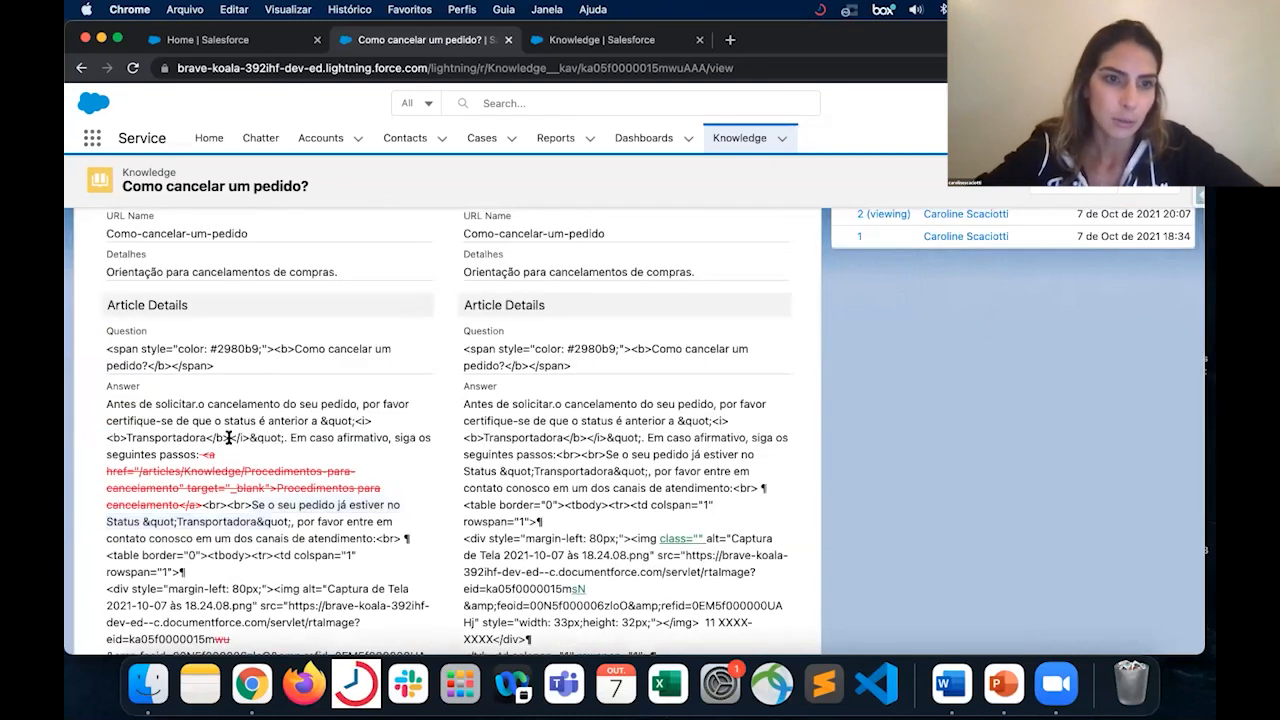
{"action": "triple_click", "coordinate": [112, 404]}
{"action": "scroll", "coordinate": [520, 480], "scroll_direction": "down", "scroll_amount": 3}
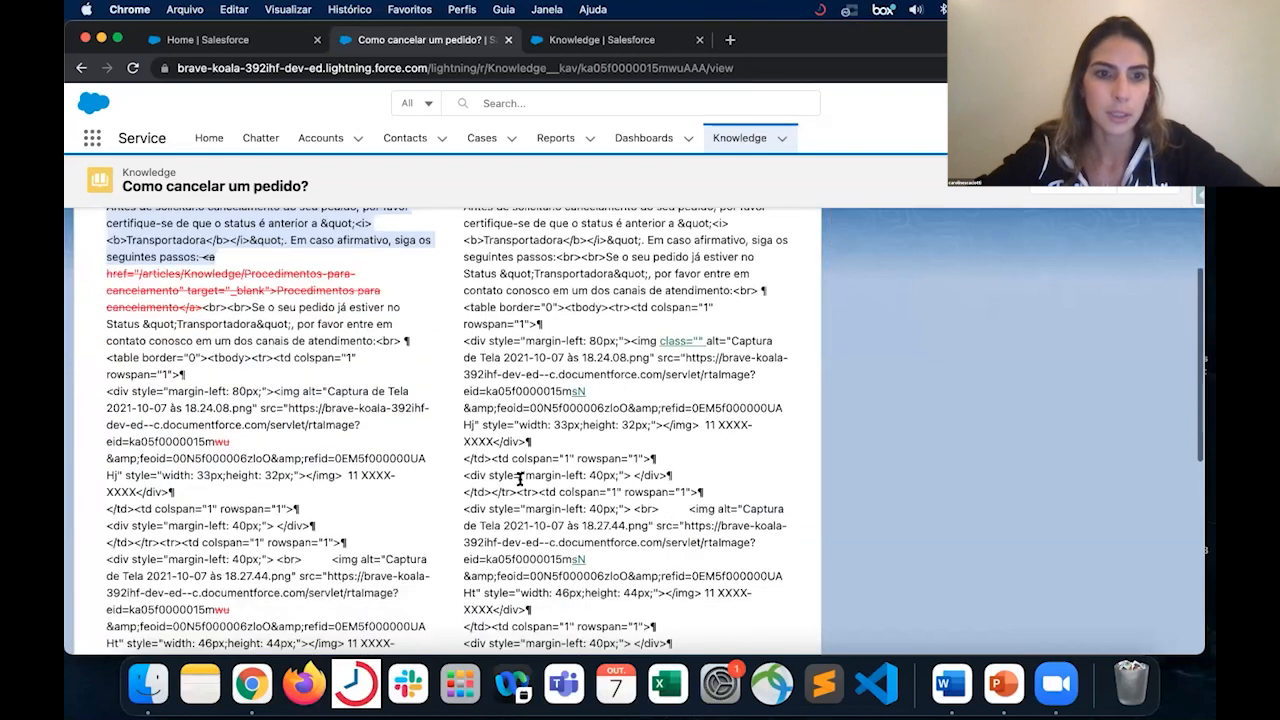
{"action": "scroll", "coordinate": [520, 480], "scroll_direction": "down", "scroll_amount": 10}
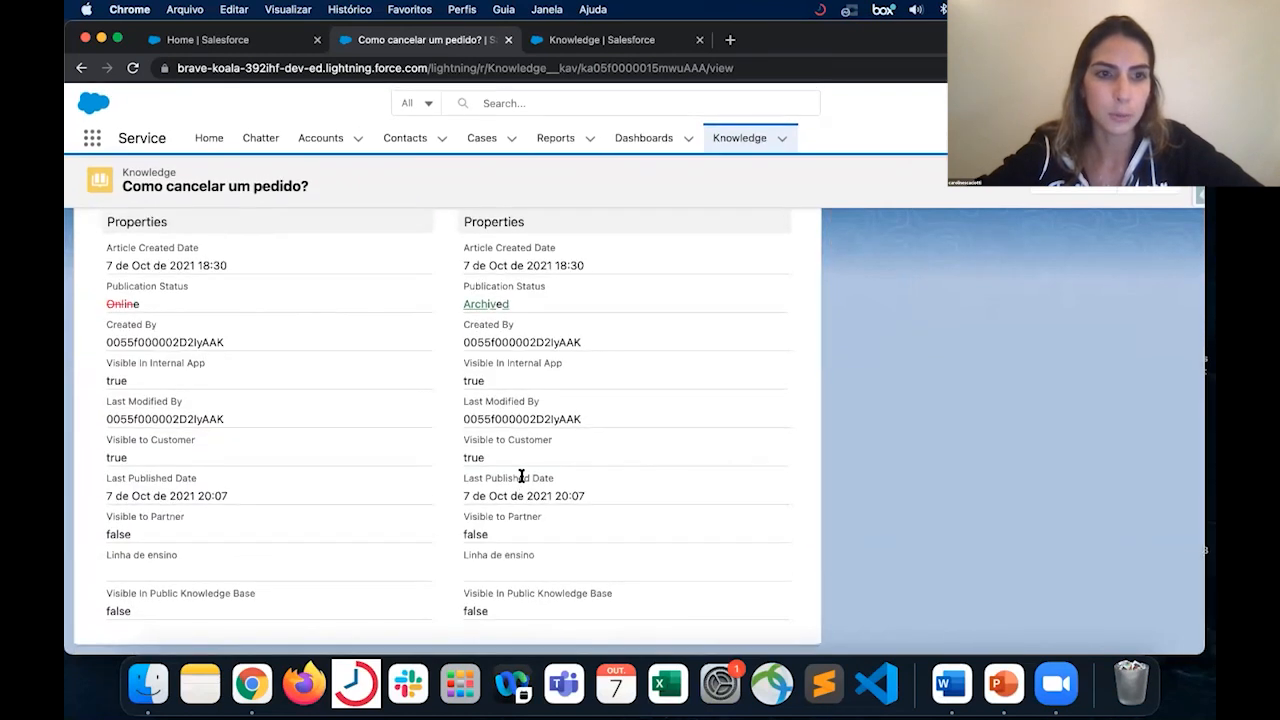
{"action": "scroll", "coordinate": [529, 480], "scroll_direction": "up", "scroll_amount": 1}
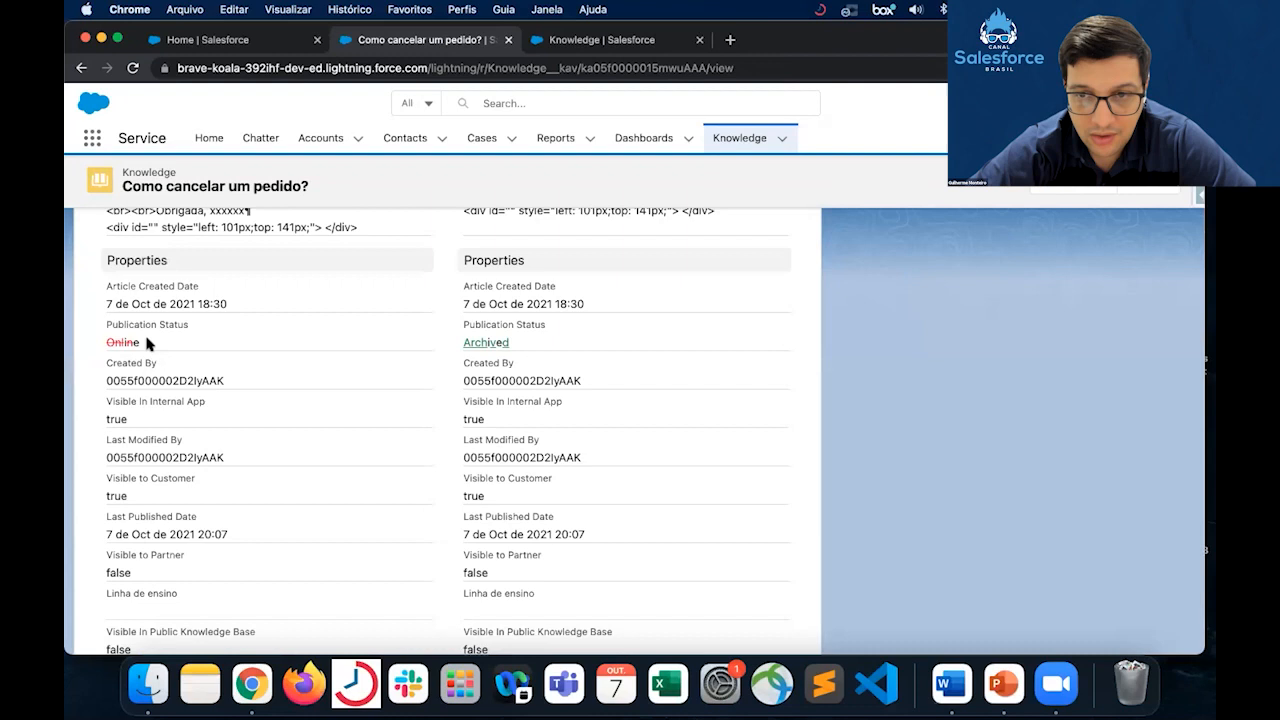
{"action": "scroll", "coordinate": [297, 320], "scroll_direction": "up", "scroll_amount": 10}
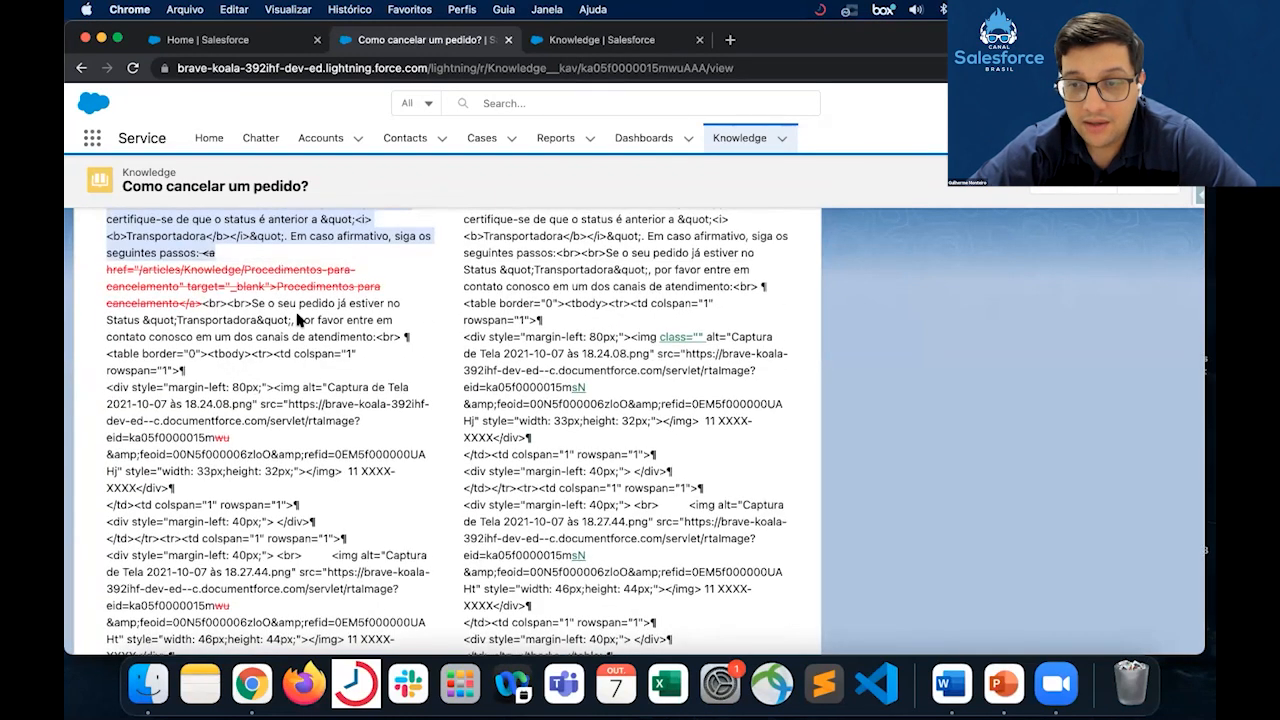
{"action": "left_click", "coordinate": [434, 322]}
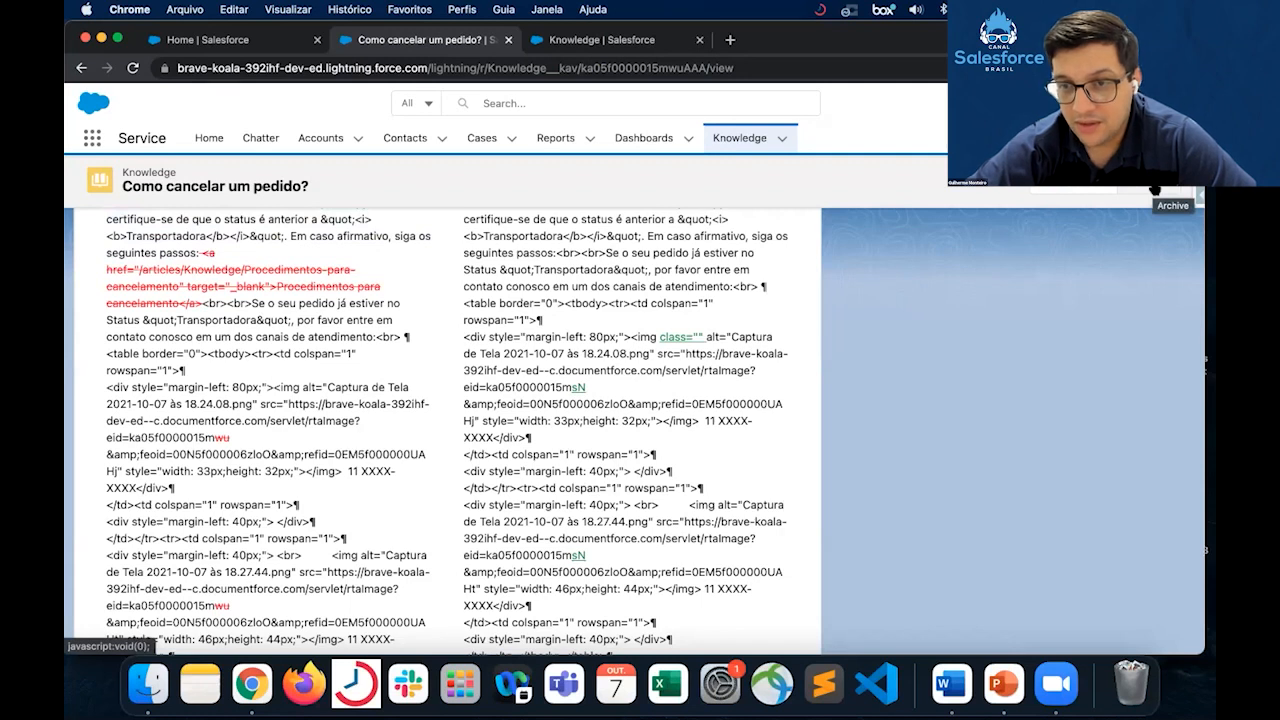
- Go back to the article's Details and archive the "Como cancelar um pedido?" article
{"action": "scroll", "coordinate": [600, 320], "scroll_direction": "up", "scroll_amount": 5}
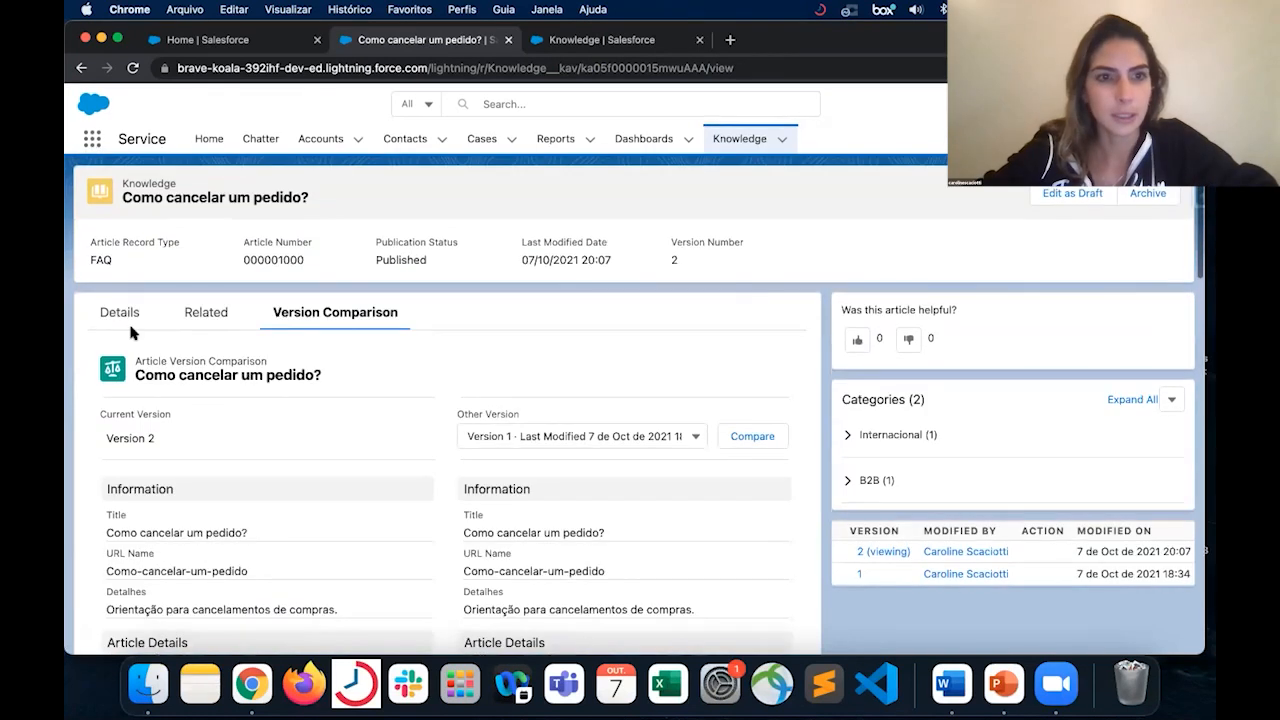
{"action": "left_click", "coordinate": [128, 322]}
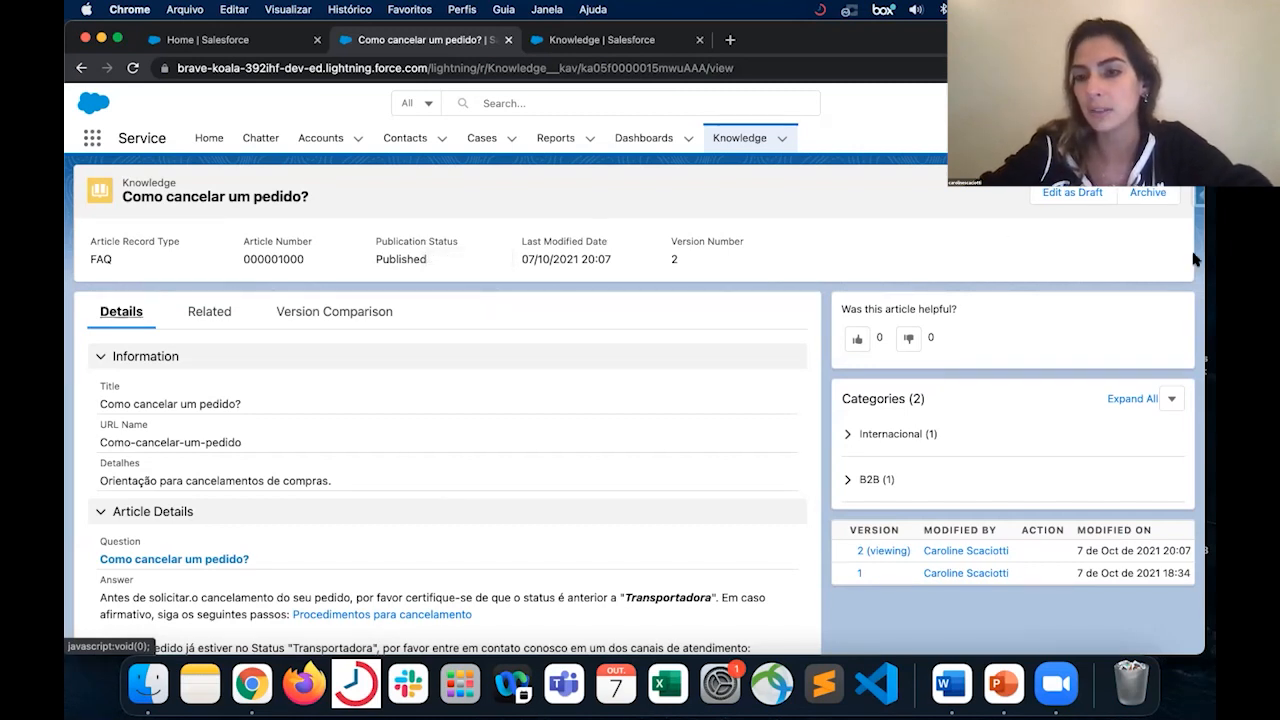
{"action": "left_click", "coordinate": [1150, 193]}
{"action": "left_click", "coordinate": [847, 395]}
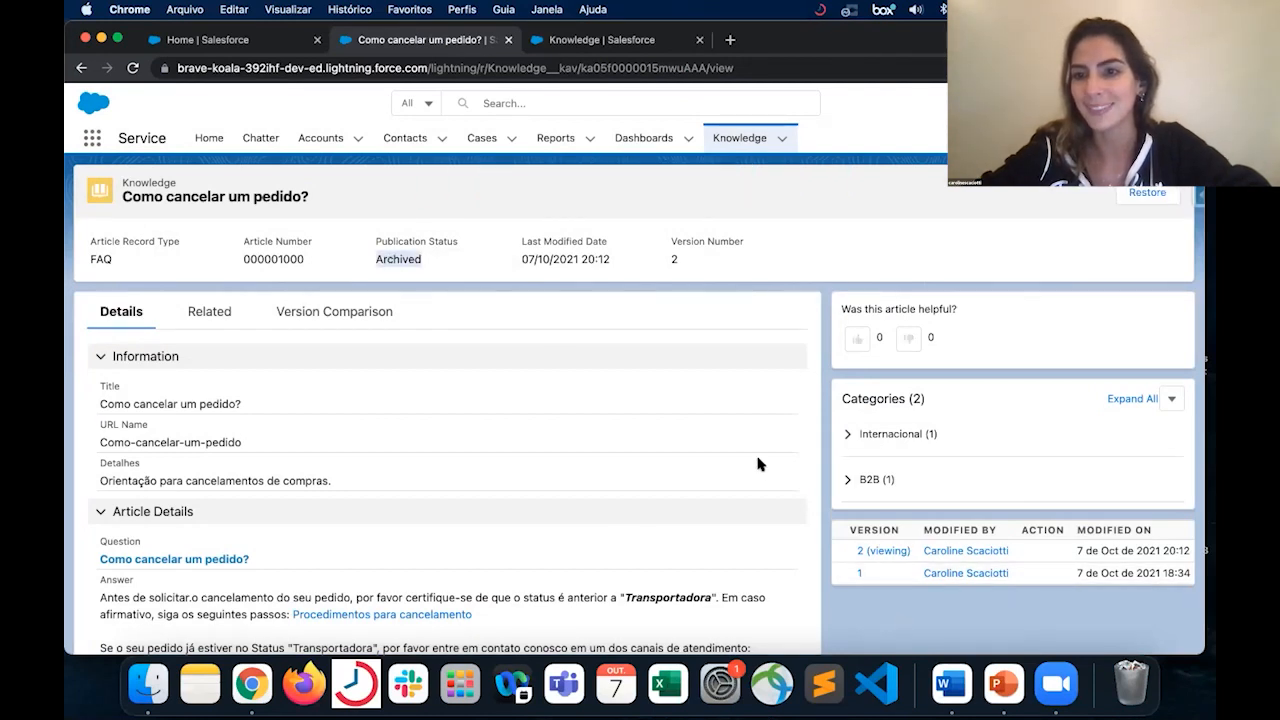
- Restore the archived article "Como cancelar um pedido?" as a draft and review its details and version list
{"action": "scroll", "coordinate": [760, 465], "scroll_direction": "down", "scroll_amount": 2}
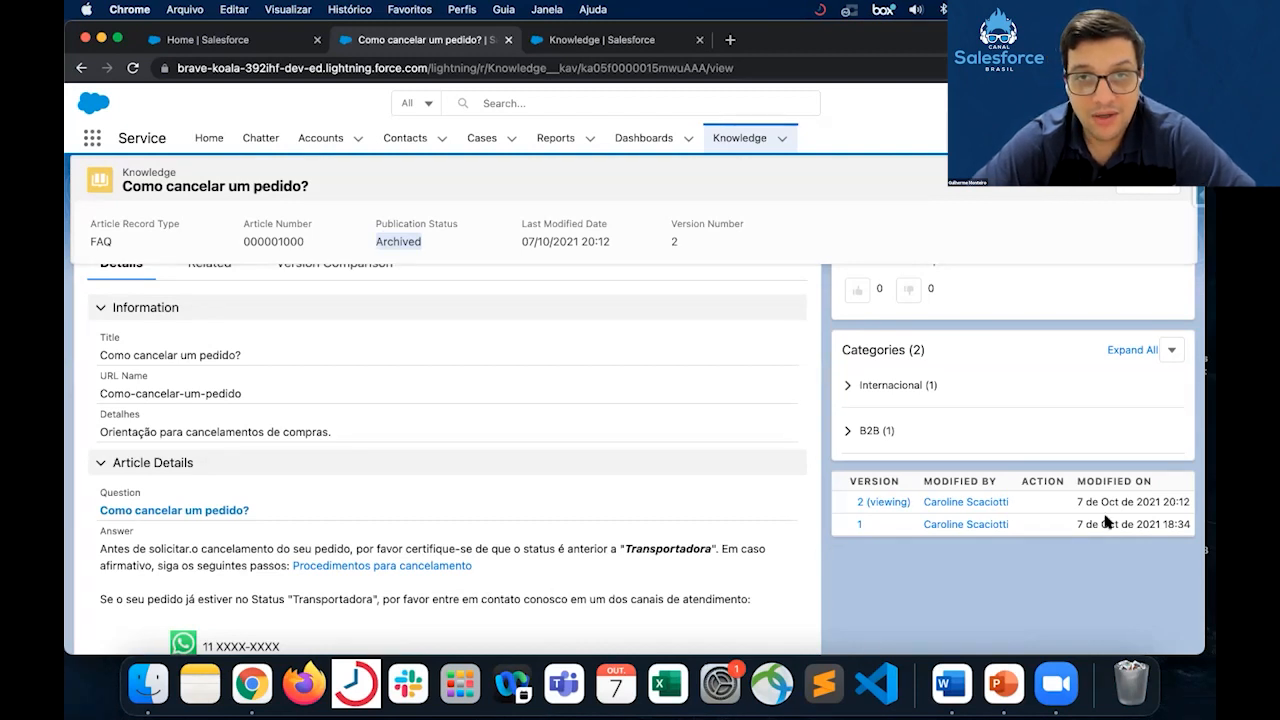
{"action": "scroll", "coordinate": [1032, 349], "scroll_direction": "up", "scroll_amount": 1}
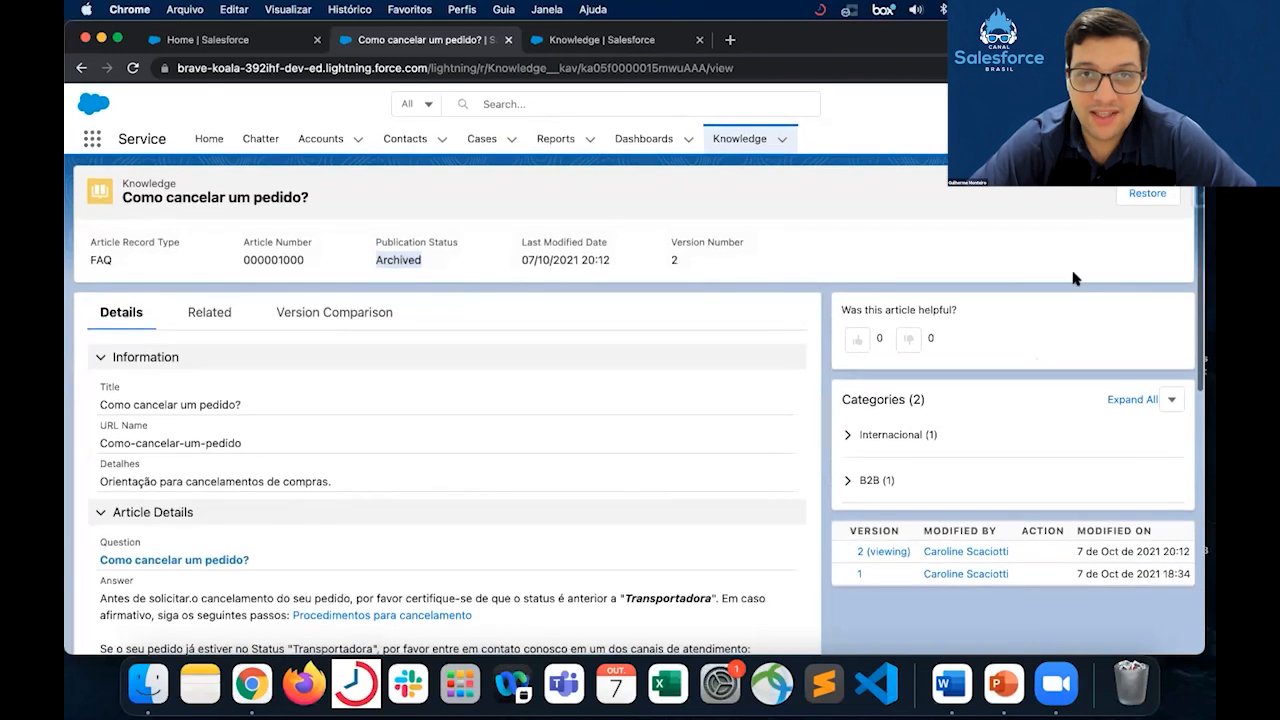
{"action": "left_click", "coordinate": [1147, 192]}
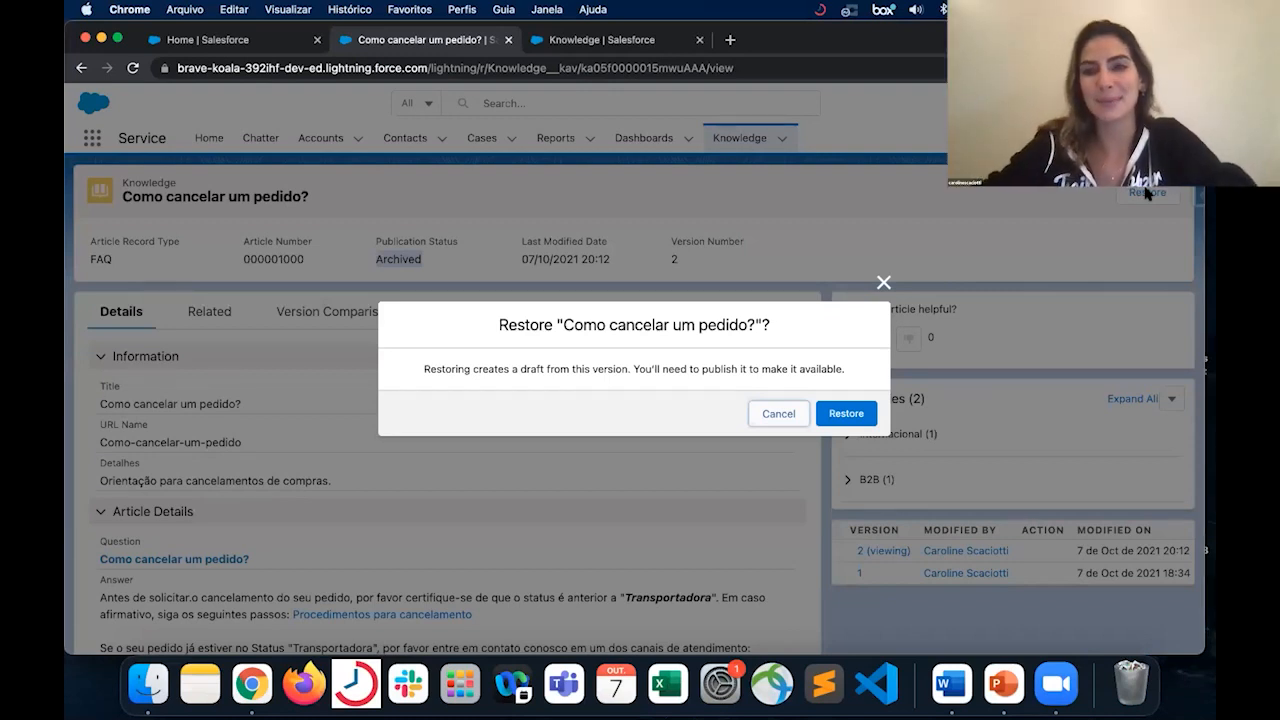
{"action": "left_click", "coordinate": [858, 423]}
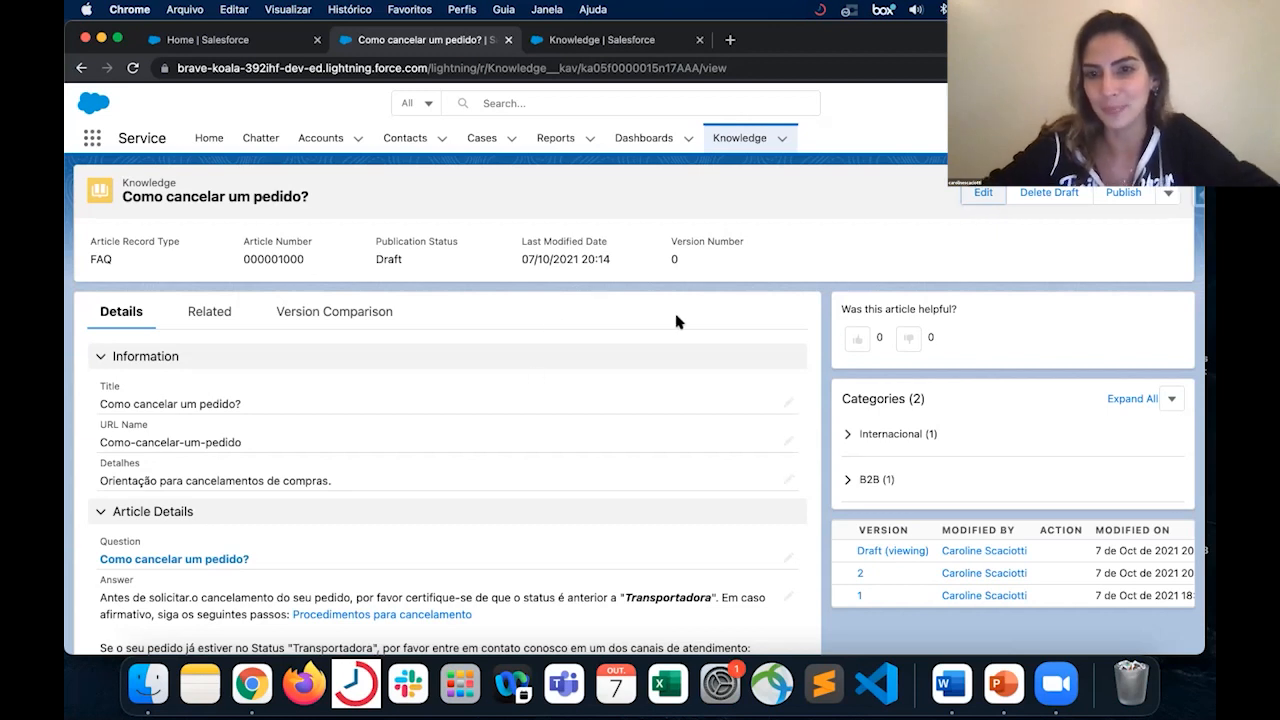
{"action": "scroll", "coordinate": [676, 321], "scroll_direction": "down", "scroll_amount": 3}
{"action": "scroll", "coordinate": [676, 321], "scroll_direction": "down", "scroll_amount": 1}
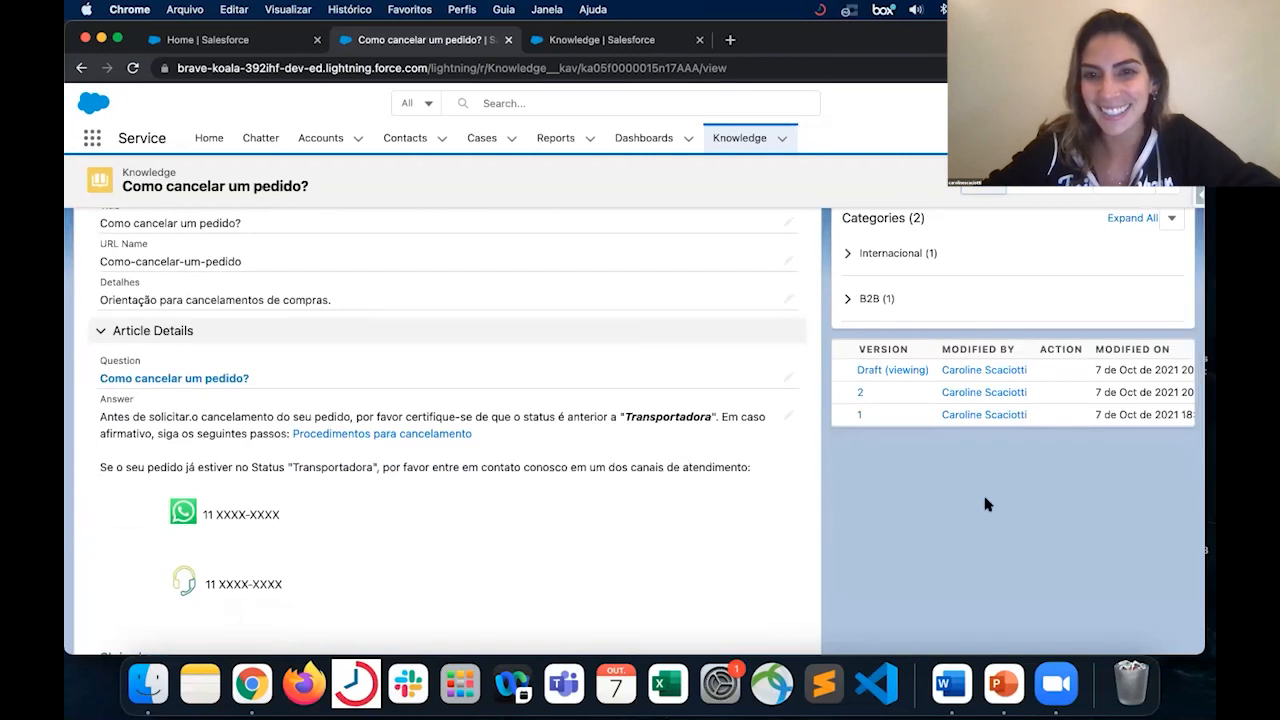
{"action": "scroll", "coordinate": [676, 393], "scroll_direction": "up", "scroll_amount": 2}
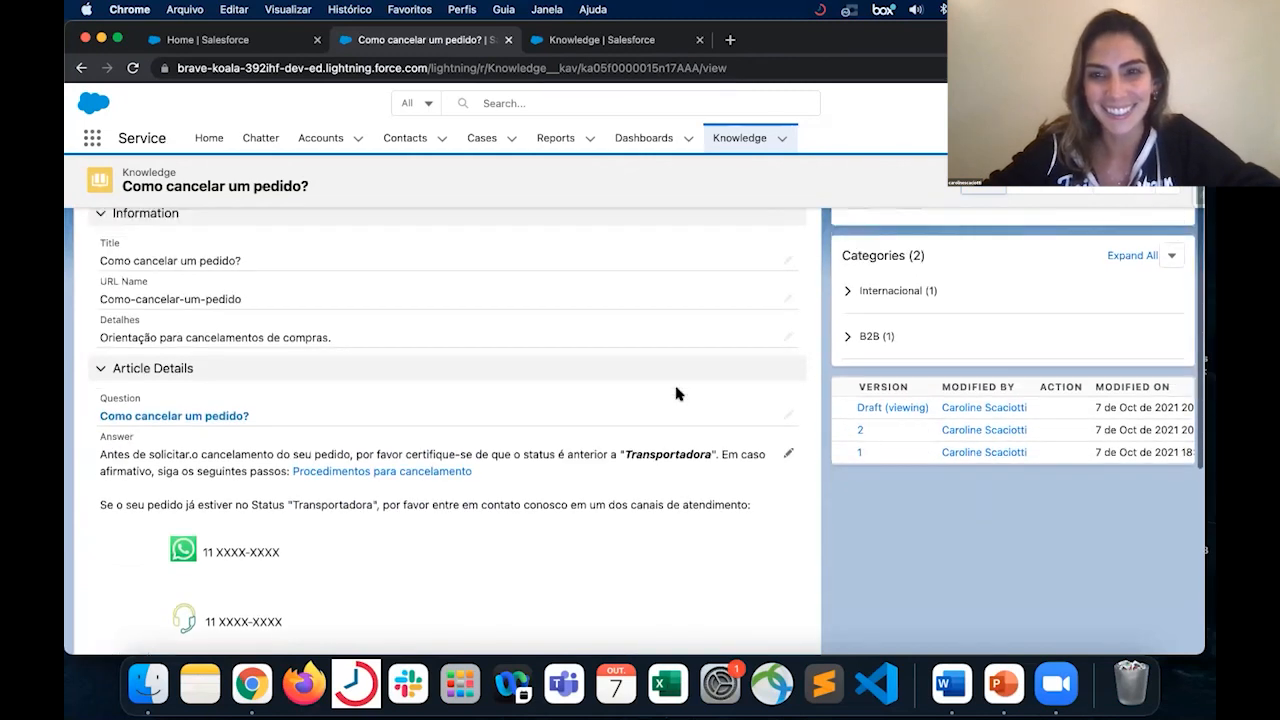
{"action": "scroll", "coordinate": [677, 391], "scroll_direction": "down", "scroll_amount": 2}
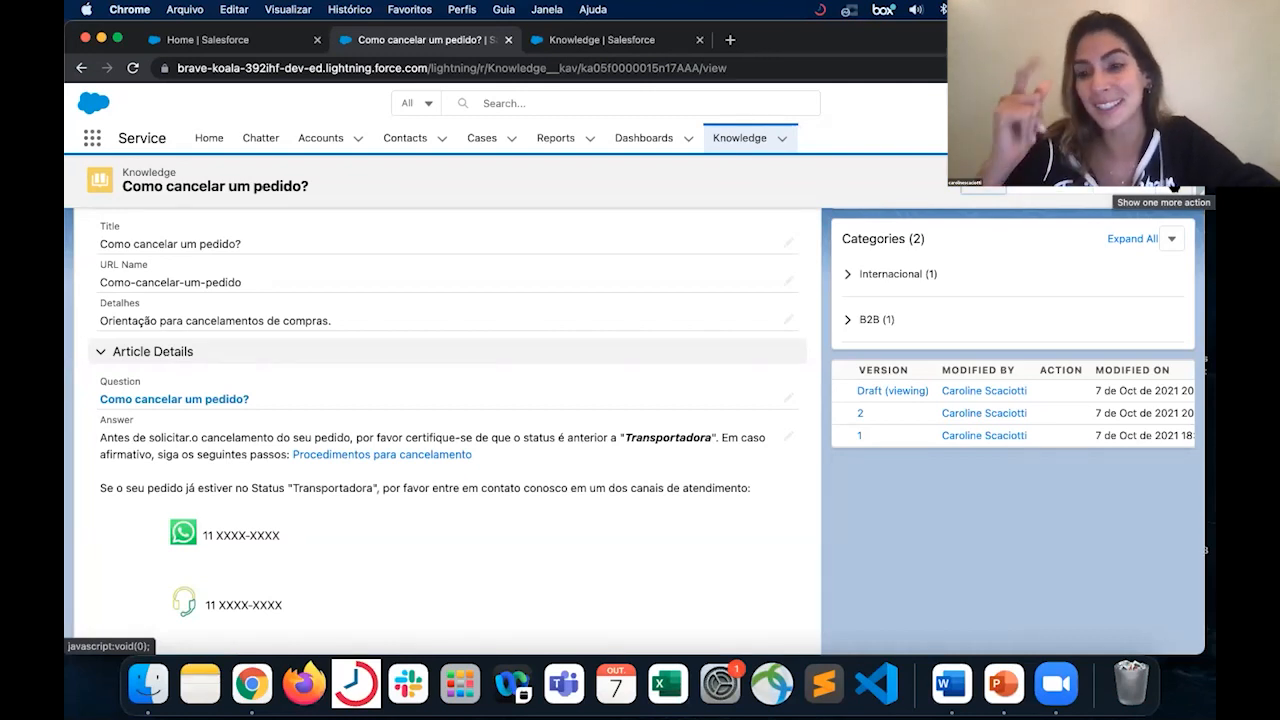
- Review the record types available for the draft article, selecting Products, and cancel the record type change
{"action": "left_click", "coordinate": [1165, 190]}
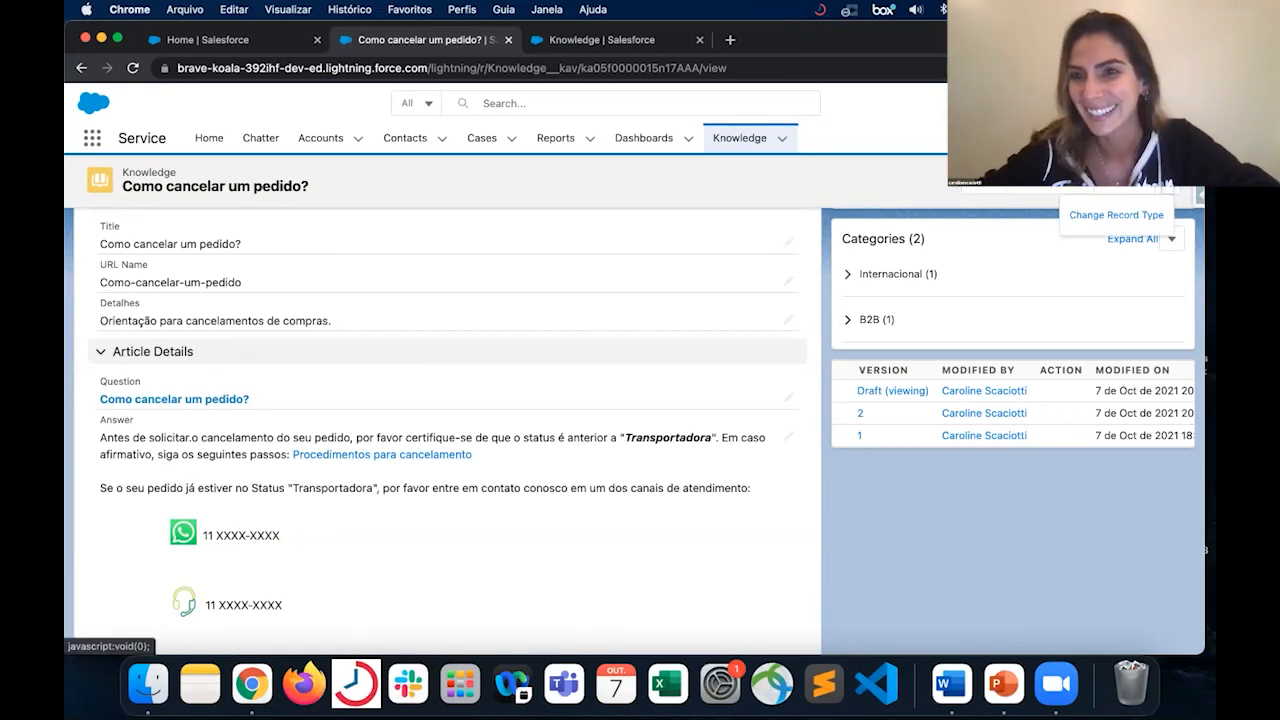
{"action": "left_click", "coordinate": [1177, 189]}
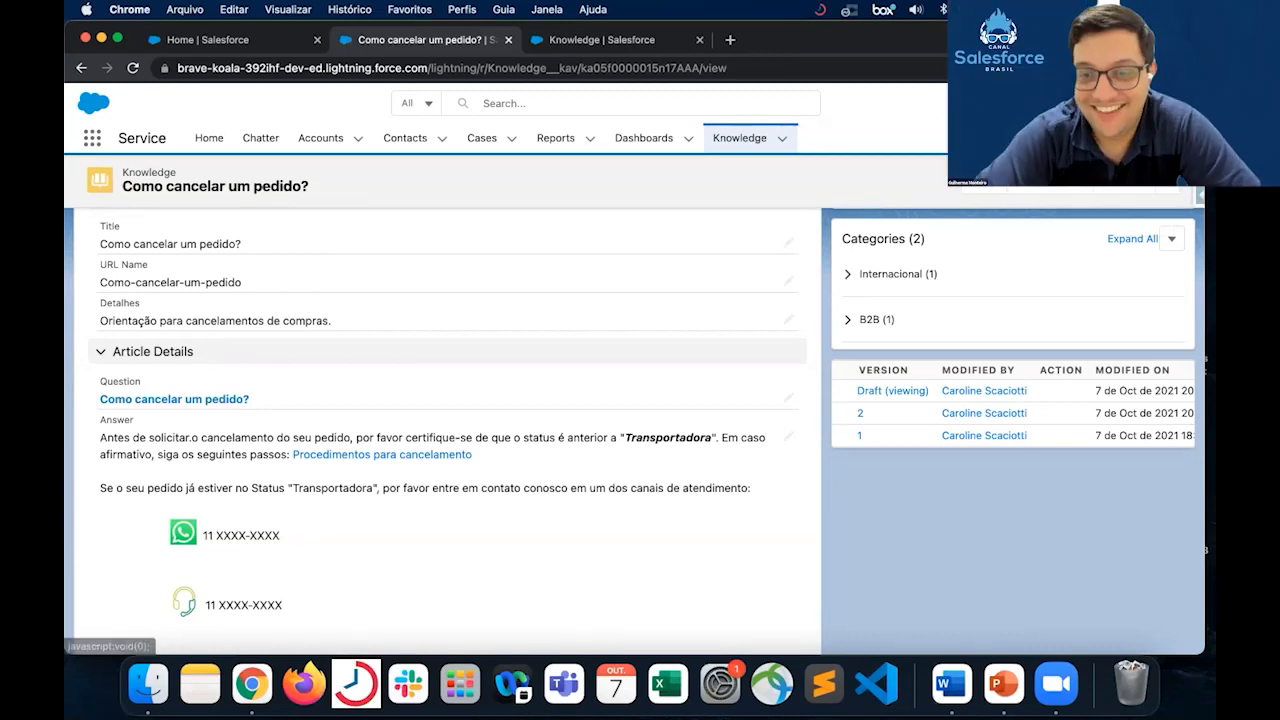
{"action": "left_click", "coordinate": [1177, 189]}
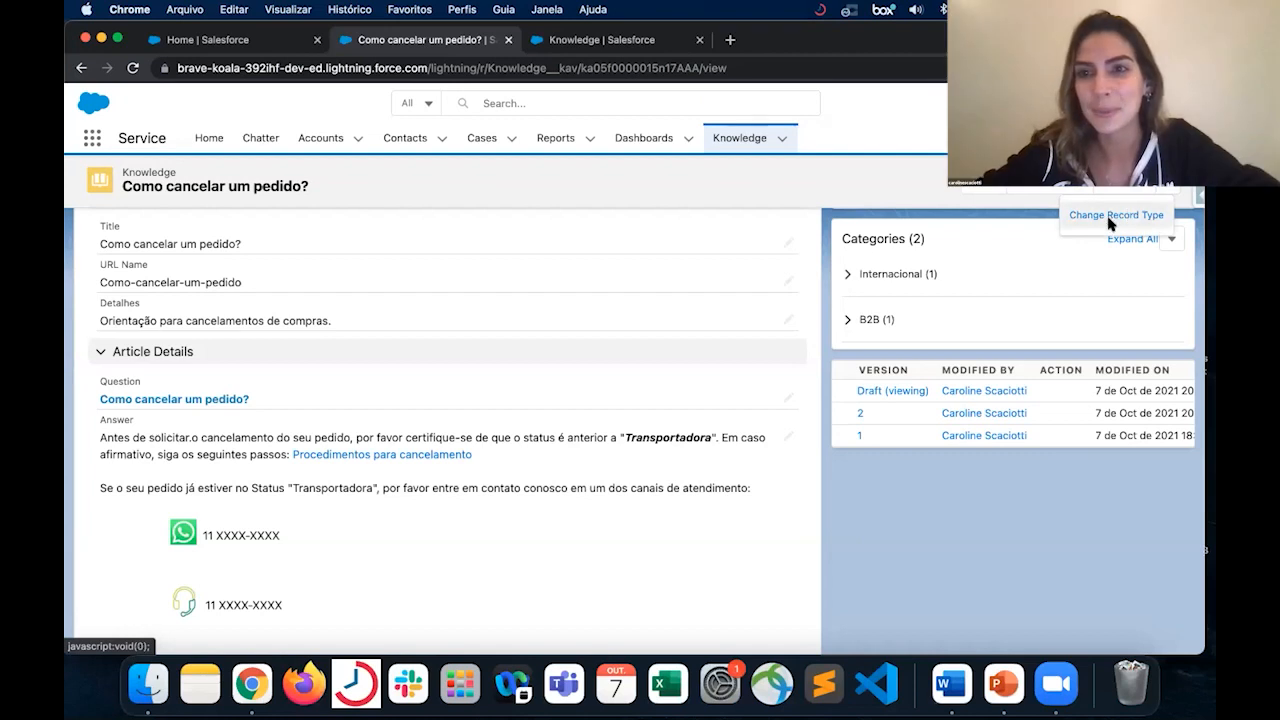
{"action": "left_click", "coordinate": [1114, 215]}
{"action": "left_click", "coordinate": [884, 145]}
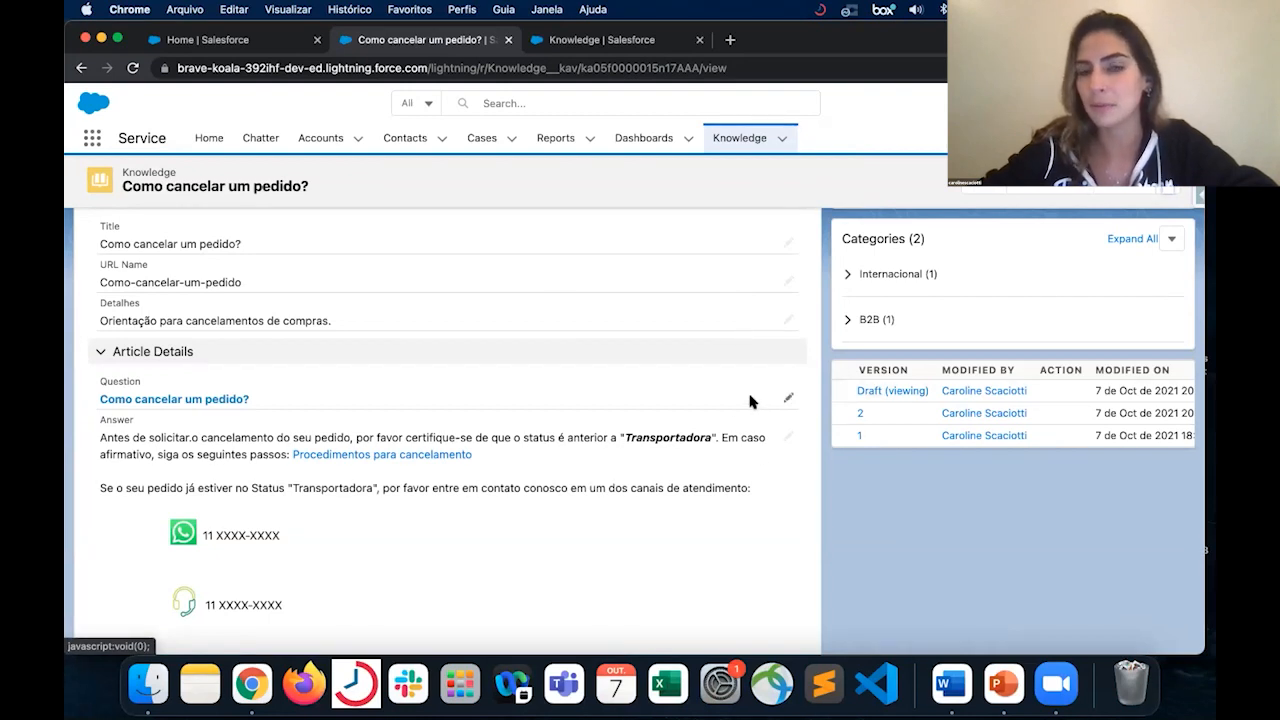
{"action": "left_click", "coordinate": [1175, 191]}
{"action": "left_click", "coordinate": [1140, 216]}
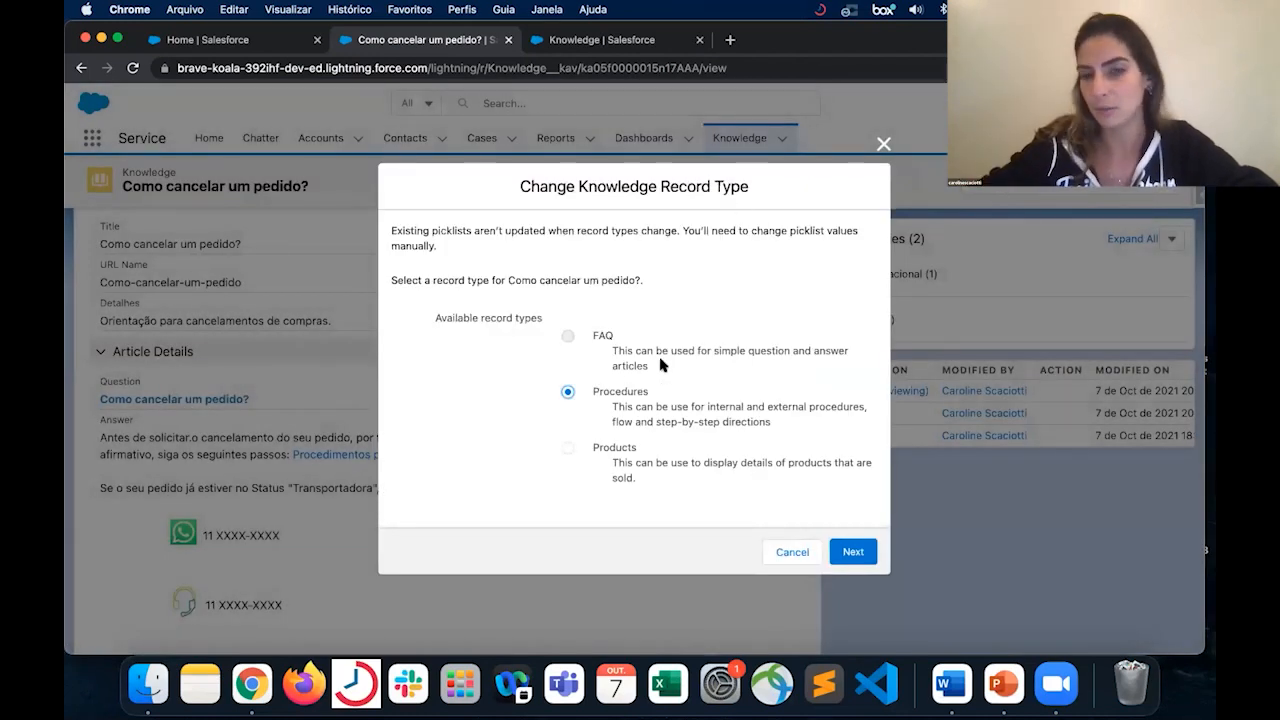
{"action": "left_click", "coordinate": [622, 451]}
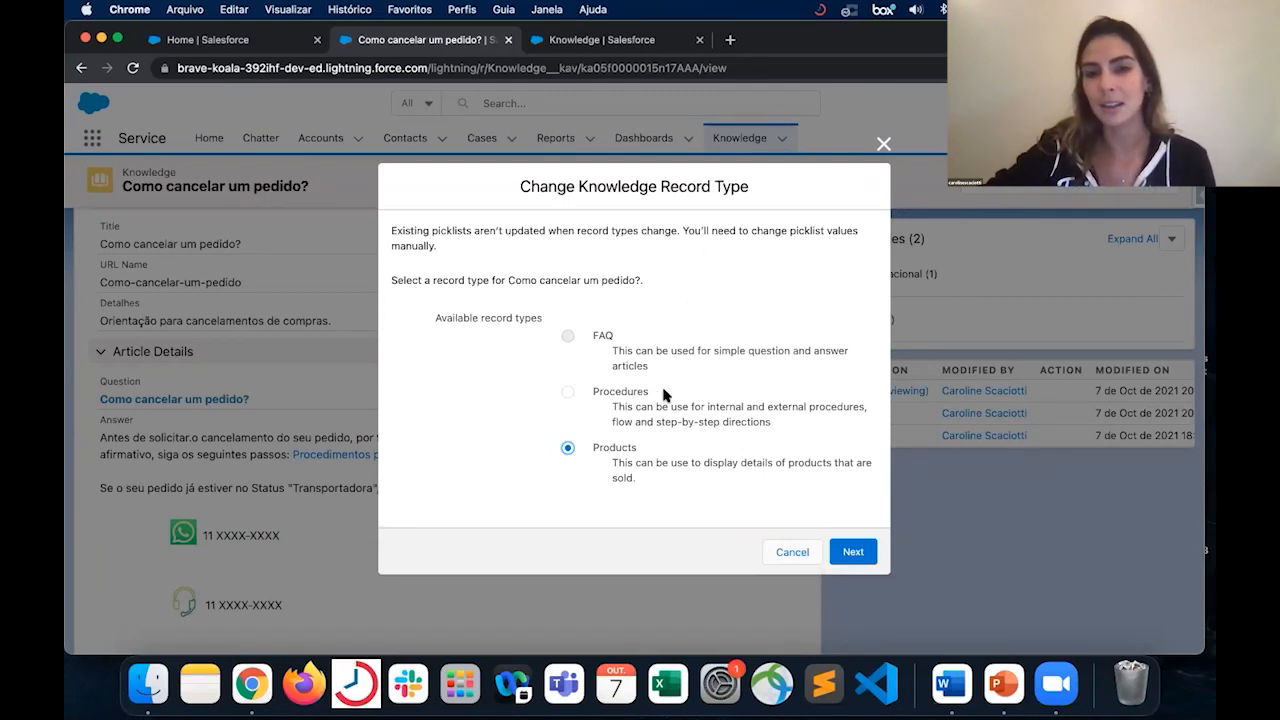
{"action": "left_click", "coordinate": [808, 553]}
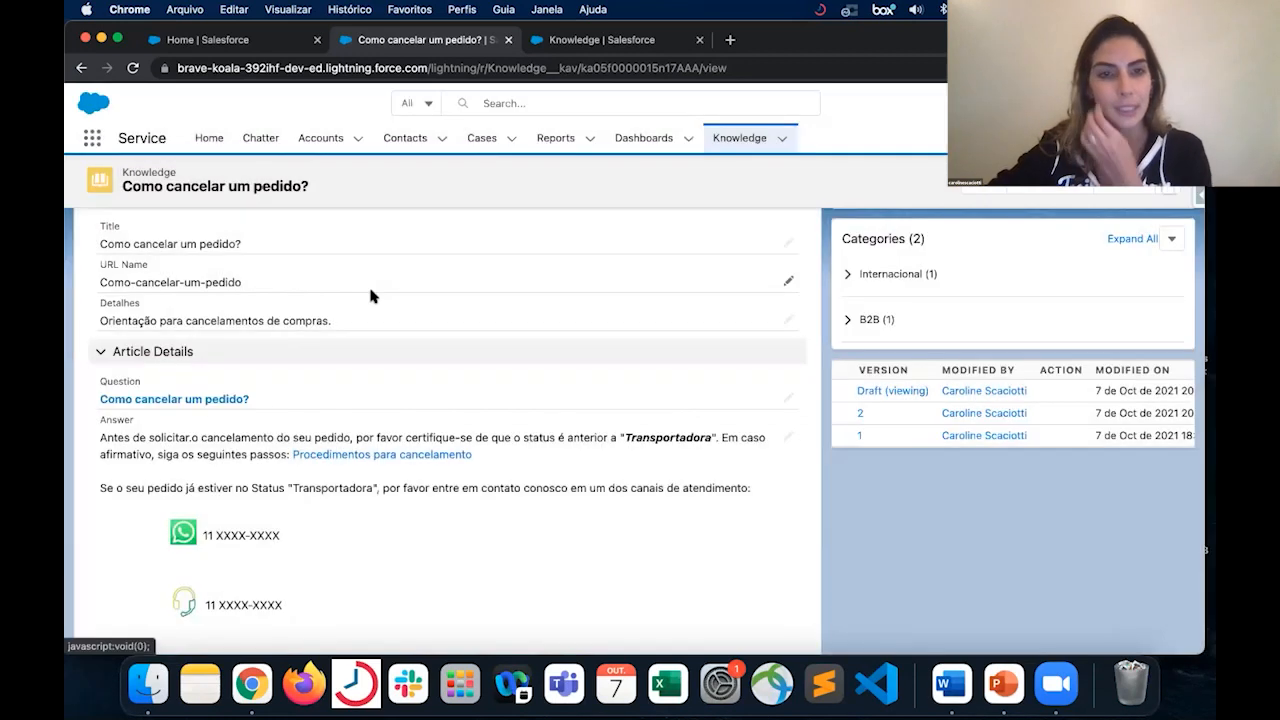
- Open the draft article "Como cancelar um pedido?" for editing, review its Properties and visibility options, and cancel without saving
{"action": "scroll", "coordinate": [368, 290], "scroll_direction": "up", "scroll_amount": 3}
{"action": "scroll", "coordinate": [372, 297], "scroll_direction": "up", "scroll_amount": 1}
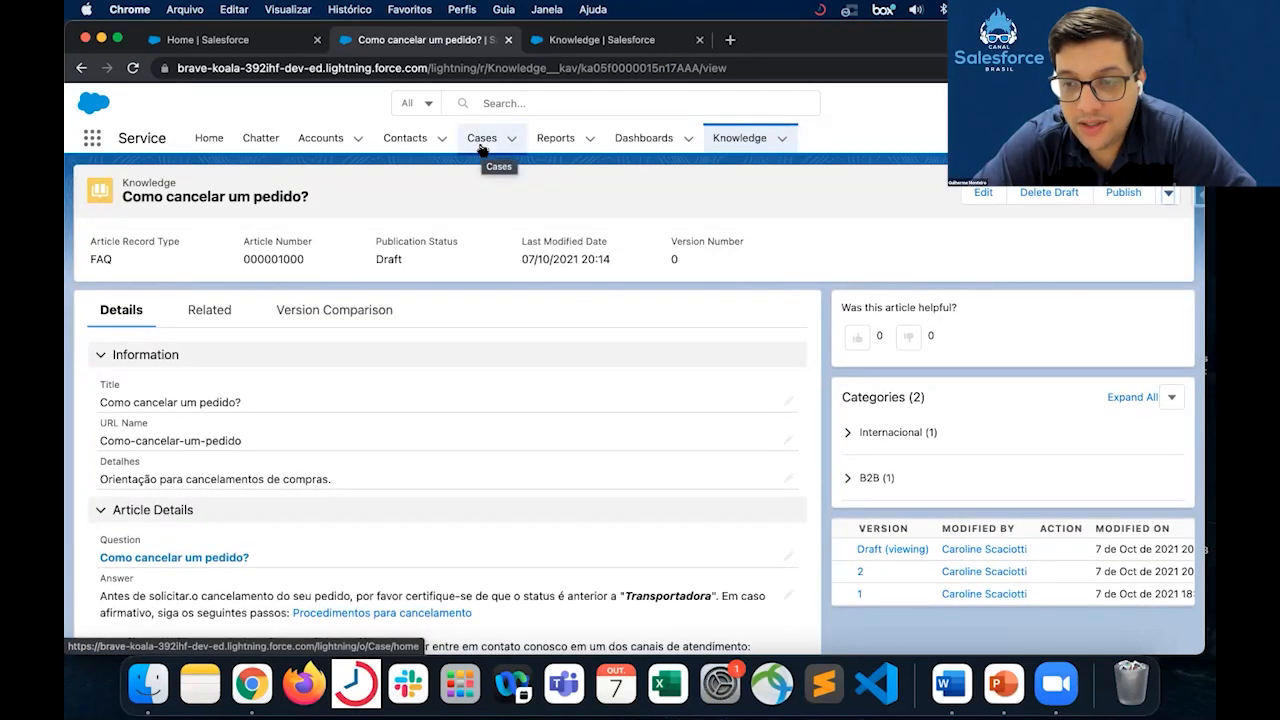
{"action": "left_click", "coordinate": [983, 195]}
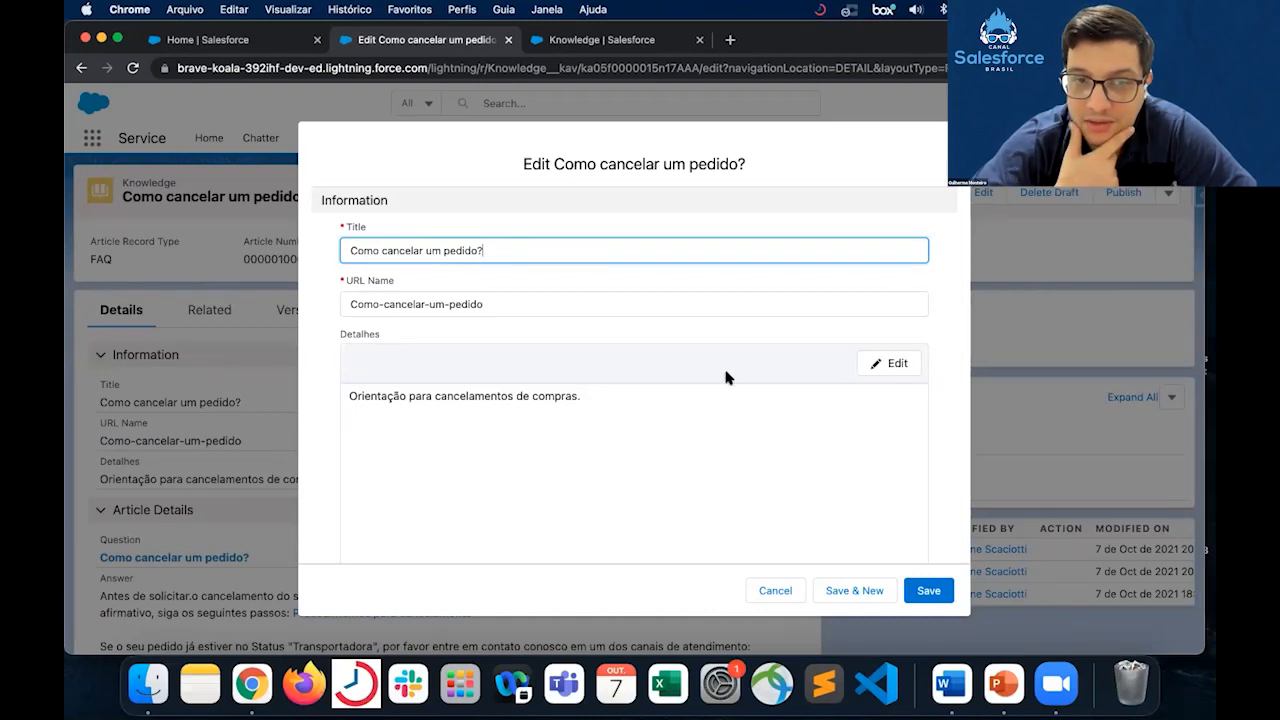
{"action": "scroll", "coordinate": [709, 423], "scroll_direction": "down", "scroll_amount": 15}
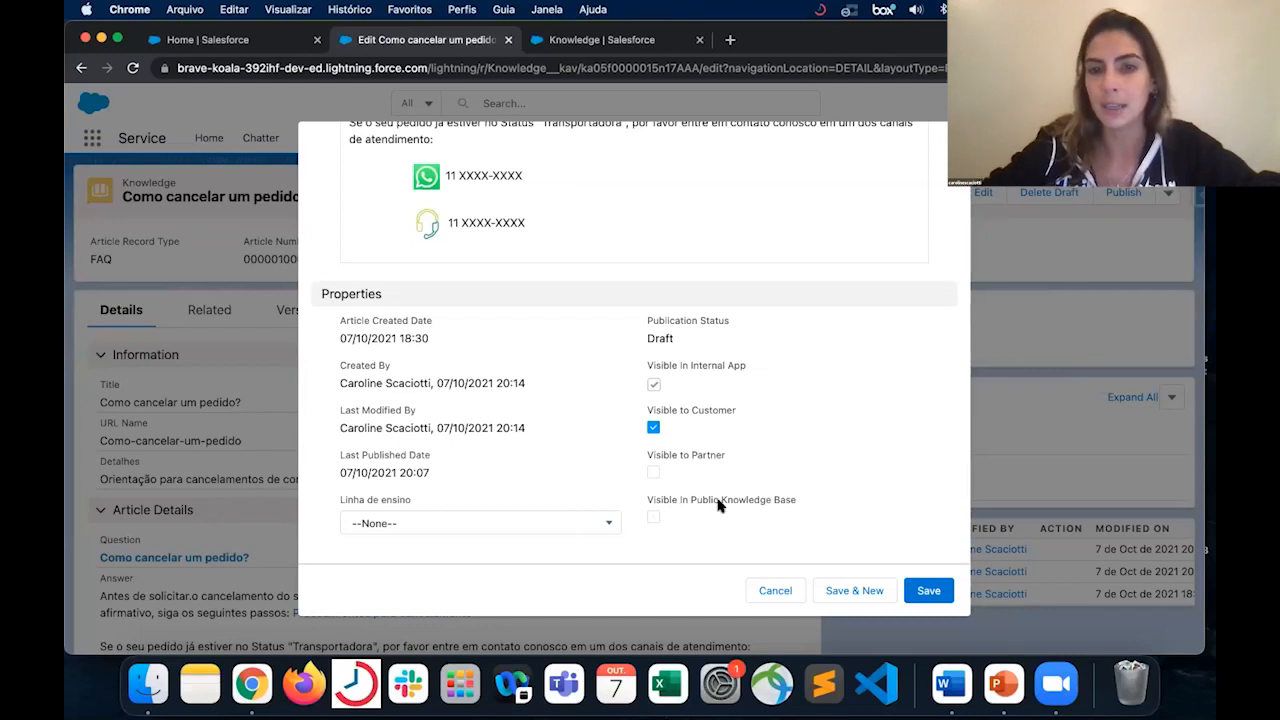
{"action": "left_click", "coordinate": [760, 596]}
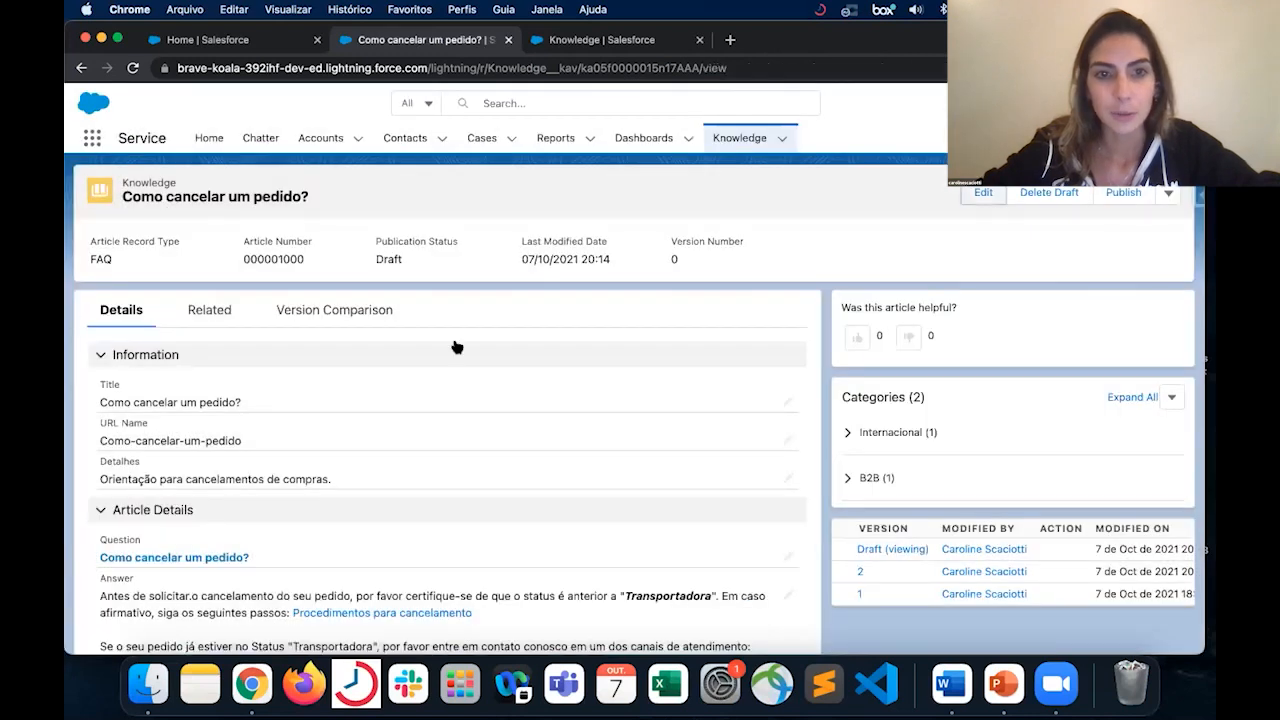
- Review the draft article's details down to the Properties section and check the promoted search terms among its related lists
{"action": "scroll", "coordinate": [455, 346], "scroll_direction": "down", "scroll_amount": 1}
{"action": "scroll", "coordinate": [450, 346], "scroll_direction": "up", "scroll_amount": 1}
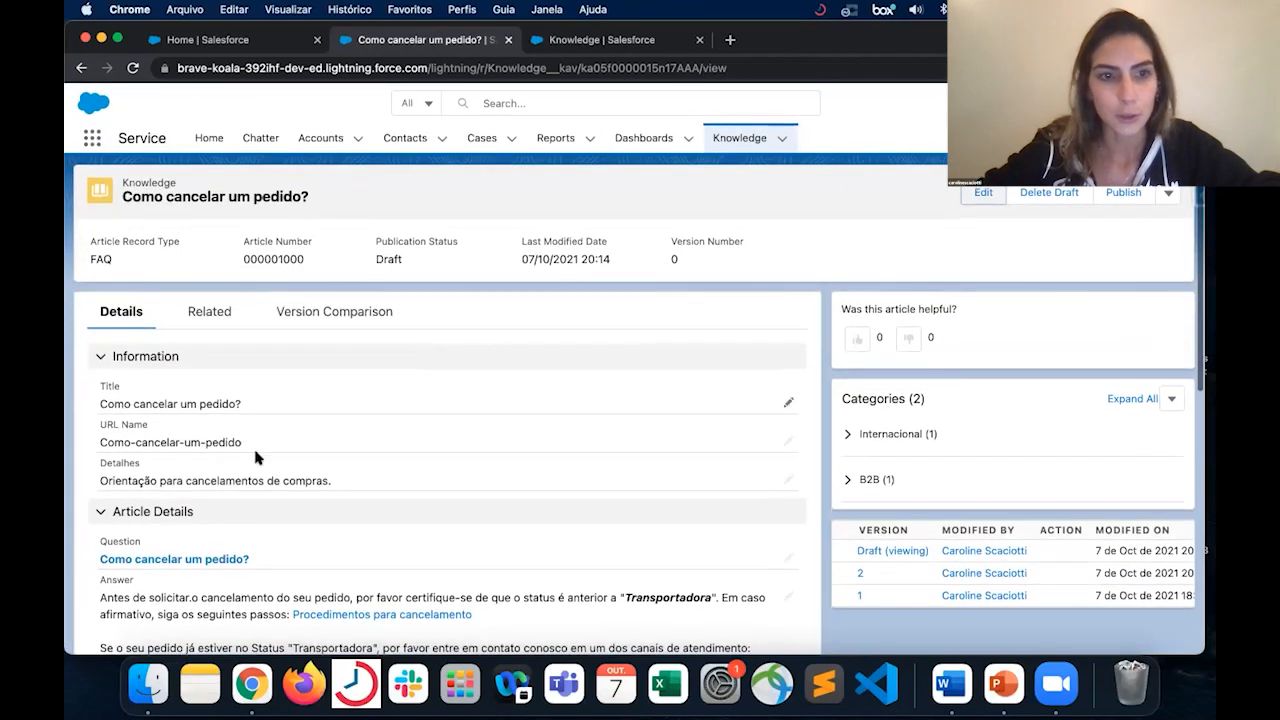
{"action": "scroll", "coordinate": [256, 452], "scroll_direction": "down", "scroll_amount": 1}
{"action": "scroll", "coordinate": [256, 452], "scroll_direction": "down", "scroll_amount": 5}
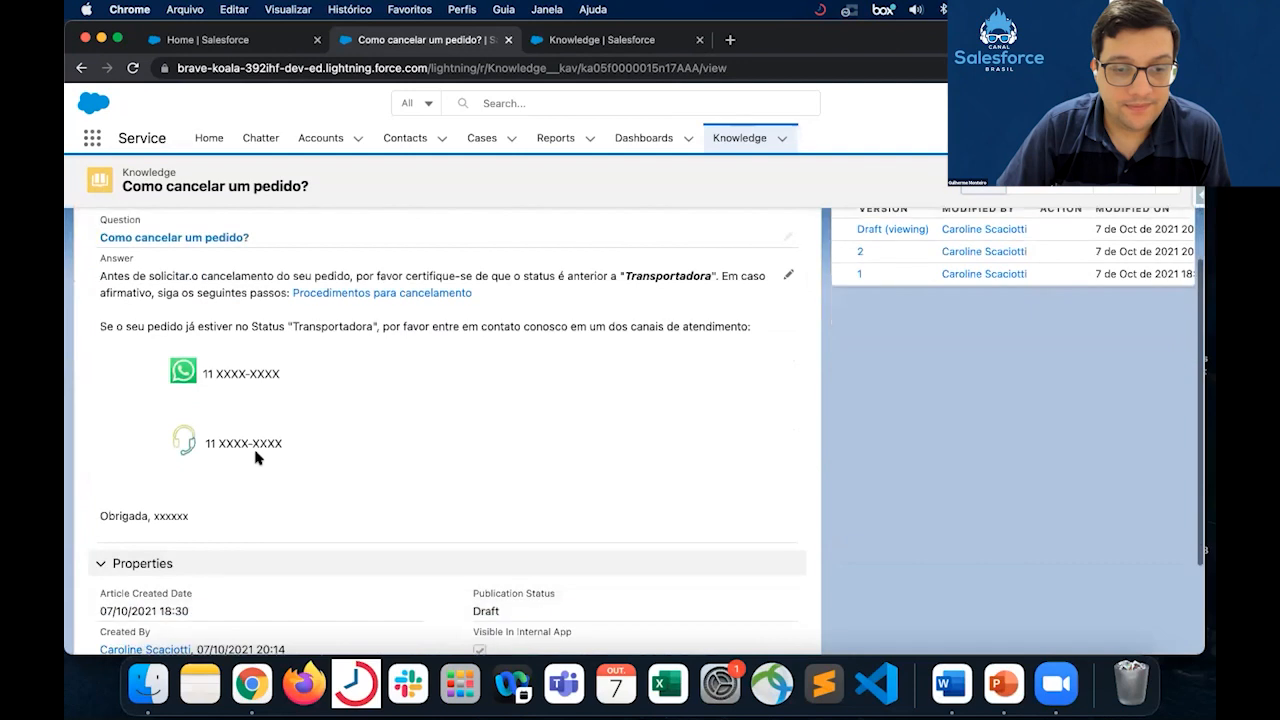
{"action": "scroll", "coordinate": [254, 460], "scroll_direction": "up", "scroll_amount": 5}
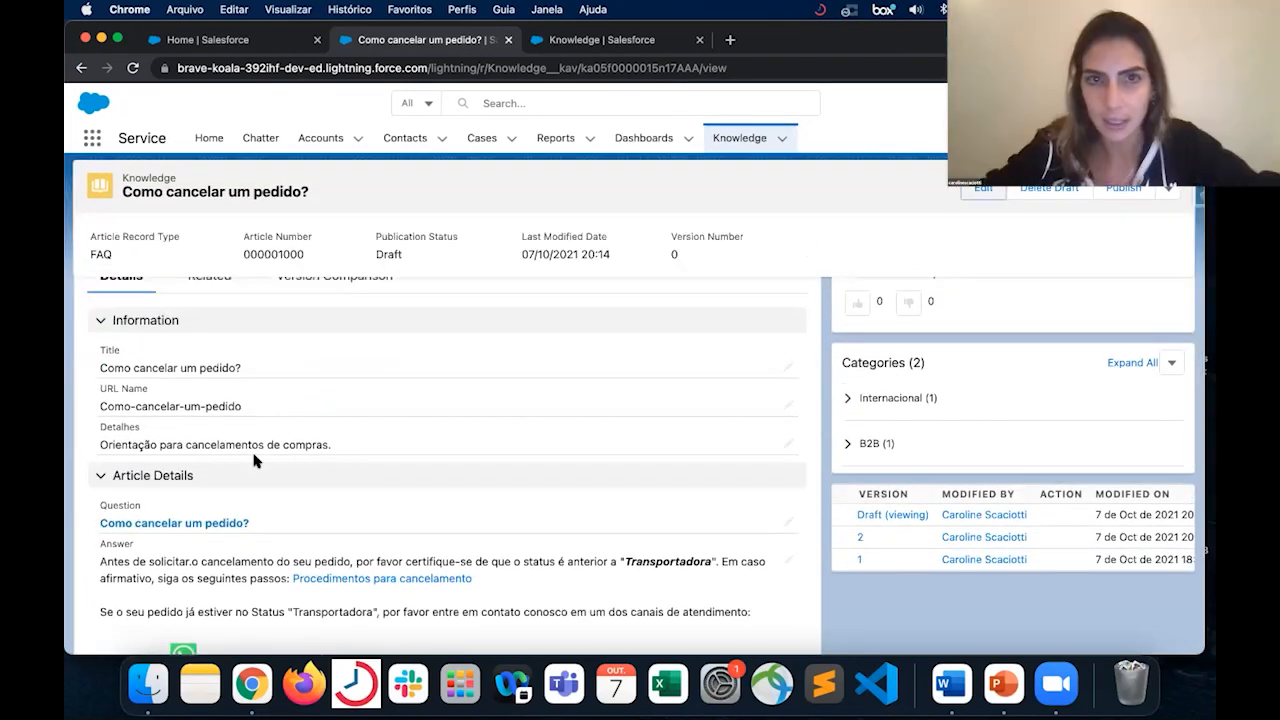
{"action": "scroll", "coordinate": [240, 329], "scroll_direction": "up", "scroll_amount": 1}
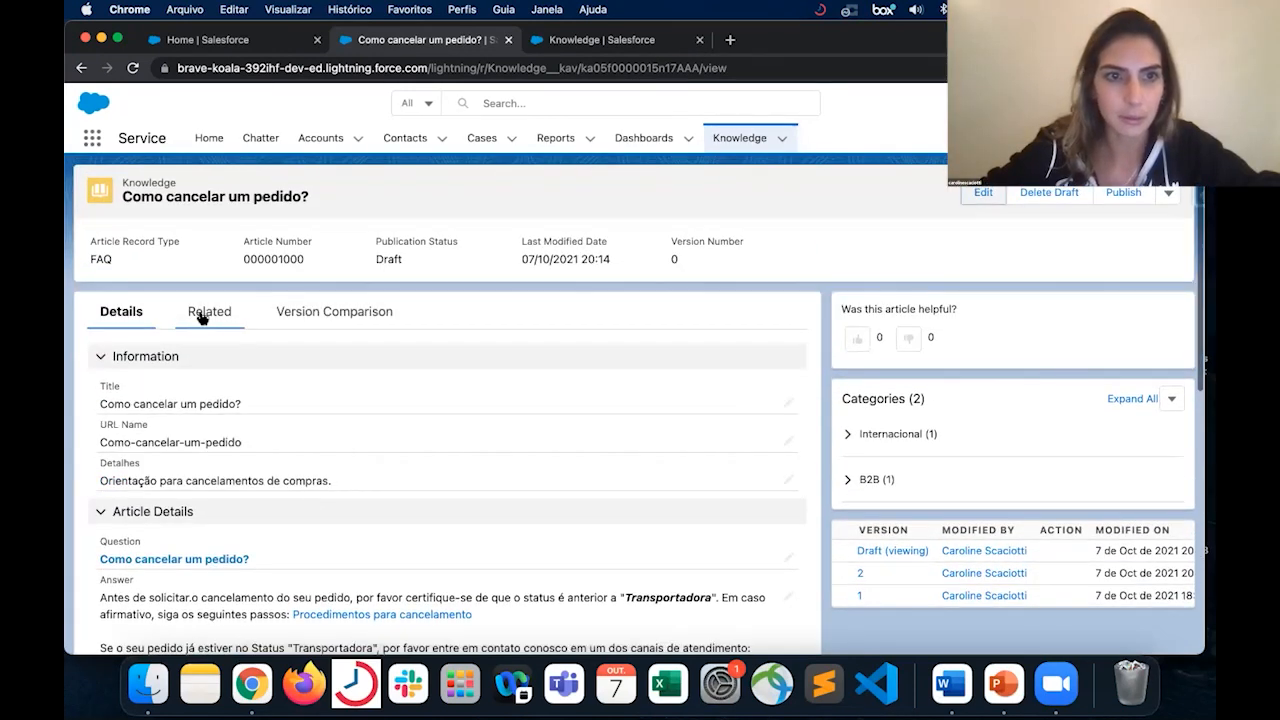
{"action": "left_click", "coordinate": [201, 314]}
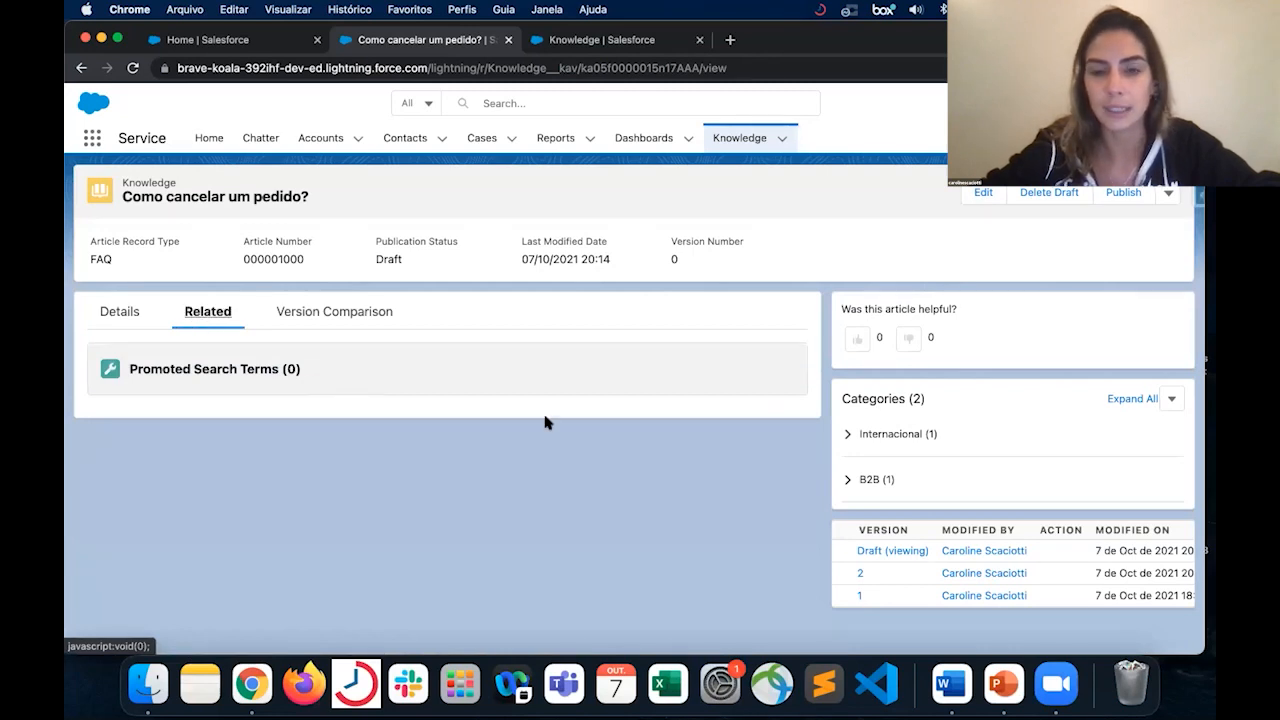
- Open the "Material MBA" article from the Knowledge list and view its related lists, including Promoted Search Terms
{"action": "left_click", "coordinate": [725, 142]}
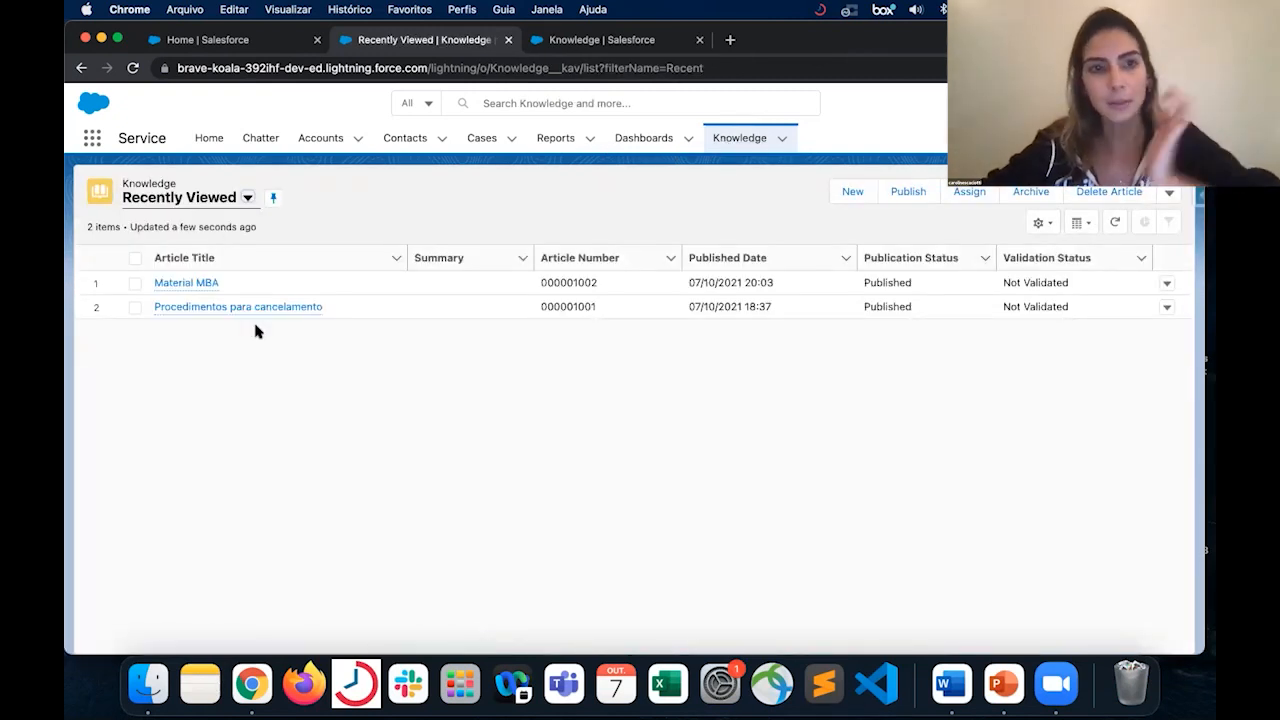
{"action": "left_click", "coordinate": [205, 284]}
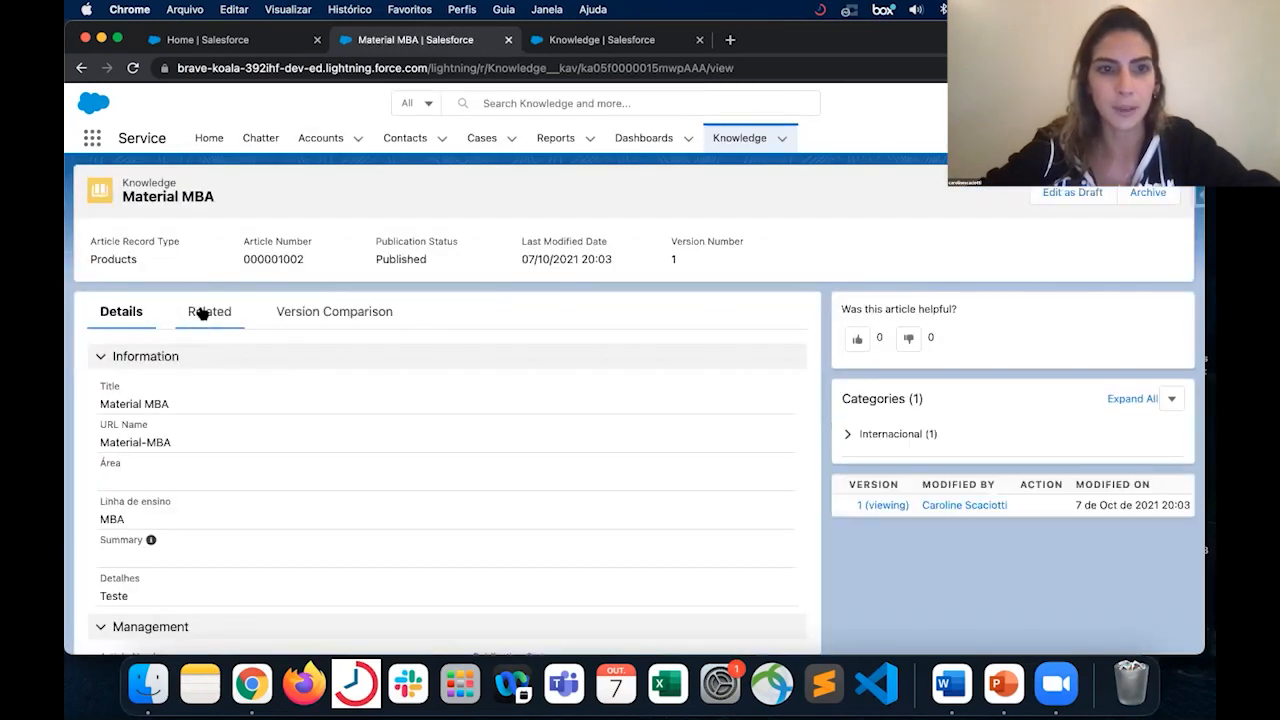
{"action": "left_click", "coordinate": [203, 314]}
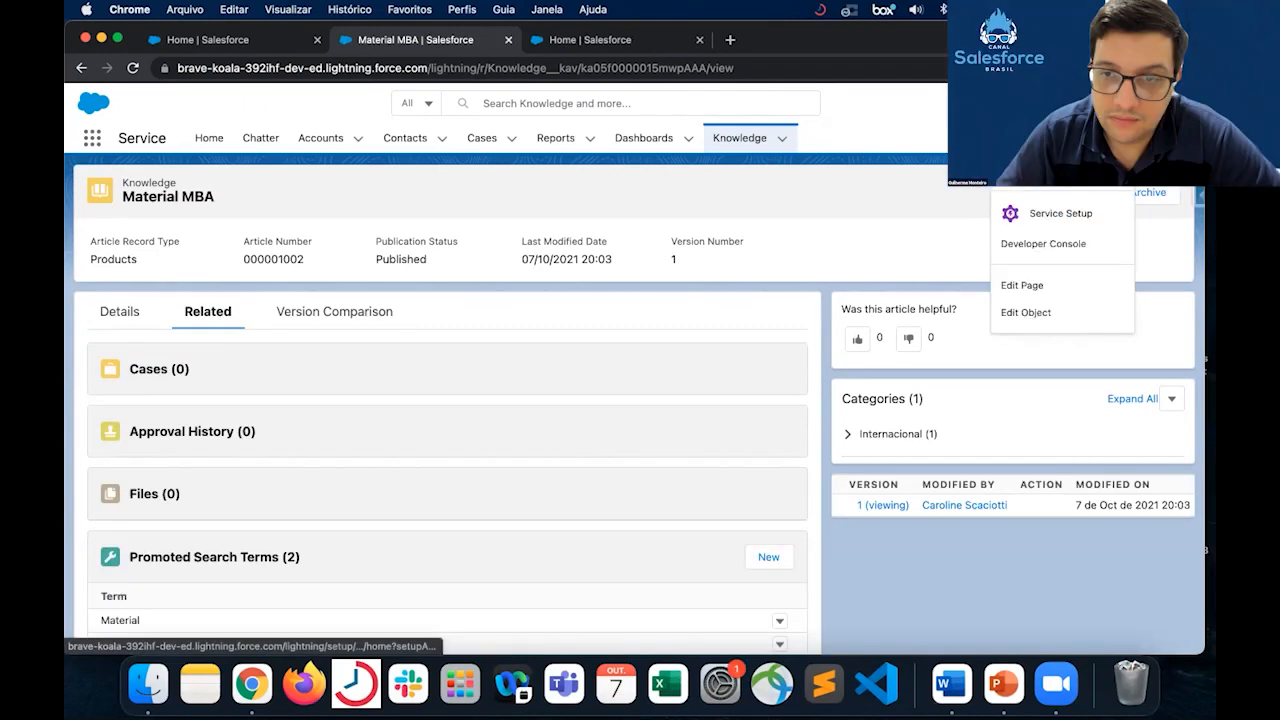
- Open Salesforce Setup, search for "promoted" and open the Promoted Search Terms page
{"action": "left_click", "coordinate": [1046, 175]}
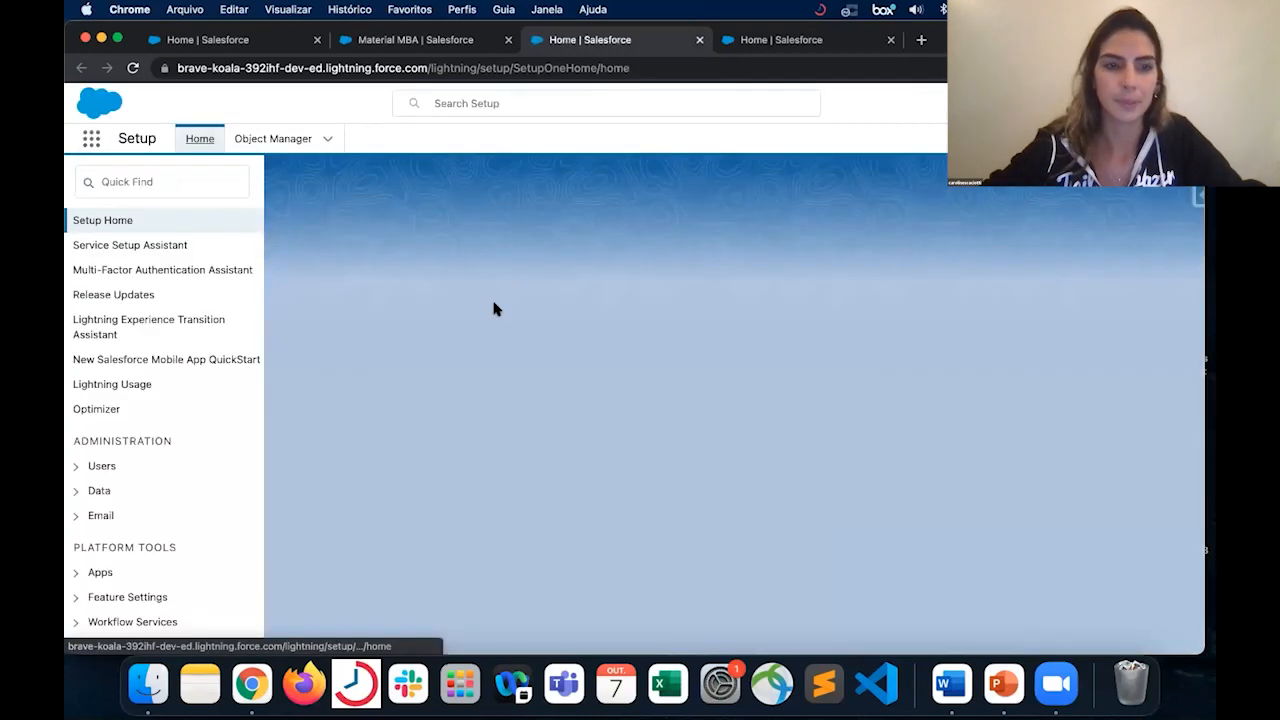
{"action": "left_click", "coordinate": [196, 184]}
{"action": "type", "text": "promoted"}
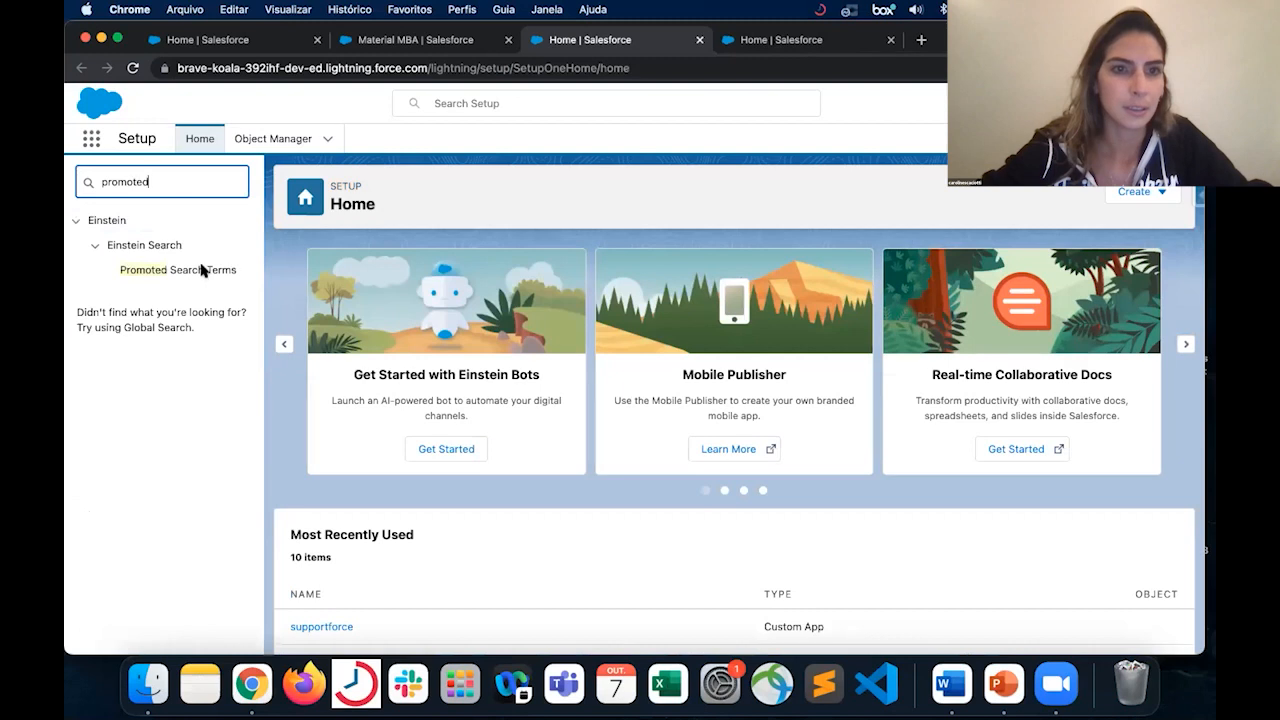
{"action": "left_click", "coordinate": [204, 271]}
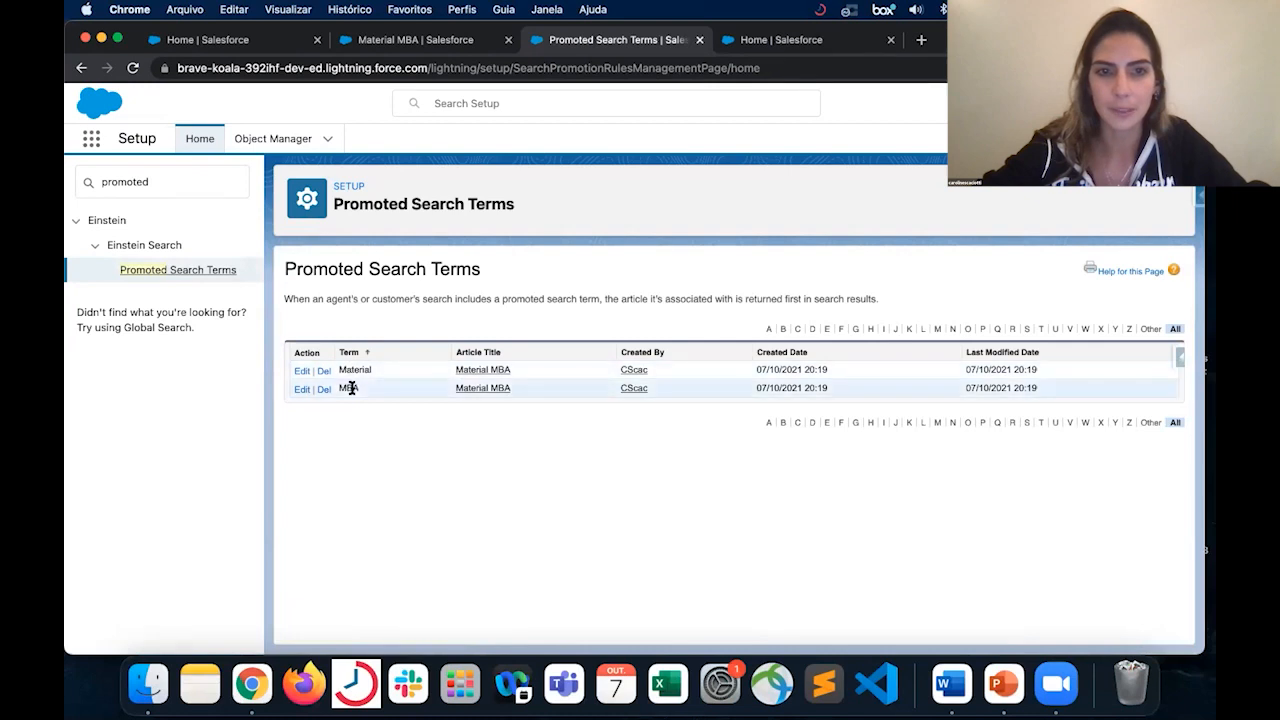
- Go back to the Knowledge list, check the "Procedimentos para cancelamento" article and return to the list
{"action": "left_click", "coordinate": [468, 40]}
{"action": "left_click", "coordinate": [730, 137]}
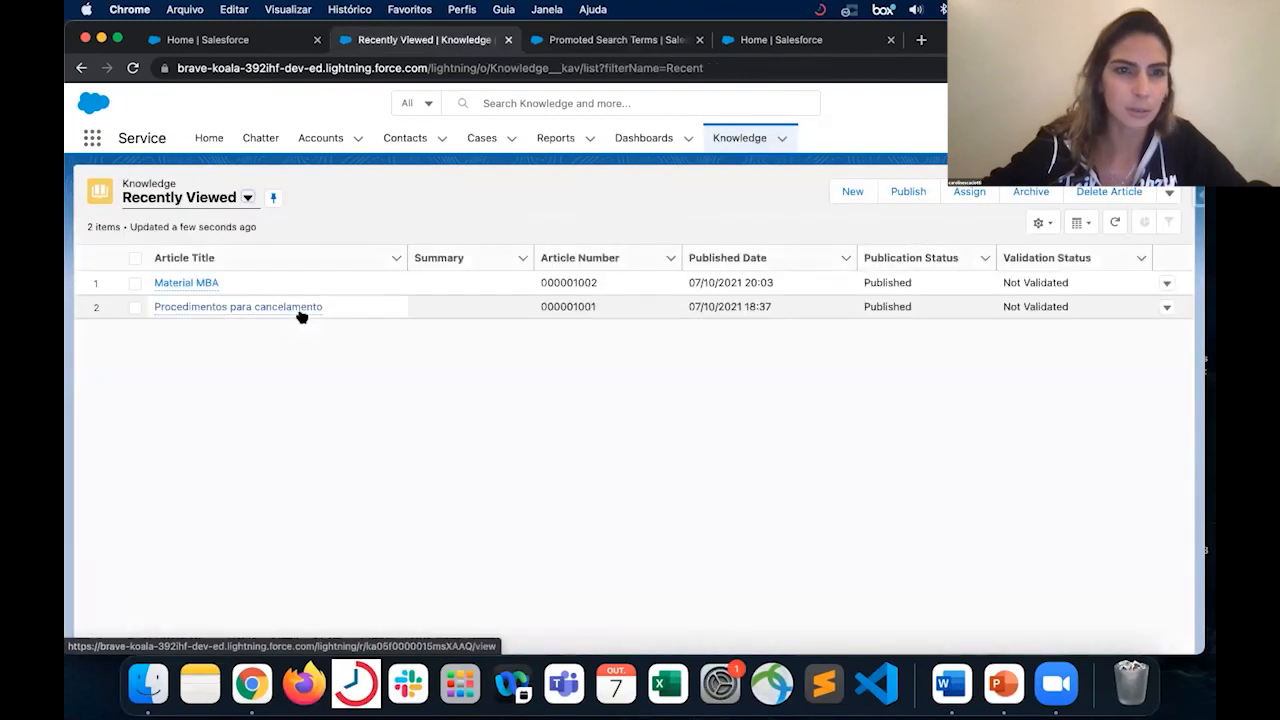
{"action": "left_click", "coordinate": [298, 306]}
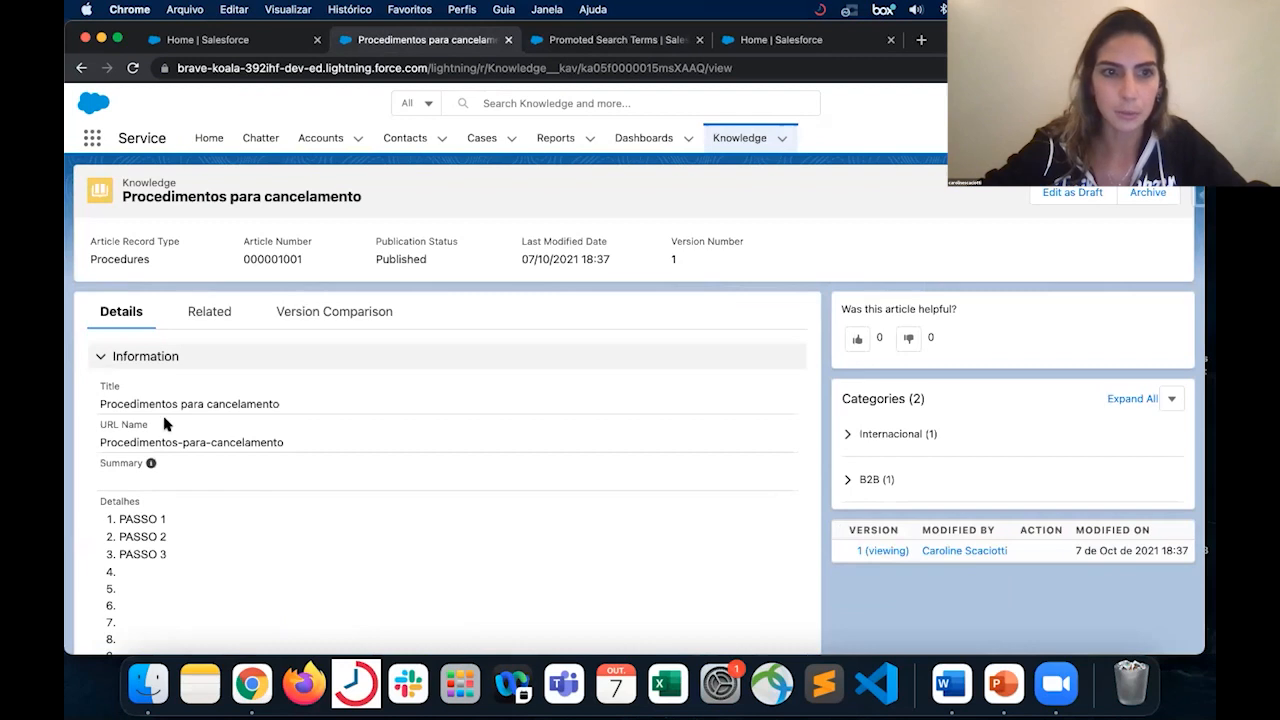
{"action": "left_click", "coordinate": [81, 67]}
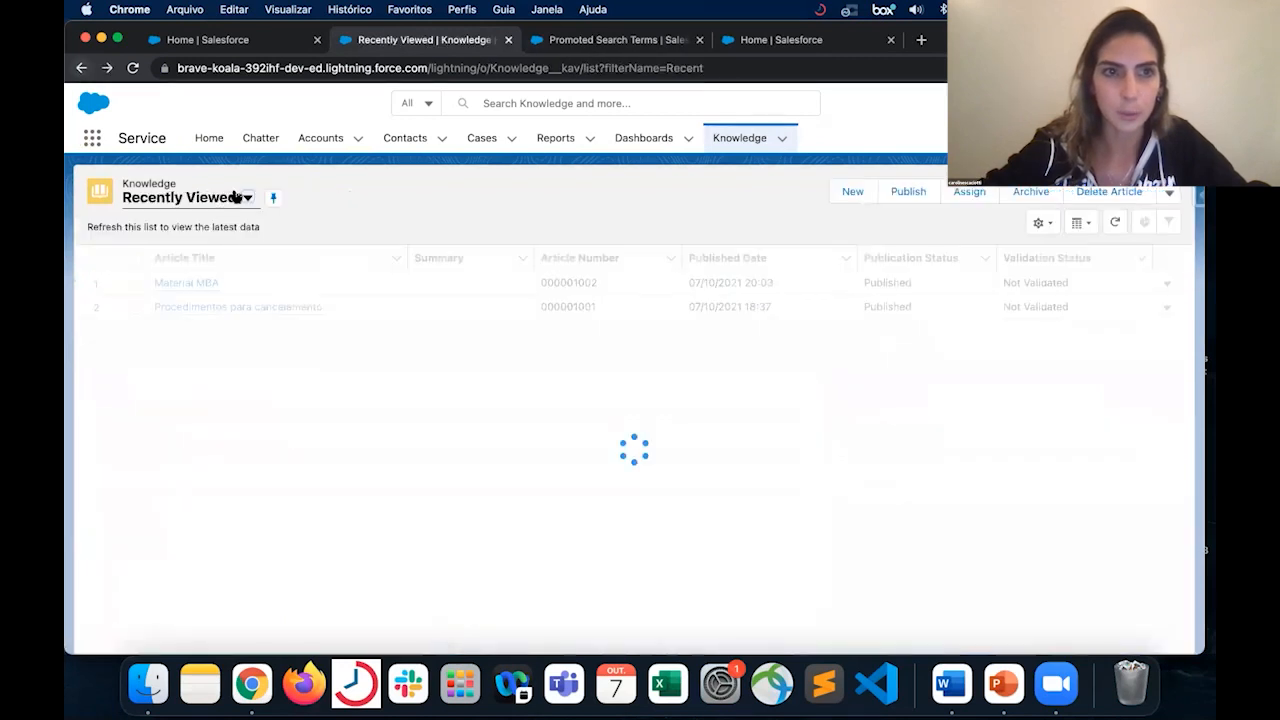
- Open "Como cancelar um pedido?" from the Draft Articles list view and publish it immediately
{"action": "left_click", "coordinate": [244, 200]}
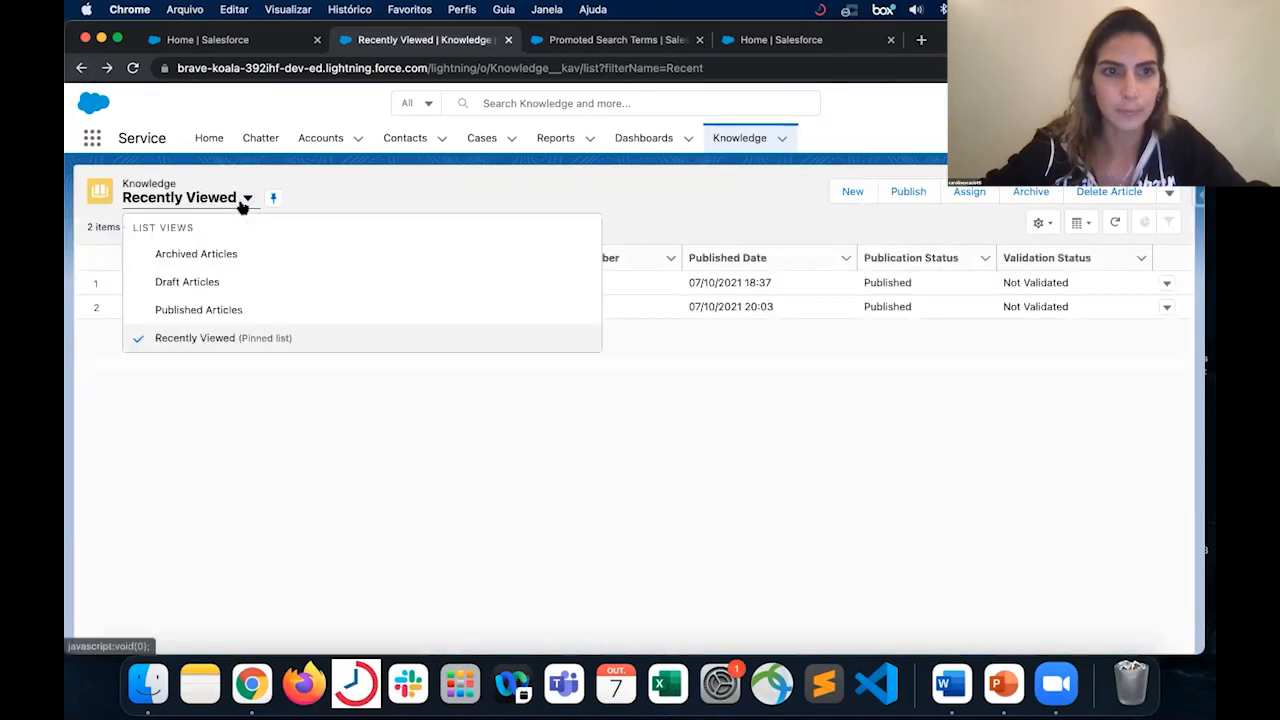
{"action": "left_click", "coordinate": [187, 283]}
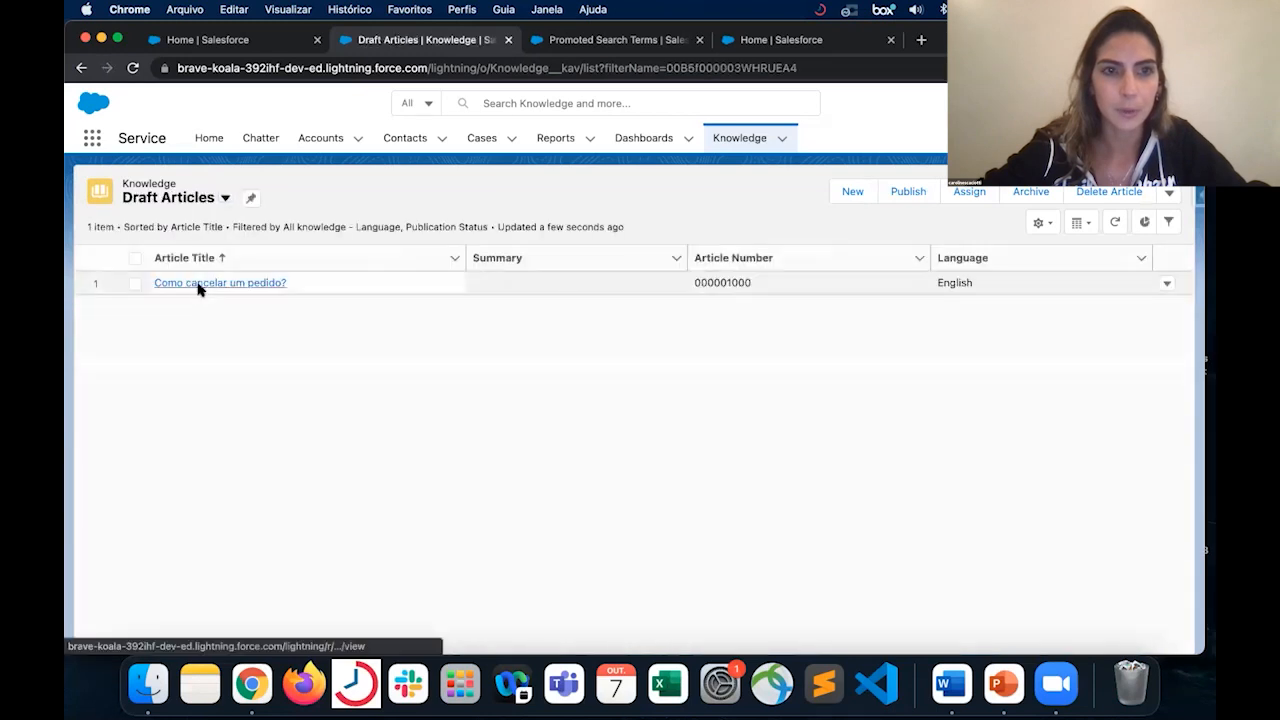
{"action": "left_click", "coordinate": [198, 285]}
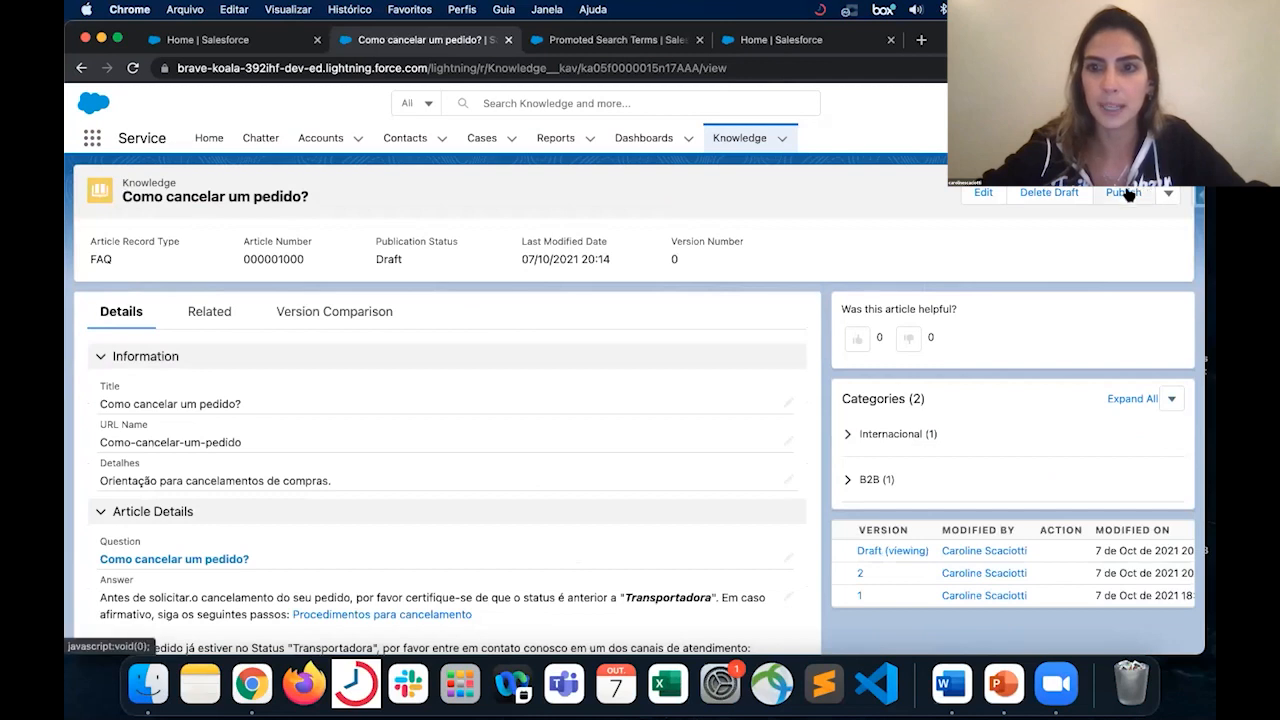
{"action": "left_click", "coordinate": [1150, 194]}
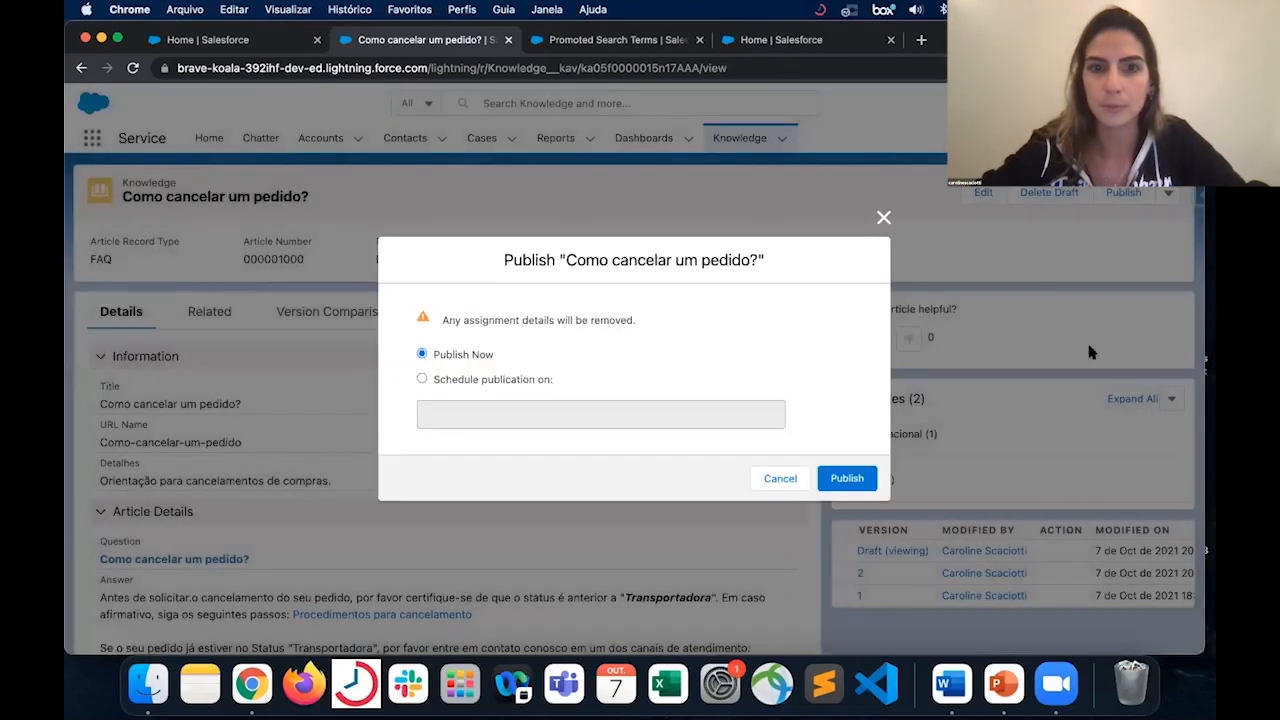
{"action": "left_click", "coordinate": [849, 478]}
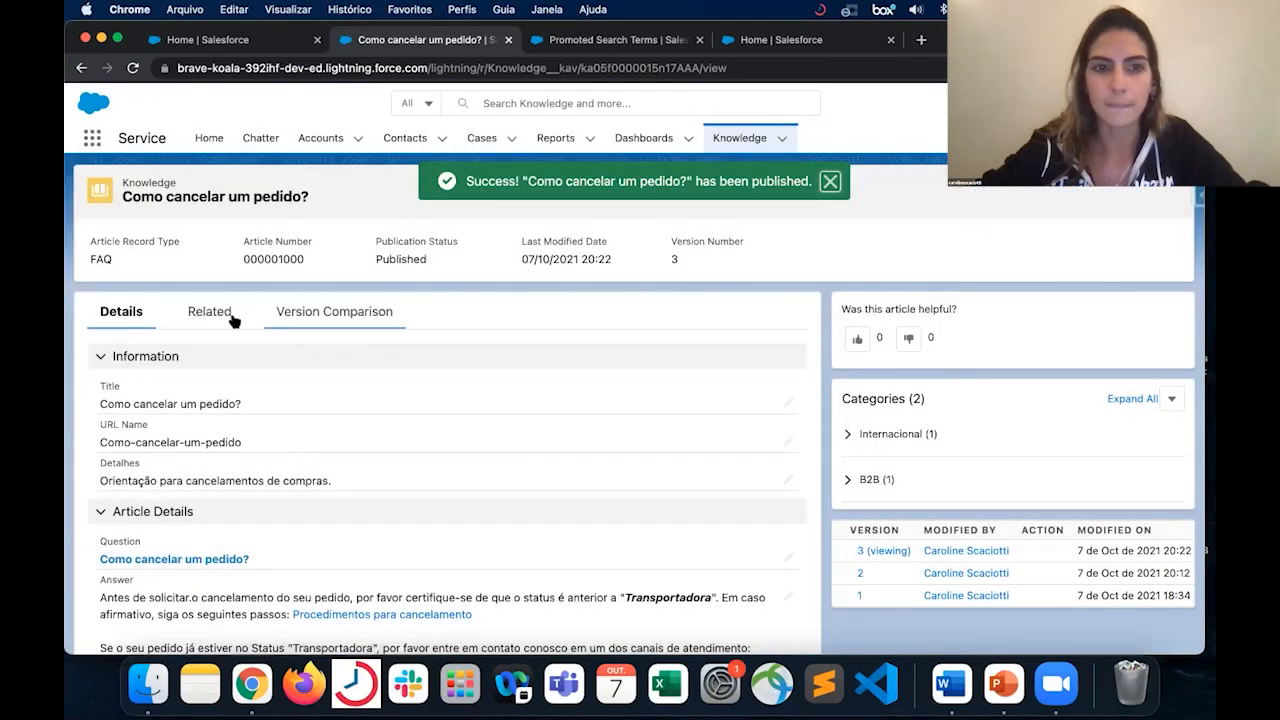
- Add the promoted search term "Cancelamento" to the article "Como cancelar um pedido?"
{"action": "left_click", "coordinate": [225, 318]}
{"action": "left_click", "coordinate": [768, 370]}
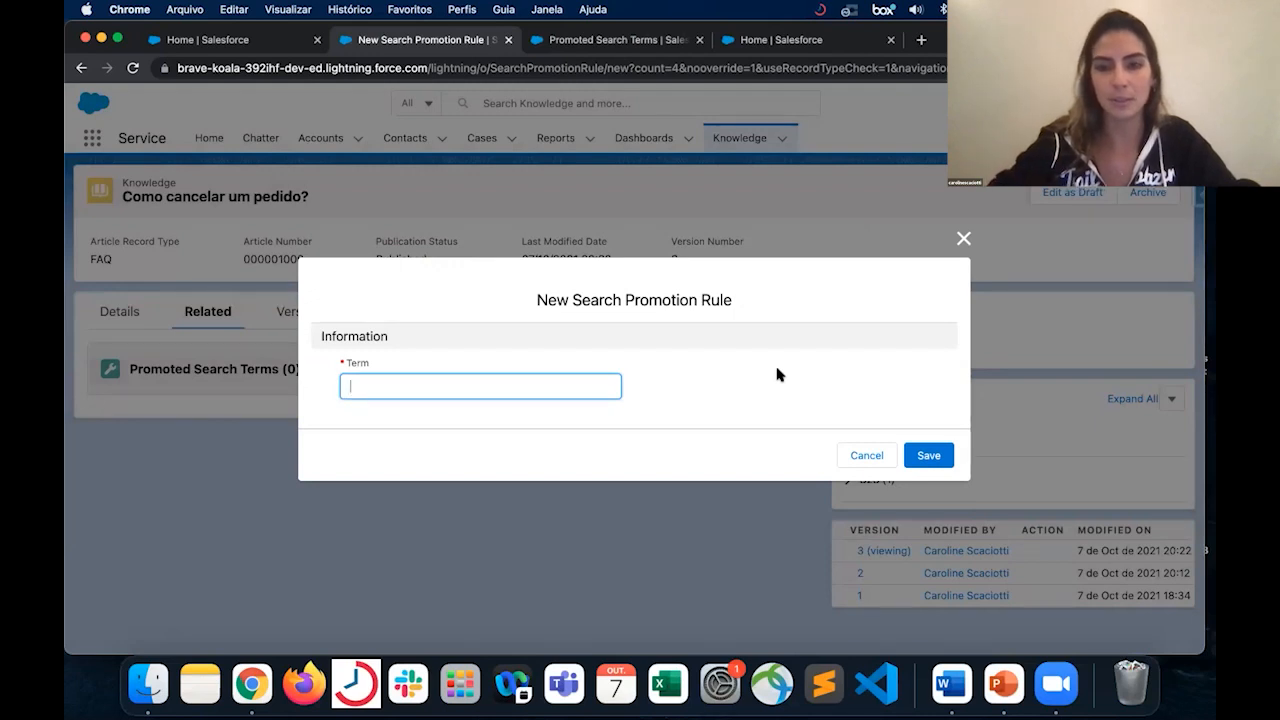
{"action": "type", "text": "ca"}
{"action": "key", "text": "BackSpace"}
{"action": "key", "text": "BackSpace"}
{"action": "type", "text": "C"}
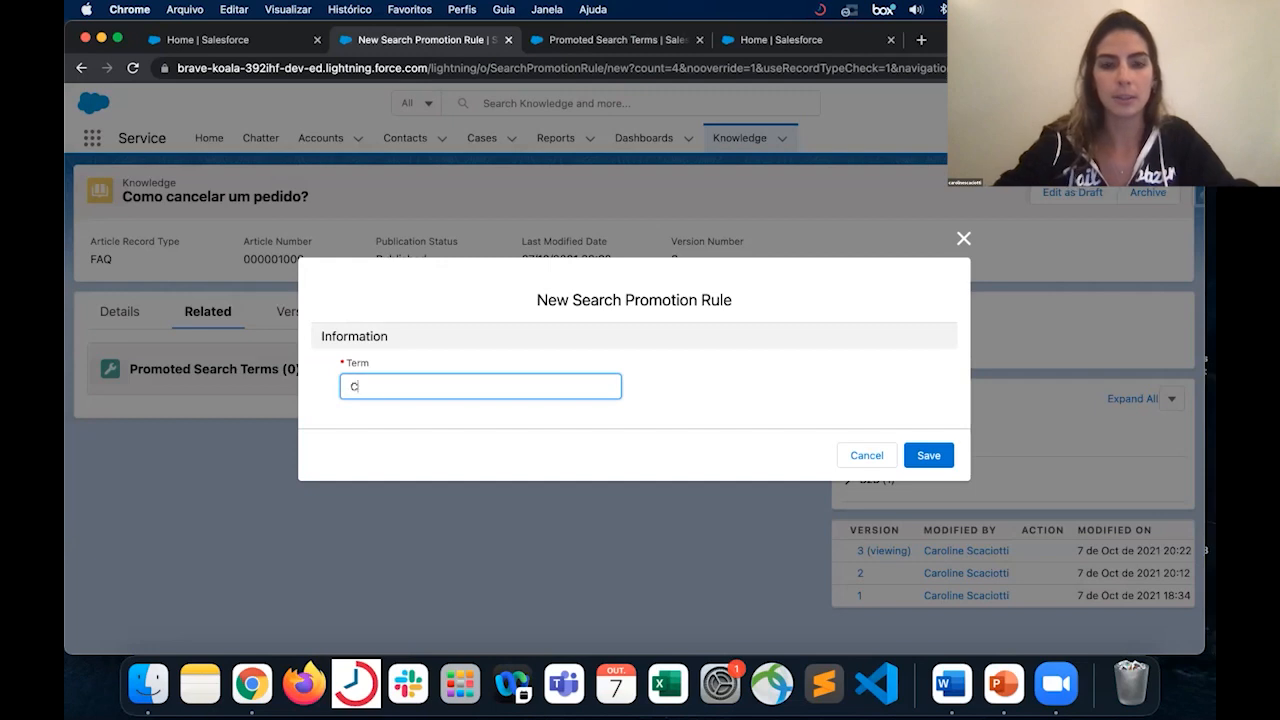
{"action": "type", "text": "ancelamento"}
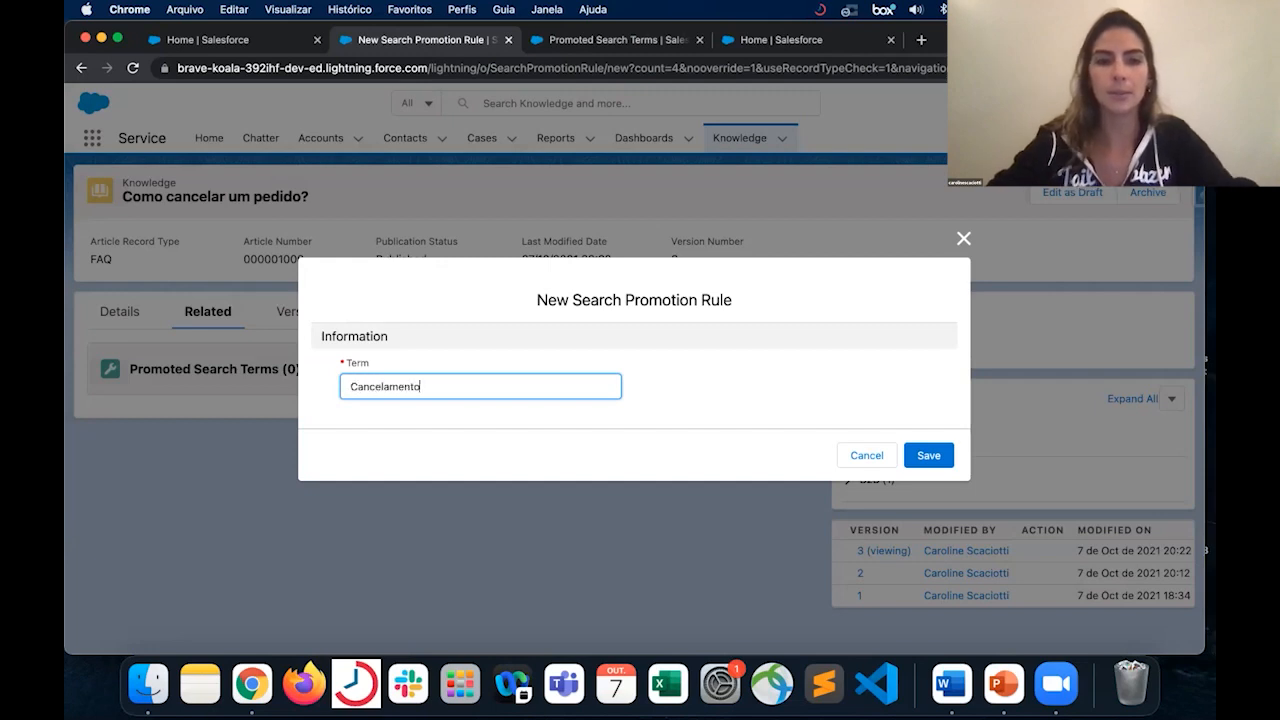
{"action": "left_click", "coordinate": [925, 456]}
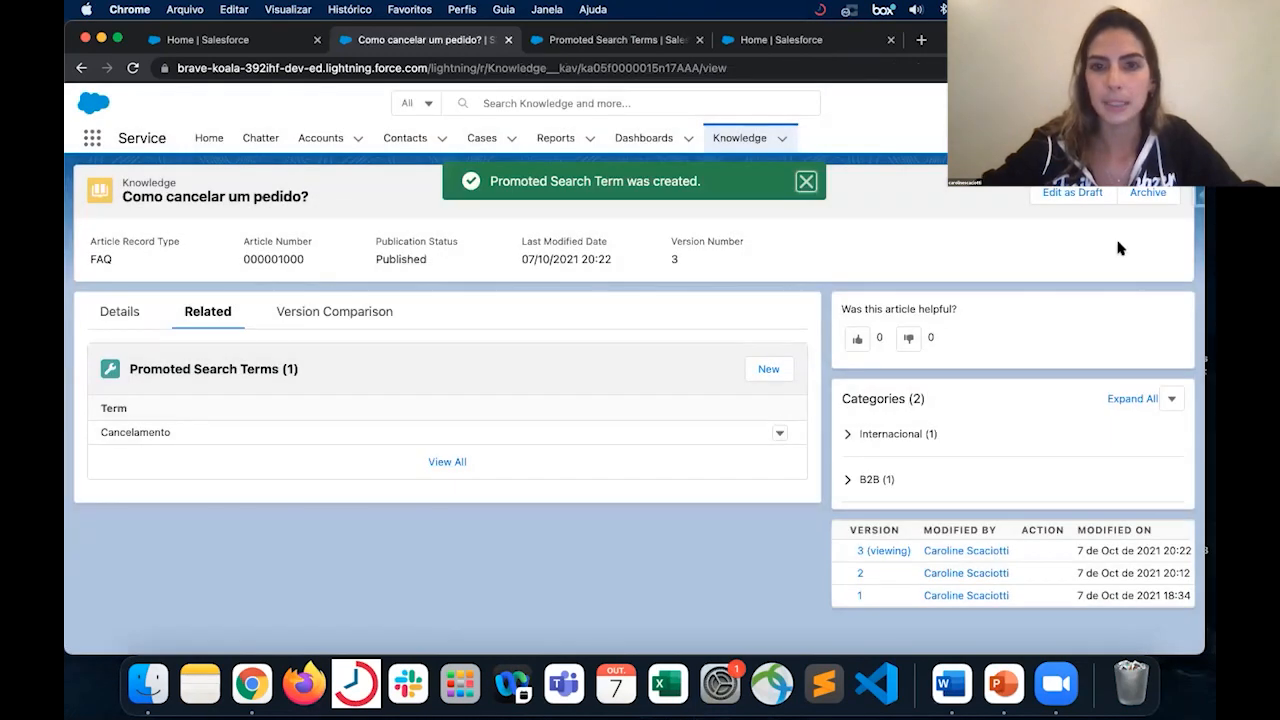
- Reload the Promoted Search Terms page in Setup and review the terms with their associated article titles
{"action": "left_click", "coordinate": [615, 42]}
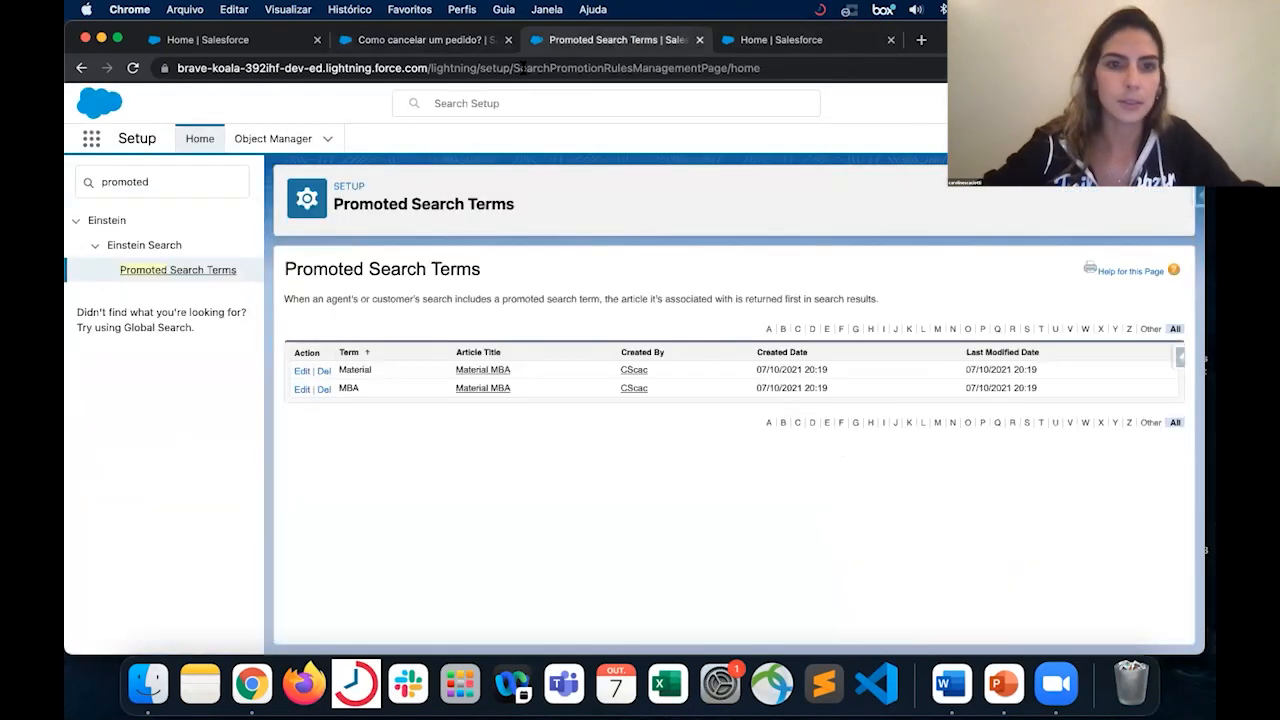
{"action": "left_click", "coordinate": [133, 68]}
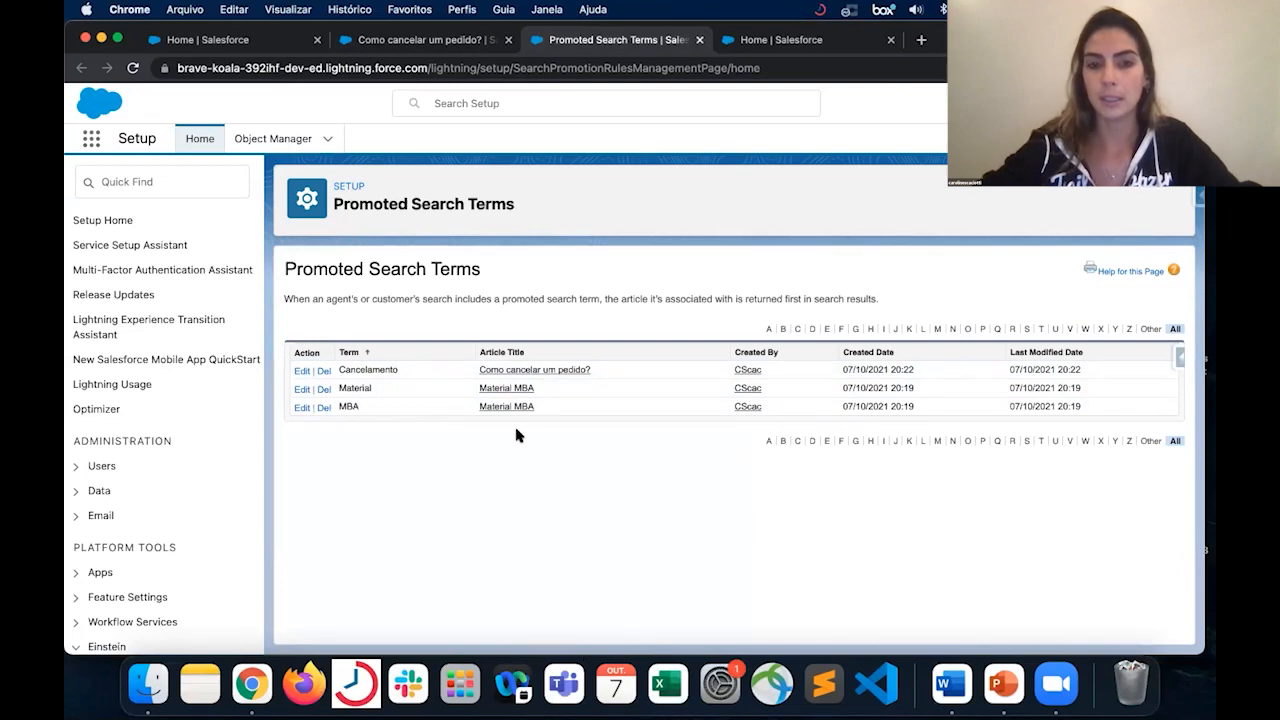
{"action": "double_click", "coordinate": [347, 389]}
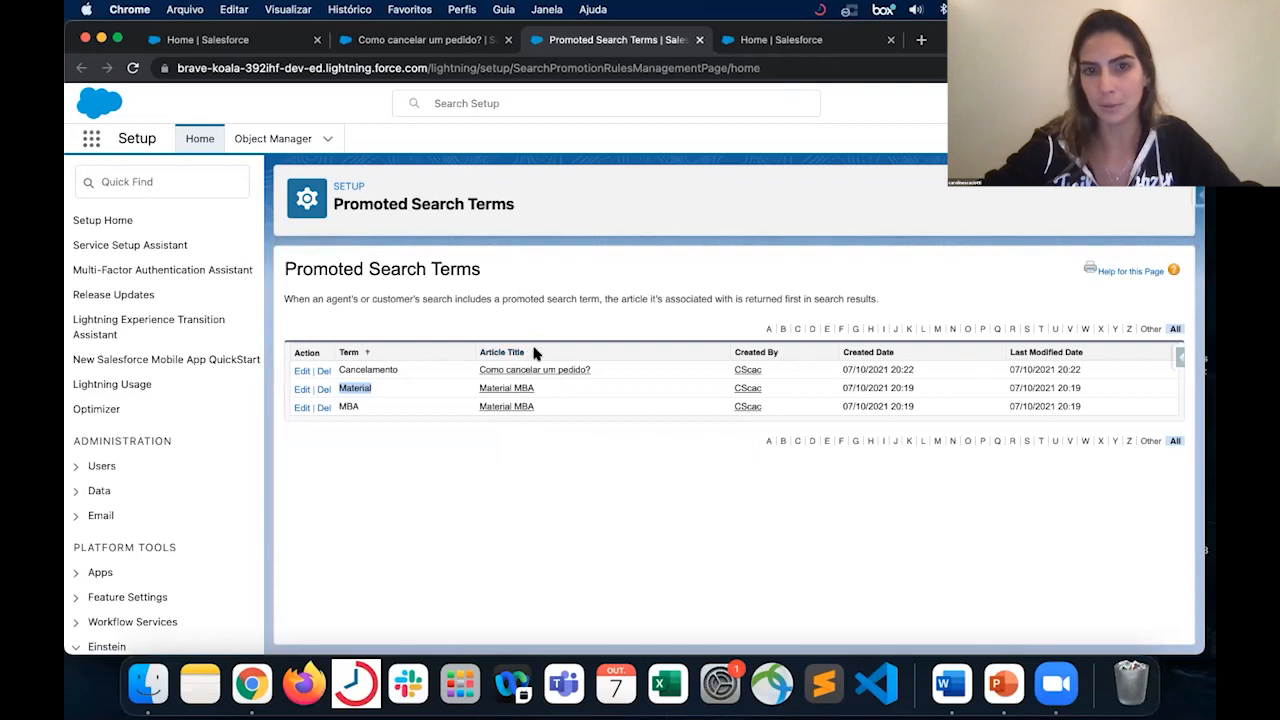
{"action": "left_click", "coordinate": [552, 531]}
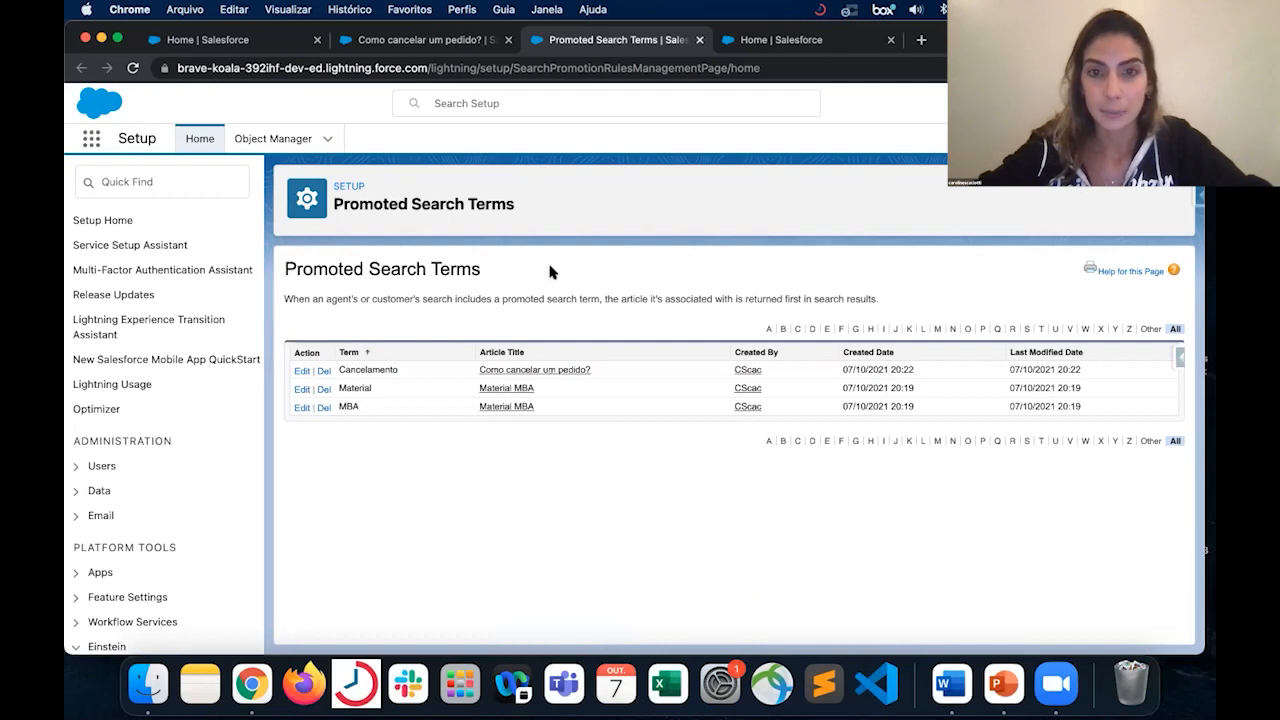
- Open the case "Material entregue errado" from the Cases list and examine the articles suggested by its Knowledge component
{"action": "left_click", "coordinate": [410, 40]}
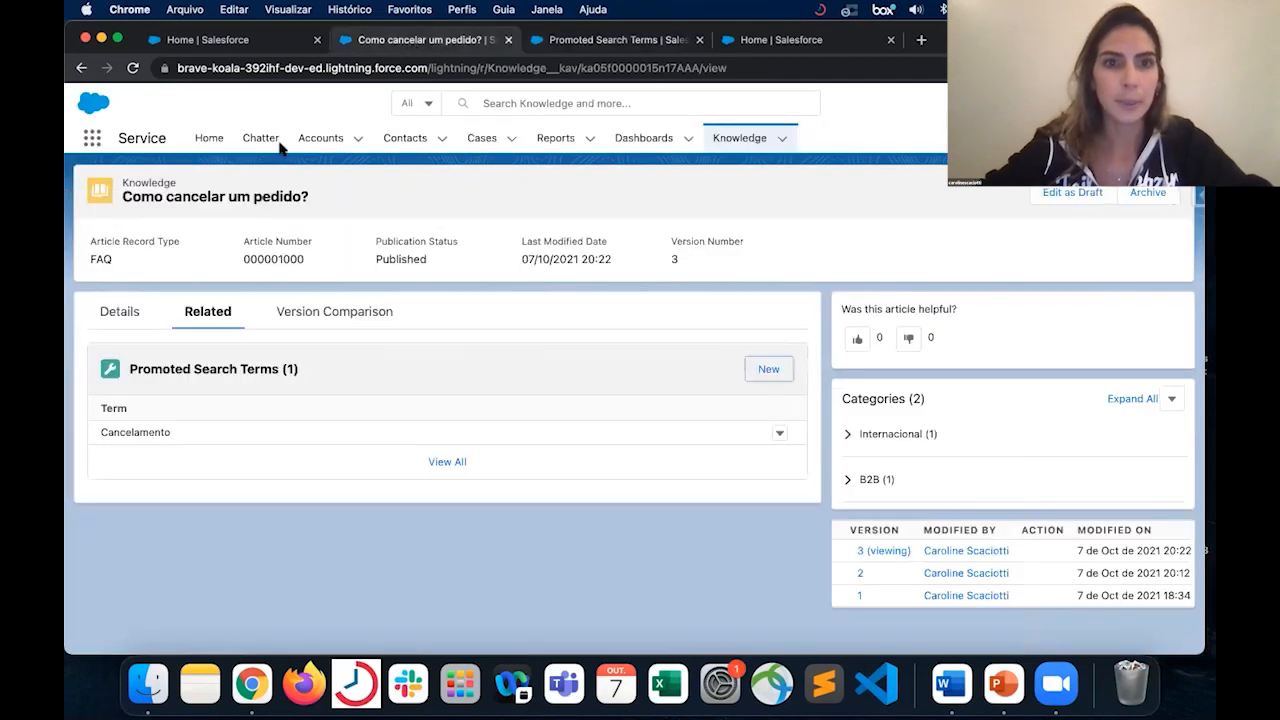
{"action": "left_click", "coordinate": [481, 140]}
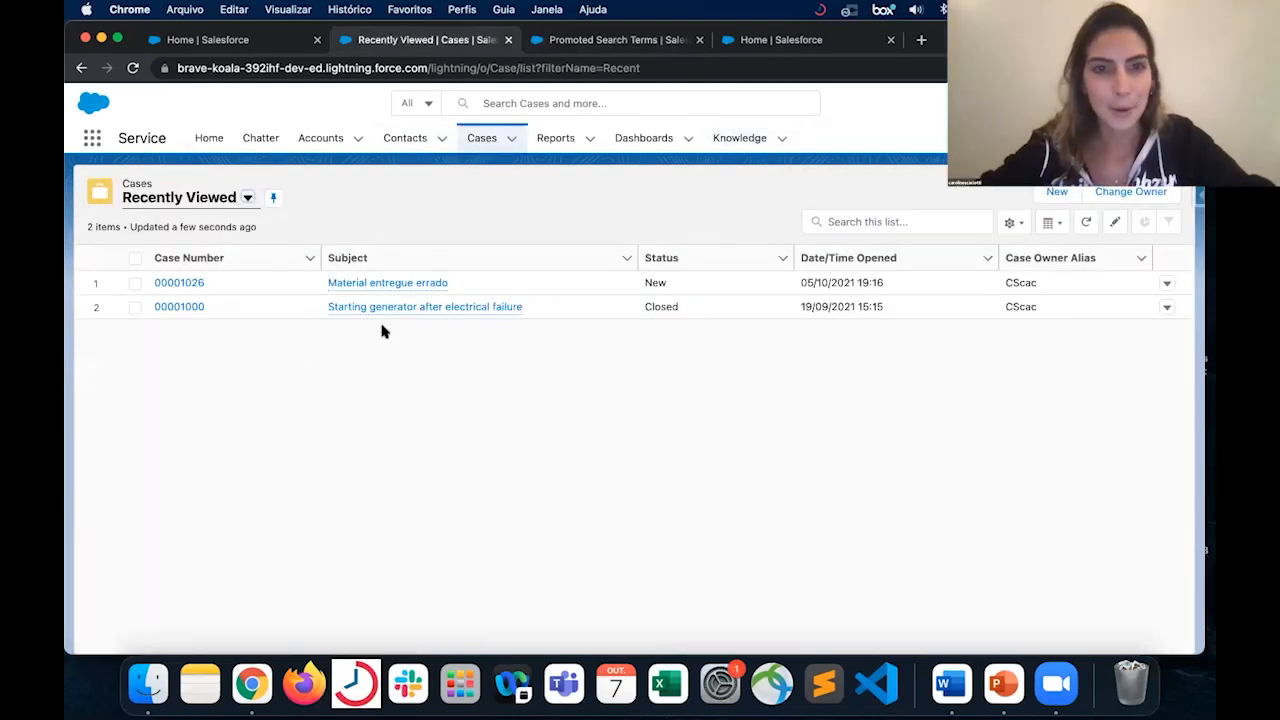
{"action": "left_click", "coordinate": [428, 286]}
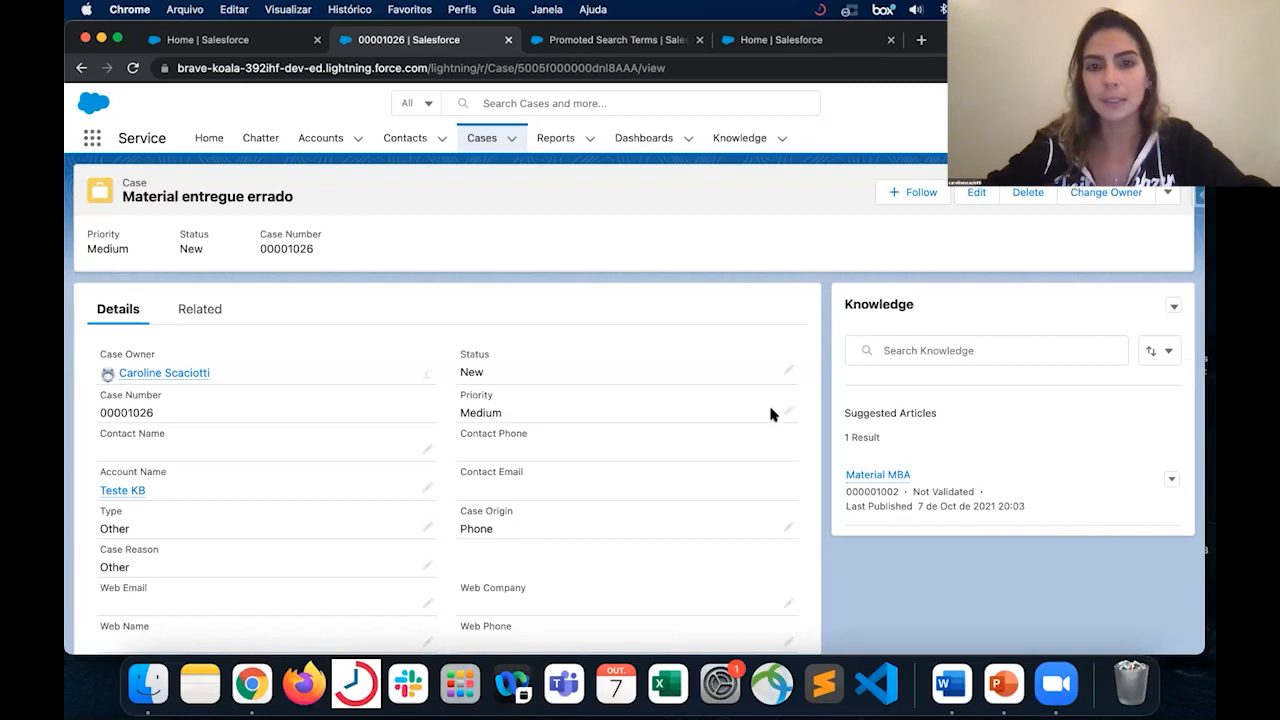
{"action": "mouse_move", "coordinate": [874, 477]}
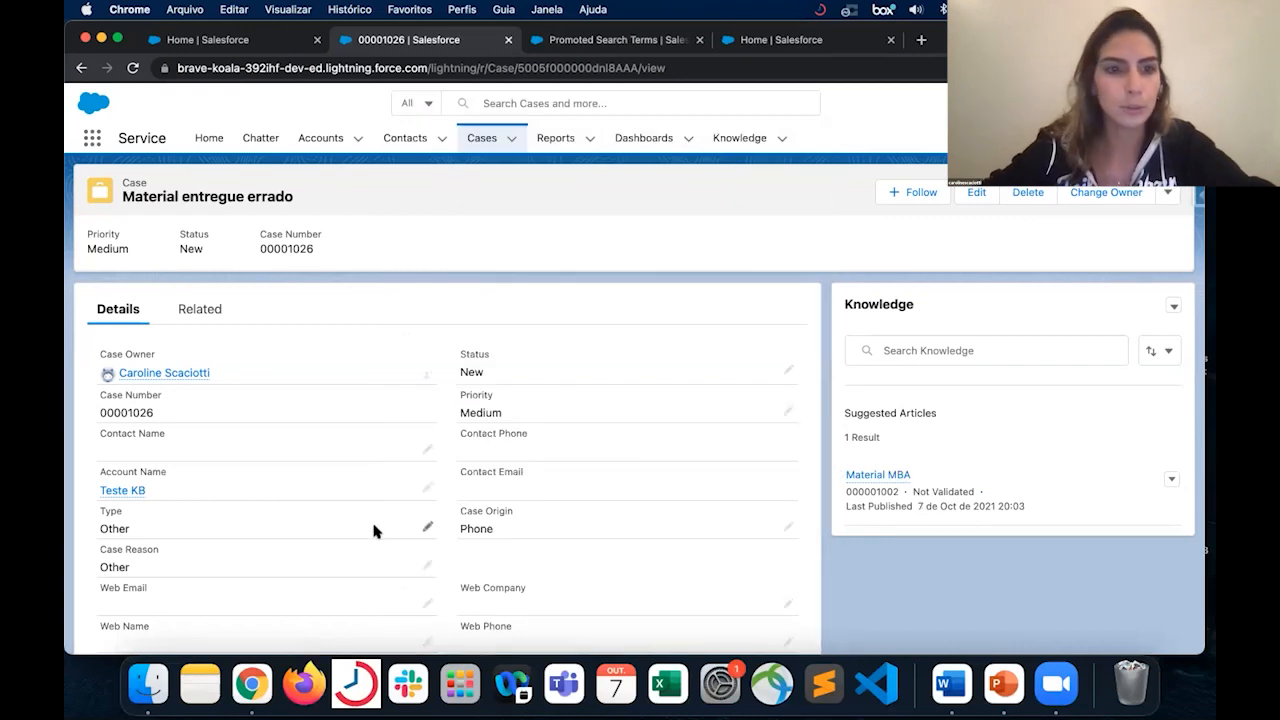
- Enter "pedido" as the search term in the Knowledge component of the case "Material entregue errado"
{"action": "scroll", "coordinate": [374, 529], "scroll_direction": "down", "scroll_amount": 2}
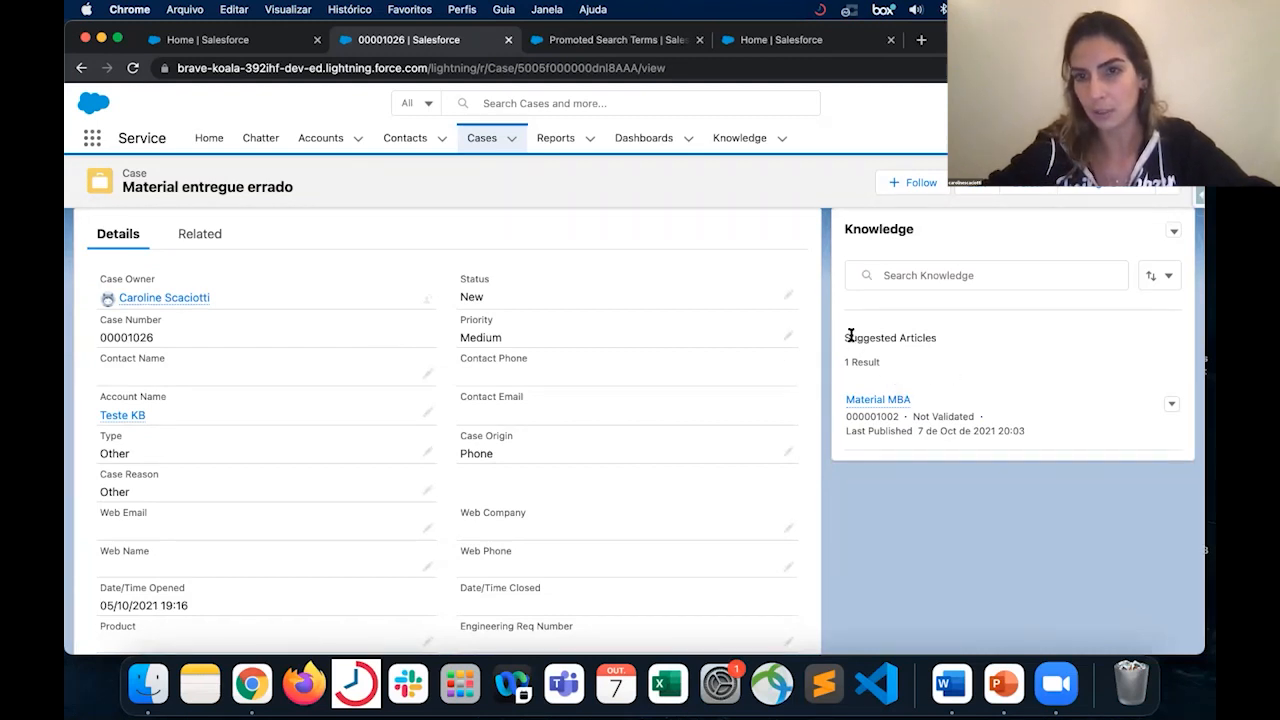
{"action": "left_click", "coordinate": [943, 277]}
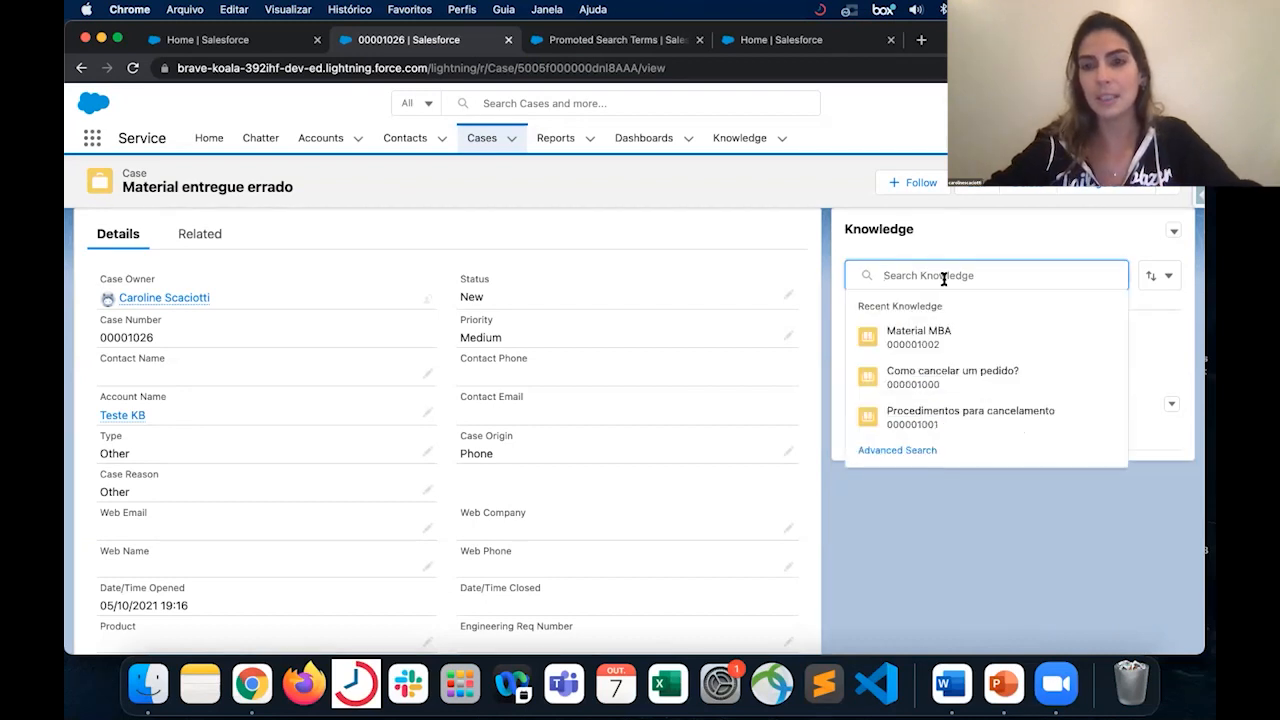
{"action": "type", "text": "pe"}
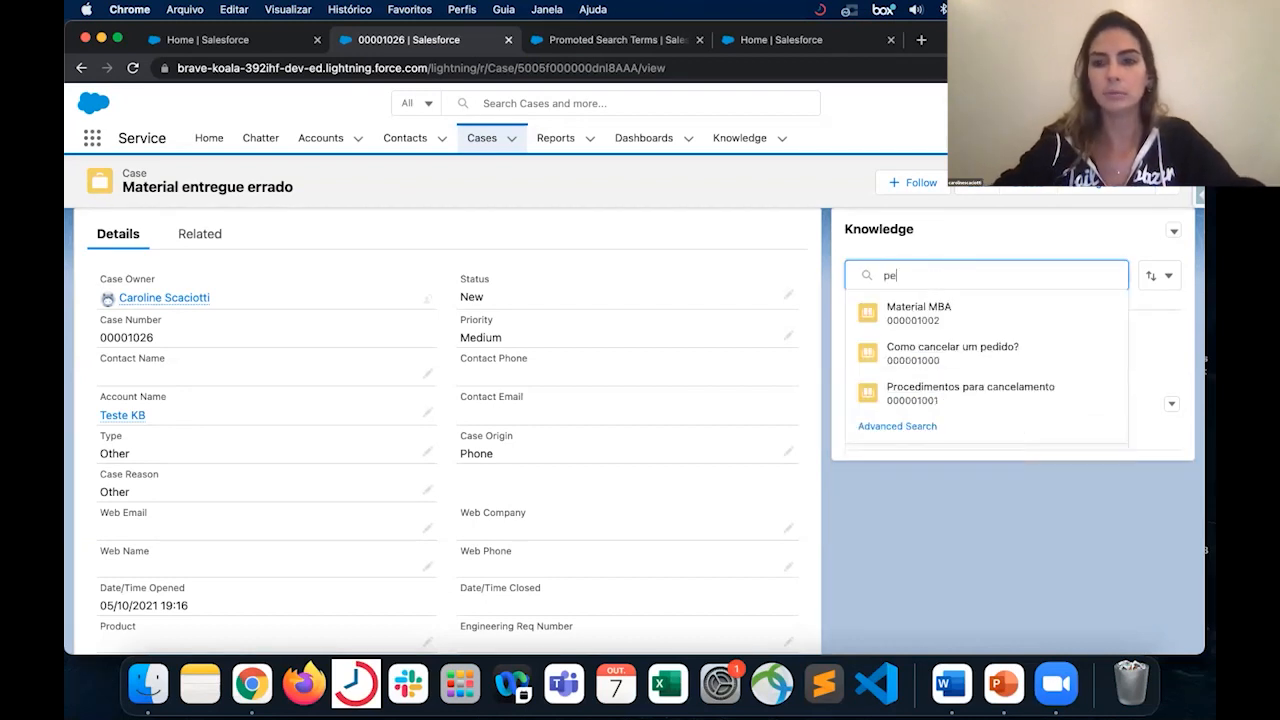
{"action": "left_click", "coordinate": [940, 532]}
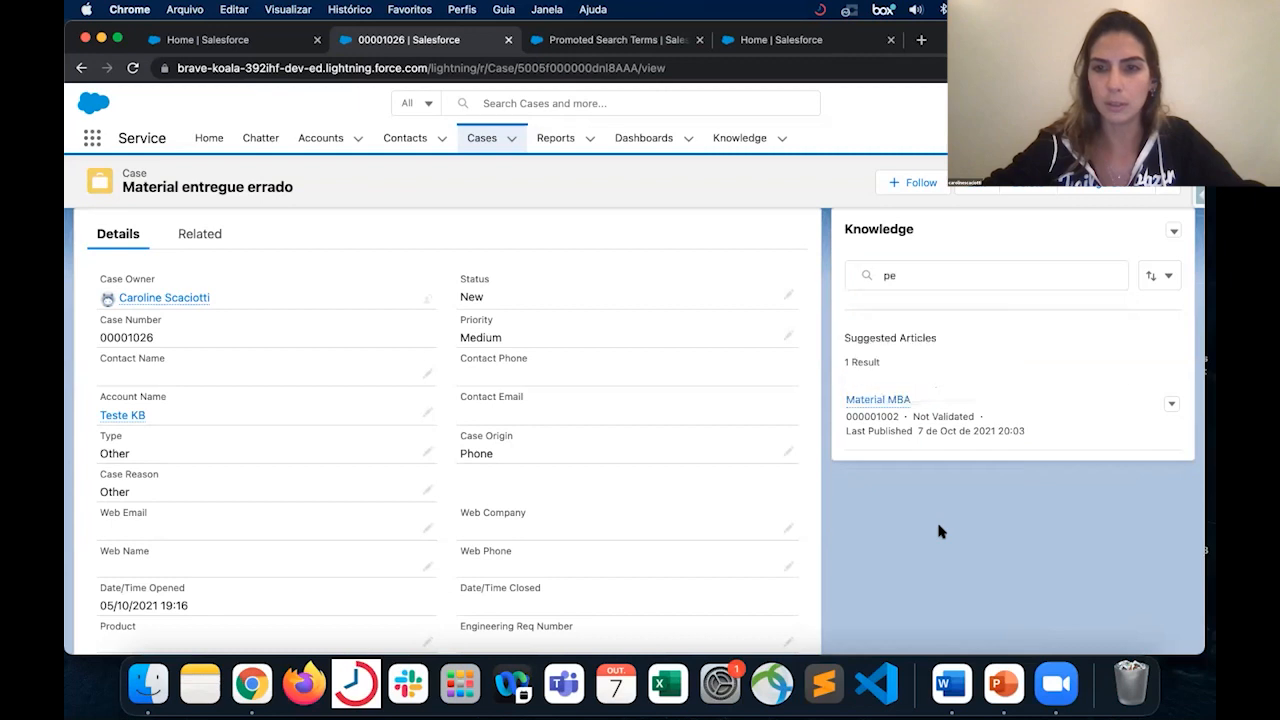
{"action": "left_click", "coordinate": [942, 280]}
{"action": "type", "text": "dido"}
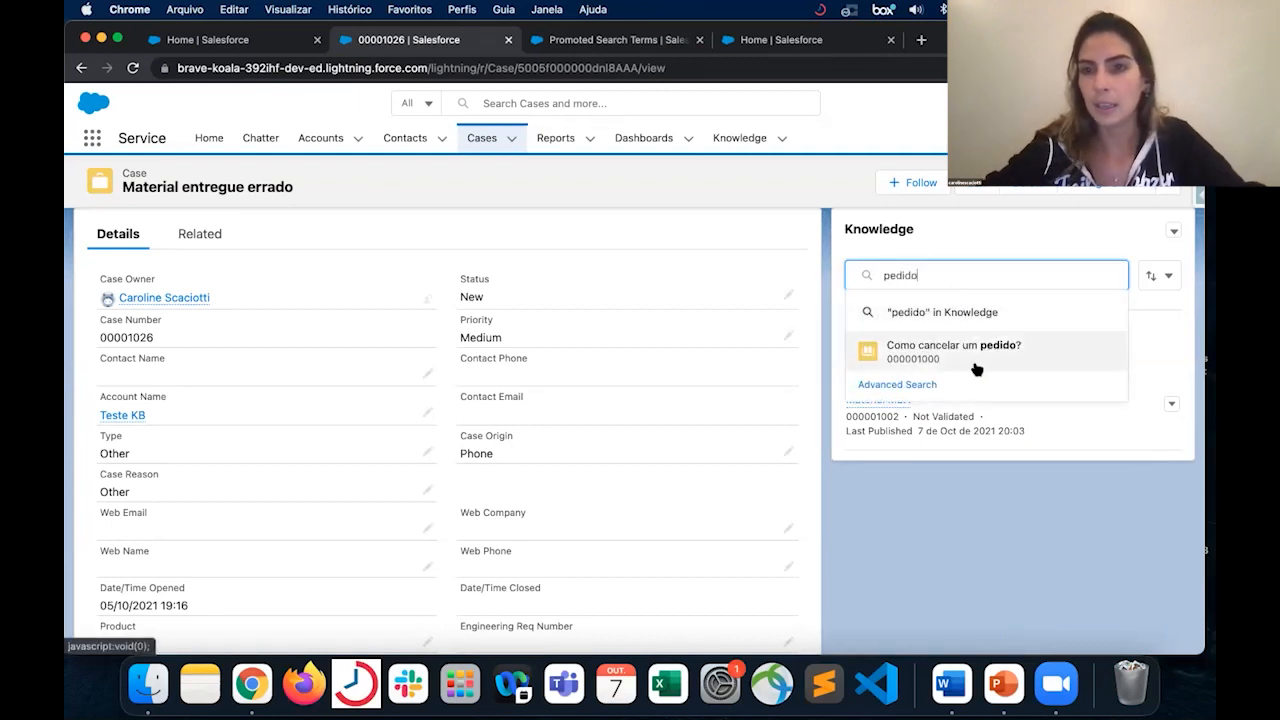
- Examine the Knowledge component's advanced search filters, including the Internacional category options, and cancel without applying any
{"action": "left_click", "coordinate": [928, 385]}
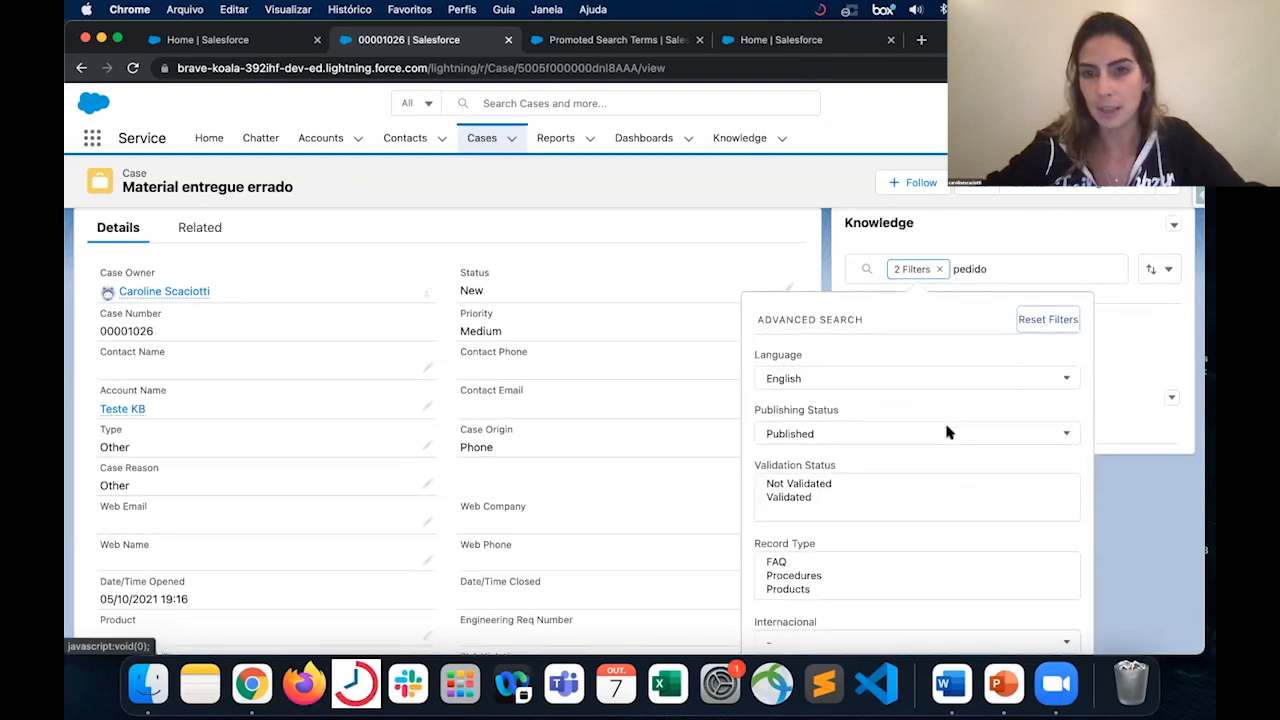
{"action": "scroll", "coordinate": [947, 433], "scroll_direction": "down", "scroll_amount": 3}
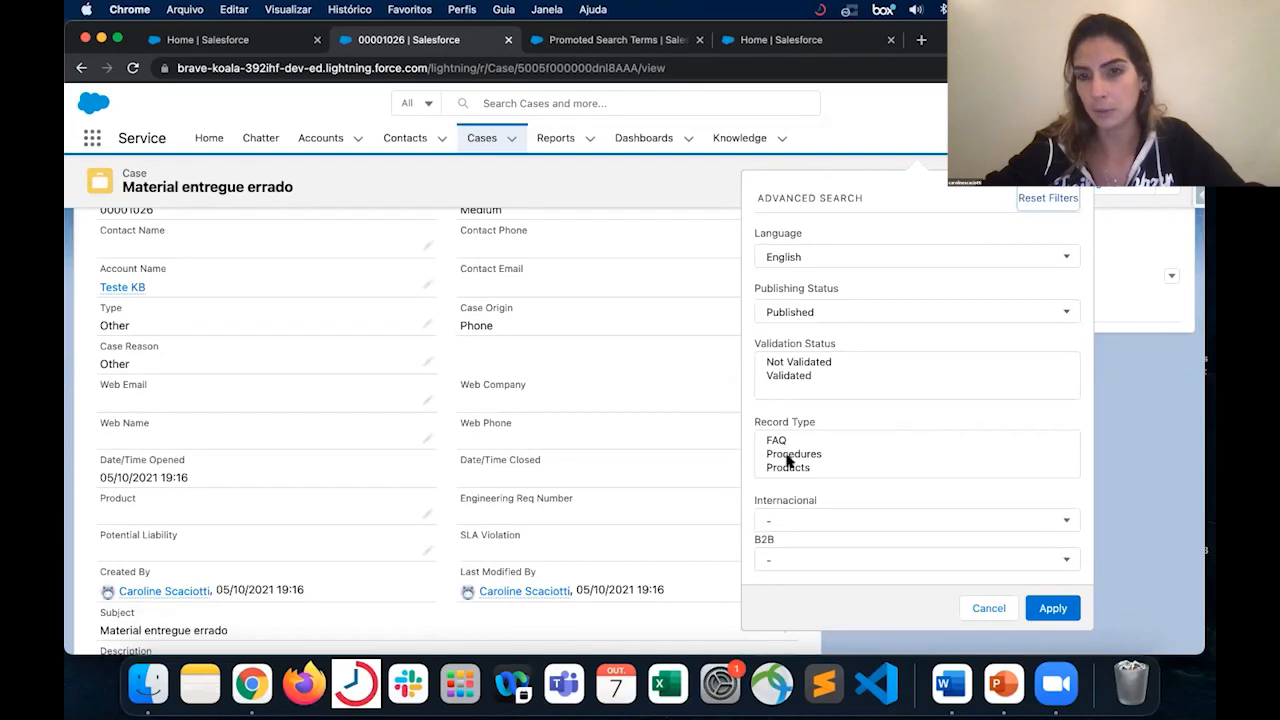
{"action": "scroll", "coordinate": [829, 506], "scroll_direction": "down", "scroll_amount": 2}
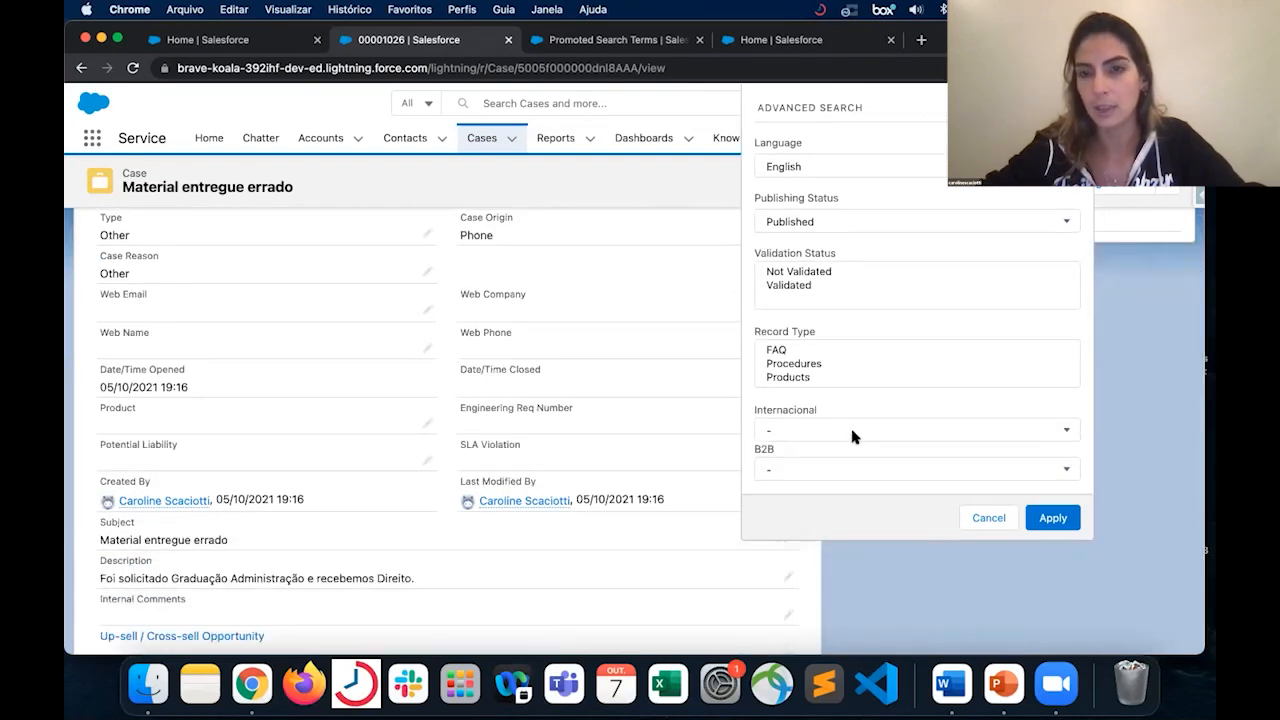
{"action": "left_click", "coordinate": [849, 425]}
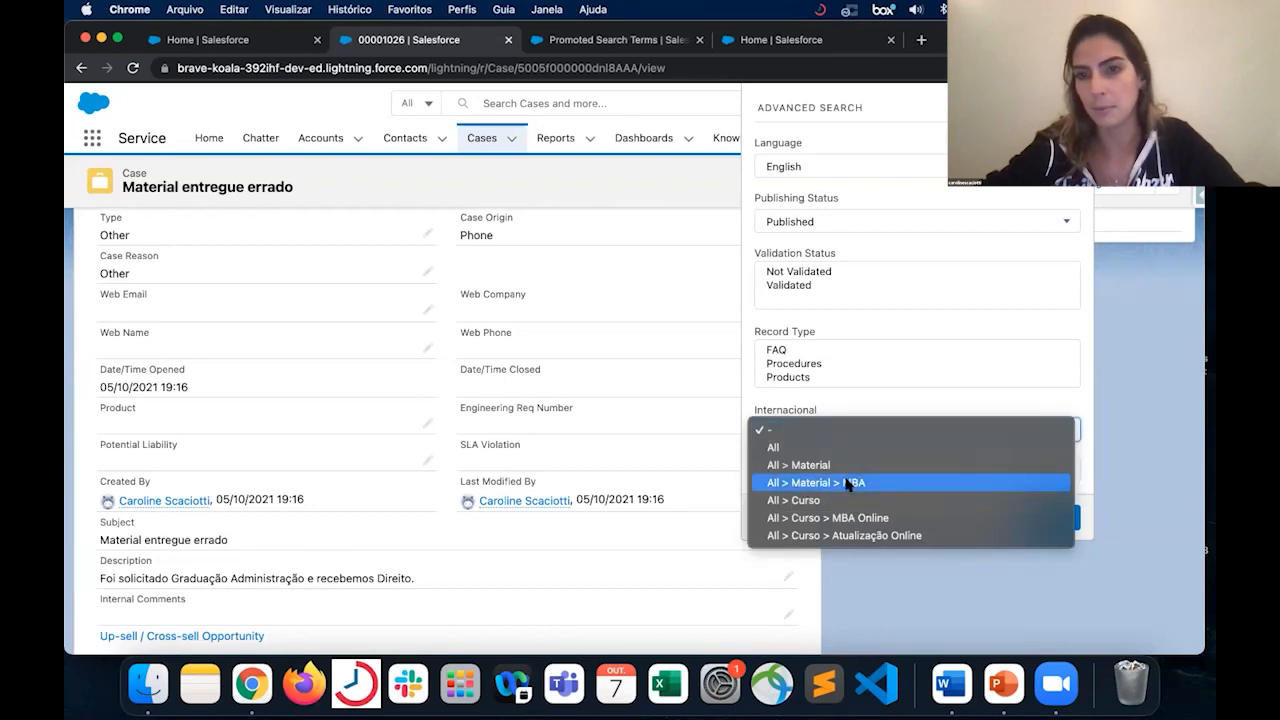
{"action": "left_click", "coordinate": [849, 483]}
{"action": "left_click", "coordinate": [966, 520]}
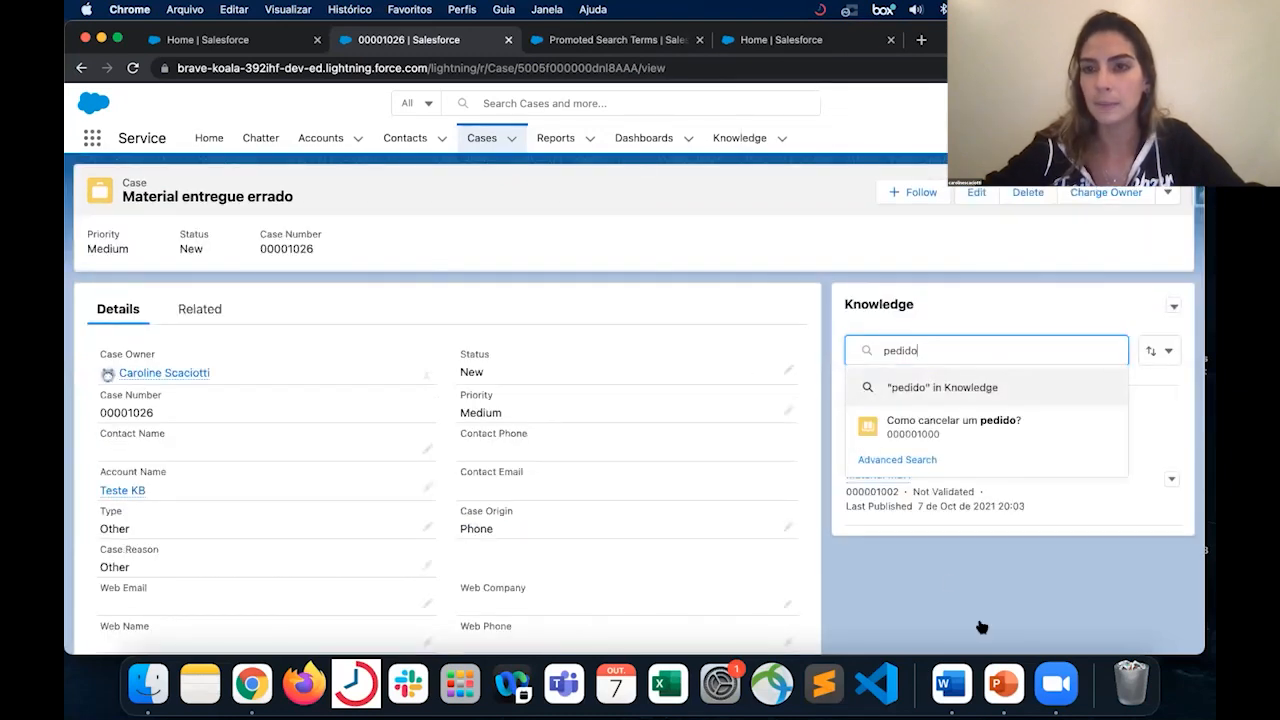
{"action": "left_click", "coordinate": [942, 572]}
- Check the Knowledge component's sort options and the actions available for the suggested article "Material MBA"
{"action": "left_click", "coordinate": [1156, 352]}
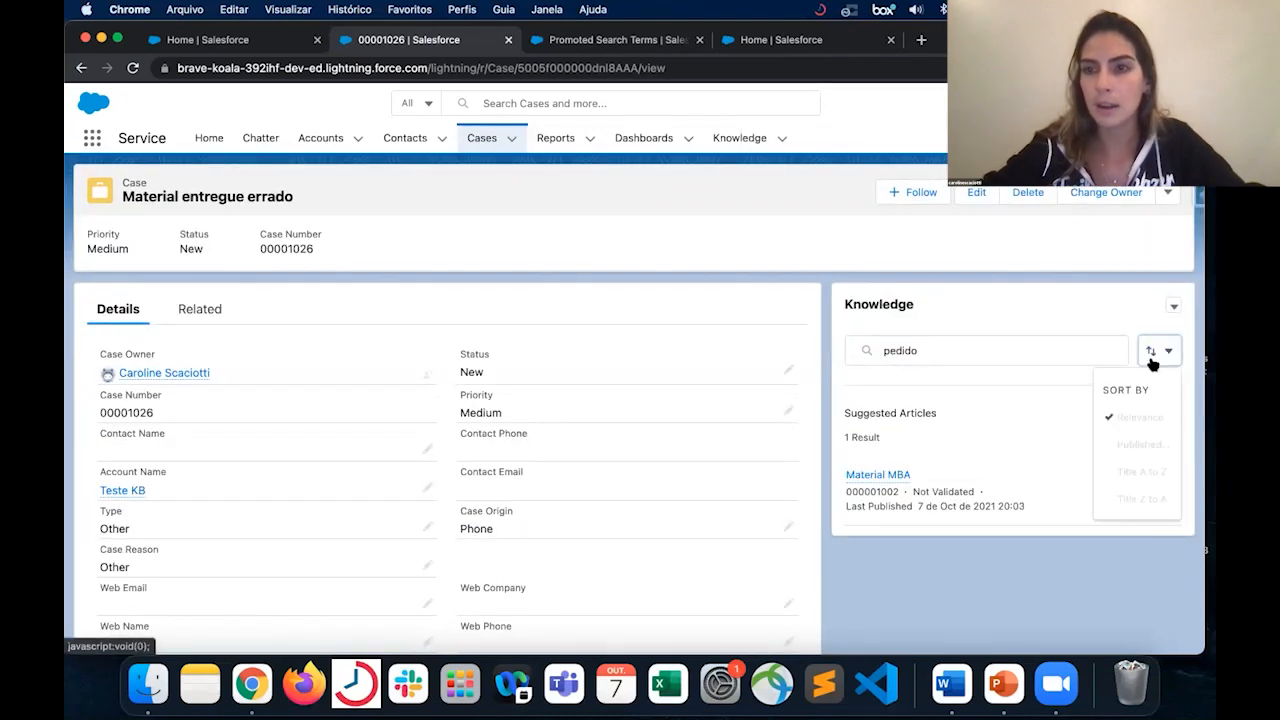
{"action": "scroll", "coordinate": [1158, 358], "scroll_direction": "down", "scroll_amount": 3}
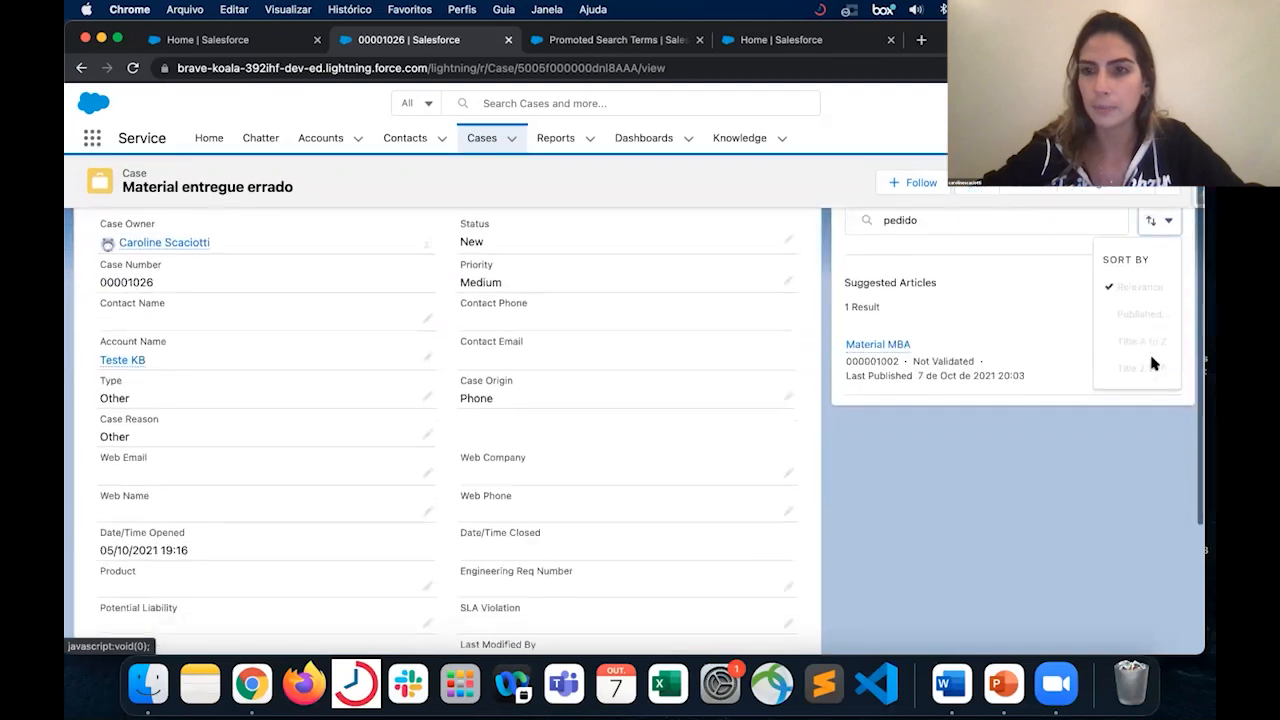
{"action": "left_click", "coordinate": [1190, 312]}
{"action": "scroll", "coordinate": [1190, 312], "scroll_direction": "up", "scroll_amount": 1}
{"action": "right_click", "coordinate": [1190, 312]}
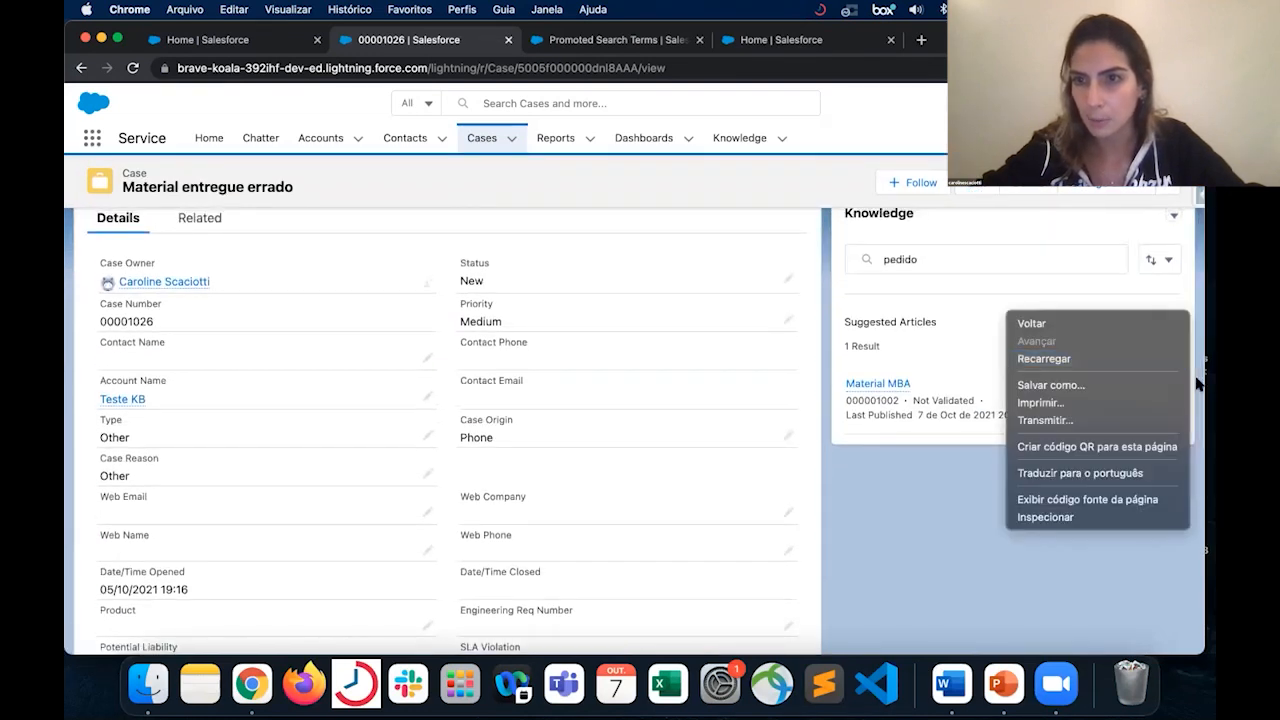
{"action": "left_click", "coordinate": [1195, 385]}
{"action": "left_click", "coordinate": [1172, 390]}
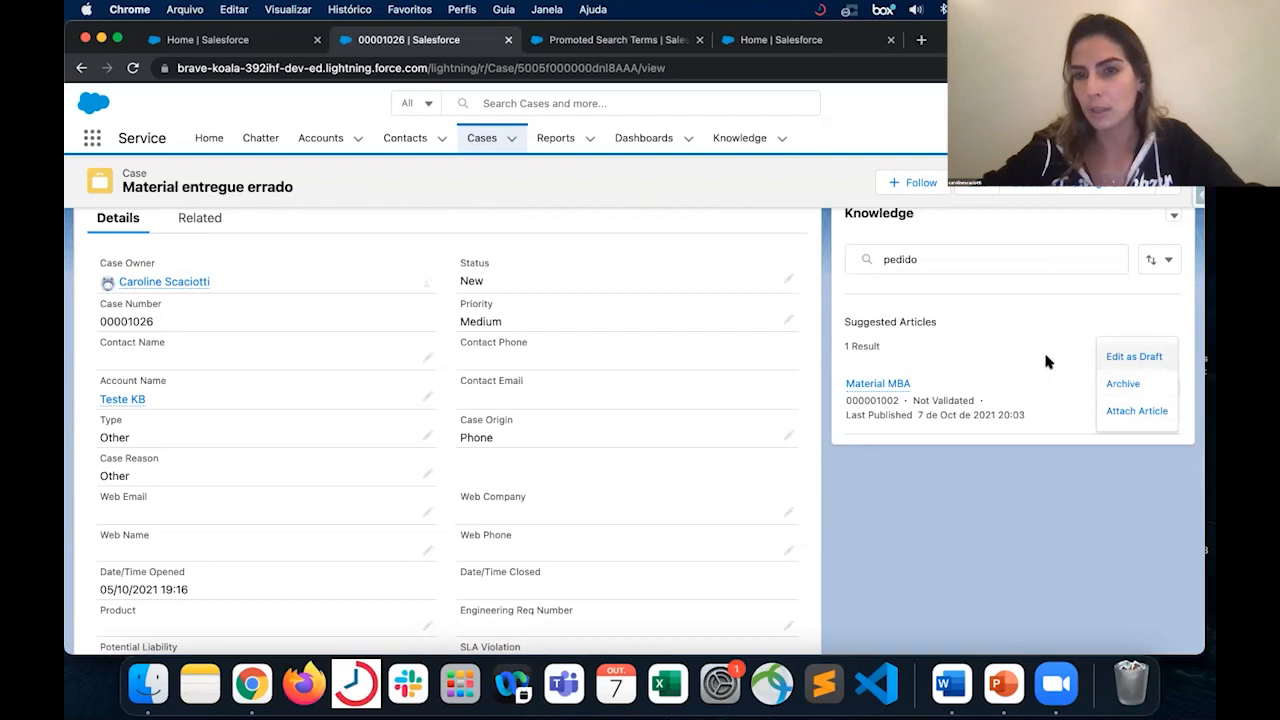
- Run the Knowledge search for "pedido" and attach the article "Como cancelar um pedido?" to the case
{"action": "left_click", "coordinate": [988, 259]}
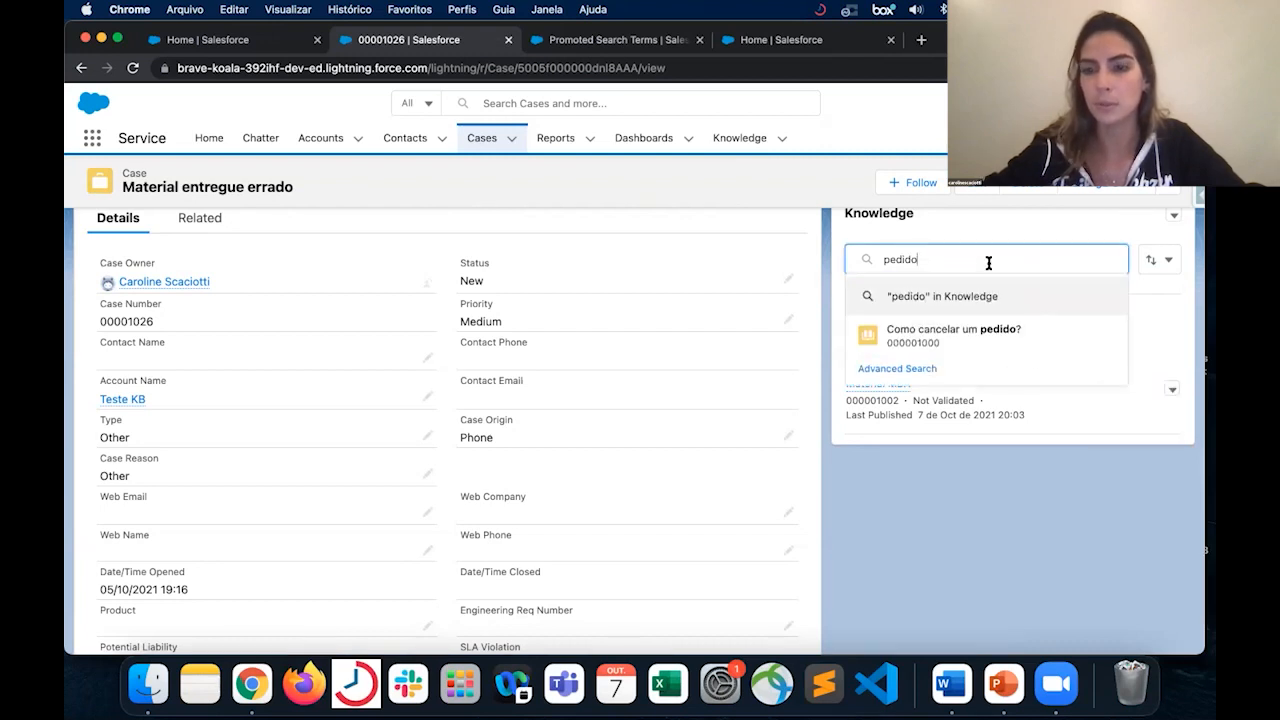
{"action": "type", "text": "pedido"}
{"action": "key", "text": "Return"}
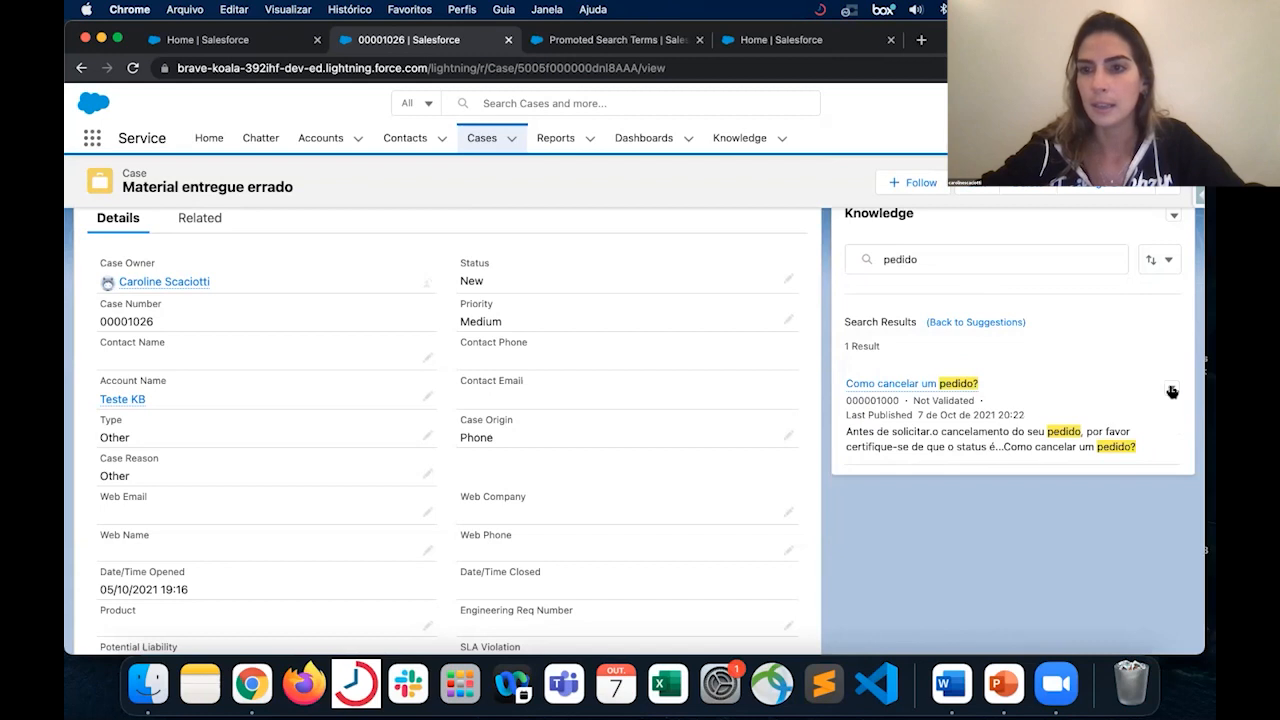
{"action": "left_click", "coordinate": [1172, 391]}
{"action": "scroll", "coordinate": [1172, 392], "scroll_direction": "down", "scroll_amount": 2}
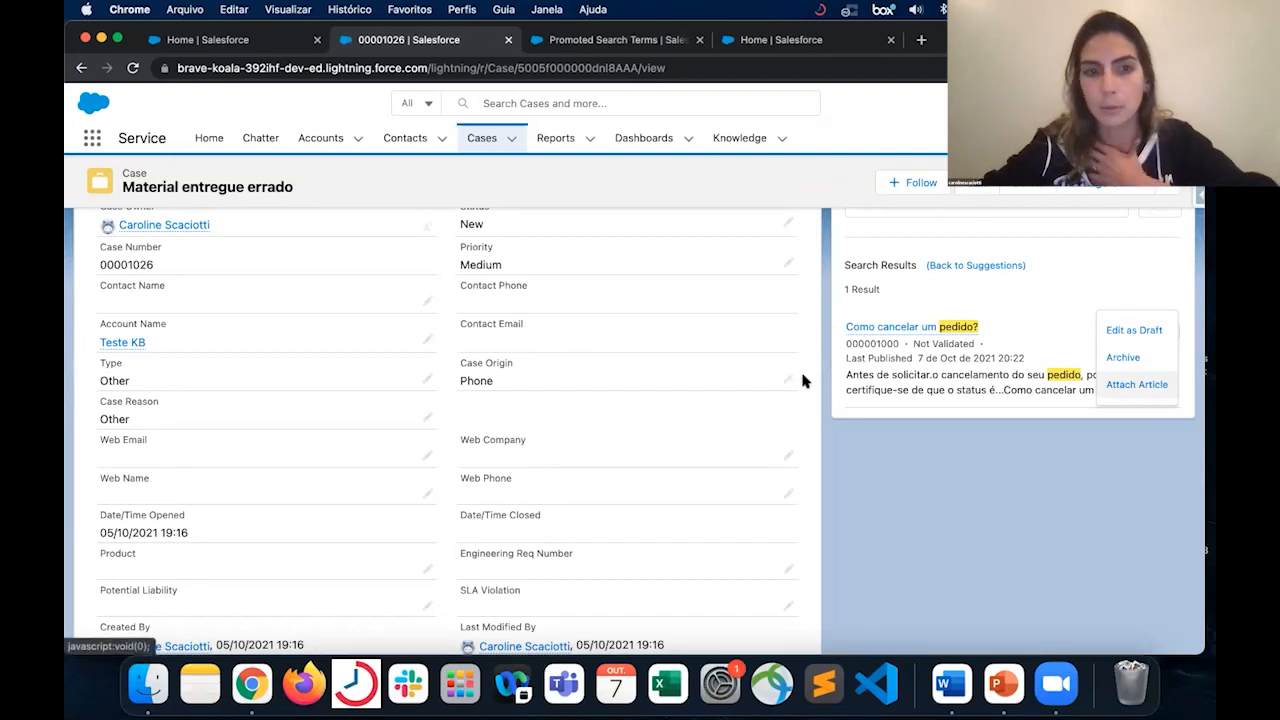
{"action": "scroll", "coordinate": [348, 327], "scroll_direction": "up", "scroll_amount": 1}
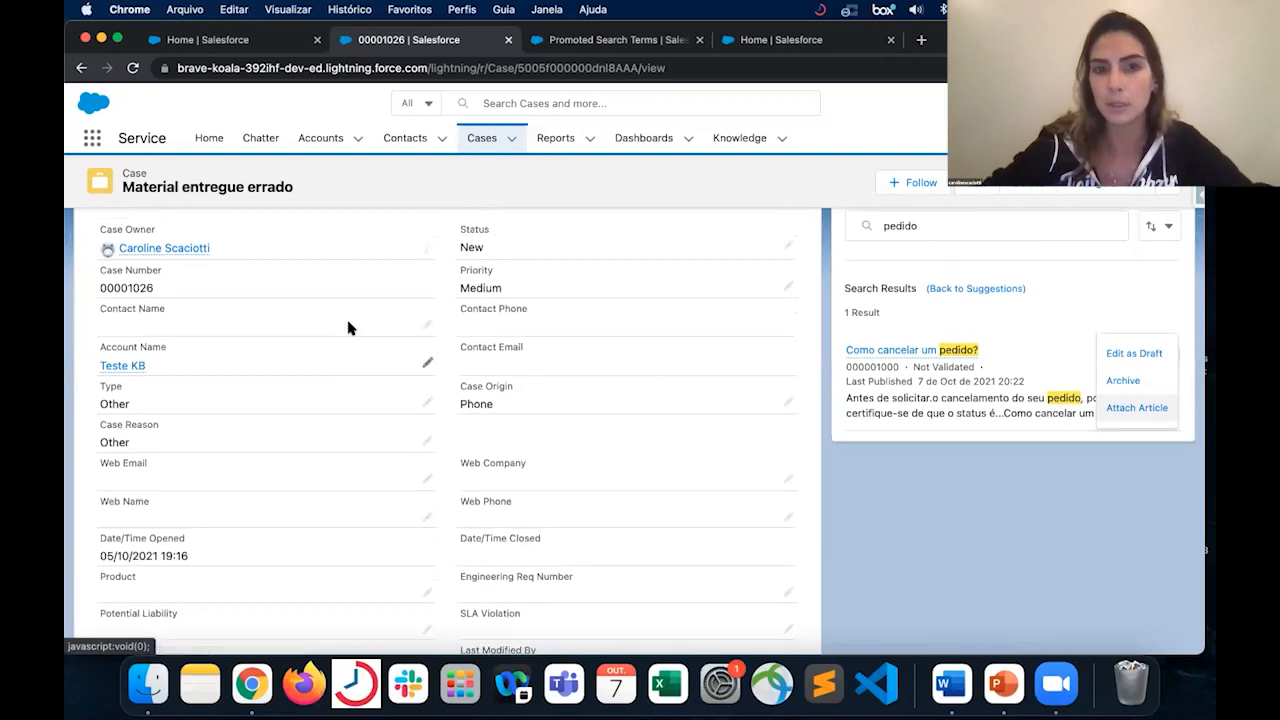
{"action": "scroll", "coordinate": [348, 327], "scroll_direction": "up", "scroll_amount": 2}
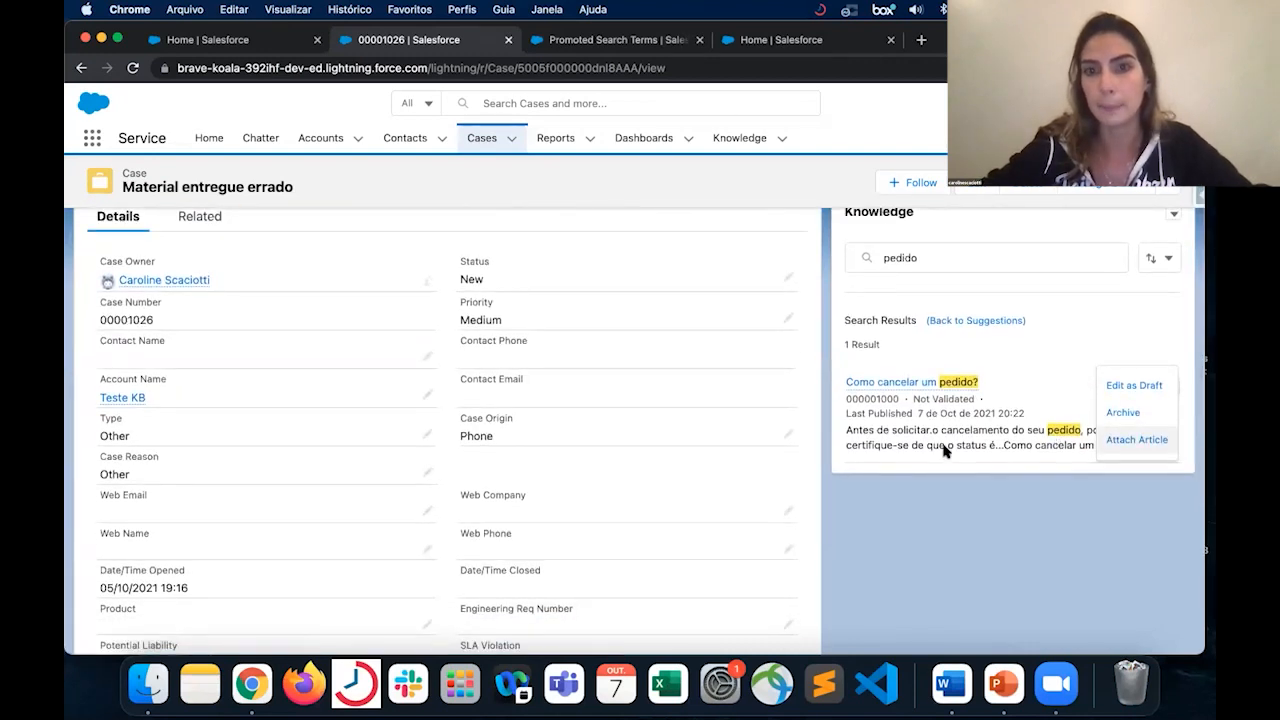
{"action": "scroll", "coordinate": [943, 380], "scroll_direction": "down", "scroll_amount": 2}
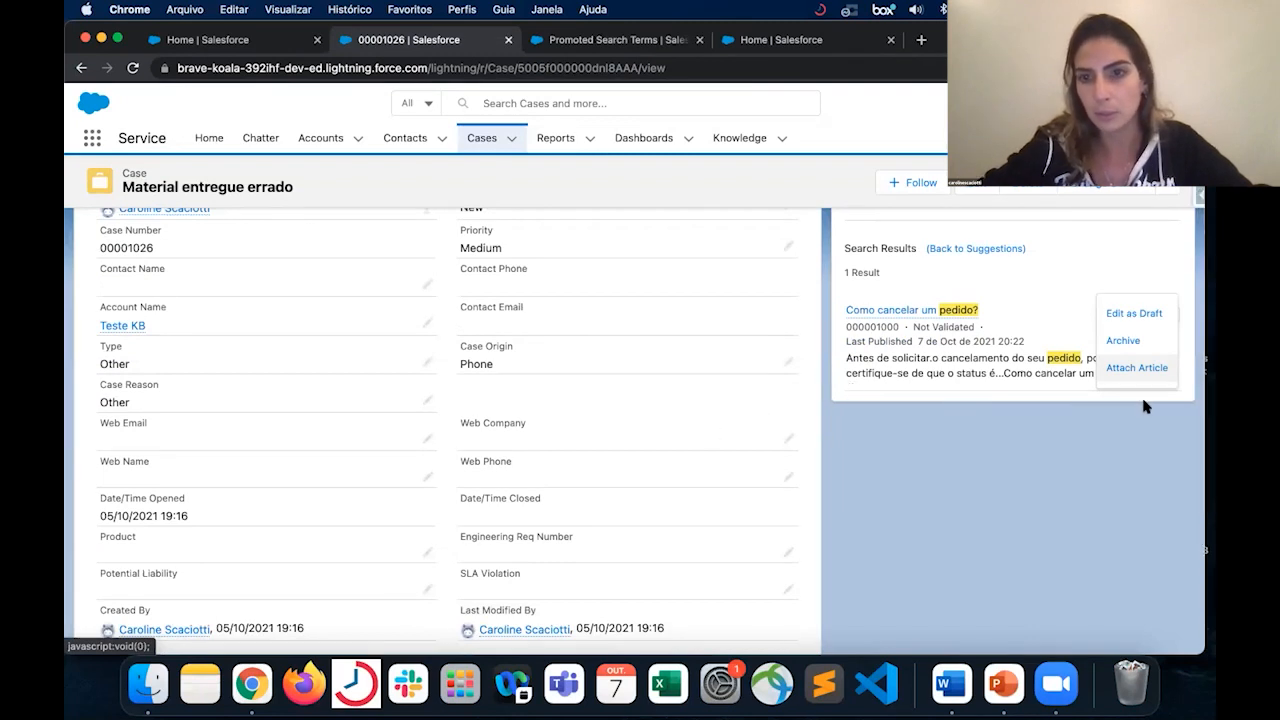
{"action": "left_click", "coordinate": [1137, 368]}
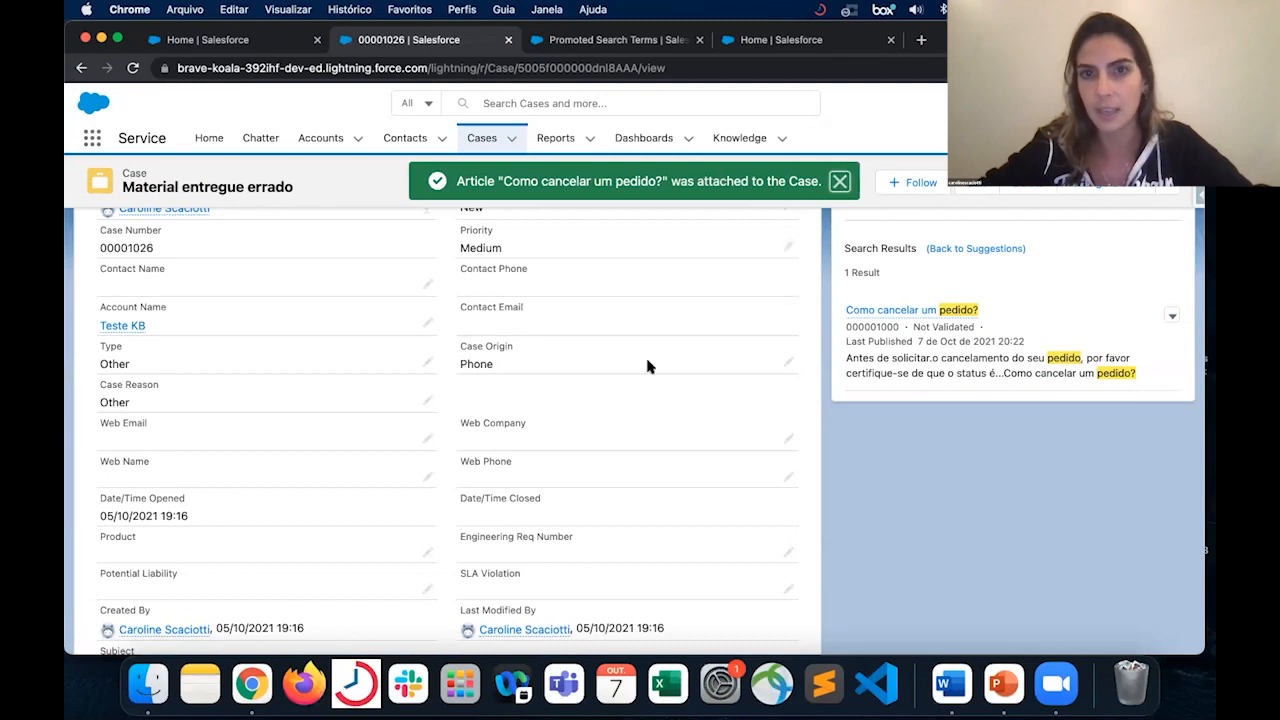
- Check the case's related lists, and open Case Layout from the Case object's page layouts to show its available related lists
{"action": "left_click", "coordinate": [205, 309]}
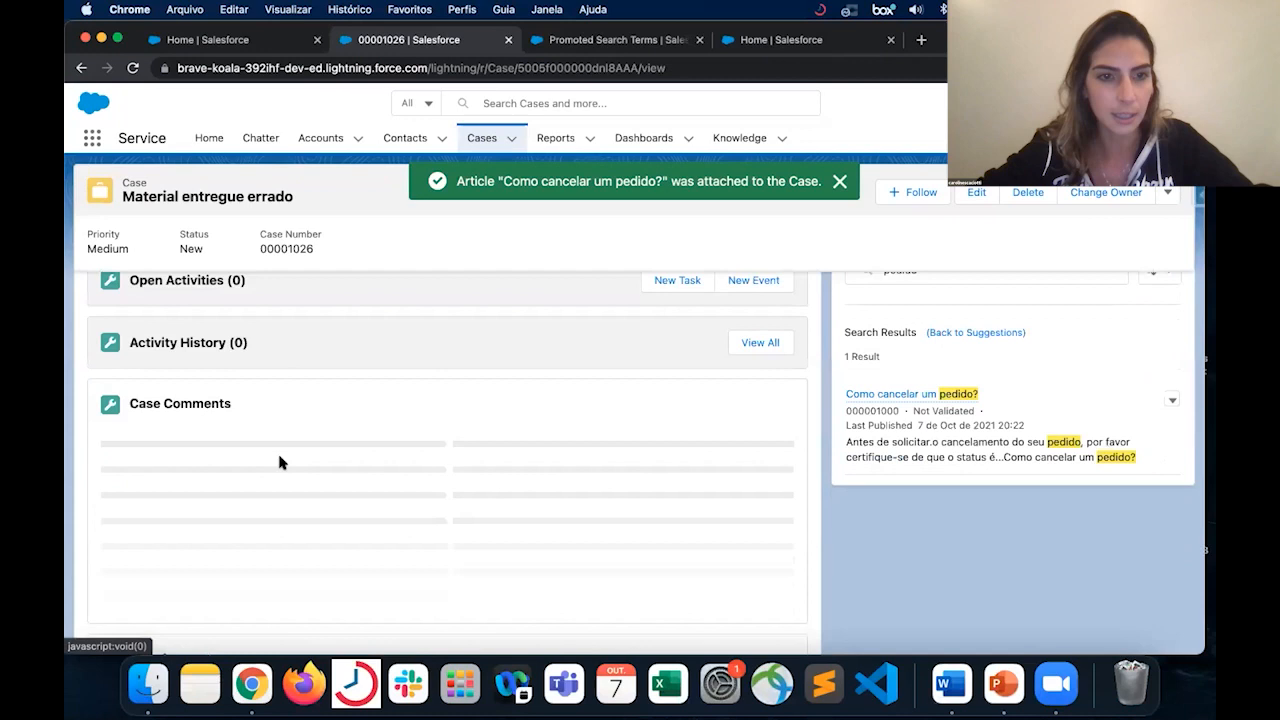
{"action": "scroll", "coordinate": [280, 461], "scroll_direction": "down", "scroll_amount": 5}
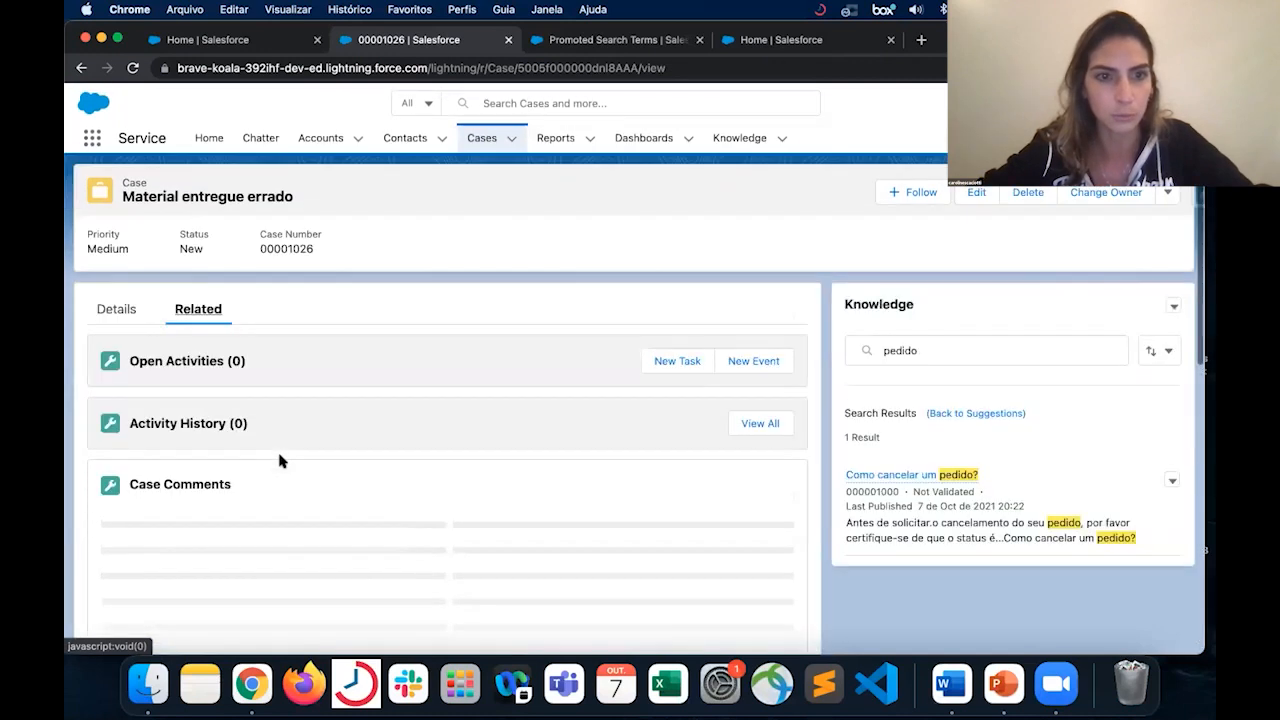
{"action": "left_click", "coordinate": [1119, 103]}
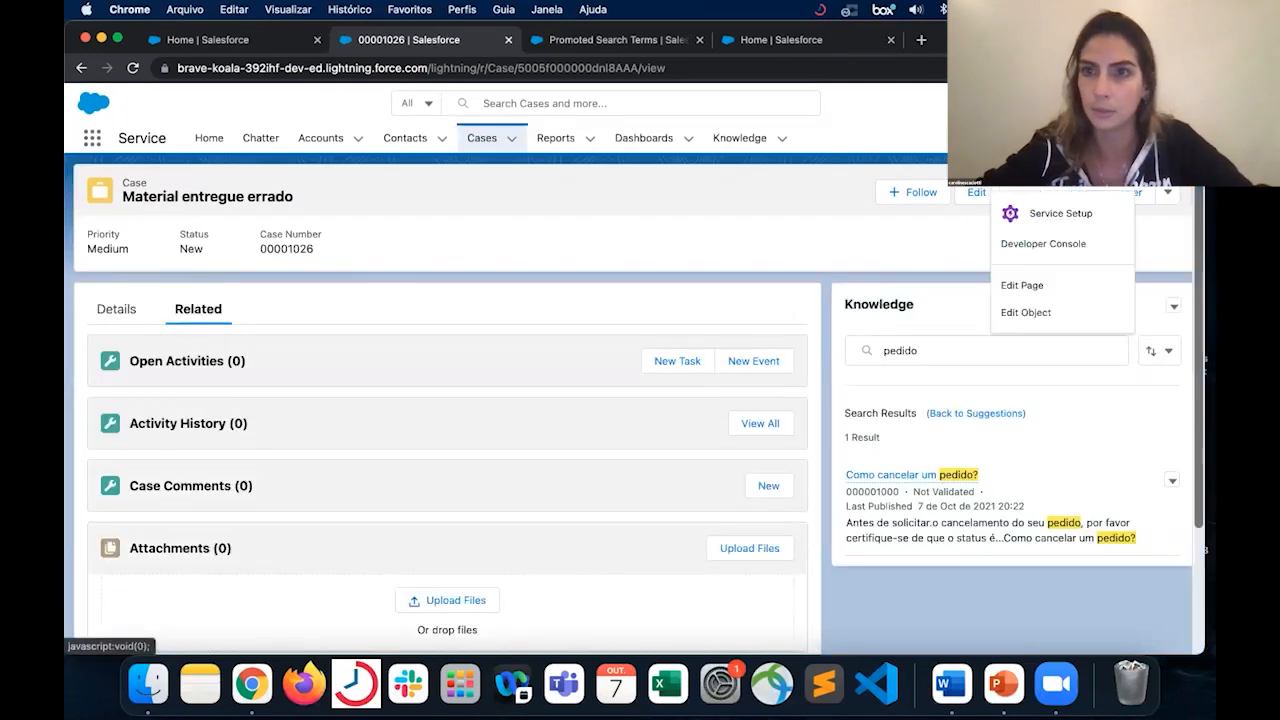
{"action": "left_click", "coordinate": [1047, 310]}
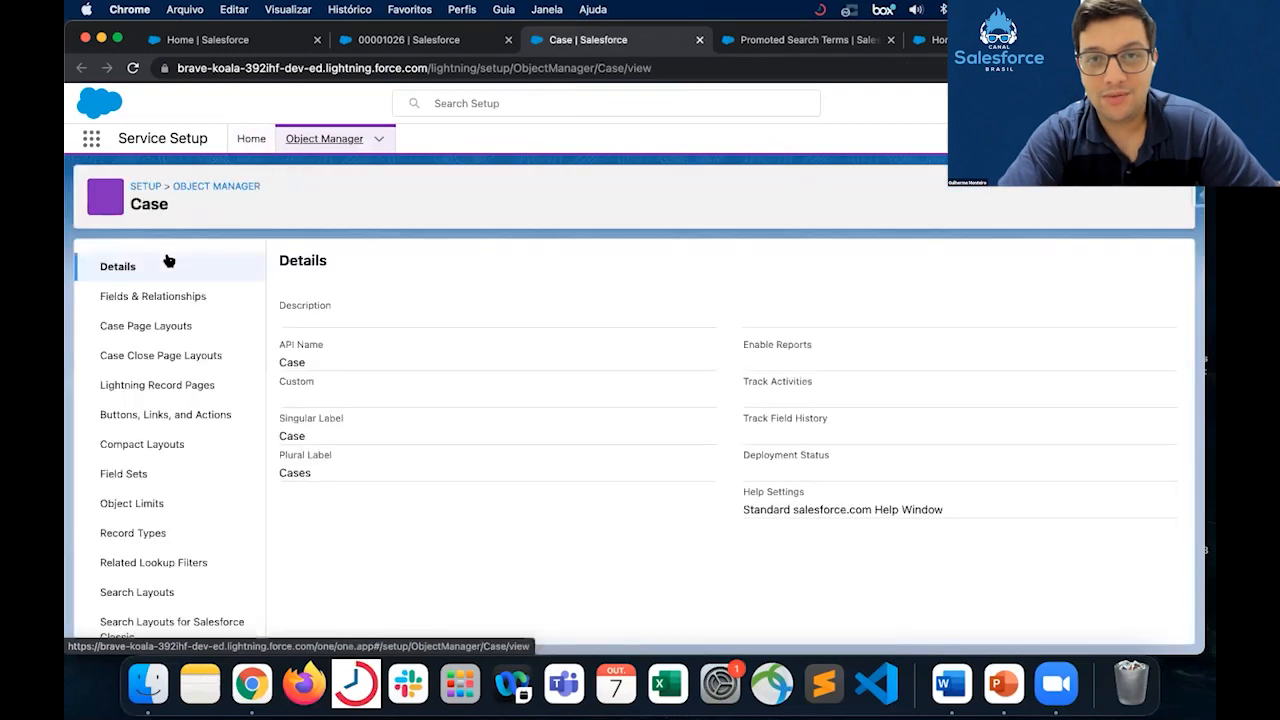
{"action": "left_click", "coordinate": [186, 330]}
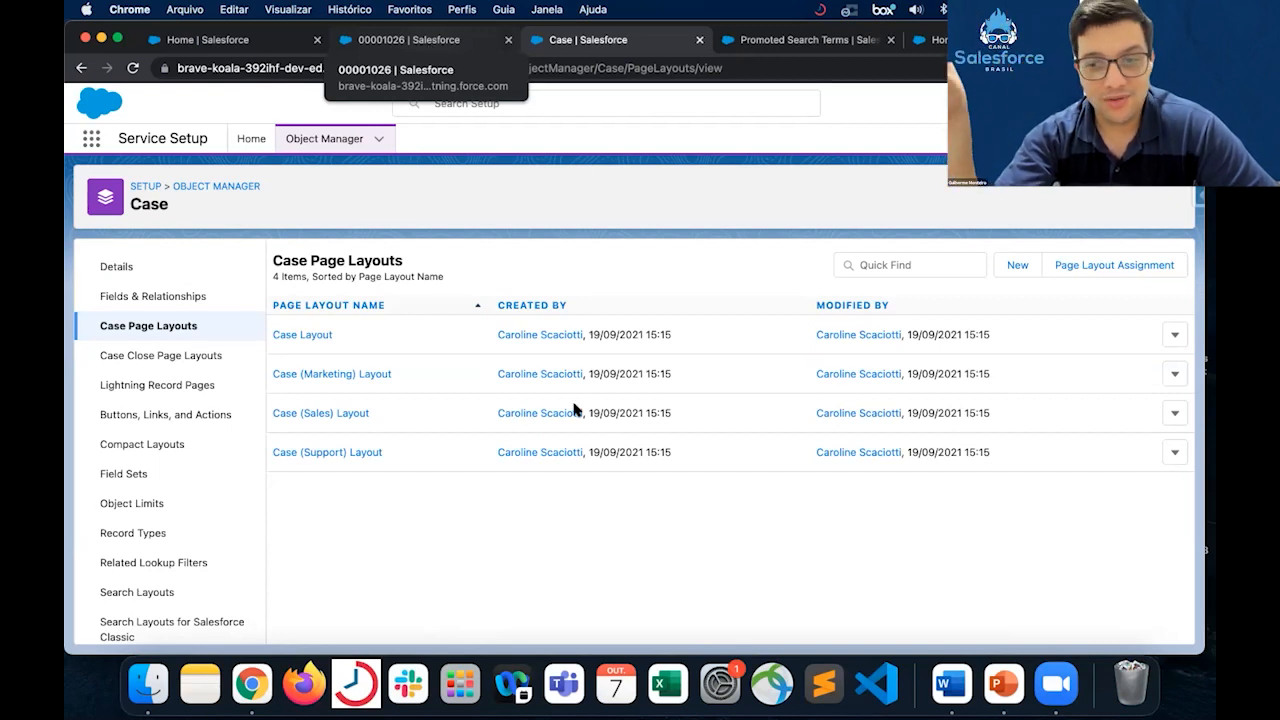
{"action": "left_click", "coordinate": [308, 337]}
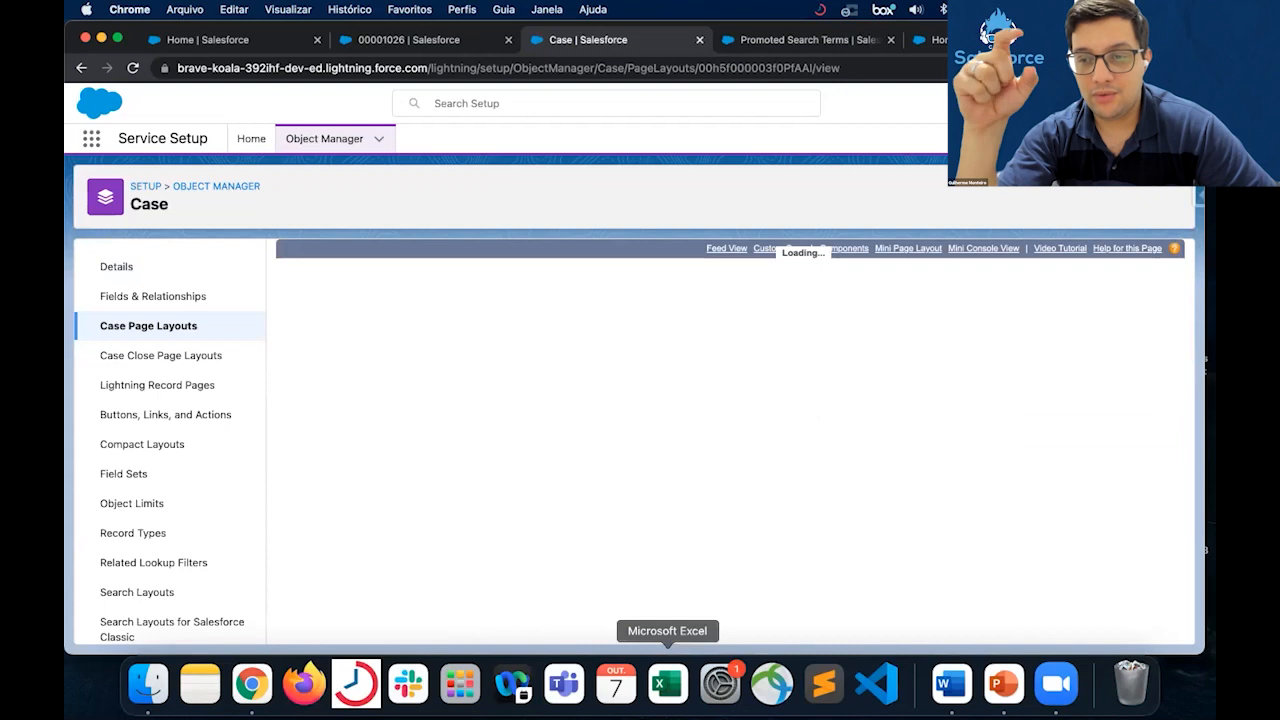
{"action": "left_click", "coordinate": [312, 387]}
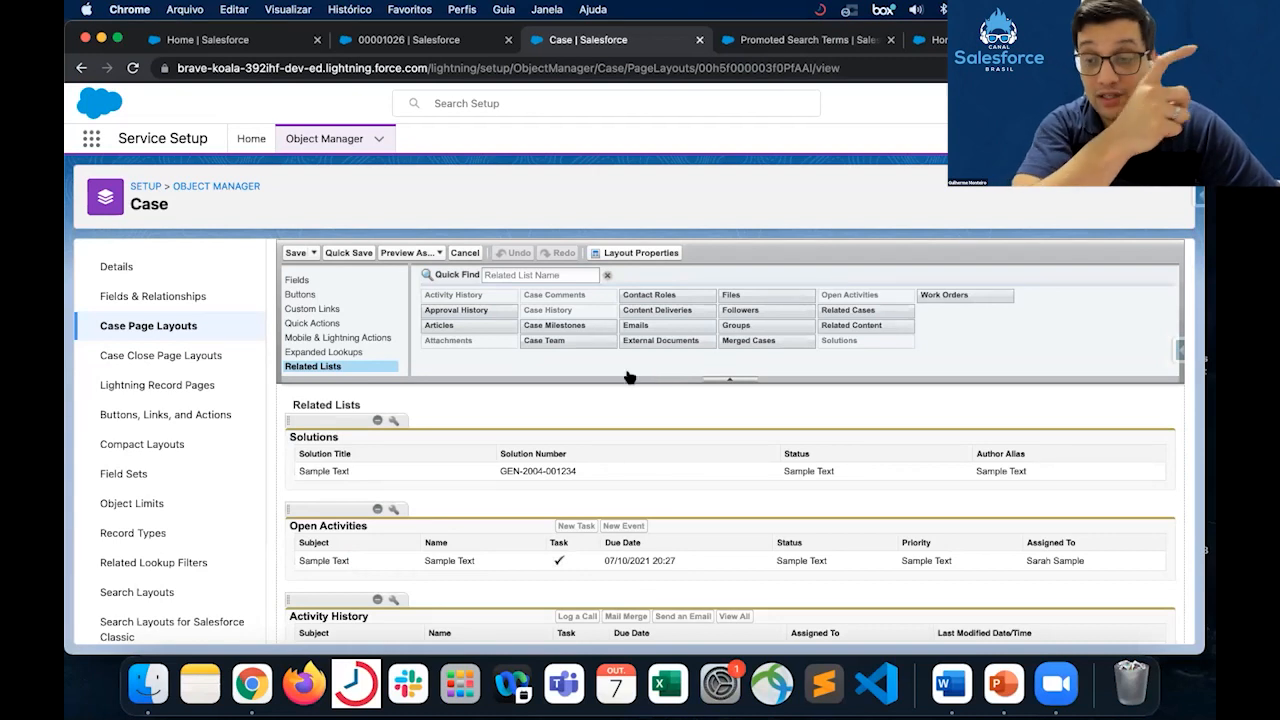
- Add the Articles related list above Solutions on Case Layout and save, overwriting users' related list customizations
{"action": "left_click_drag", "start_coordinate": [460, 325], "coordinate": [448, 426]}
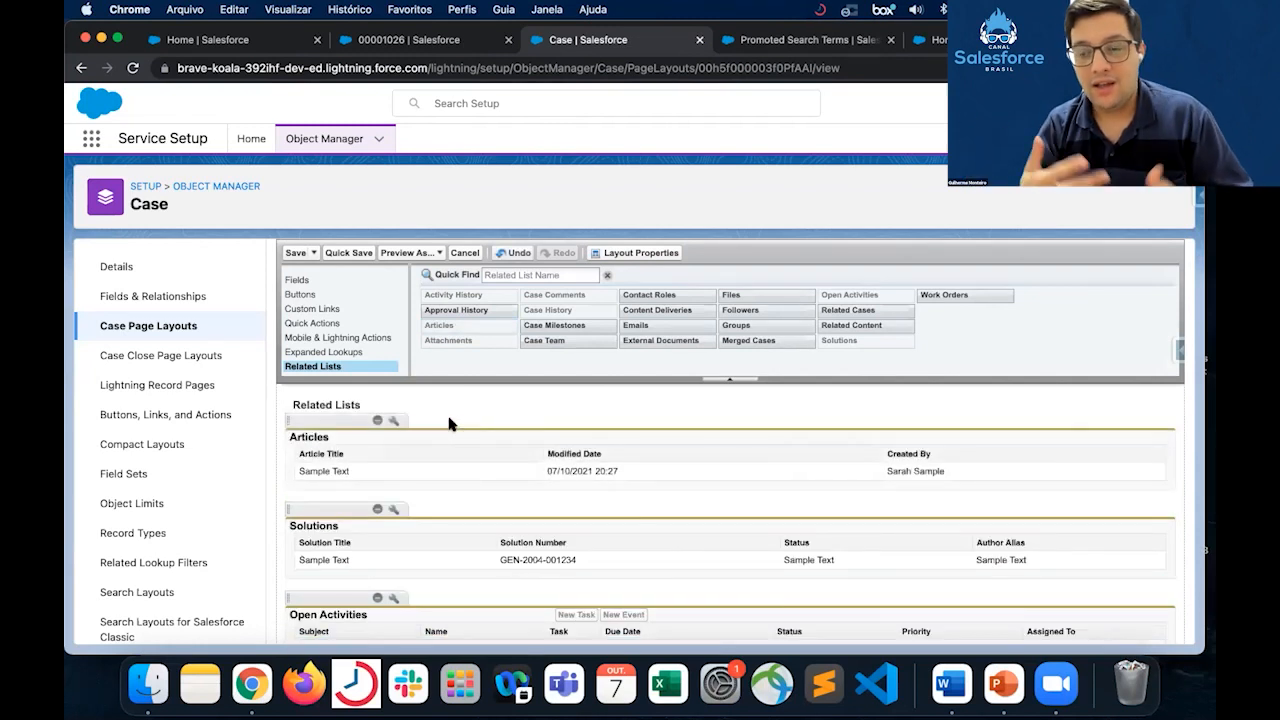
{"action": "left_click", "coordinate": [347, 255]}
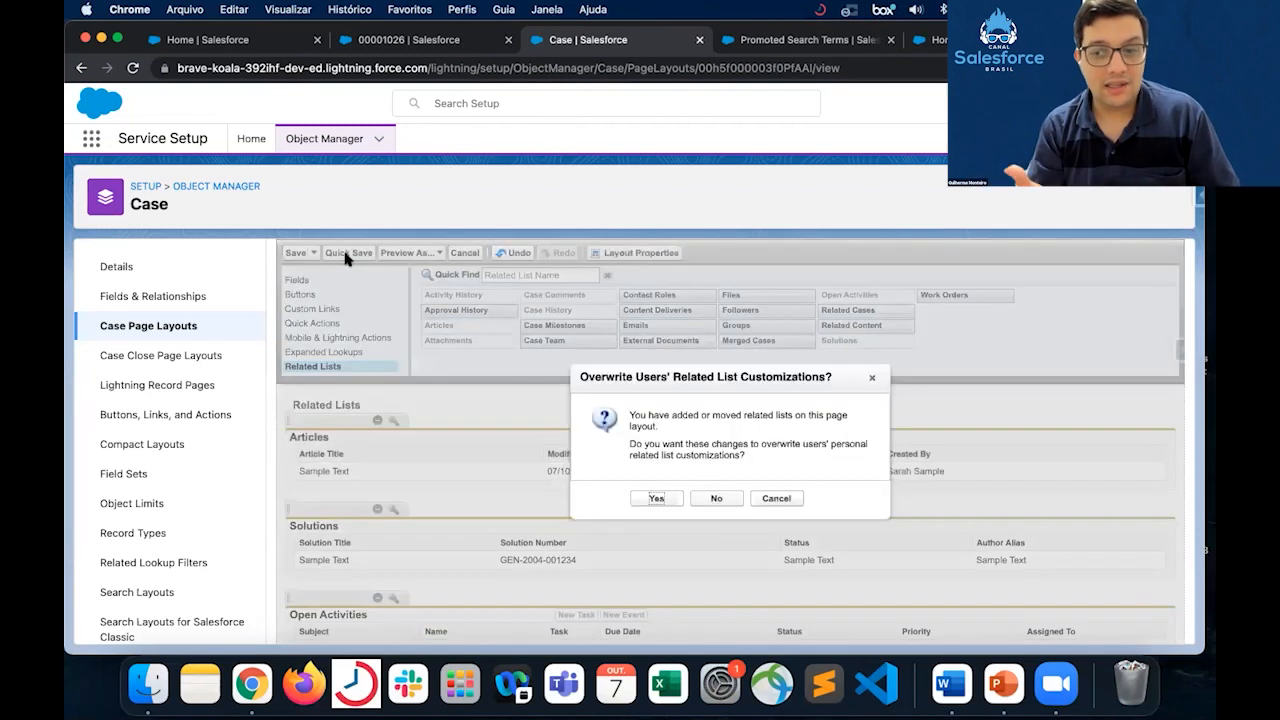
{"action": "left_click", "coordinate": [656, 500]}
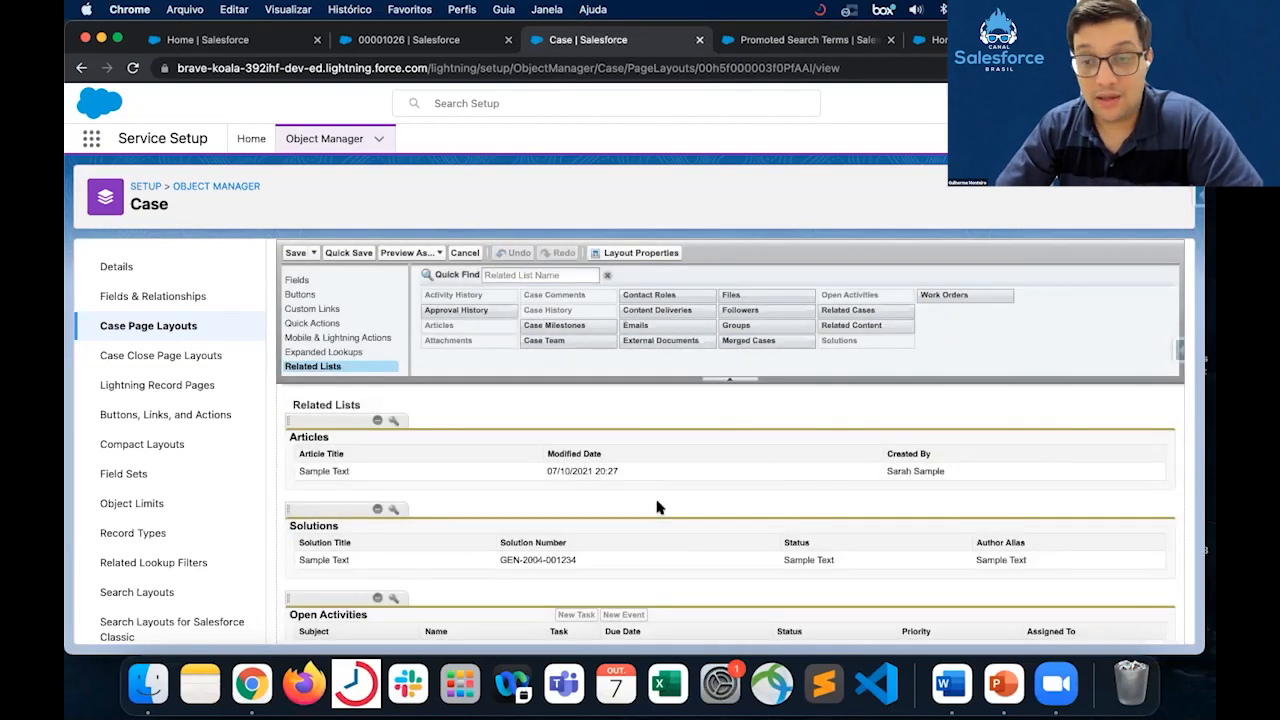
- Reload the case "Material entregue errado" and open the attached article "Como cancelar um pedido?" from its Articles related list
{"action": "left_click", "coordinate": [462, 45]}
{"action": "left_click", "coordinate": [131, 68]}
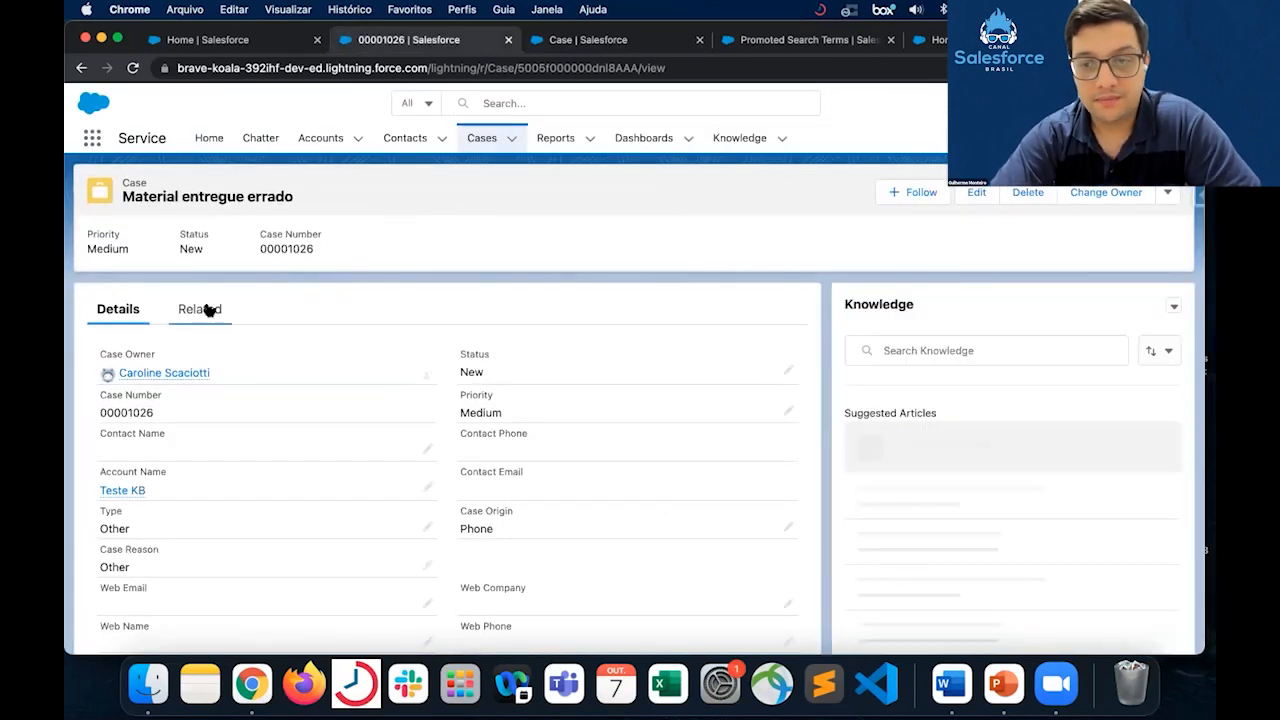
{"action": "left_click", "coordinate": [205, 310]}
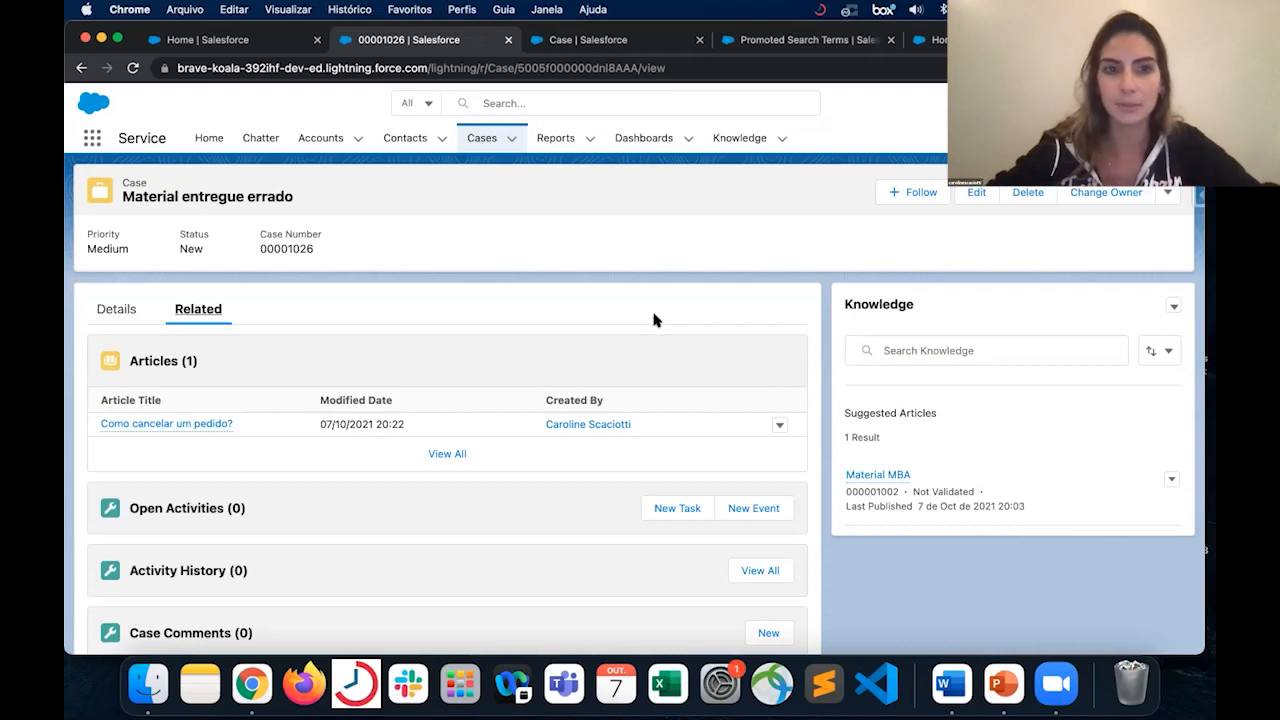
{"action": "left_click", "coordinate": [220, 425]}
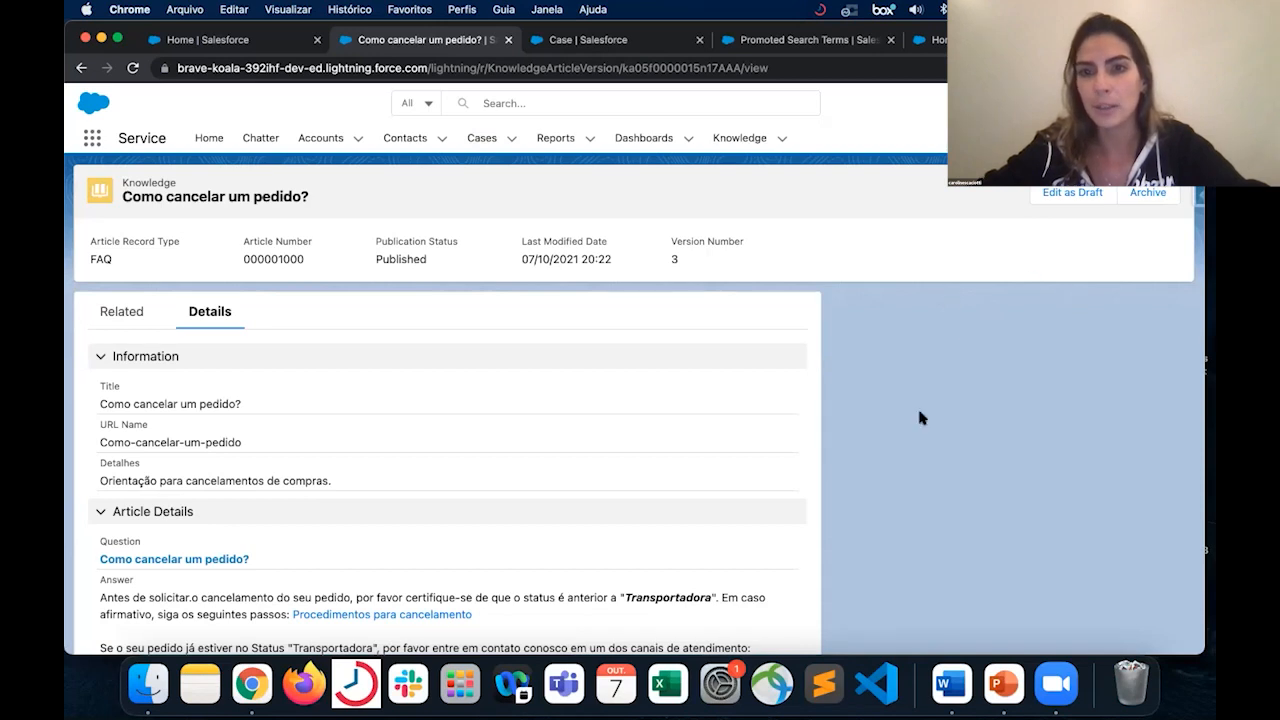
{"action": "scroll", "coordinate": [921, 418], "scroll_direction": "up", "scroll_amount": 3}
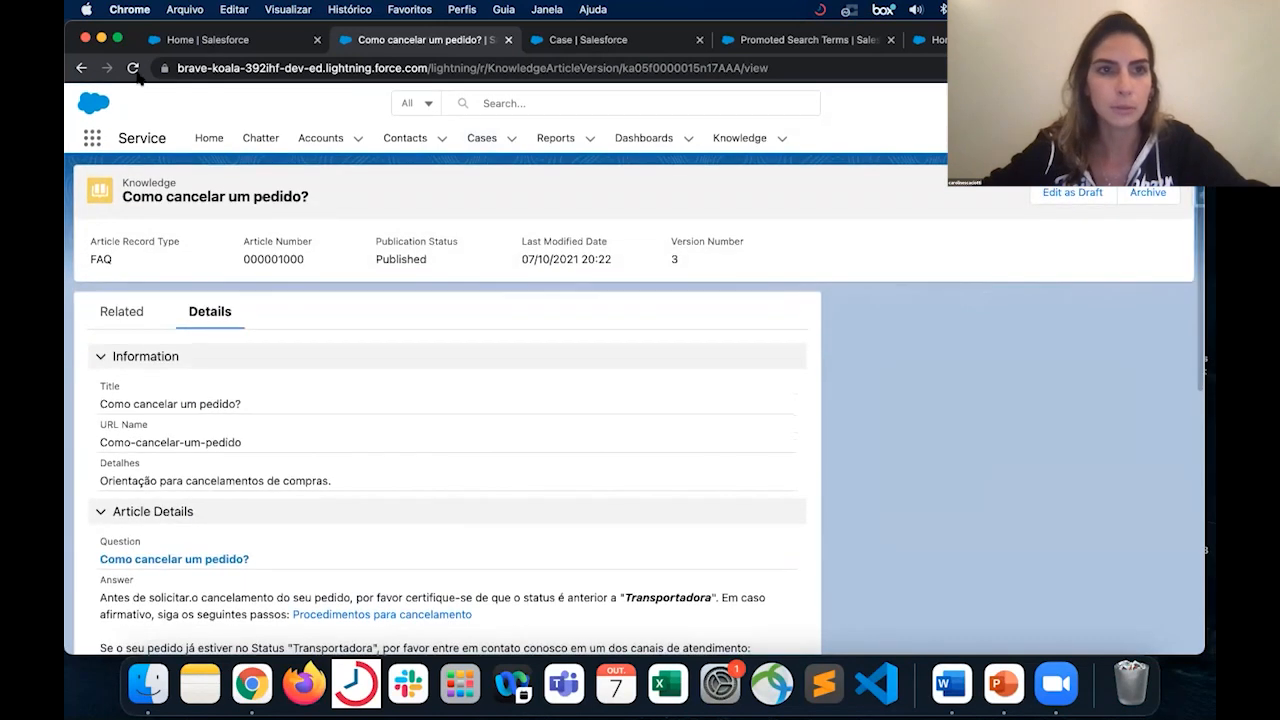
- Reload the article "Como cancelar um pedido?" and rate it as helpful
{"action": "left_click", "coordinate": [134, 72]}
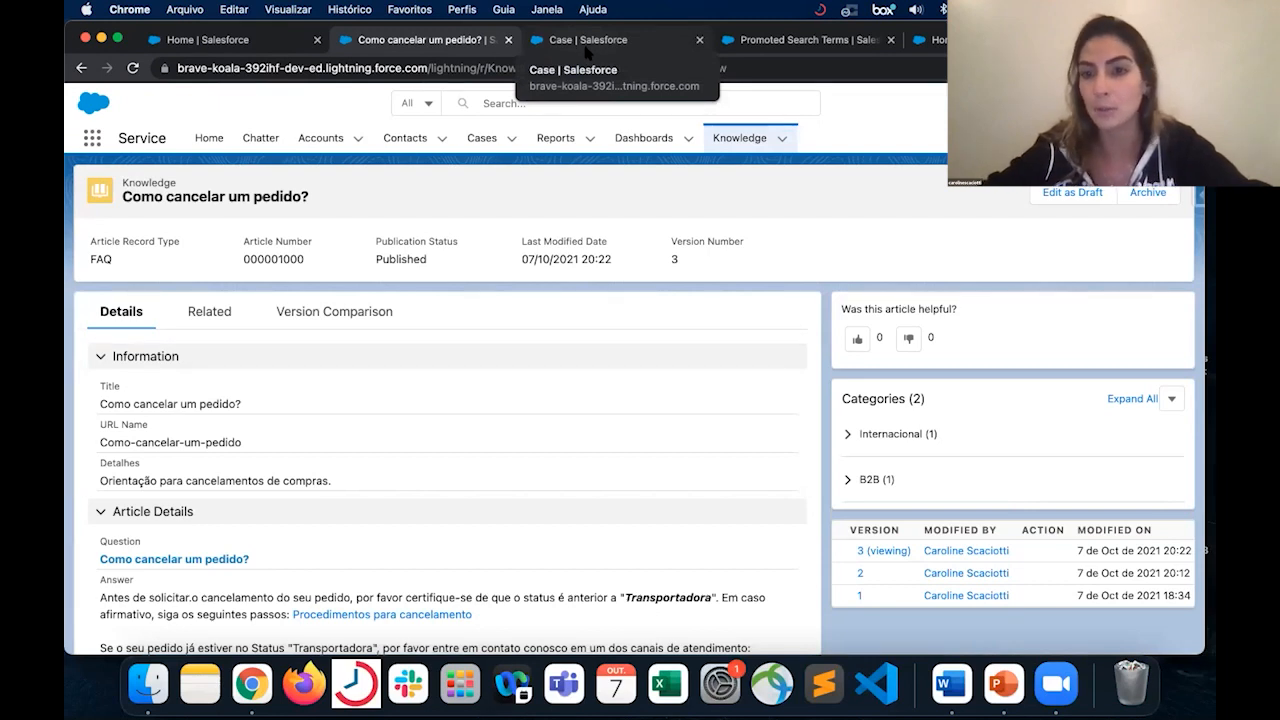
{"action": "left_click", "coordinate": [908, 340]}
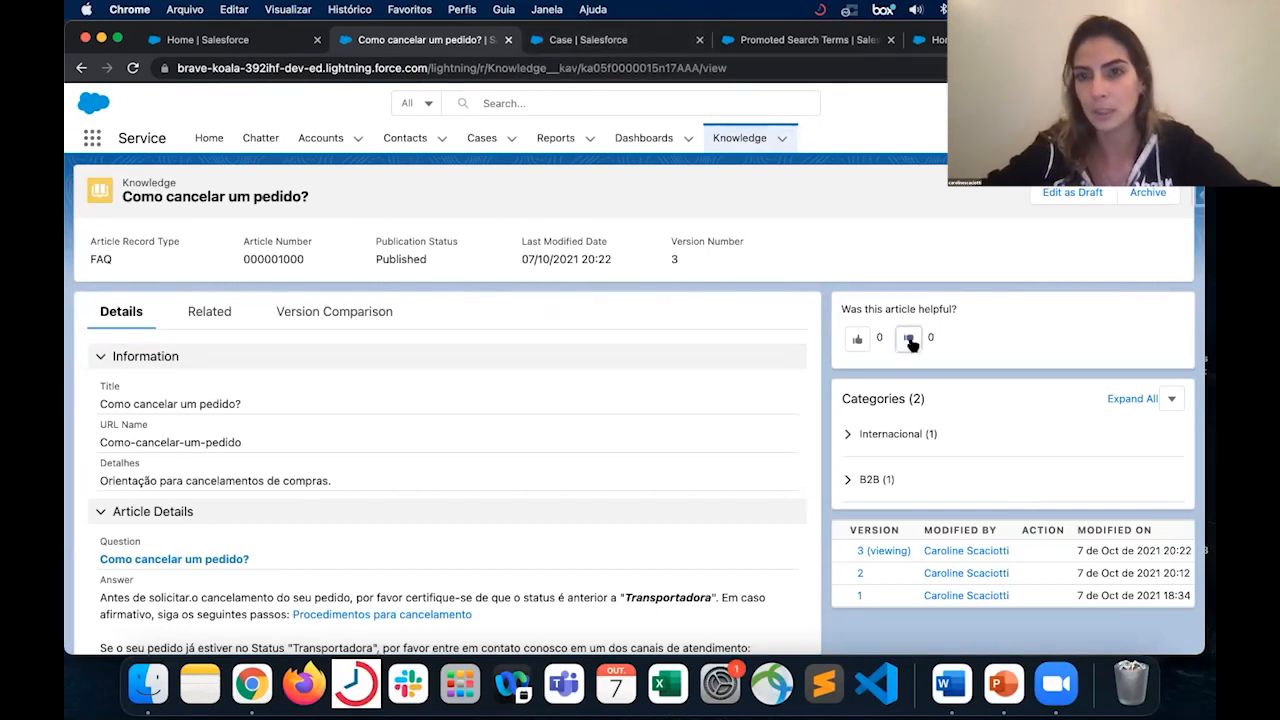
{"action": "left_click", "coordinate": [856, 340]}
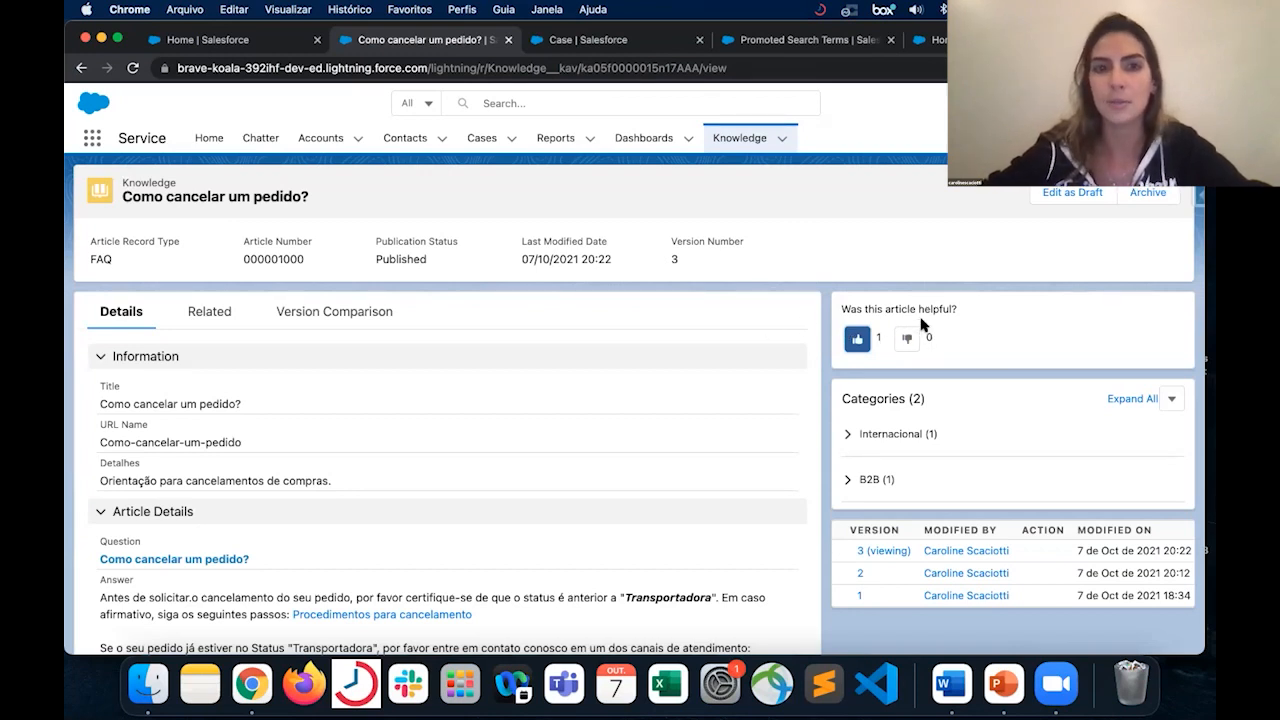
- Reopen the case "Material entregue errado" from the recently viewed cases and review its details
{"action": "left_click", "coordinate": [600, 40]}
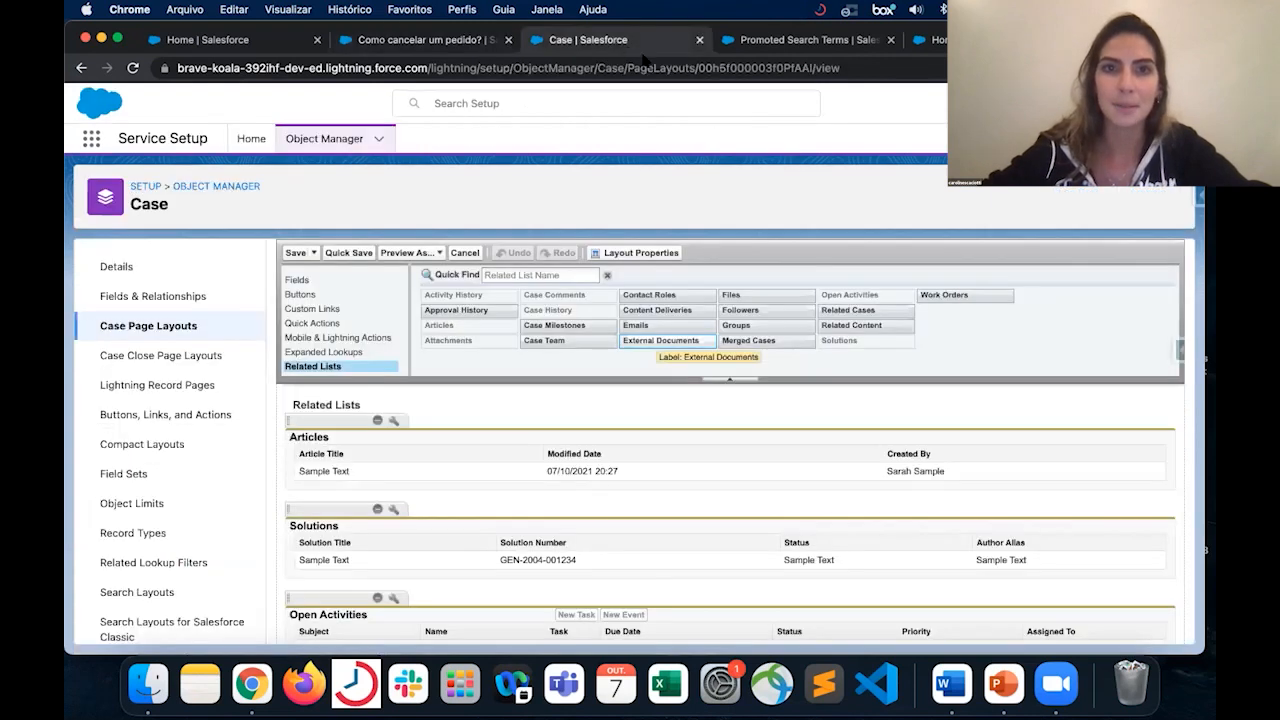
{"action": "left_click", "coordinate": [448, 40]}
{"action": "left_click", "coordinate": [482, 138]}
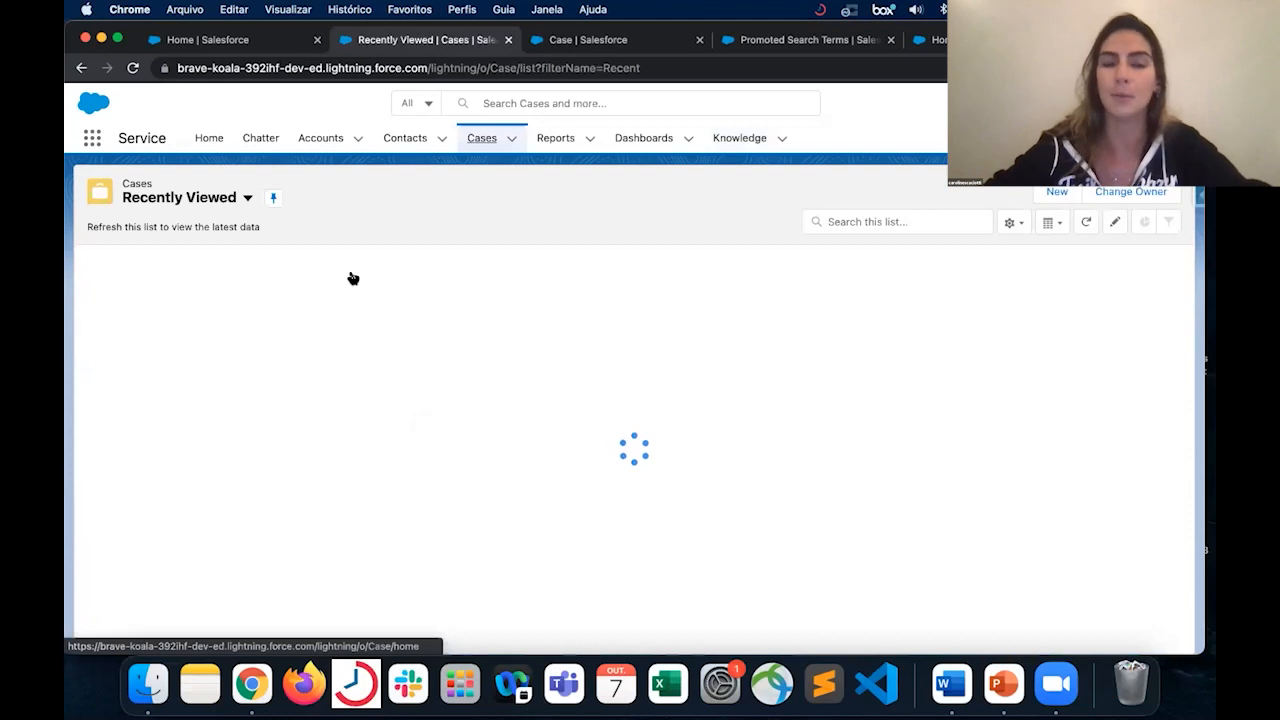
{"action": "left_click", "coordinate": [398, 291]}
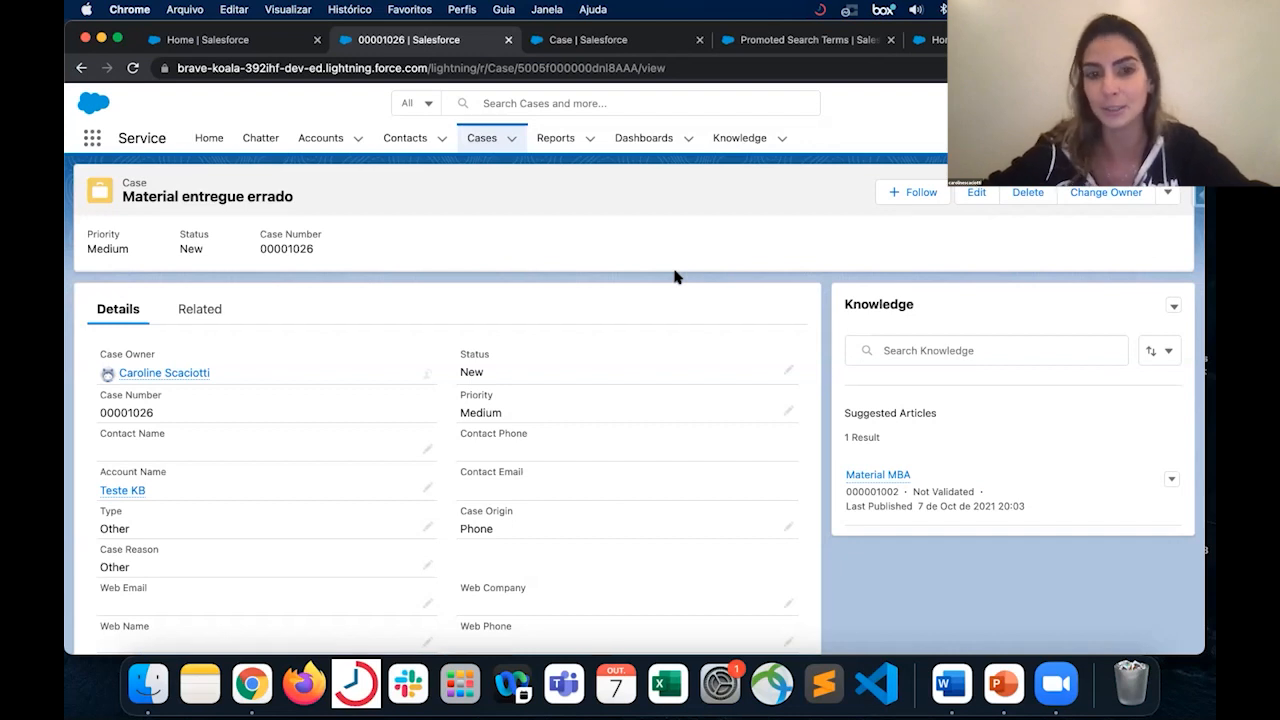
{"action": "scroll", "coordinate": [515, 510], "scroll_direction": "down", "scroll_amount": 5}
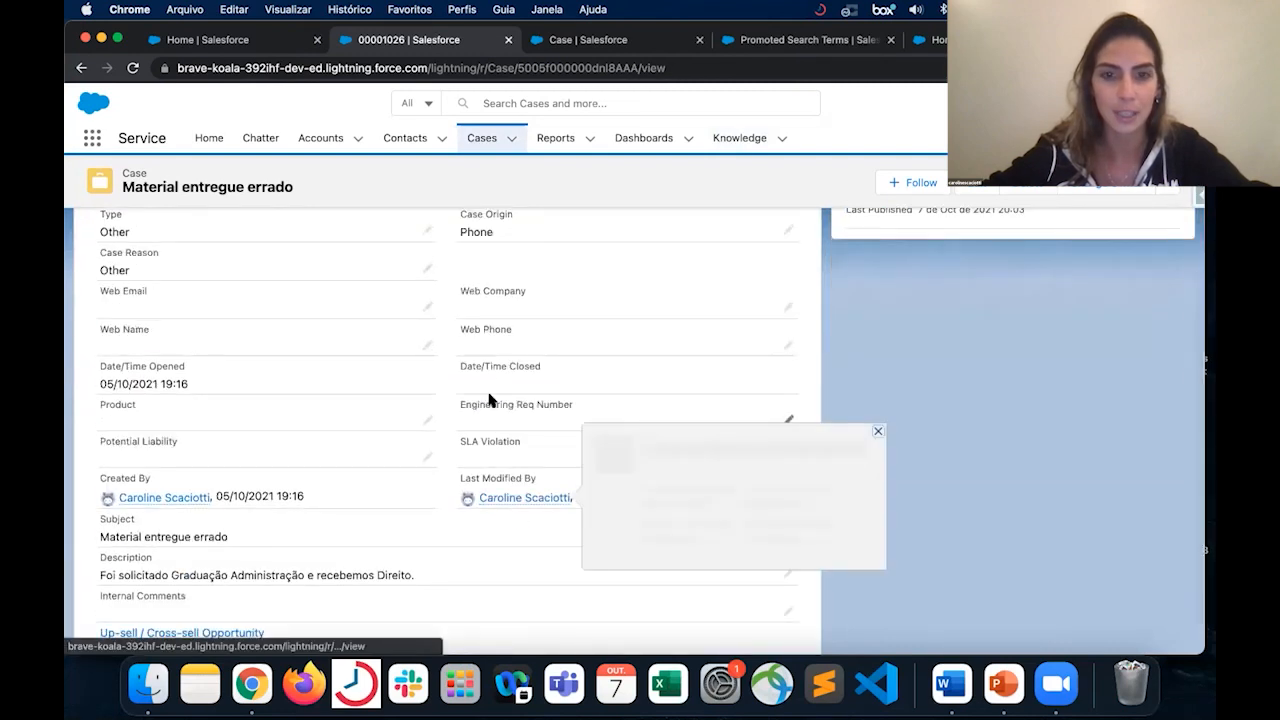
{"action": "scroll", "coordinate": [489, 400], "scroll_direction": "down", "scroll_amount": 1}
{"action": "scroll", "coordinate": [388, 345], "scroll_direction": "up", "scroll_amount": 6}
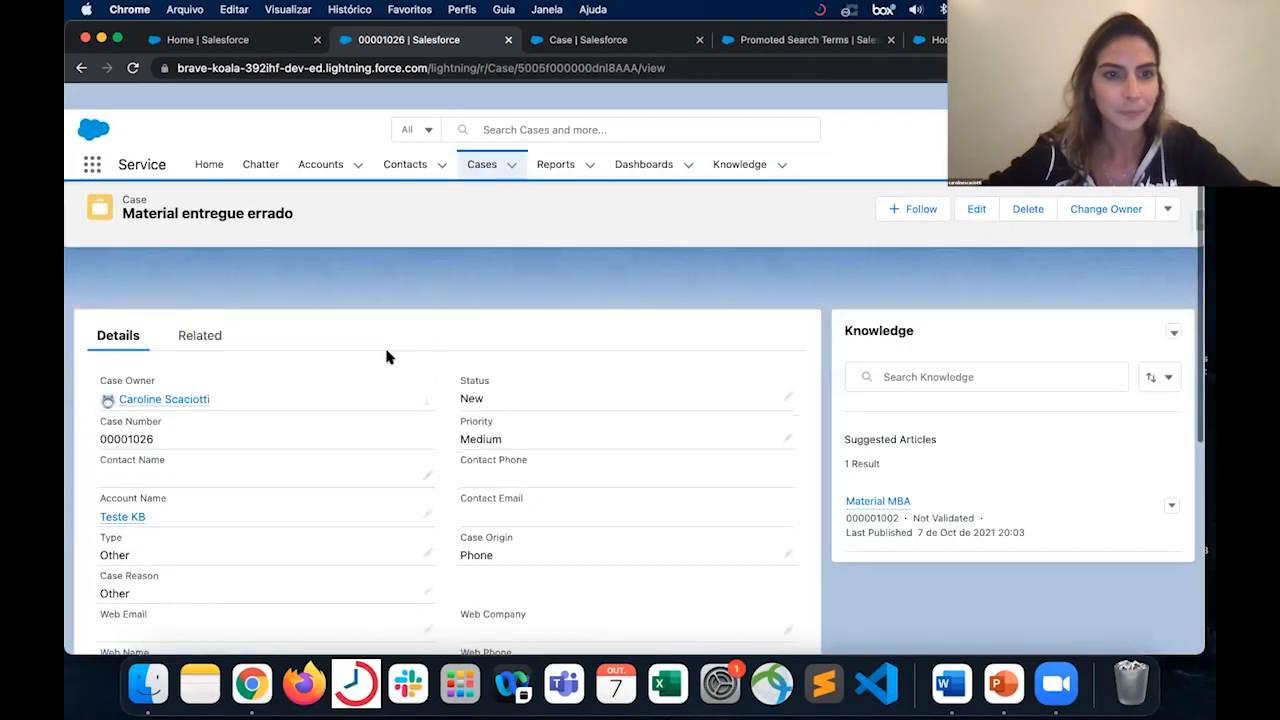
- Review the case's related lists and the actions for the suggested article "Material MBA", and return to the case details
{"action": "left_click", "coordinate": [200, 310]}
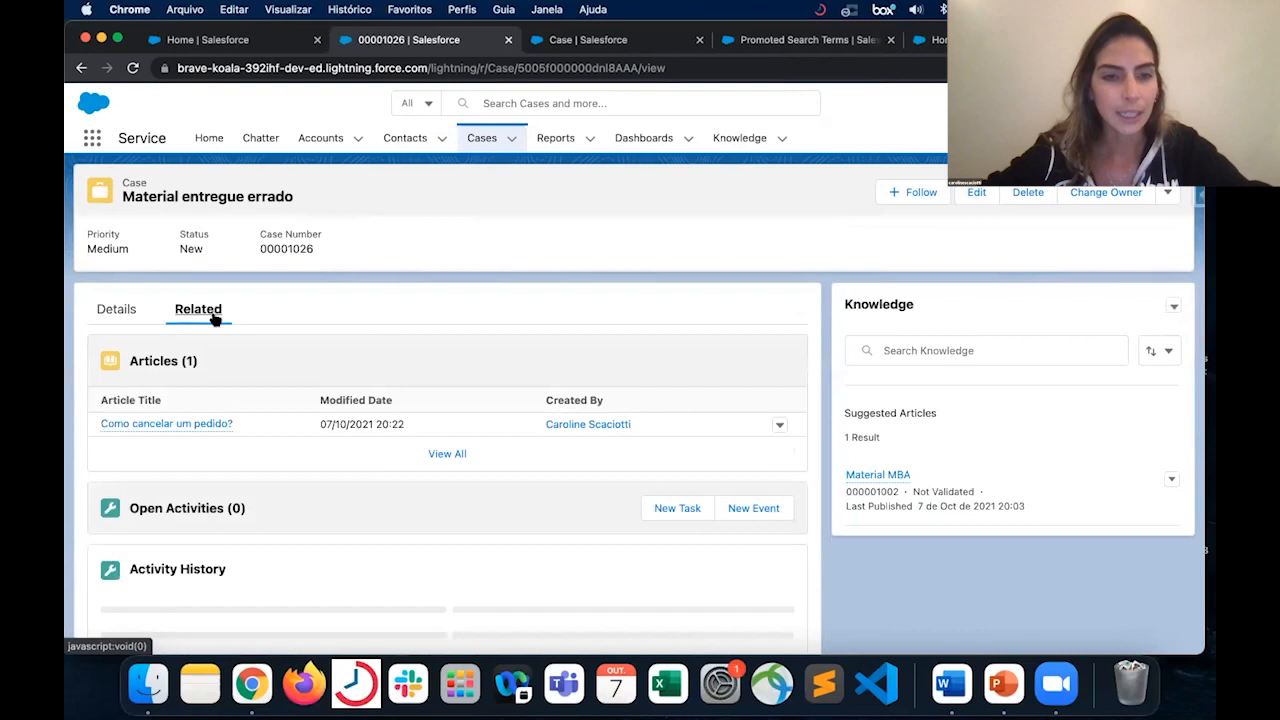
{"action": "scroll", "coordinate": [309, 456], "scroll_direction": "down", "scroll_amount": 5}
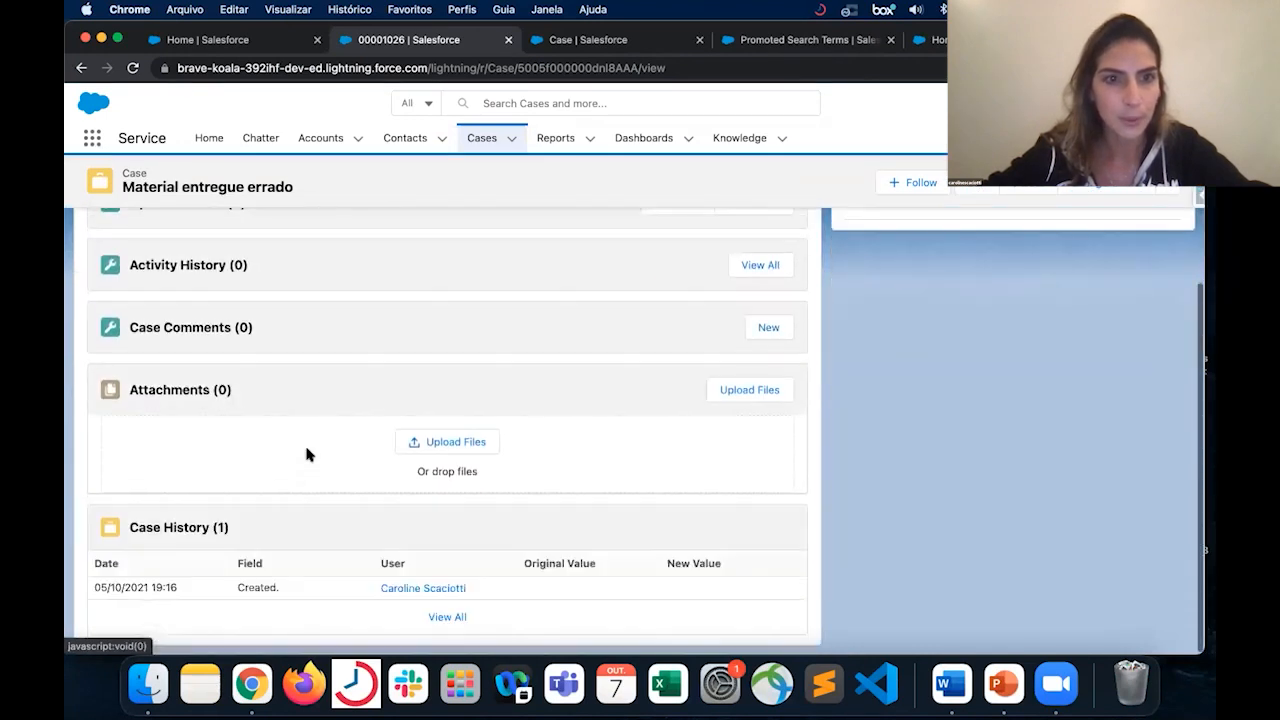
{"action": "scroll", "coordinate": [307, 454], "scroll_direction": "up", "scroll_amount": 5}
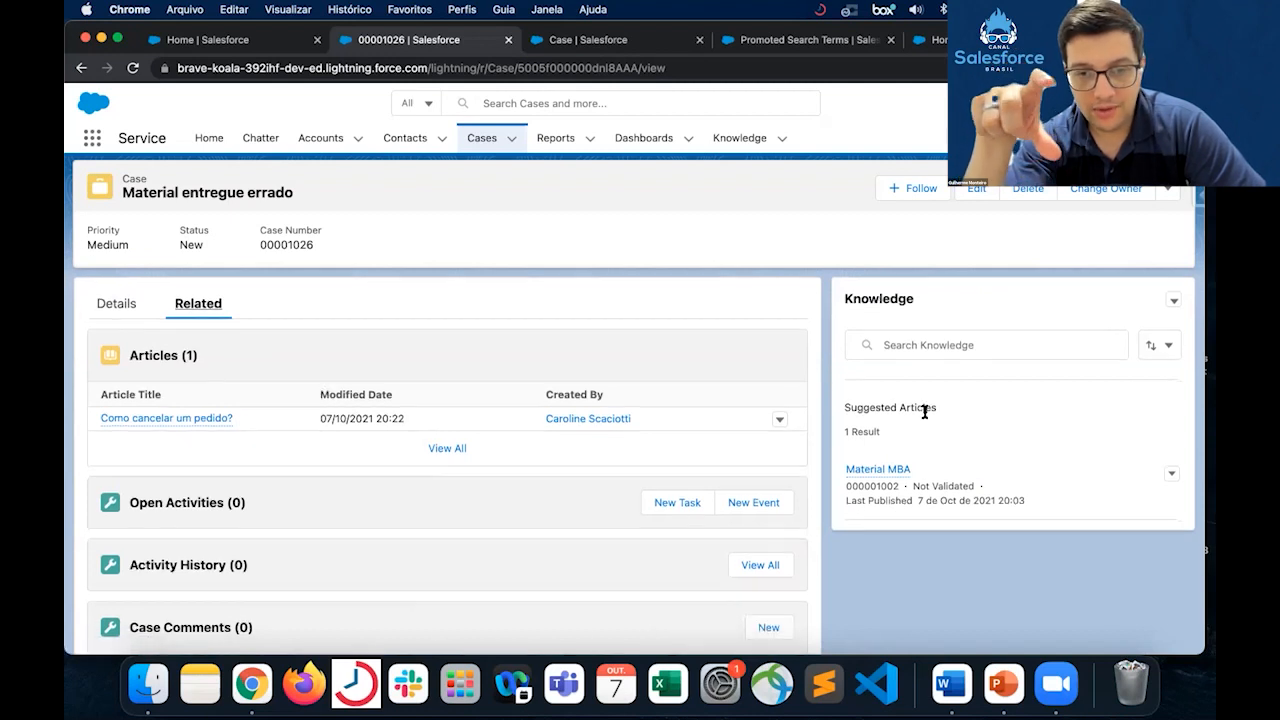
{"action": "scroll", "coordinate": [1000, 400], "scroll_direction": "down", "scroll_amount": 2}
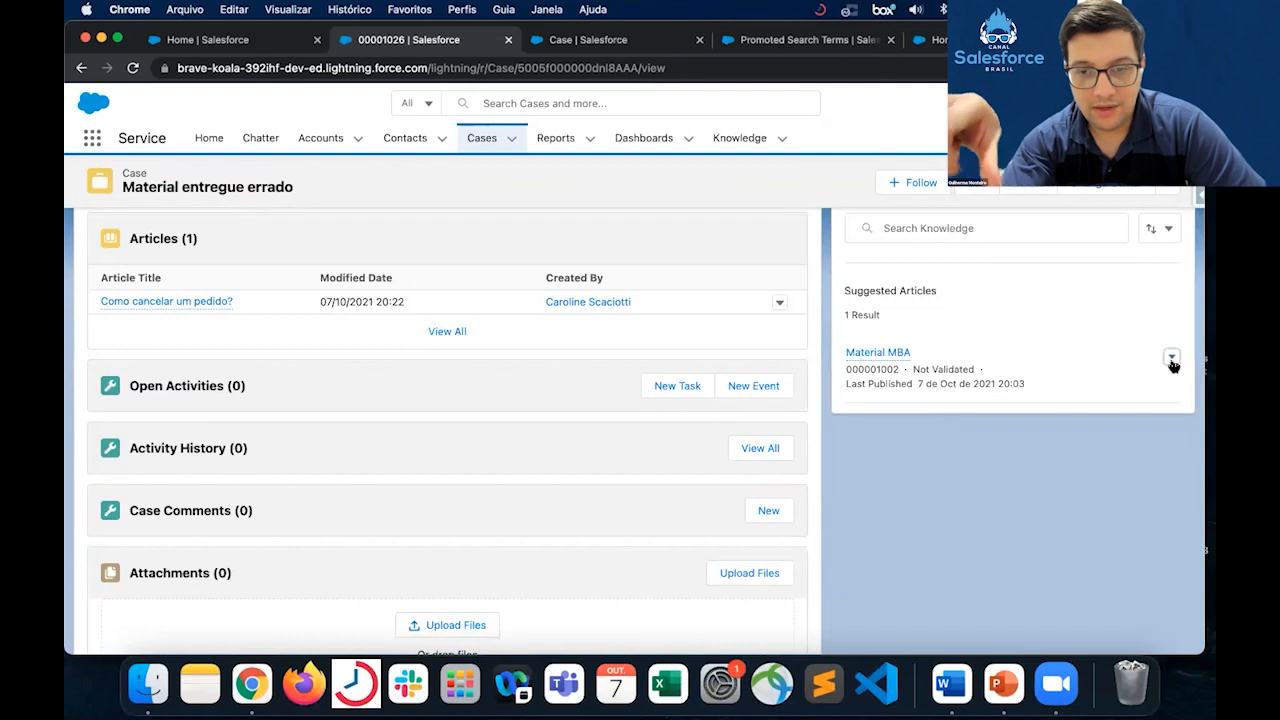
{"action": "left_click", "coordinate": [1171, 357]}
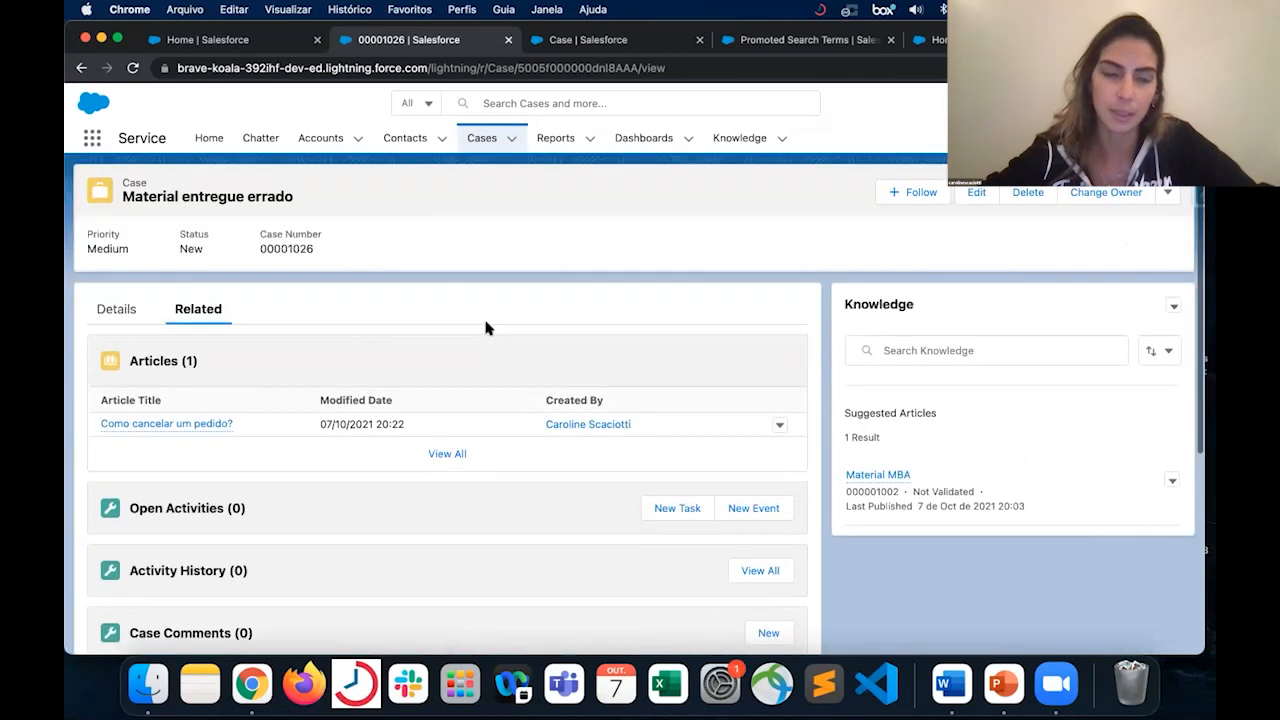
{"action": "left_click", "coordinate": [114, 312]}
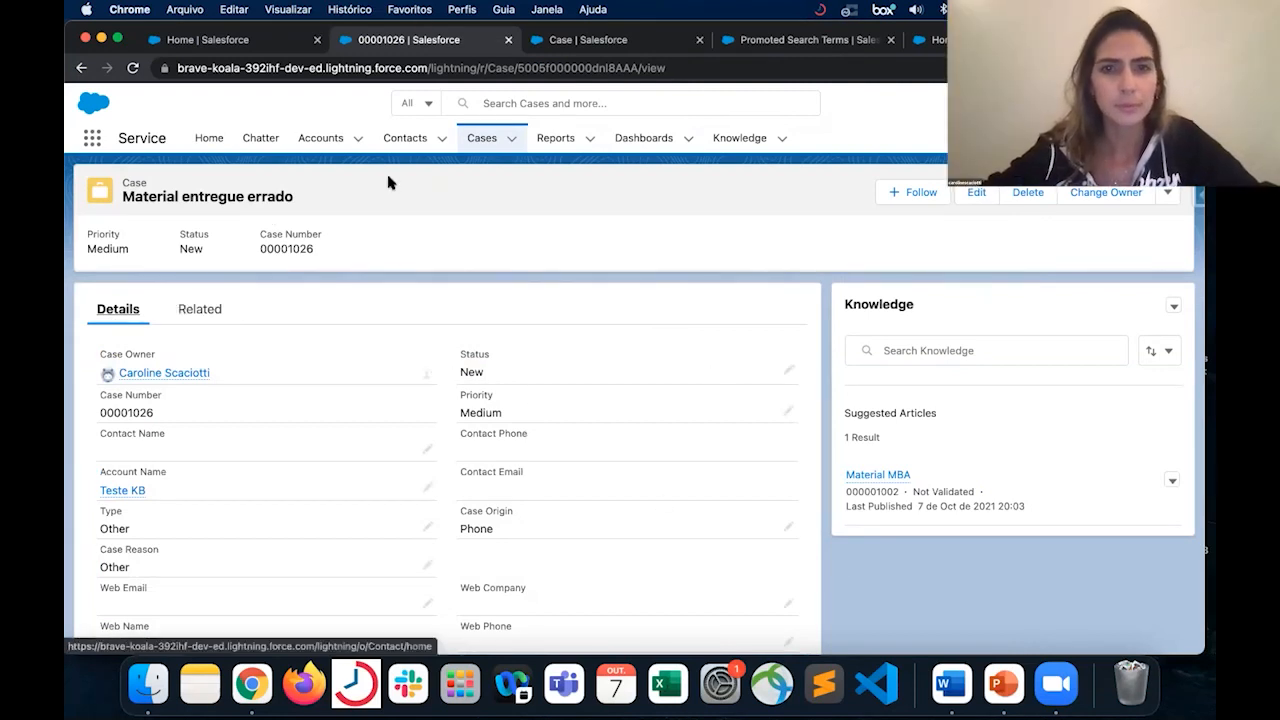
- Search the Service Setup home's navigation tree for "case", review the matching setup pages, and clear the search
{"action": "left_click", "coordinate": [539, 43]}
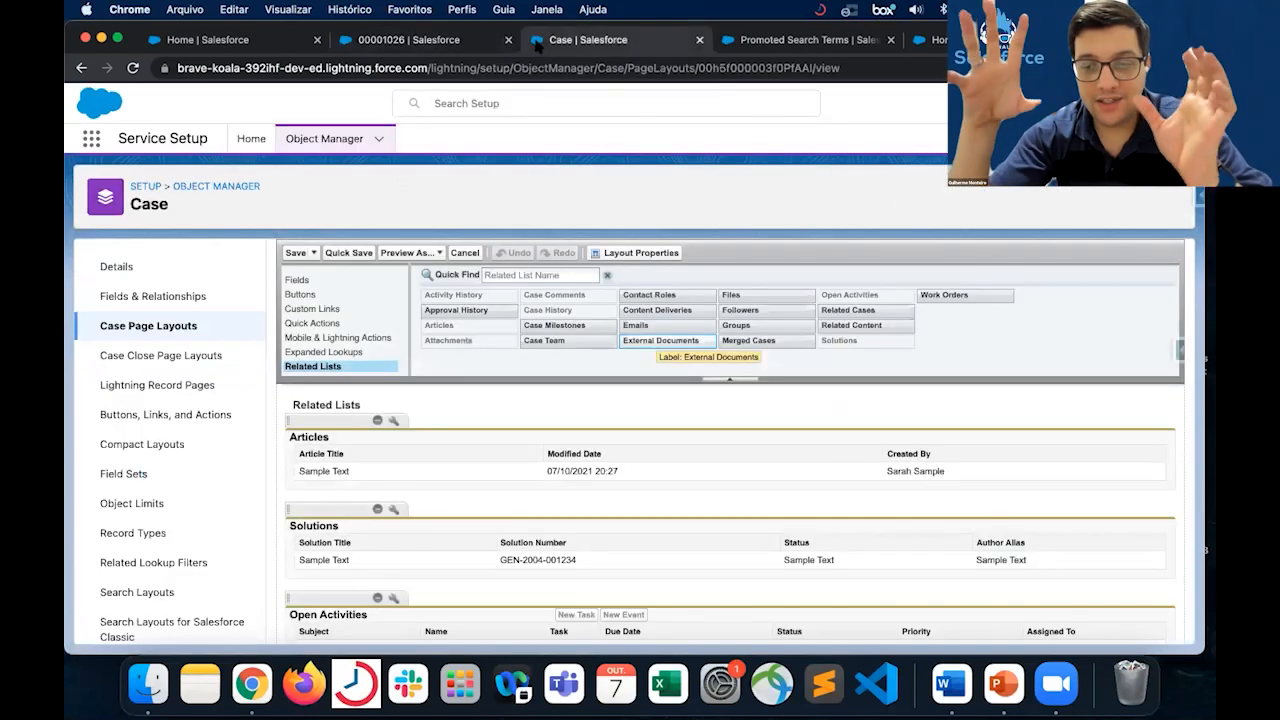
{"action": "left_click", "coordinate": [249, 142]}
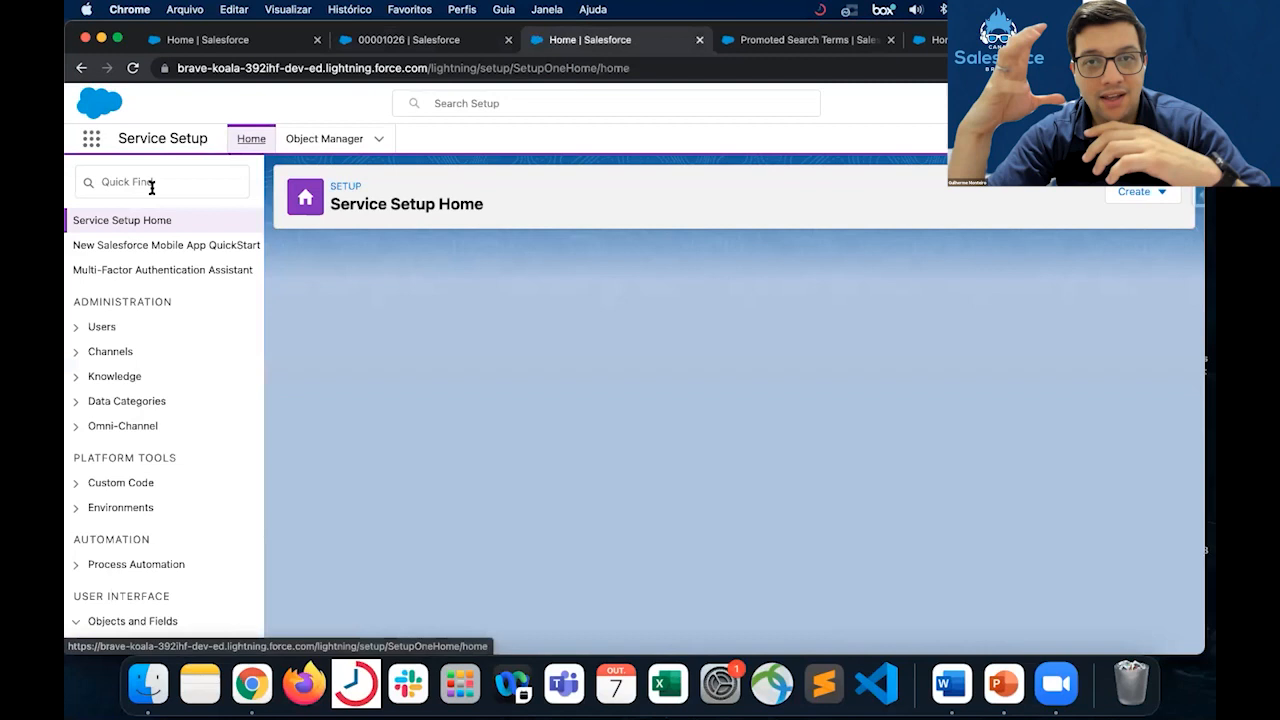
{"action": "left_click", "coordinate": [151, 184]}
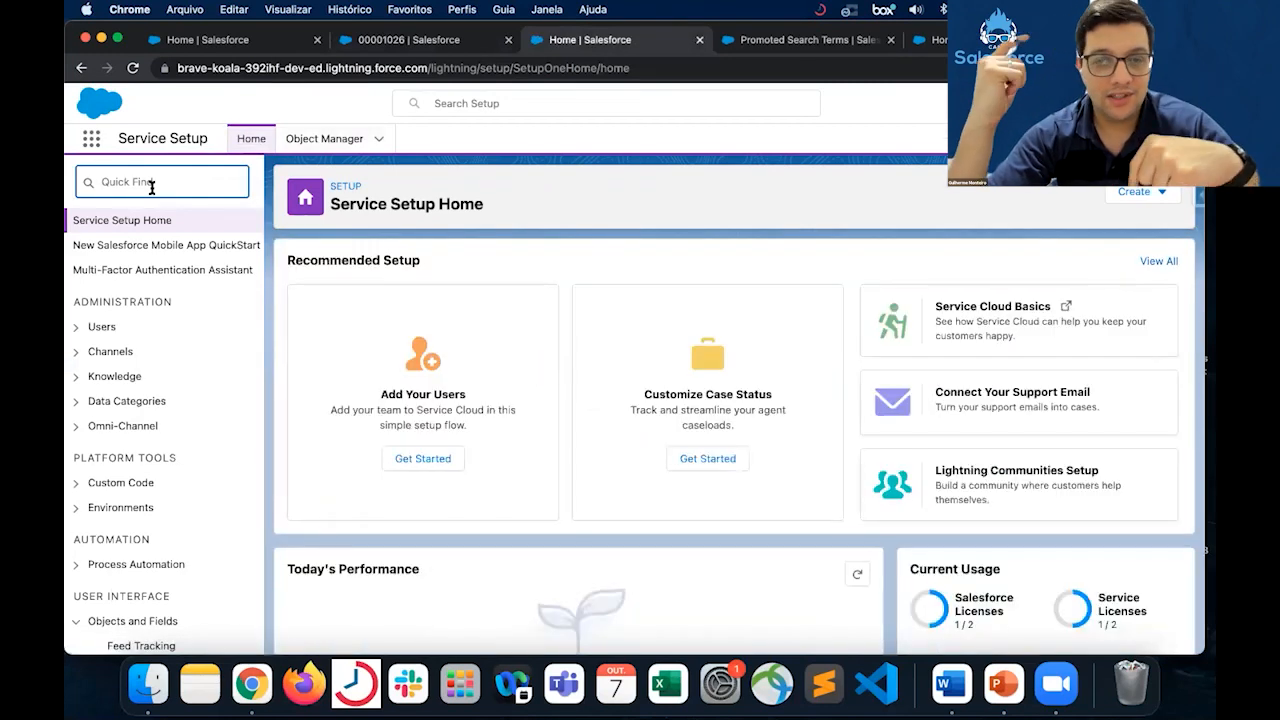
{"action": "type", "text": "case"}
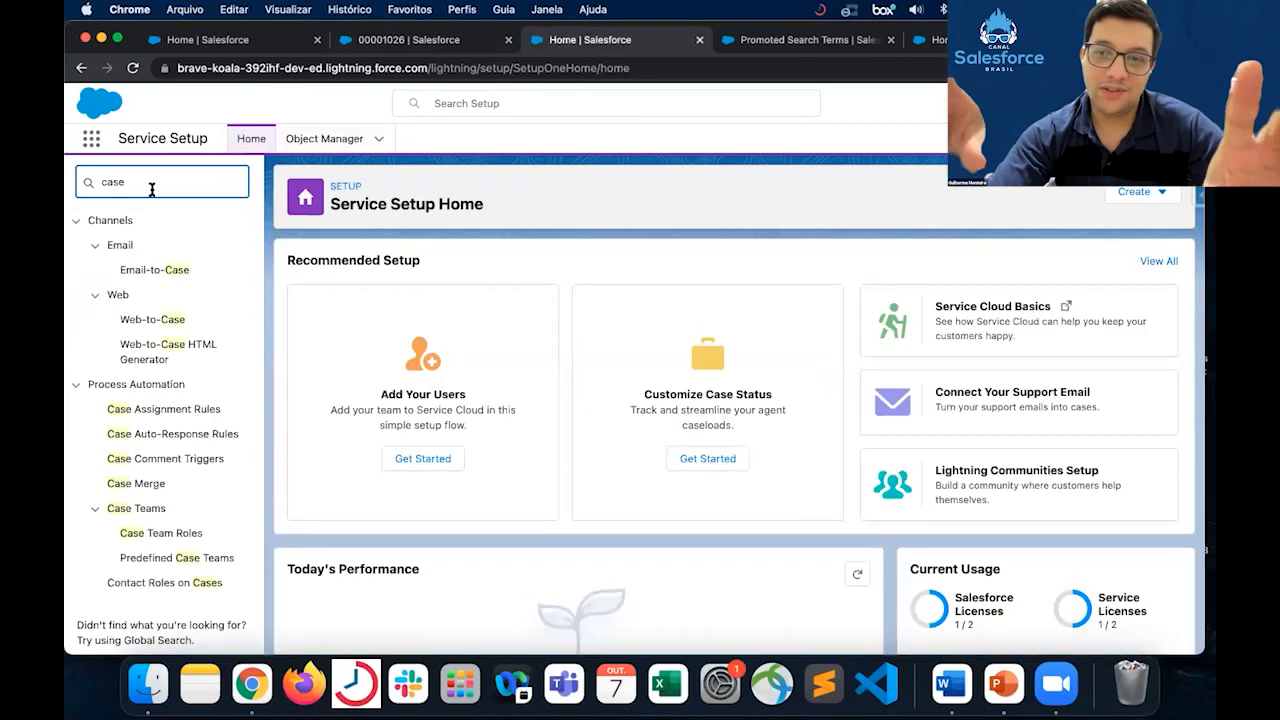
{"action": "scroll", "coordinate": [245, 223], "scroll_direction": "down", "scroll_amount": 1}
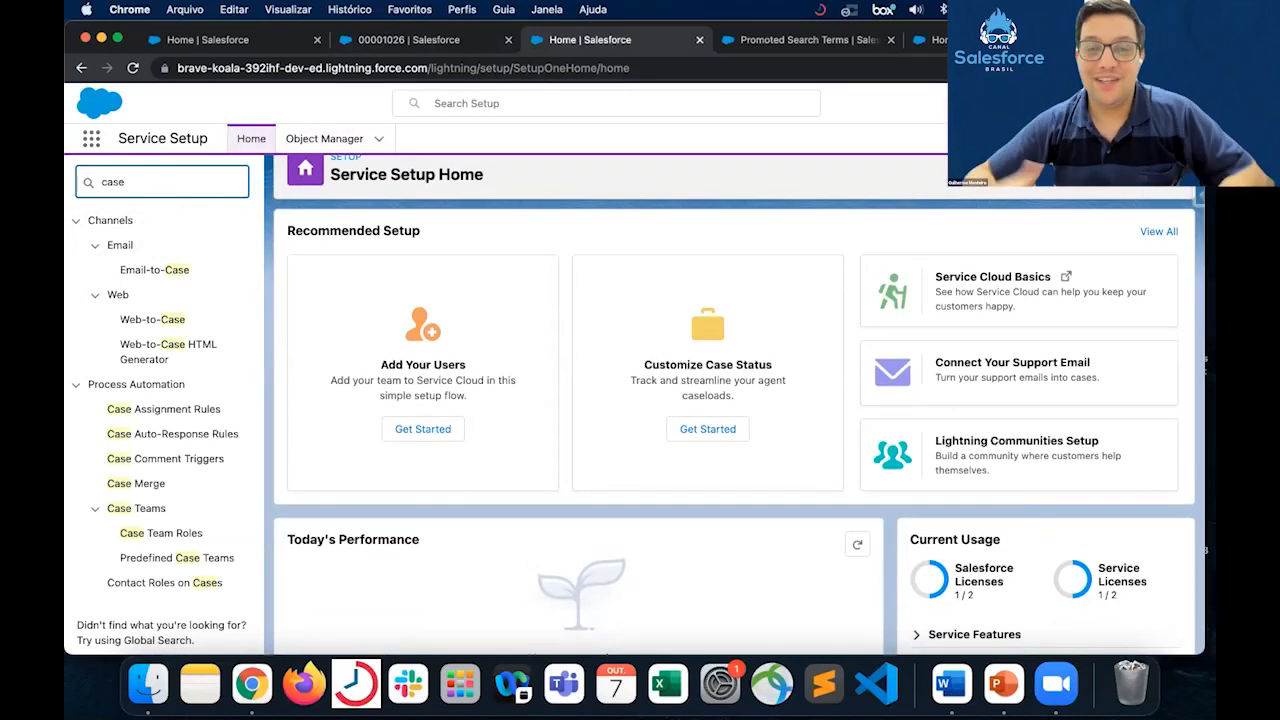
{"action": "key", "text": "BackSpace"}
{"action": "key", "text": "BackSpace"}
{"action": "key", "text": "BackSpace"}
{"action": "key", "text": "BackSpace"}
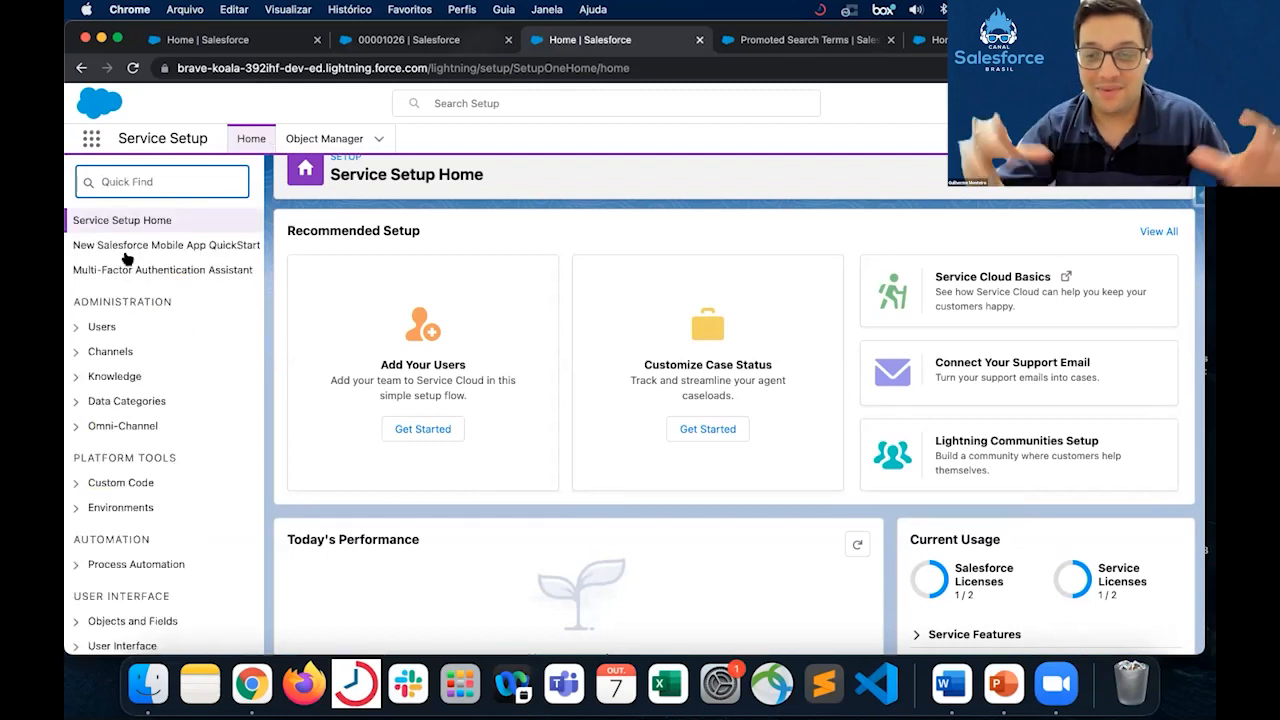
- Return to the case "Material entregue errado" and check which setup and page editing options are offered for it
{"action": "left_click", "coordinate": [426, 42]}
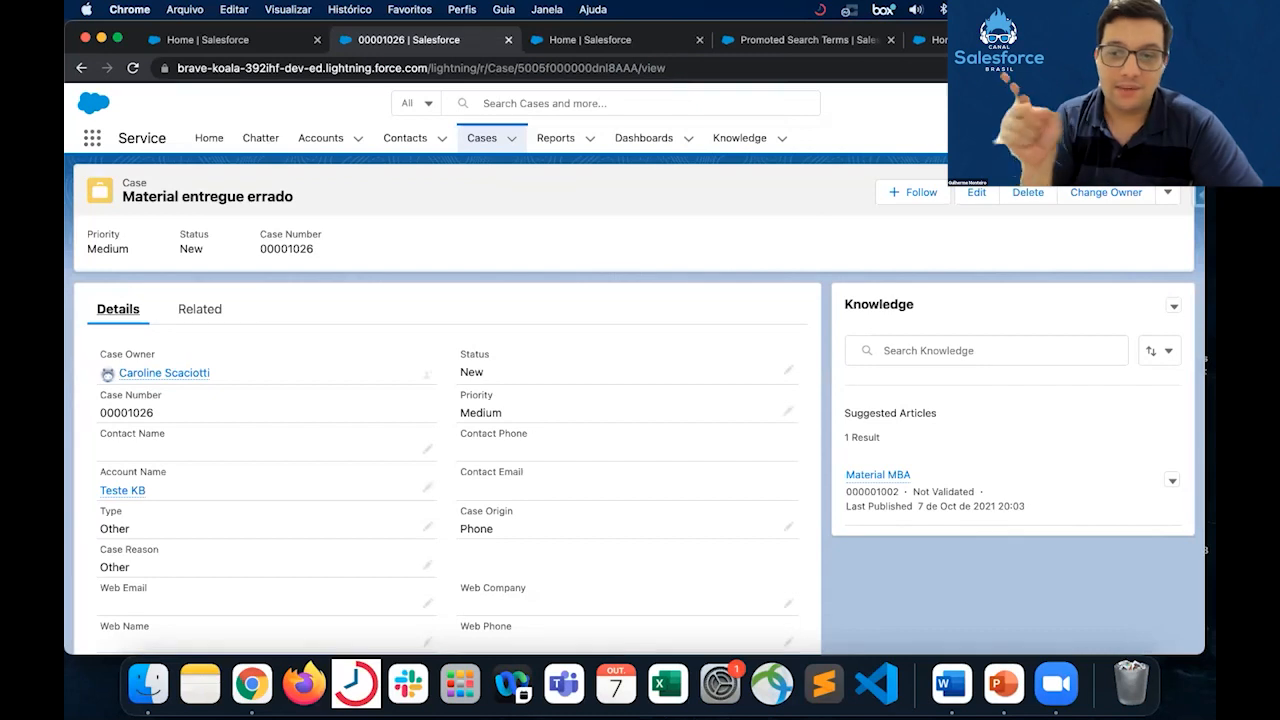
{"action": "left_click", "coordinate": [1122, 103]}
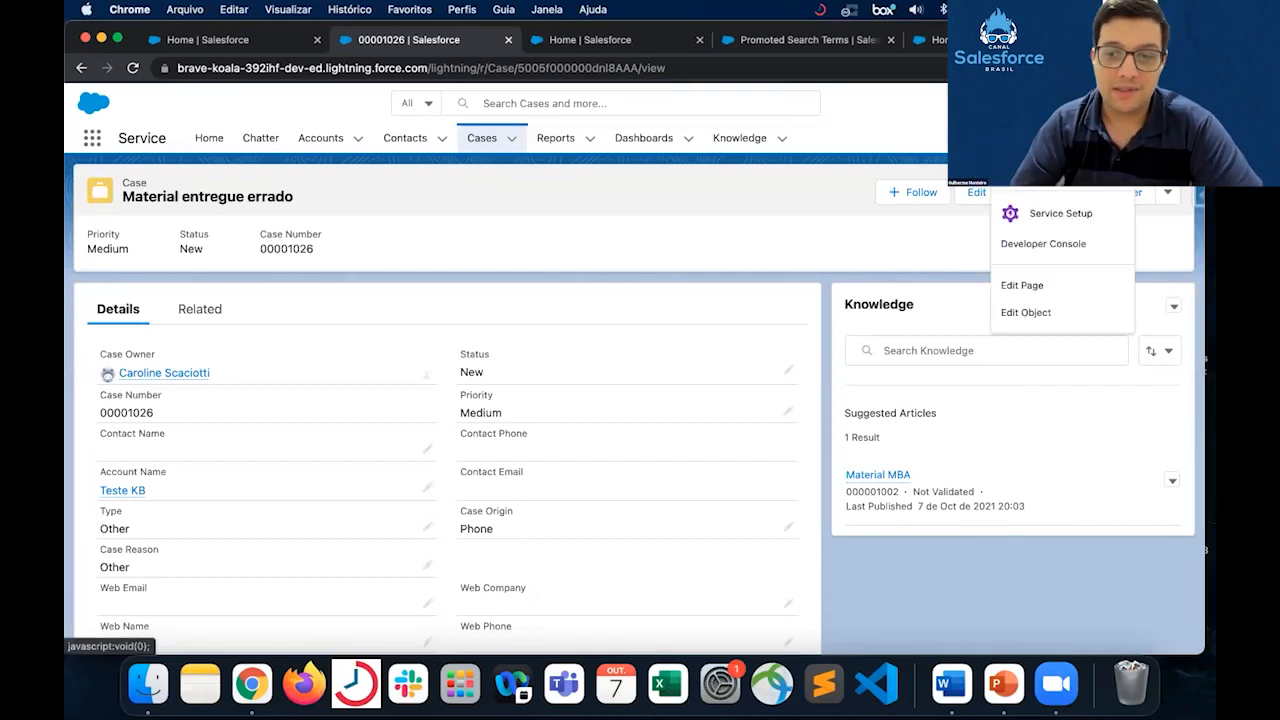
{"action": "left_click", "coordinate": [862, 140]}
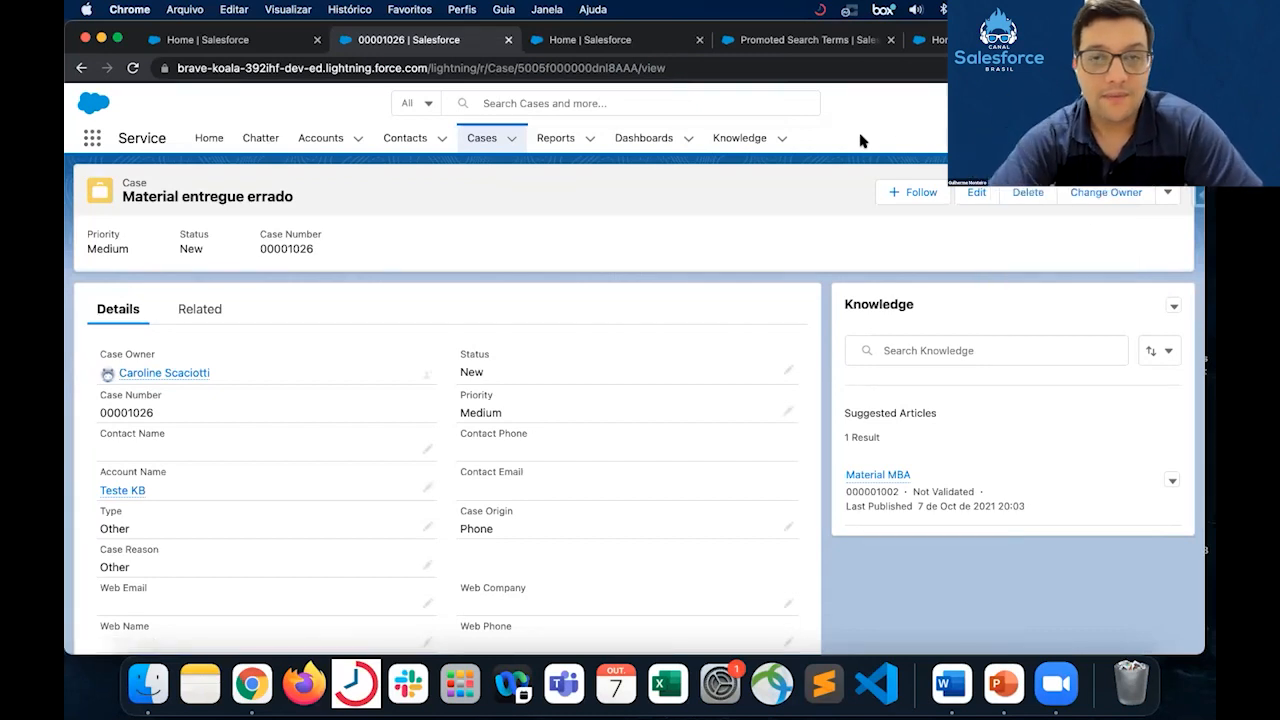
- Enter "pedido" in the global search, limit the scope to Knowledge, and view the advanced search filters without applying any
{"action": "left_click", "coordinate": [615, 104]}
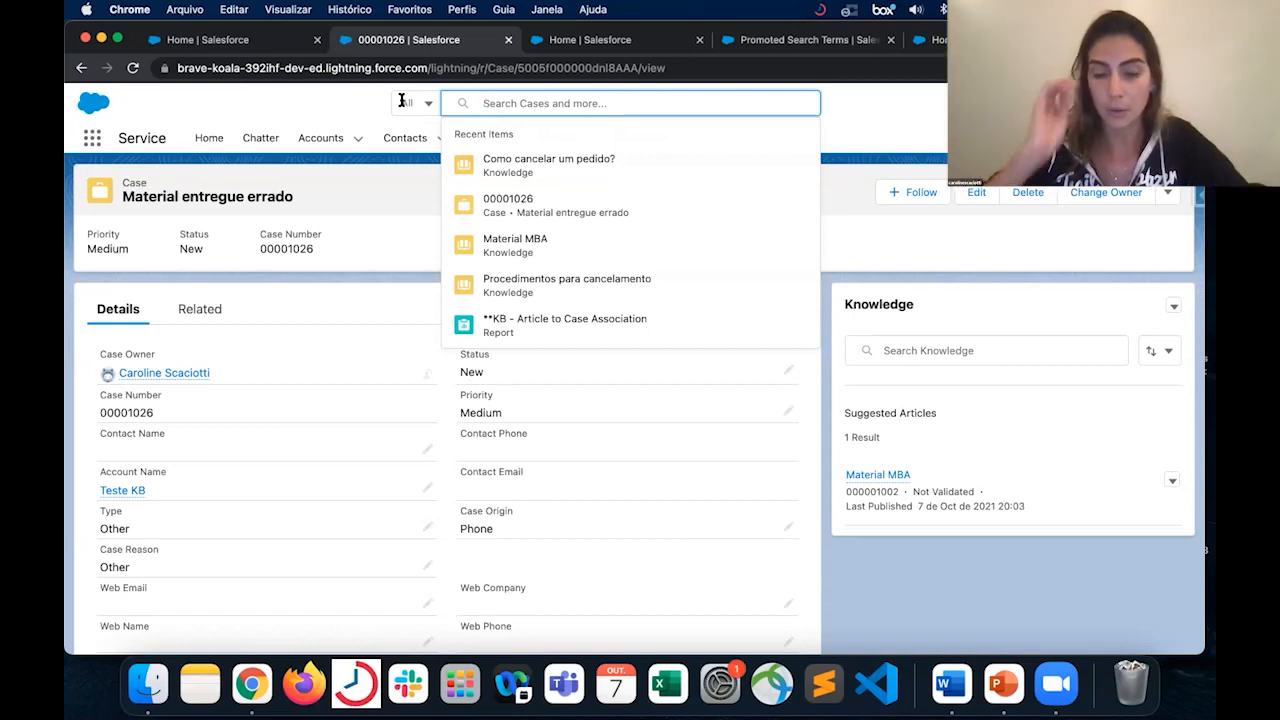
{"action": "type", "text": "pedido"}
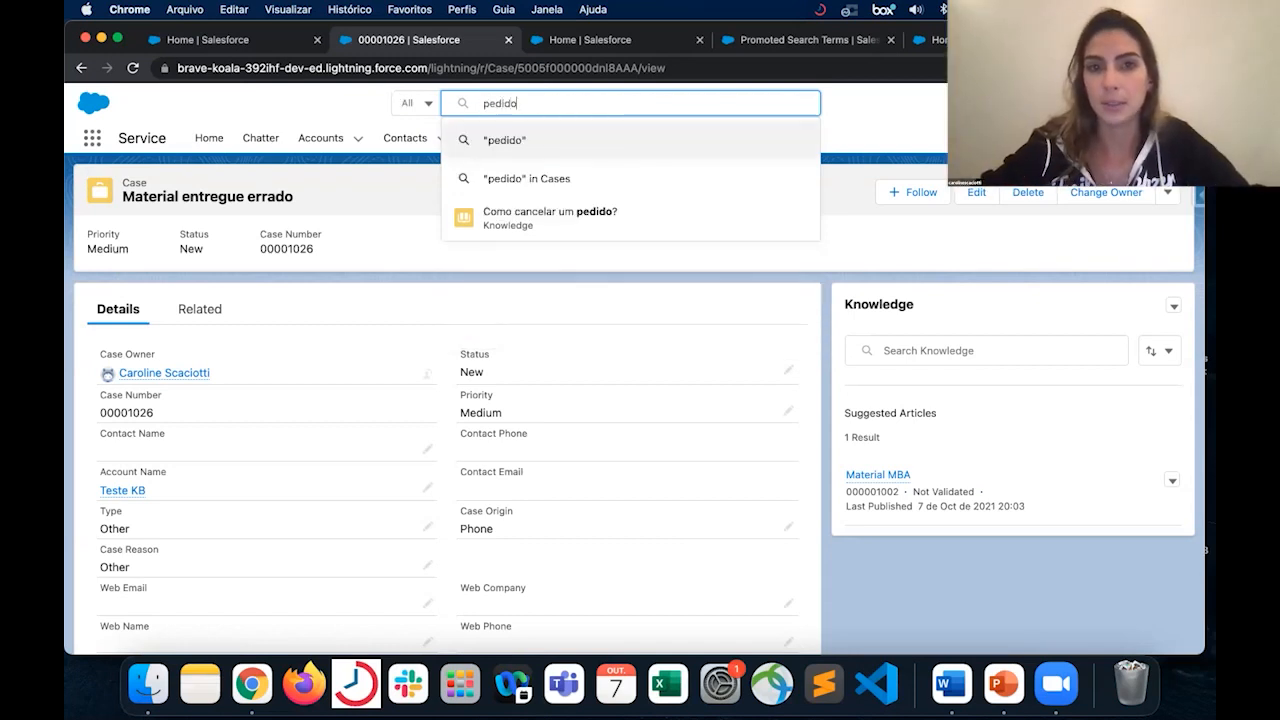
{"action": "left_click", "coordinate": [427, 102]}
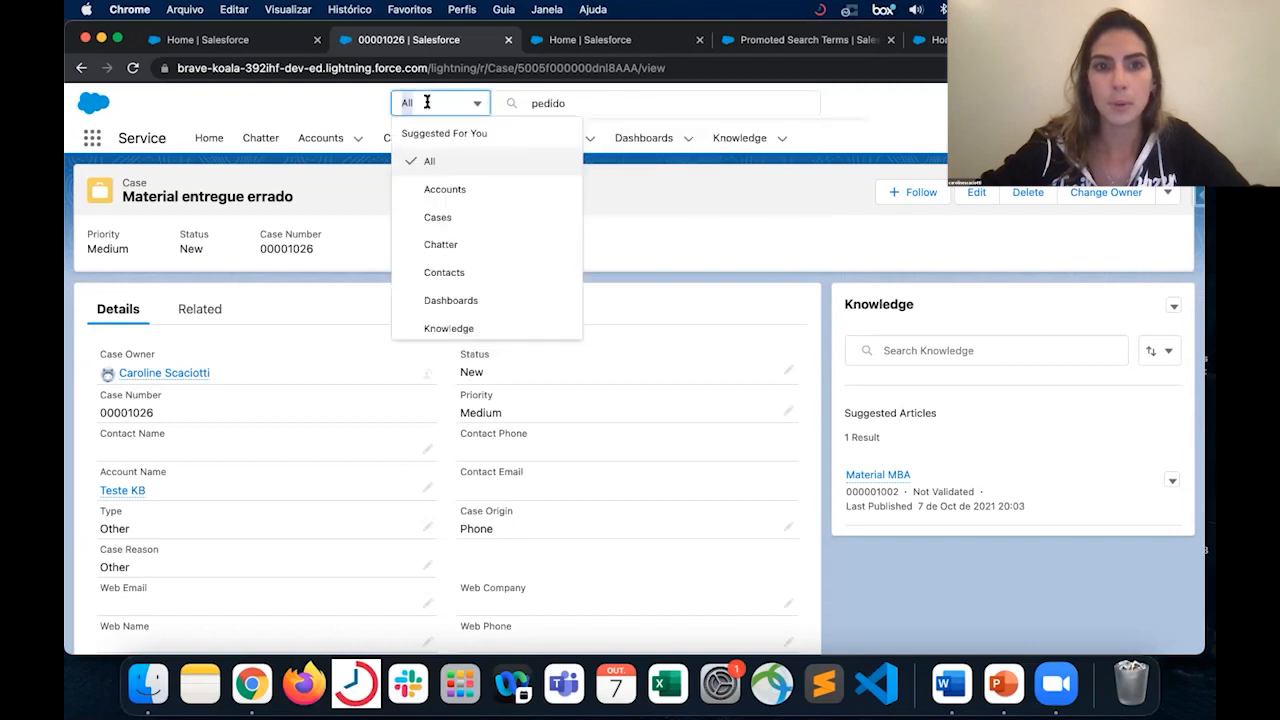
{"action": "scroll", "coordinate": [490, 222], "scroll_direction": "down", "scroll_amount": 1}
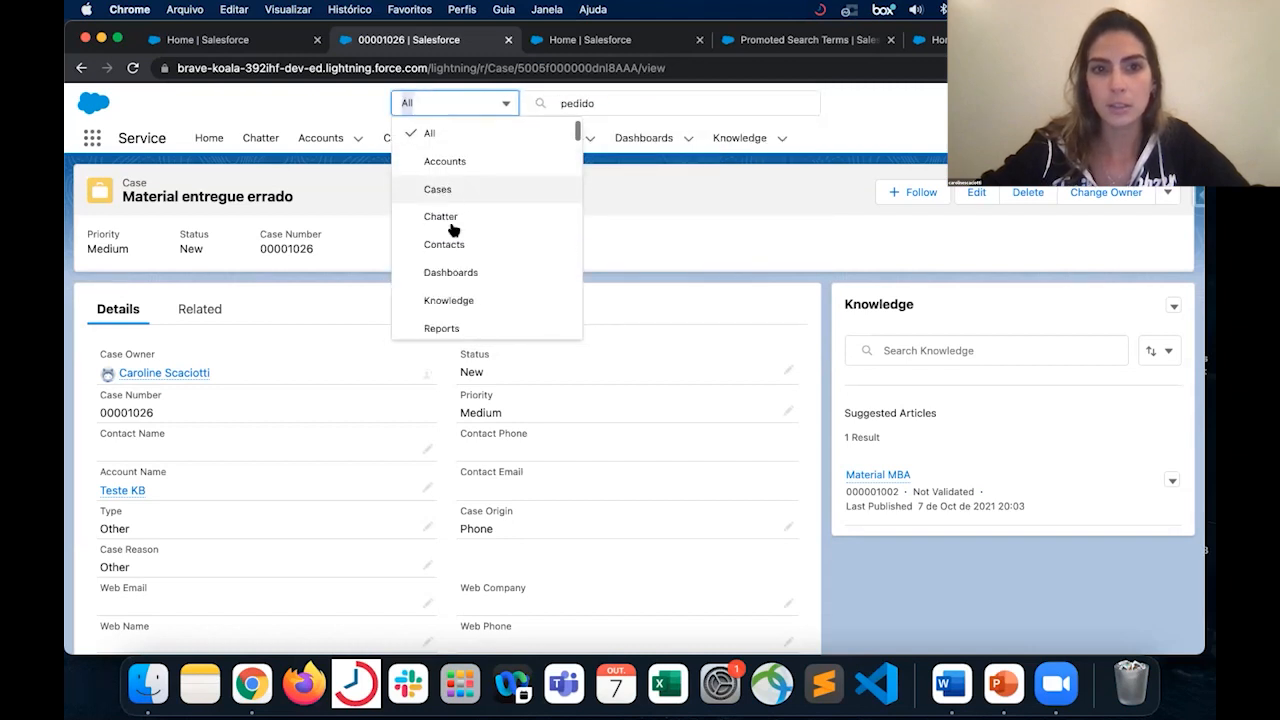
{"action": "left_click", "coordinate": [462, 298]}
{"action": "left_click", "coordinate": [592, 109]}
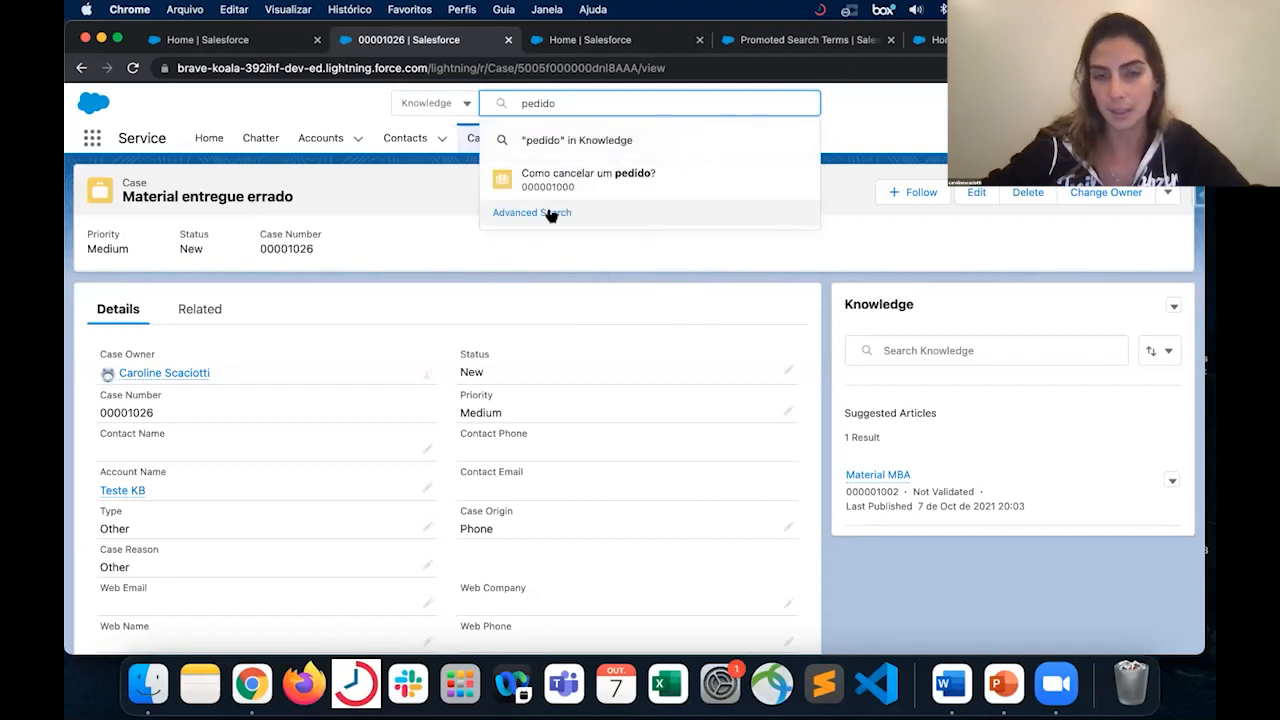
{"action": "left_click", "coordinate": [549, 213]}
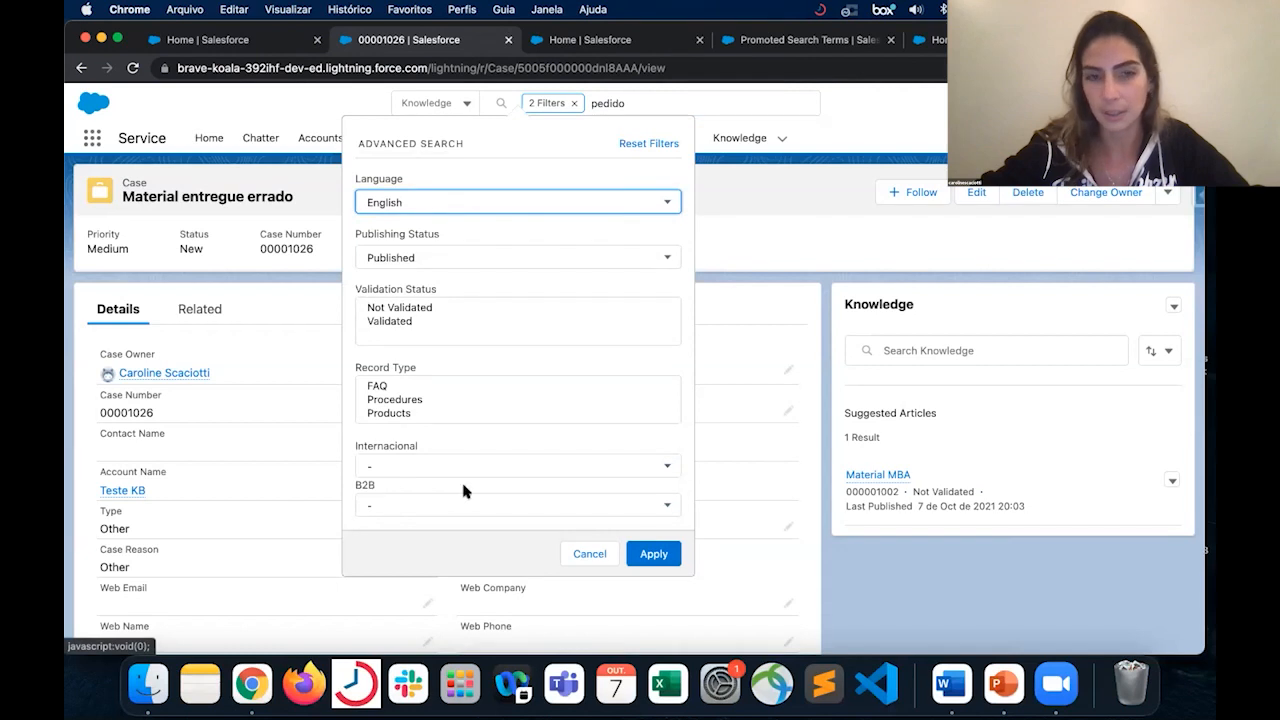
{"action": "left_click", "coordinate": [594, 555]}
- Run the global search for "pedido" across all objects, and examine the refinement filters available for the Knowledge results
{"action": "left_click", "coordinate": [445, 103]}
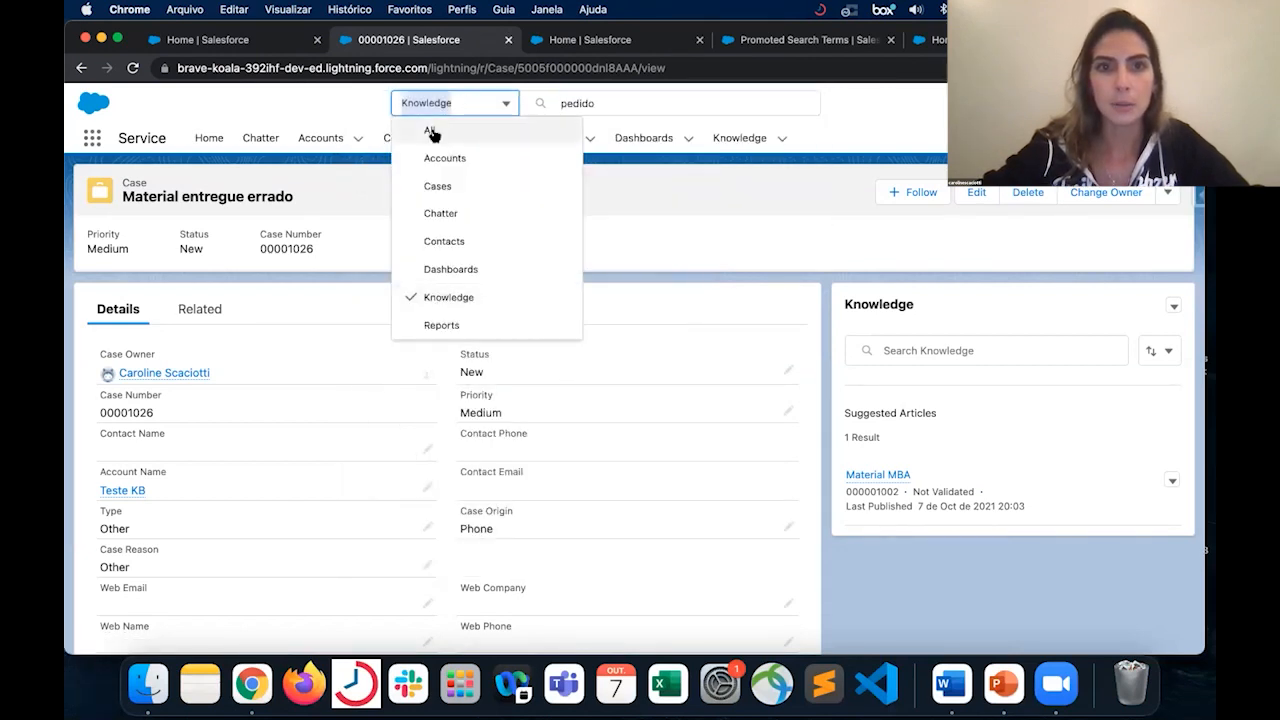
{"action": "left_click", "coordinate": [600, 103]}
{"action": "key", "text": "Return"}
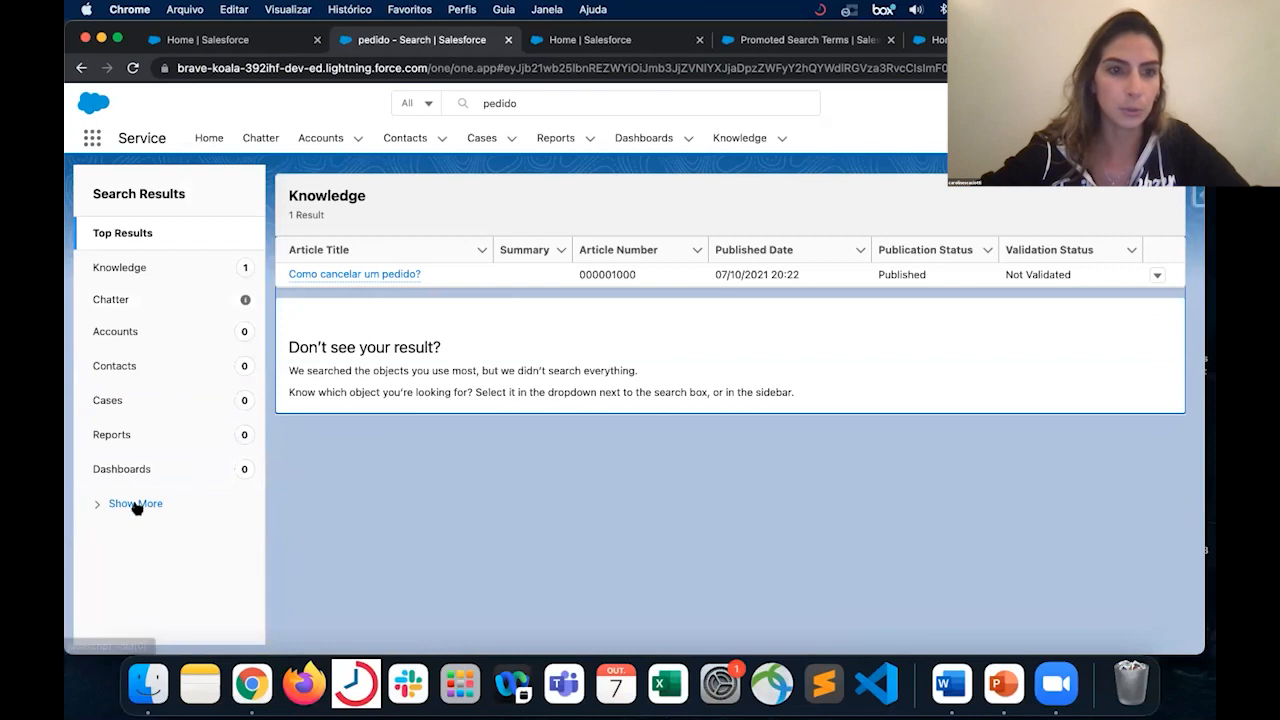
{"action": "left_click", "coordinate": [126, 271]}
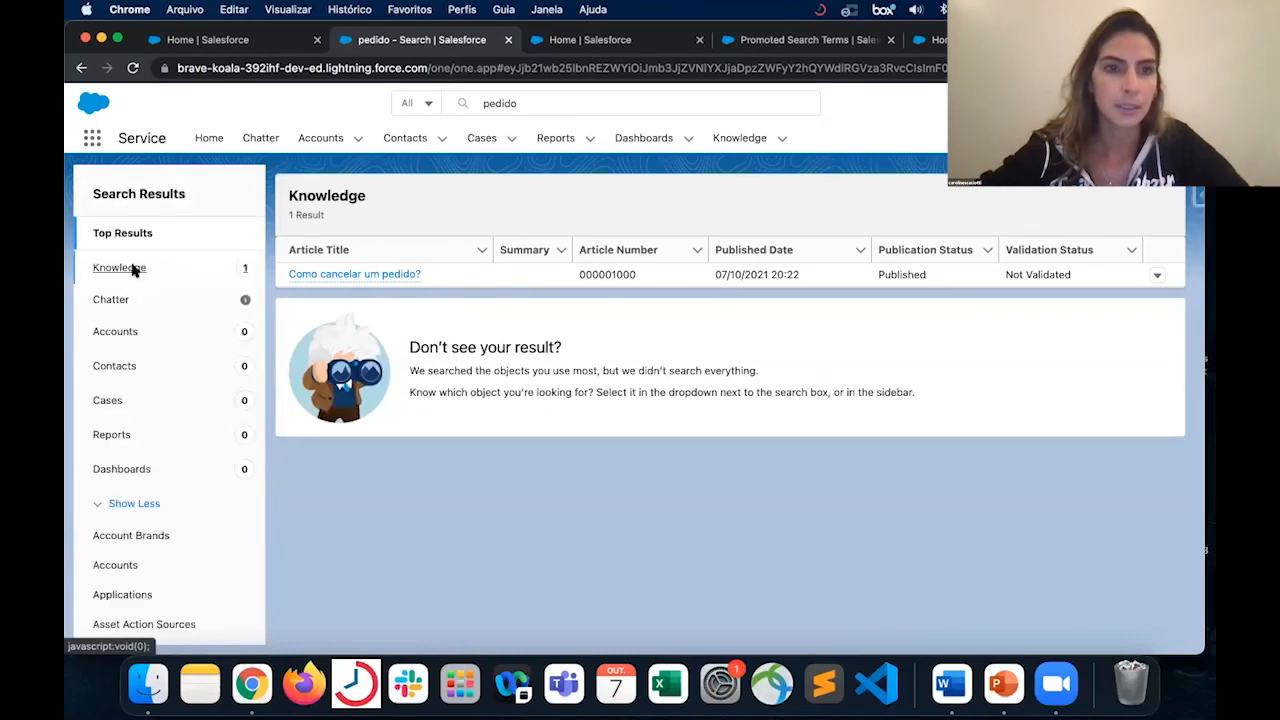
{"action": "scroll", "coordinate": [151, 397], "scroll_direction": "down", "scroll_amount": 1}
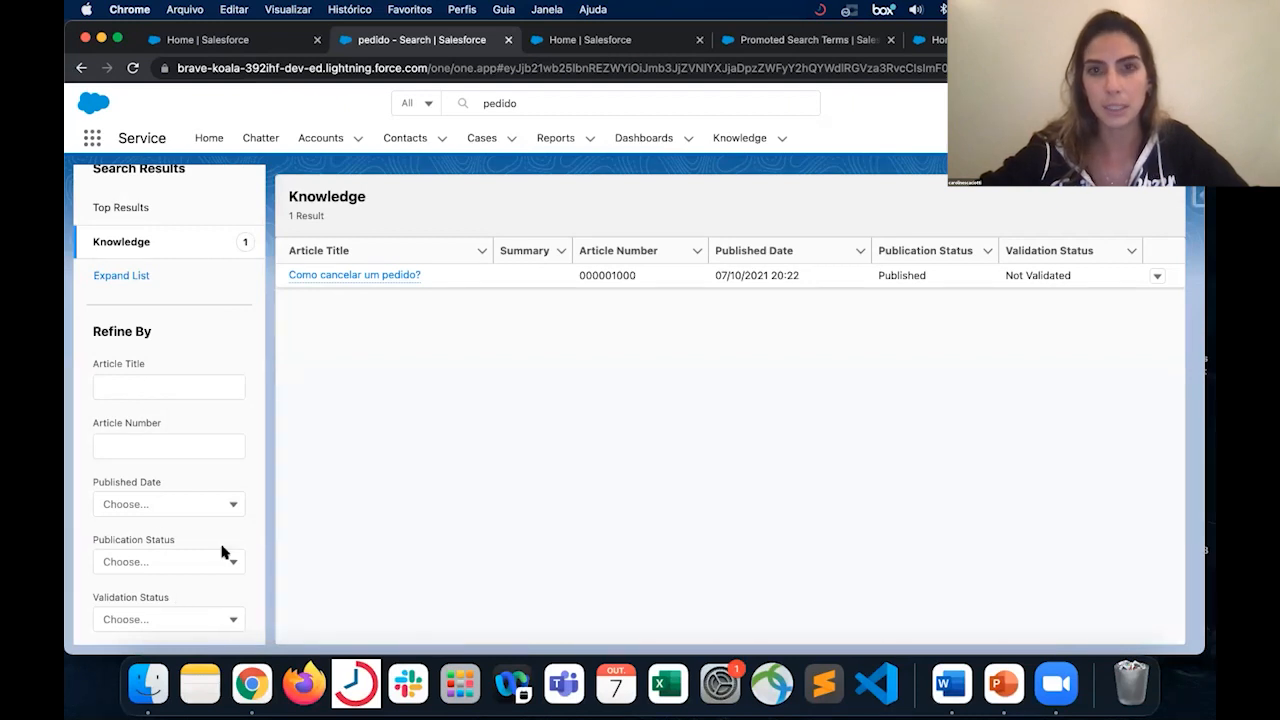
- Switch to Service Setup, search the Object Manager for "knowledge", and open the Knowledge object
{"action": "left_click", "coordinate": [637, 45]}
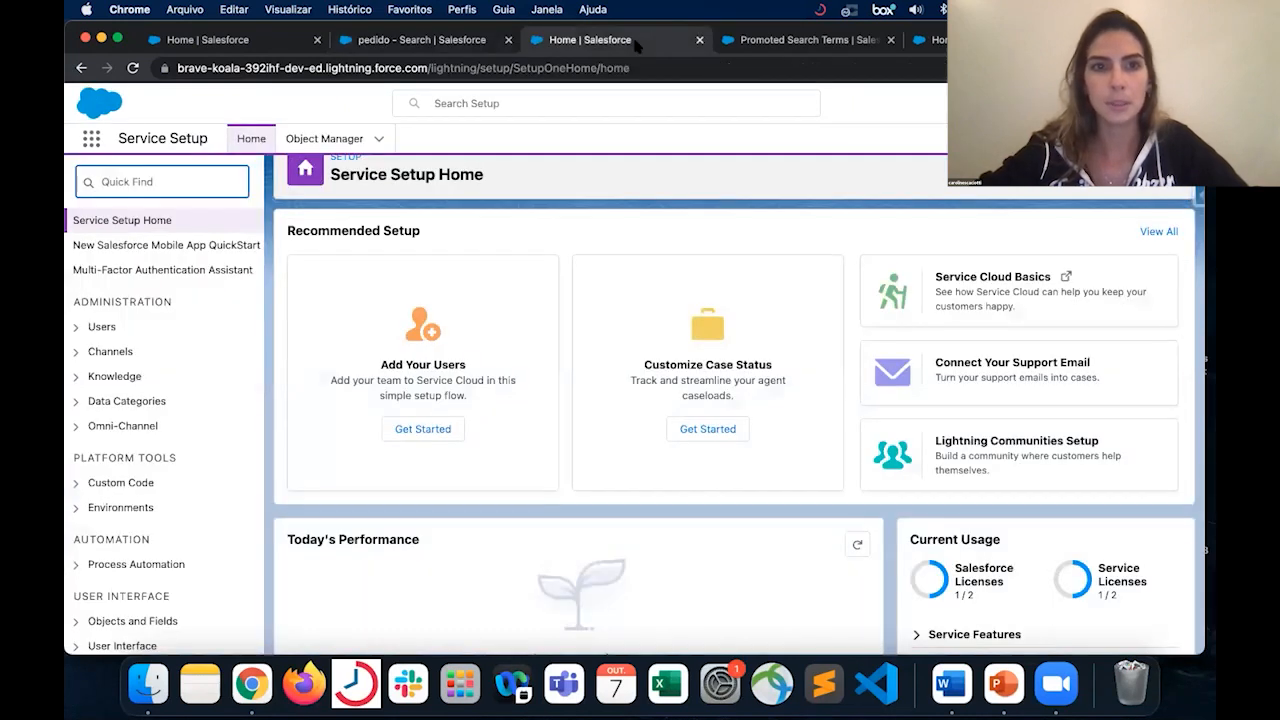
{"action": "left_click", "coordinate": [354, 137]}
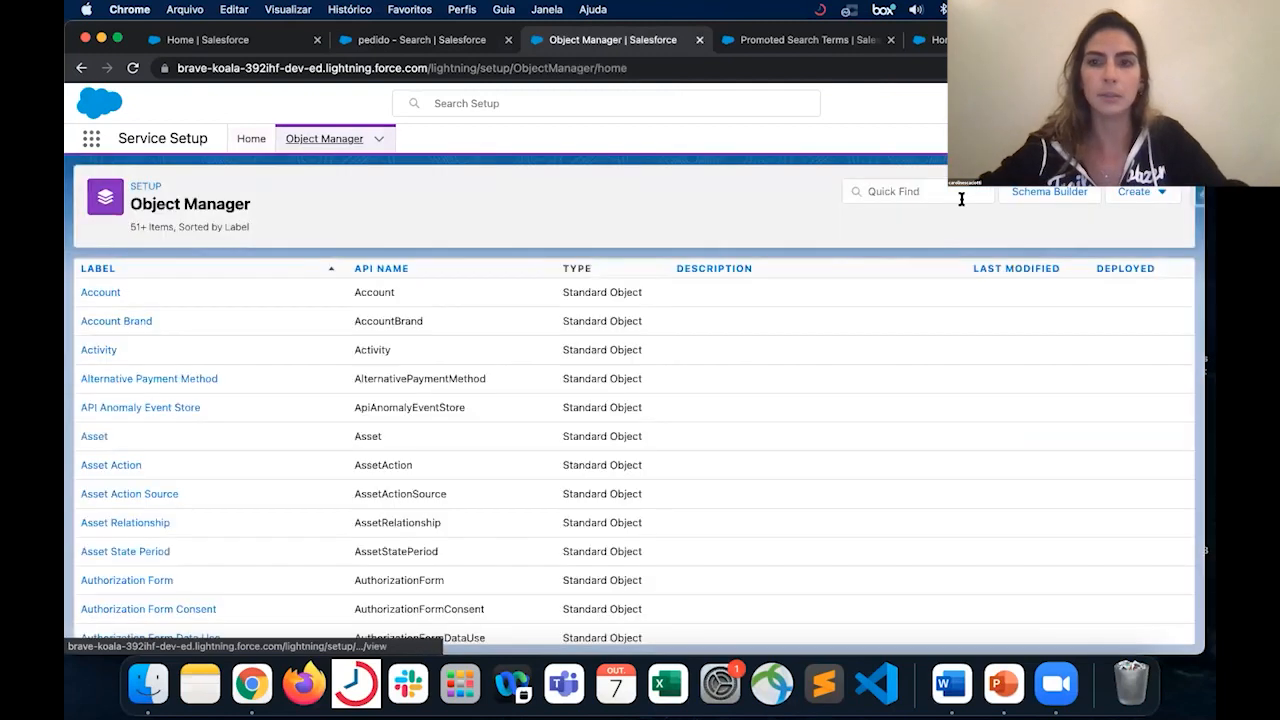
{"action": "left_click", "coordinate": [944, 193]}
{"action": "type", "text": "knowledge"}
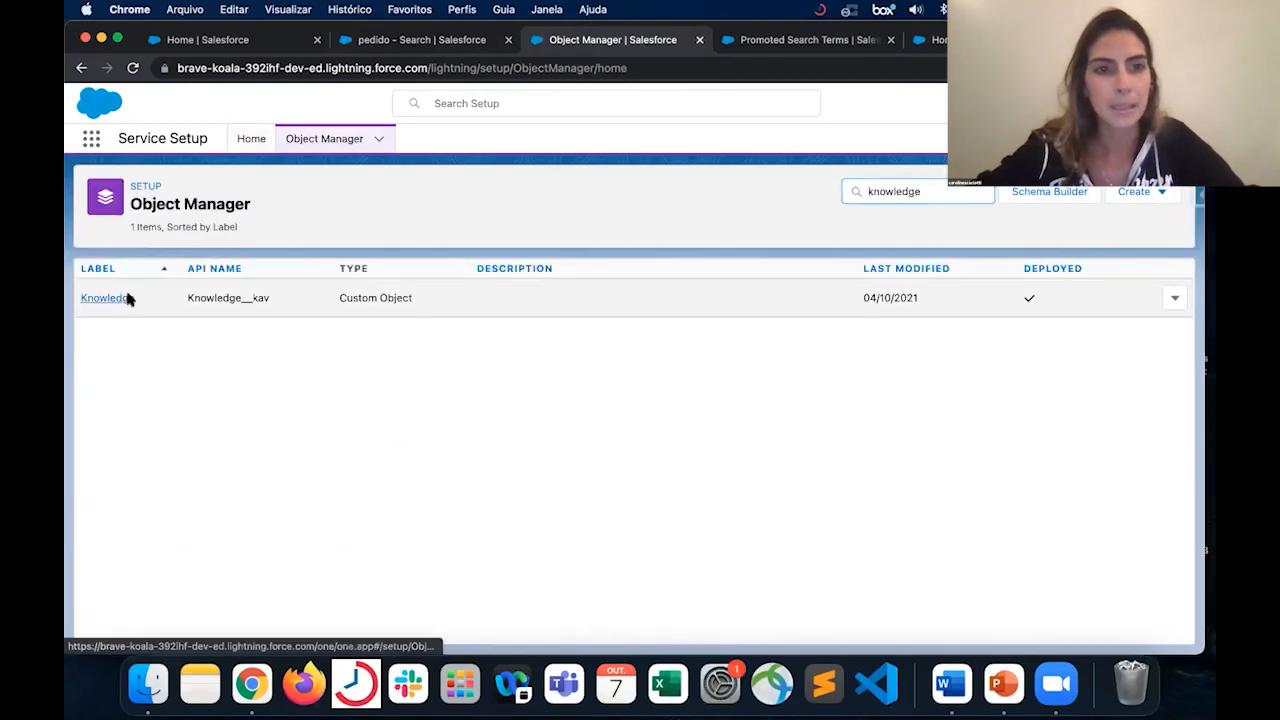
{"action": "left_click", "coordinate": [127, 298]}
- Open the Default Layout of Knowledge's Search Layouts for editing and compare its field selection with the "pedido" search results
{"action": "scroll", "coordinate": [234, 423], "scroll_direction": "down", "scroll_amount": 2}
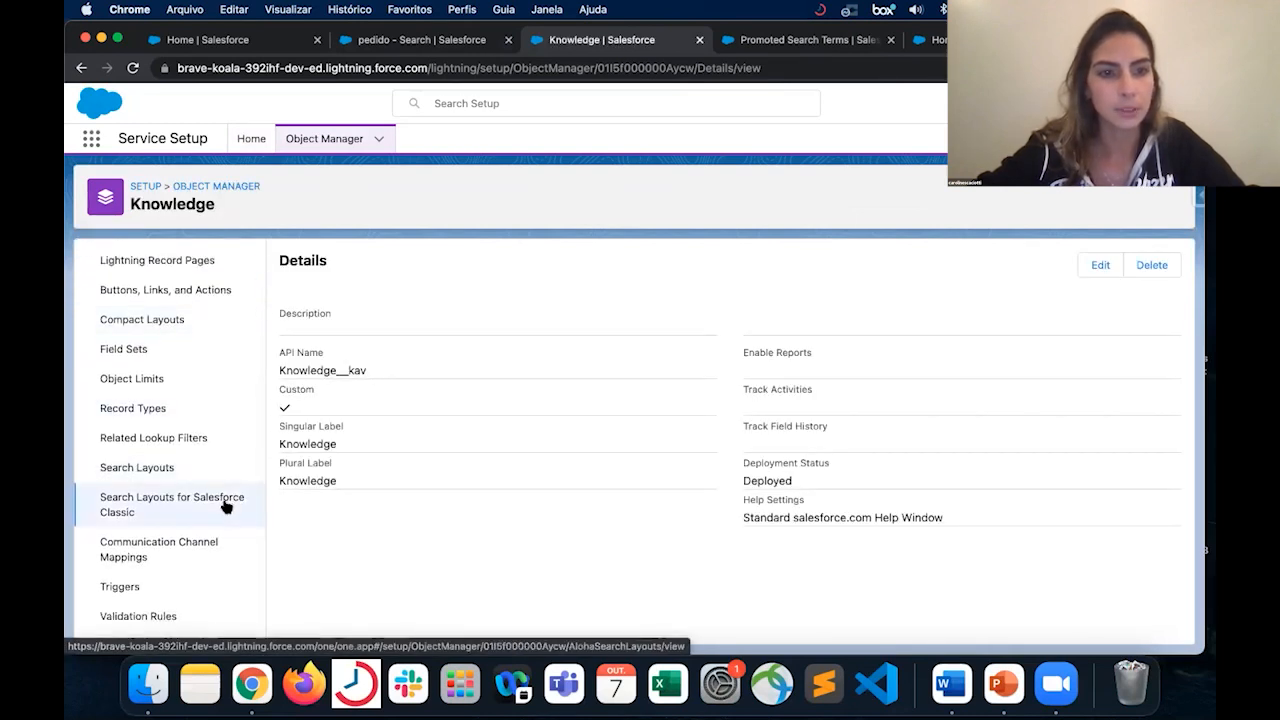
{"action": "left_click", "coordinate": [146, 467]}
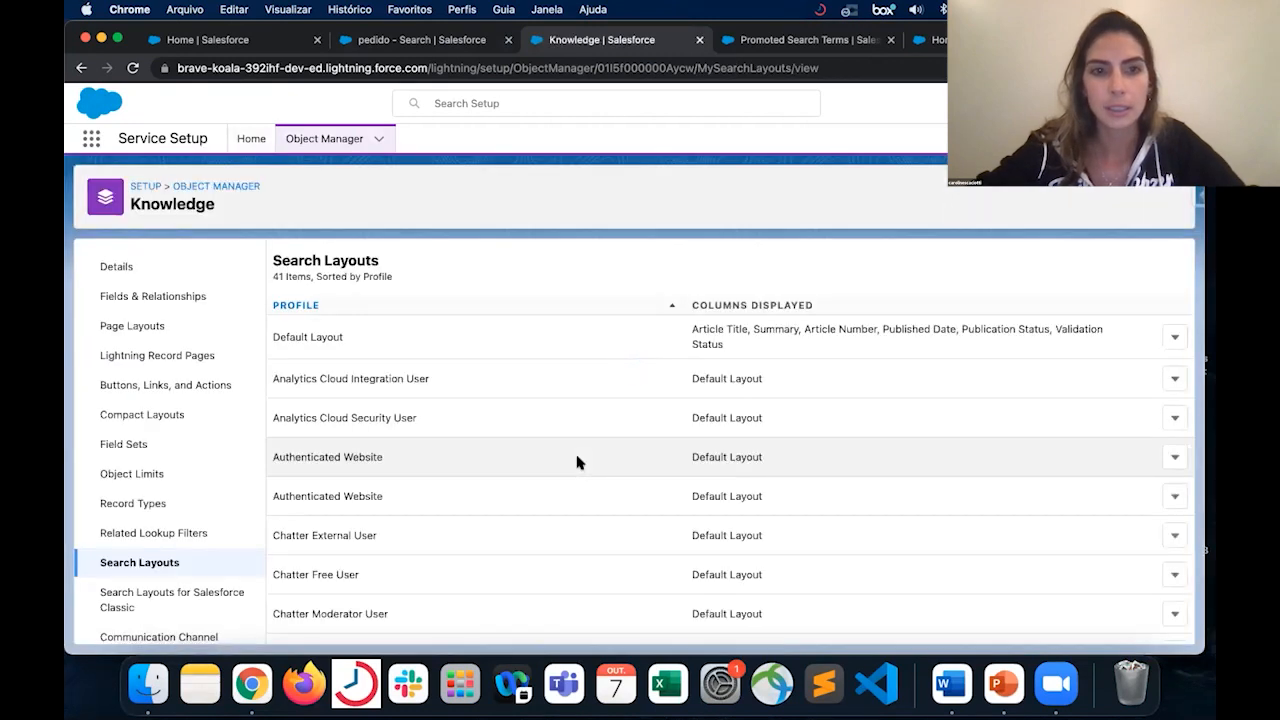
{"action": "left_click", "coordinate": [1175, 340]}
{"action": "left_click", "coordinate": [1125, 372]}
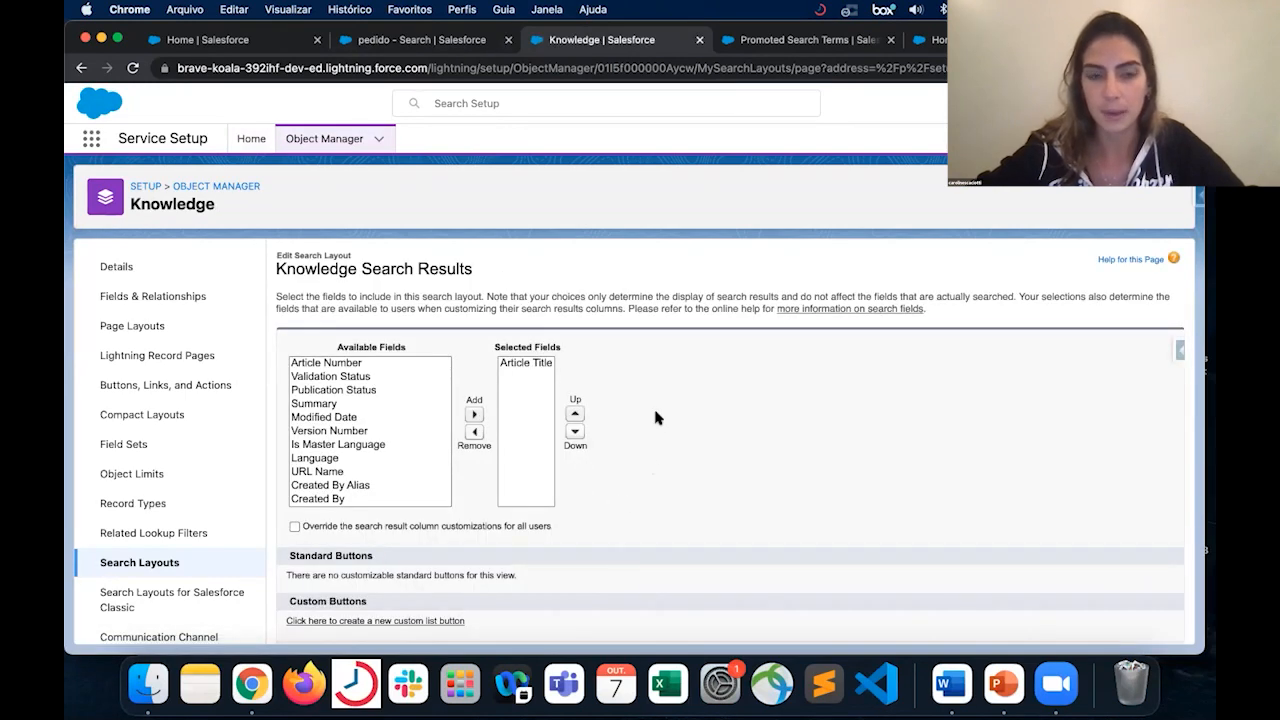
{"action": "left_click", "coordinate": [460, 48]}
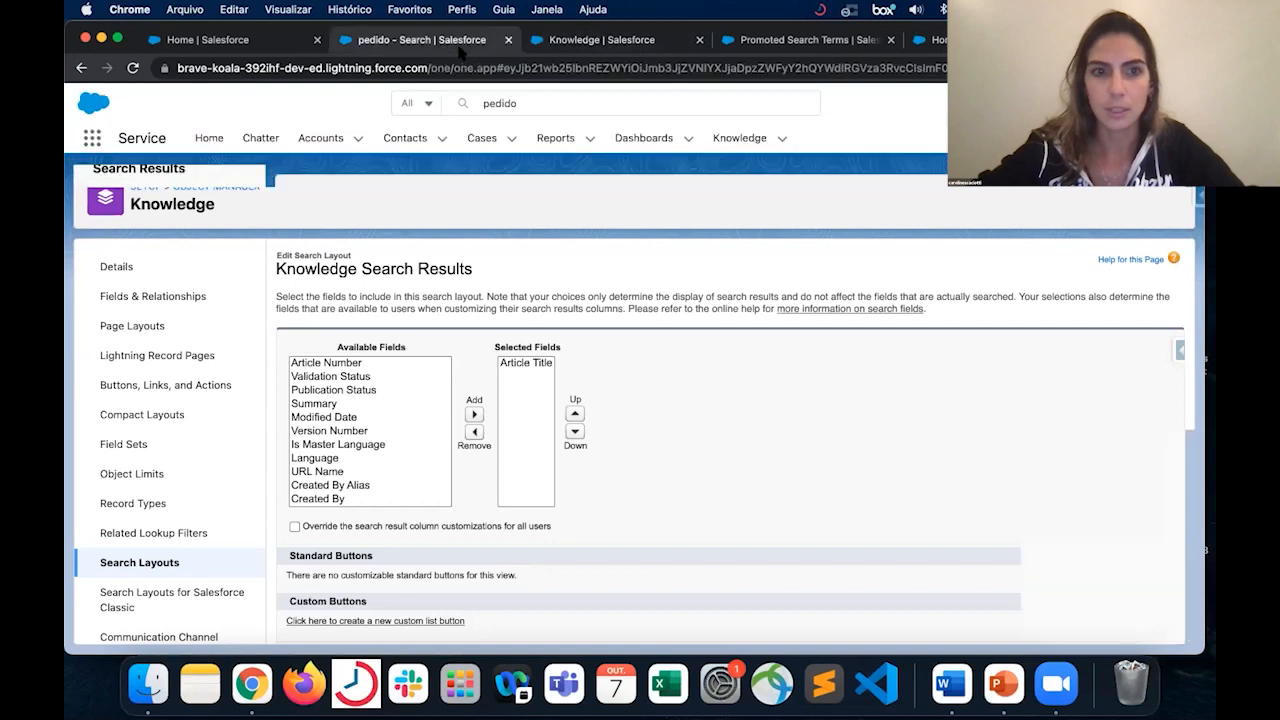
{"action": "left_click", "coordinate": [580, 44]}
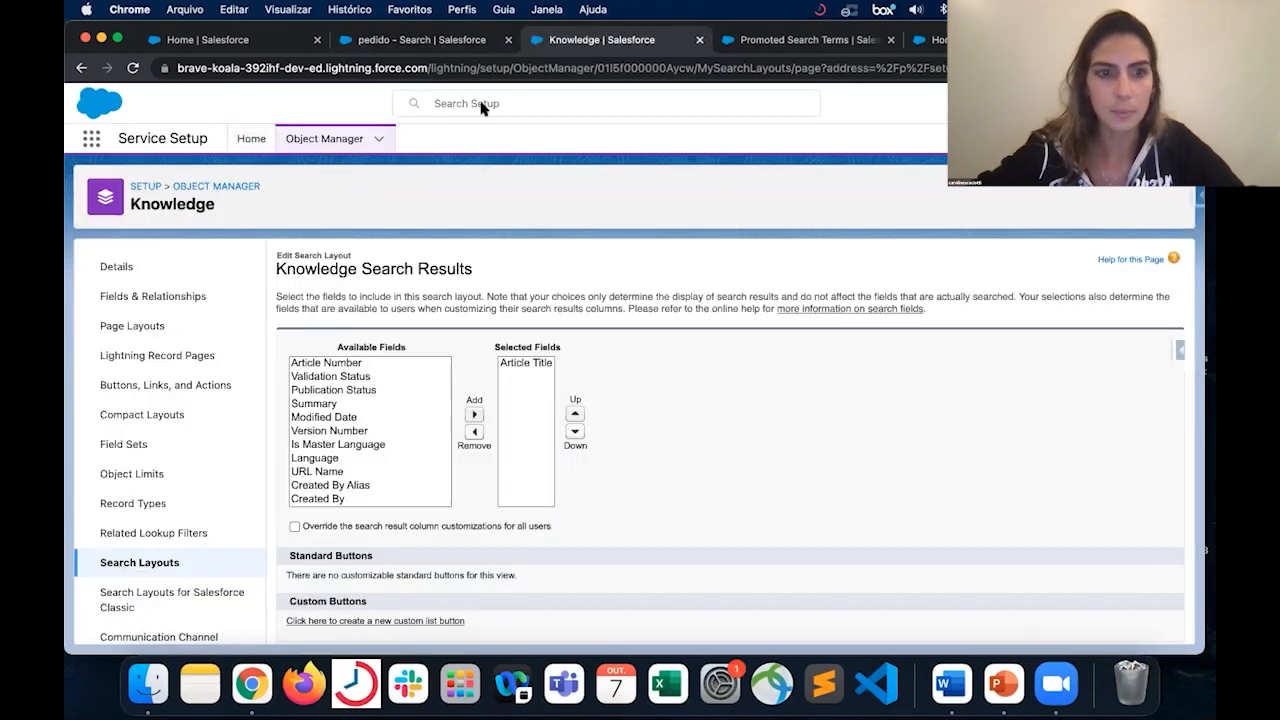
{"action": "scroll", "coordinate": [206, 380], "scroll_direction": "down", "scroll_amount": 2}
{"action": "scroll", "coordinate": [206, 380], "scroll_direction": "down", "scroll_amount": 2}
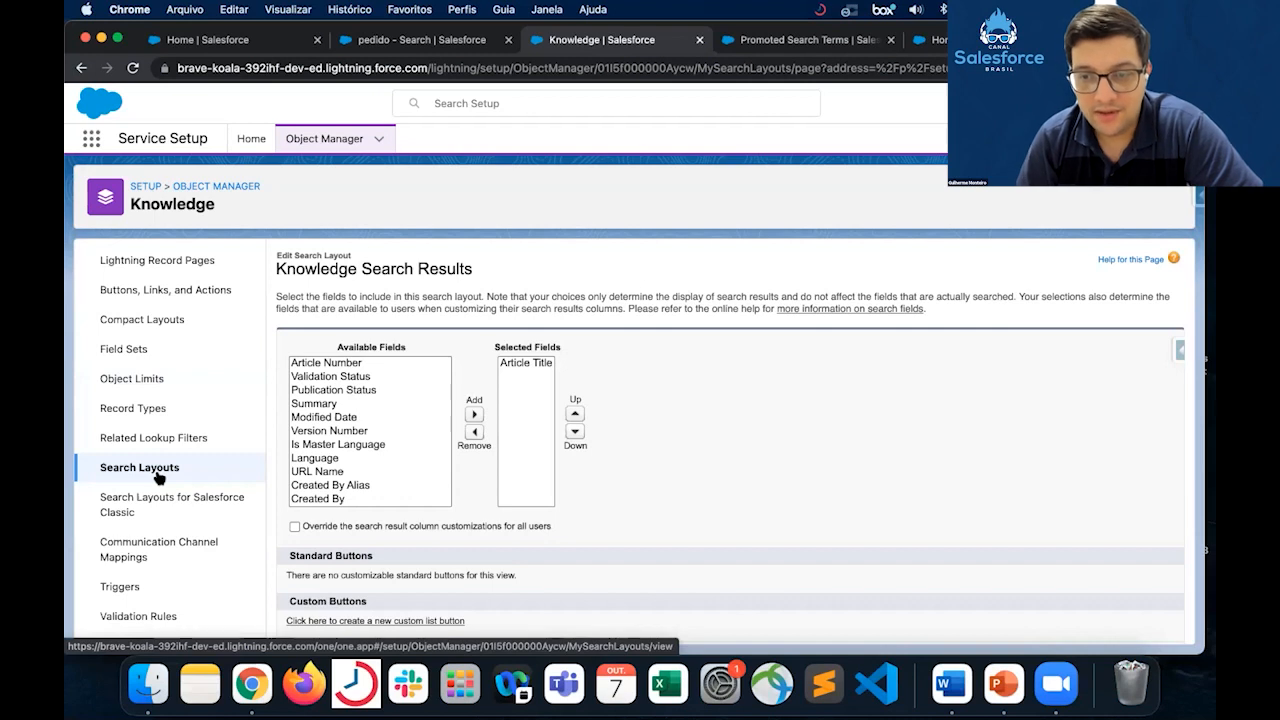
- Return to the Service Setup home, search its navigation tree for "knowl", and open Knowledge Settings
{"action": "left_click", "coordinate": [246, 141]}
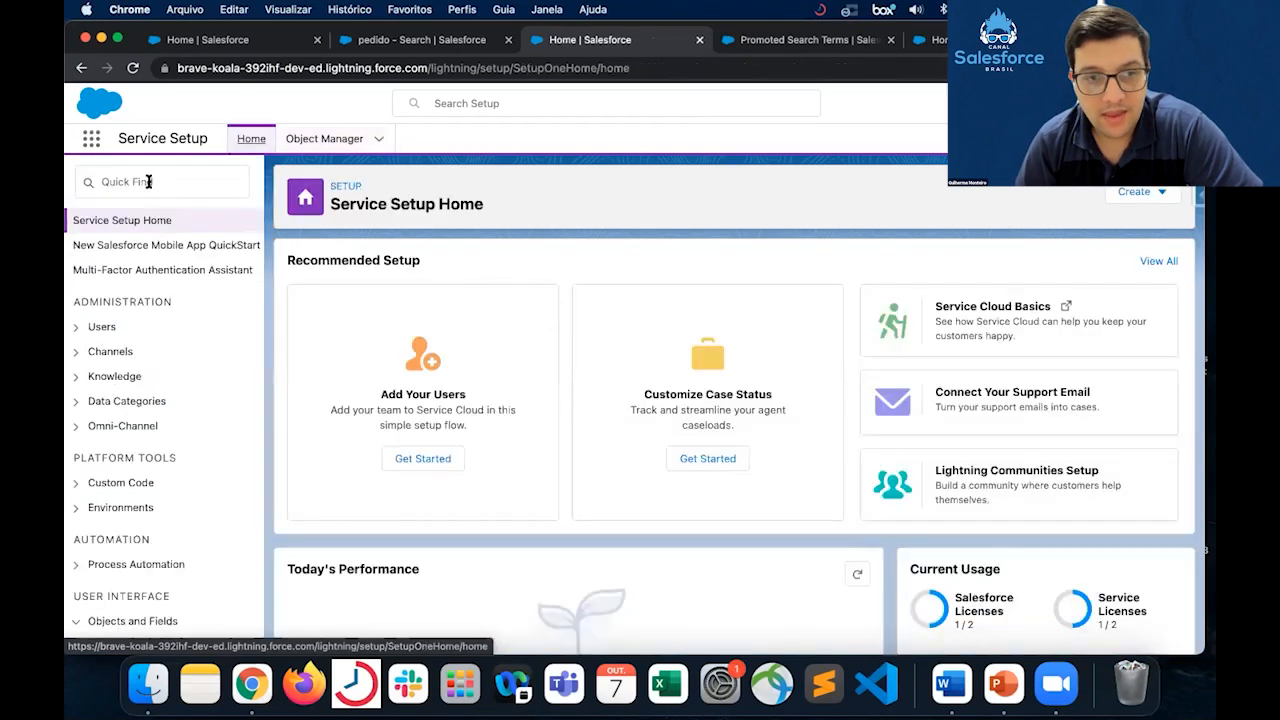
{"action": "type", "text": "knowleg"}
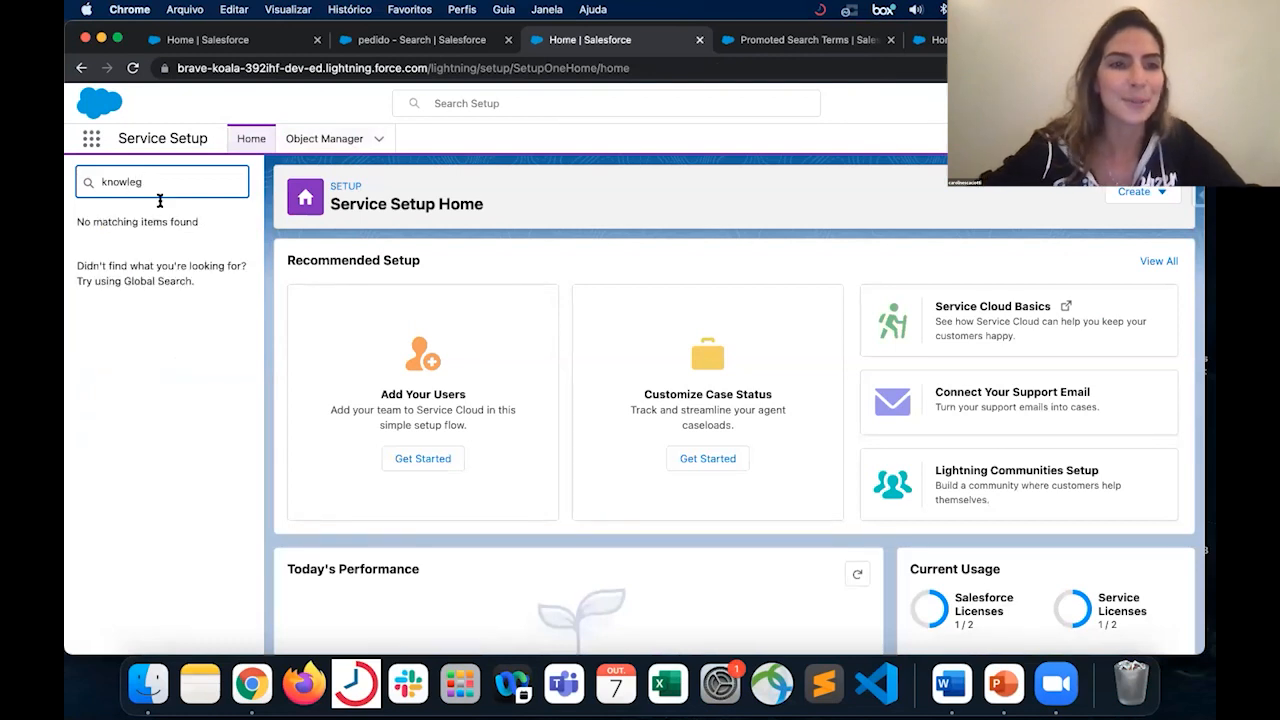
{"action": "key", "text": "BackSpace"}
{"action": "key", "text": "BackSpace"}
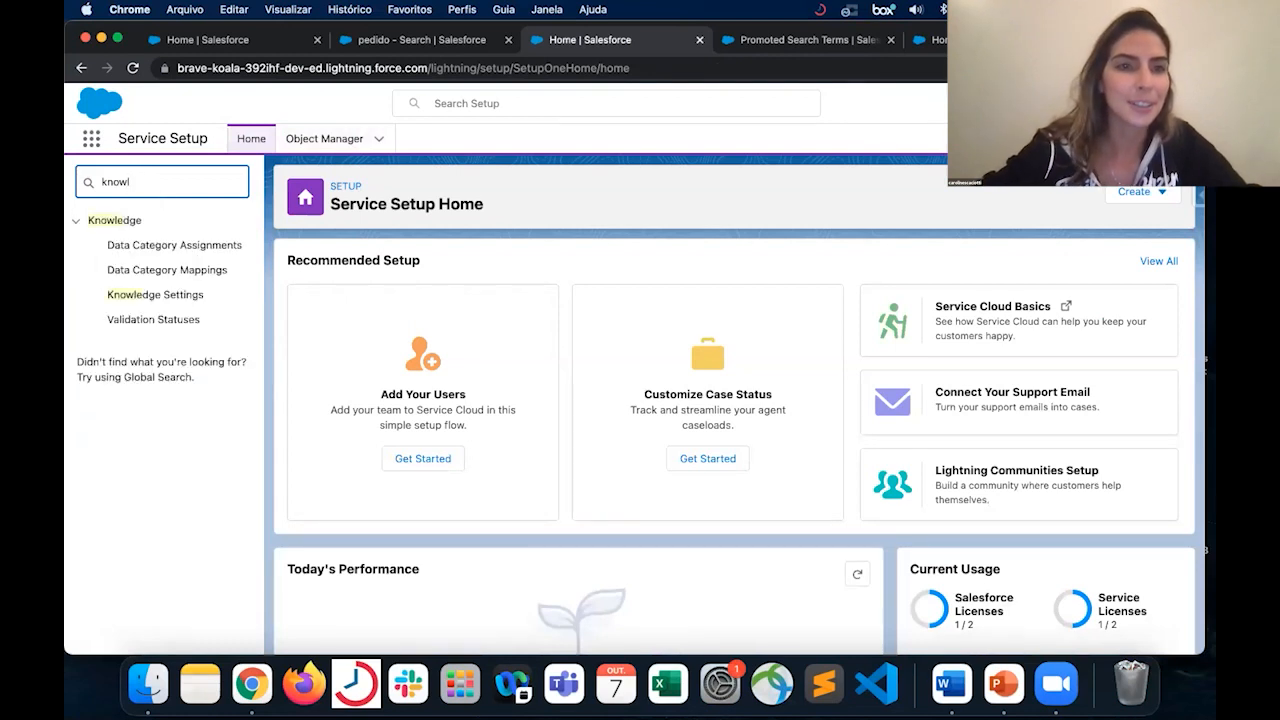
{"action": "left_click", "coordinate": [174, 298]}
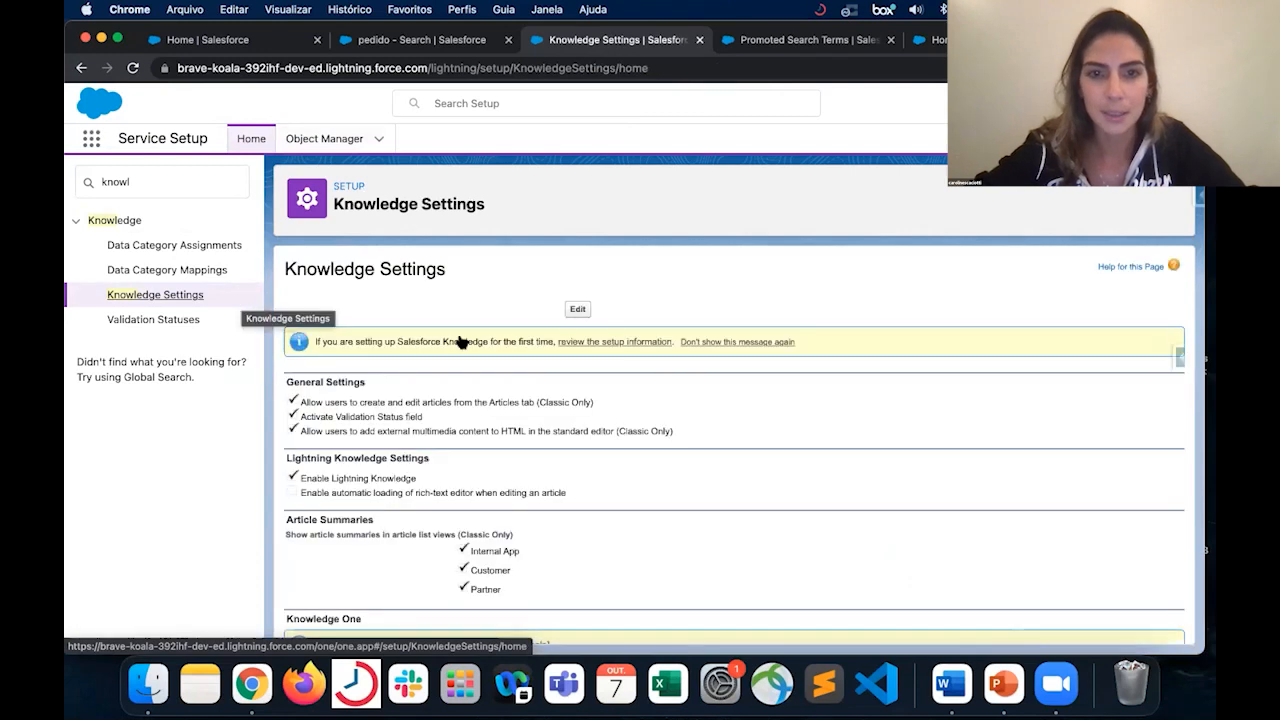
- Review the Knowledge Settings page from General Settings through Knowledge Statistics Settings
{"action": "scroll", "coordinate": [573, 472], "scroll_direction": "down", "scroll_amount": 1}
{"action": "scroll", "coordinate": [571, 471], "scroll_direction": "down", "scroll_amount": 1}
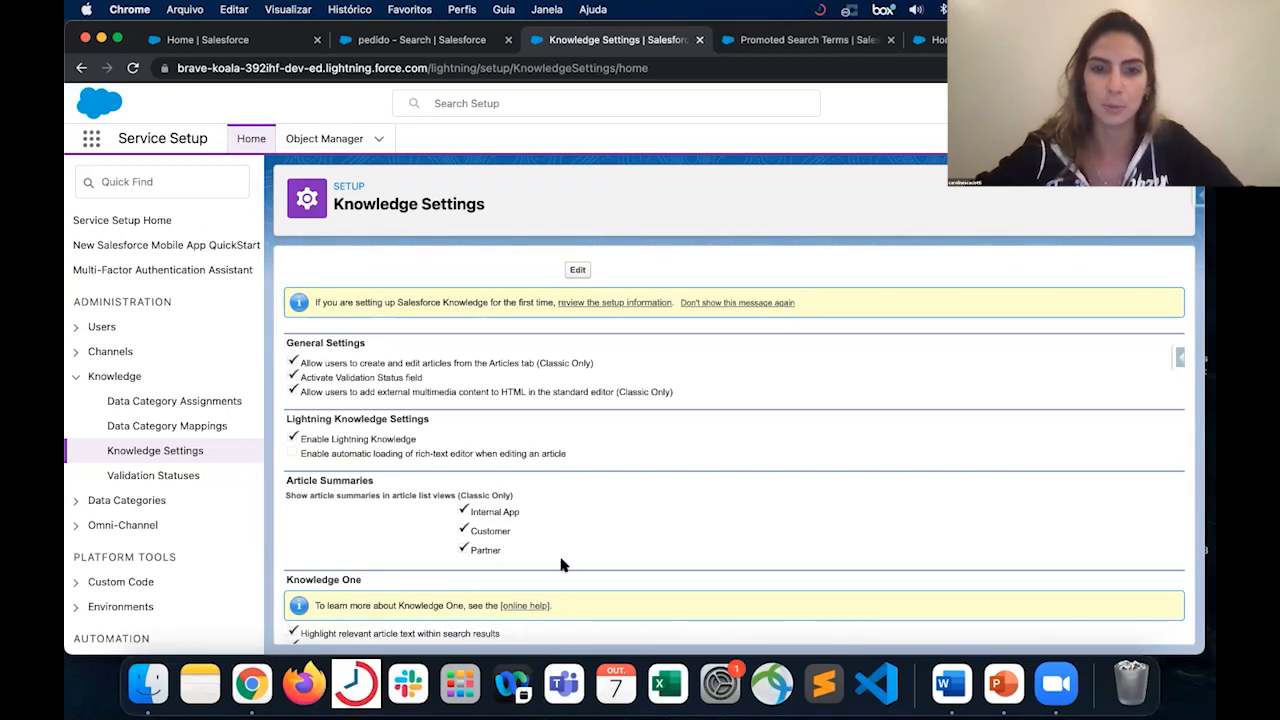
{"action": "scroll", "coordinate": [632, 522], "scroll_direction": "down", "scroll_amount": 3}
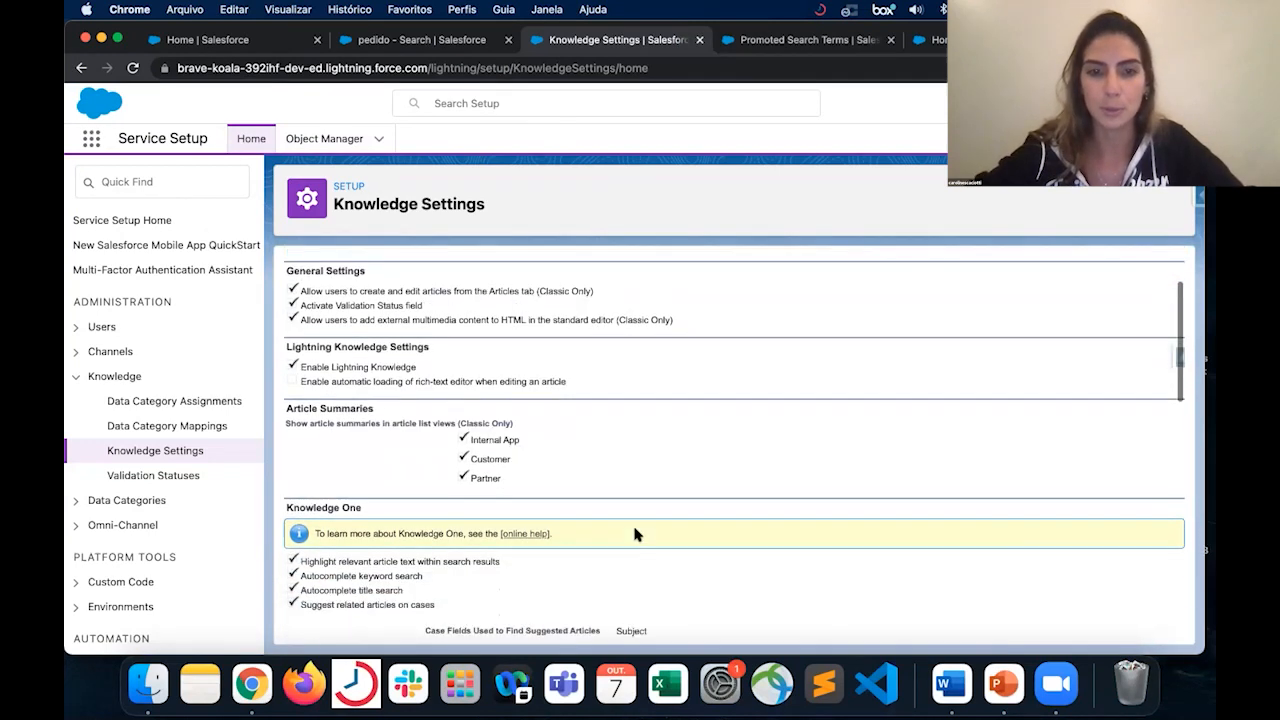
{"action": "scroll", "coordinate": [632, 522], "scroll_direction": "down", "scroll_amount": 1}
{"action": "scroll", "coordinate": [633, 478], "scroll_direction": "down", "scroll_amount": 2}
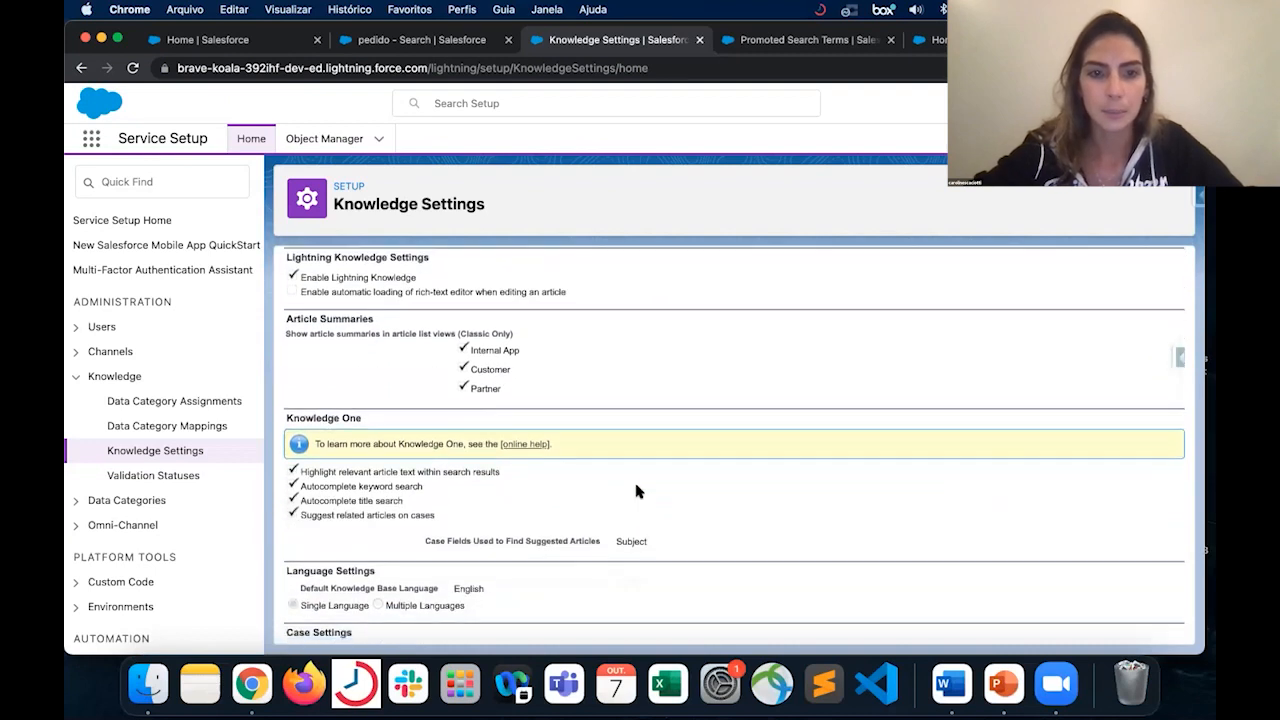
{"action": "scroll", "coordinate": [636, 490], "scroll_direction": "down", "scroll_amount": 3}
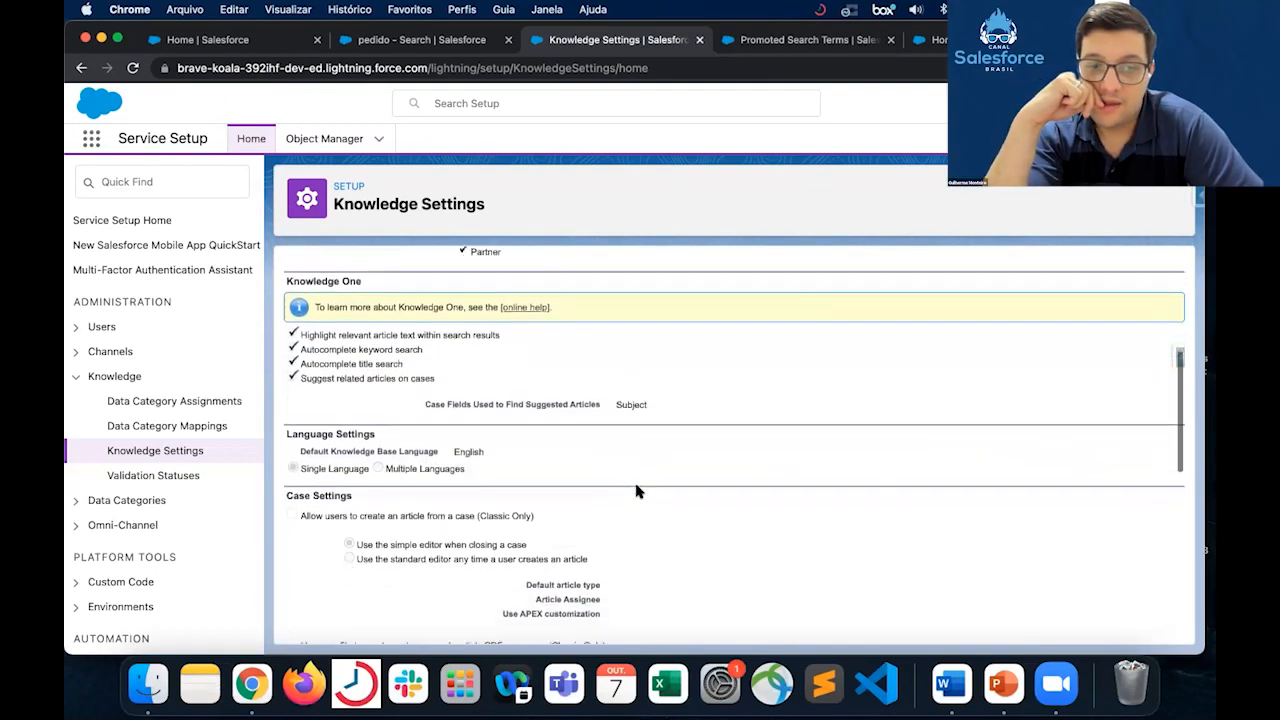
{"action": "scroll", "coordinate": [636, 490], "scroll_direction": "down", "scroll_amount": 3}
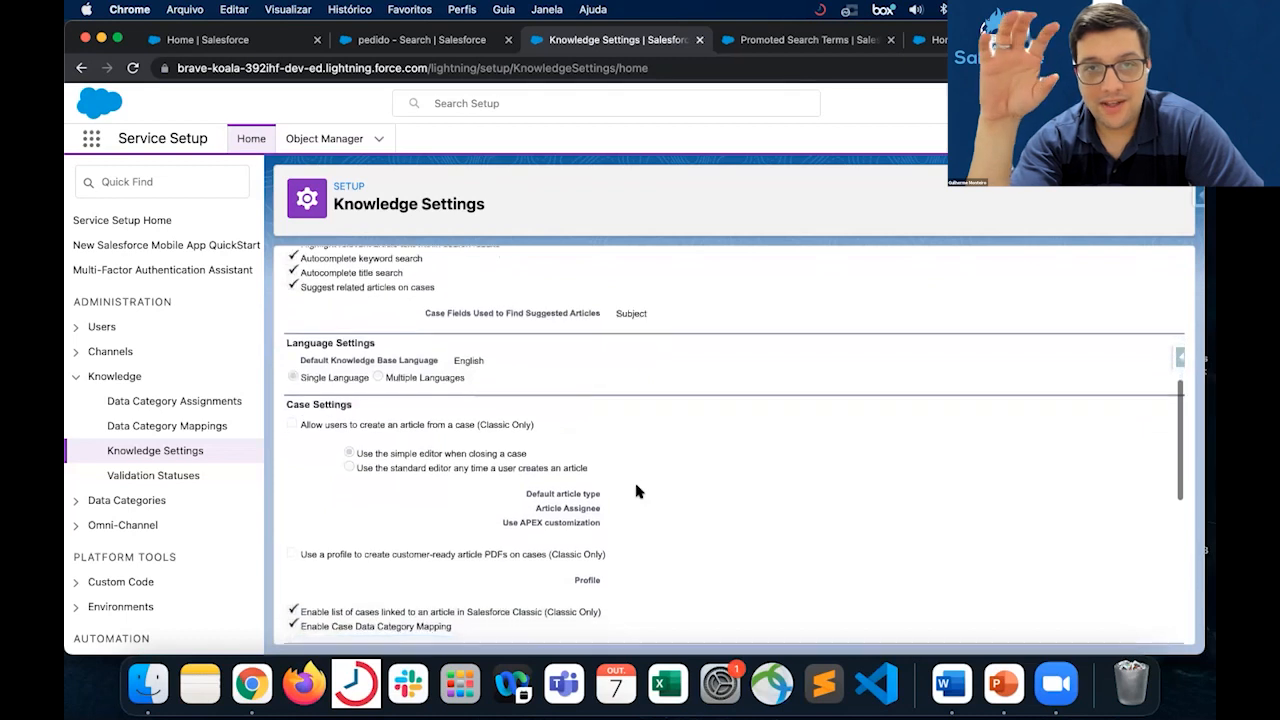
{"action": "scroll", "coordinate": [636, 490], "scroll_direction": "down", "scroll_amount": 2}
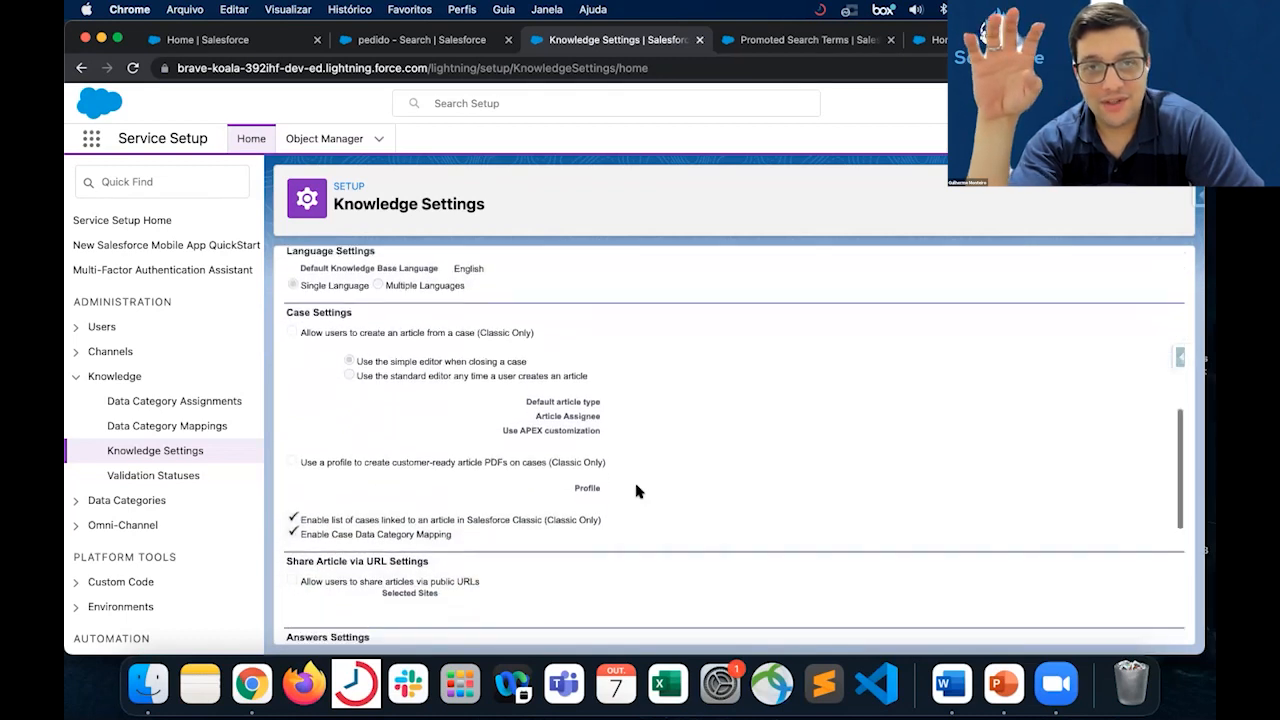
{"action": "scroll", "coordinate": [636, 490], "scroll_direction": "down", "scroll_amount": 4}
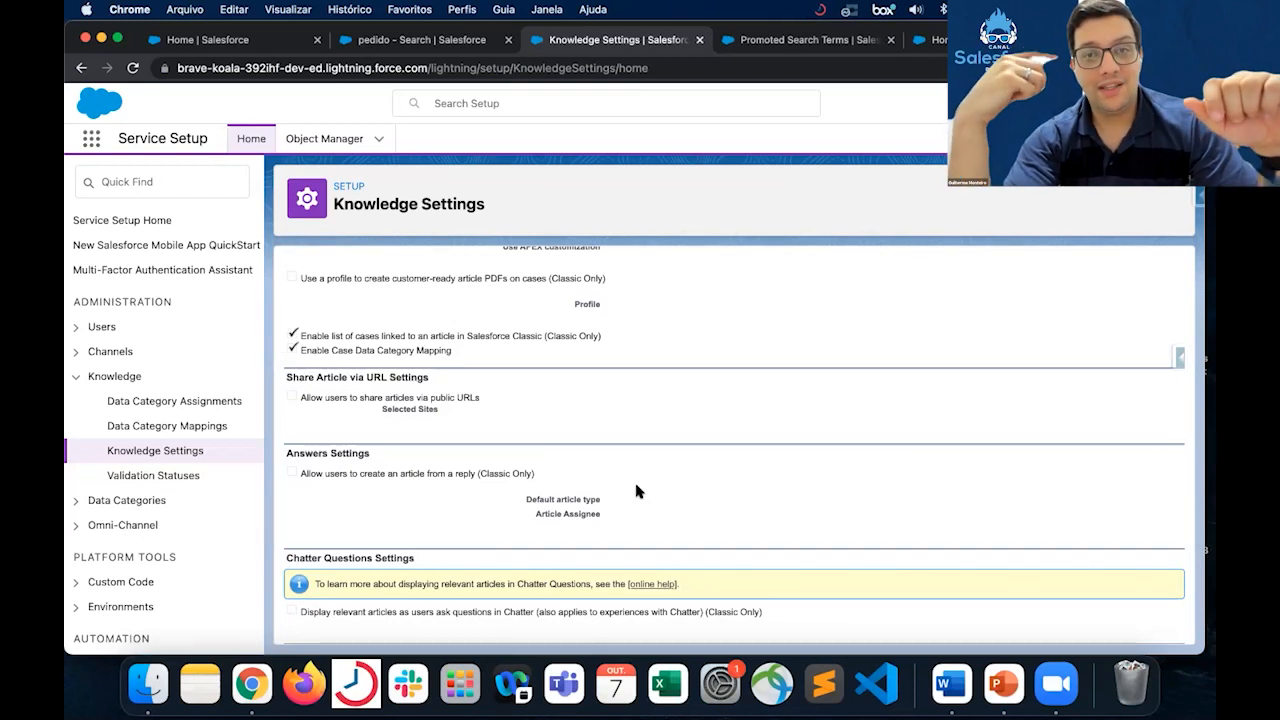
{"action": "scroll", "coordinate": [636, 491], "scroll_direction": "down", "scroll_amount": 2}
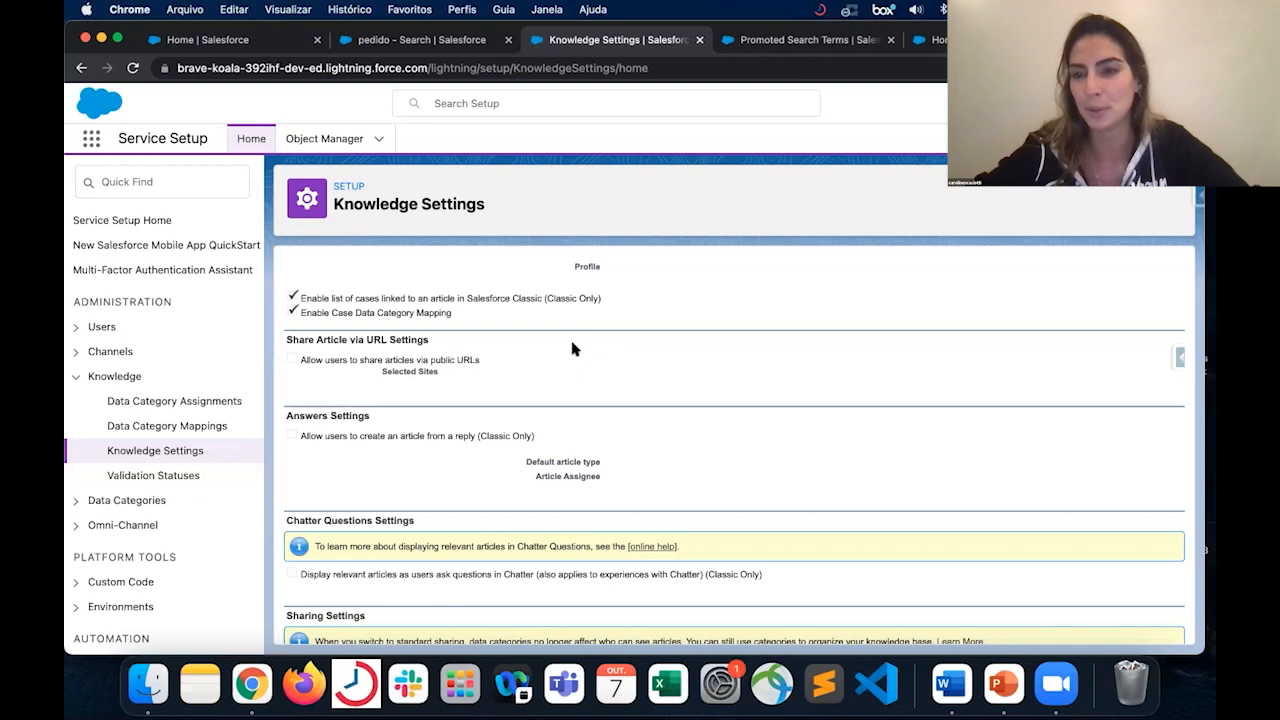
{"action": "scroll", "coordinate": [588, 448], "scroll_direction": "down", "scroll_amount": 4}
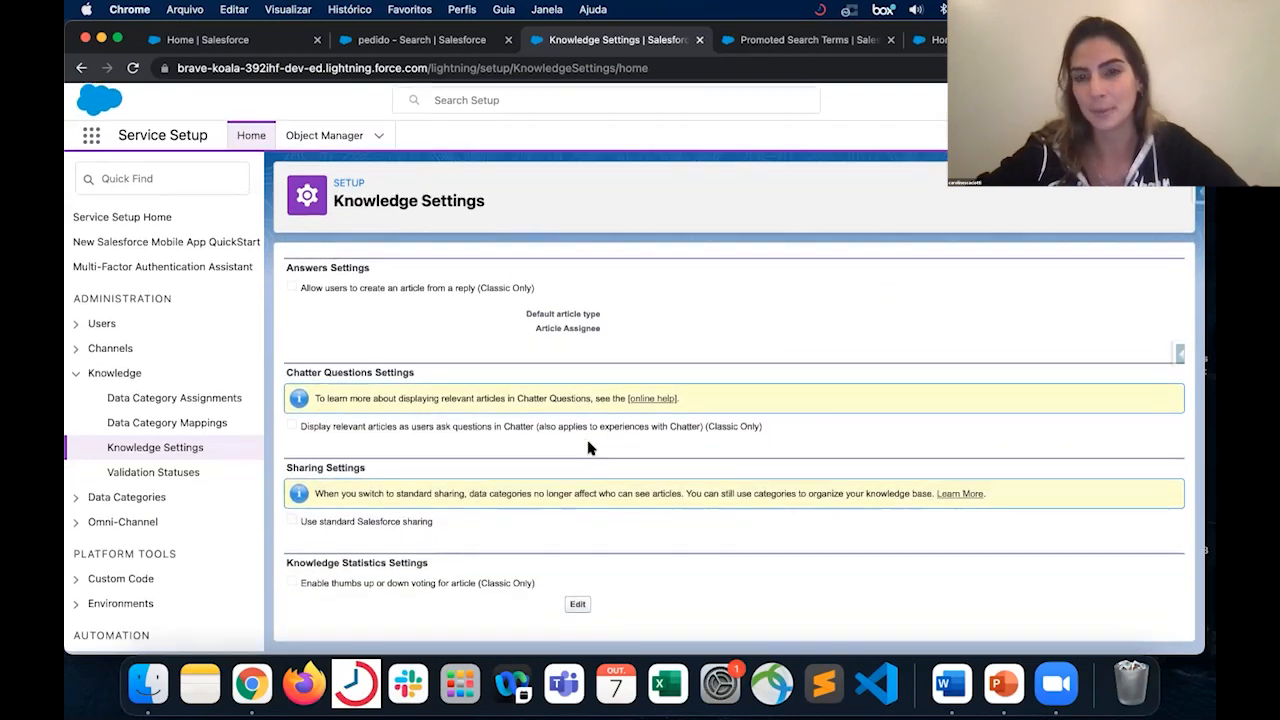
- Open Knowledge Settings for editing and examine the option under Knowledge One that suggests related articles on cases
{"action": "scroll", "coordinate": [522, 379], "scroll_direction": "up", "scroll_amount": 3}
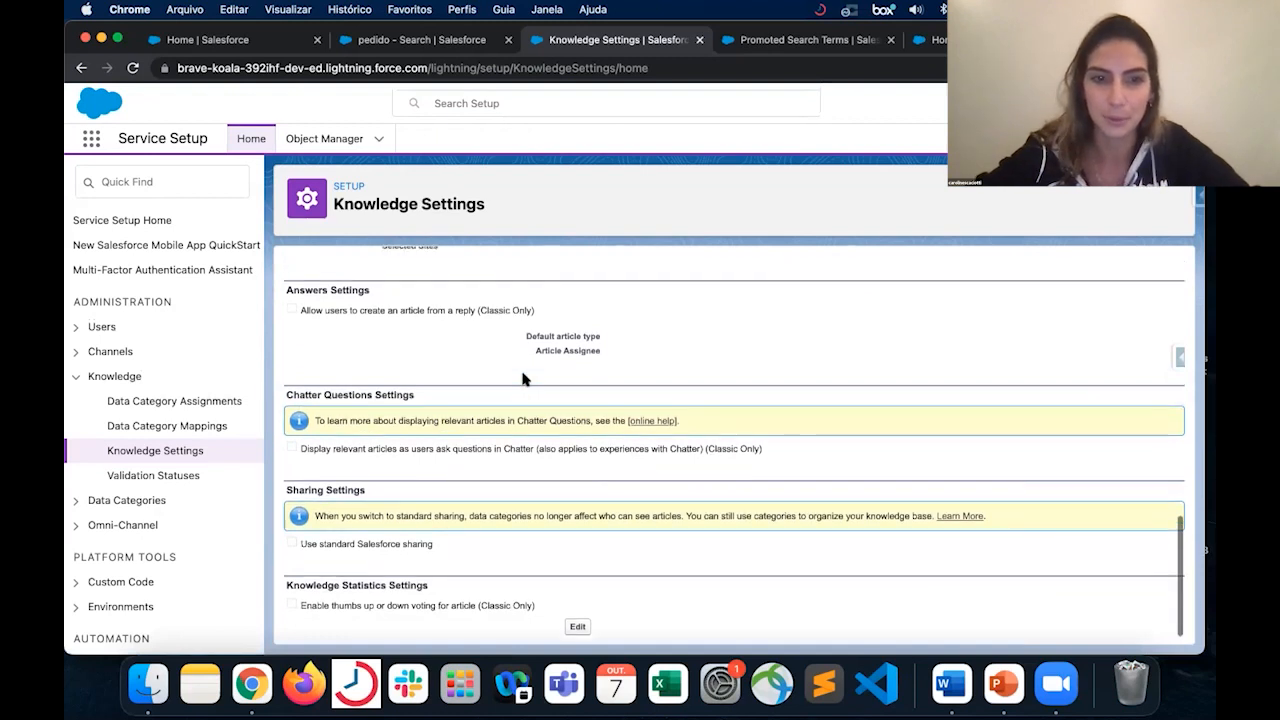
{"action": "scroll", "coordinate": [522, 378], "scroll_direction": "up", "scroll_amount": 3}
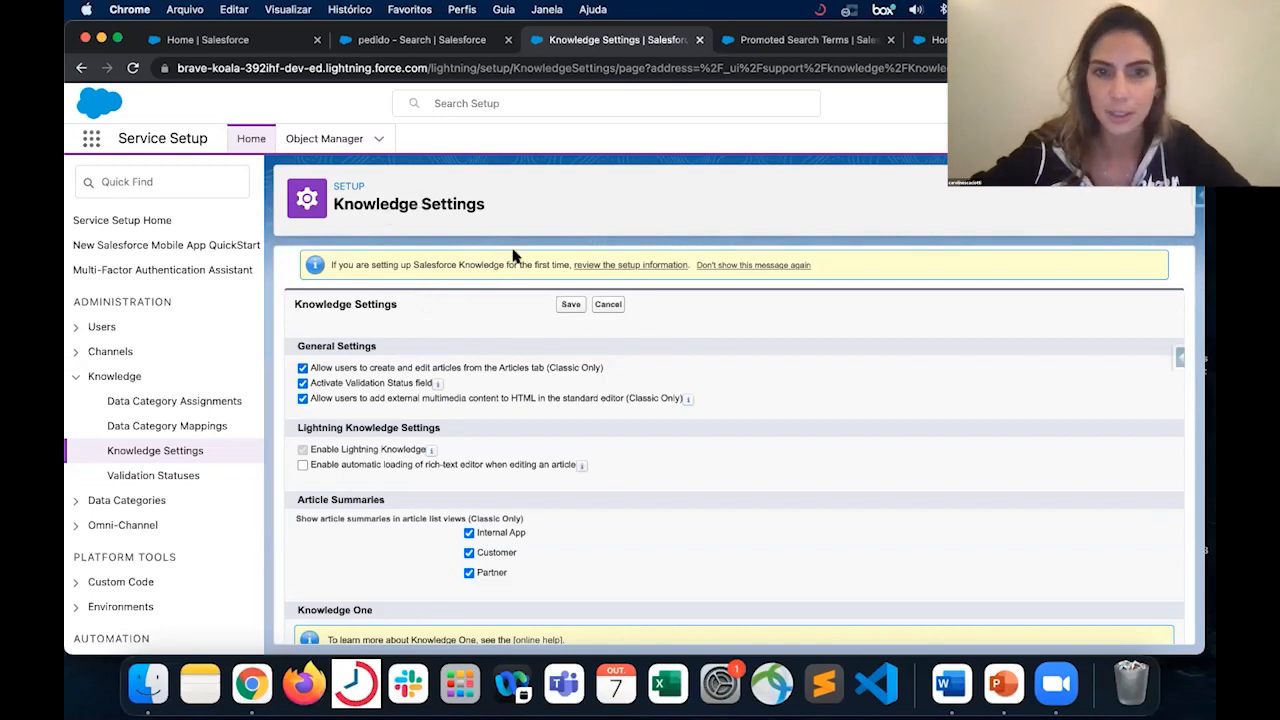
{"action": "scroll", "coordinate": [474, 421], "scroll_direction": "down", "scroll_amount": 2}
{"action": "scroll", "coordinate": [474, 421], "scroll_direction": "down", "scroll_amount": 5}
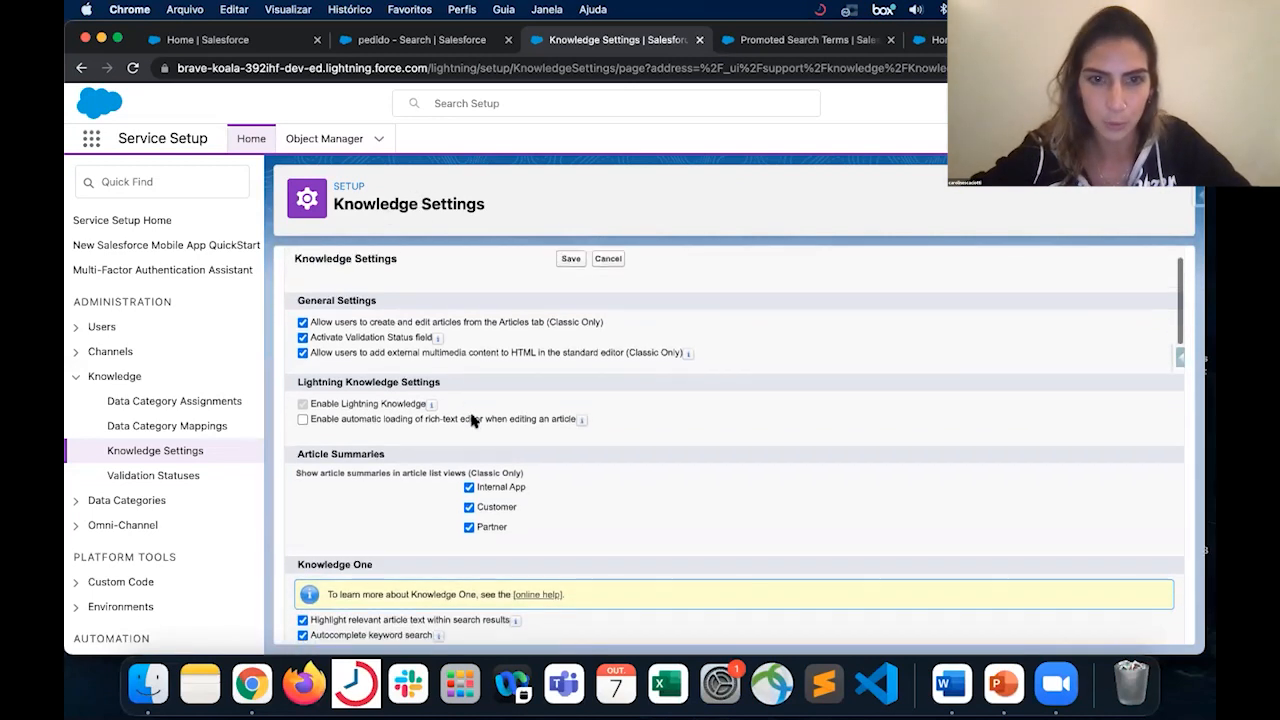
{"action": "scroll", "coordinate": [474, 421], "scroll_direction": "down", "scroll_amount": 5}
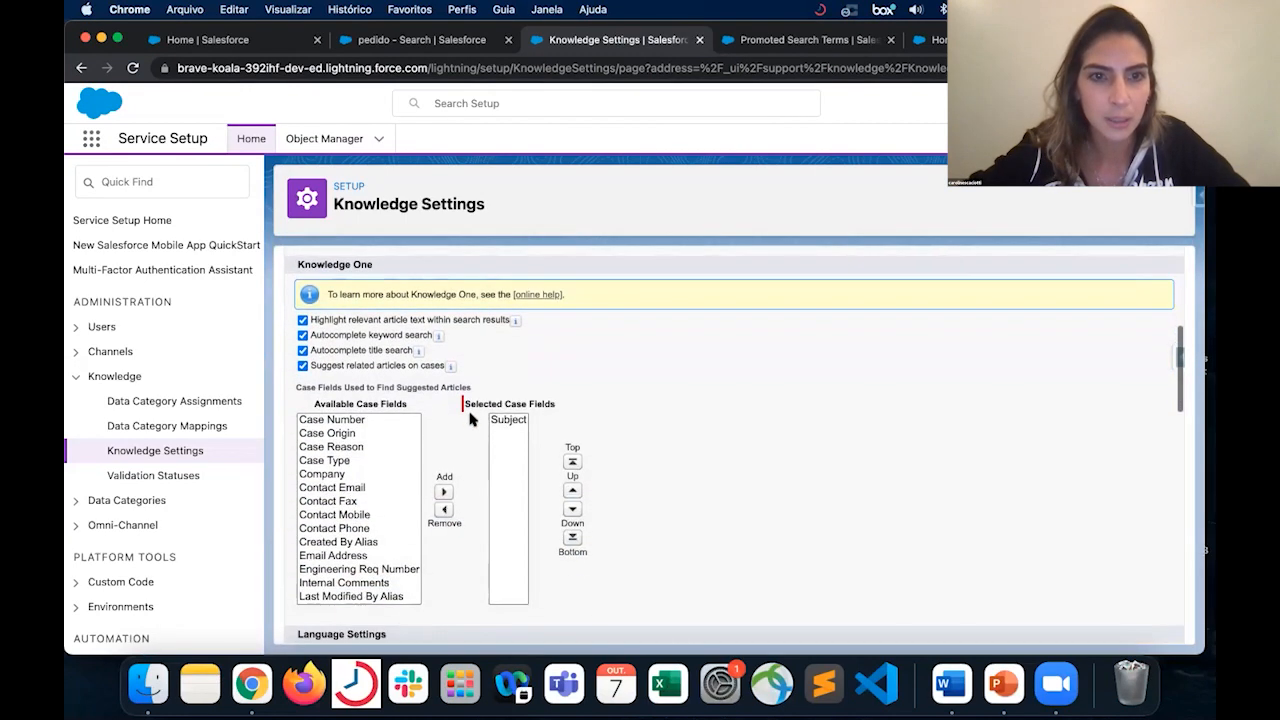
{"action": "left_click", "coordinate": [398, 367]}
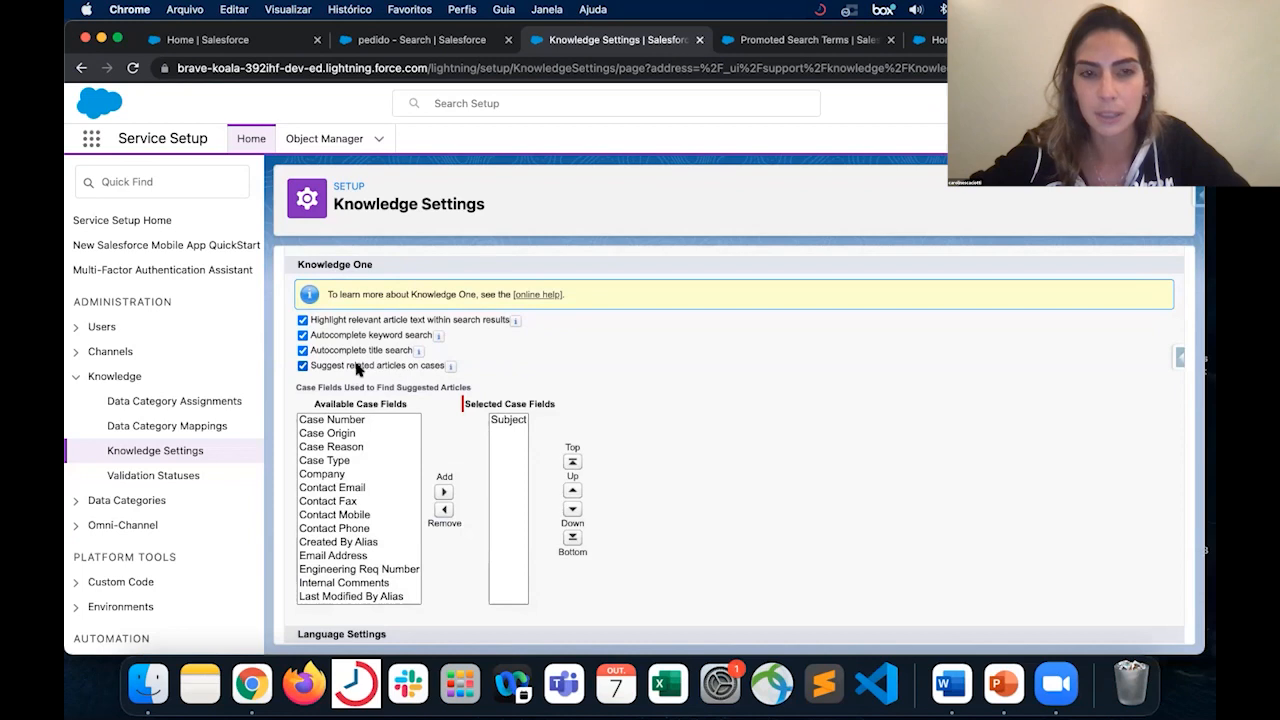
{"action": "left_click", "coordinate": [398, 367]}
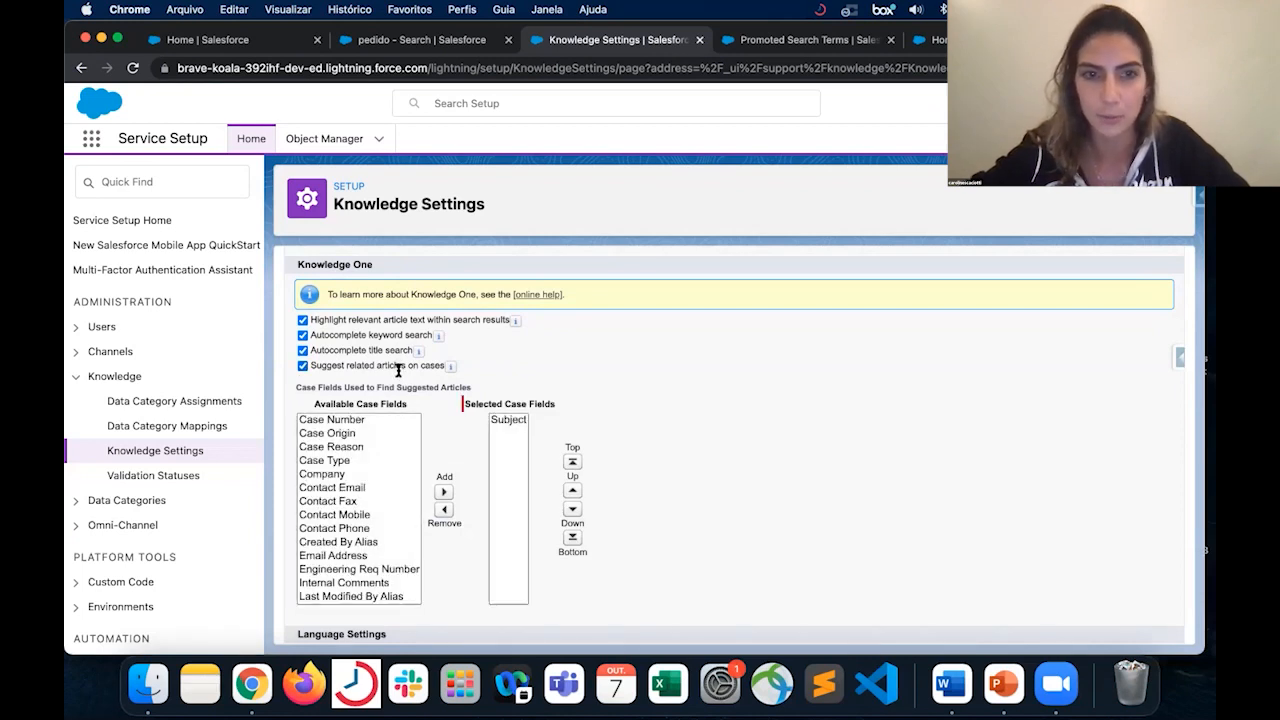
- Examine the available case fields for finding suggested articles and highlight Case Reason without adding it
{"action": "scroll", "coordinate": [335, 477], "scroll_direction": "down", "scroll_amount": 5}
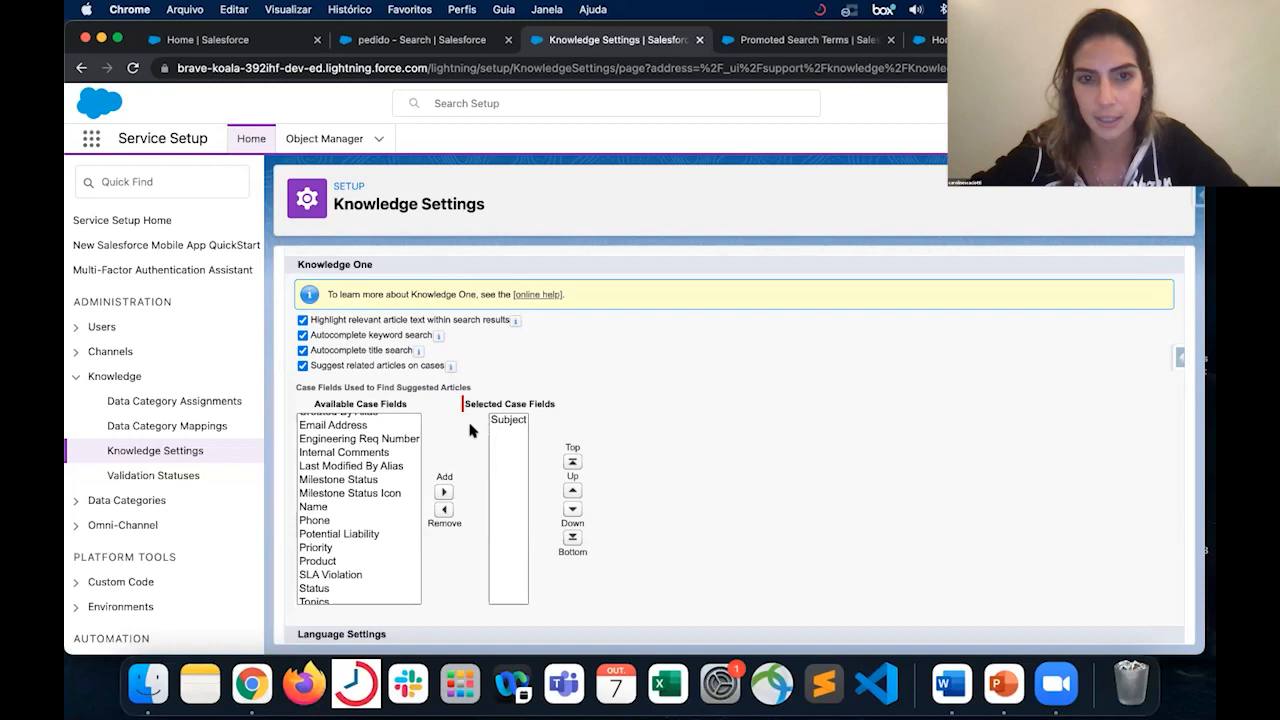
{"action": "scroll", "coordinate": [384, 480], "scroll_direction": "up", "scroll_amount": 1}
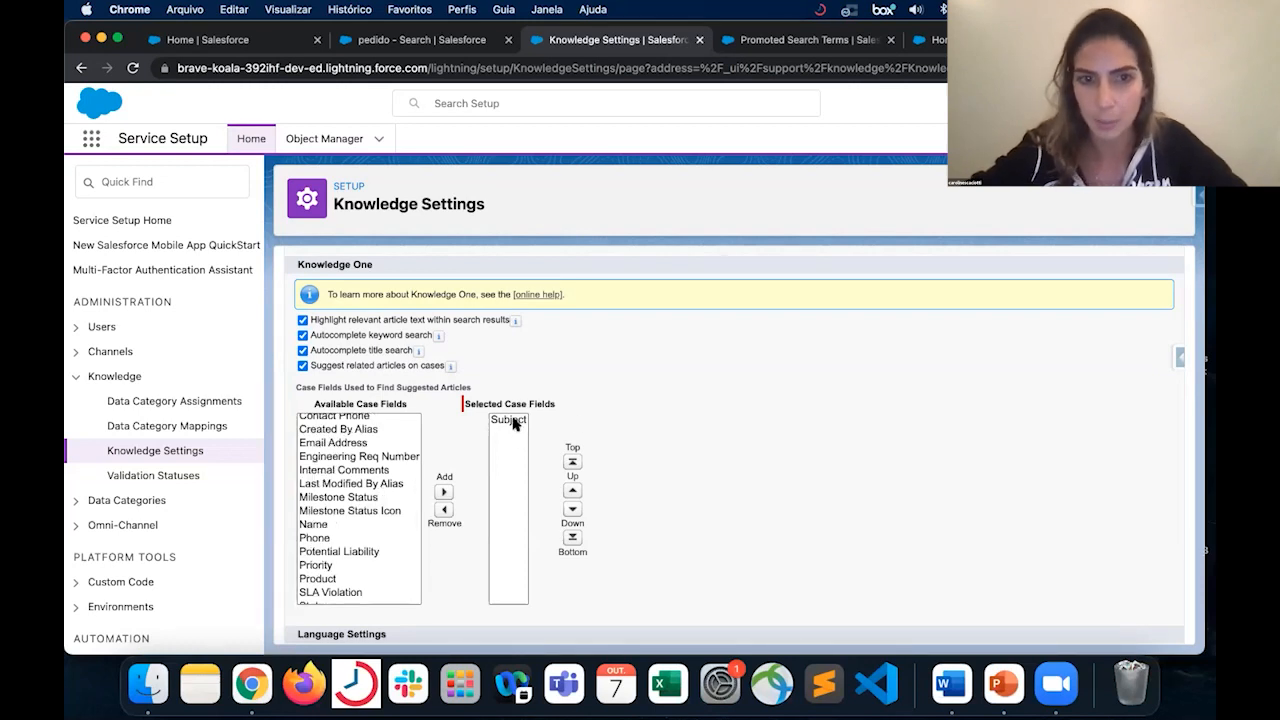
{"action": "scroll", "coordinate": [366, 474], "scroll_direction": "up", "scroll_amount": 5}
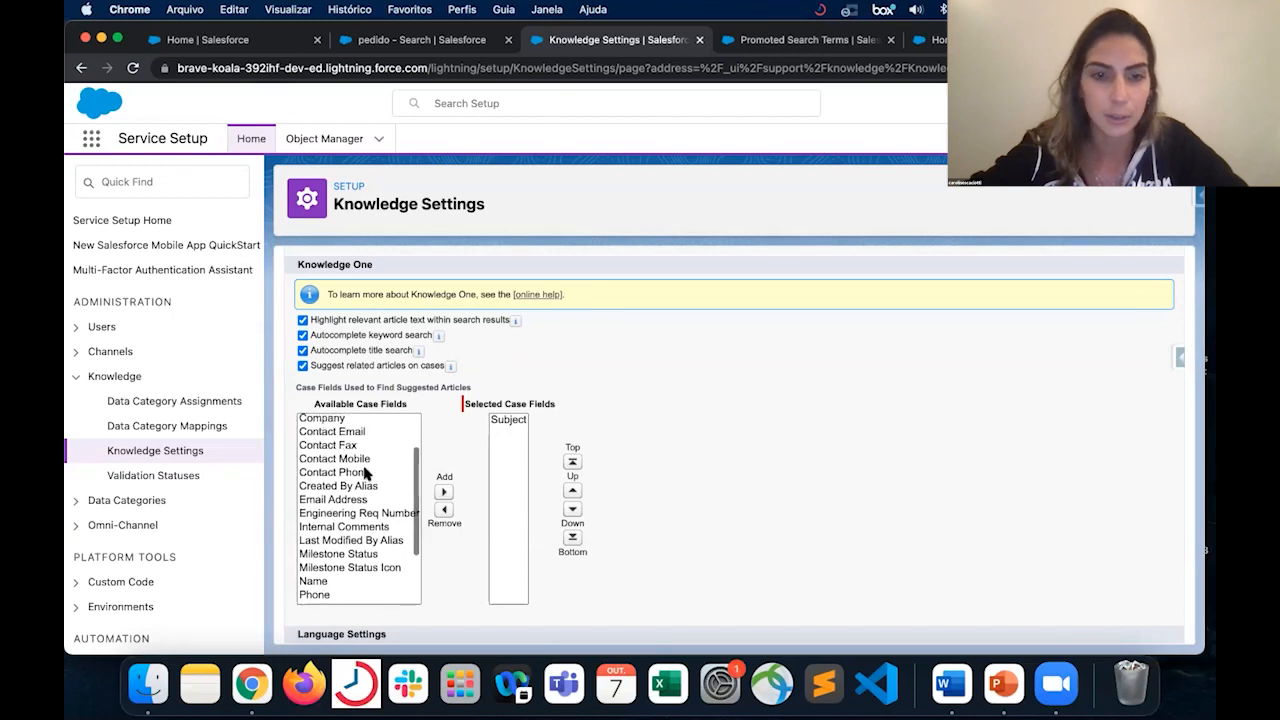
{"action": "scroll", "coordinate": [366, 474], "scroll_direction": "up", "scroll_amount": 1}
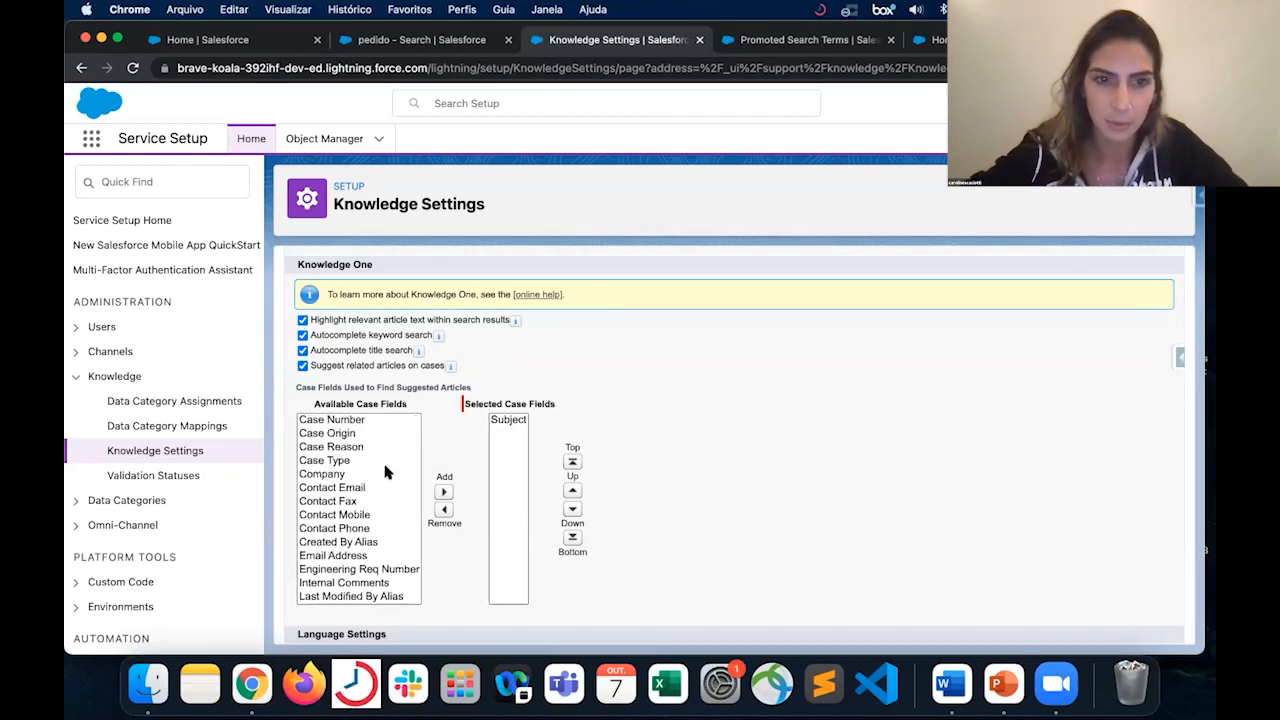
{"action": "left_click", "coordinate": [356, 450]}
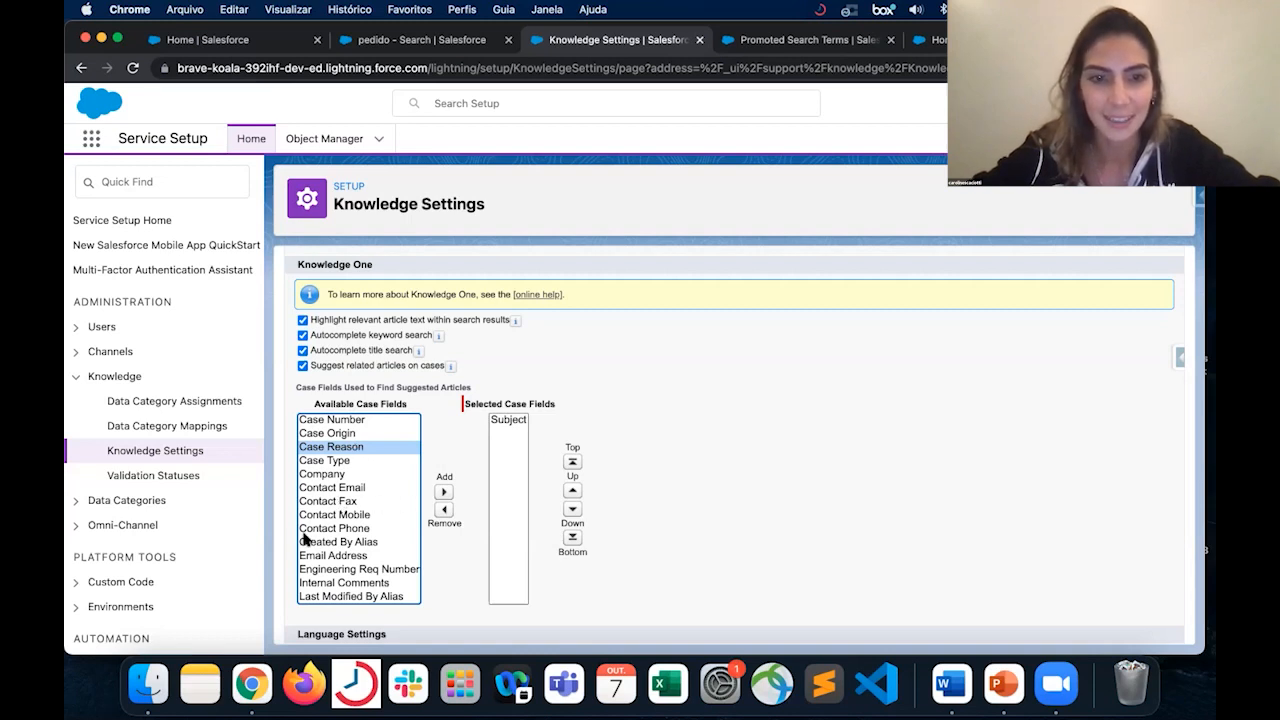
{"action": "scroll", "coordinate": [349, 484], "scroll_direction": "down", "scroll_amount": 5}
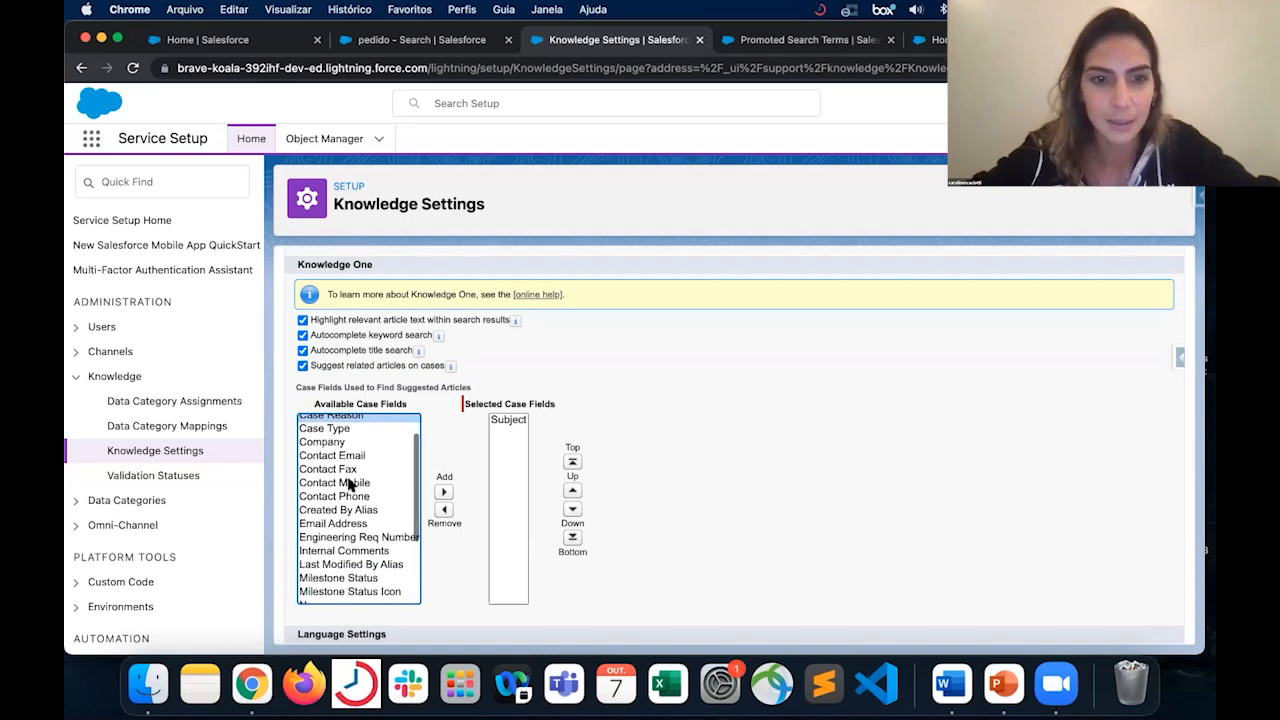
{"action": "scroll", "coordinate": [349, 484], "scroll_direction": "down", "scroll_amount": 2}
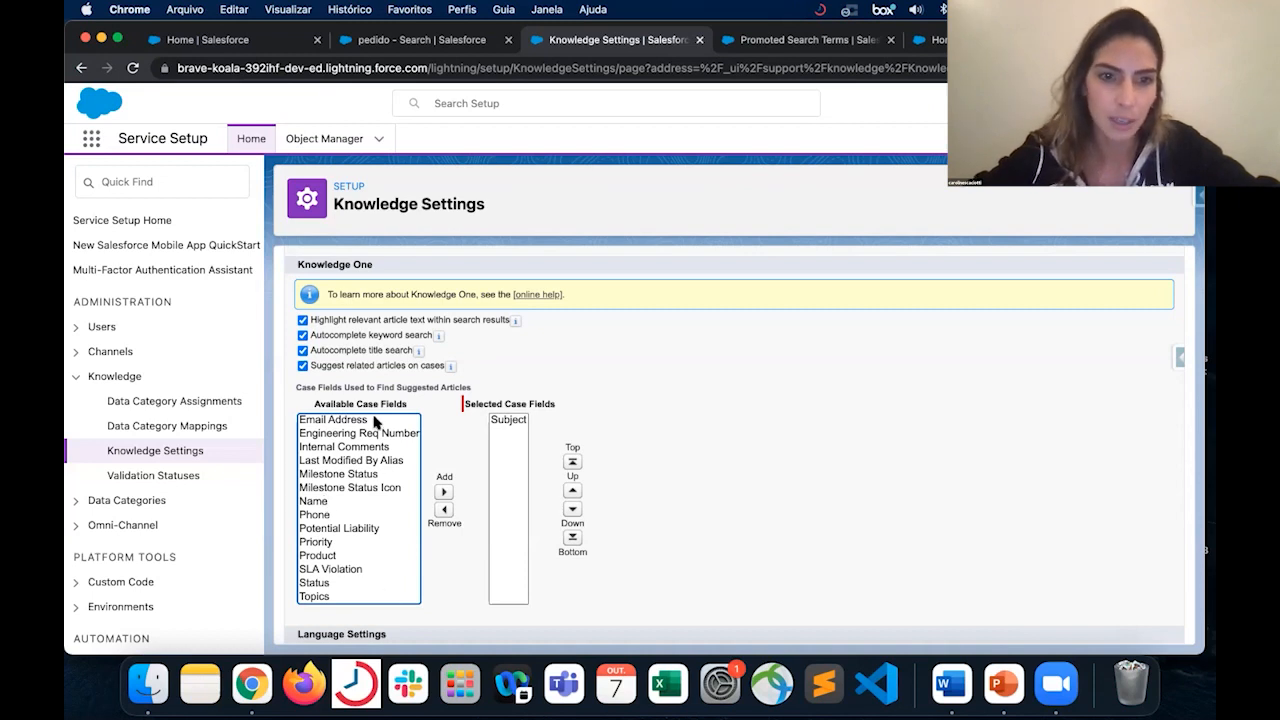
- Add the Product and Name case fields to the selected fields used to find suggested articles
{"action": "left_click", "coordinate": [316, 556]}
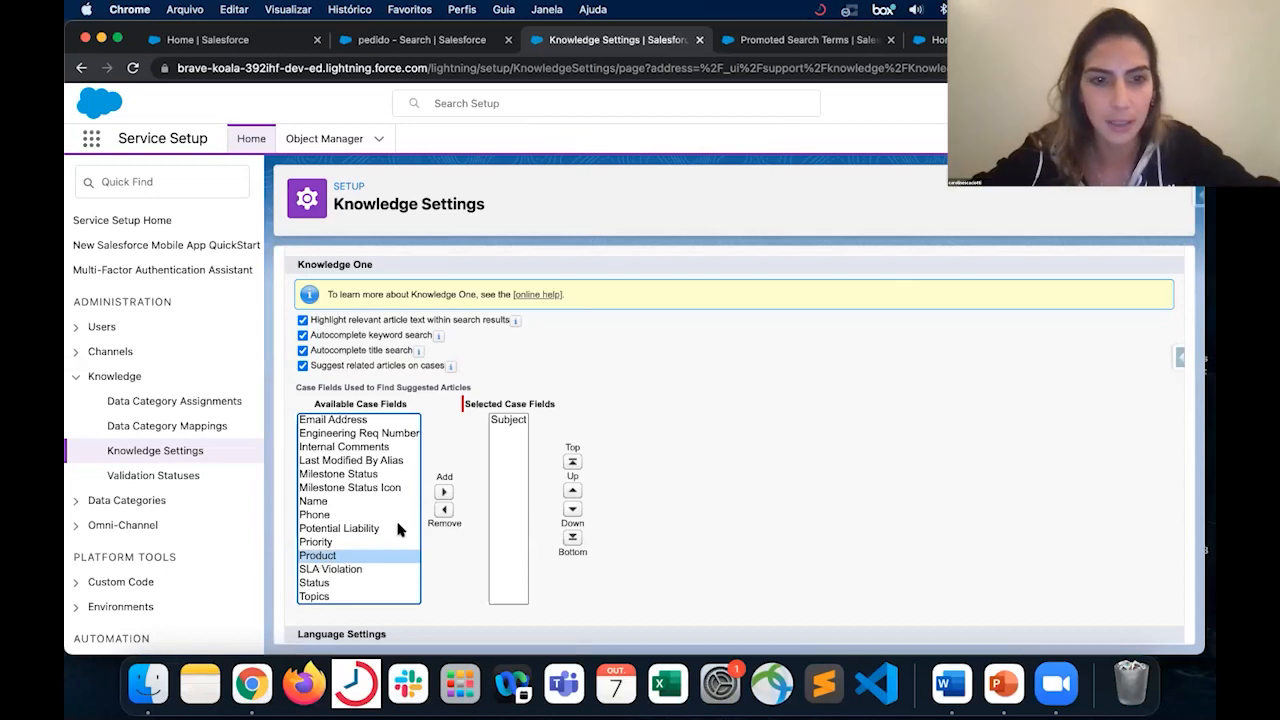
{"action": "scroll", "coordinate": [392, 520], "scroll_direction": "up", "scroll_amount": 4}
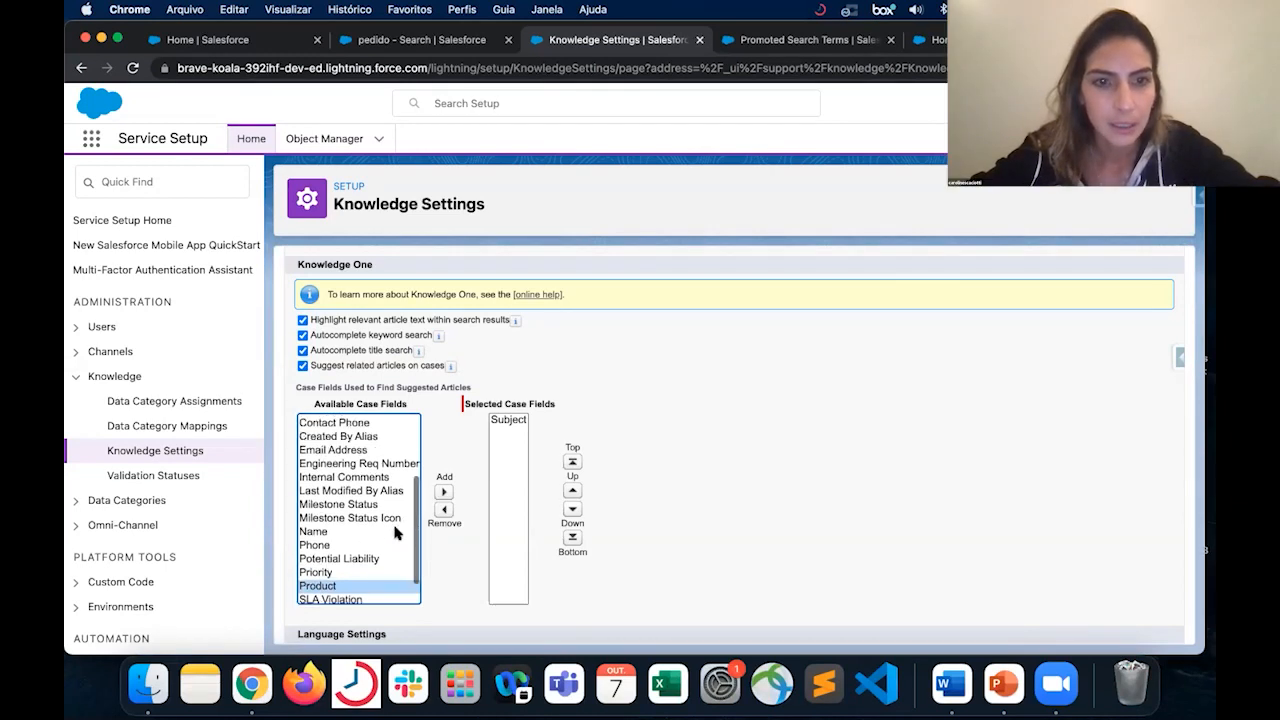
{"action": "scroll", "coordinate": [394, 529], "scroll_direction": "down", "scroll_amount": 2}
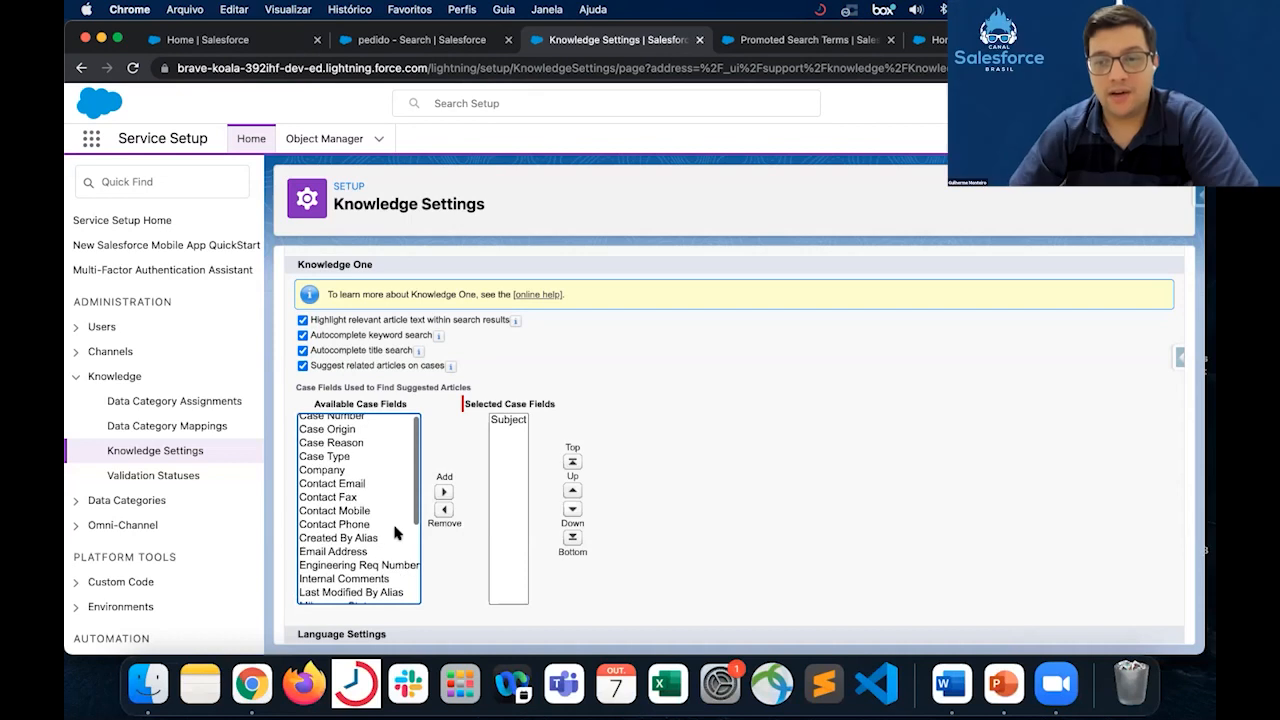
{"action": "scroll", "coordinate": [396, 533], "scroll_direction": "down", "scroll_amount": 2}
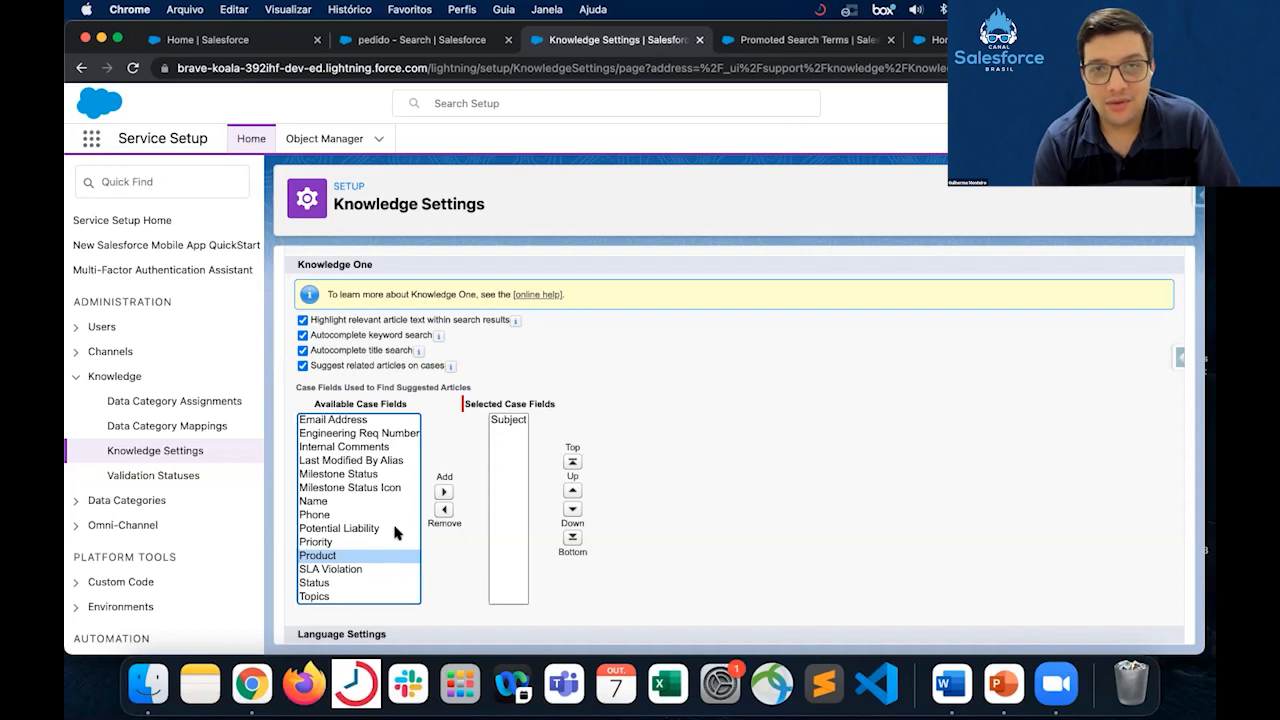
{"action": "left_click", "coordinate": [443, 491]}
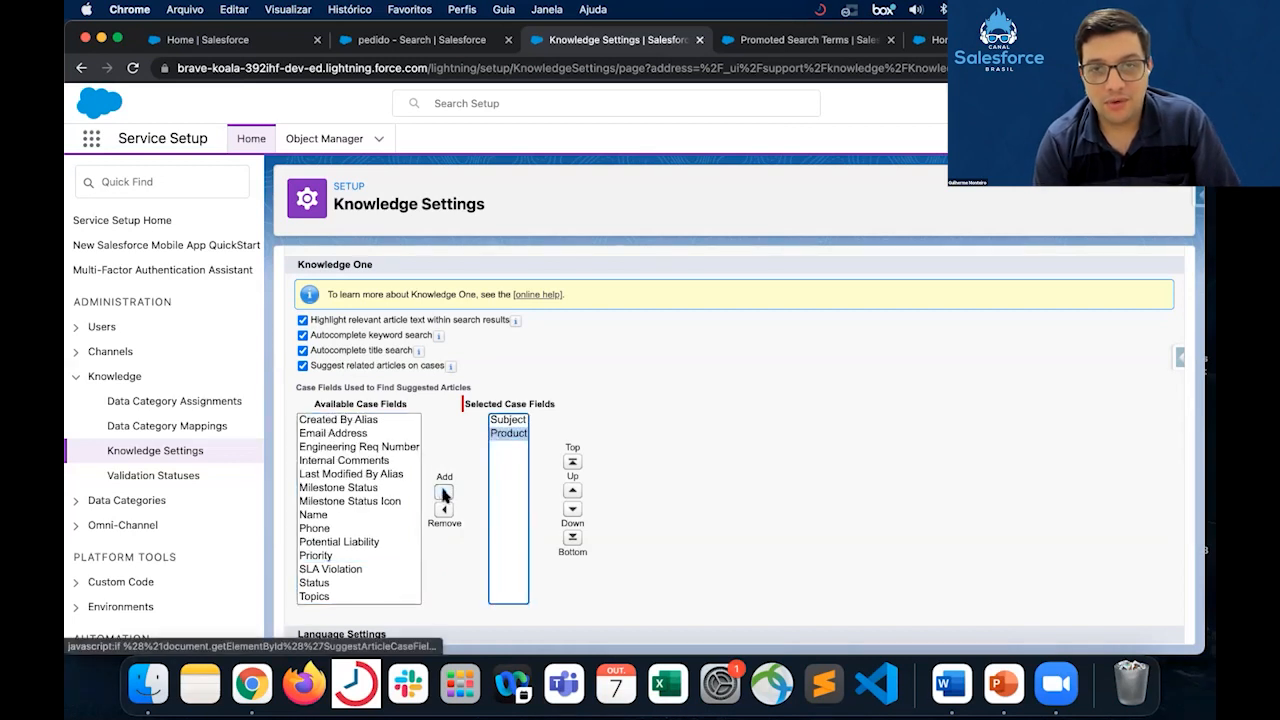
{"action": "left_click", "coordinate": [350, 513]}
{"action": "left_click", "coordinate": [445, 494]}
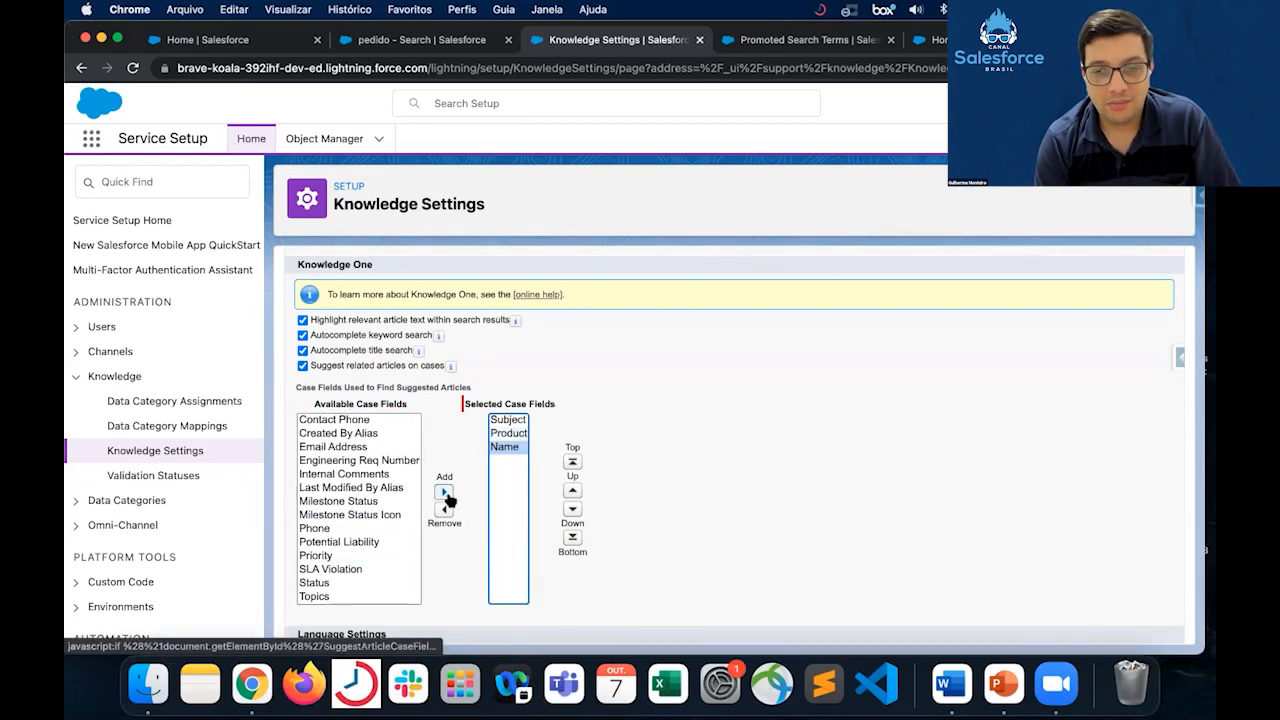
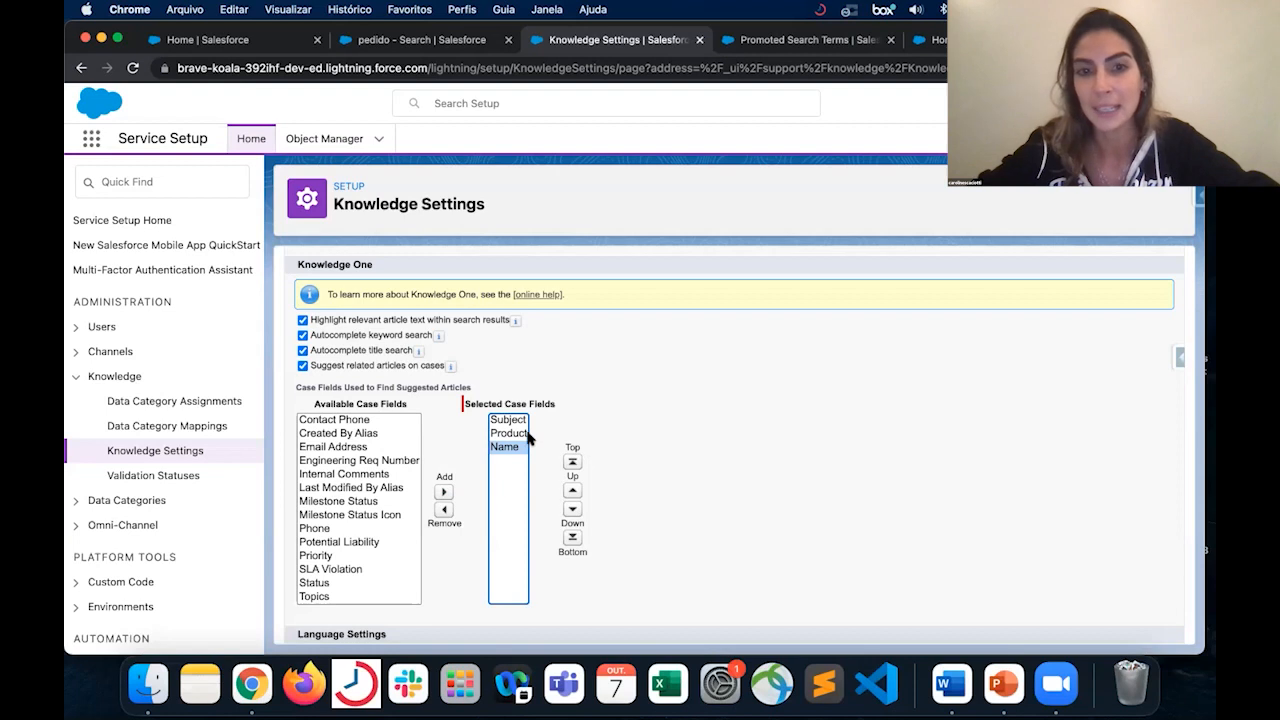
- Move the Name field up one place in the selected case fields and return it to its place below Product
{"action": "left_click", "coordinate": [510, 420]}
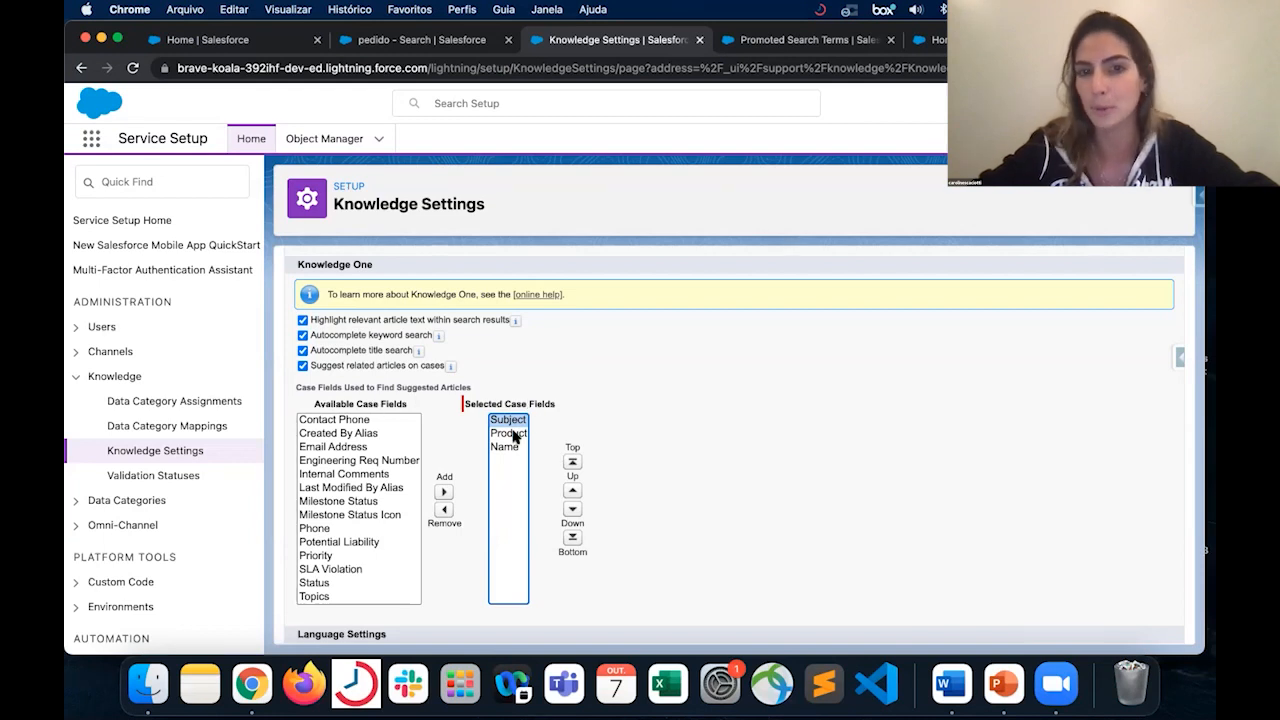
{"action": "left_click", "coordinate": [512, 433], "text": "shift"}
{"action": "left_click", "coordinate": [505, 448]}
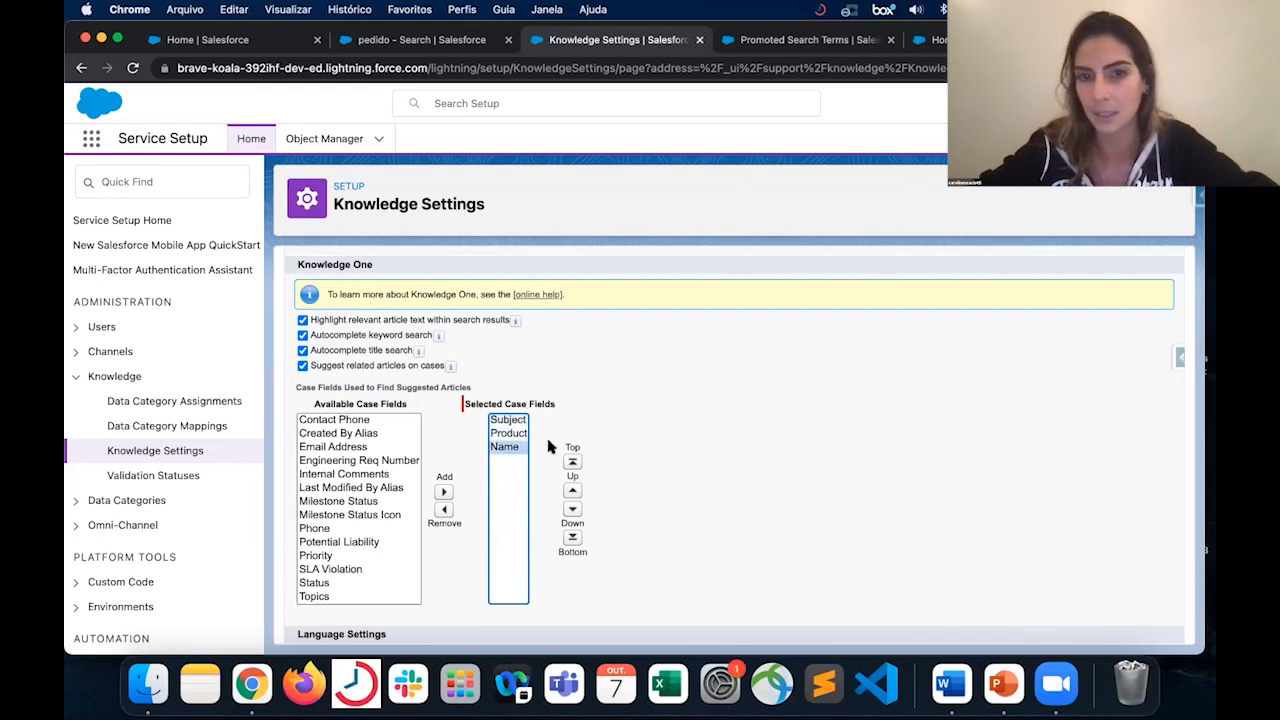
{"action": "left_click", "coordinate": [575, 490]}
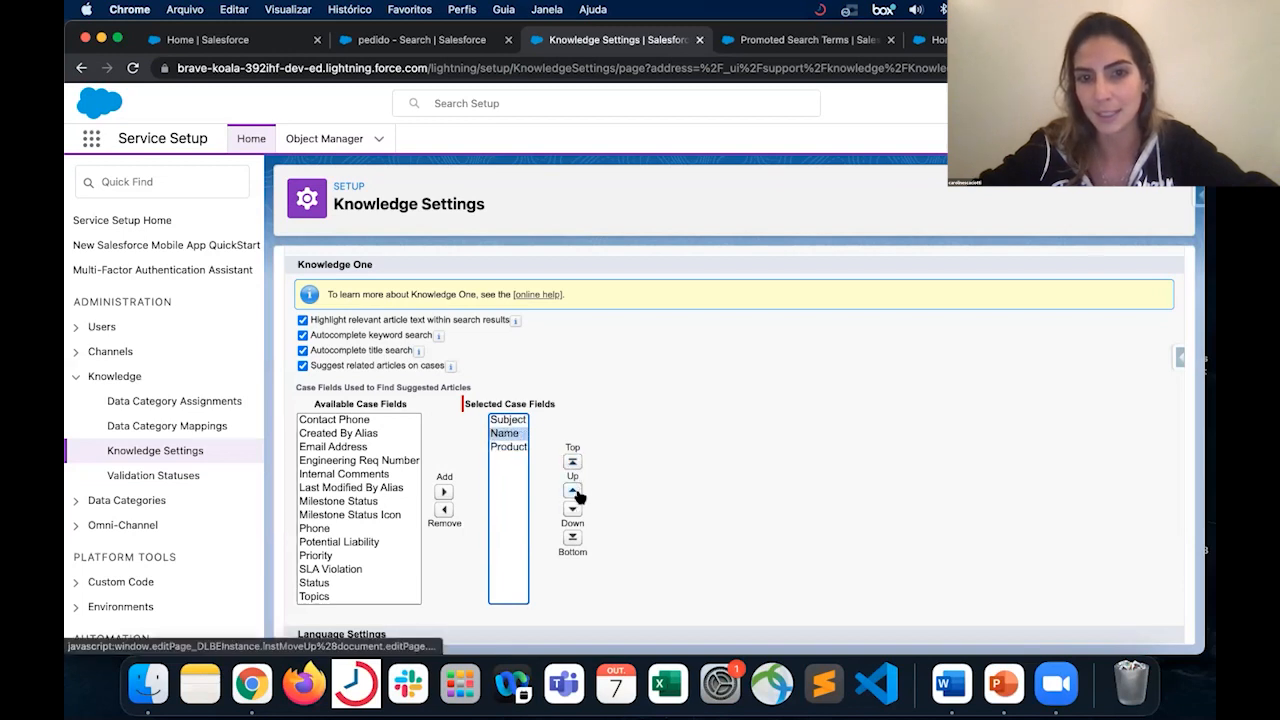
{"action": "left_click", "coordinate": [575, 510]}
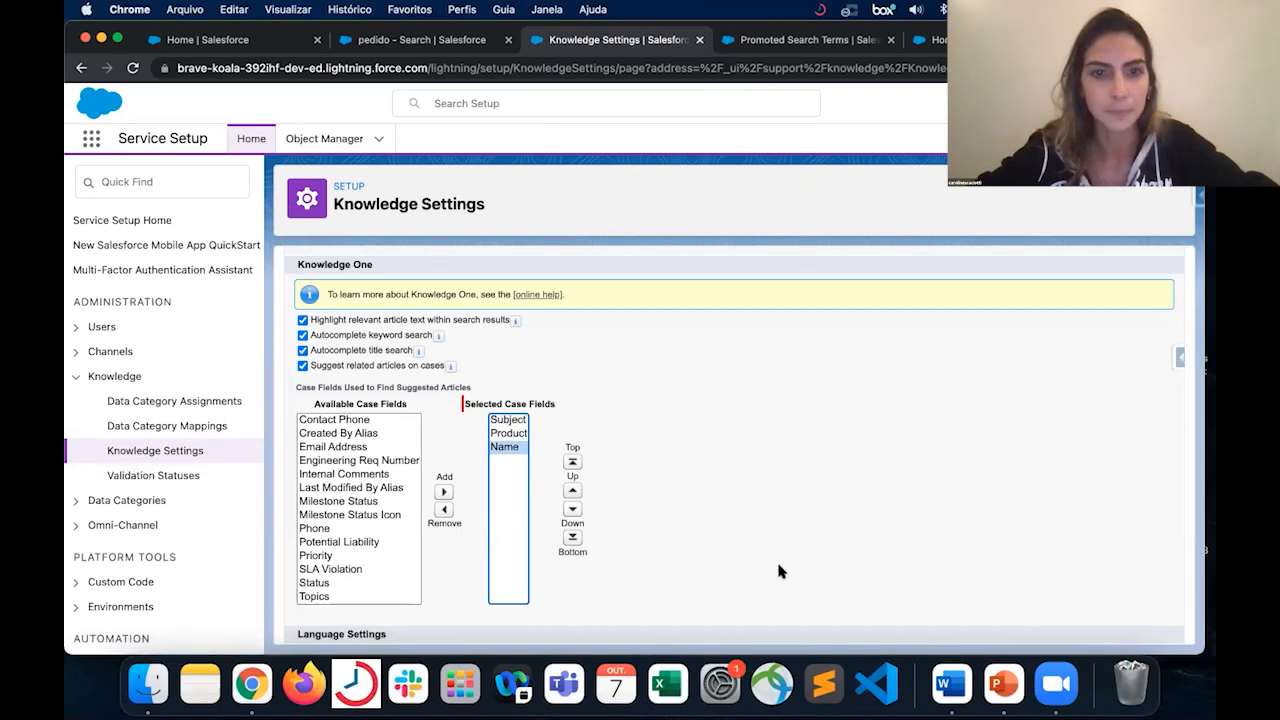
- Add Internal Comments to the selected case fields used to find suggested articles
{"action": "scroll", "coordinate": [780, 466], "scroll_direction": "down", "scroll_amount": 2}
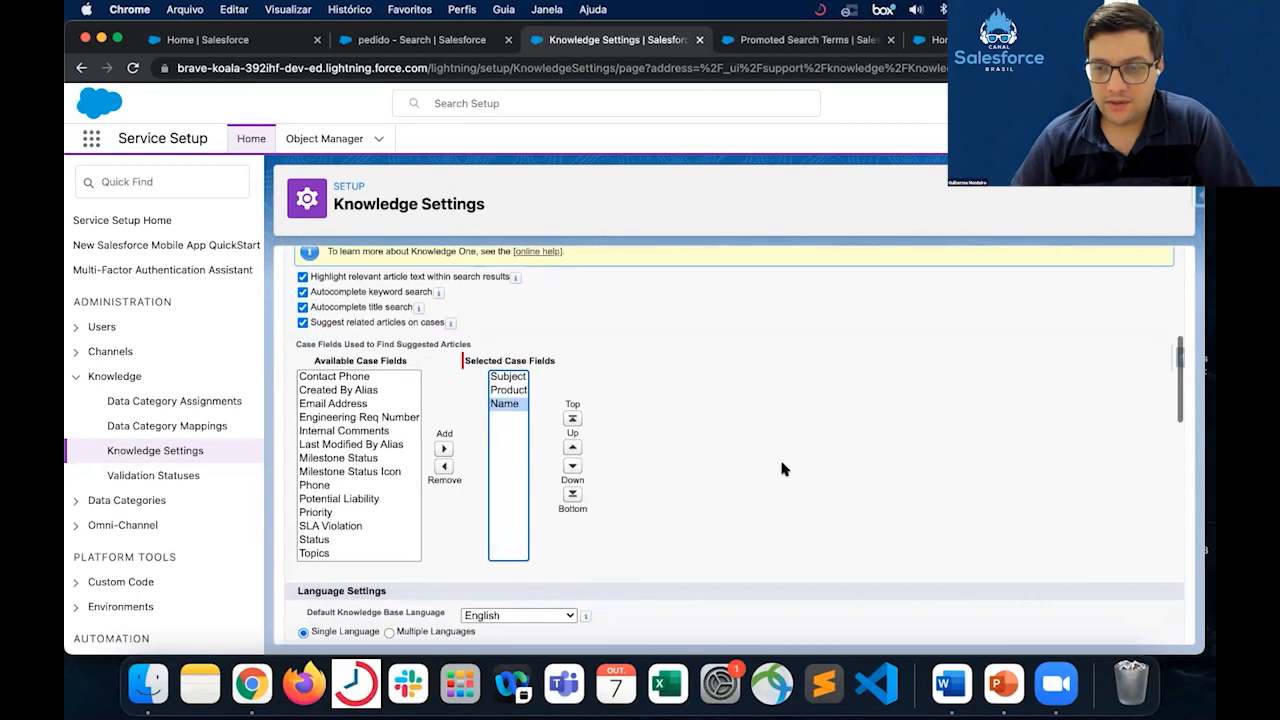
{"action": "left_click", "coordinate": [345, 427]}
{"action": "left_click", "coordinate": [443, 445]}
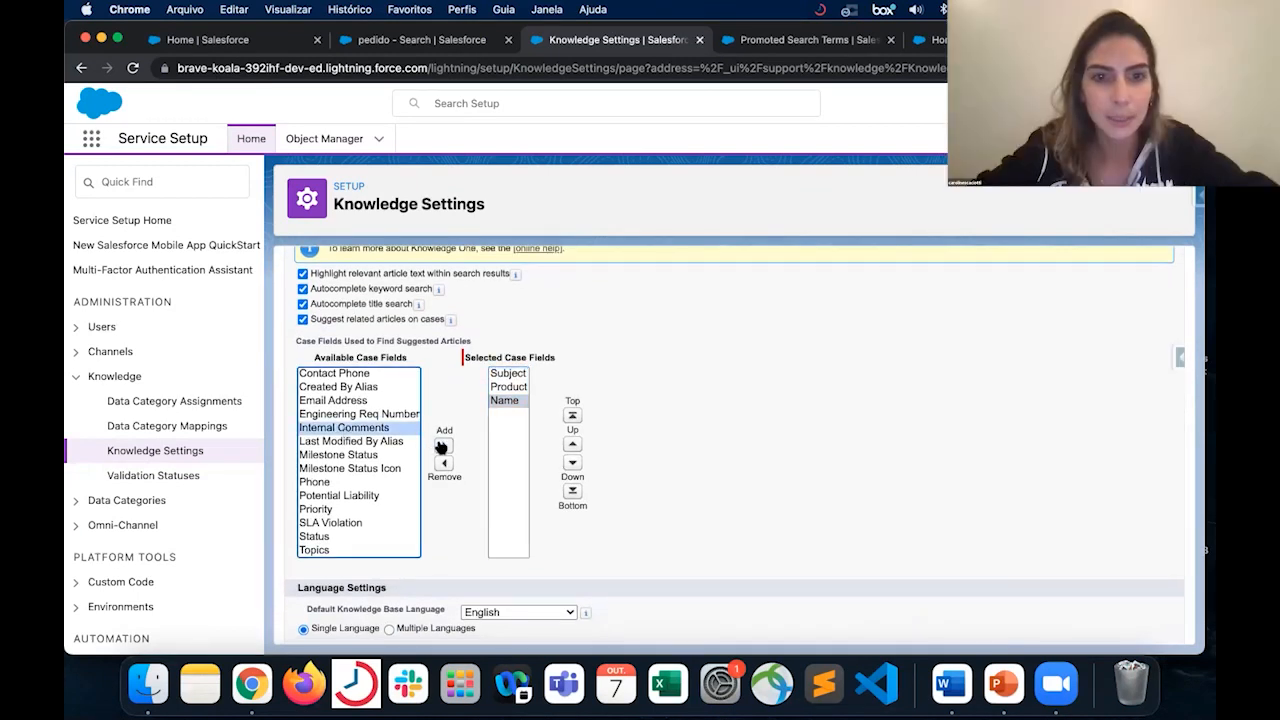
- Add Last Modified By Alias, Engineering Req Number and Milestone Status to the selected case fields for suggested articles
{"action": "left_click", "coordinate": [385, 441]}
{"action": "left_click", "coordinate": [443, 445]}
{"action": "left_click", "coordinate": [400, 441]}
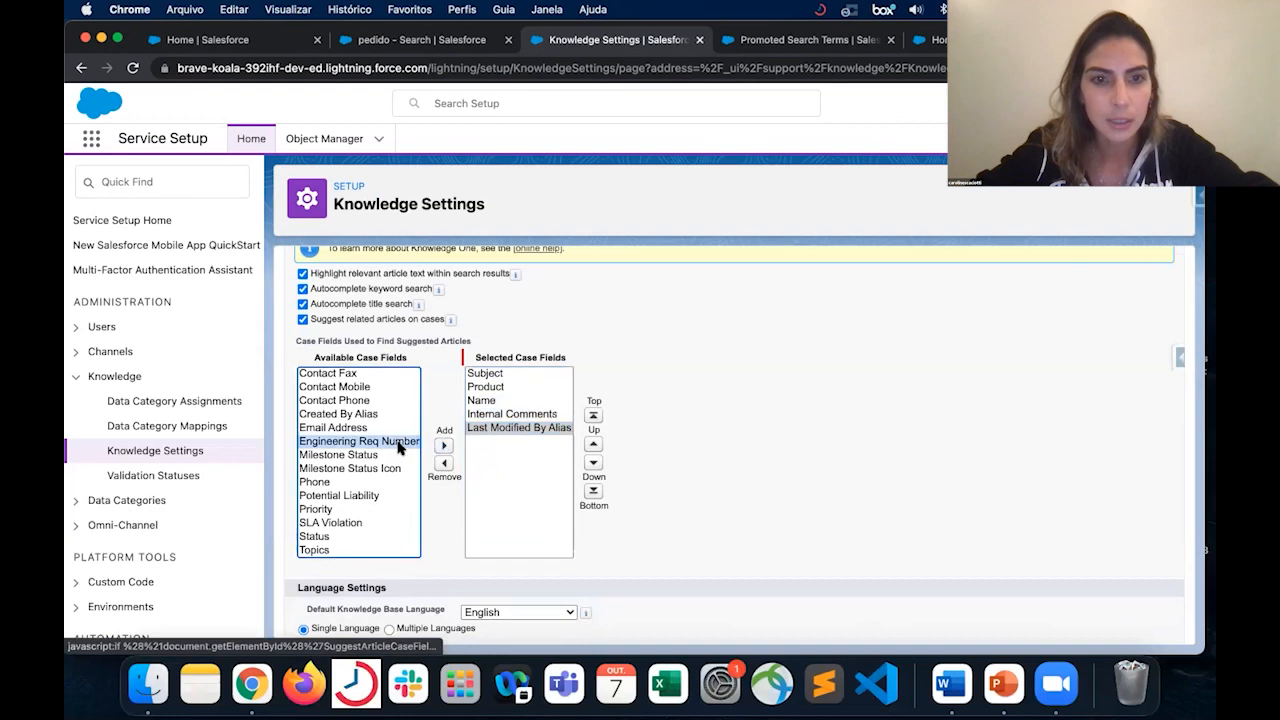
{"action": "left_click", "coordinate": [443, 447]}
{"action": "left_click", "coordinate": [376, 443]}
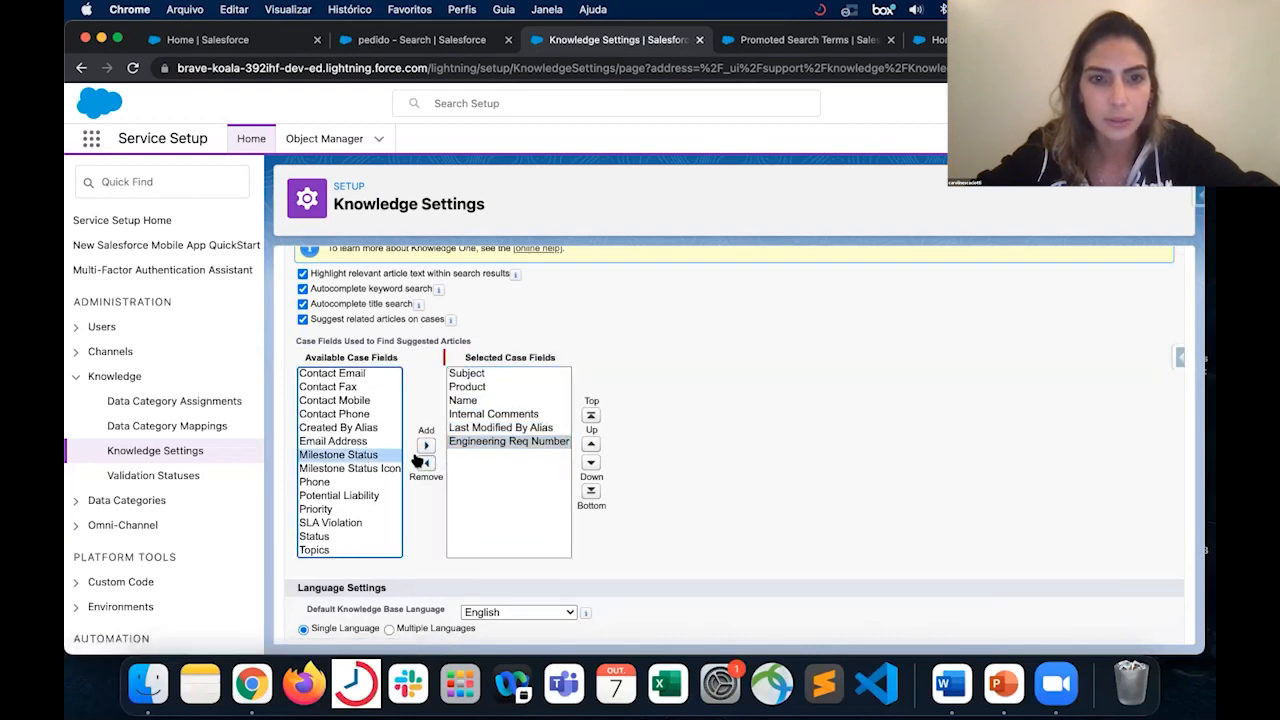
{"action": "left_click", "coordinate": [427, 448]}
{"action": "left_click", "coordinate": [378, 455]}
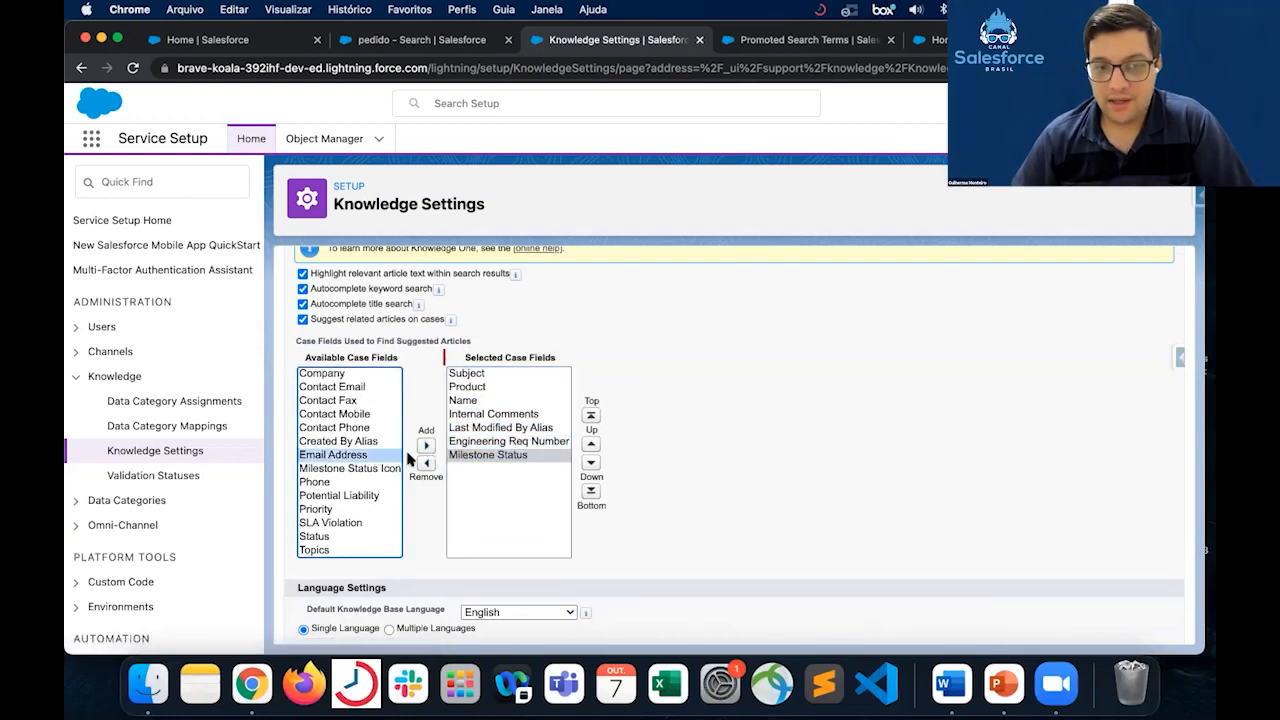
{"action": "left_click", "coordinate": [669, 405]}
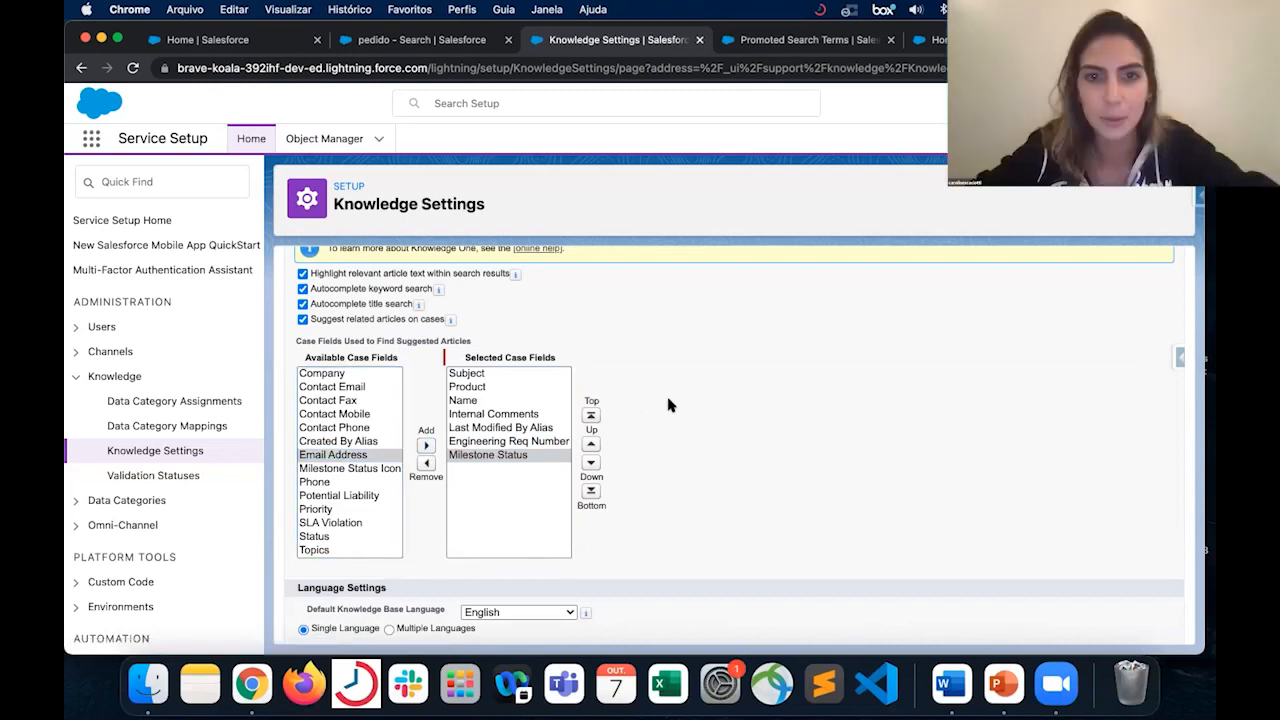
- Try to save the Knowledge Settings and check the Knowledge One section for the limit on selected case fields
{"action": "scroll", "coordinate": [669, 405], "scroll_direction": "up", "scroll_amount": 4}
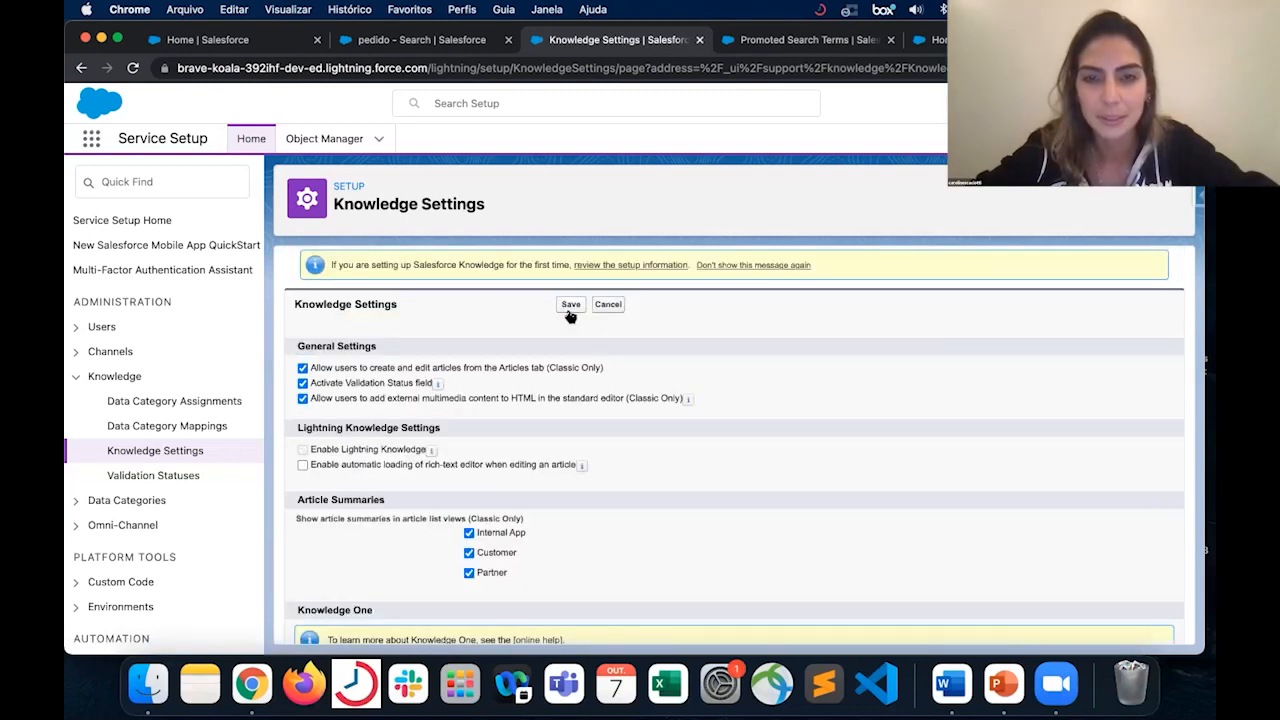
{"action": "scroll", "coordinate": [886, 385], "scroll_direction": "down", "scroll_amount": 3}
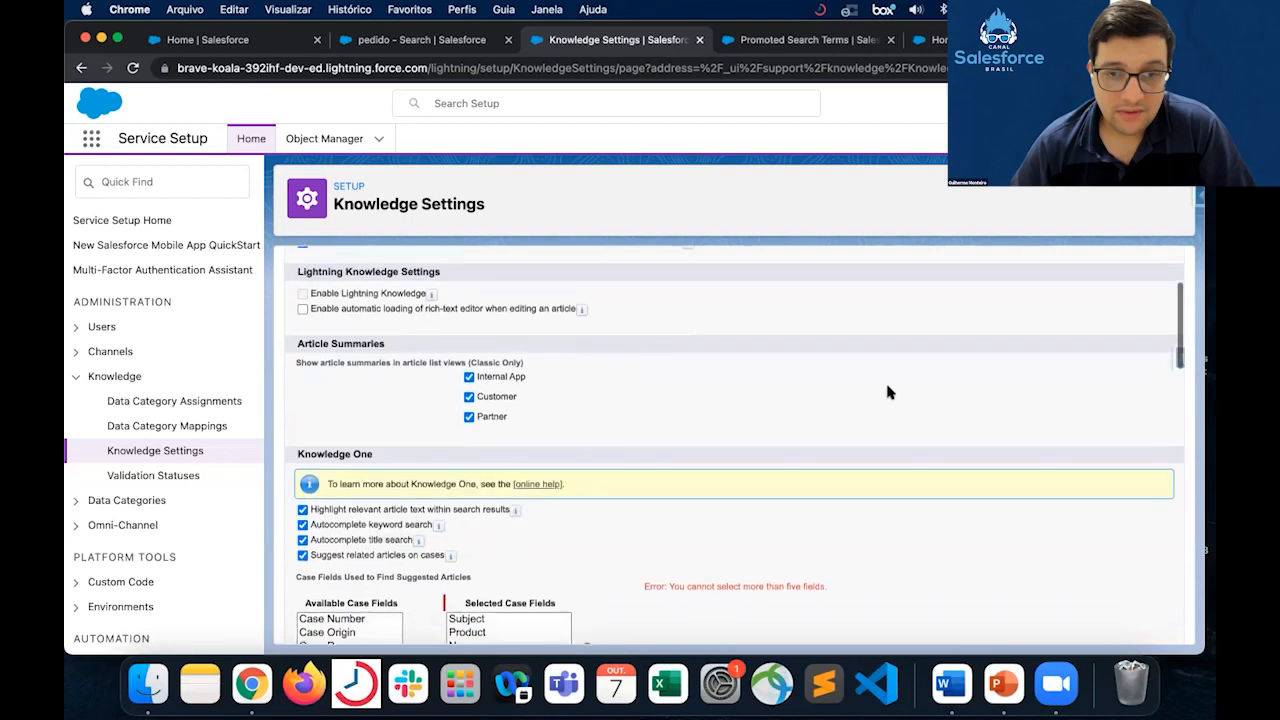
{"action": "scroll", "coordinate": [886, 393], "scroll_direction": "down", "scroll_amount": 4}
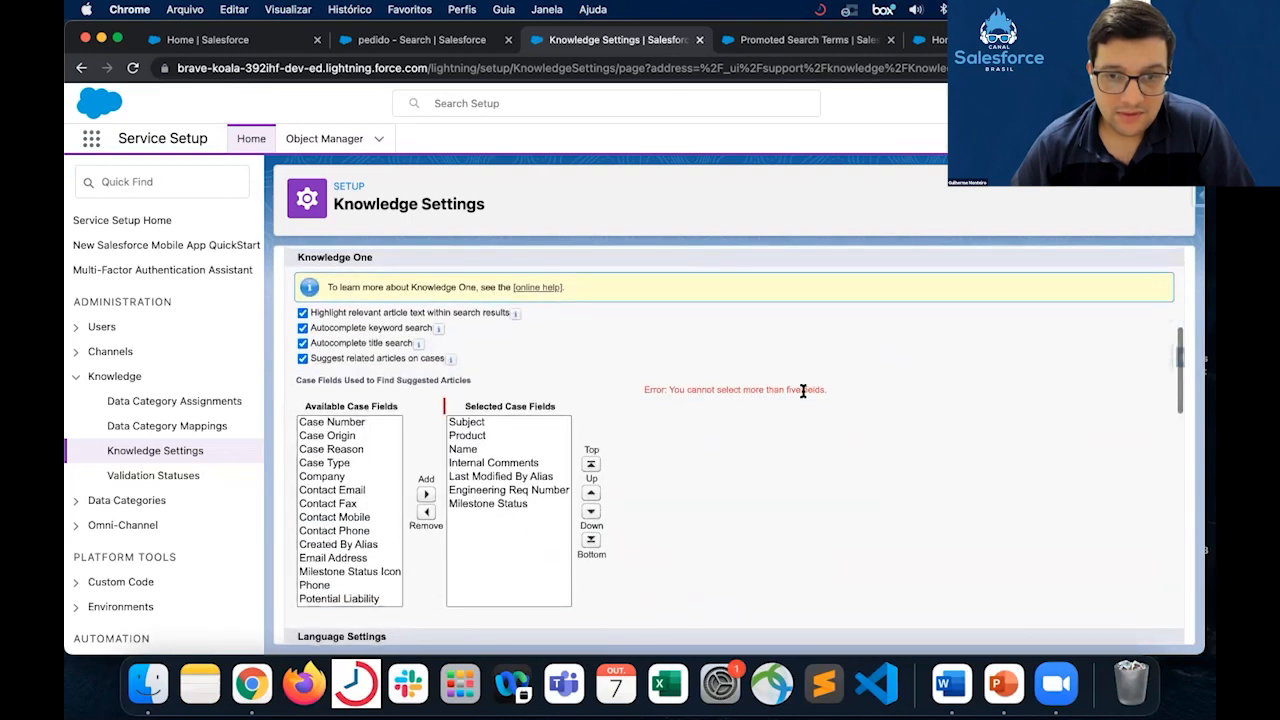
{"action": "left_click_drag", "start_coordinate": [785, 390], "coordinate": [832, 389]}
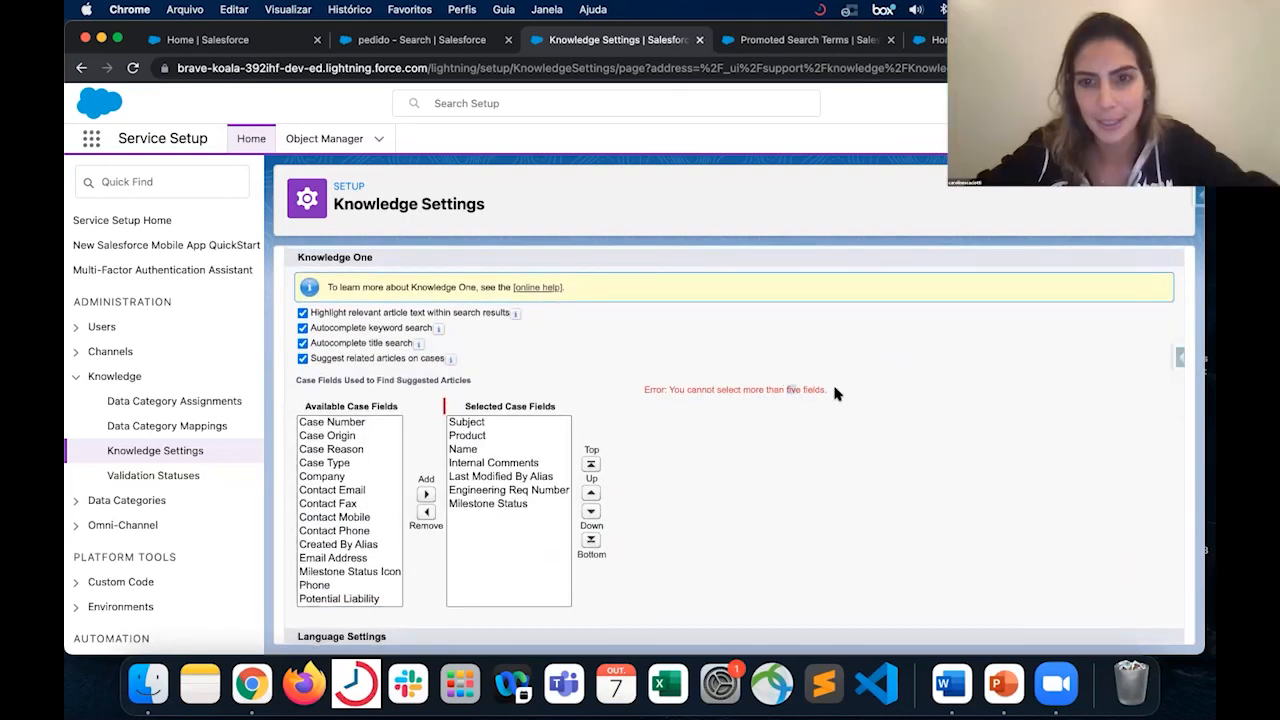
- Remove Last Modified By Alias, Engineering Req Number and Milestone Status from the selected case fields and save the Knowledge Settings
{"action": "left_click", "coordinate": [489, 505]}
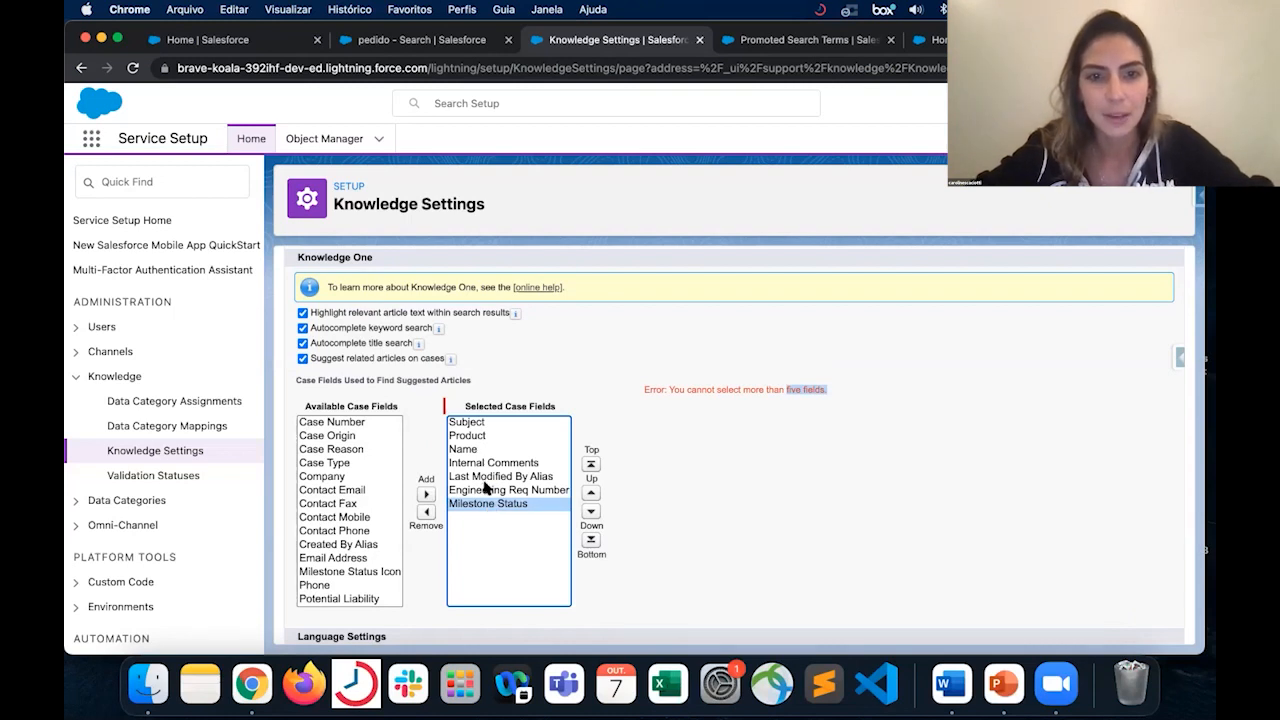
{"action": "right_click", "coordinate": [481, 477], "text": "shift"}
{"action": "left_click", "coordinate": [429, 515]}
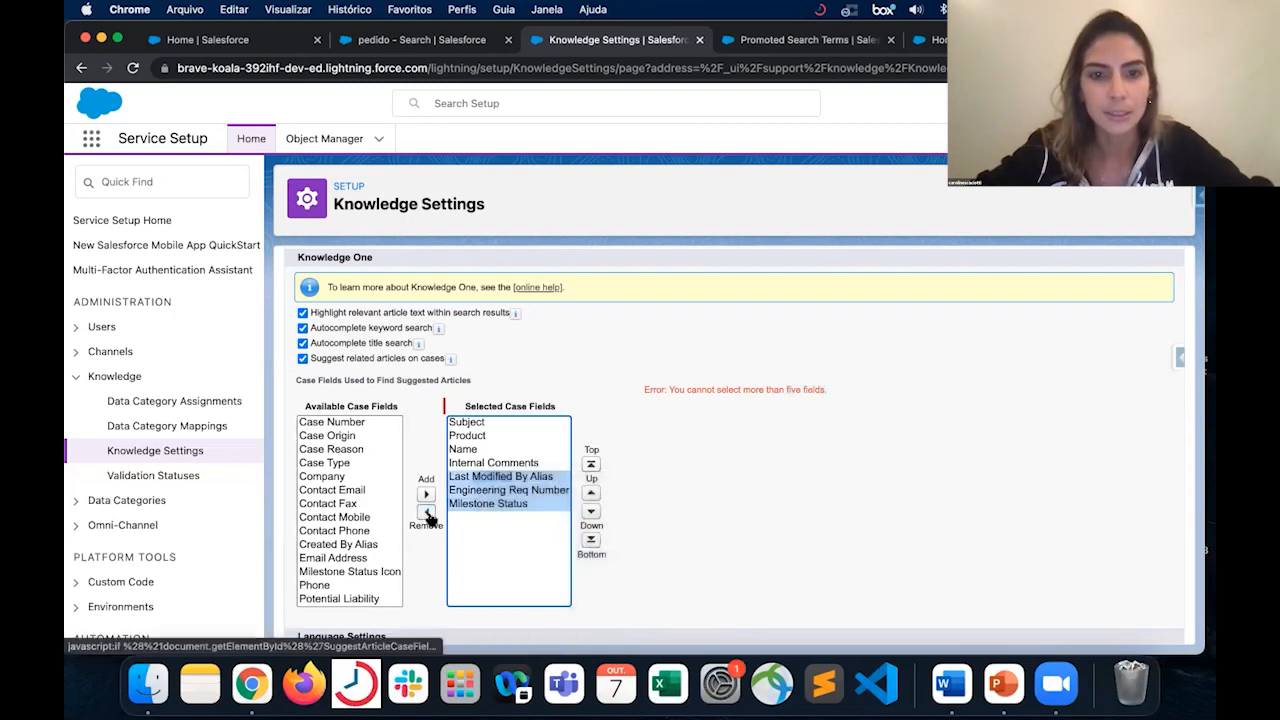
{"action": "left_click", "coordinate": [428, 514]}
{"action": "scroll", "coordinate": [580, 330], "scroll_direction": "up", "scroll_amount": 5}
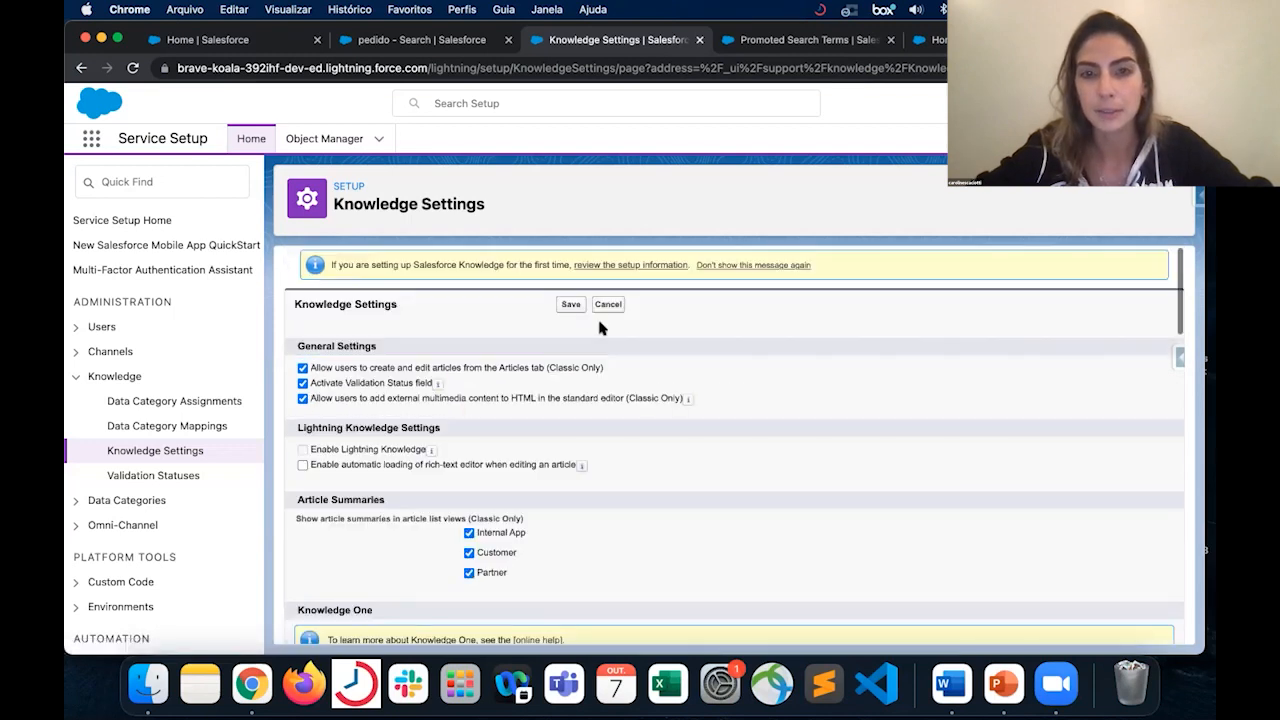
{"action": "left_click", "coordinate": [570, 305]}
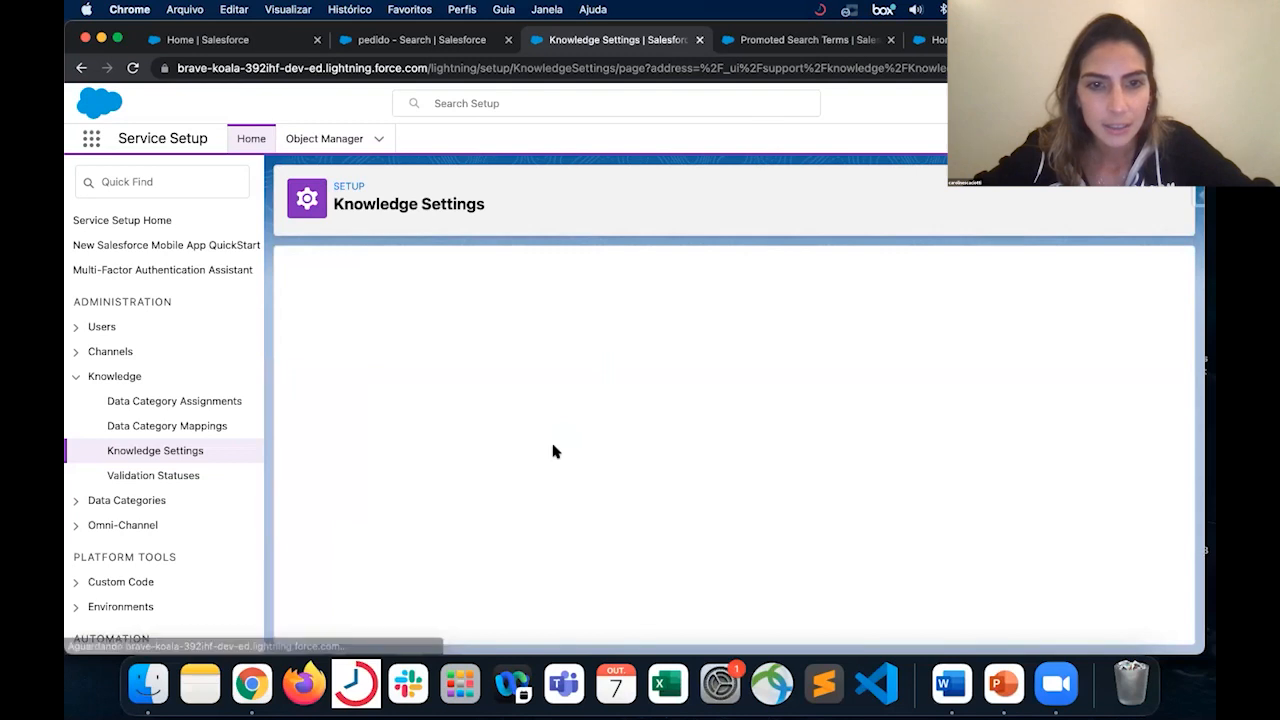
- Review the saved Knowledge Settings from the Knowledge One case fields through Knowledge Statistics Settings
{"action": "scroll", "coordinate": [555, 572], "scroll_direction": "down", "scroll_amount": 6}
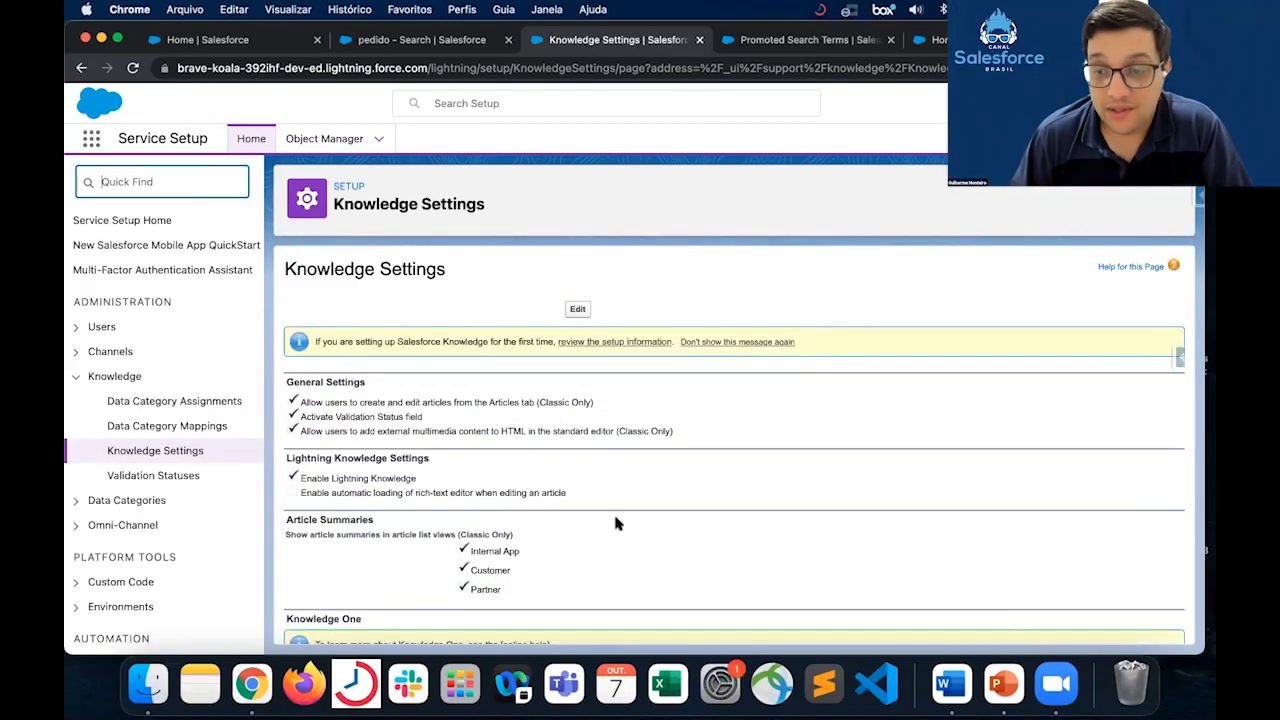
{"action": "scroll", "coordinate": [613, 511], "scroll_direction": "down", "scroll_amount": 2}
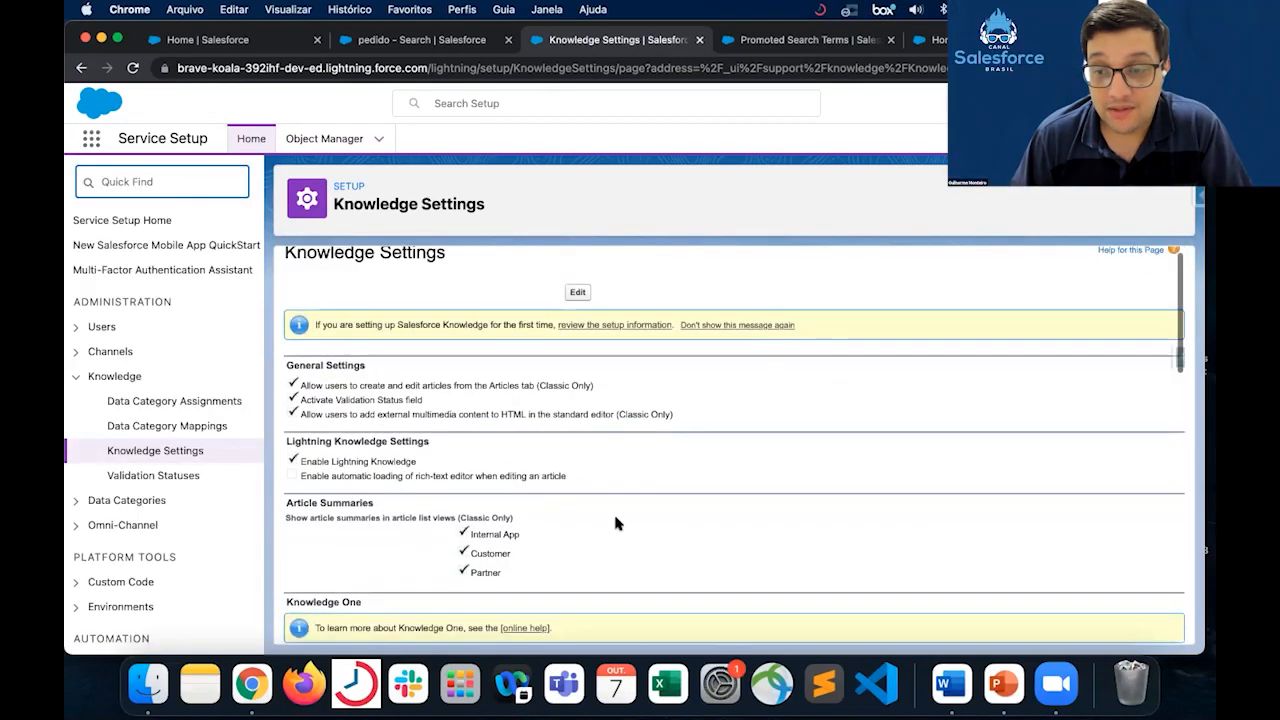
{"action": "scroll", "coordinate": [615, 522], "scroll_direction": "down", "scroll_amount": 10}
{"action": "scroll", "coordinate": [615, 522], "scroll_direction": "down", "scroll_amount": 2}
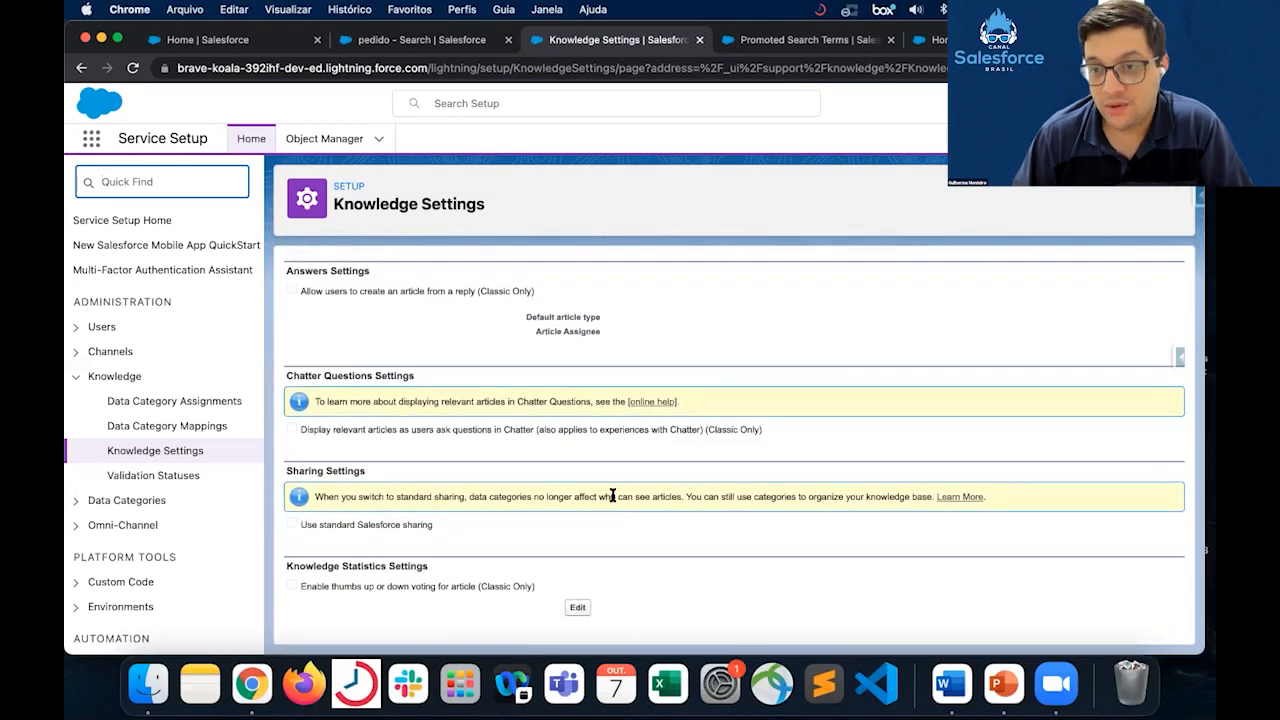
{"action": "scroll", "coordinate": [605, 404], "scroll_direction": "up", "scroll_amount": 10}
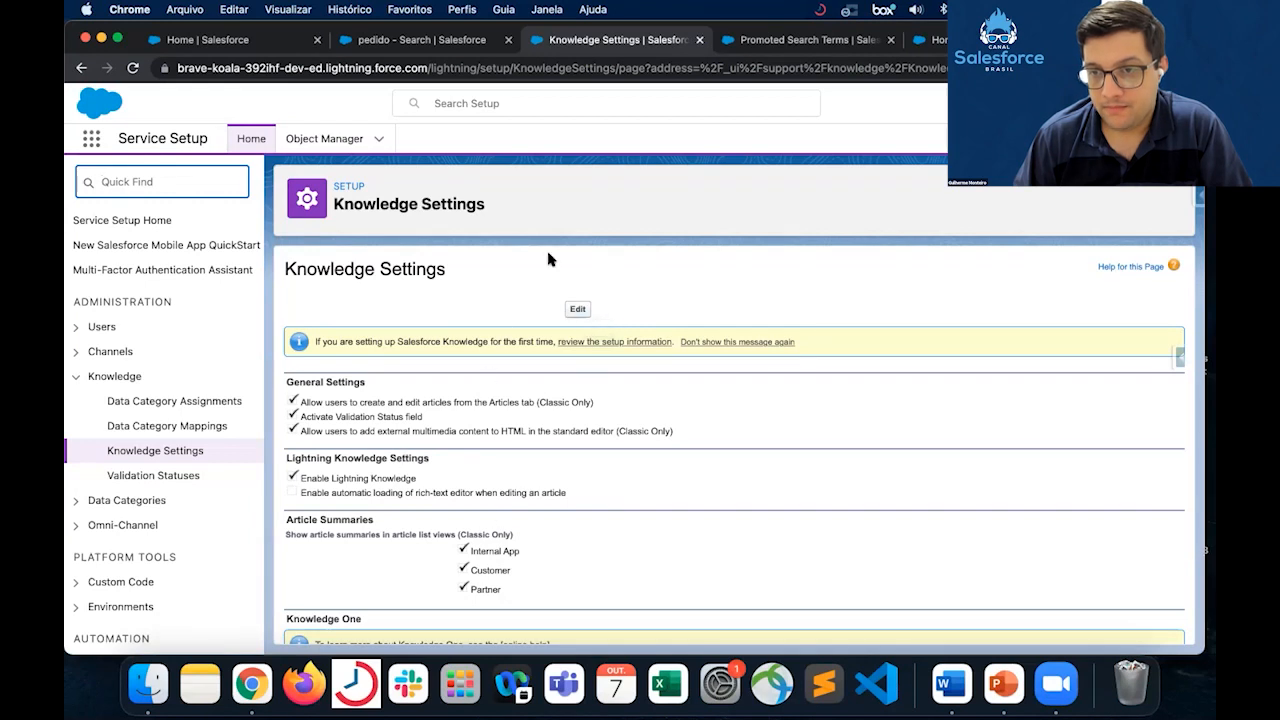
- Open Knowledge Settings for editing, set the knowledge base to Multiple Languages and check the default language choices, keeping English
{"action": "left_click", "coordinate": [580, 311]}
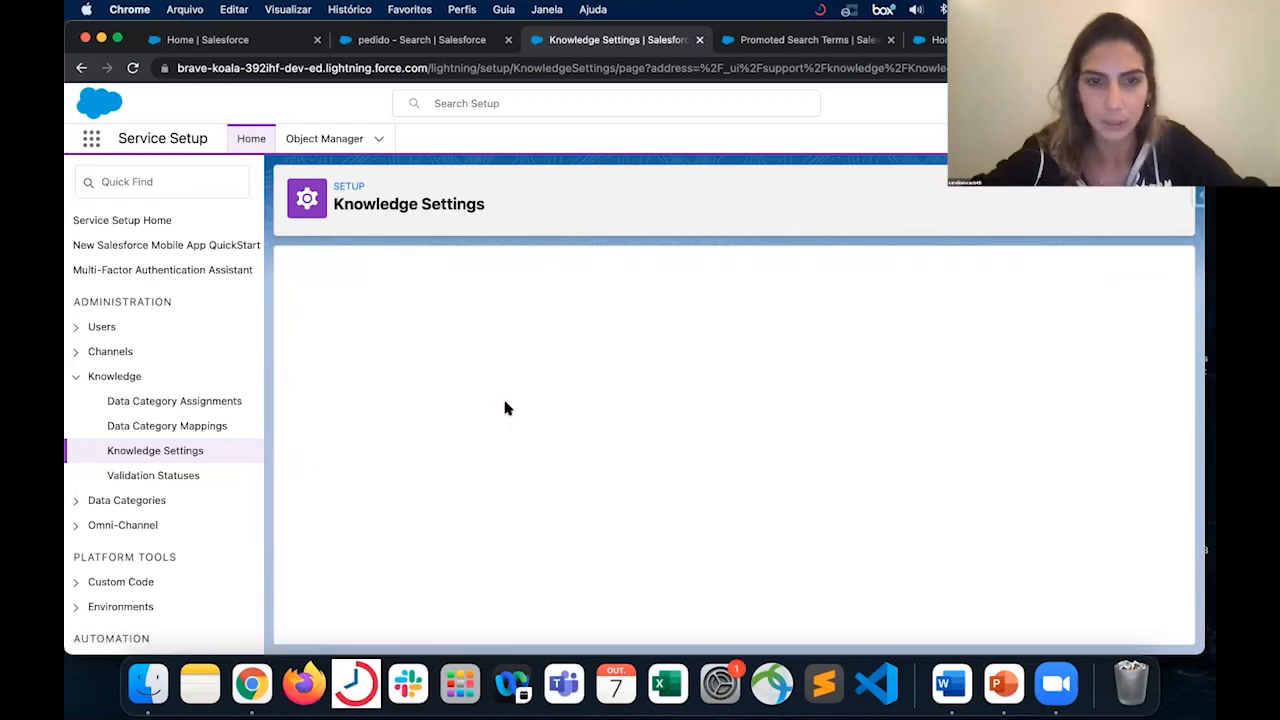
{"action": "scroll", "coordinate": [636, 553], "scroll_direction": "down", "scroll_amount": 3}
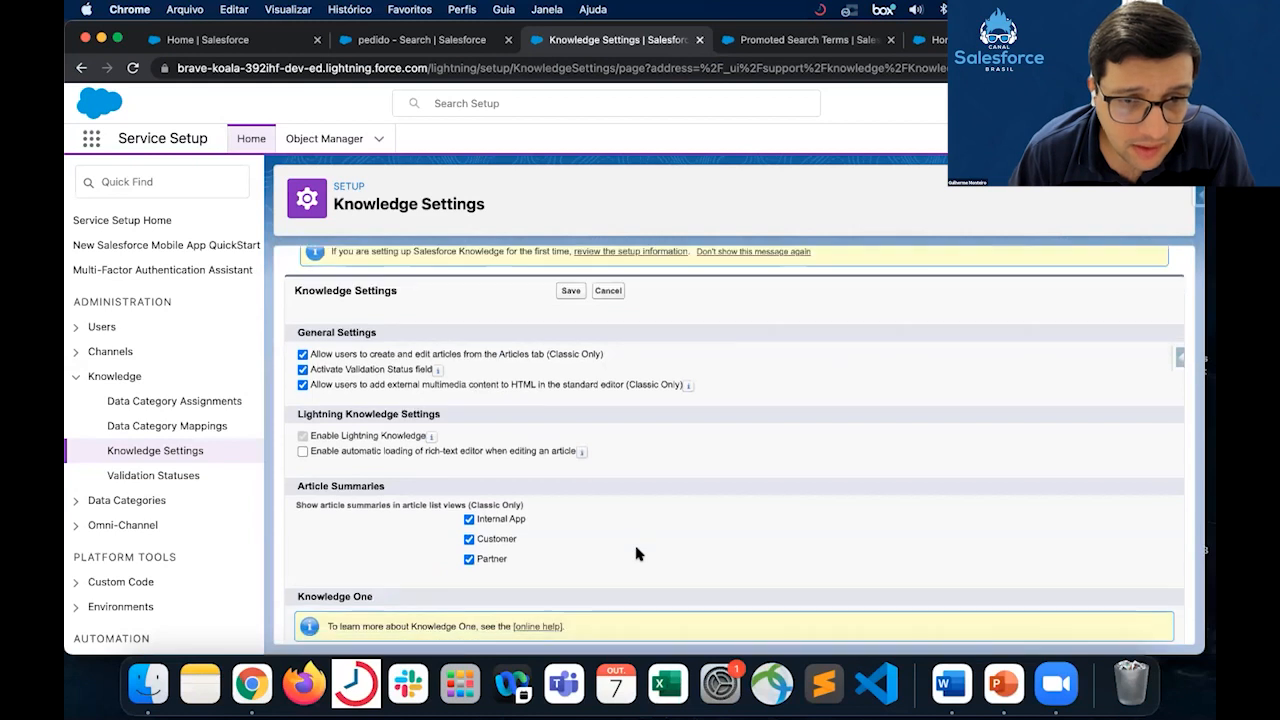
{"action": "scroll", "coordinate": [636, 553], "scroll_direction": "down", "scroll_amount": 10}
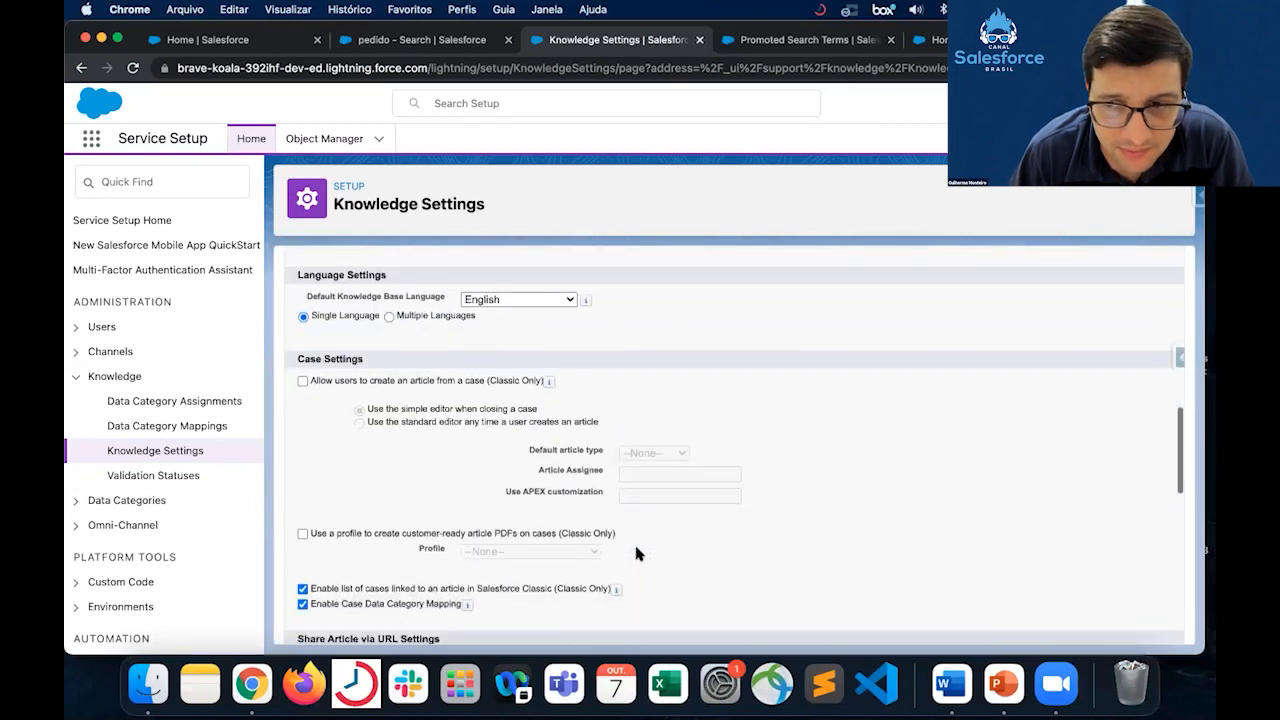
{"action": "left_click", "coordinate": [422, 310]}
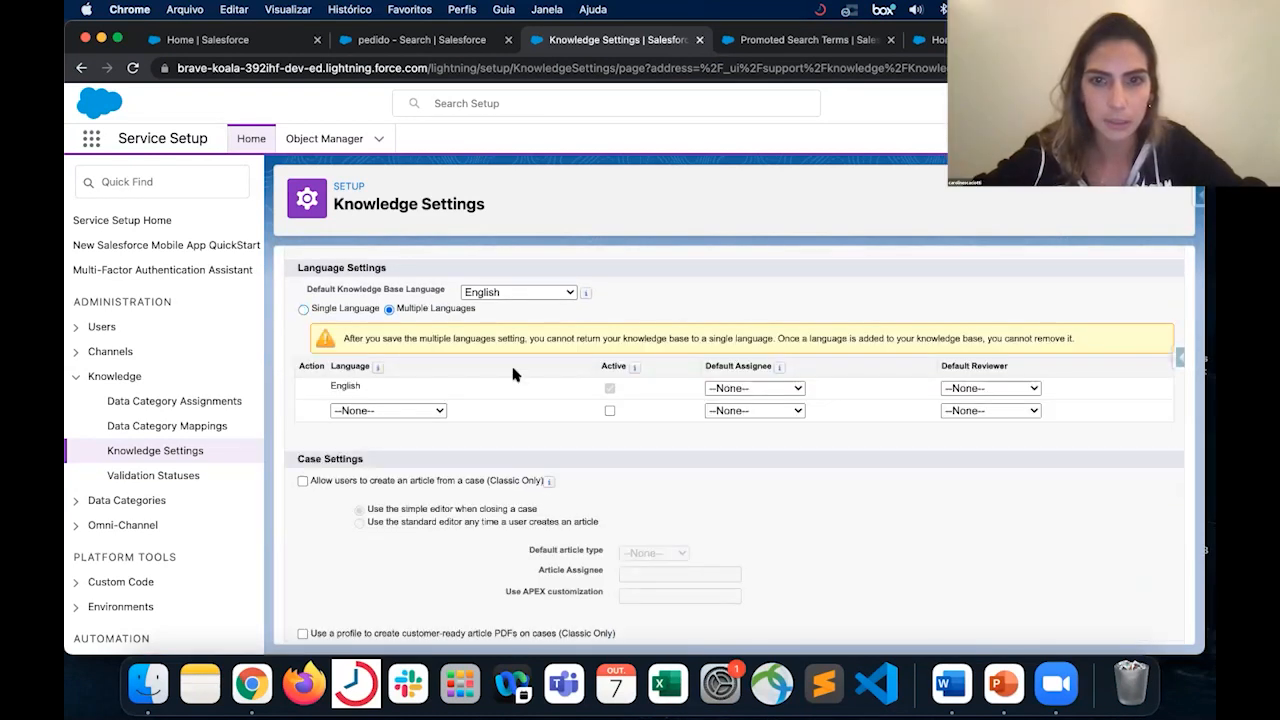
{"action": "left_click", "coordinate": [494, 294]}
{"action": "left_click", "coordinate": [403, 297]}
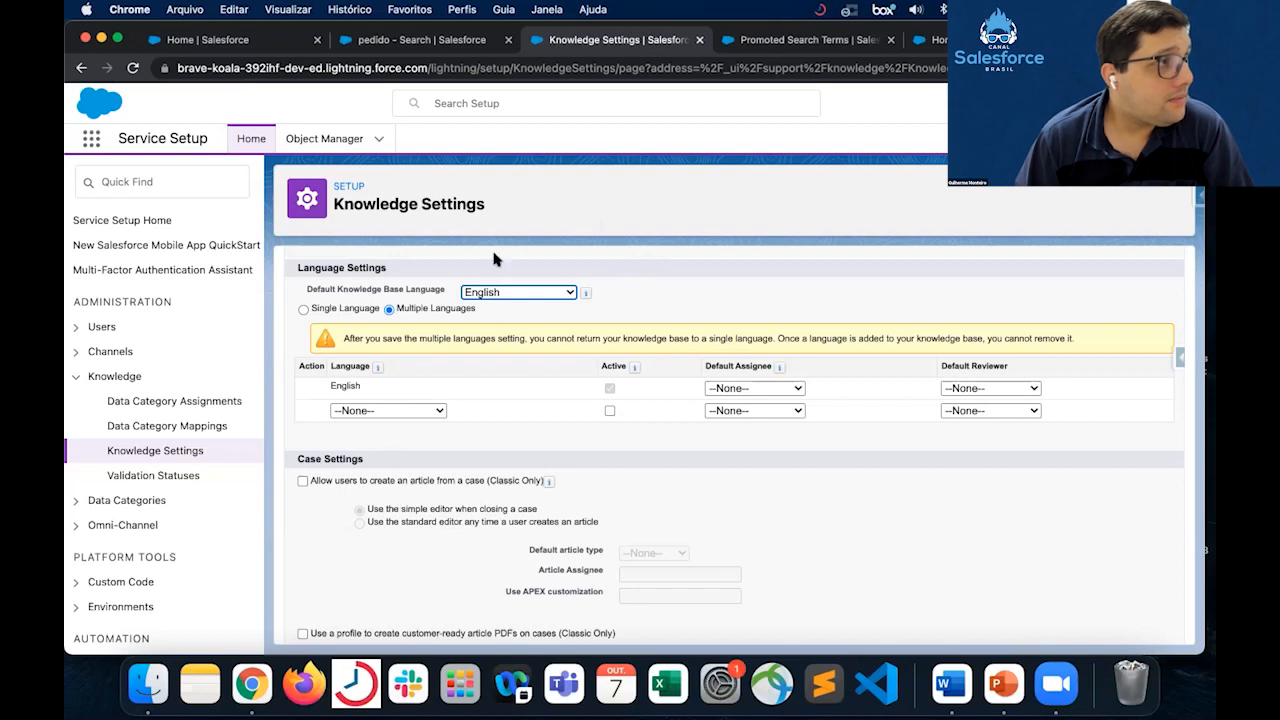
- Switch the knowledge base language setting back to Single Language
{"action": "scroll", "coordinate": [614, 416], "scroll_direction": "up", "scroll_amount": 3}
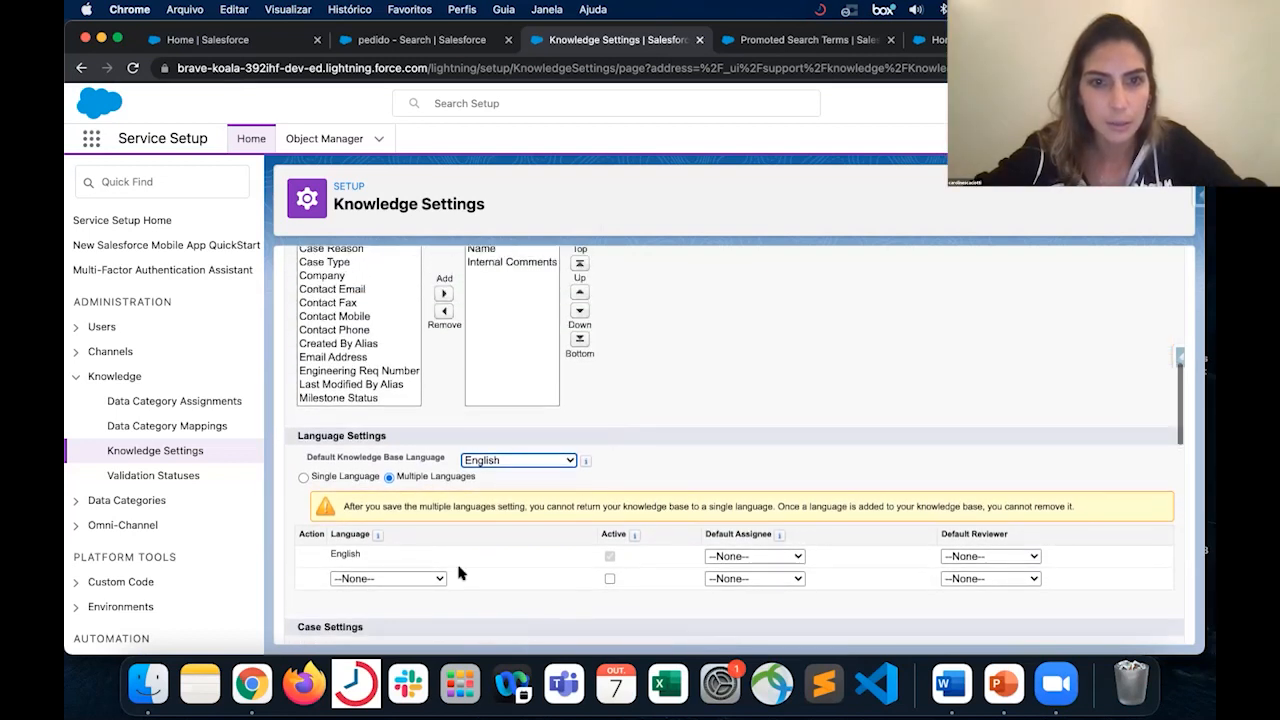
{"action": "scroll", "coordinate": [471, 517], "scroll_direction": "down", "scroll_amount": 1}
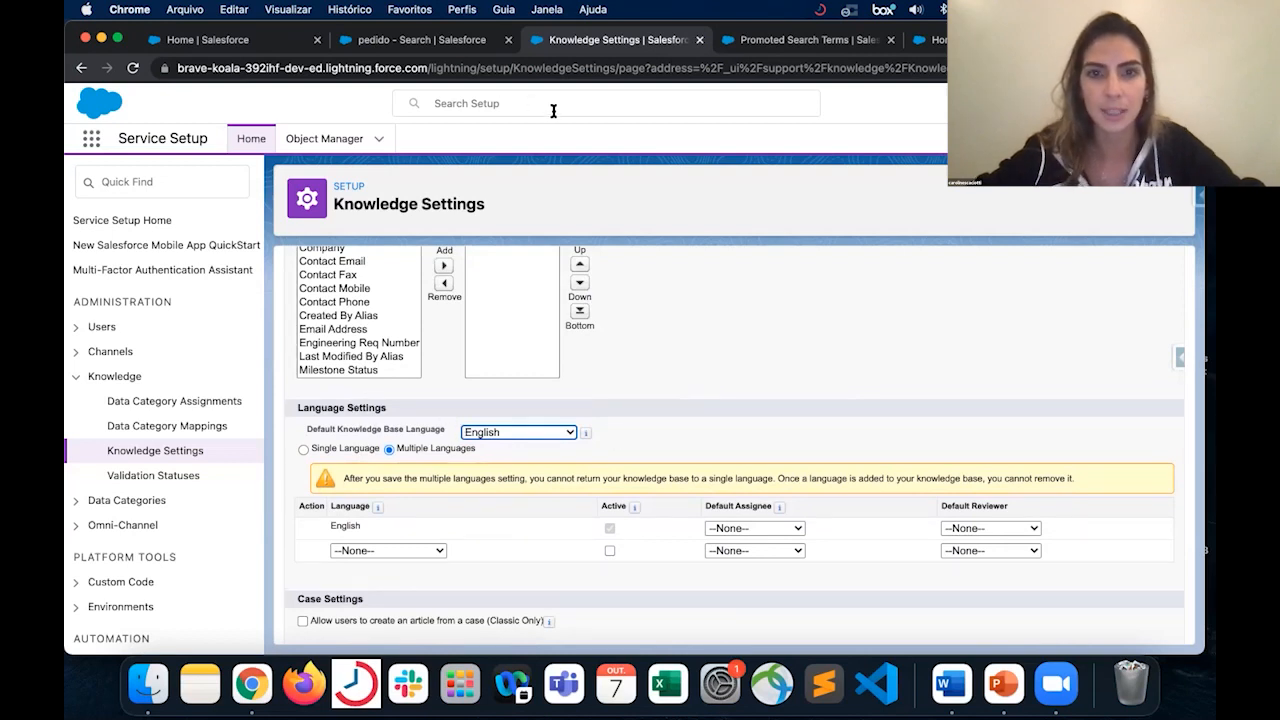
{"action": "left_click", "coordinate": [329, 456]}
{"action": "left_click", "coordinate": [305, 451]}
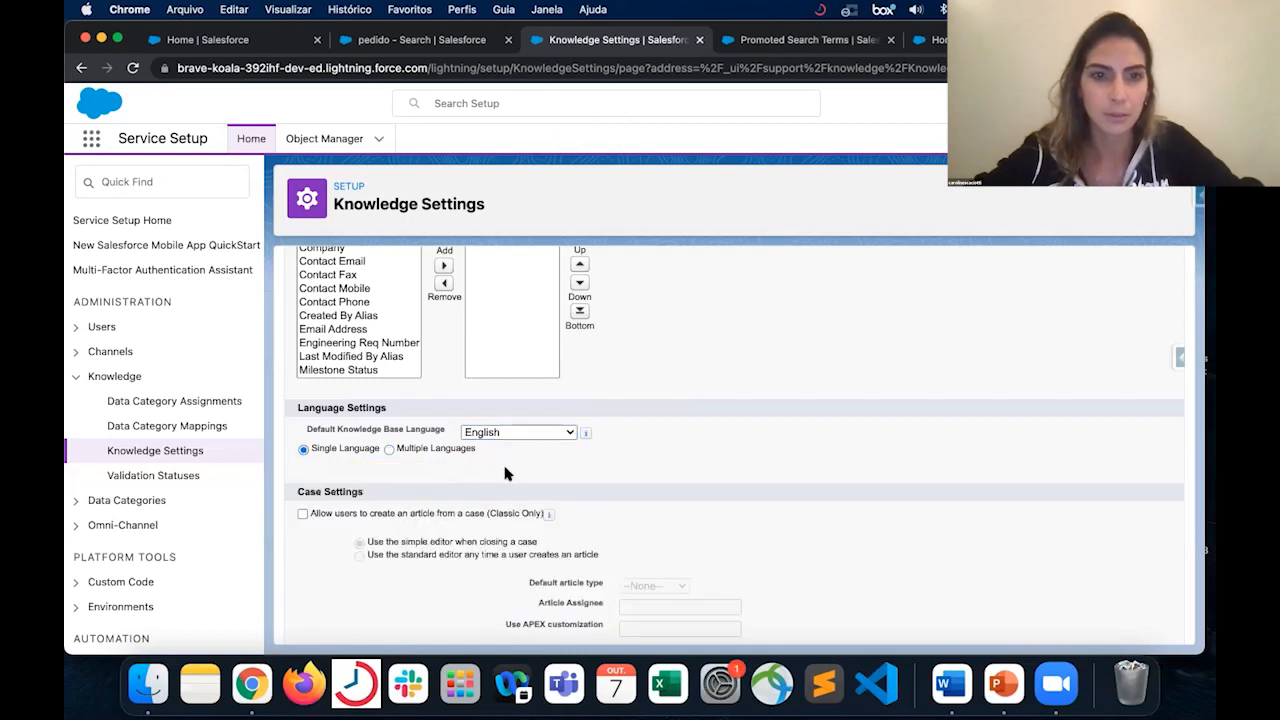
- Set the knowledge base to Multiple Languages and add Portuguese (Brazil) as an active language
{"action": "left_click", "coordinate": [422, 449]}
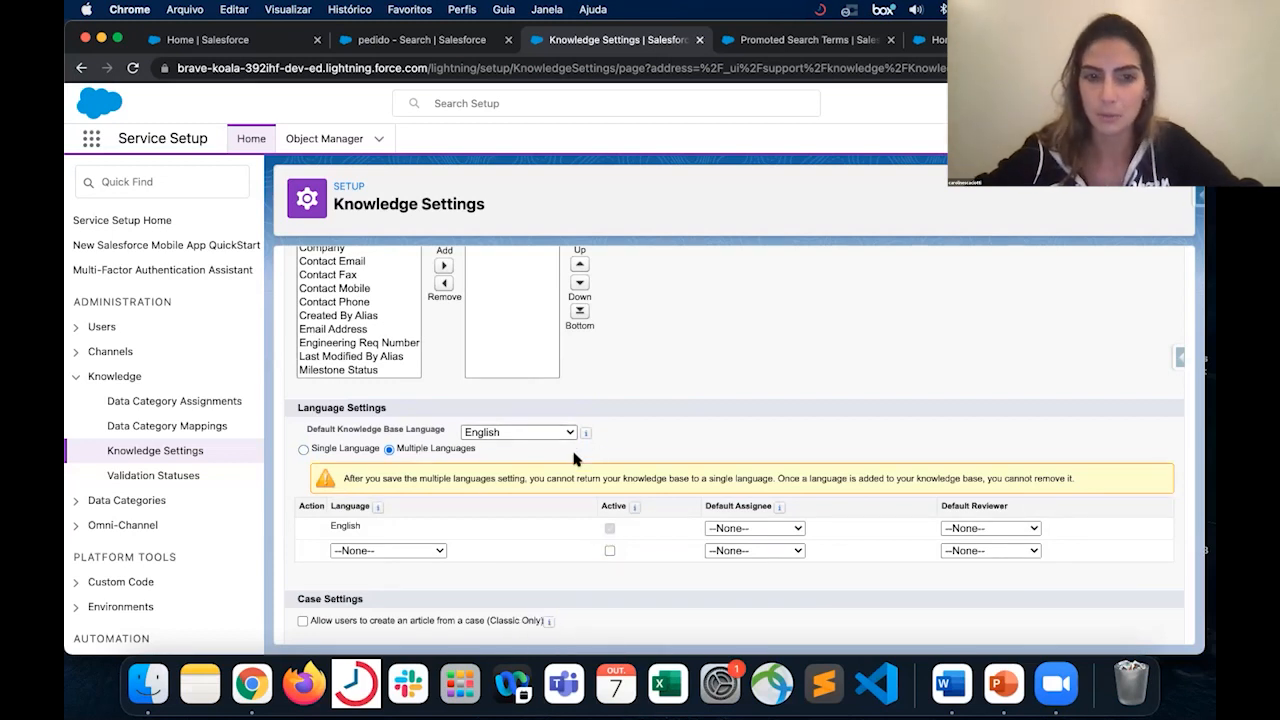
{"action": "scroll", "coordinate": [575, 458], "scroll_direction": "down", "scroll_amount": 2}
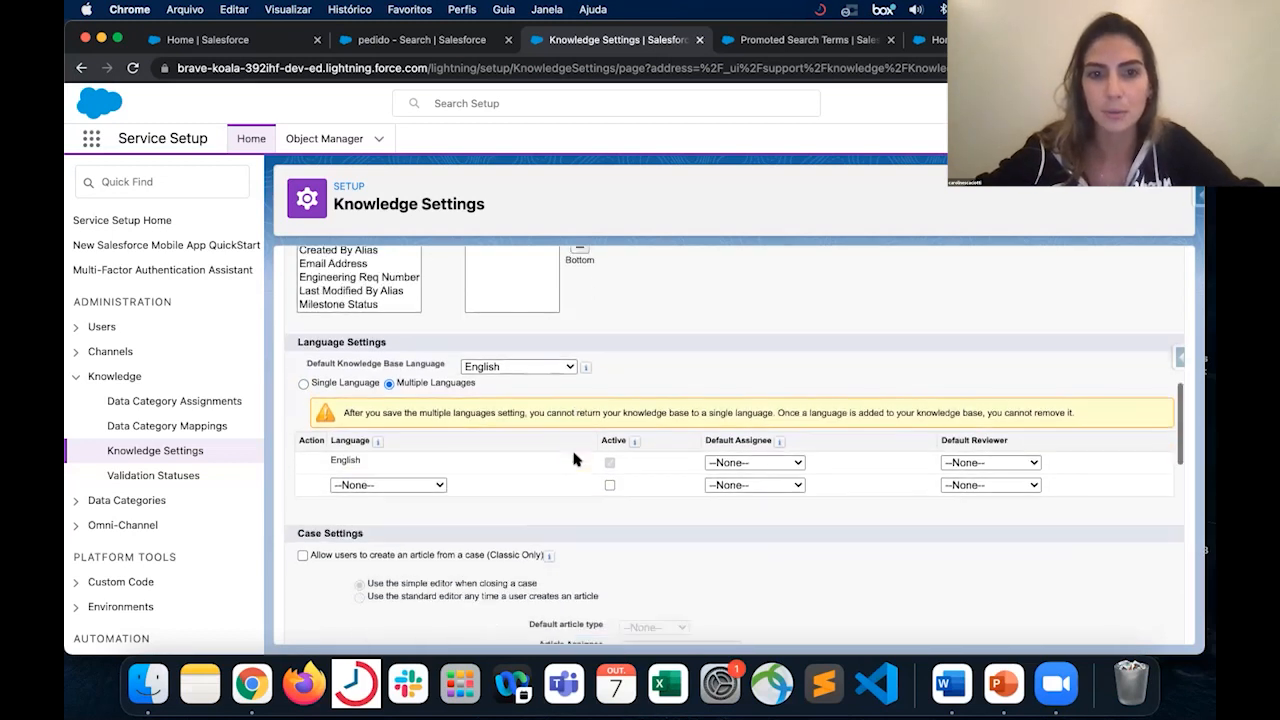
{"action": "left_click", "coordinate": [415, 485]}
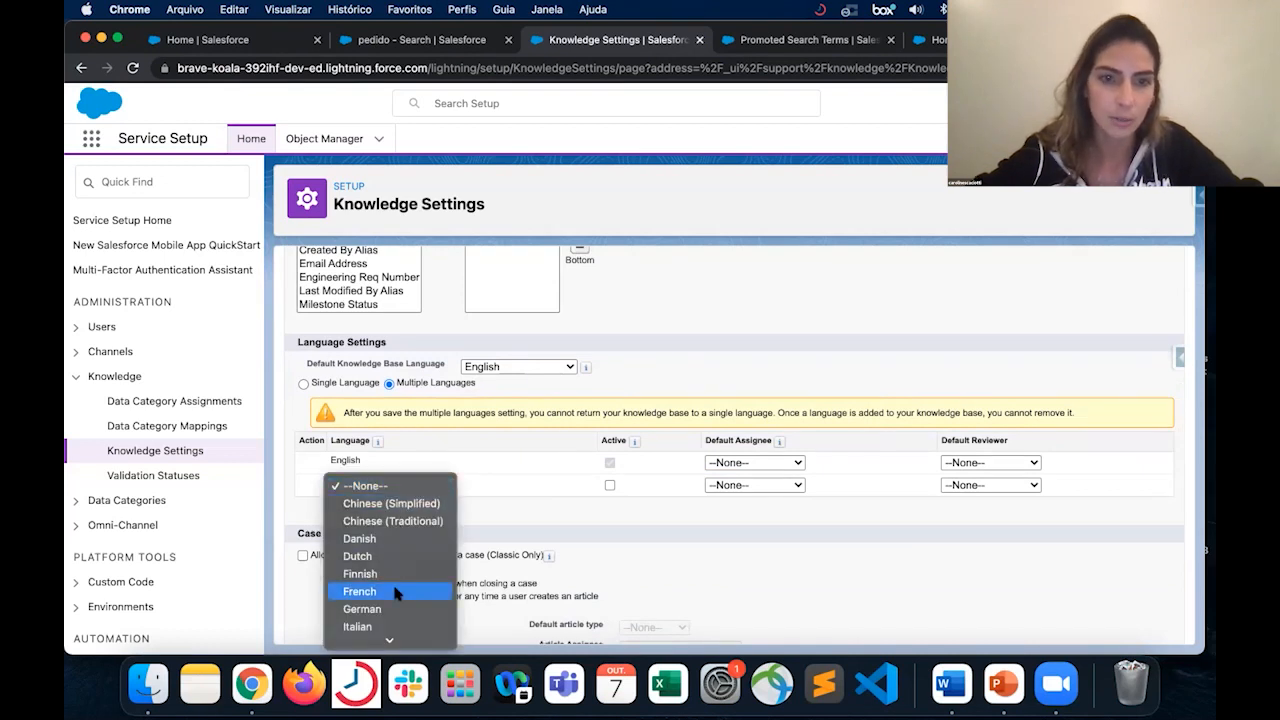
{"action": "scroll", "coordinate": [398, 594], "scroll_direction": "down", "scroll_amount": 3}
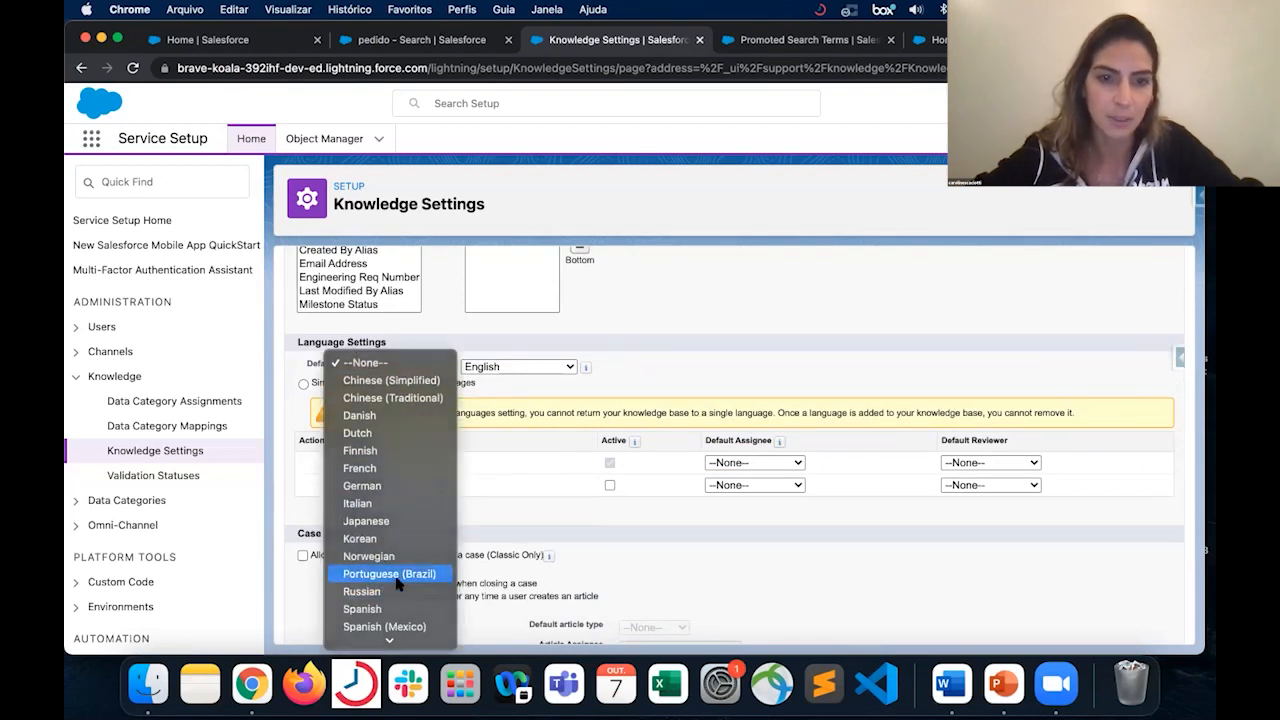
{"action": "left_click", "coordinate": [397, 578]}
{"action": "left_click", "coordinate": [615, 487]}
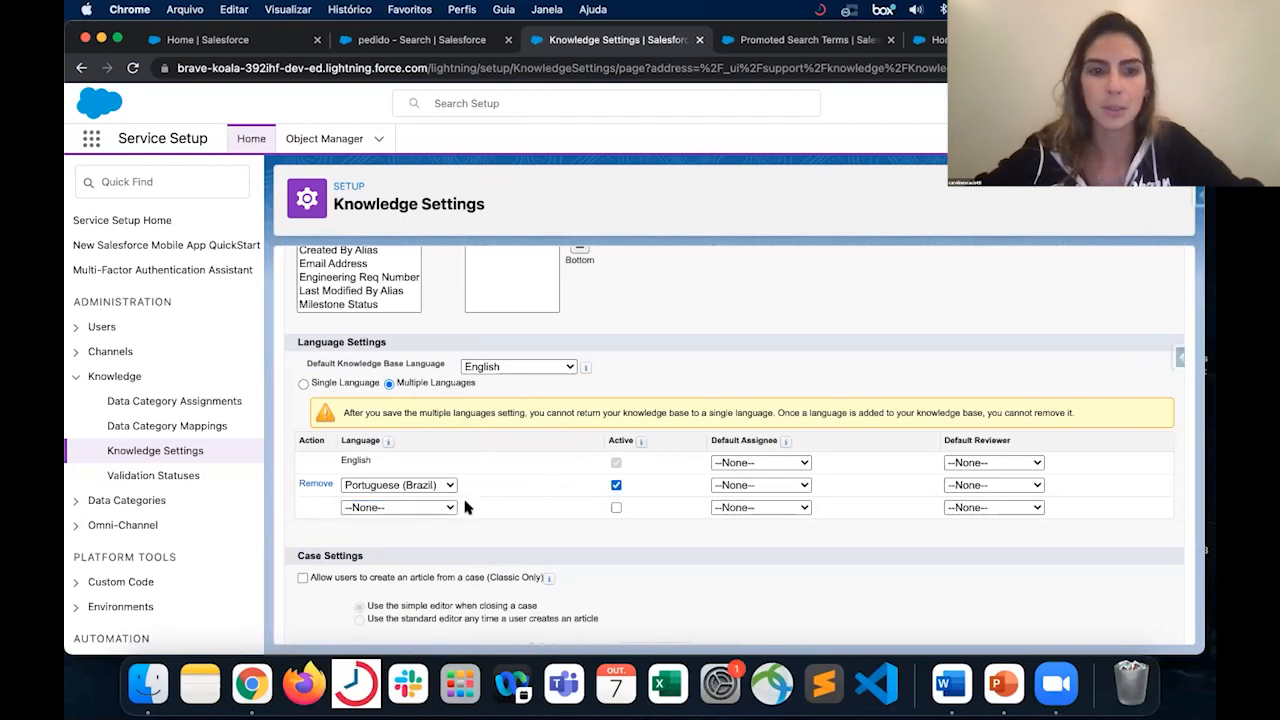
- Add Dutch to the knowledge base languages and mark it as active
{"action": "left_click", "coordinate": [397, 509]}
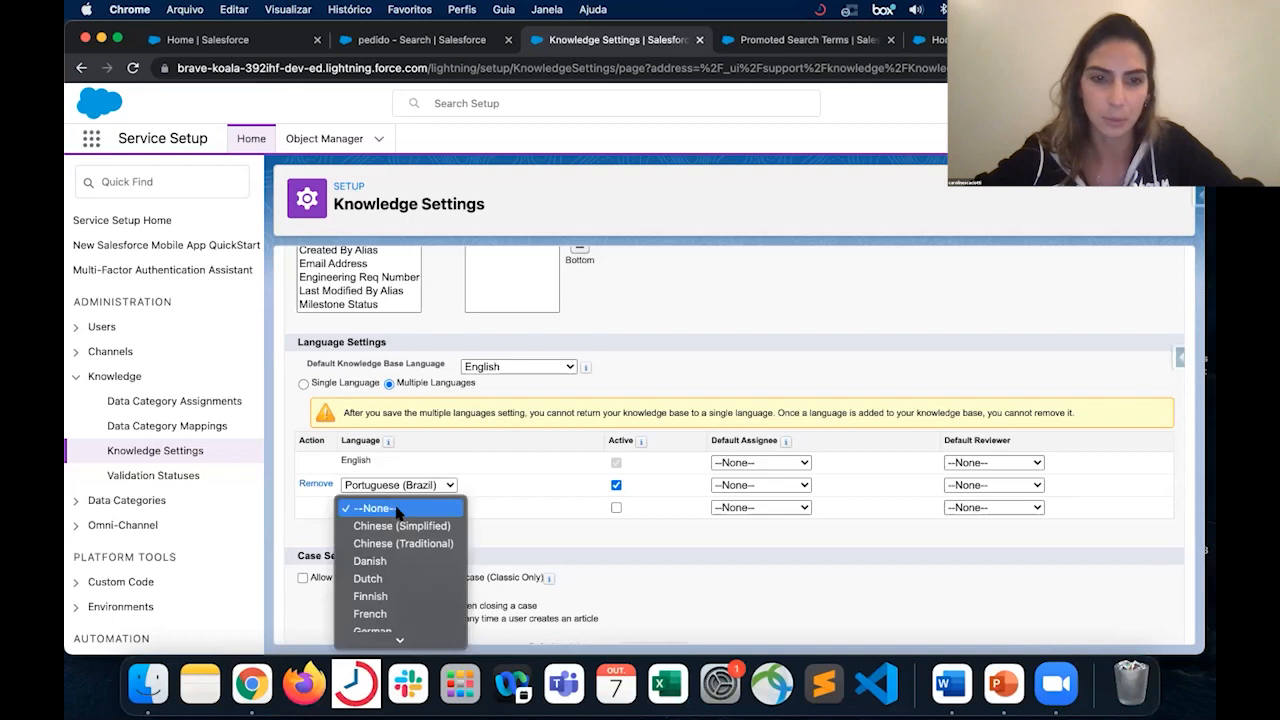
{"action": "left_click", "coordinate": [412, 579]}
{"action": "left_click", "coordinate": [616, 508]}
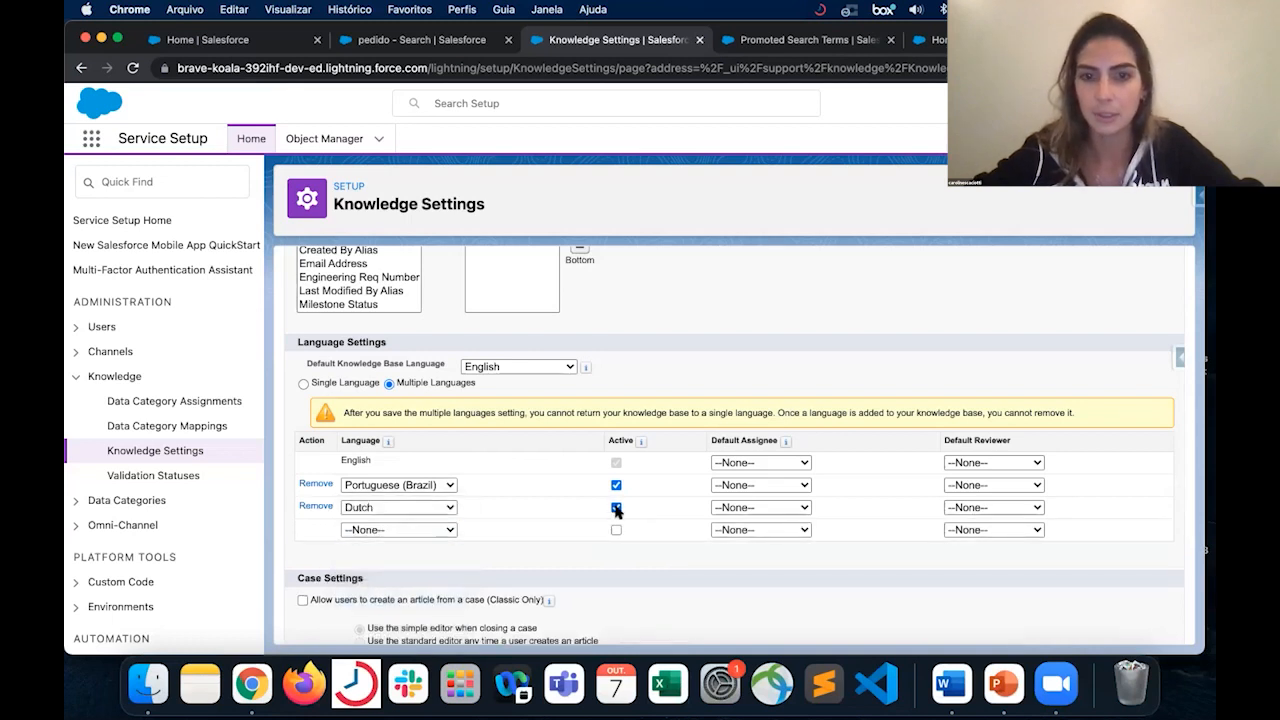
- Enable standard Salesforce sharing in the Sharing Settings and disable it again
{"action": "scroll", "coordinate": [651, 490], "scroll_direction": "down", "scroll_amount": 3}
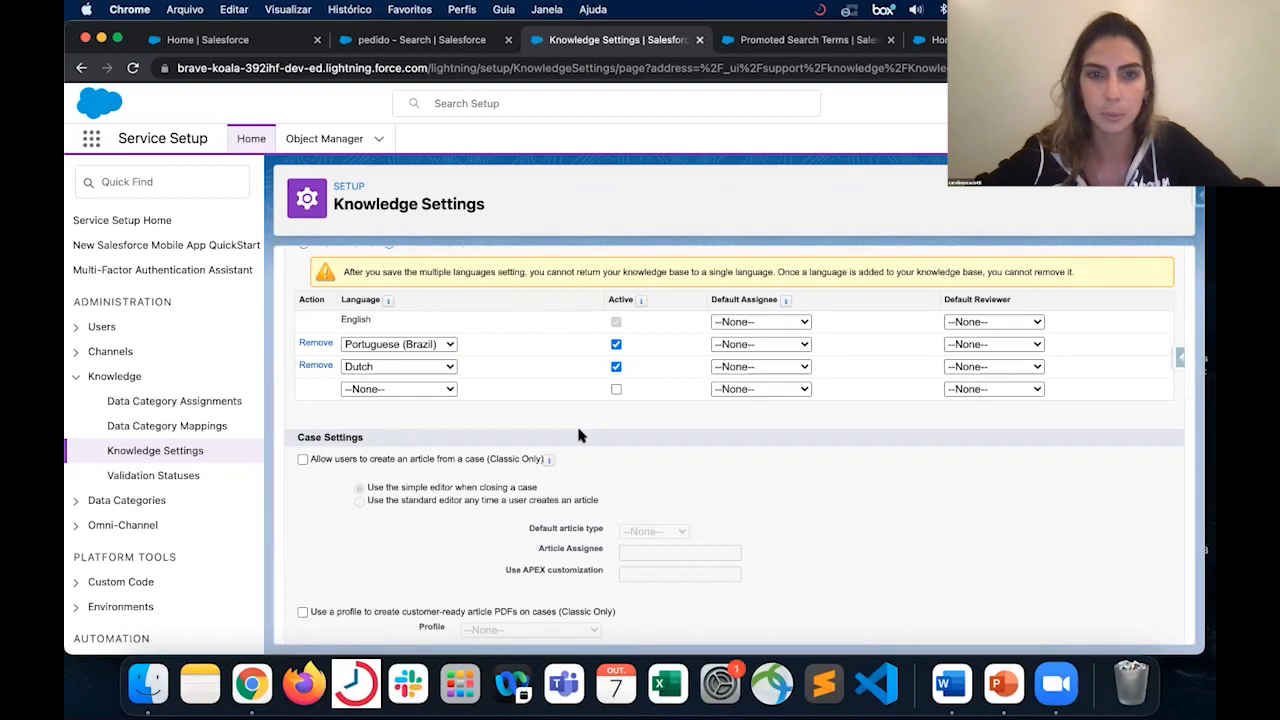
{"action": "scroll", "coordinate": [580, 434], "scroll_direction": "up", "scroll_amount": 1}
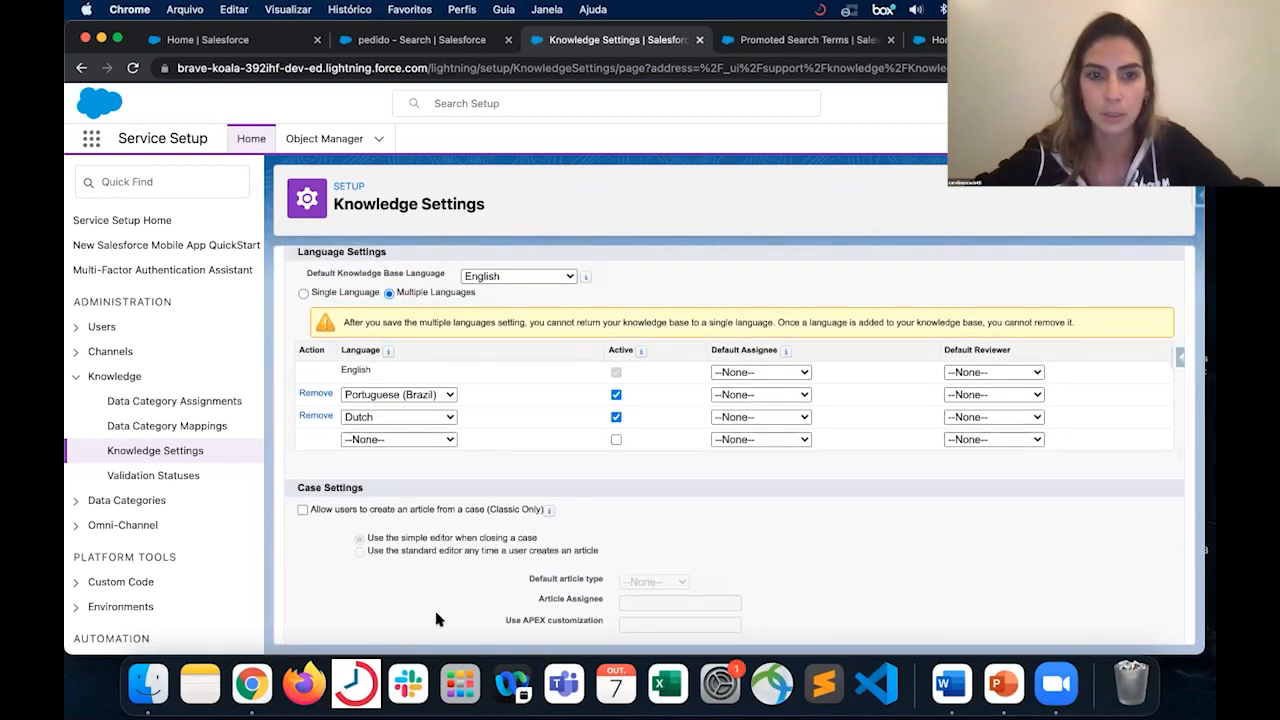
{"action": "scroll", "coordinate": [648, 430], "scroll_direction": "down", "scroll_amount": 1}
{"action": "scroll", "coordinate": [648, 430], "scroll_direction": "down", "scroll_amount": 5}
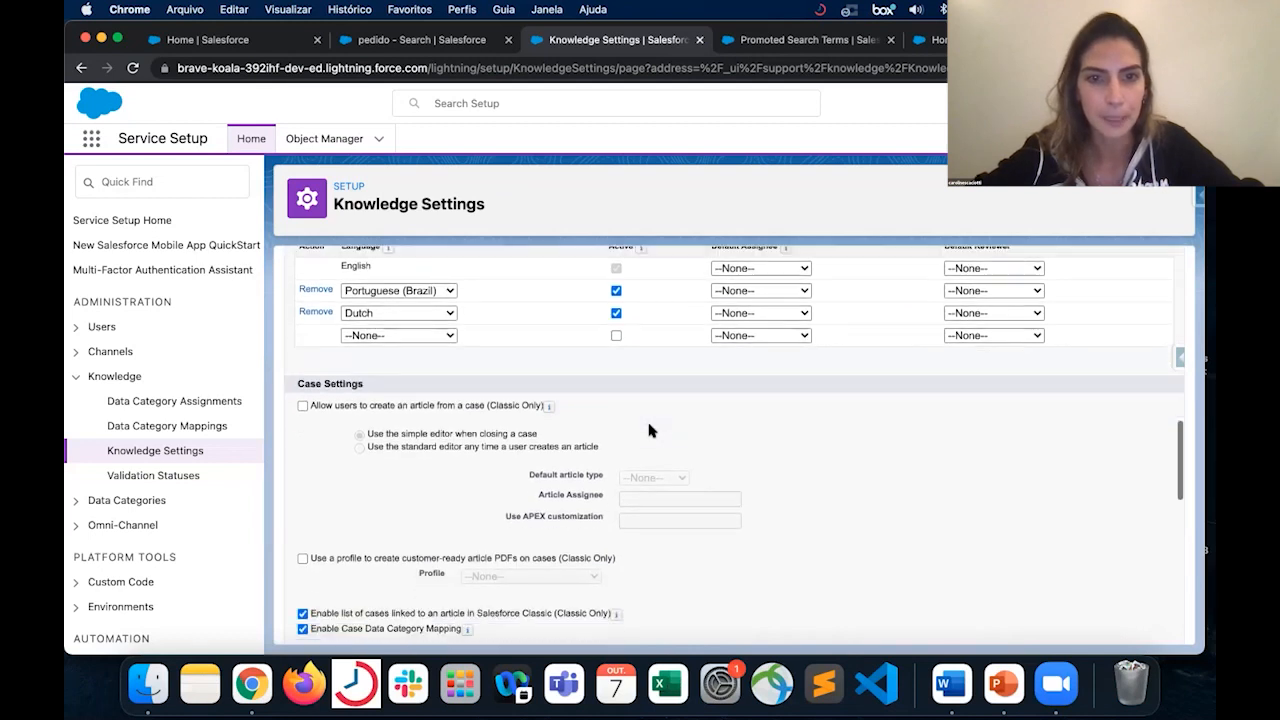
{"action": "scroll", "coordinate": [648, 430], "scroll_direction": "down", "scroll_amount": 8}
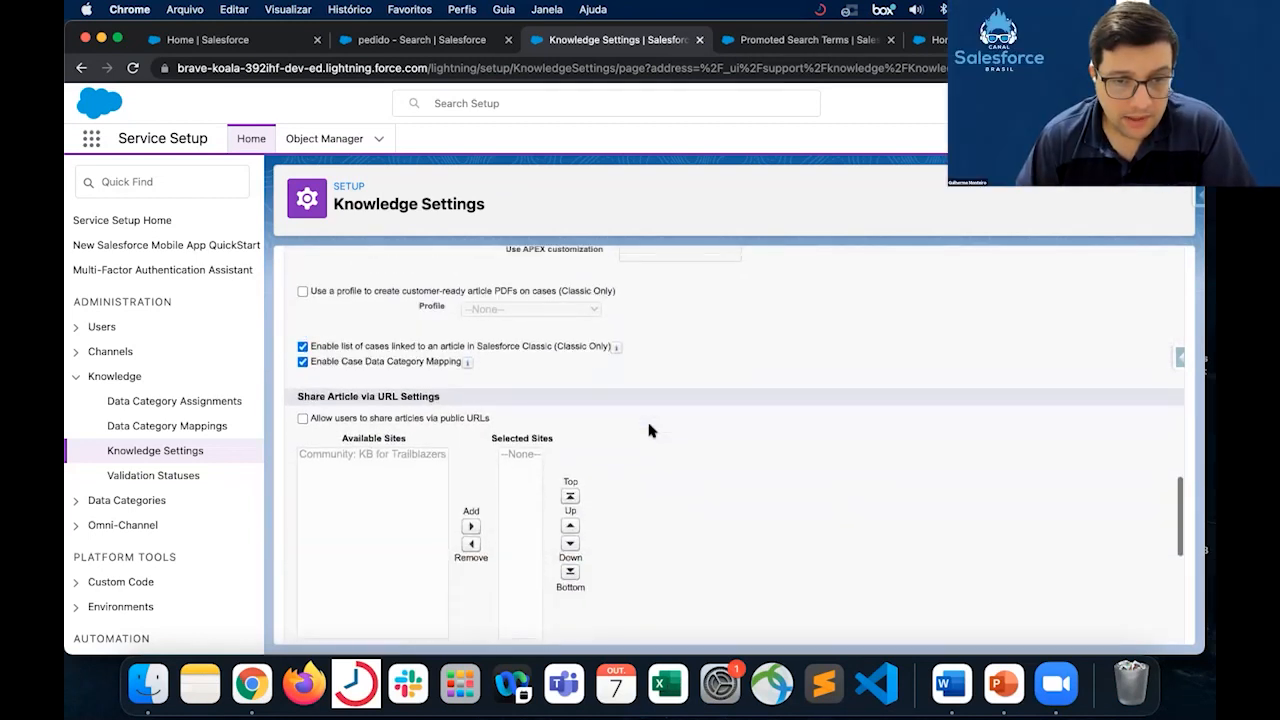
{"action": "scroll", "coordinate": [648, 430], "scroll_direction": "down", "scroll_amount": 3}
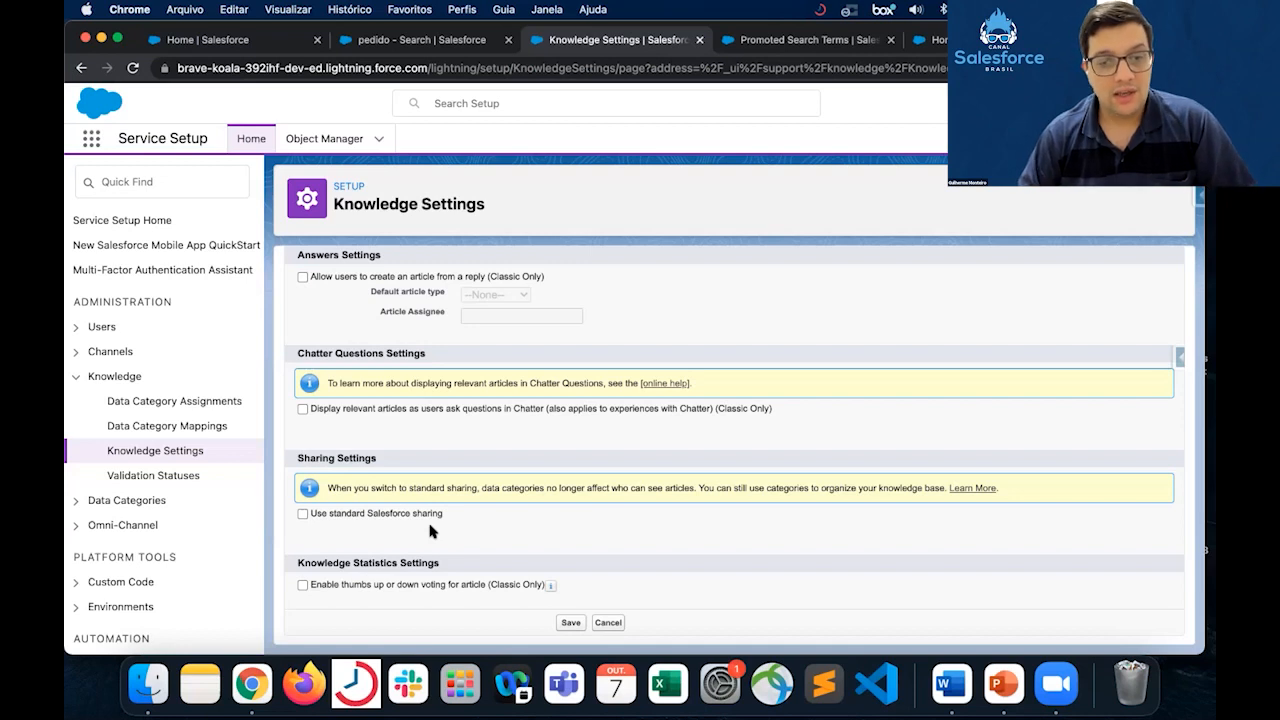
{"action": "left_click", "coordinate": [422, 516]}
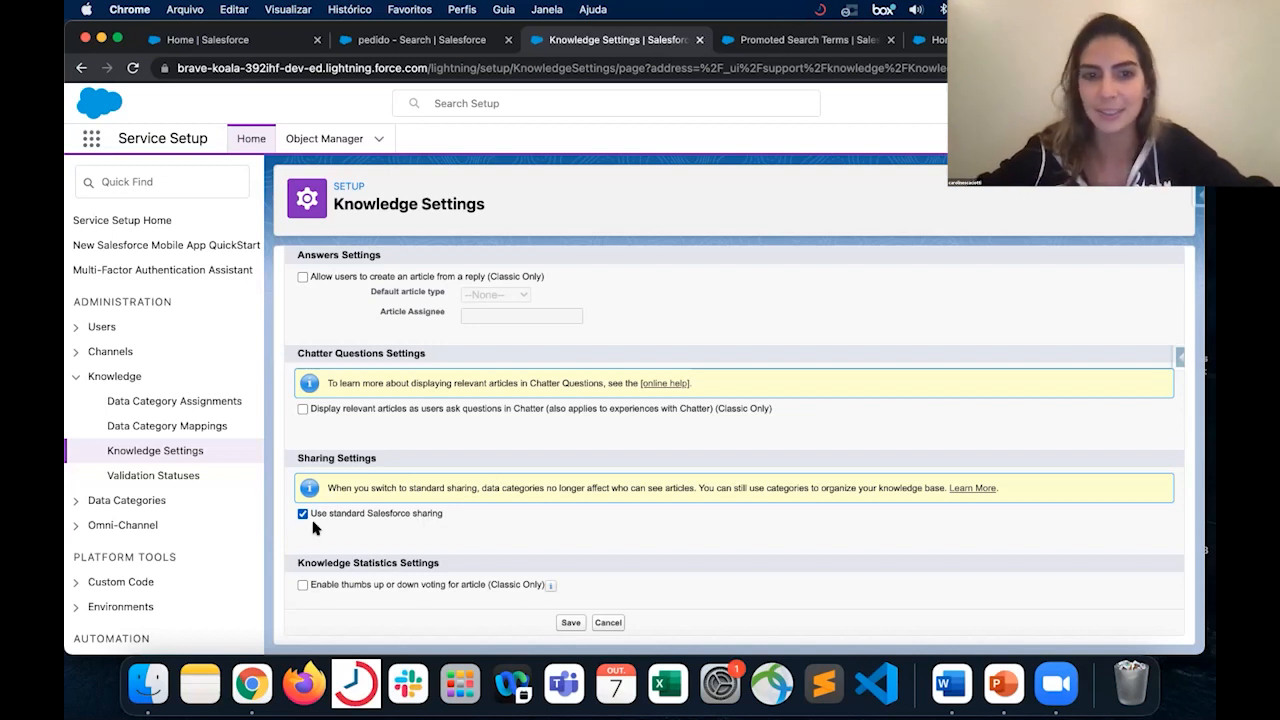
{"action": "left_click", "coordinate": [347, 514]}
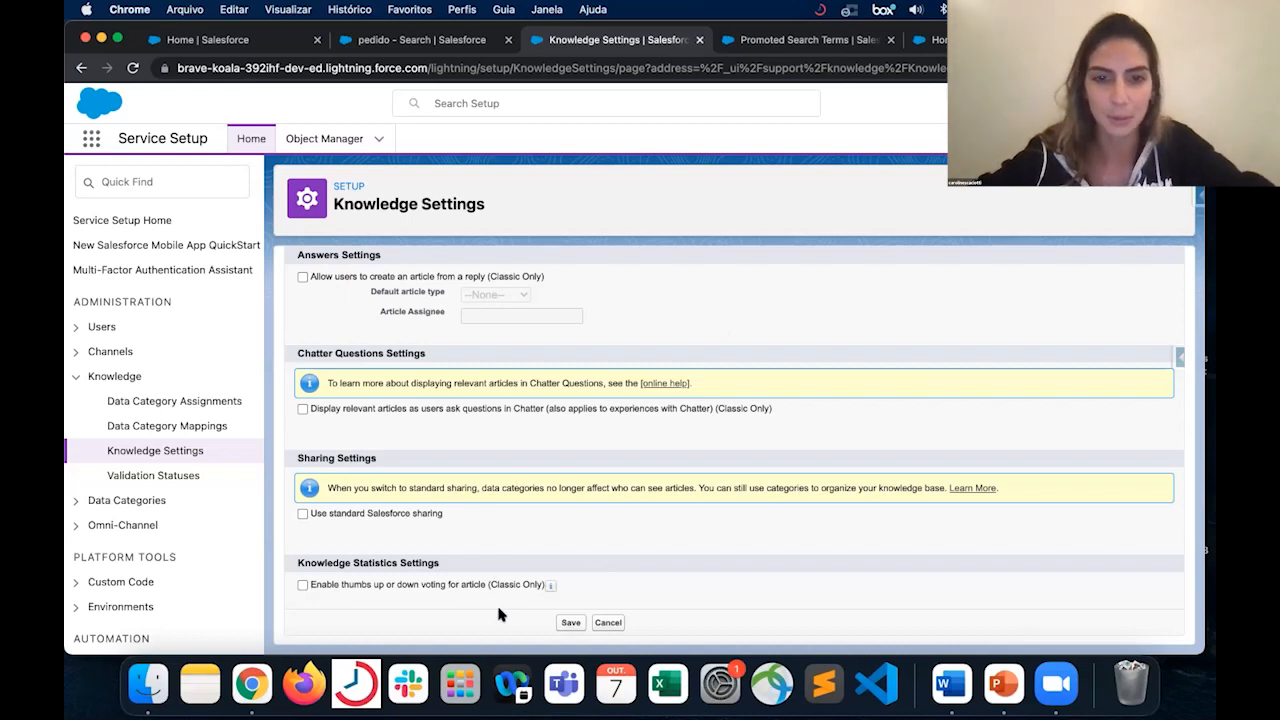
{"action": "scroll", "coordinate": [668, 357], "scroll_direction": "up", "scroll_amount": 5}
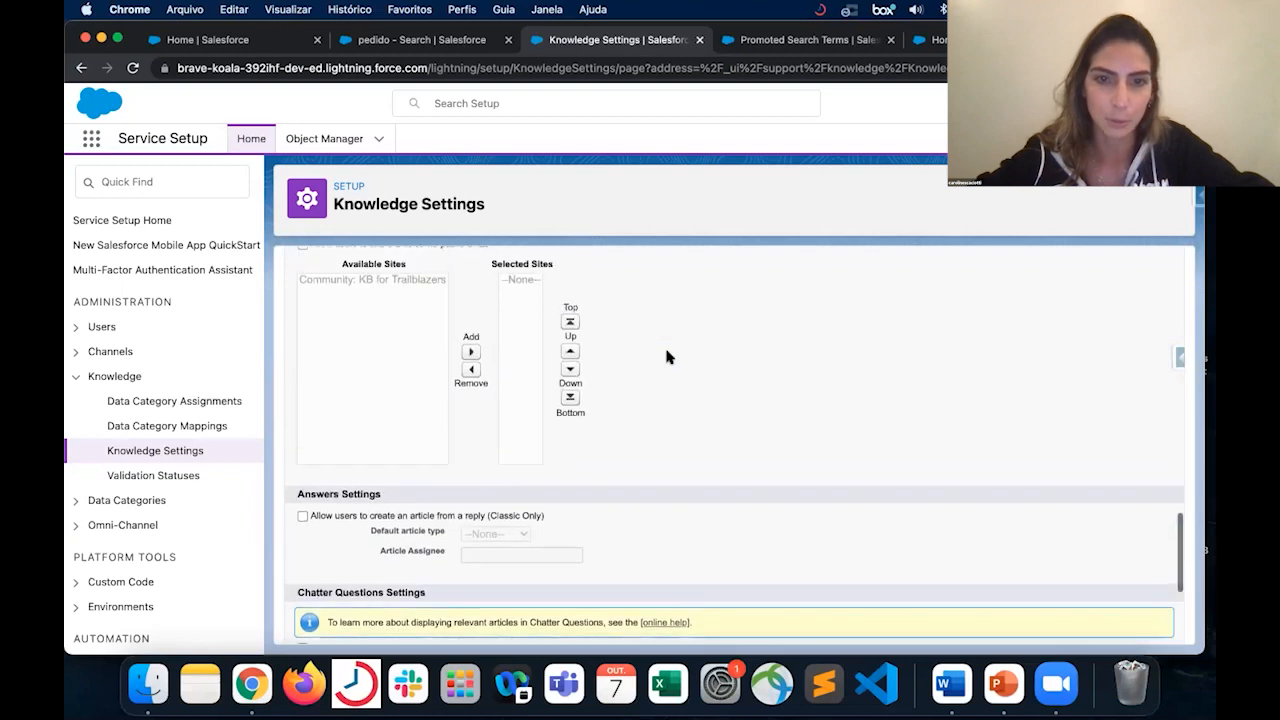
{"action": "scroll", "coordinate": [636, 344], "scroll_direction": "up", "scroll_amount": 4}
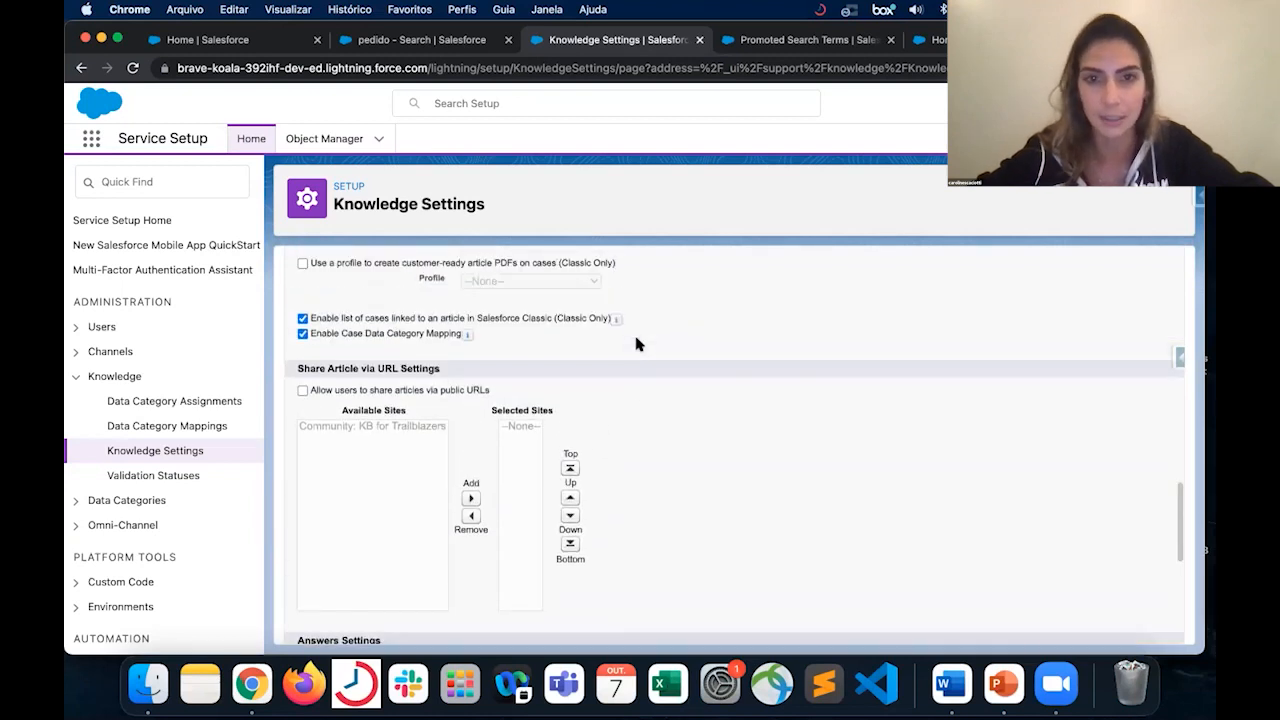
{"action": "scroll", "coordinate": [636, 344], "scroll_direction": "up", "scroll_amount": 6}
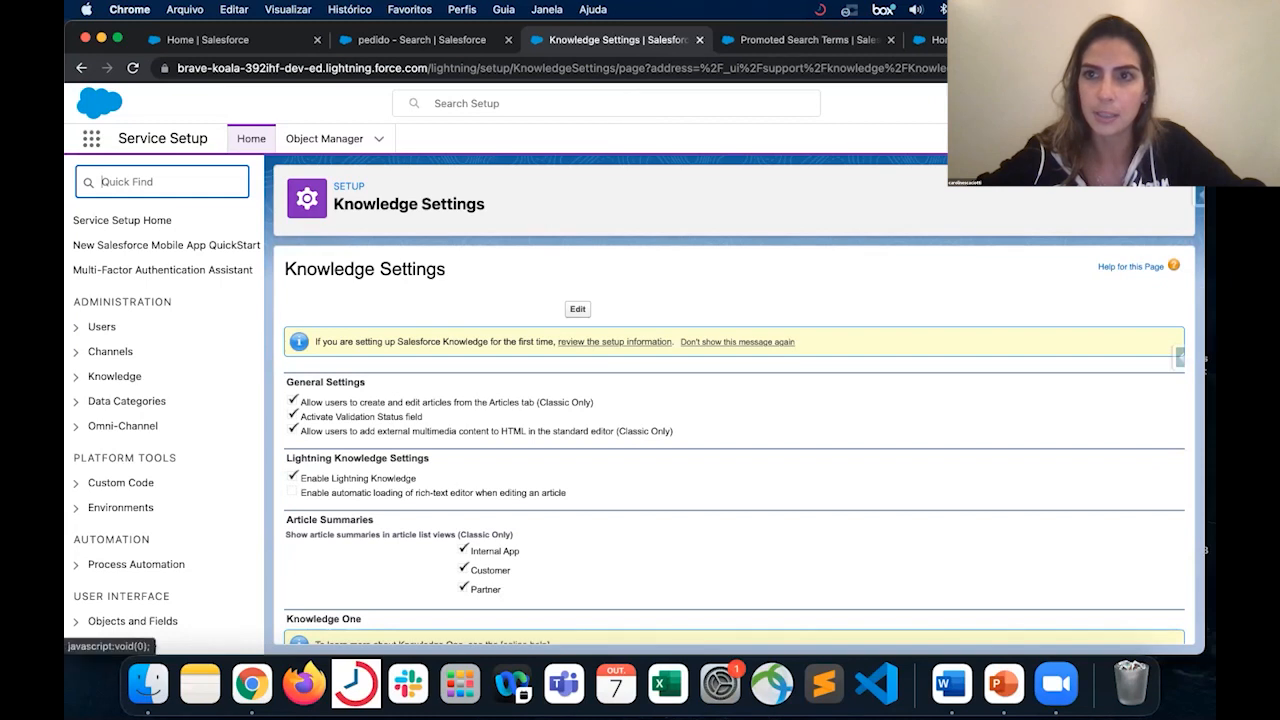
- Open the main Setup in a new browser tab and find the Synonyms page by searching for "syn"
{"action": "left_click", "coordinate": [1116, 103]}
{"action": "left_click", "coordinate": [1036, 194]}
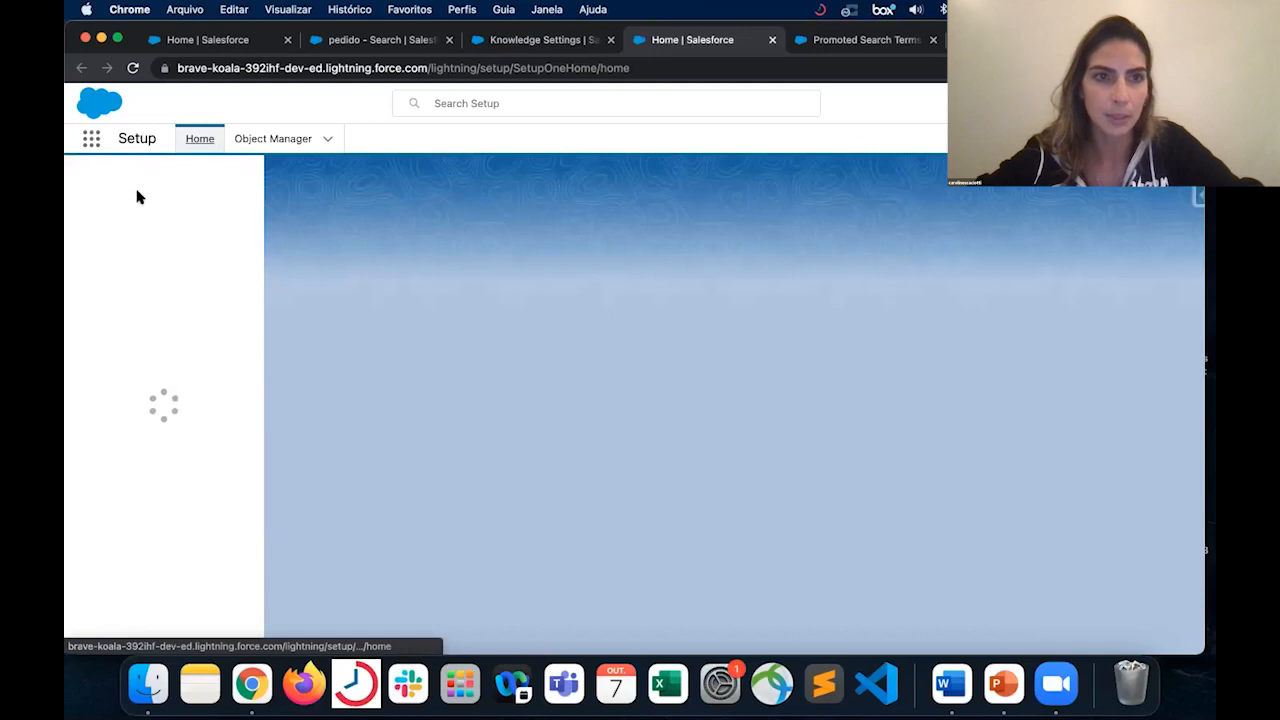
{"action": "left_click", "coordinate": [132, 187]}
{"action": "type", "text": "sy"}
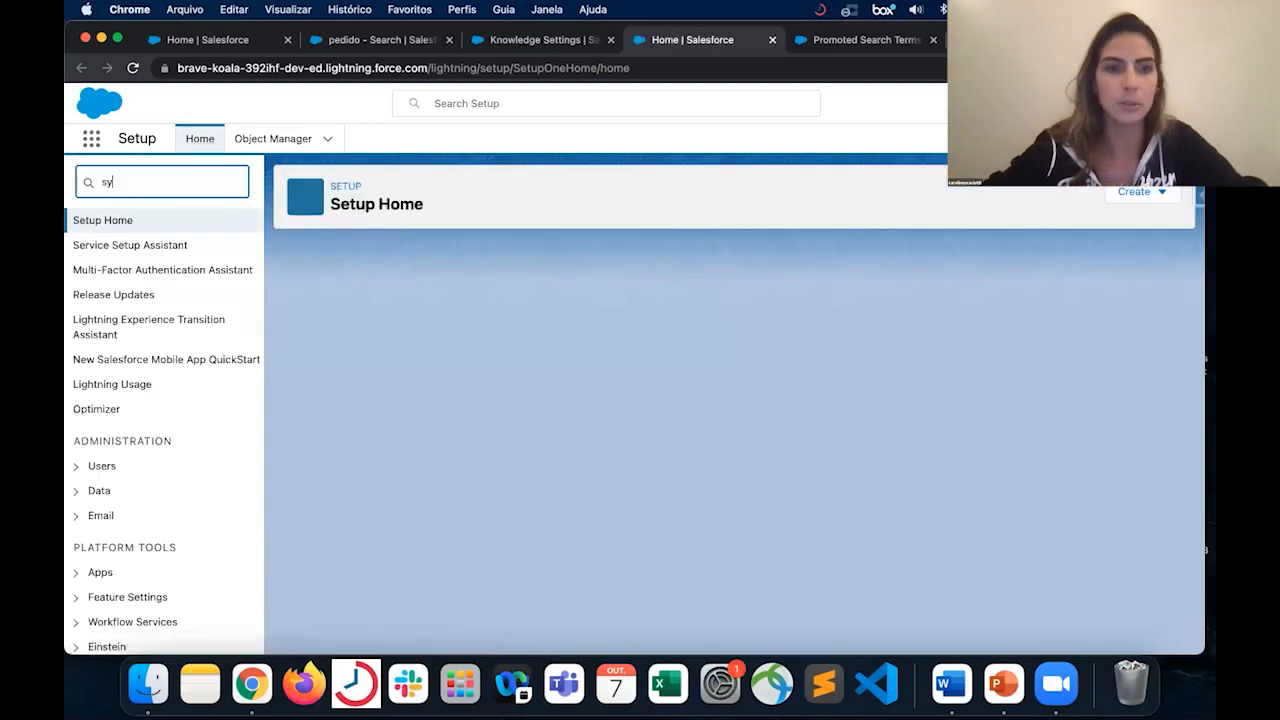
{"action": "type", "text": "n"}
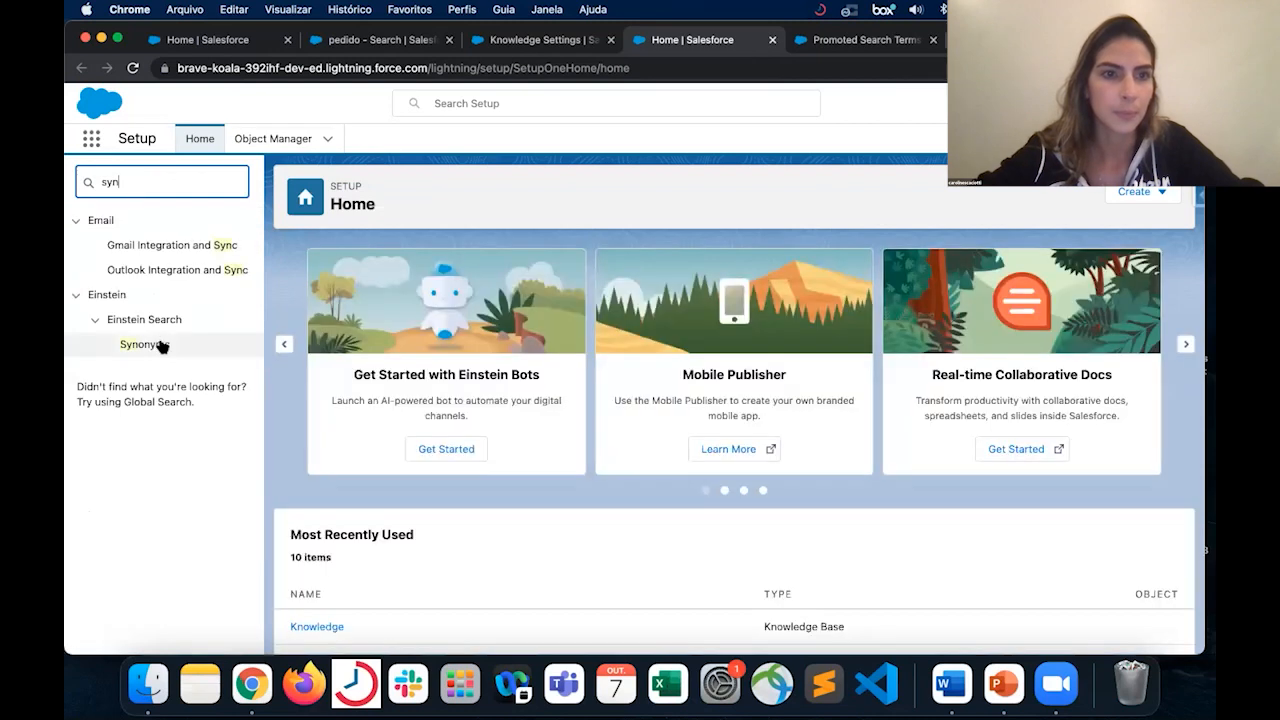
{"action": "left_click", "coordinate": [162, 345]}
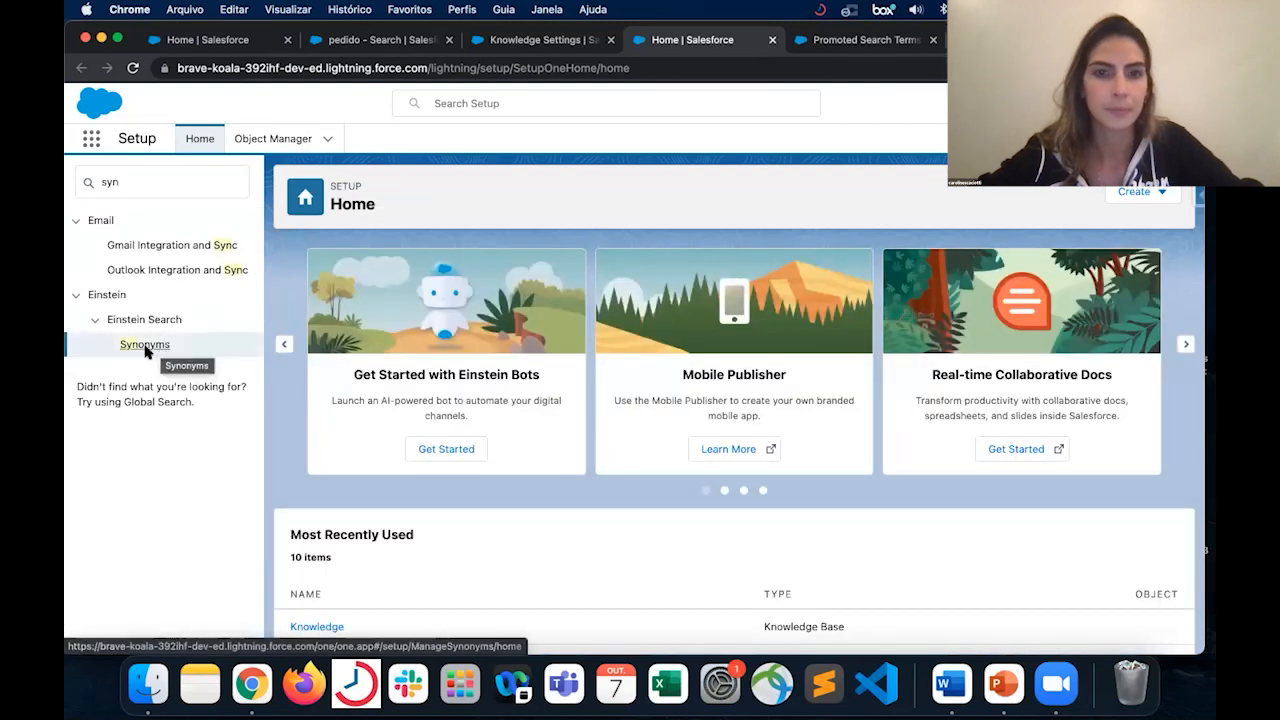
{"action": "left_click", "coordinate": [182, 338]}
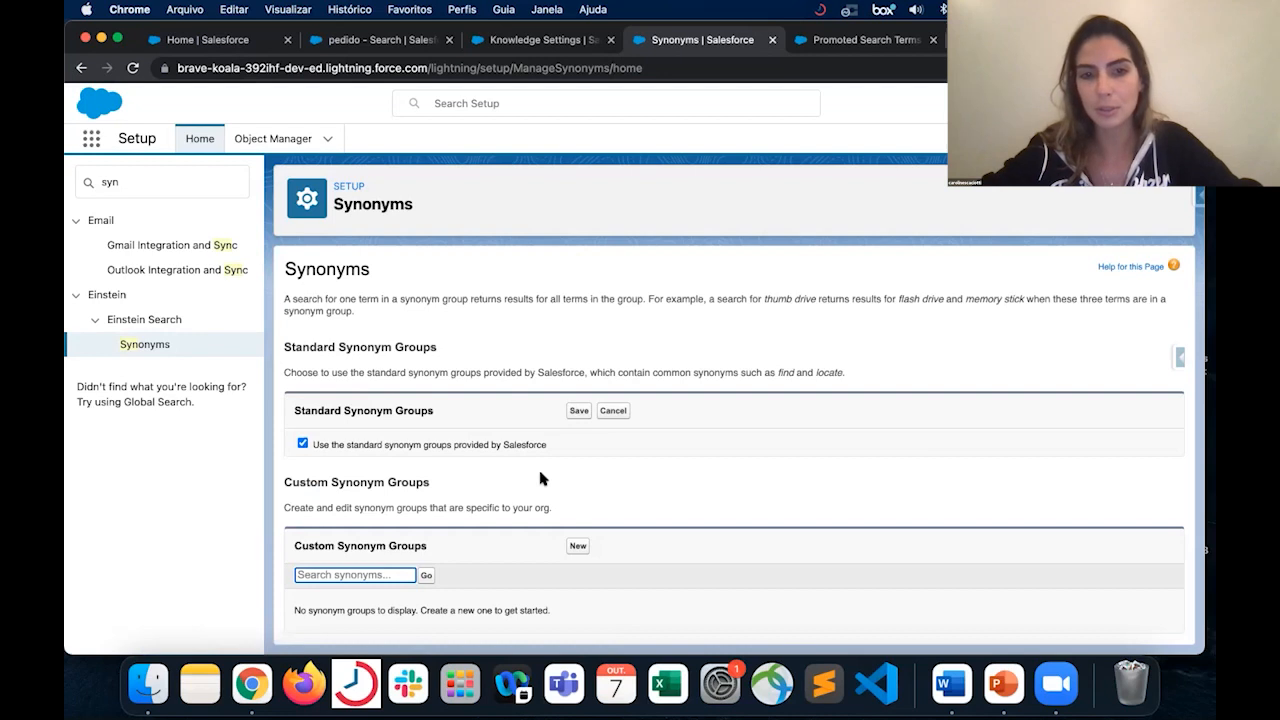
- Start a new custom synonym group and enter "cancelamento" as its first synonym
{"action": "left_click", "coordinate": [578, 545]}
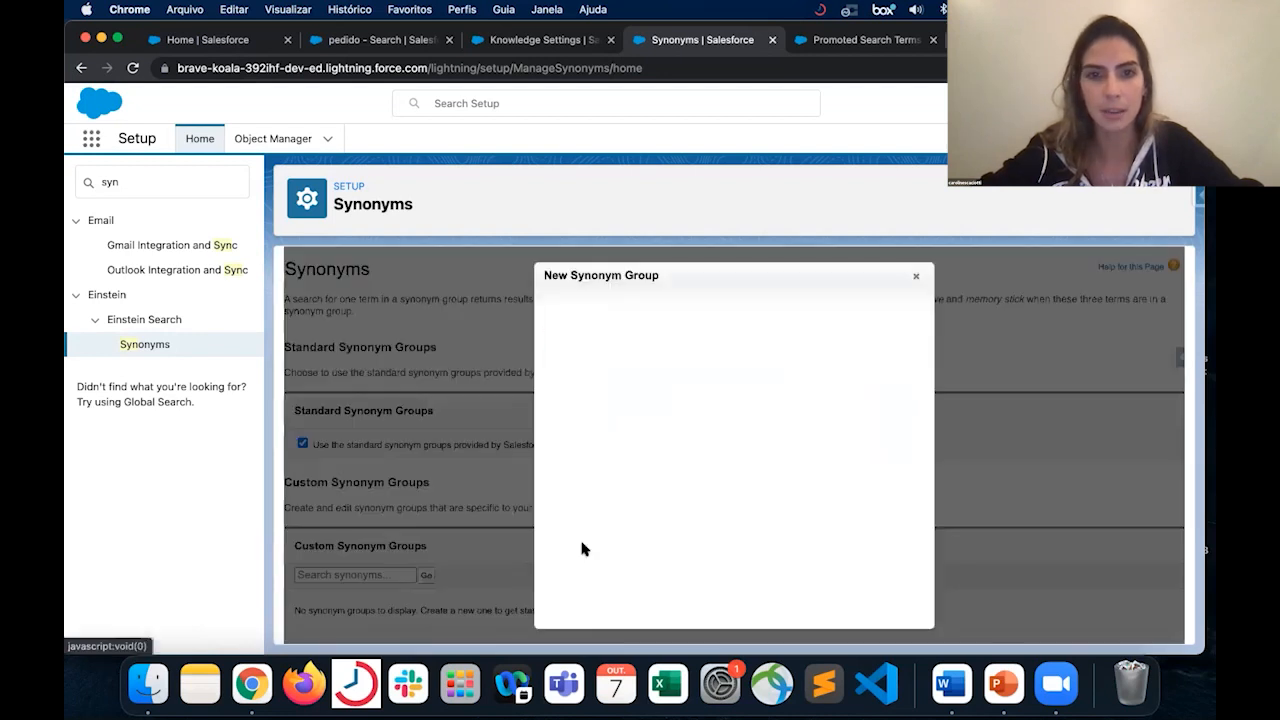
{"action": "left_click", "coordinate": [594, 340]}
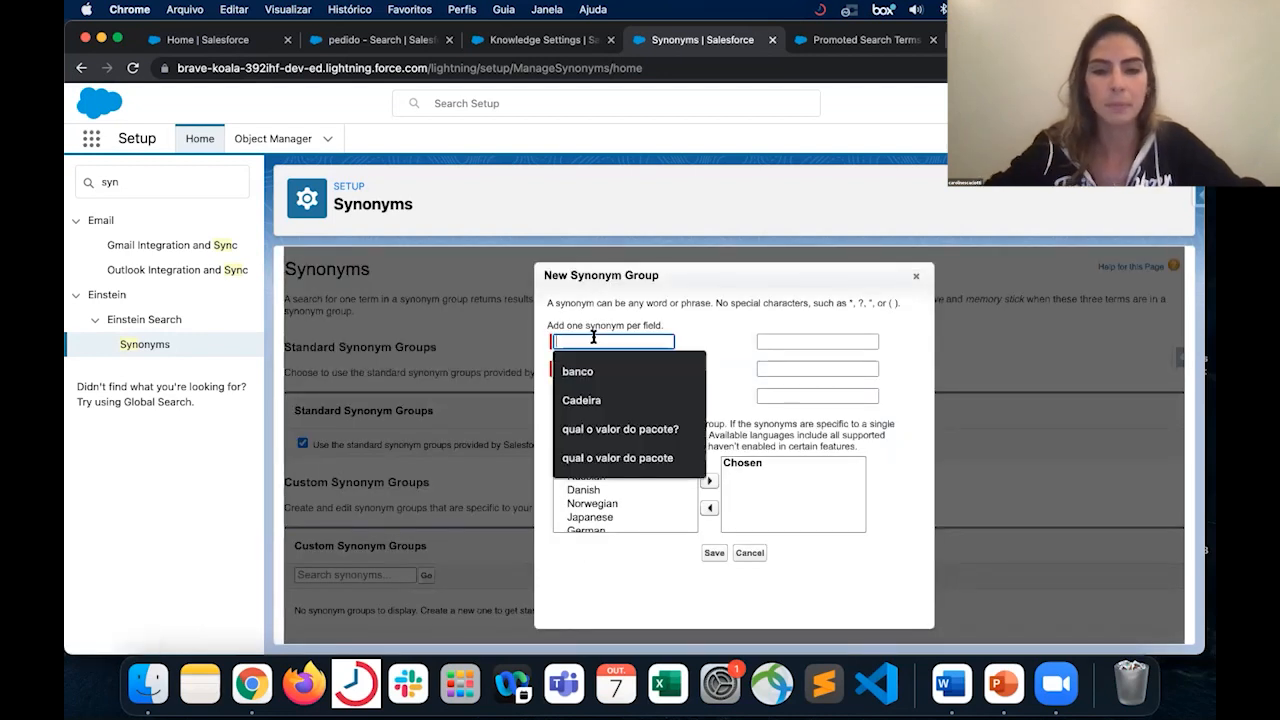
{"action": "type", "text": "cance"}
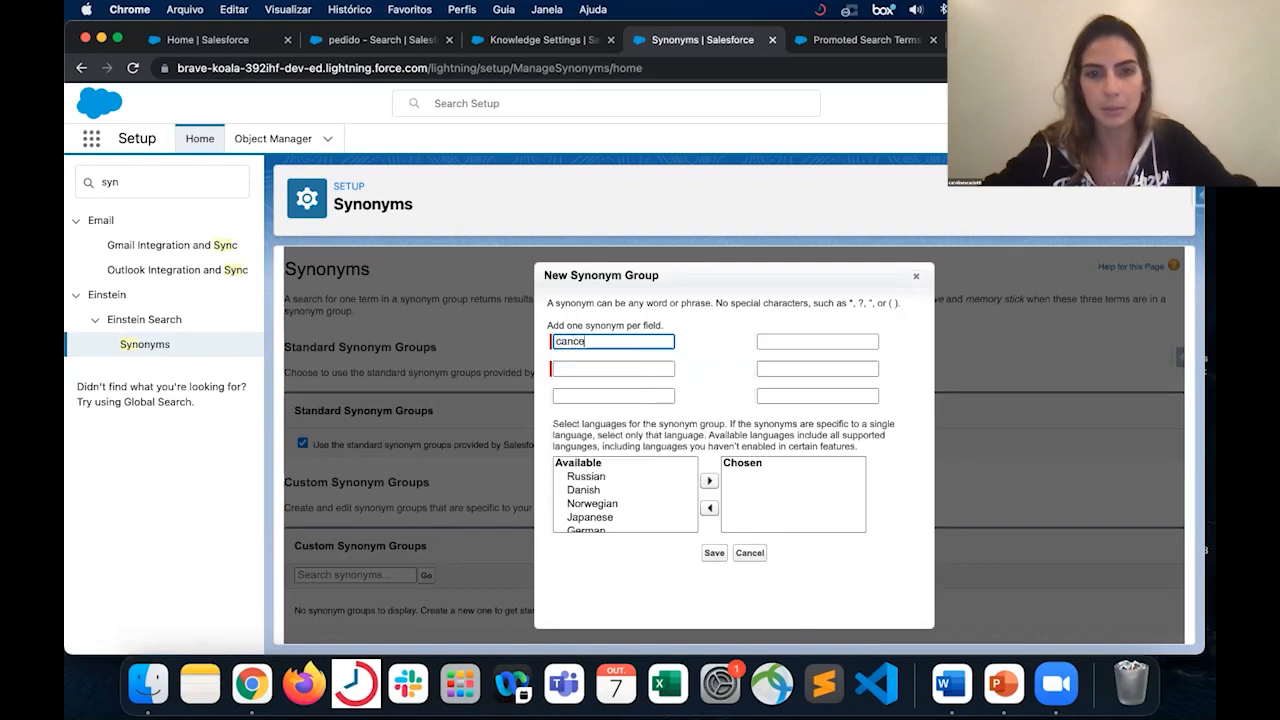
{"action": "type", "text": "lamento"}
{"action": "key", "text": "Tab"}
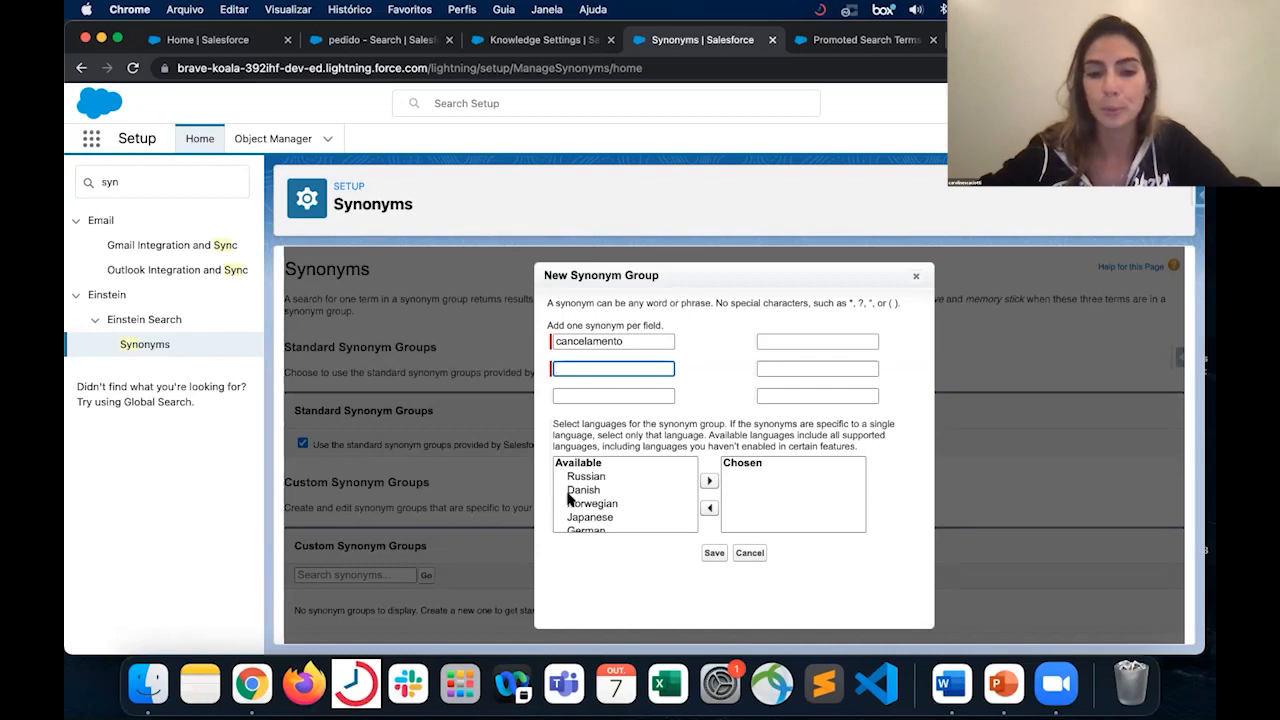
{"action": "double_click", "coordinate": [642, 346]}
{"action": "key", "text": "BackSpace"}
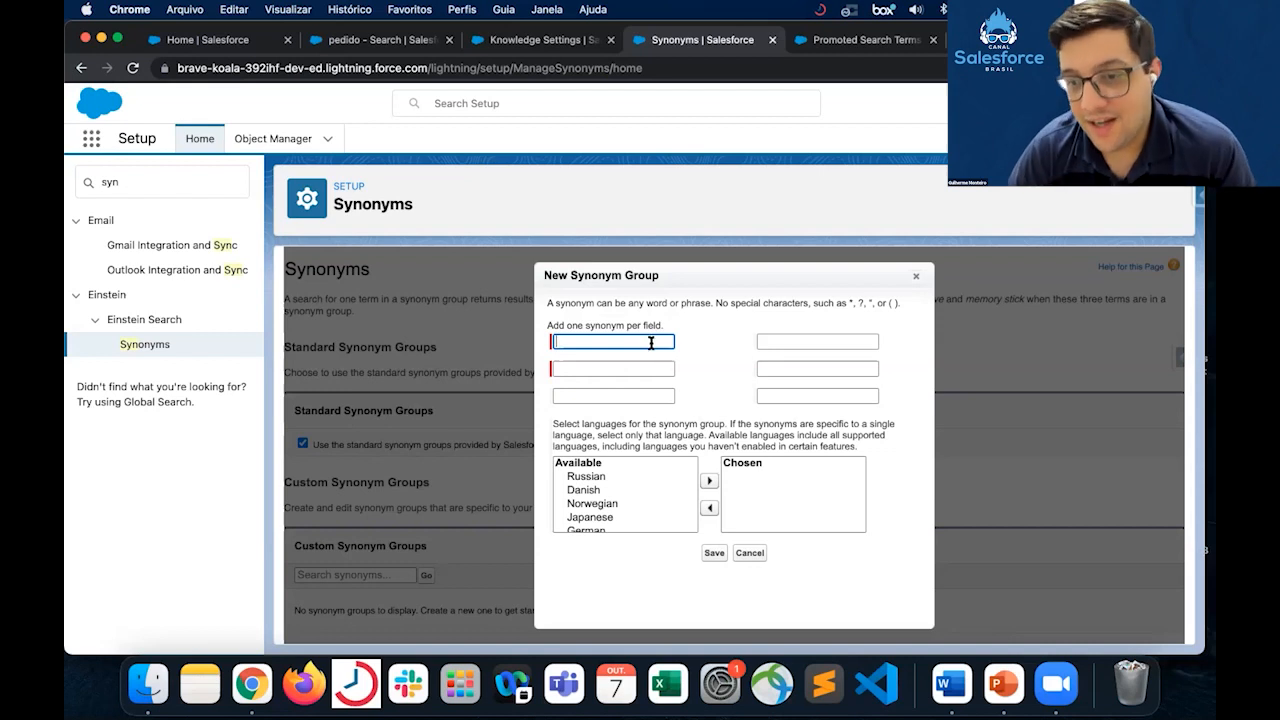
{"action": "type", "text": "cancelamento"}
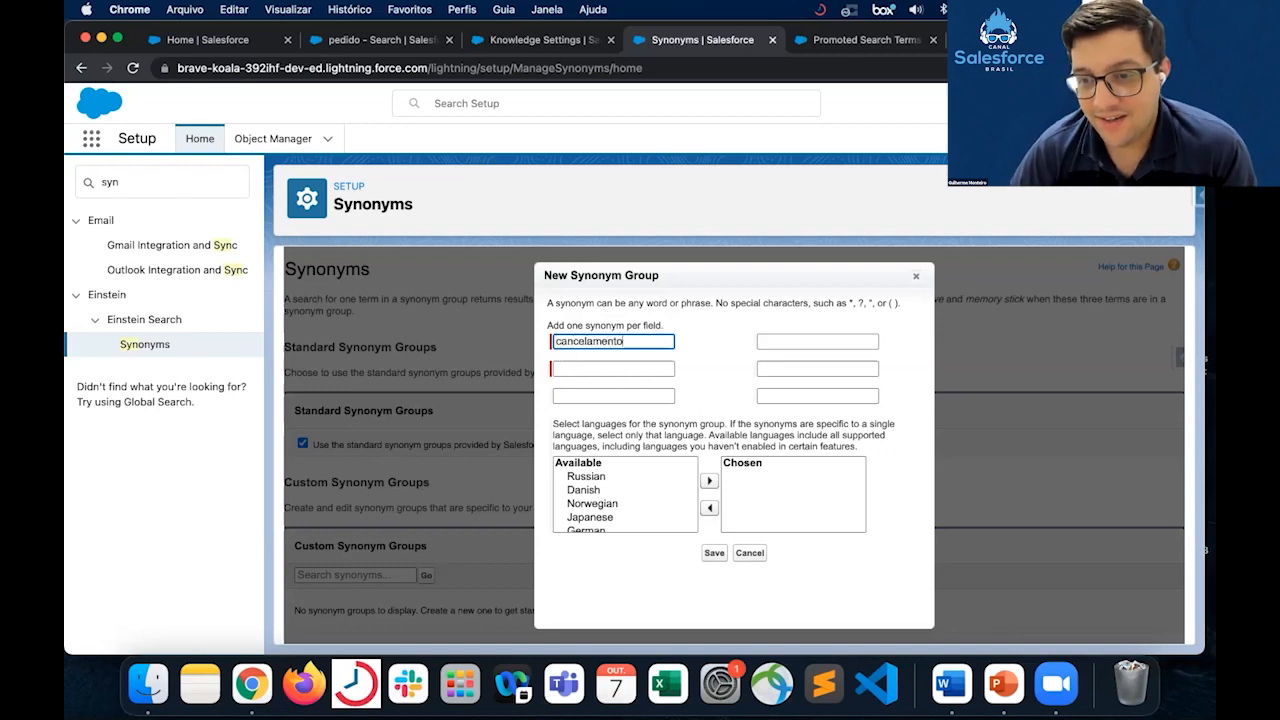
- Add "cancelar" and "cancelado" as the second and third synonyms of the group
{"action": "key", "text": "Tab"}
{"action": "type", "text": "cancelar"}
{"action": "key", "text": "Tab"}
{"action": "type", "text": "cancel"}
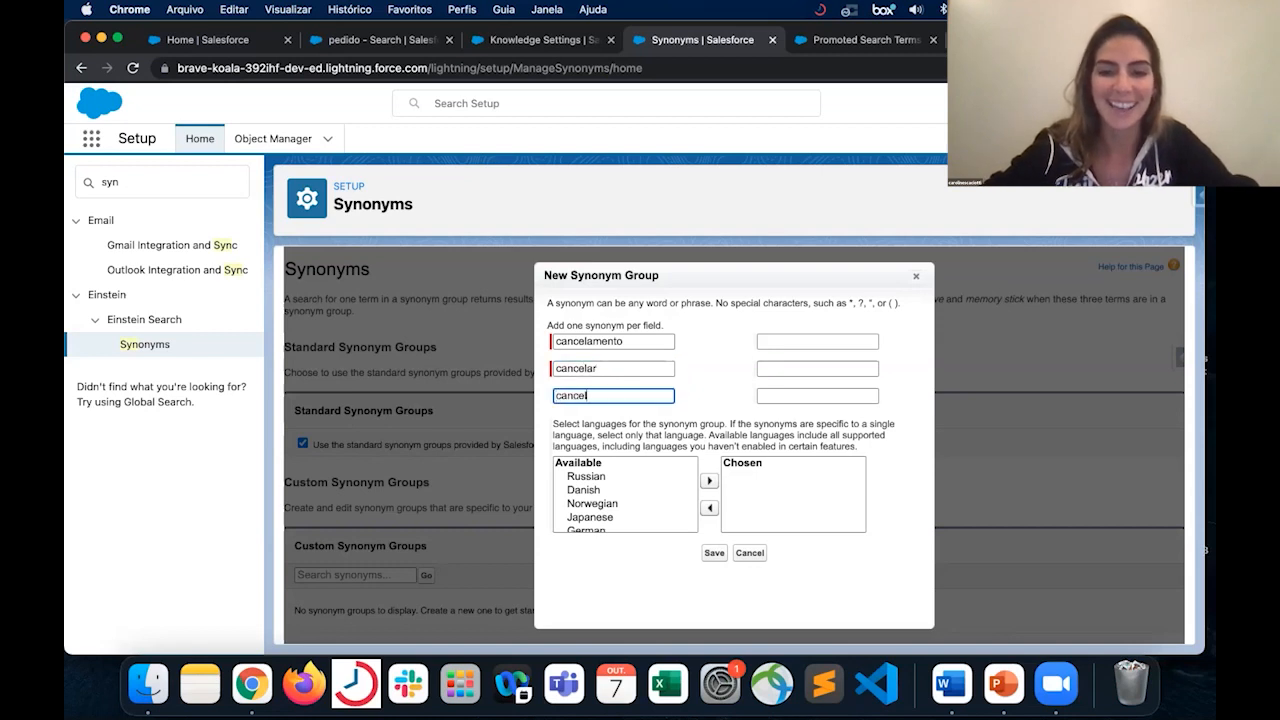
{"action": "type", "text": "ado"}
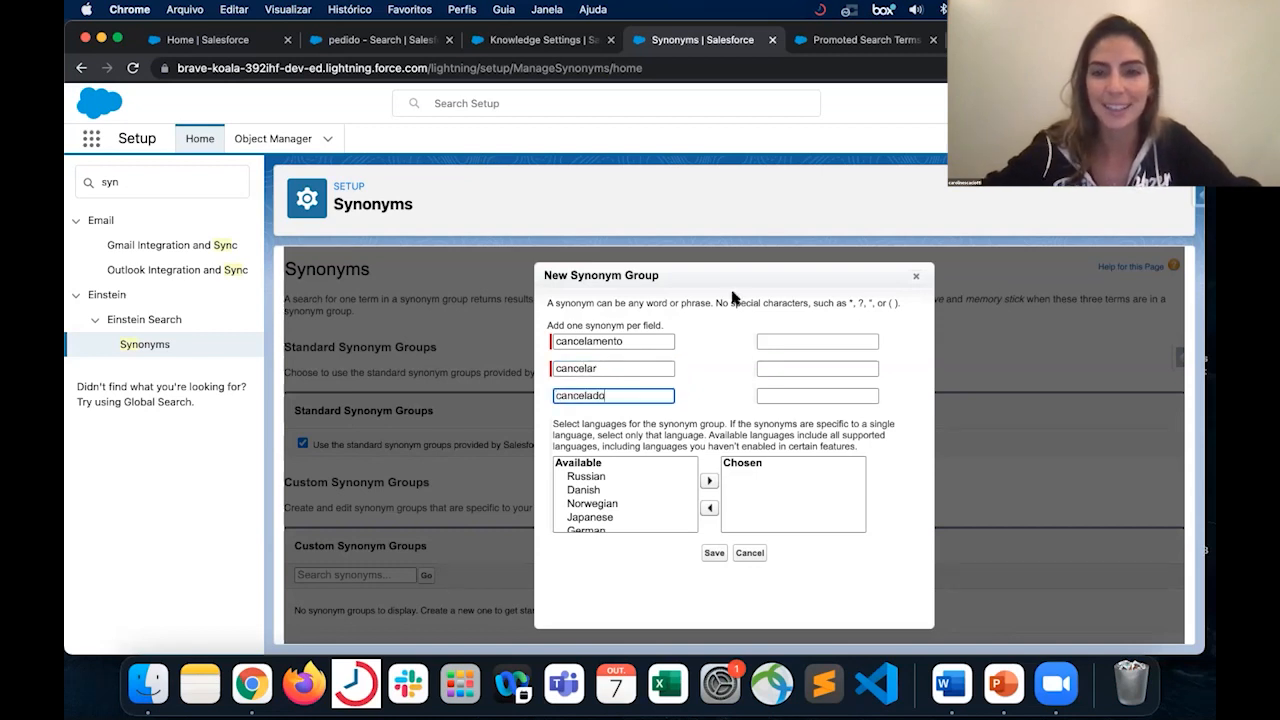
{"action": "left_click", "coordinate": [820, 342]}
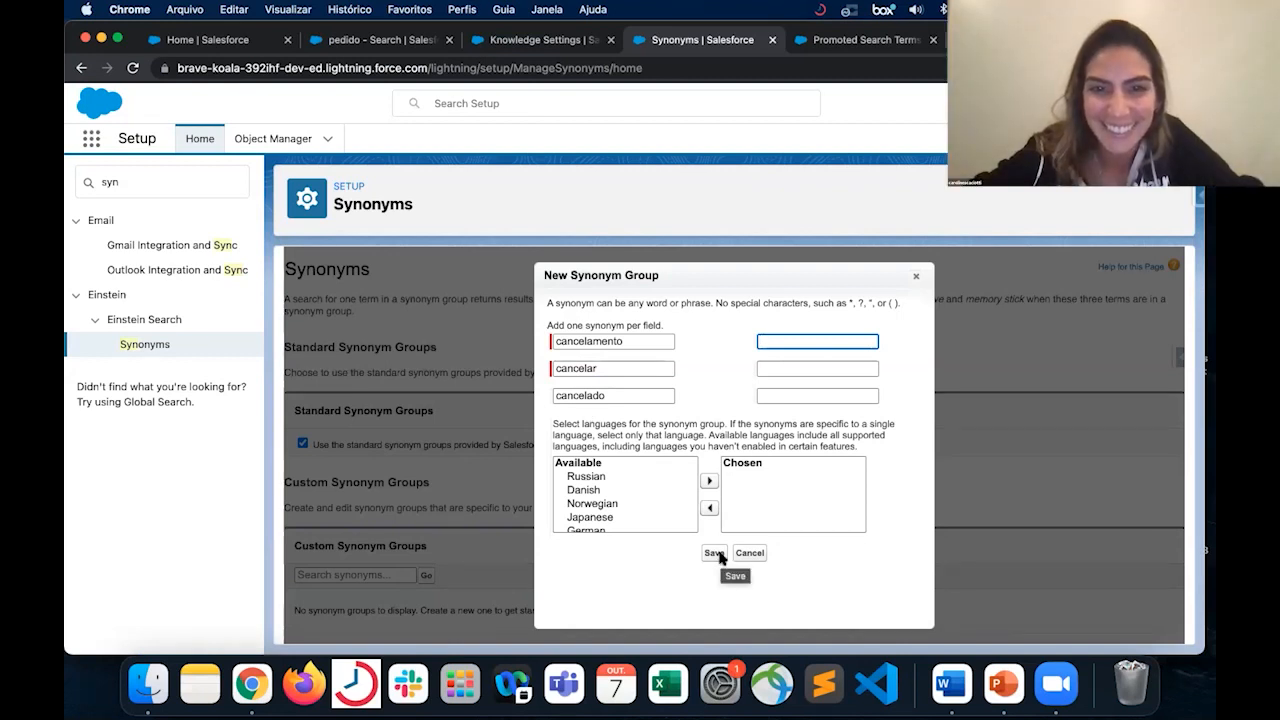
- Choose Portuguese (Brazil) as the language of the cancelamento synonym group and save it
{"action": "scroll", "coordinate": [636, 490], "scroll_direction": "down", "scroll_amount": 5}
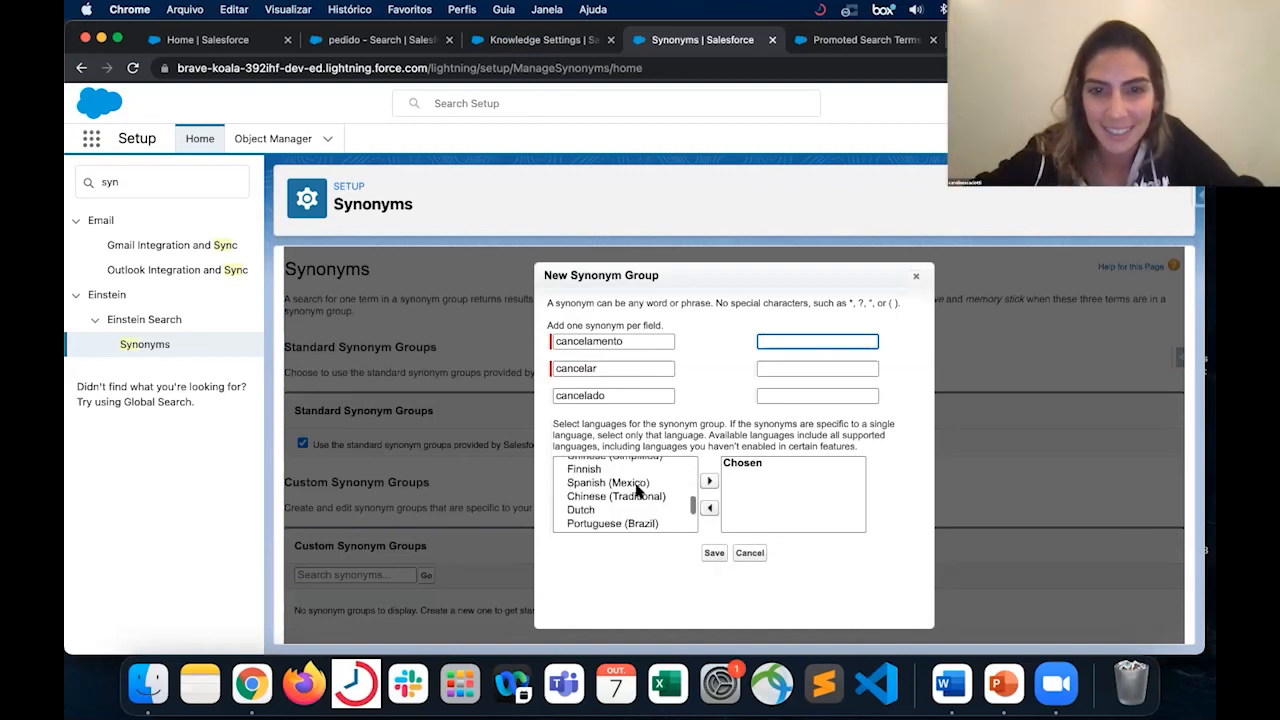
{"action": "left_click", "coordinate": [637, 497]}
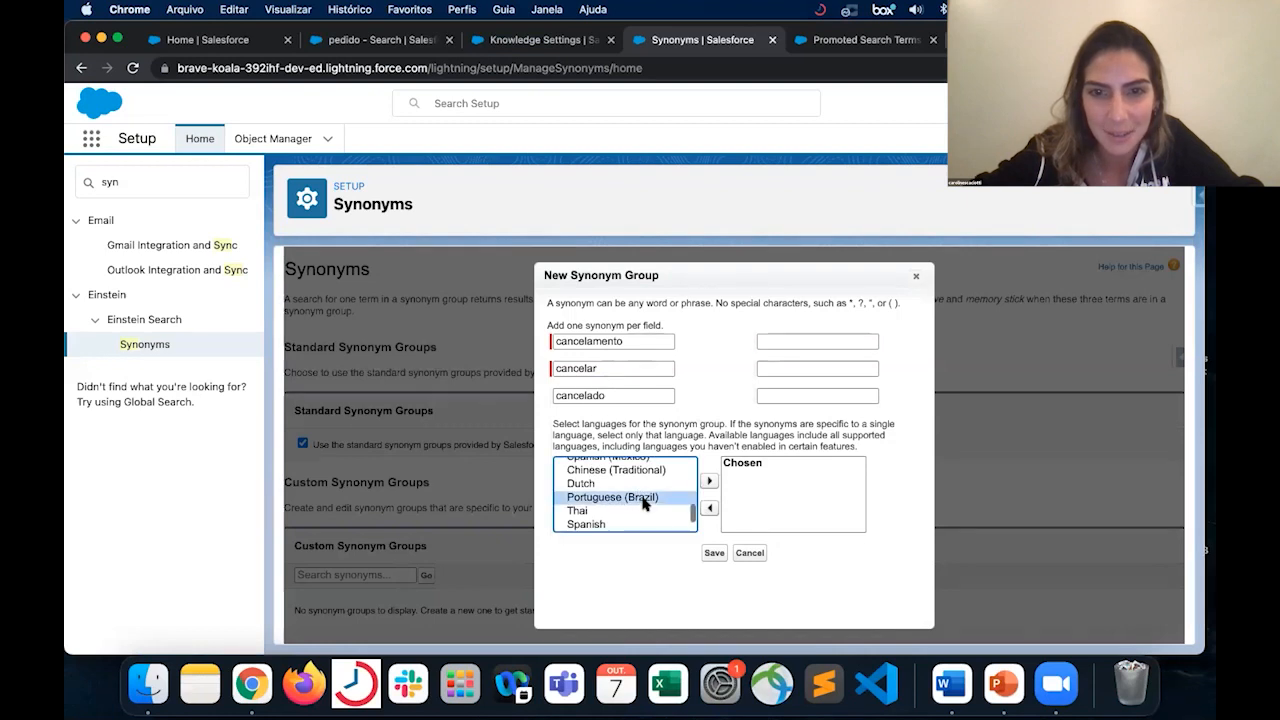
{"action": "left_click", "coordinate": [707, 483]}
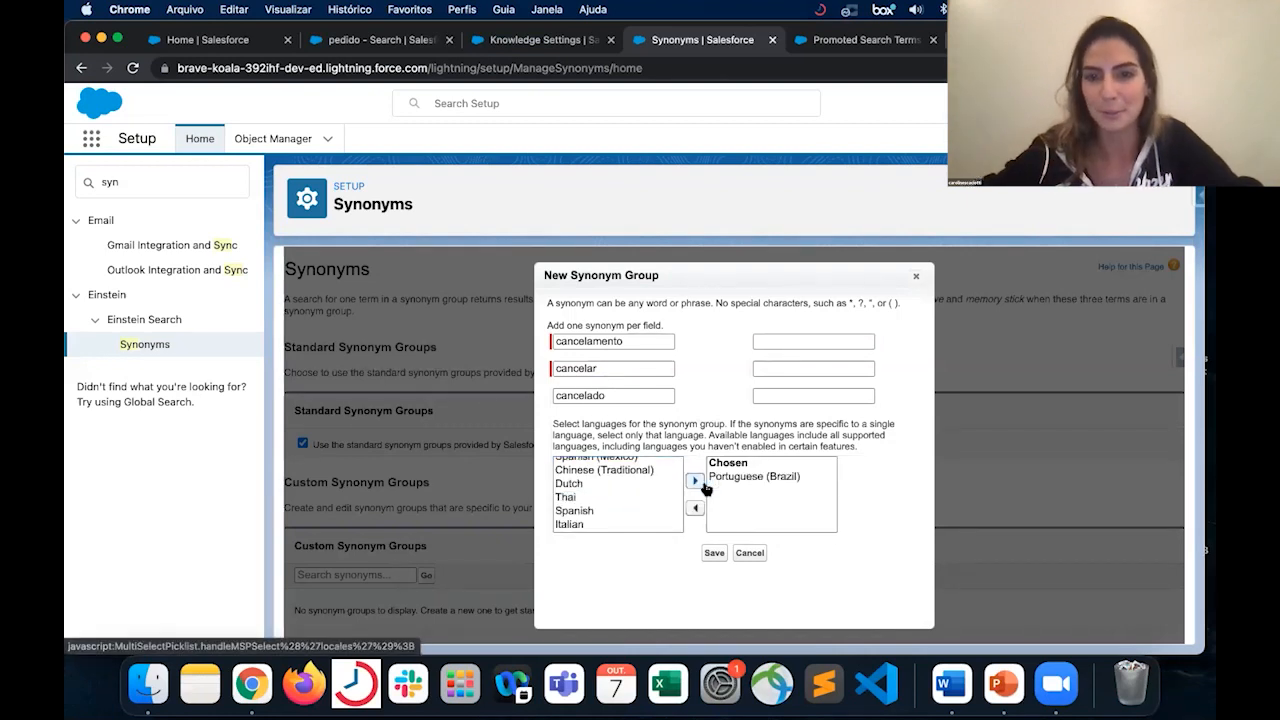
{"action": "left_click", "coordinate": [712, 557]}
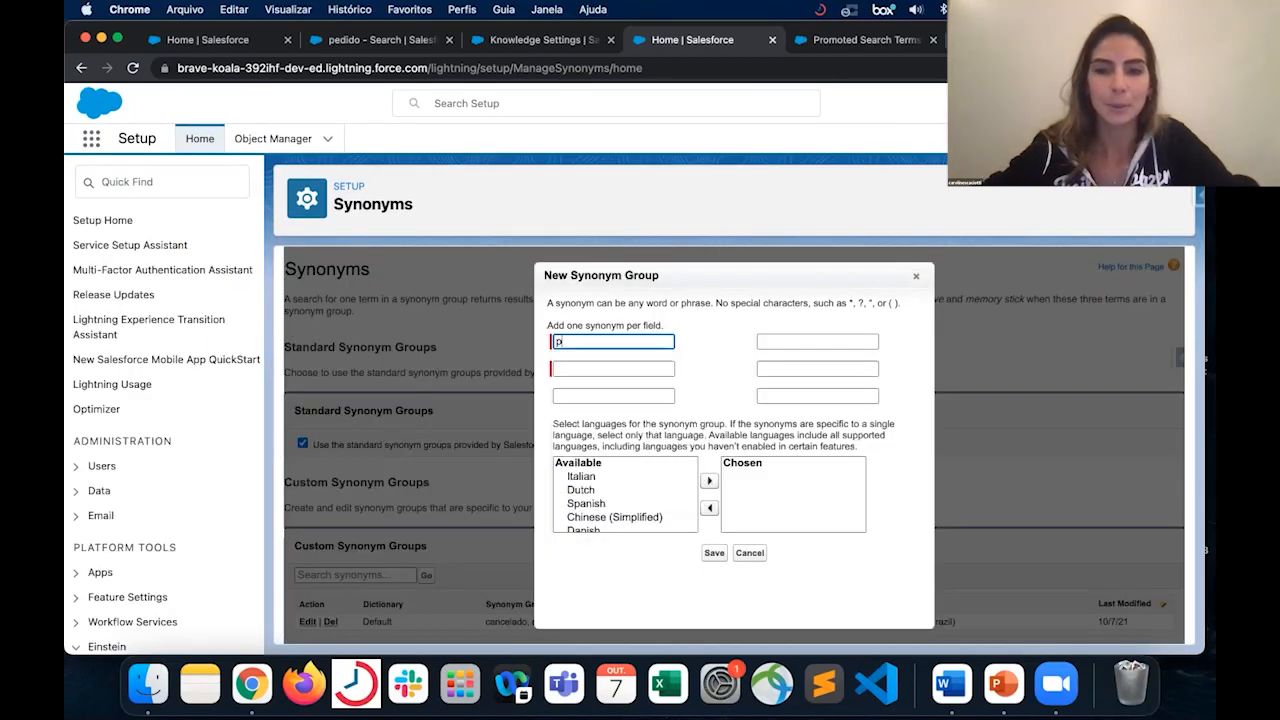
- Create another custom synonym group with the synonyms "pedido", "ordem" and "compra"
{"action": "type", "text": "pedddo"}
{"action": "key", "text": "Tab"}
{"action": "type", "text": "ordem"}
{"action": "key", "text": "Tab"}
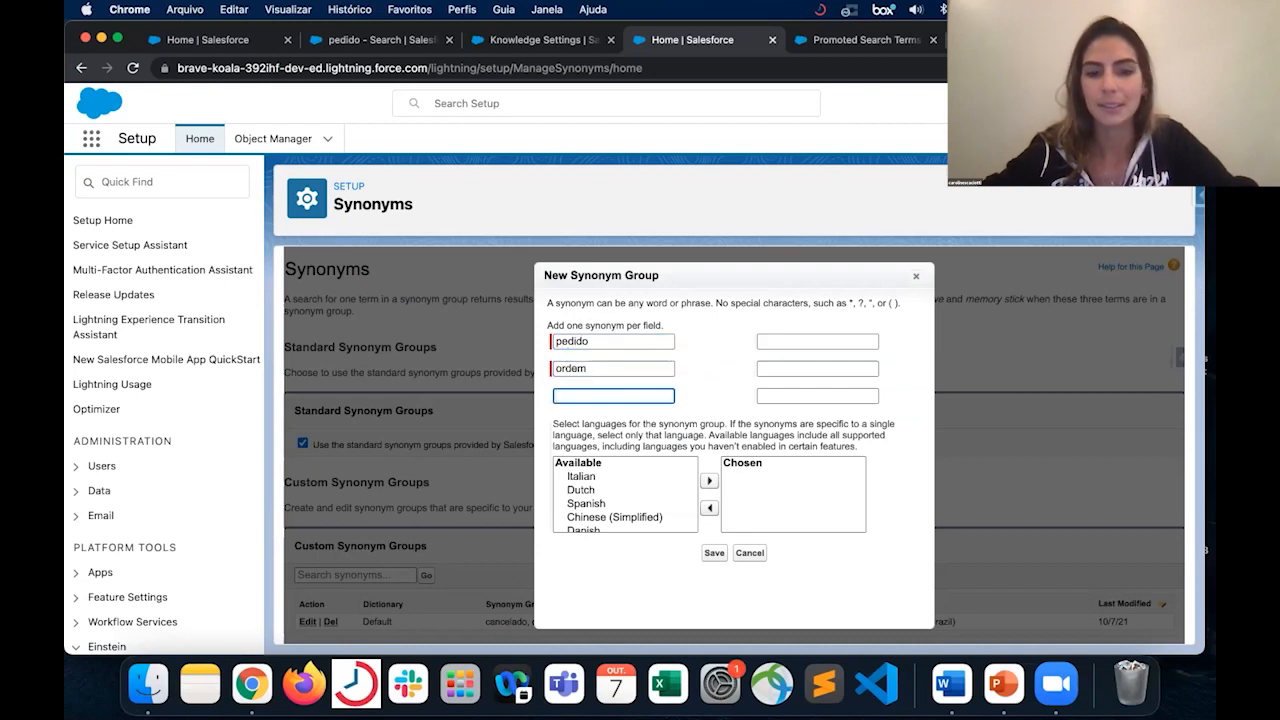
{"action": "type", "text": "compra"}
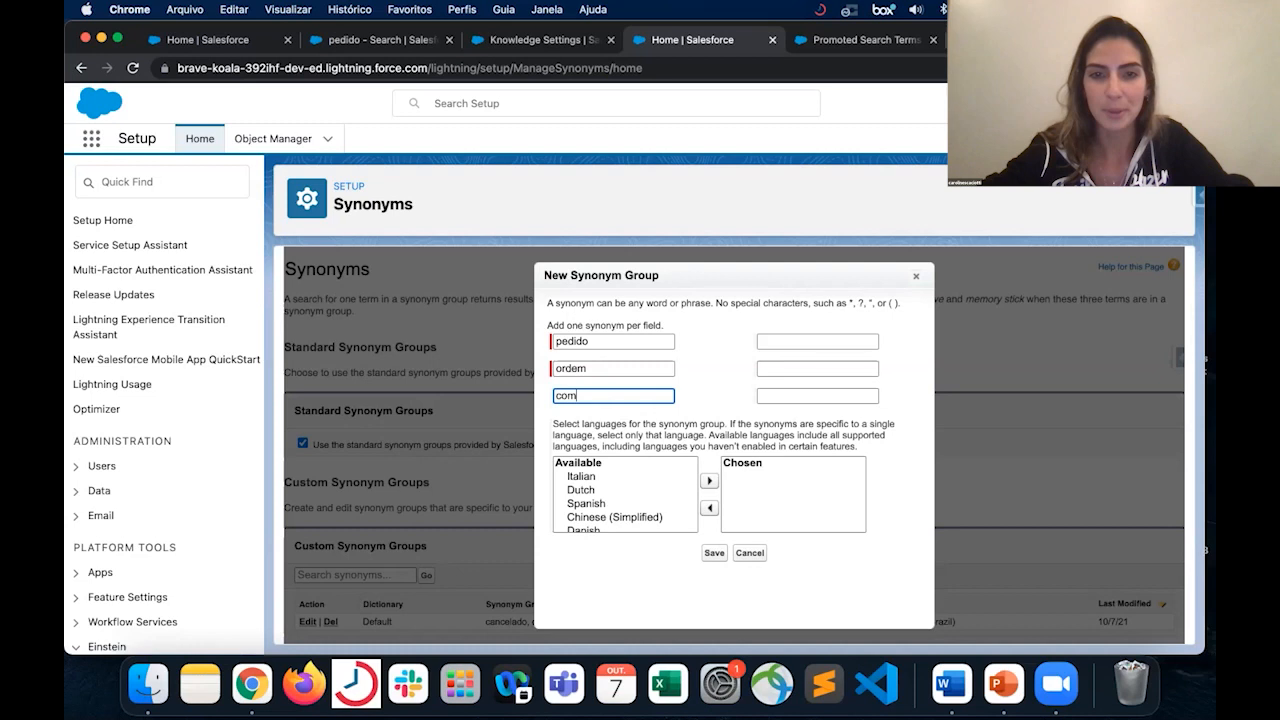
- Choose Portuguese (Brazil) for the pedido synonym group, save it and reload the Synonyms page
{"action": "scroll", "coordinate": [626, 508], "scroll_direction": "down", "scroll_amount": 5}
{"action": "left_click", "coordinate": [630, 488]}
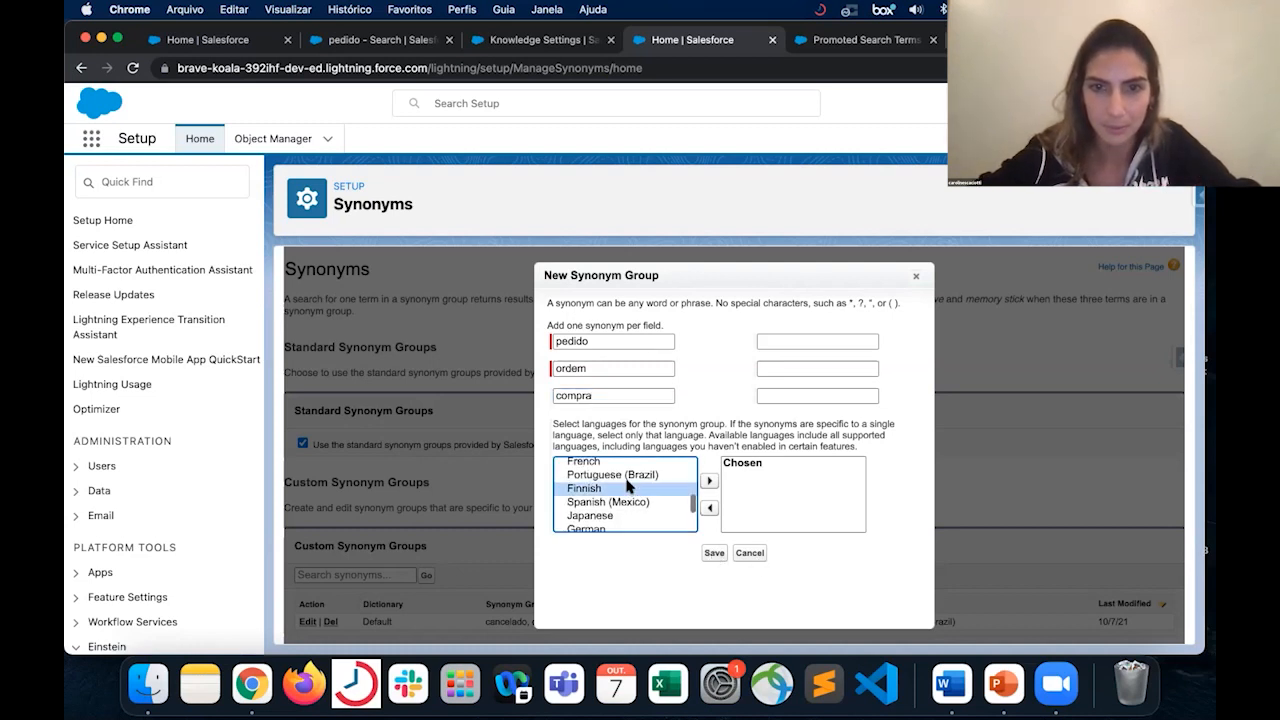
{"action": "left_click", "coordinate": [630, 475]}
{"action": "left_click", "coordinate": [708, 485]}
{"action": "left_click", "coordinate": [714, 553]}
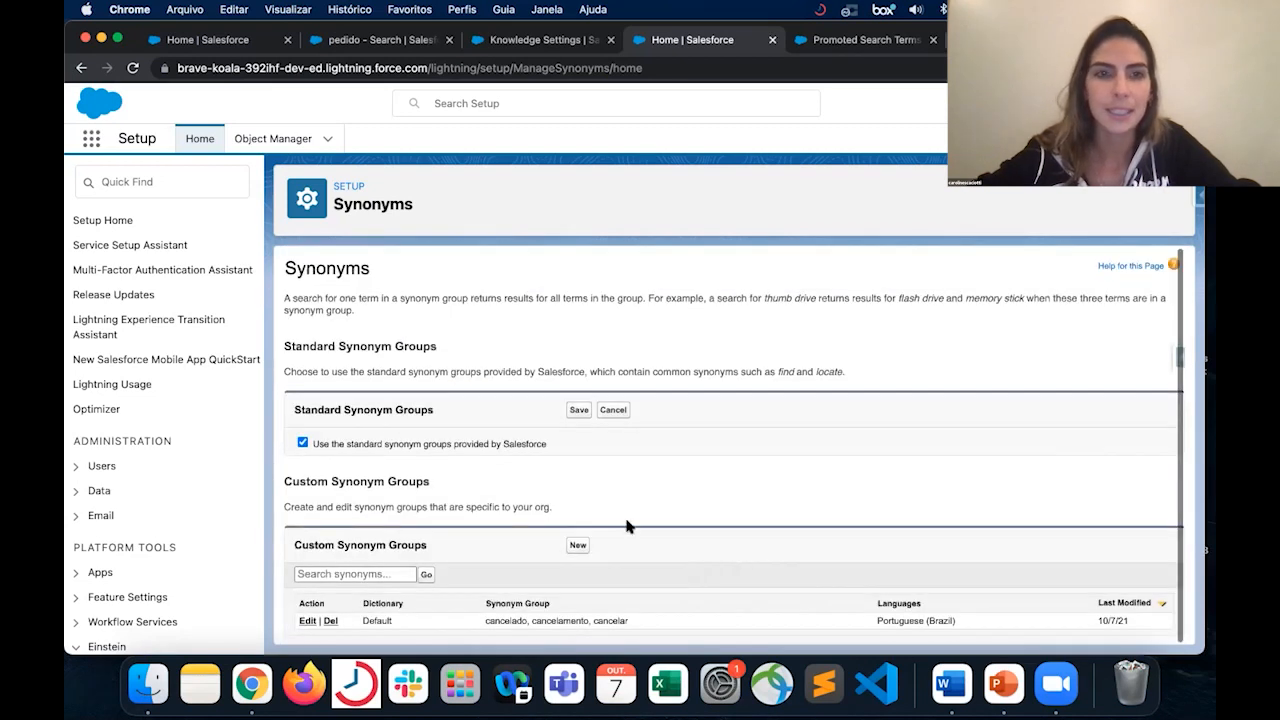
{"action": "left_click", "coordinate": [132, 68]}
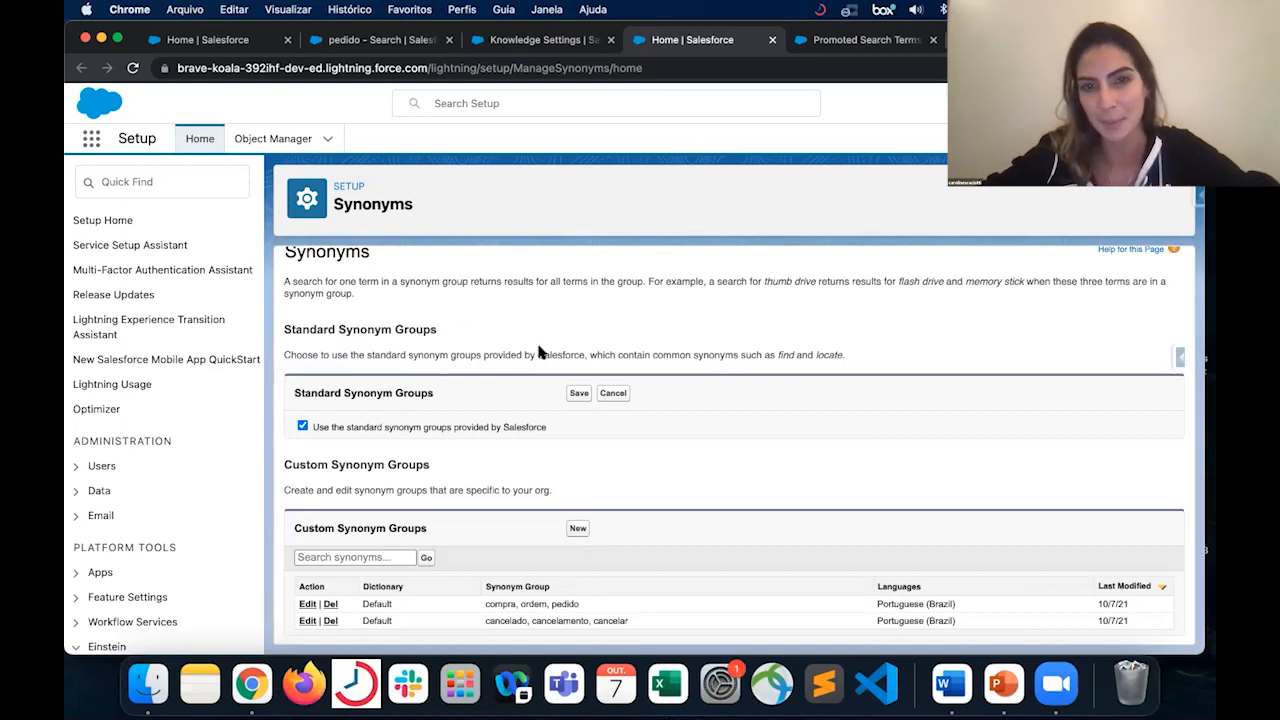
{"action": "scroll", "coordinate": [539, 347], "scroll_direction": "up", "scroll_amount": 1}
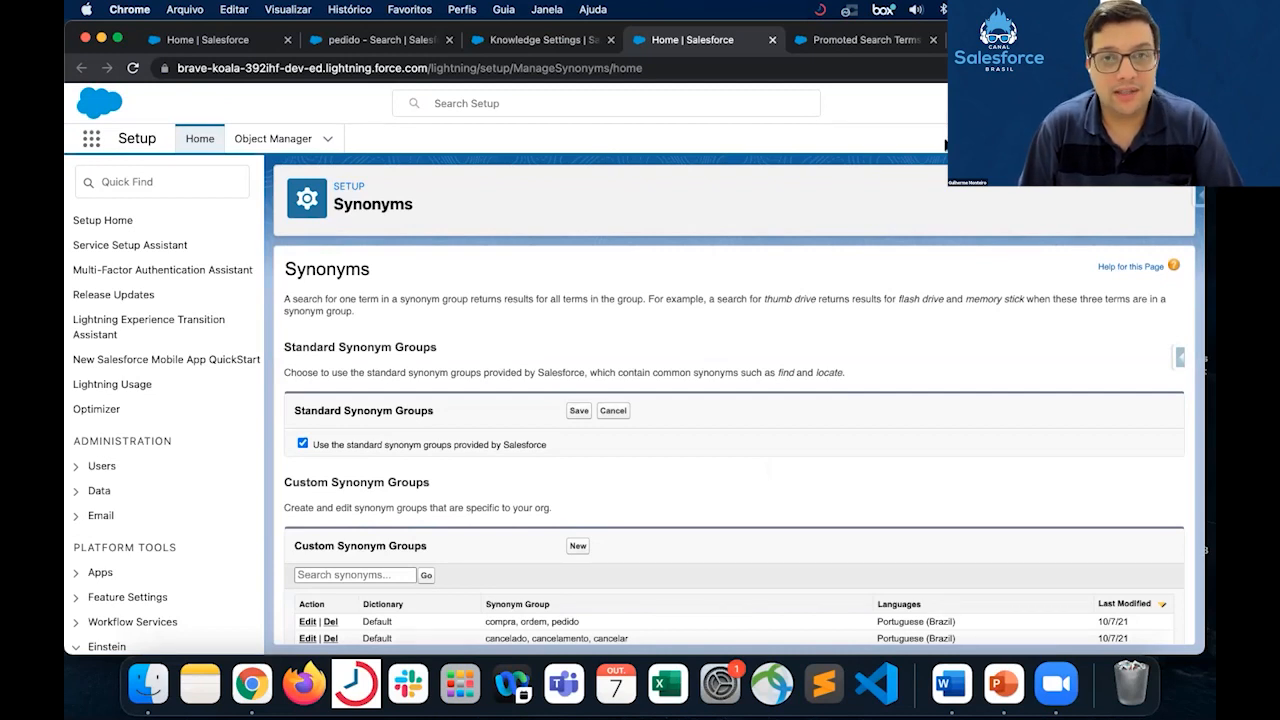
{"action": "scroll", "coordinate": [612, 490], "scroll_direction": "down", "scroll_amount": 1}
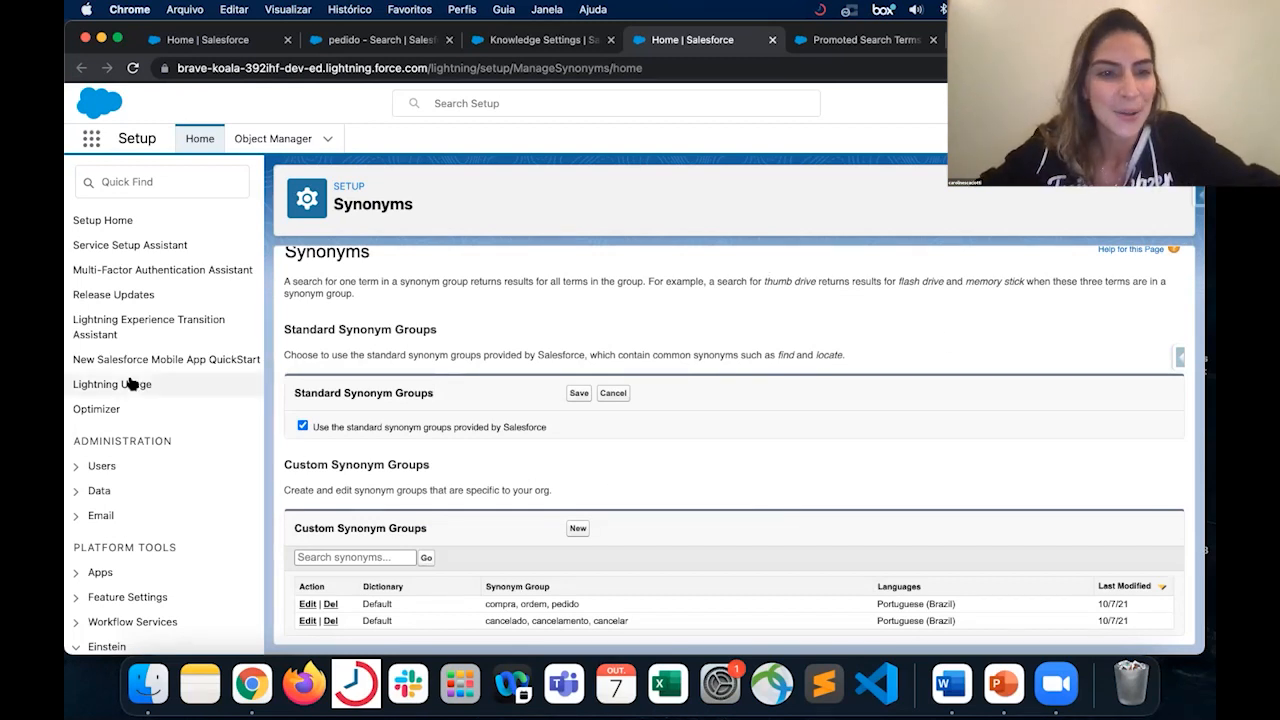
- Find All Sites in Setup by searching for "sites" and open the KB for Trailblazers site in Experience Builder
{"action": "left_click", "coordinate": [309, 142]}
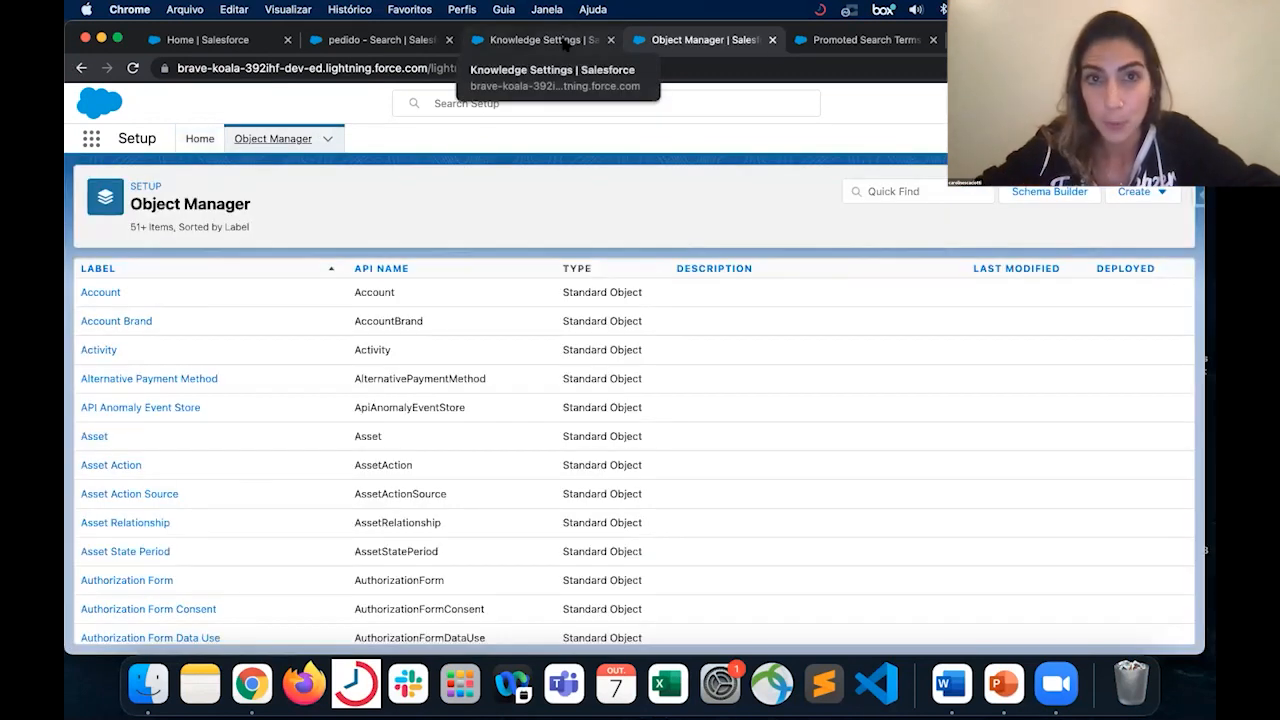
{"action": "left_click", "coordinate": [188, 148]}
{"action": "left_click", "coordinate": [160, 181]}
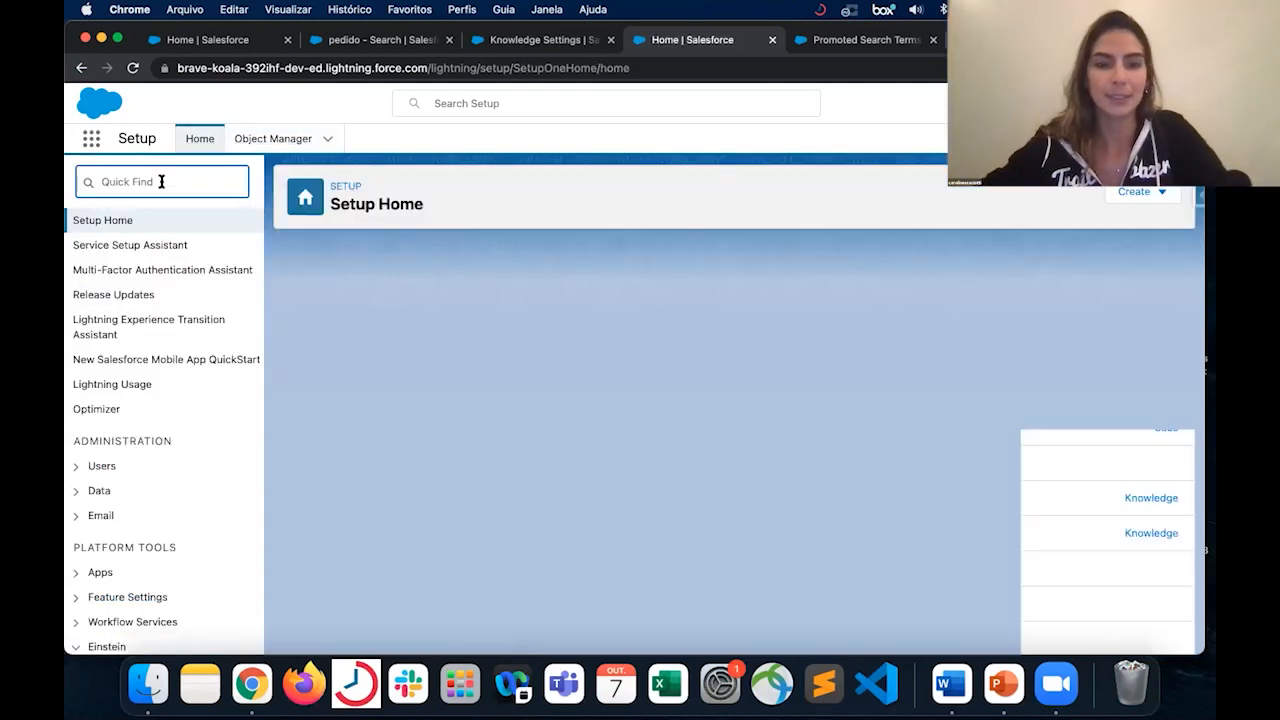
{"action": "type", "text": "sites"}
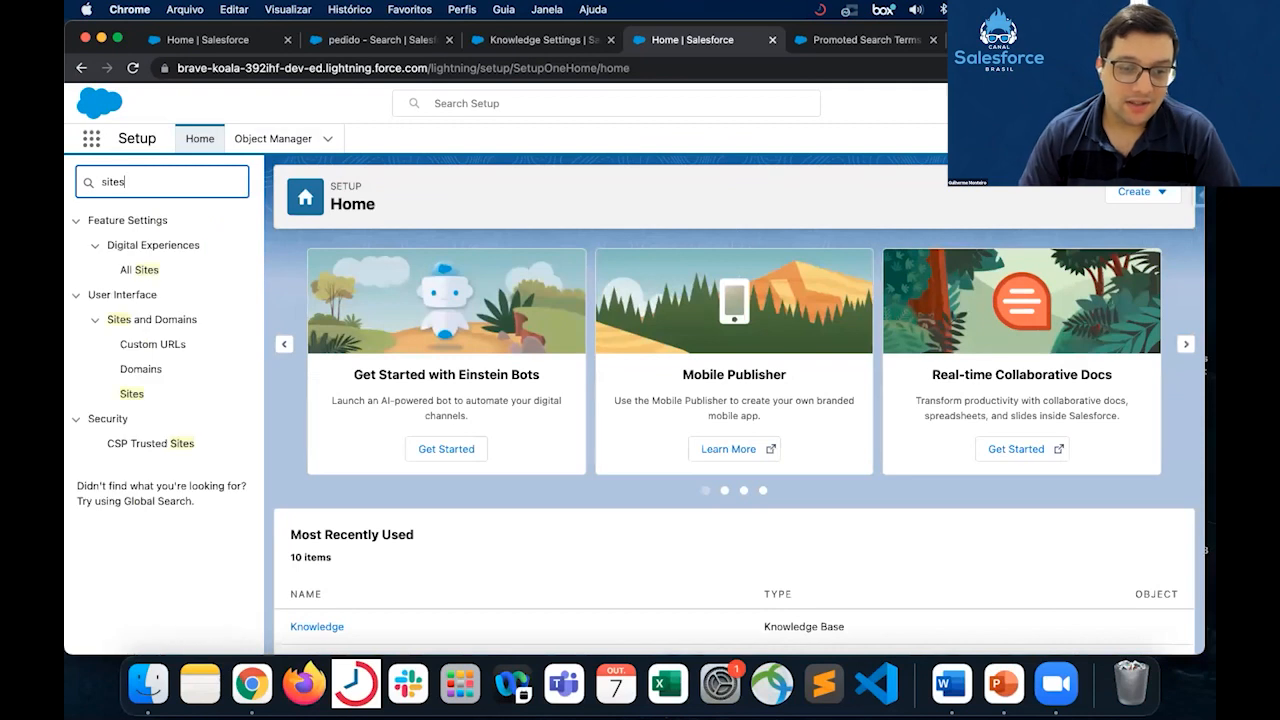
{"action": "left_click", "coordinate": [152, 272]}
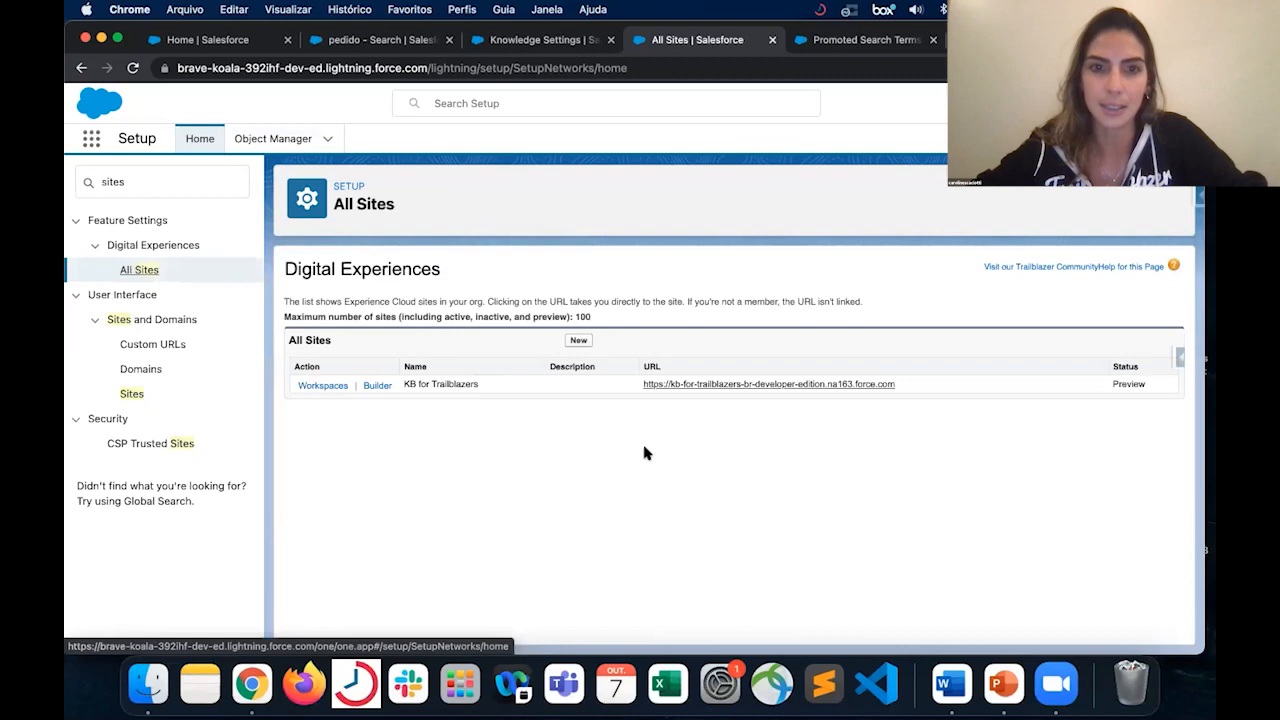
{"action": "left_click", "coordinate": [377, 386]}
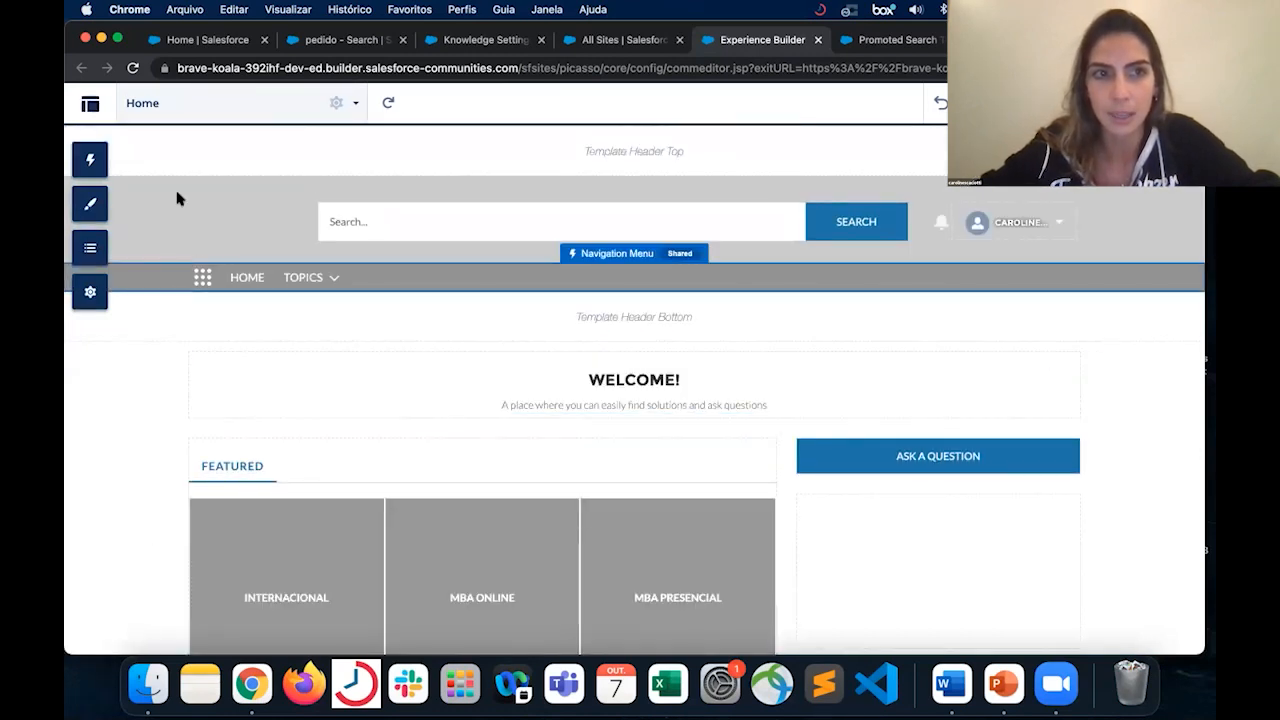
- Switch to the Content Management workspace of KB for Trailblazers and show its topics
{"action": "left_click", "coordinate": [90, 106]}
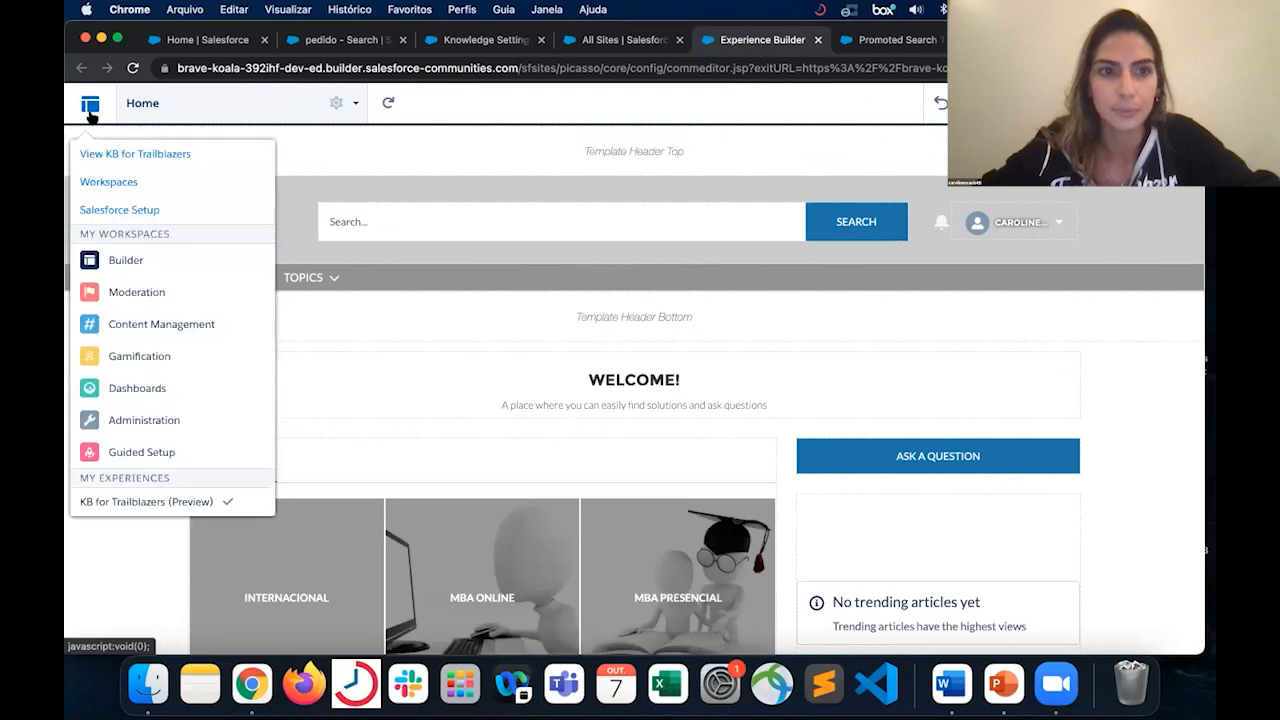
{"action": "left_click", "coordinate": [169, 333]}
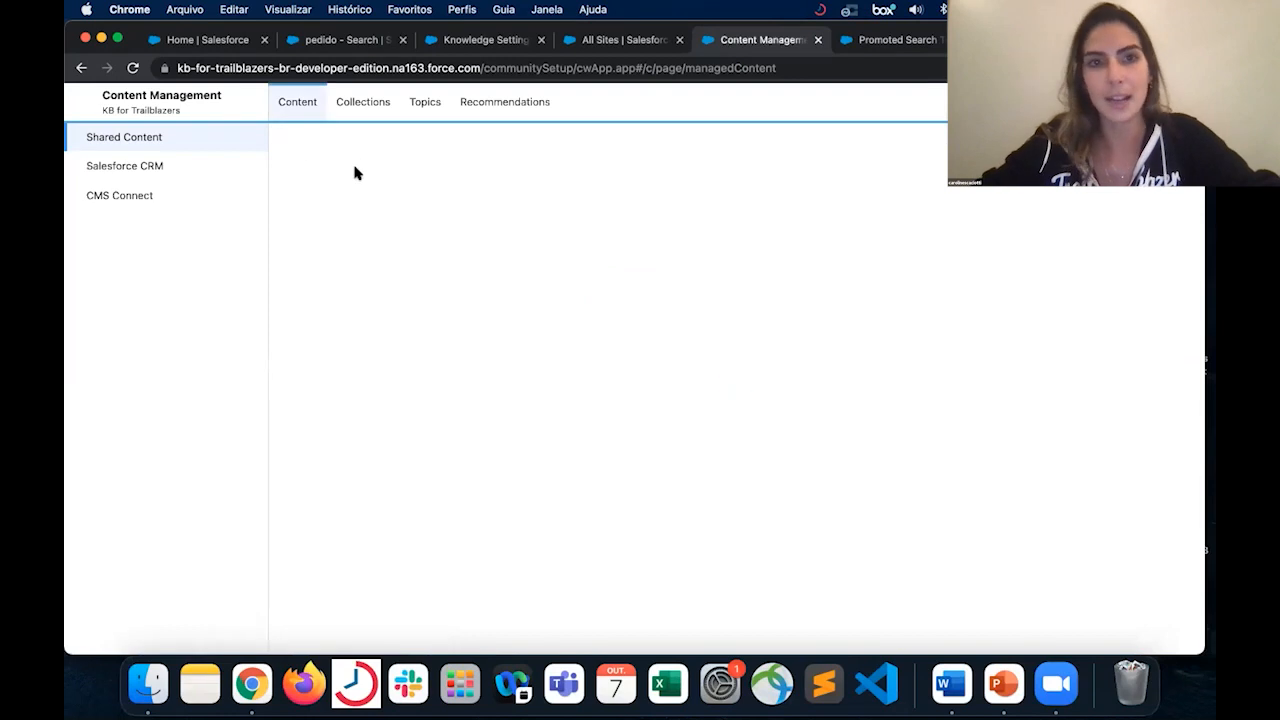
{"action": "left_click", "coordinate": [427, 104]}
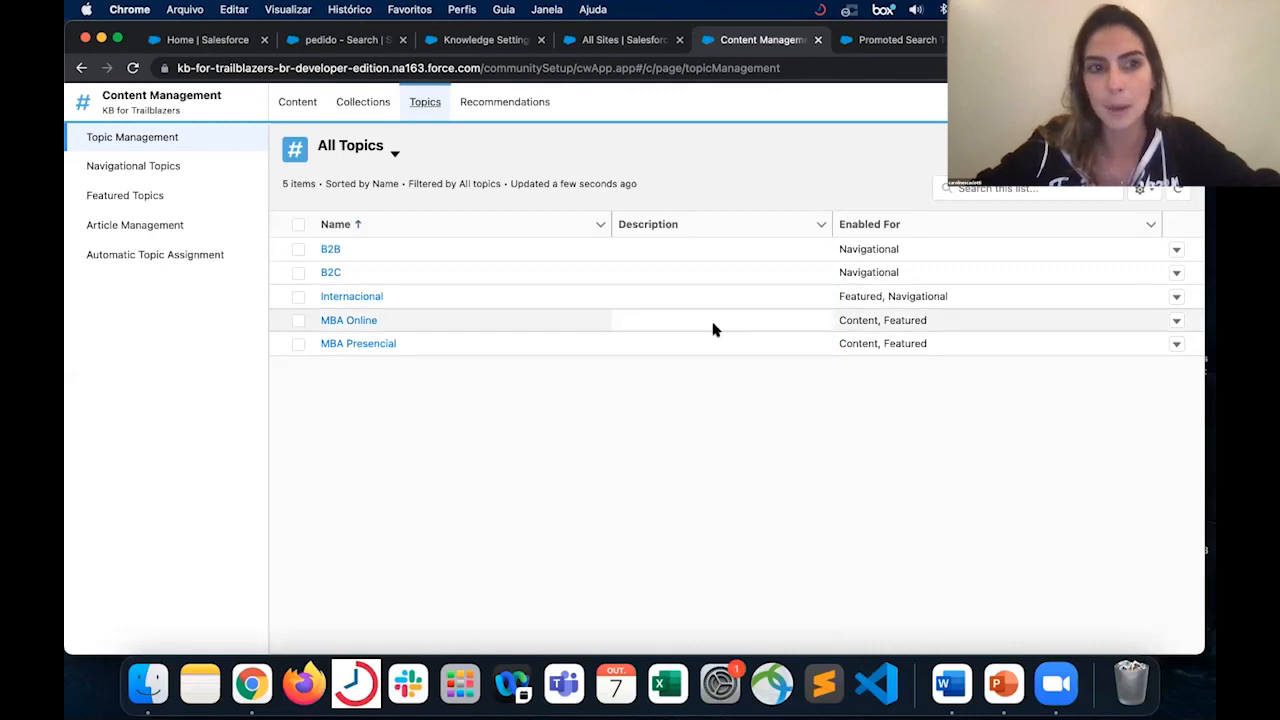
{"action": "left_click", "coordinate": [211, 260]}
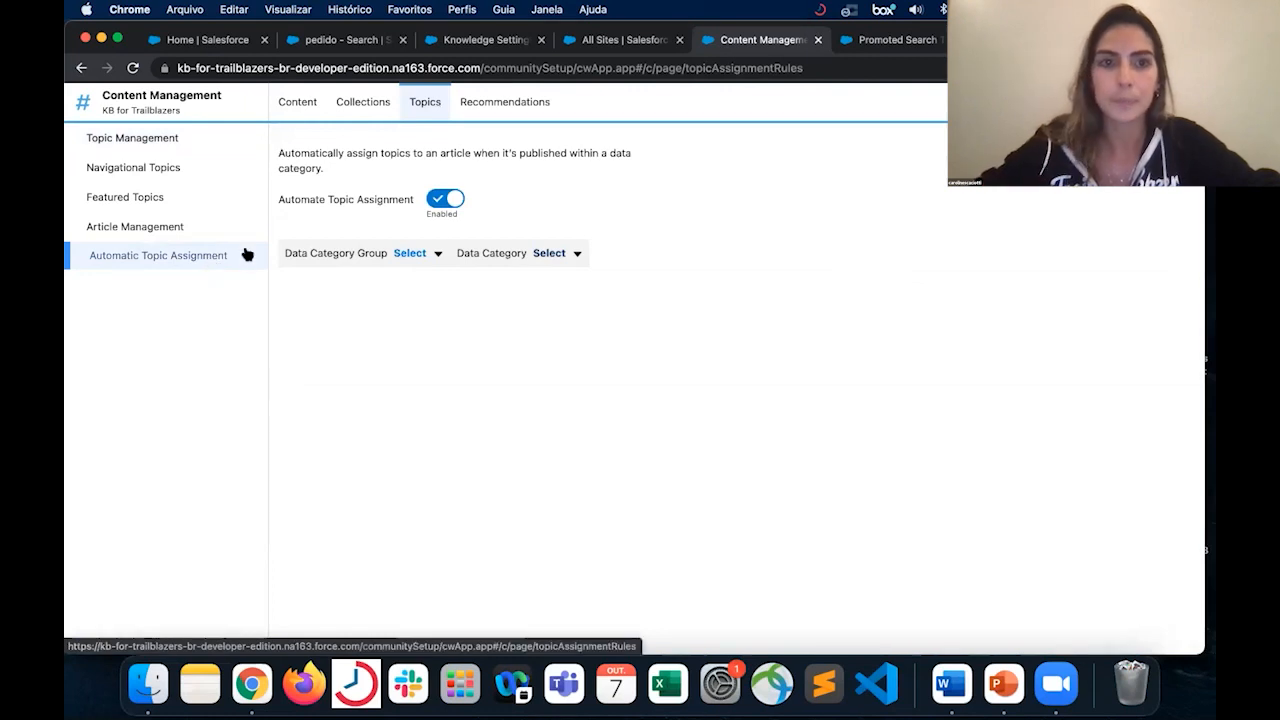
{"action": "left_click", "coordinate": [415, 253]}
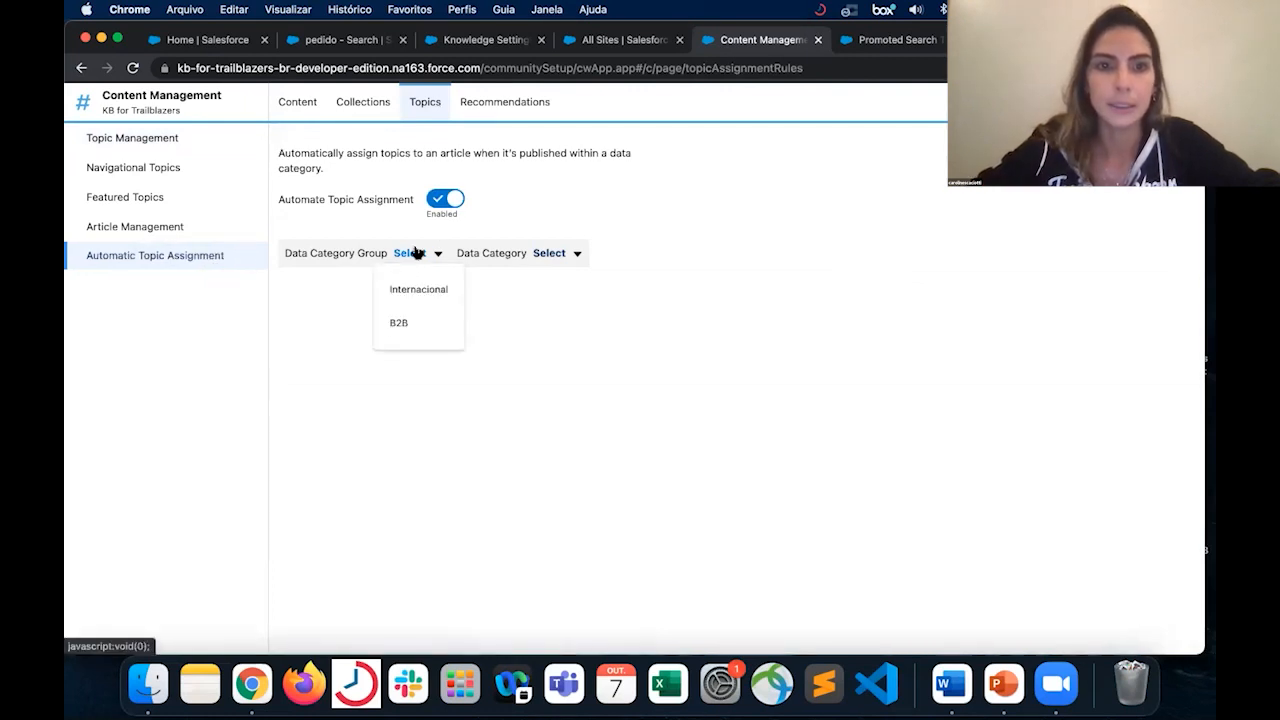
{"action": "left_click", "coordinate": [440, 291]}
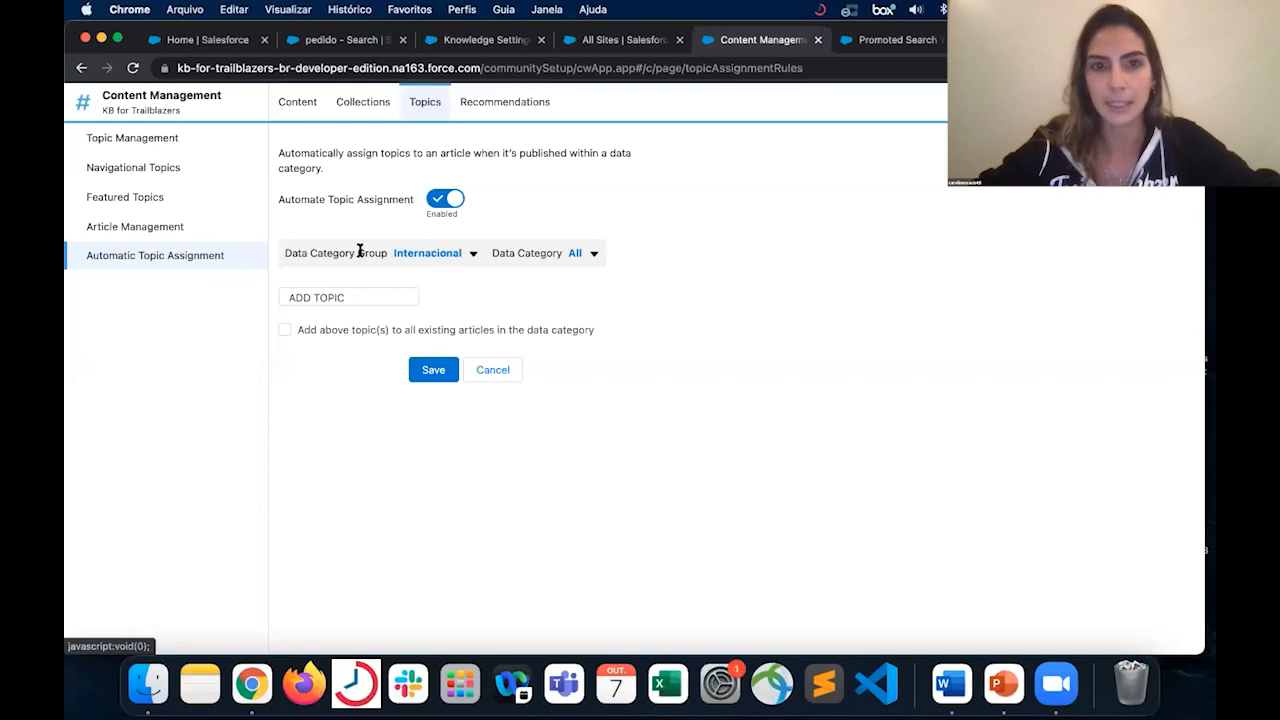
- Review the site's navigational topics and full topic list, and view the topics on the live site home page
{"action": "left_click", "coordinate": [153, 171]}
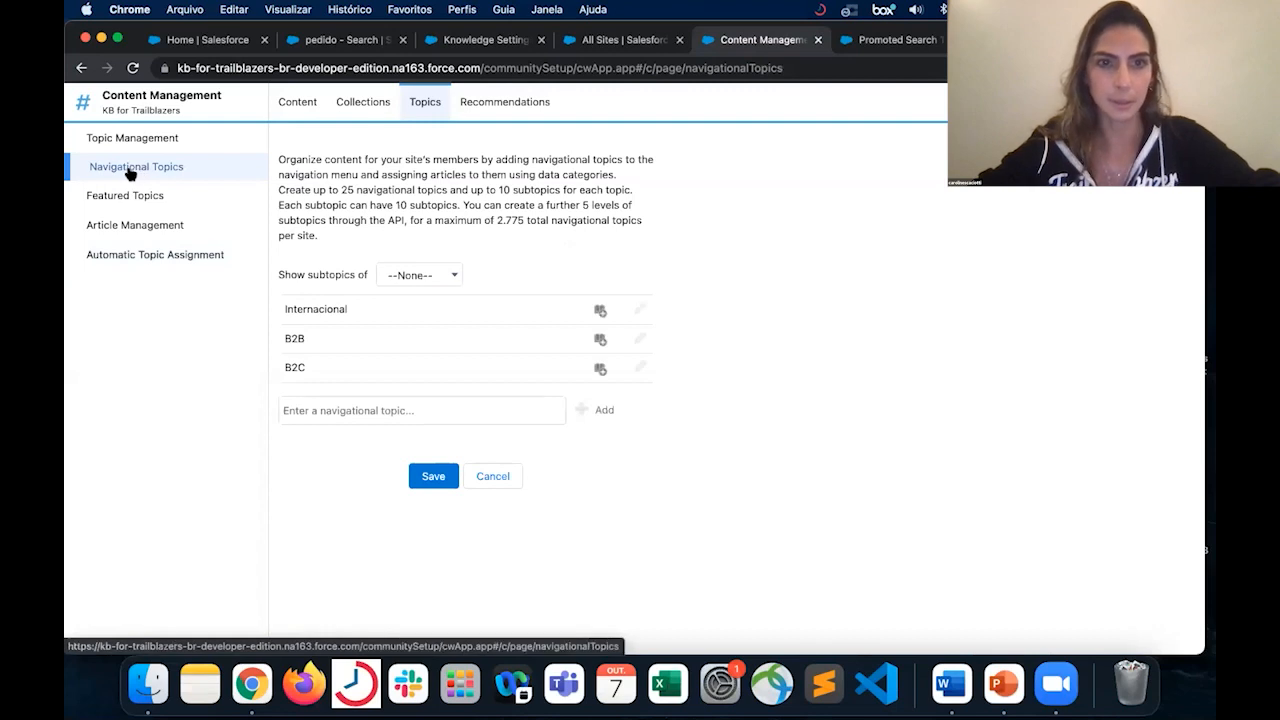
{"action": "left_click", "coordinate": [127, 142]}
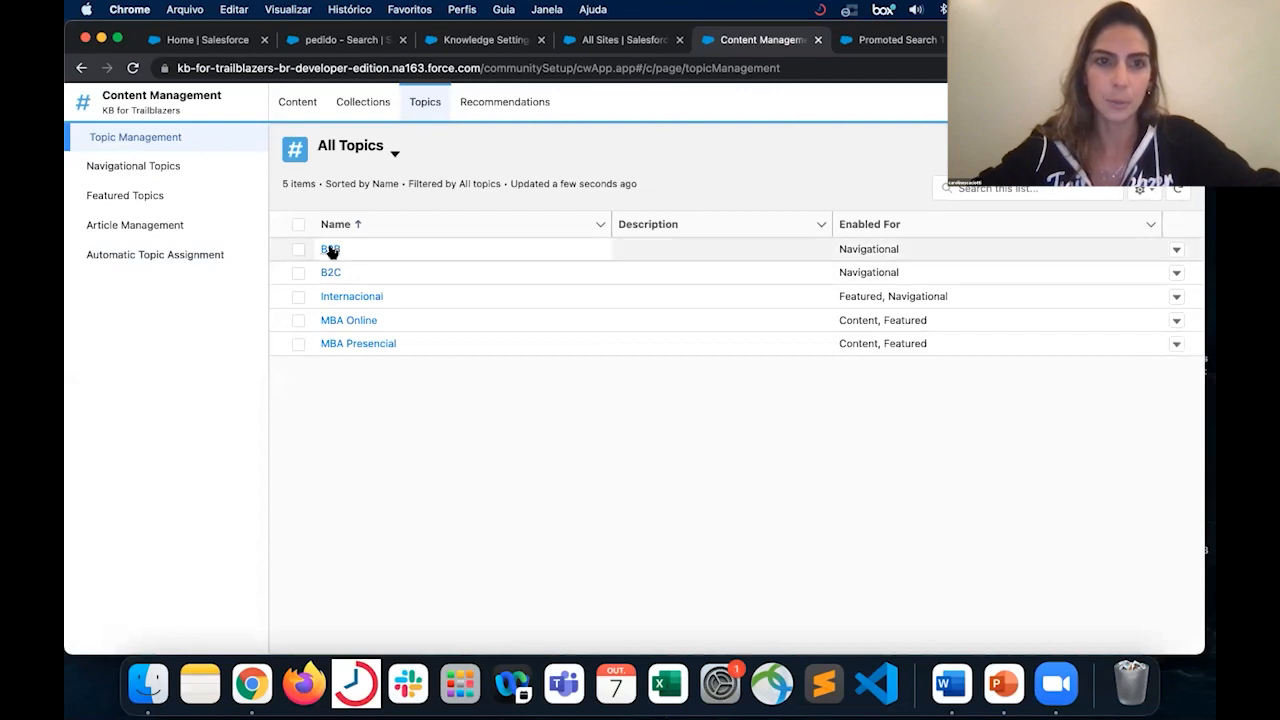
{"action": "left_click", "coordinate": [1177, 252]}
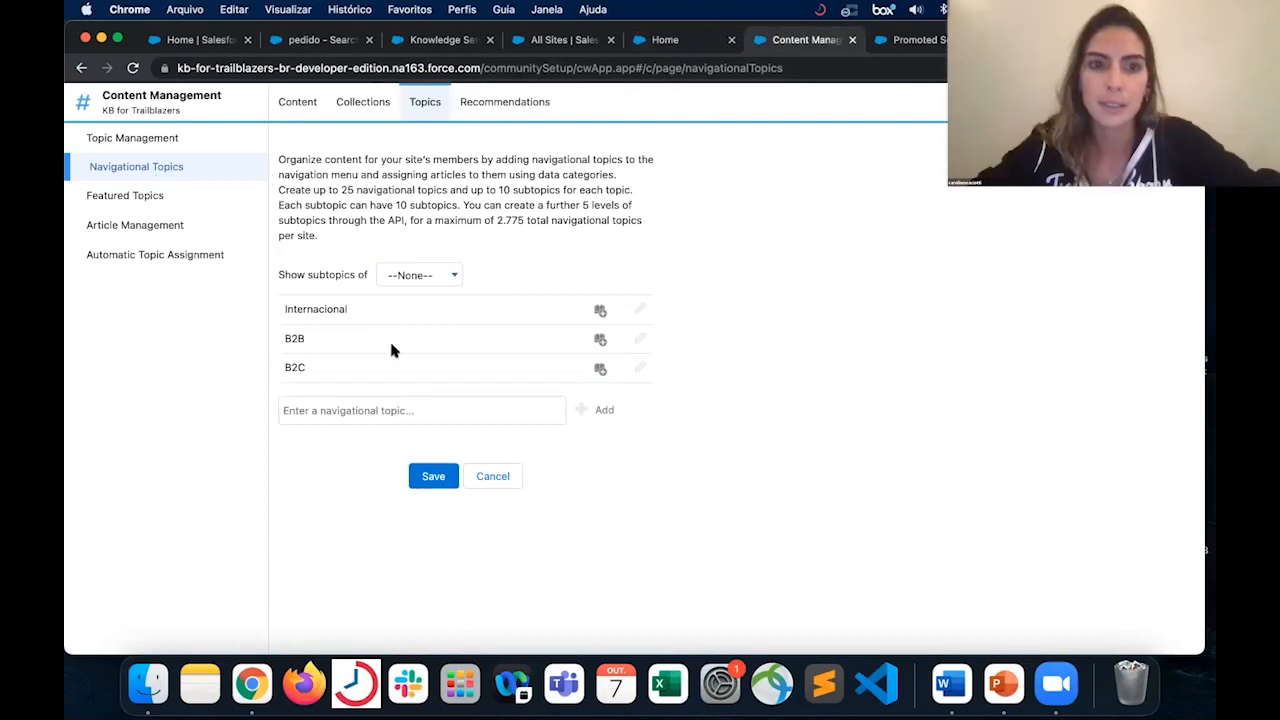
{"action": "left_click", "coordinate": [704, 38]}
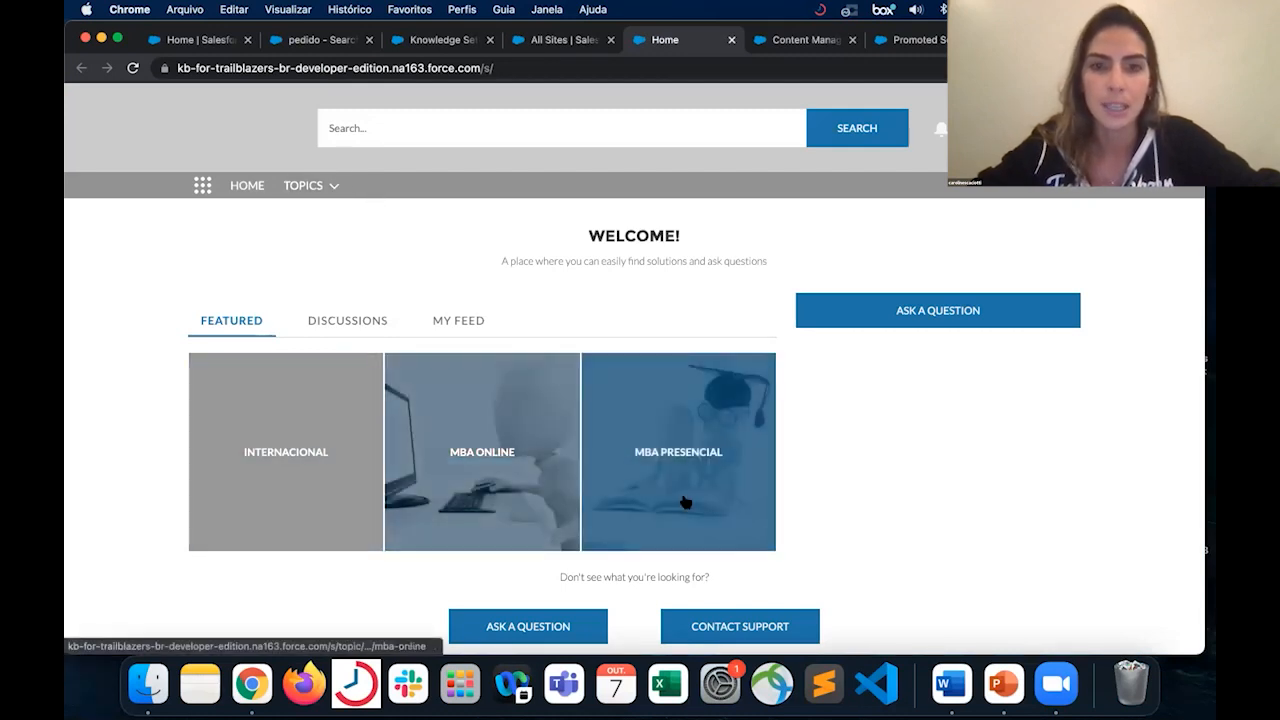
- Return to Content Management and open the MBA Online featured topic to view its image
{"action": "left_click", "coordinate": [800, 55]}
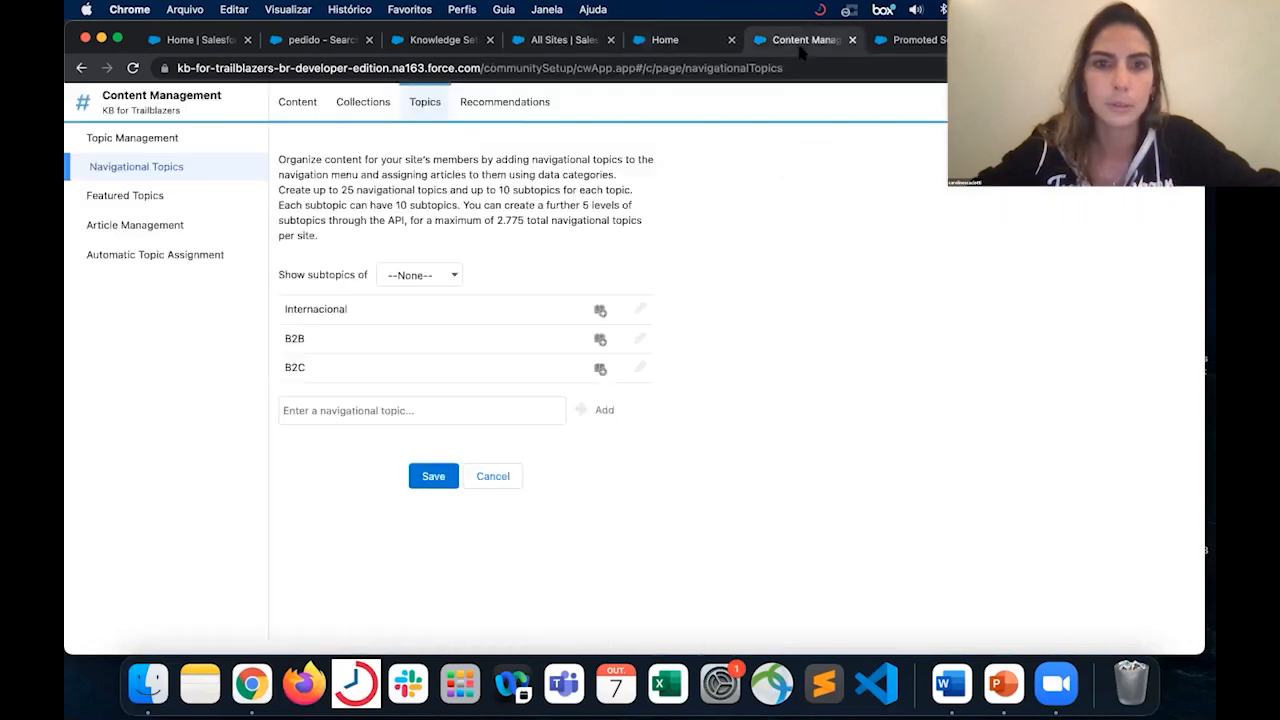
{"action": "left_click", "coordinate": [114, 200]}
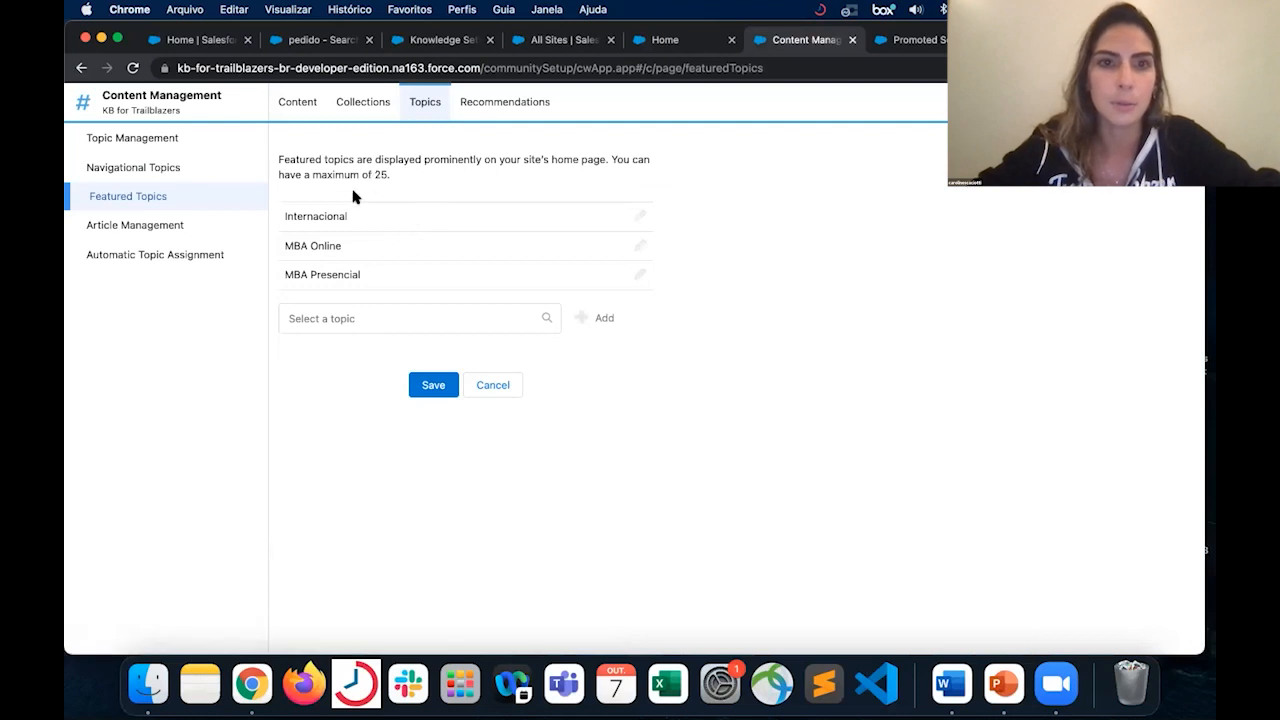
{"action": "left_click", "coordinate": [637, 250]}
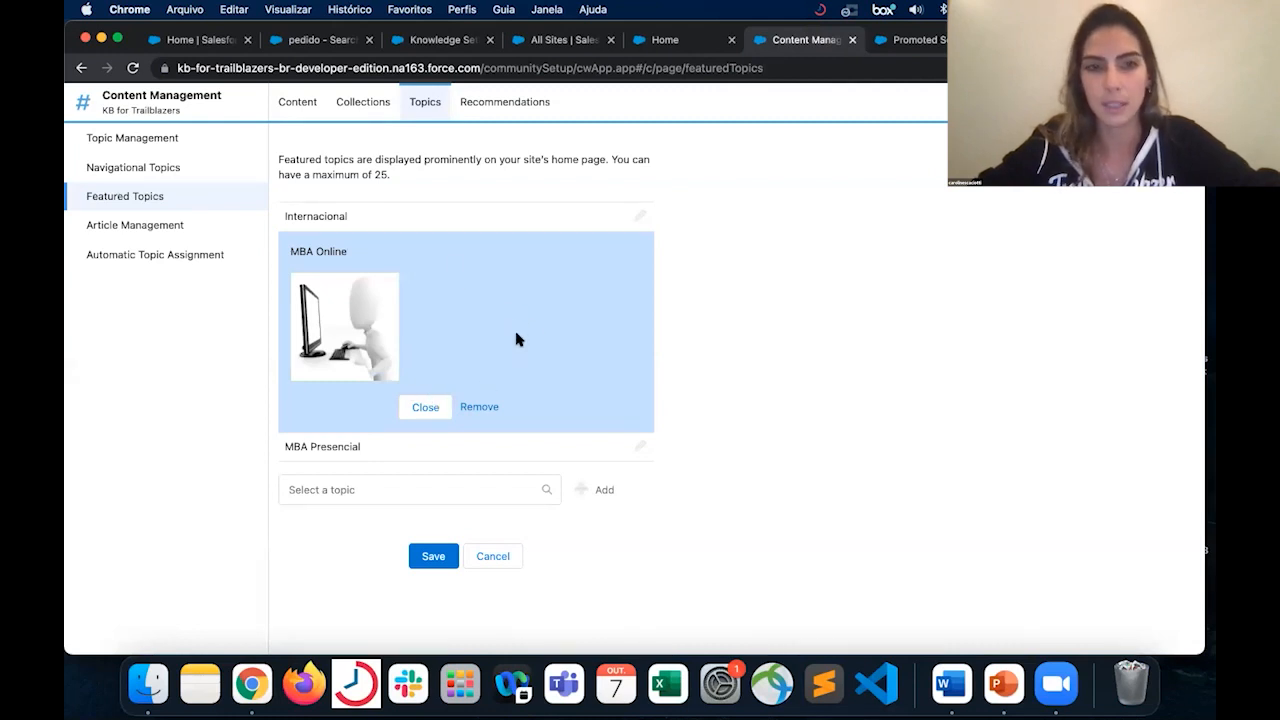
- Examine the site's article list in Article Management, including its topic and data category group filter options
{"action": "left_click", "coordinate": [195, 223]}
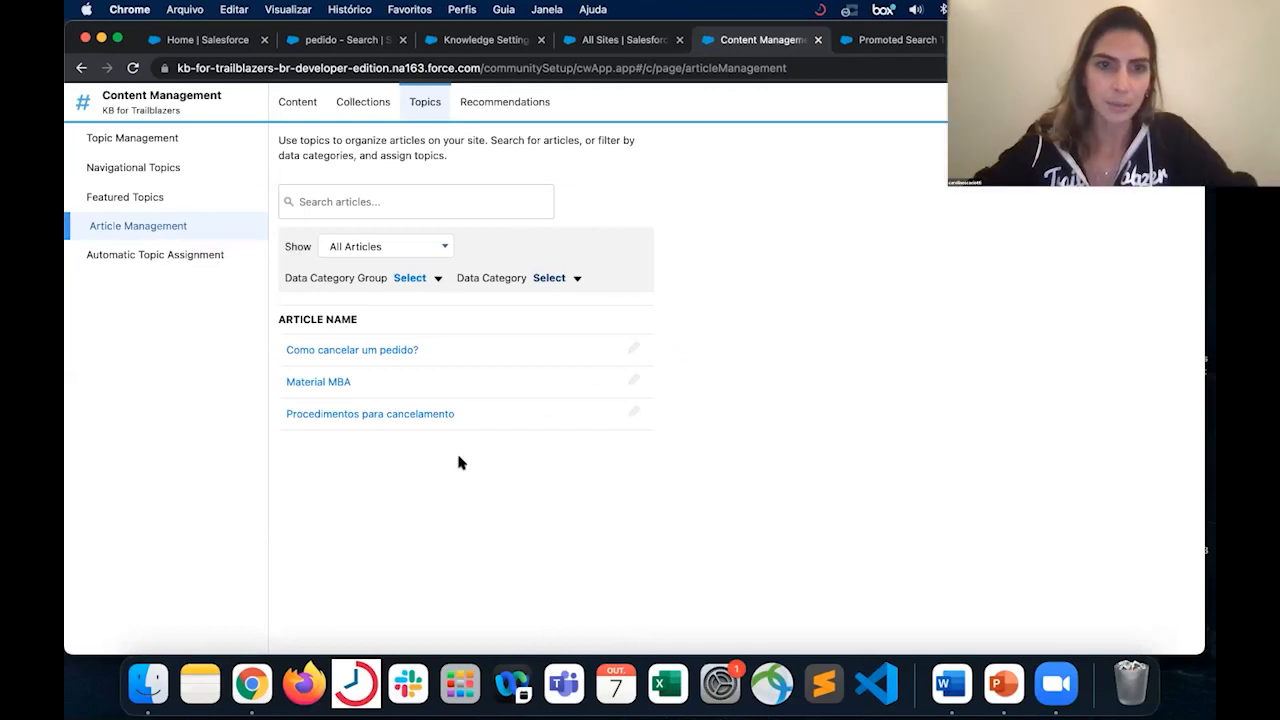
{"action": "left_click", "coordinate": [423, 282]}
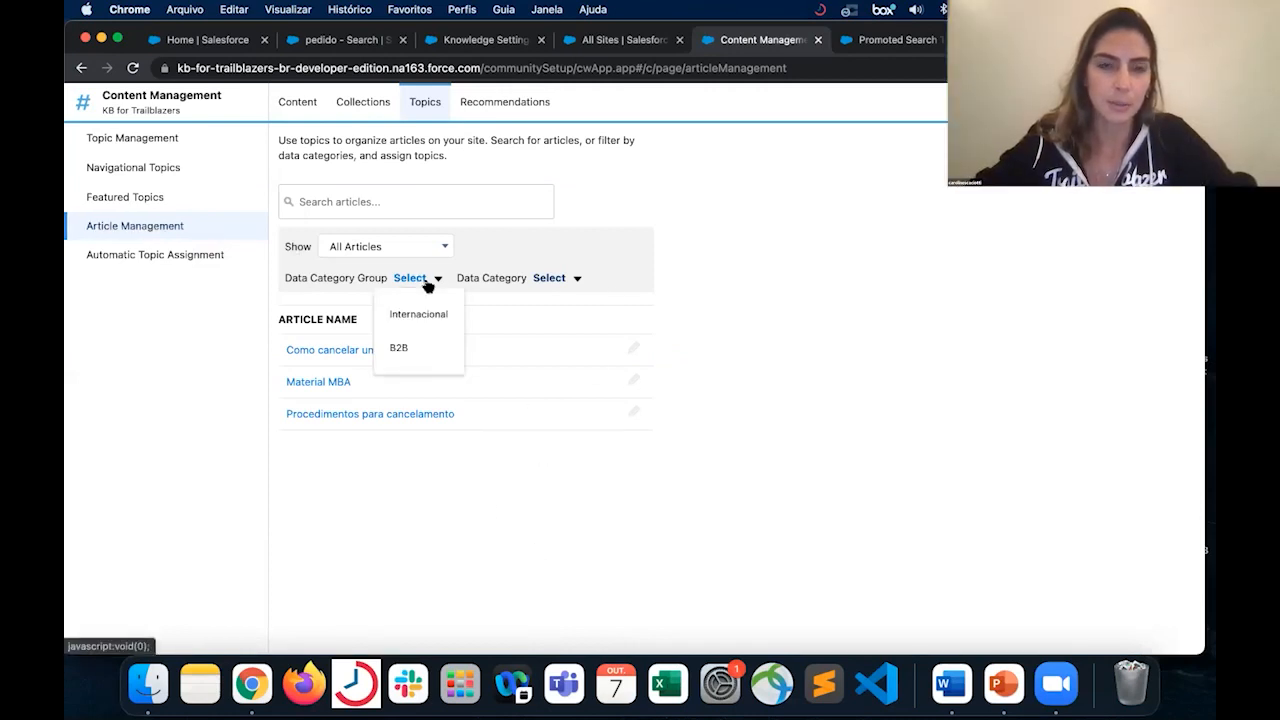
{"action": "left_click", "coordinate": [420, 247]}
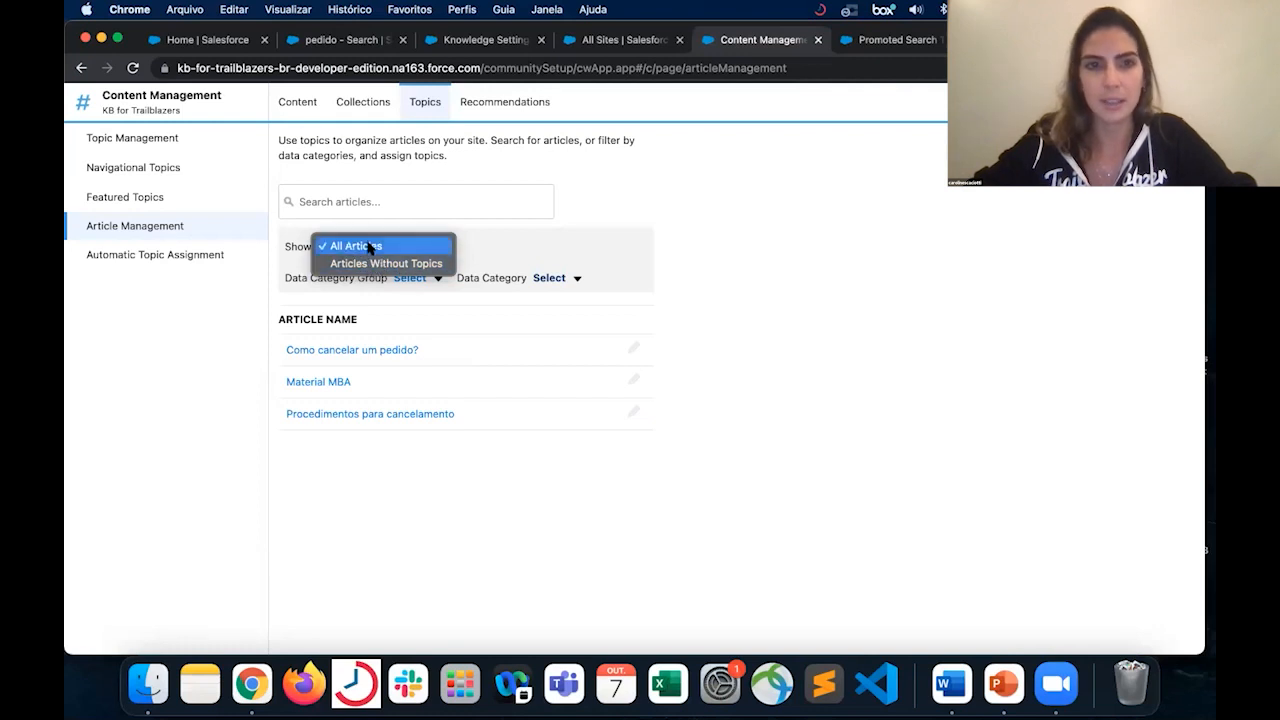
{"action": "left_click", "coordinate": [504, 258]}
{"action": "left_click", "coordinate": [437, 283]}
{"action": "left_click", "coordinate": [397, 316]}
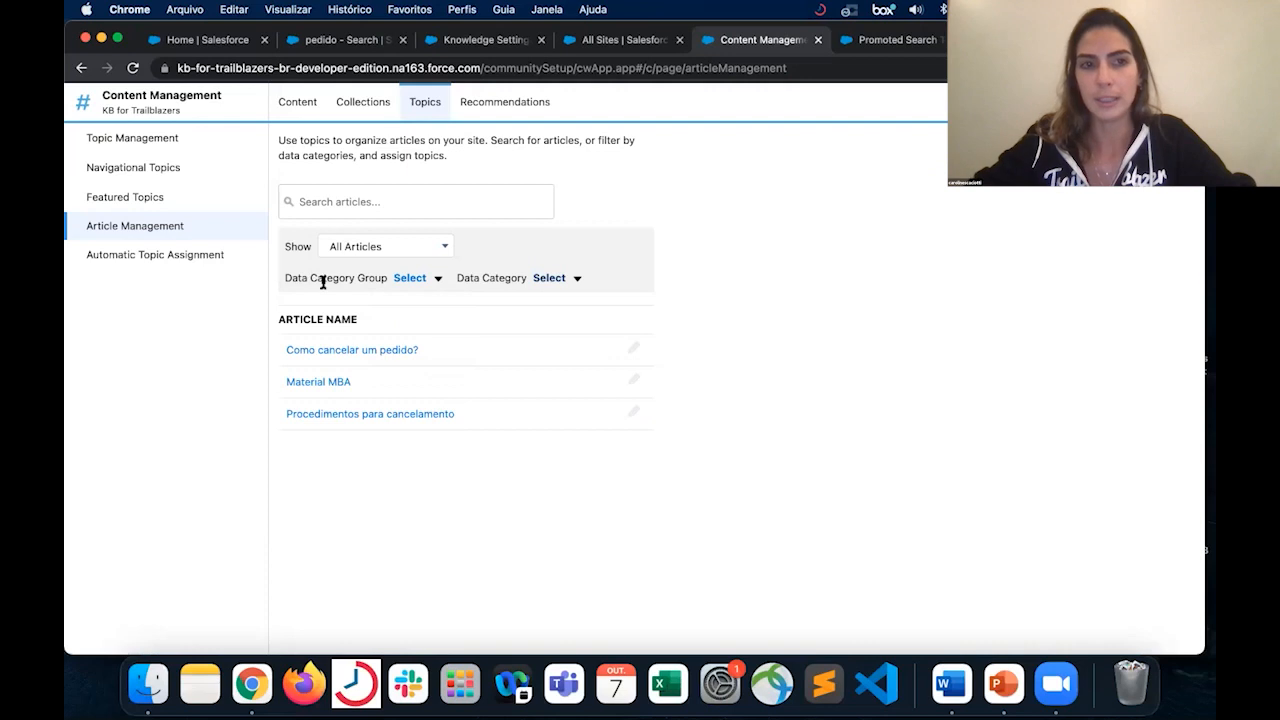
- Select the Internacional data category group and the MBA data category for automatic topic assignment
{"action": "left_click", "coordinate": [183, 257]}
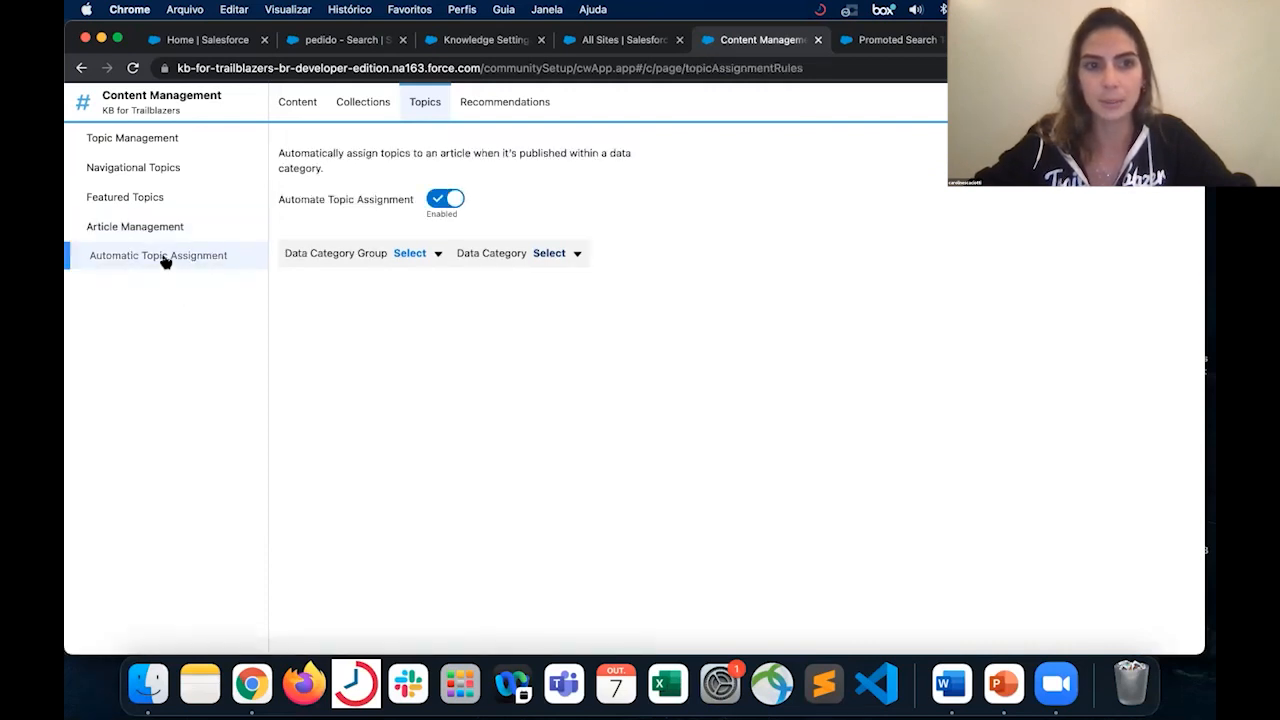
{"action": "left_click", "coordinate": [406, 253]}
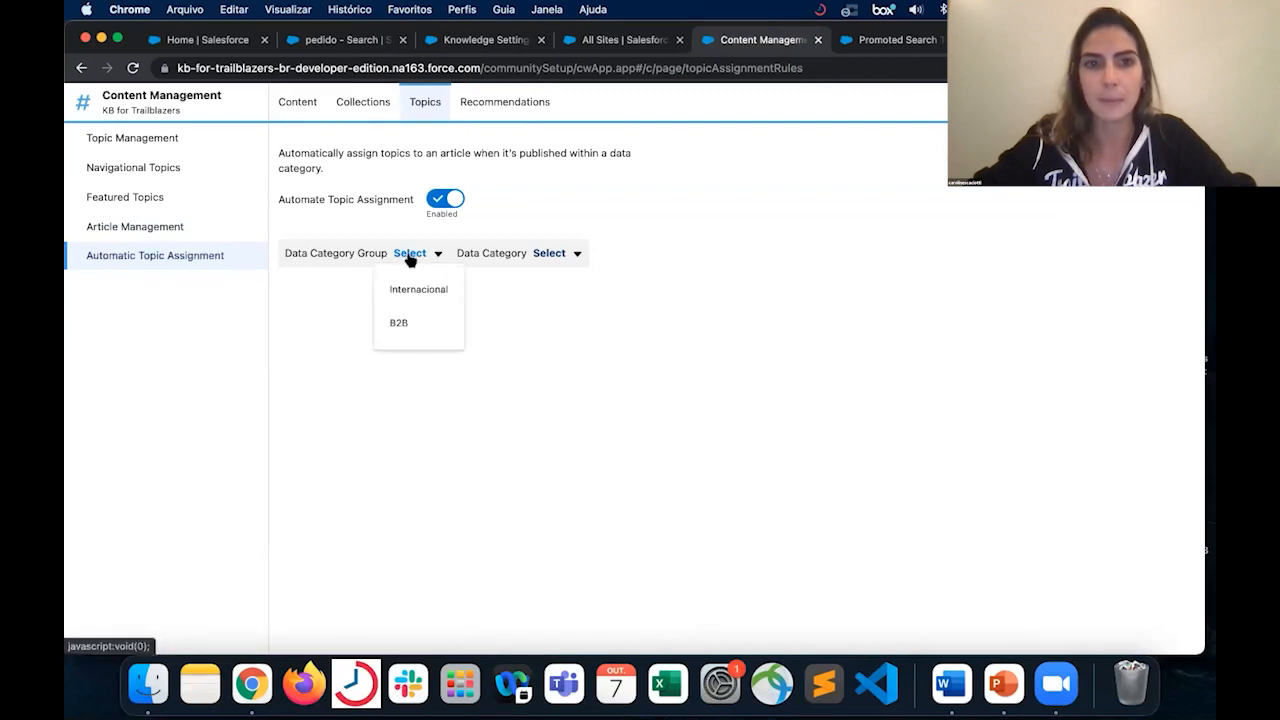
{"action": "left_click", "coordinate": [432, 291]}
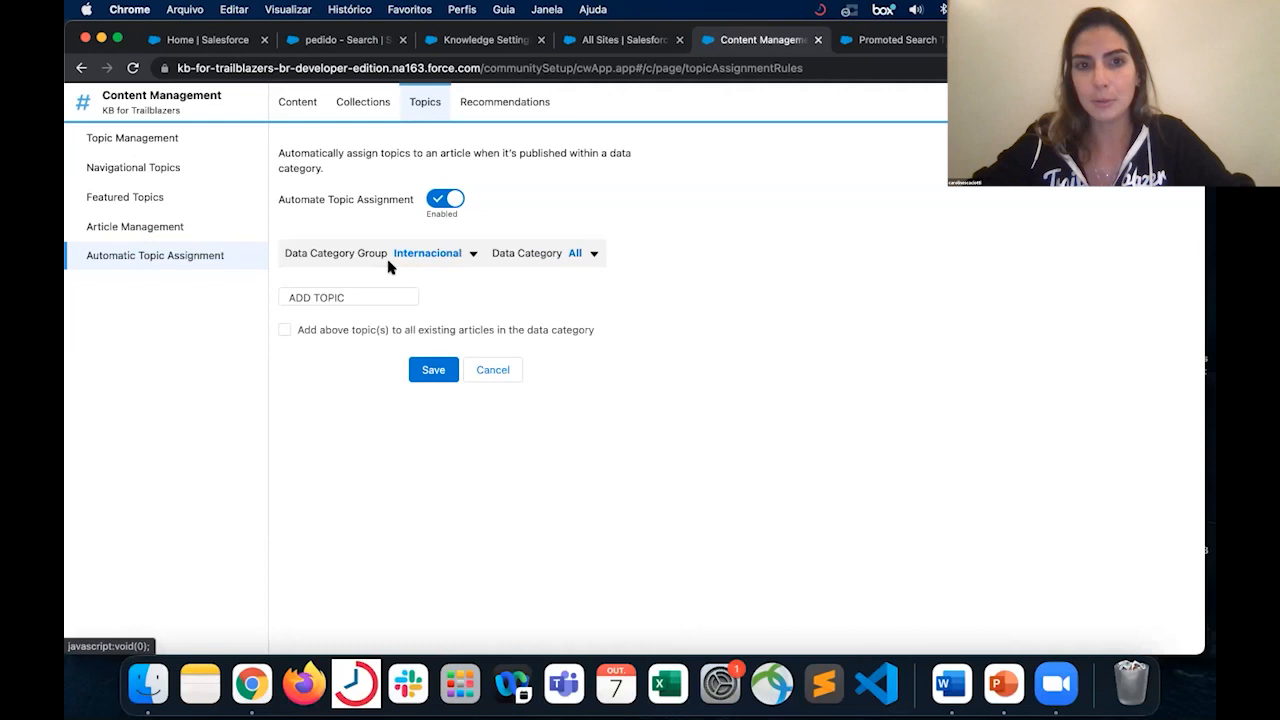
{"action": "left_click", "coordinate": [593, 253]}
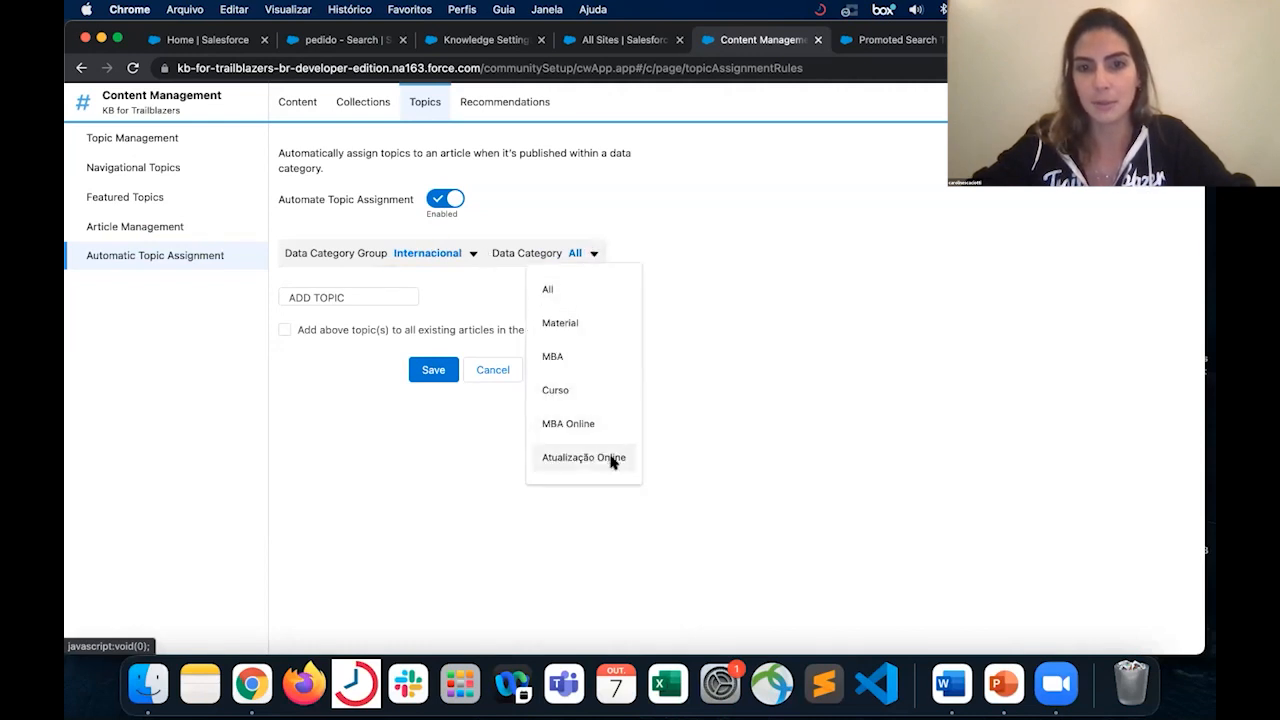
{"action": "left_click", "coordinate": [578, 356]}
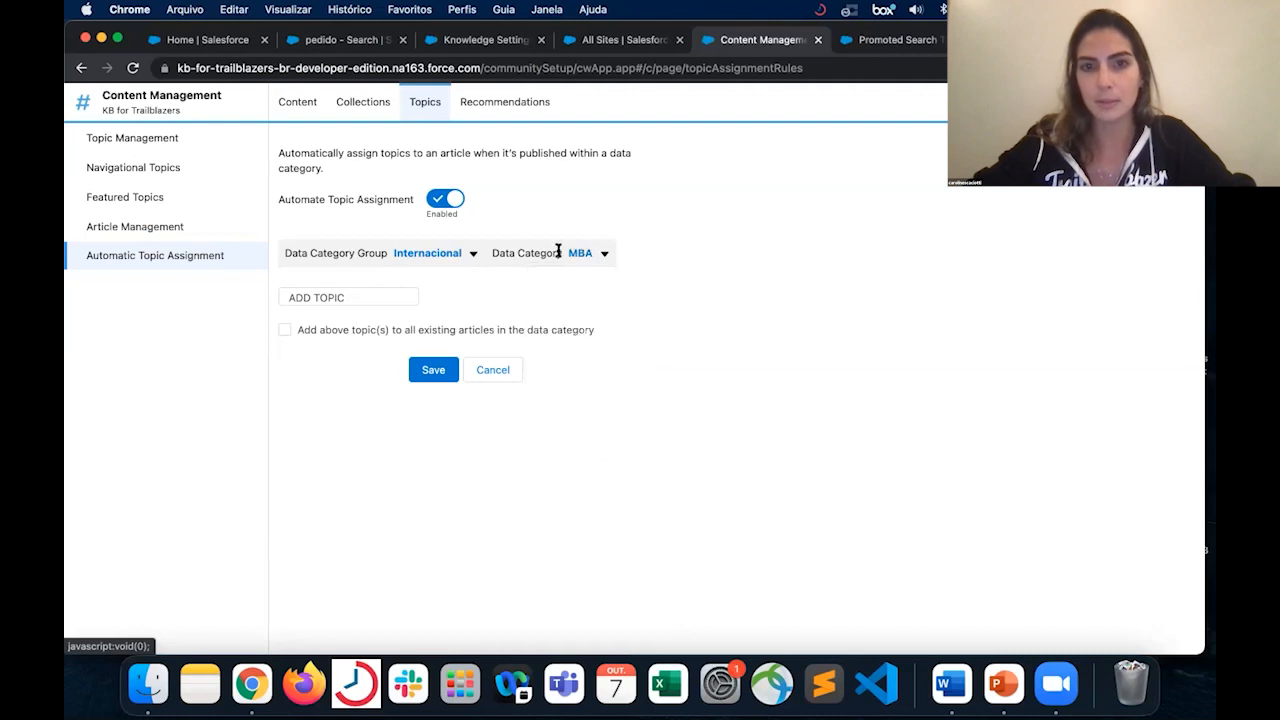
- Search for "mba" and add the MBA Online topic to the MBA category's automatic assignment
{"action": "left_click", "coordinate": [371, 293]}
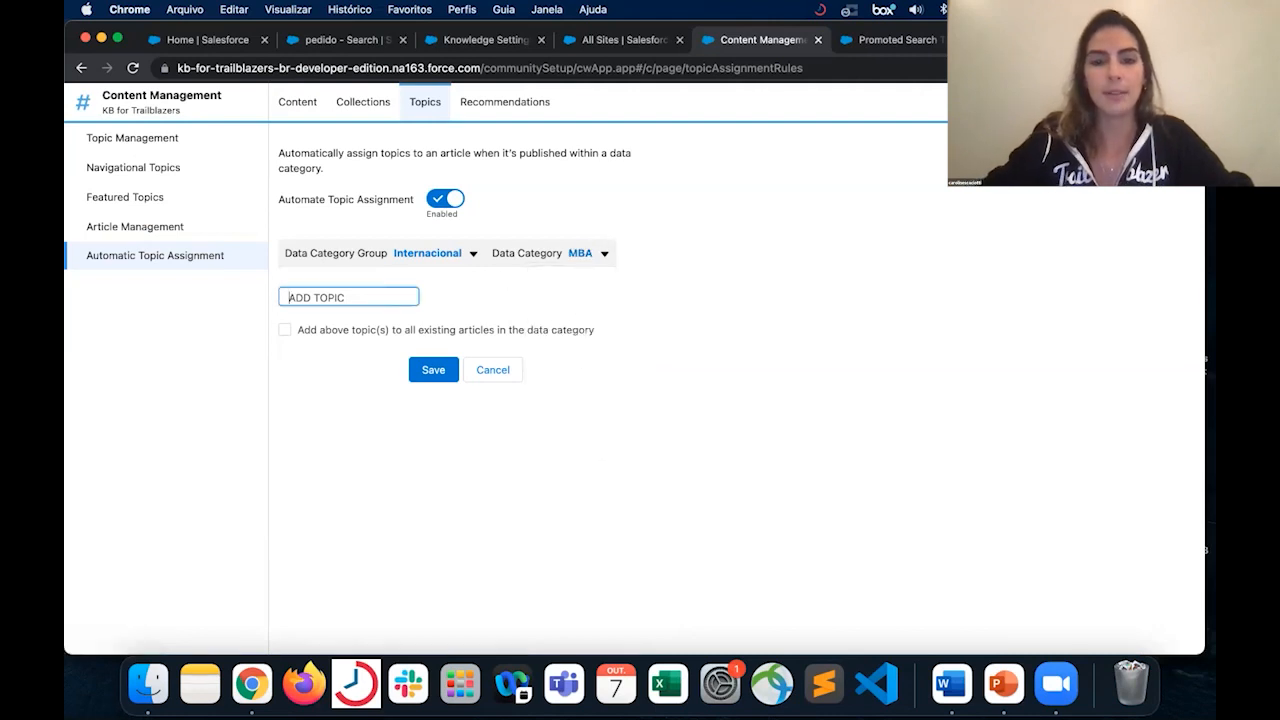
{"action": "type", "text": "mba"}
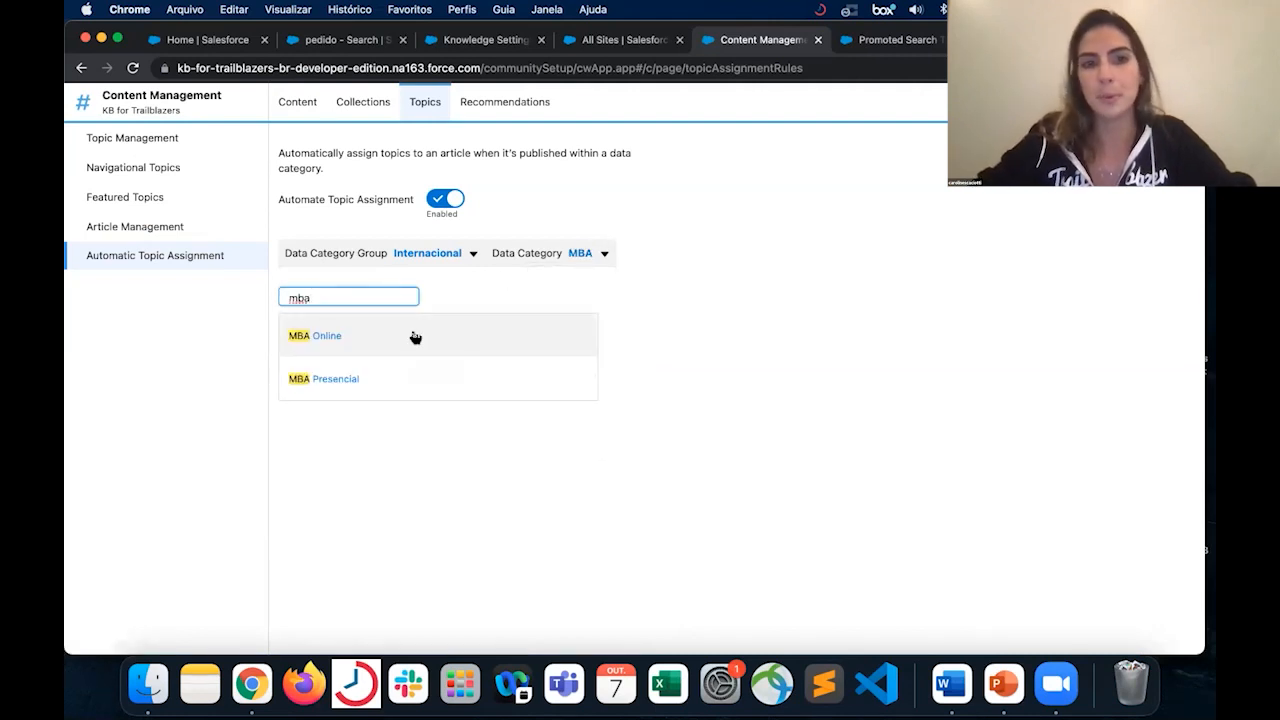
{"action": "left_click", "coordinate": [406, 337]}
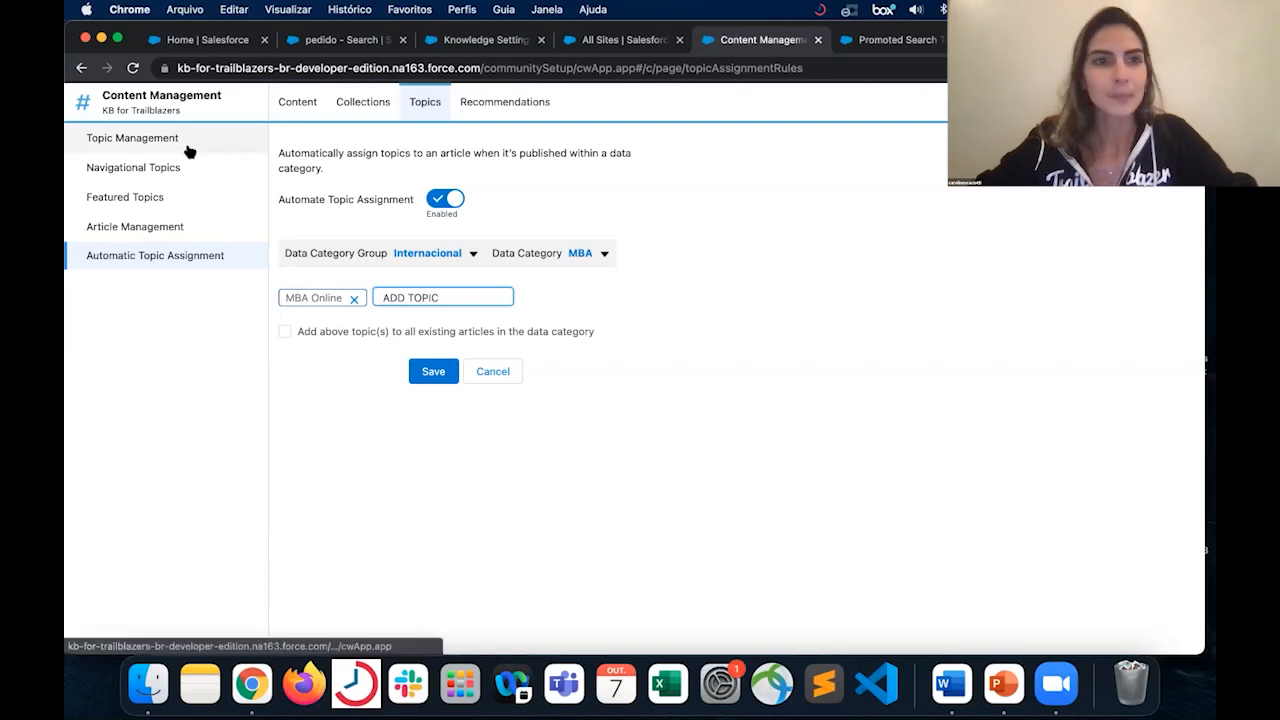
- Switch to the site's Builder workspace and view the Featured Topics & Feeds component on the Home page
{"action": "left_click", "coordinate": [144, 110]}
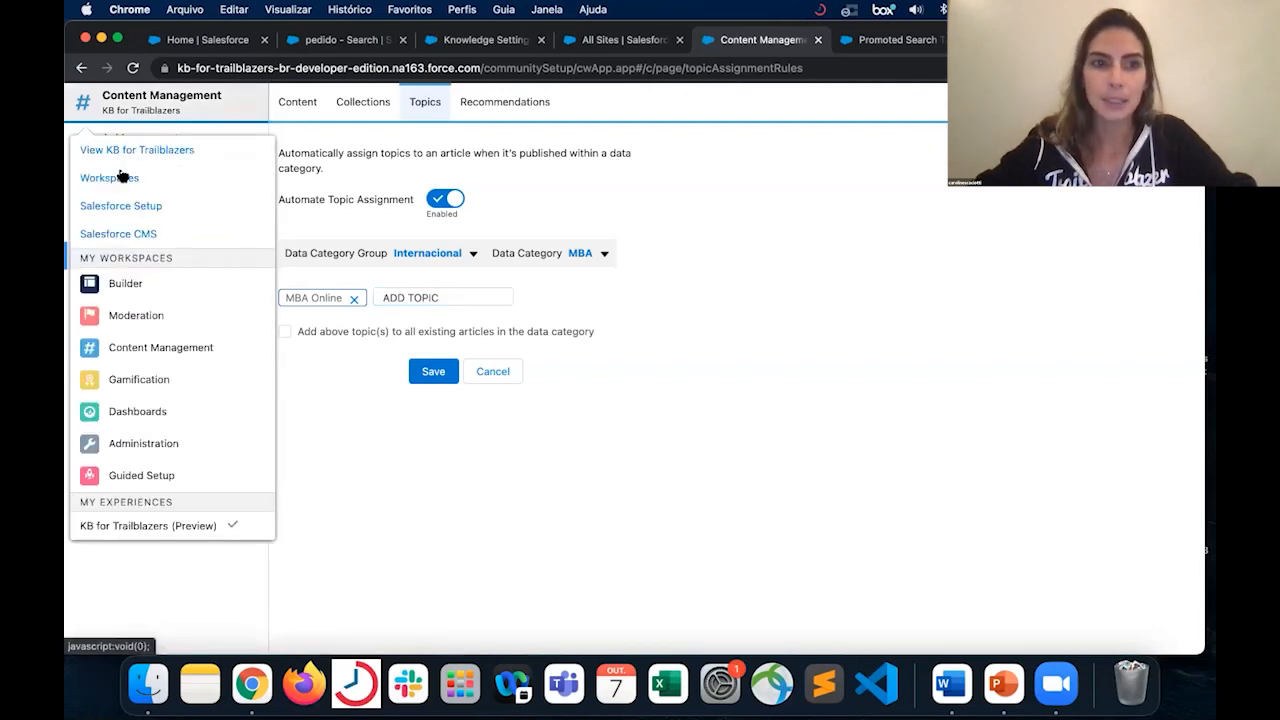
{"action": "left_click", "coordinate": [139, 284]}
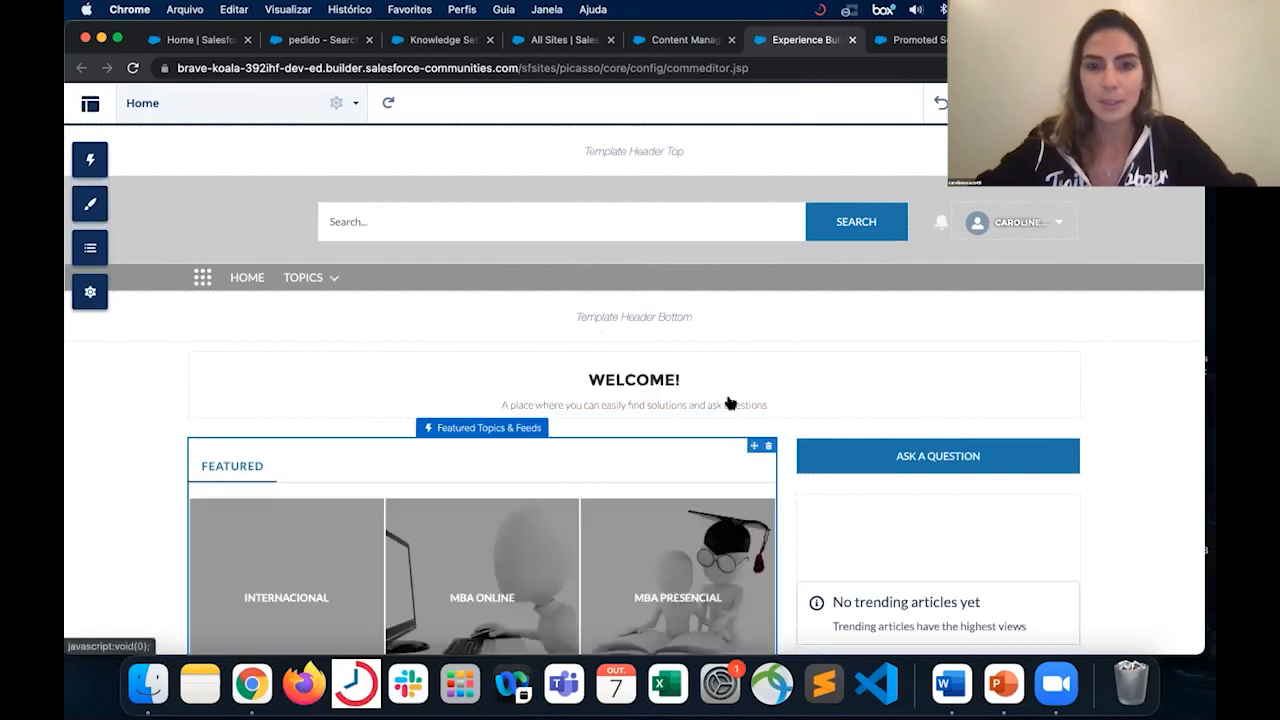
{"action": "scroll", "coordinate": [730, 403], "scroll_direction": "down", "scroll_amount": 2}
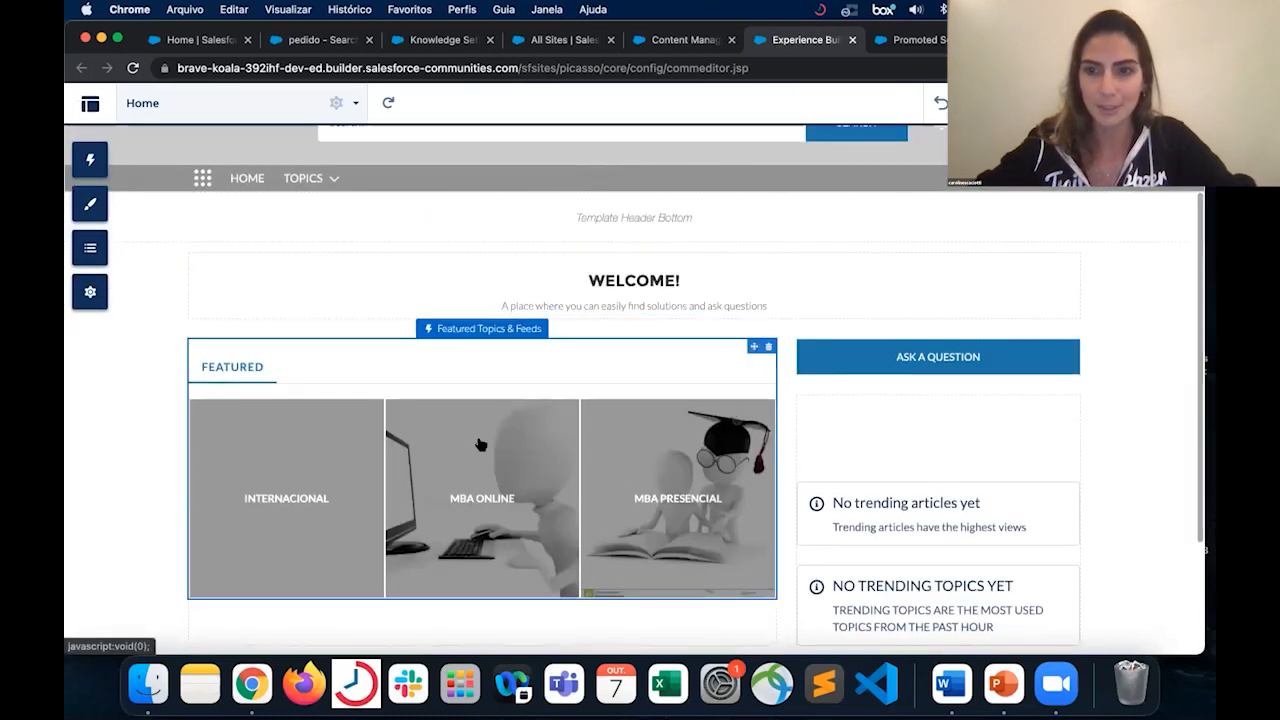
- Examine the rest of the site's Home page, down to the Contact Support & Ask Buttons component
{"action": "scroll", "coordinate": [618, 500], "scroll_direction": "down", "scroll_amount": 2}
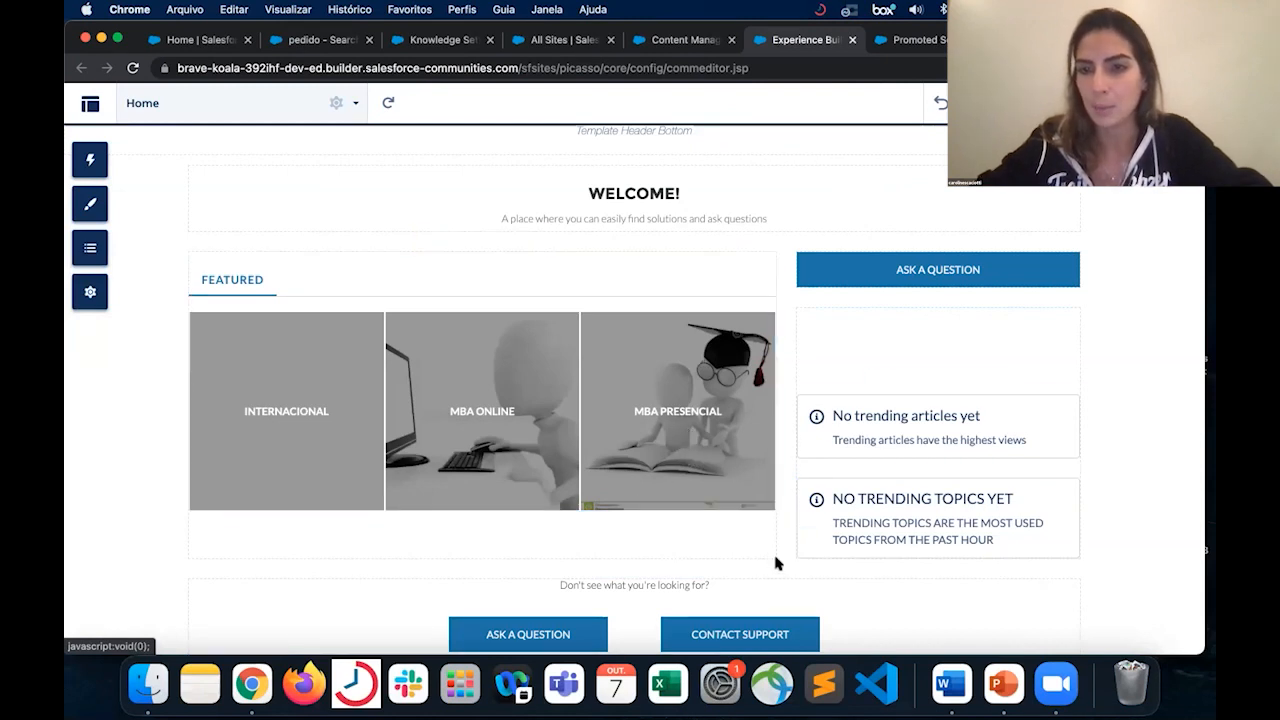
{"action": "scroll", "coordinate": [790, 569], "scroll_direction": "down", "scroll_amount": 1}
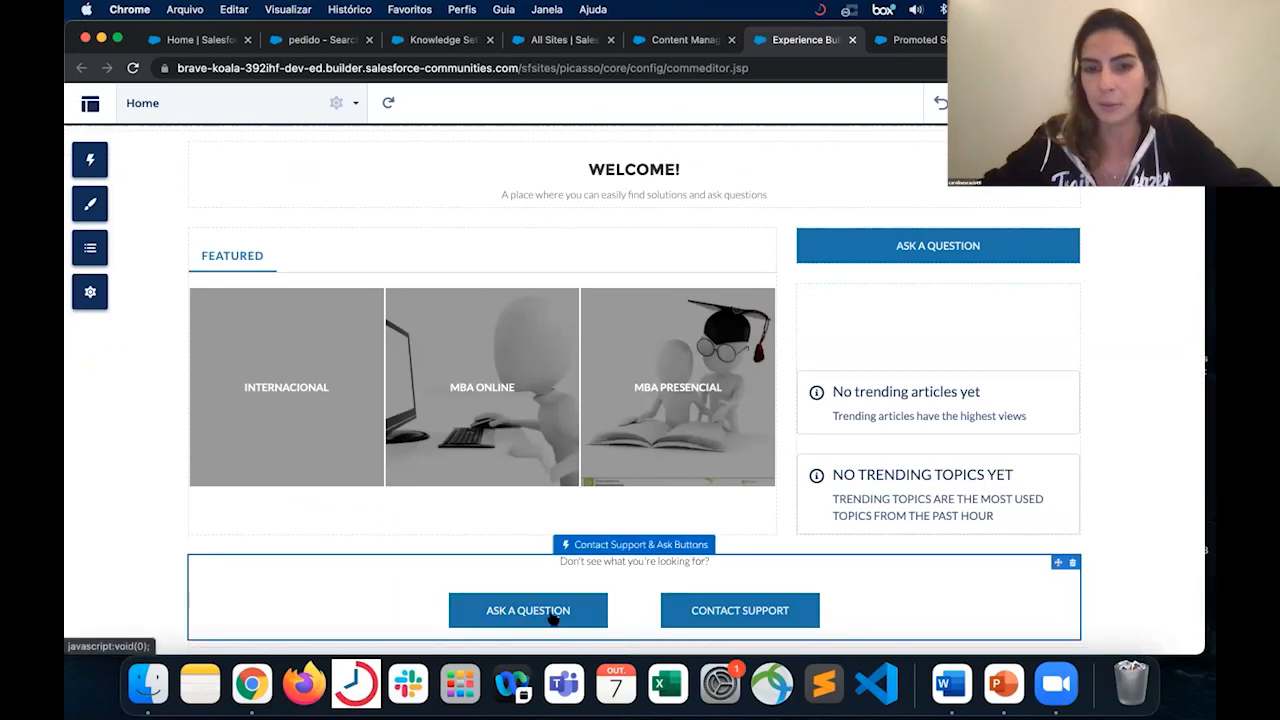
{"action": "scroll", "coordinate": [641, 599], "scroll_direction": "down", "scroll_amount": 2}
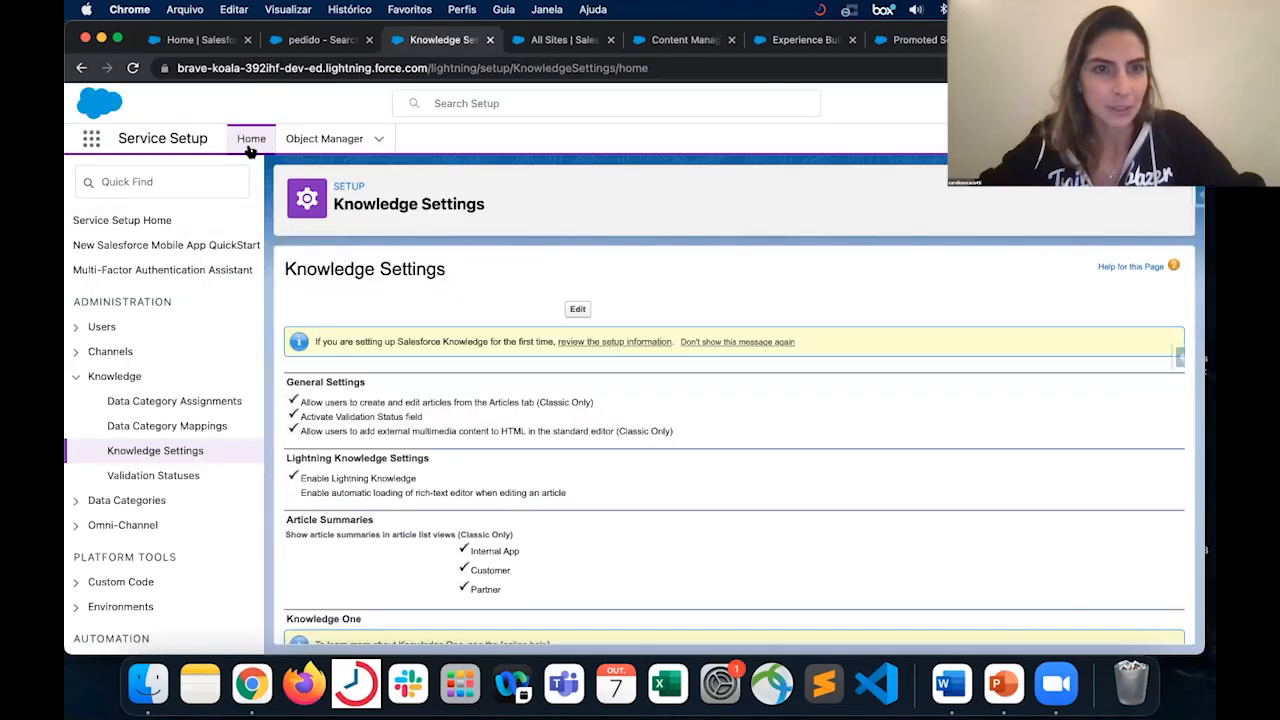
- In Service Setup, search the setup items for "mappin" and open Data Category Mappings
{"action": "left_click", "coordinate": [196, 184]}
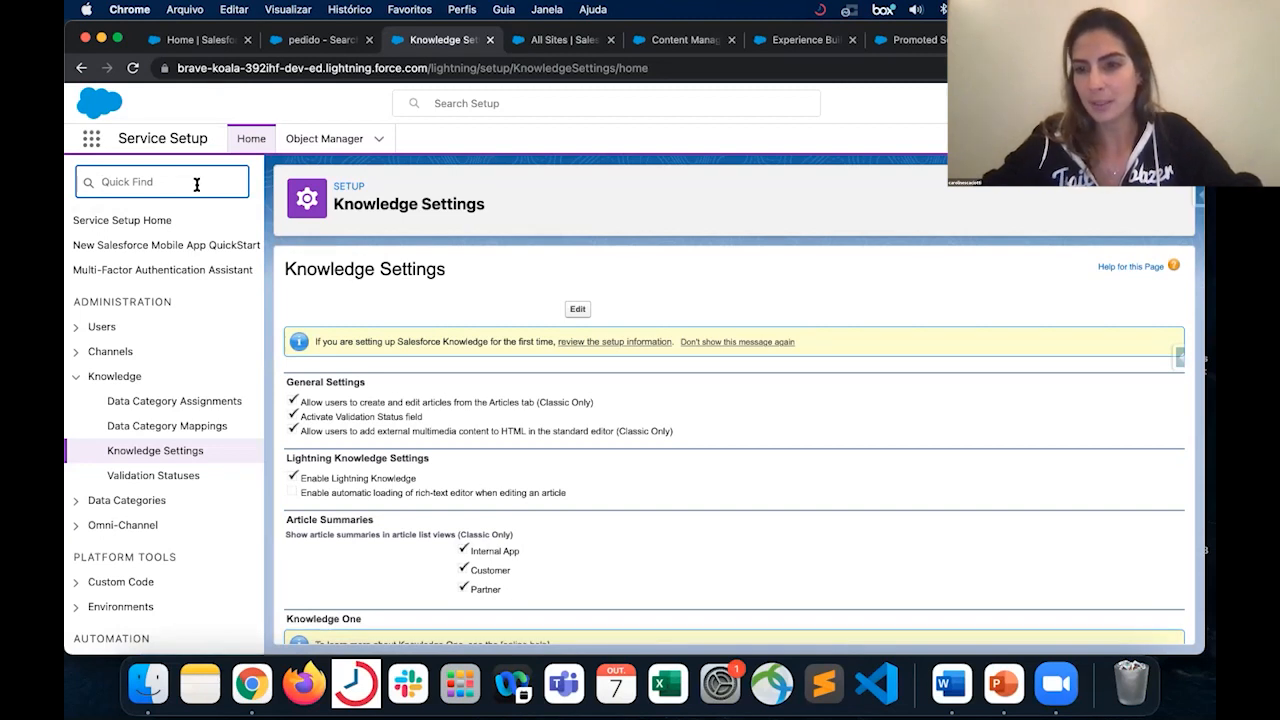
{"action": "type", "text": "m"}
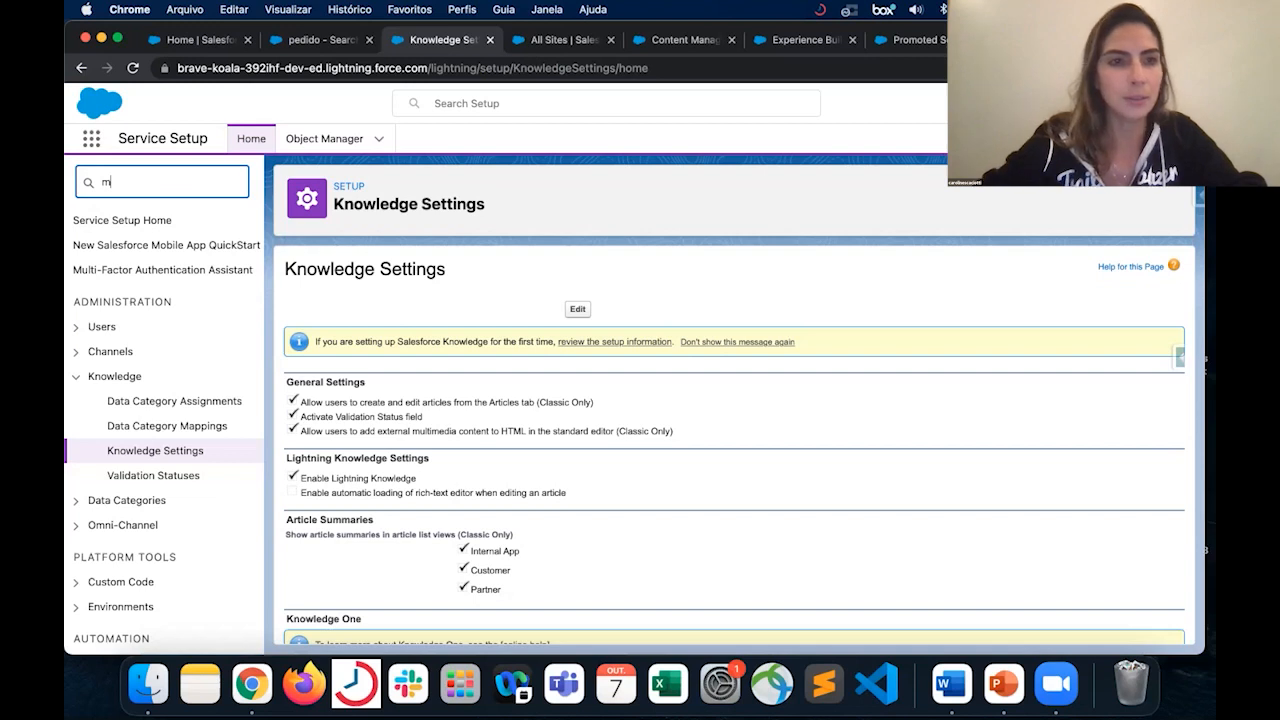
{"action": "type", "text": "appin"}
{"action": "left_click", "coordinate": [208, 248]}
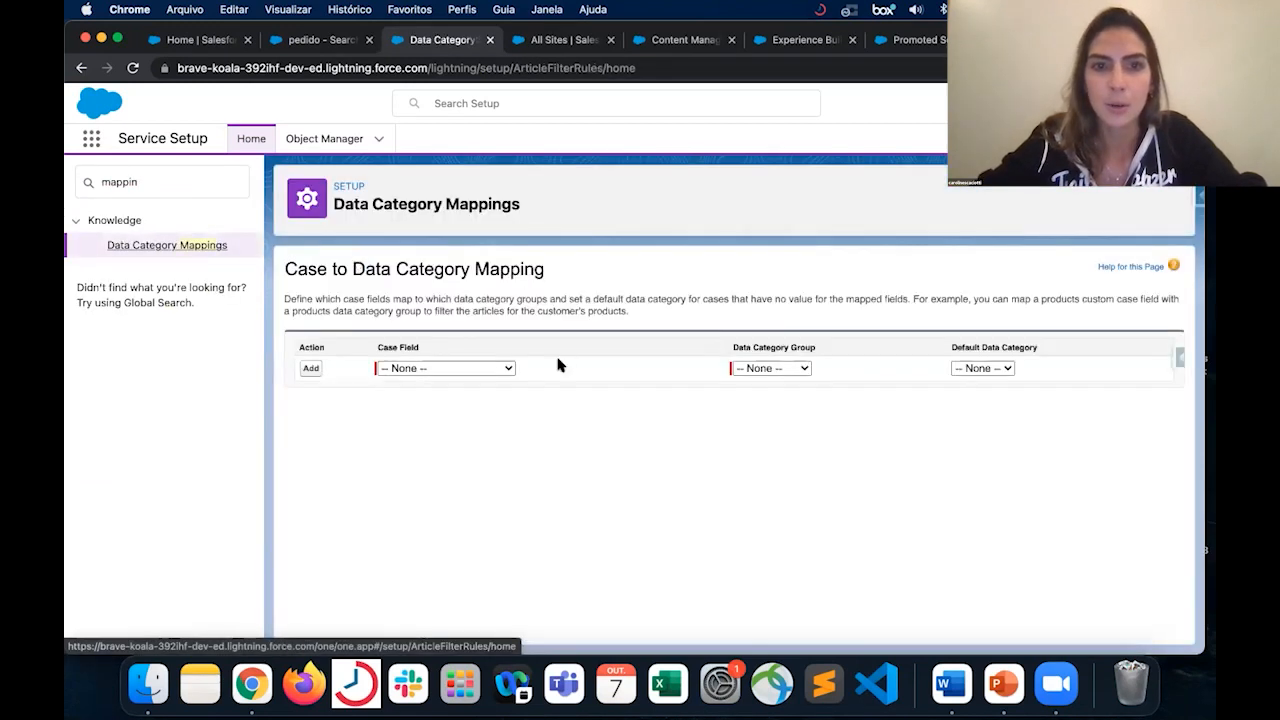
- Add a mapping from the Product case field to the Internacional data category group with Material as the default data category
{"action": "left_click", "coordinate": [464, 368]}
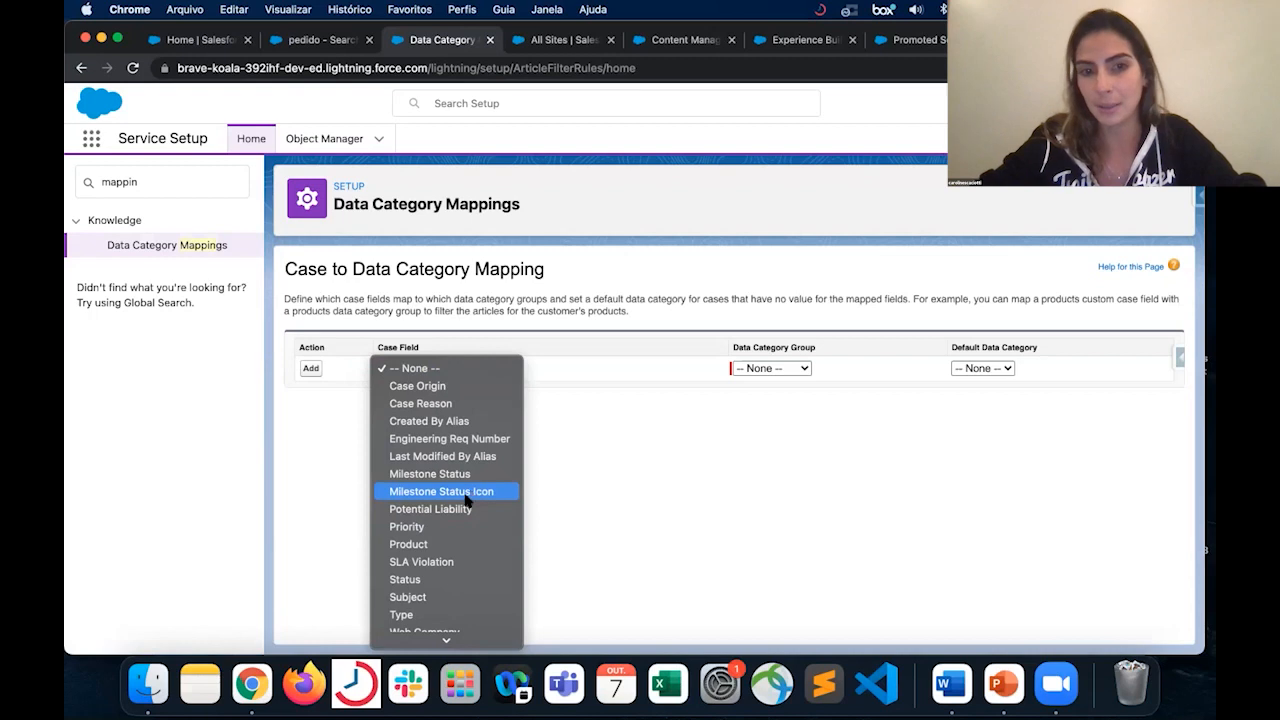
{"action": "left_click", "coordinate": [443, 544]}
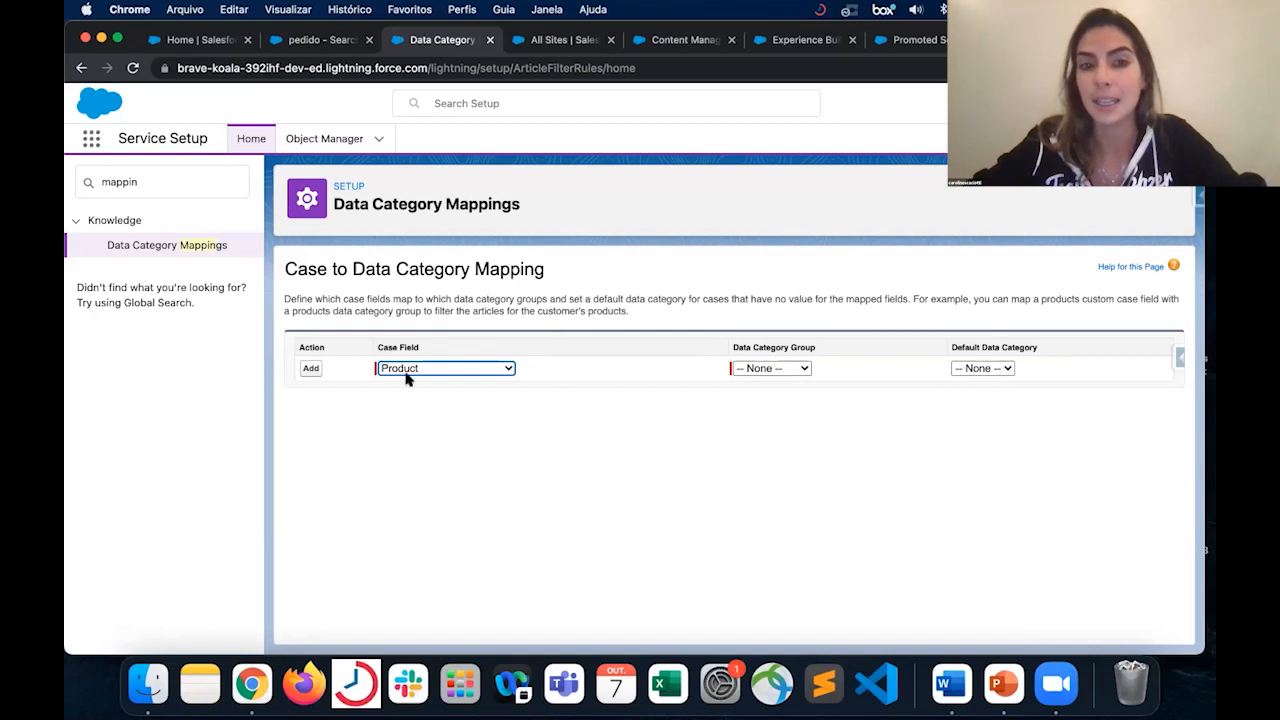
{"action": "left_click", "coordinate": [785, 368]}
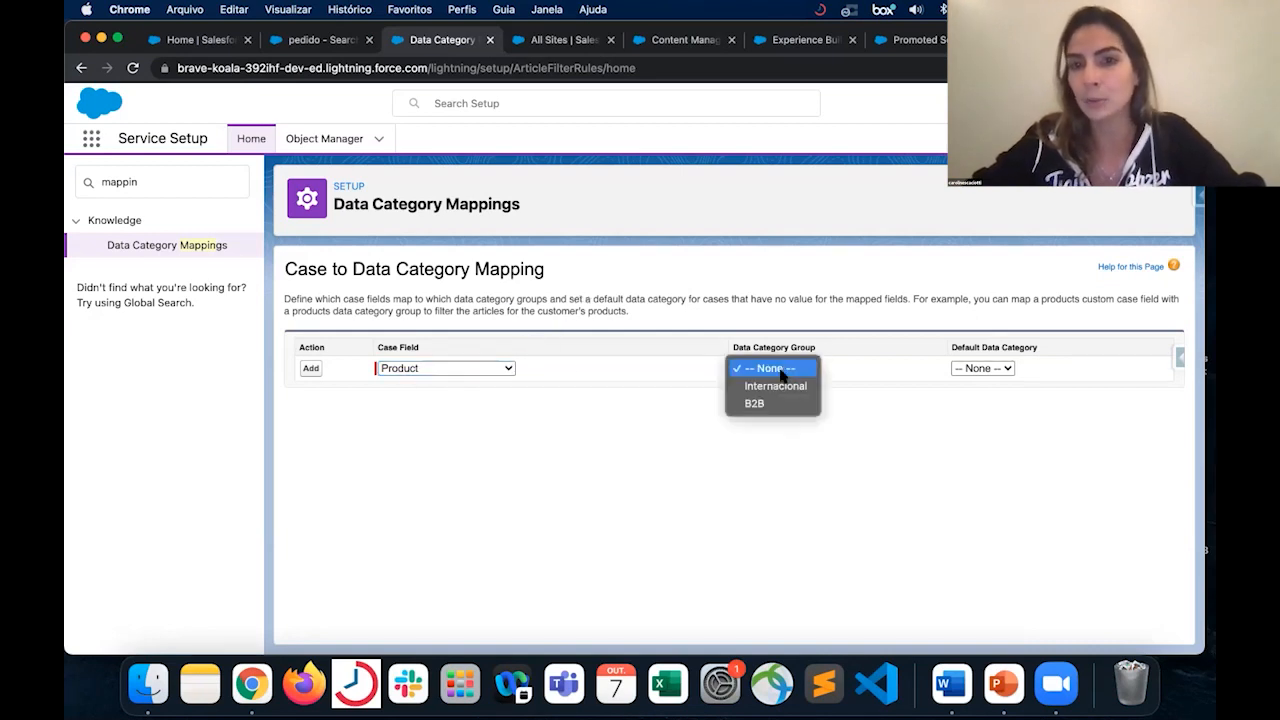
{"action": "left_click", "coordinate": [787, 386]}
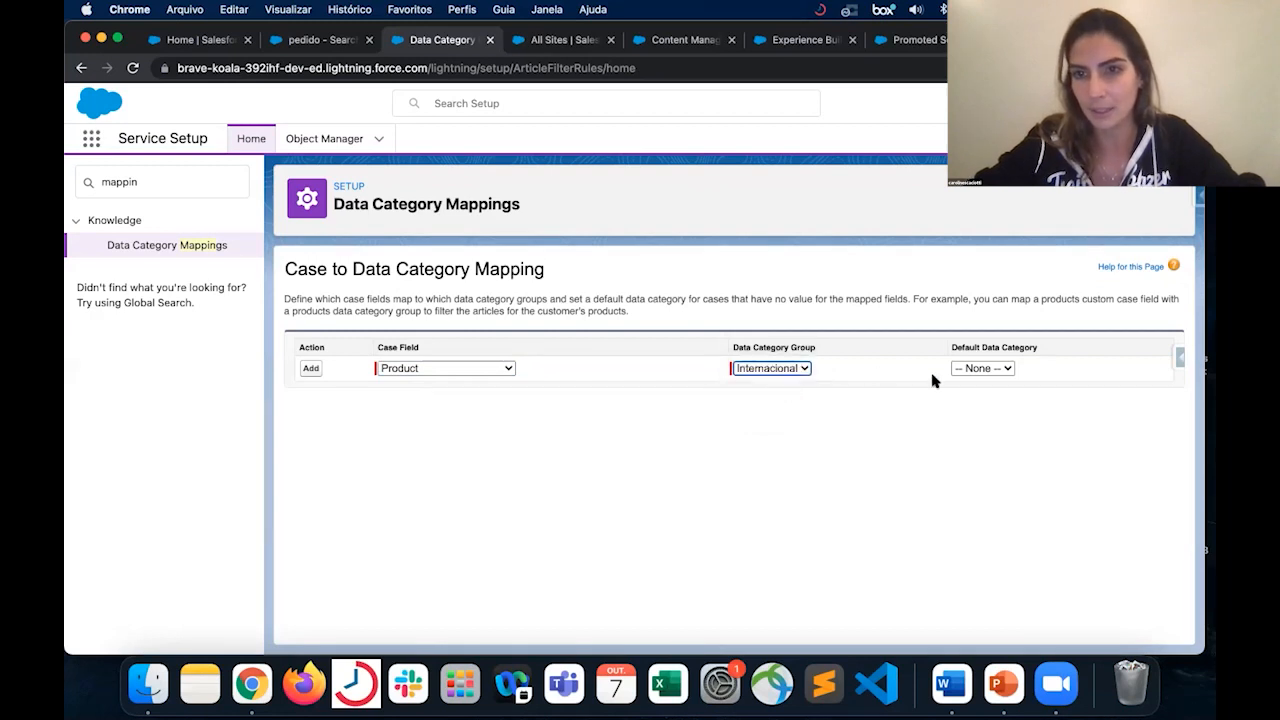
{"action": "left_click", "coordinate": [955, 370]}
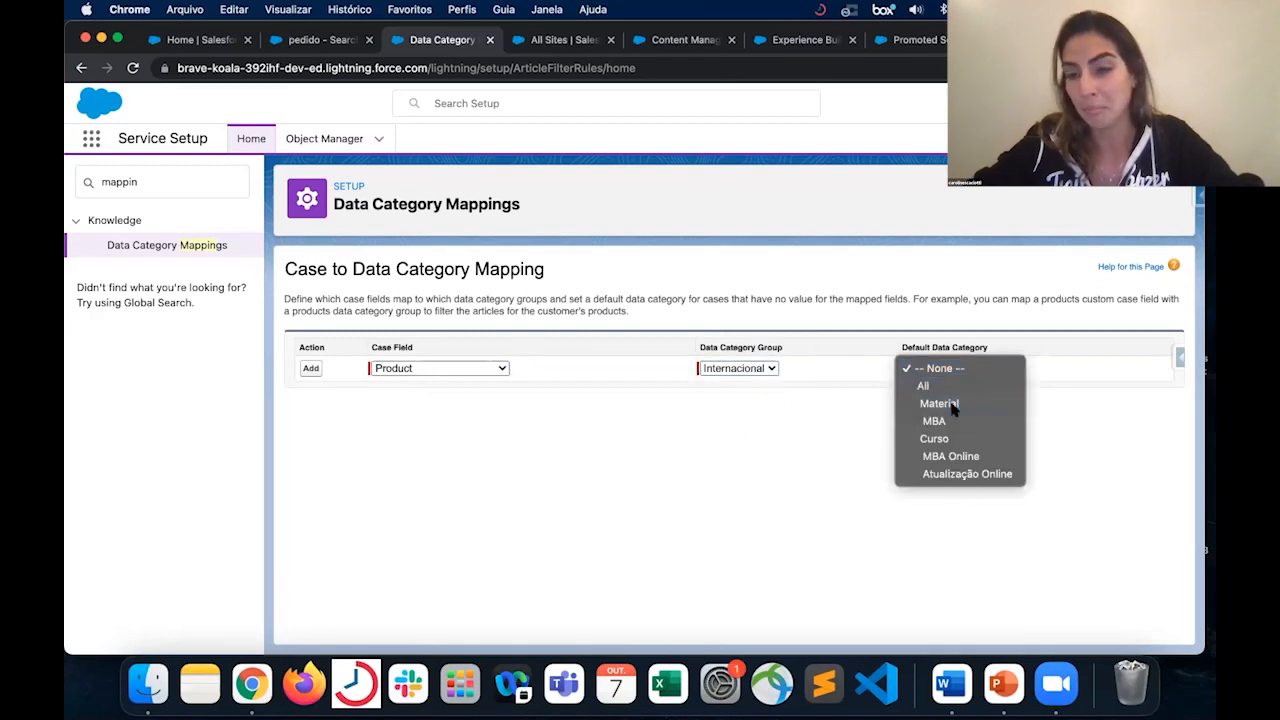
{"action": "left_click", "coordinate": [951, 406]}
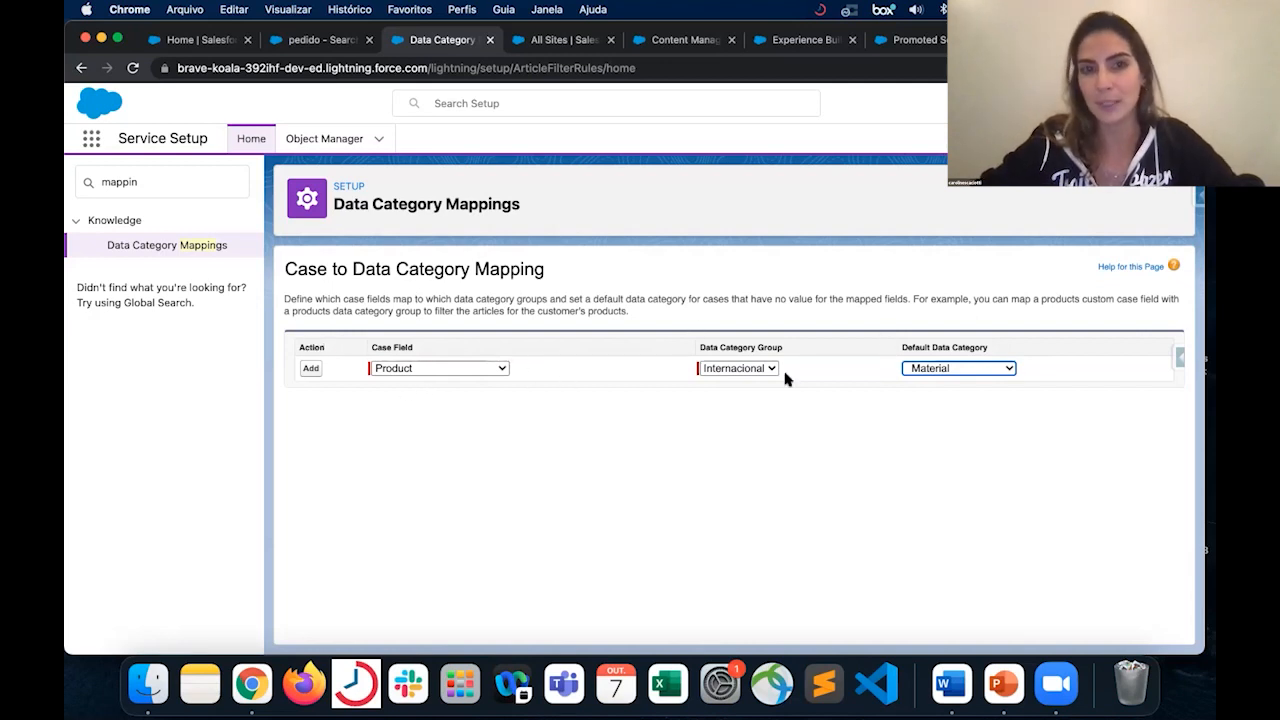
{"action": "left_click", "coordinate": [310, 369]}
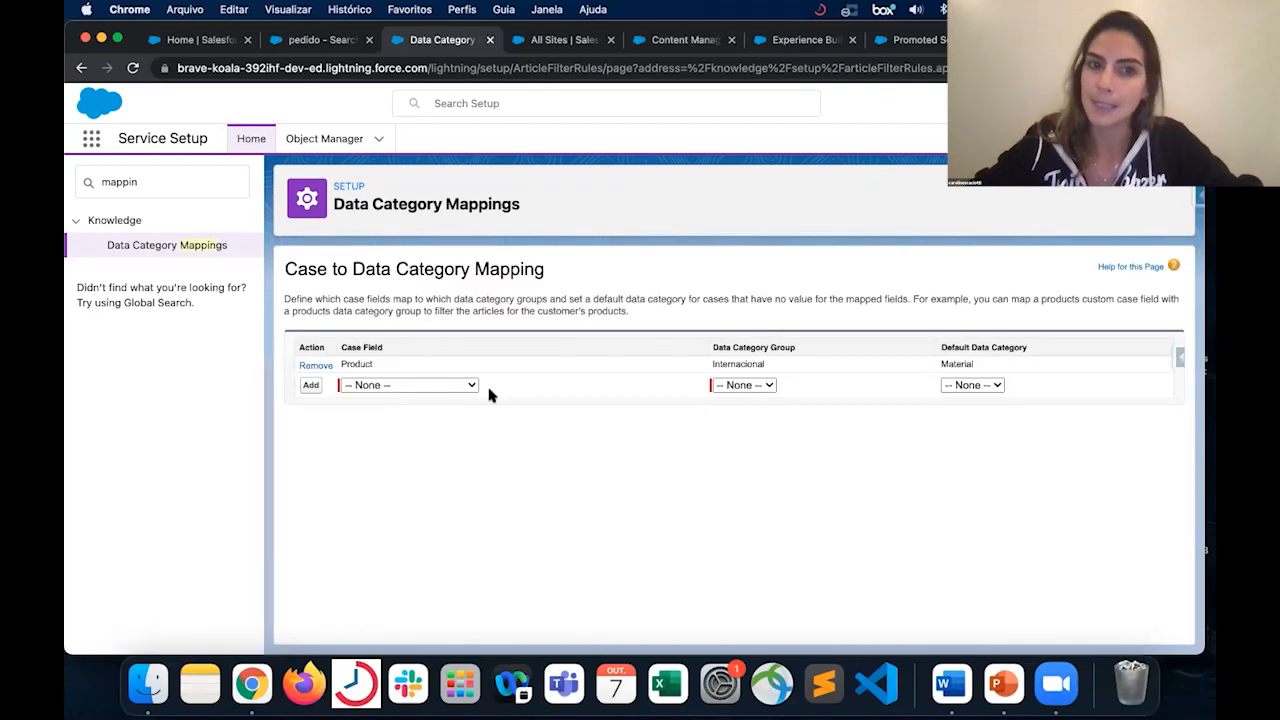
- Set up a second mapping from the Subject case field to the B2B group and open its default data category choices
{"action": "left_click", "coordinate": [442, 385]}
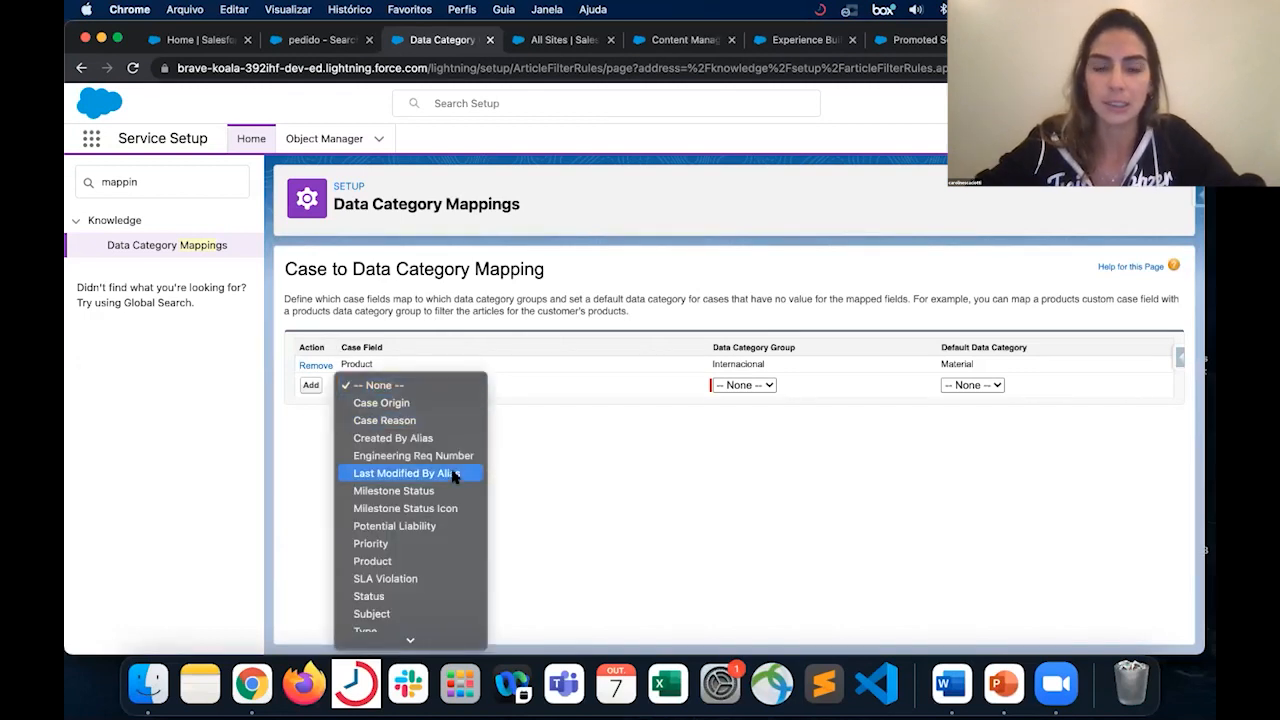
{"action": "left_click", "coordinate": [390, 595]}
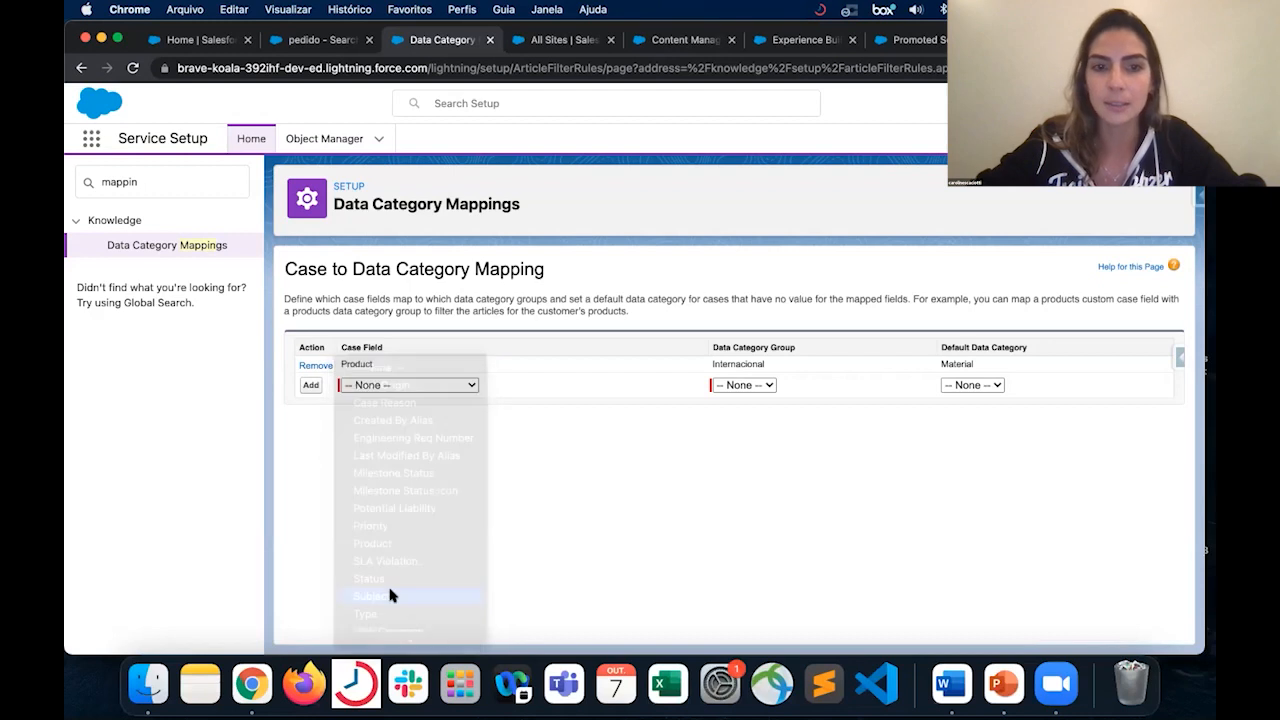
{"action": "left_click", "coordinate": [762, 385]}
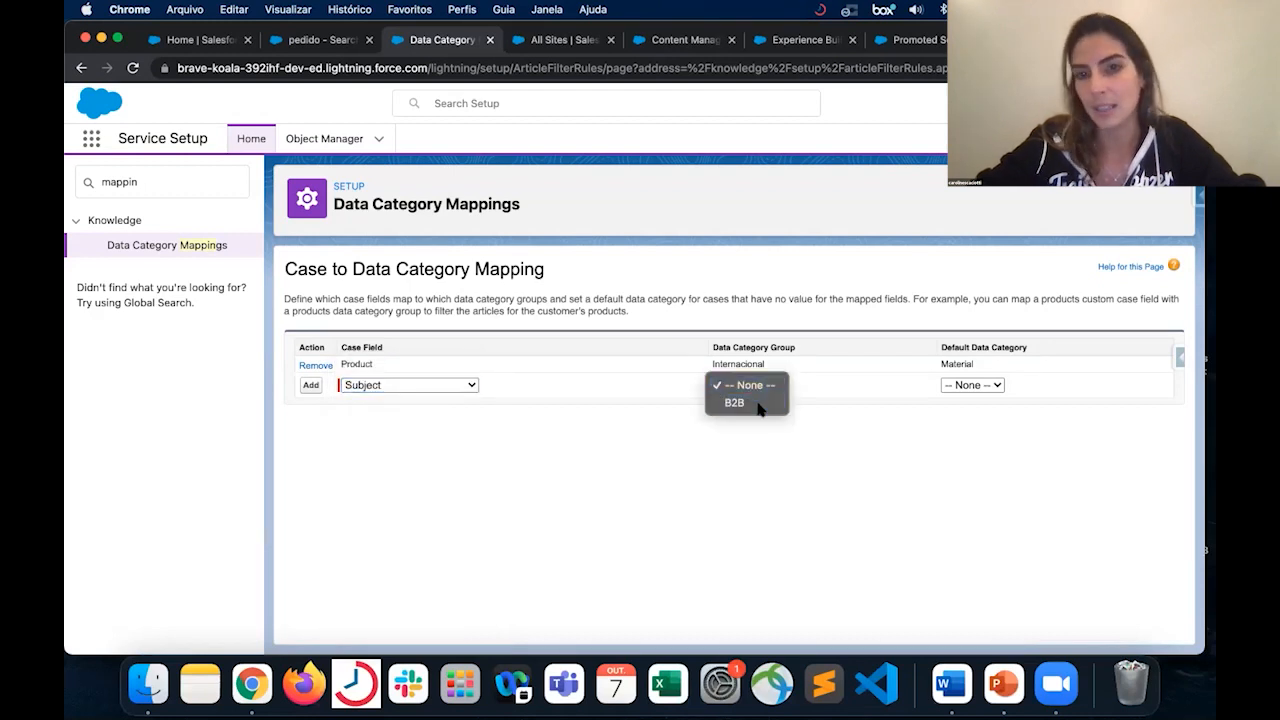
{"action": "left_click", "coordinate": [757, 403]}
{"action": "left_click", "coordinate": [948, 387]}
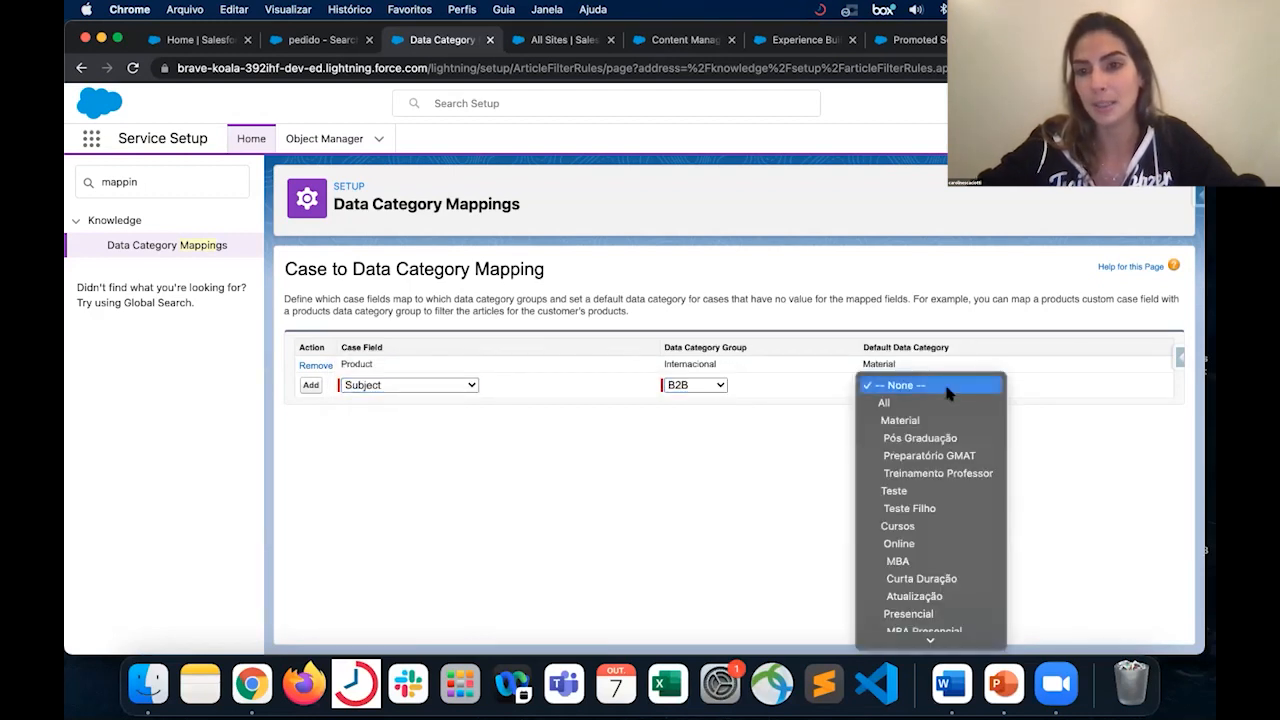